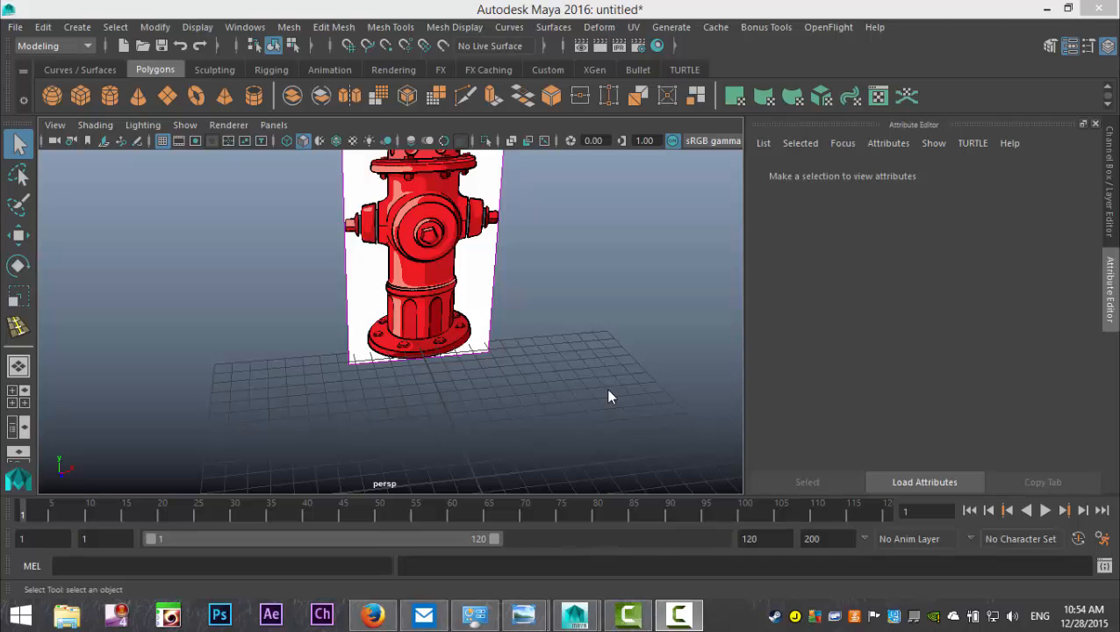
Step: Create a polygon cube and scale it into a tall block about as wide as the hydrant's body
left_click_drag(602, 382, 556, 431, "alt")
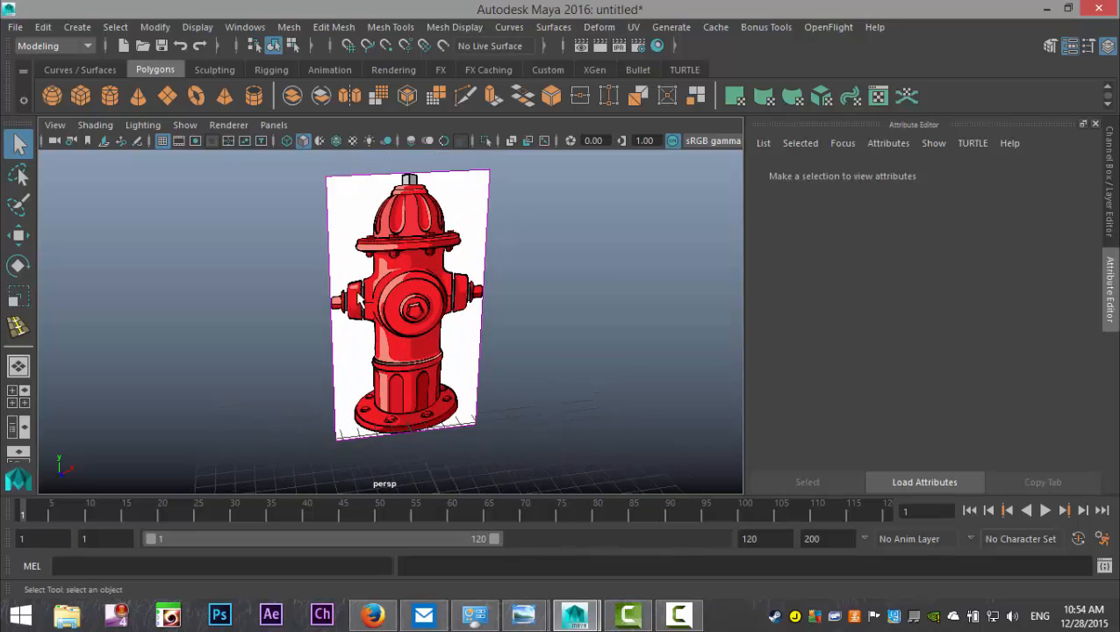
left_click_drag(434, 344, 473, 395, "alt")
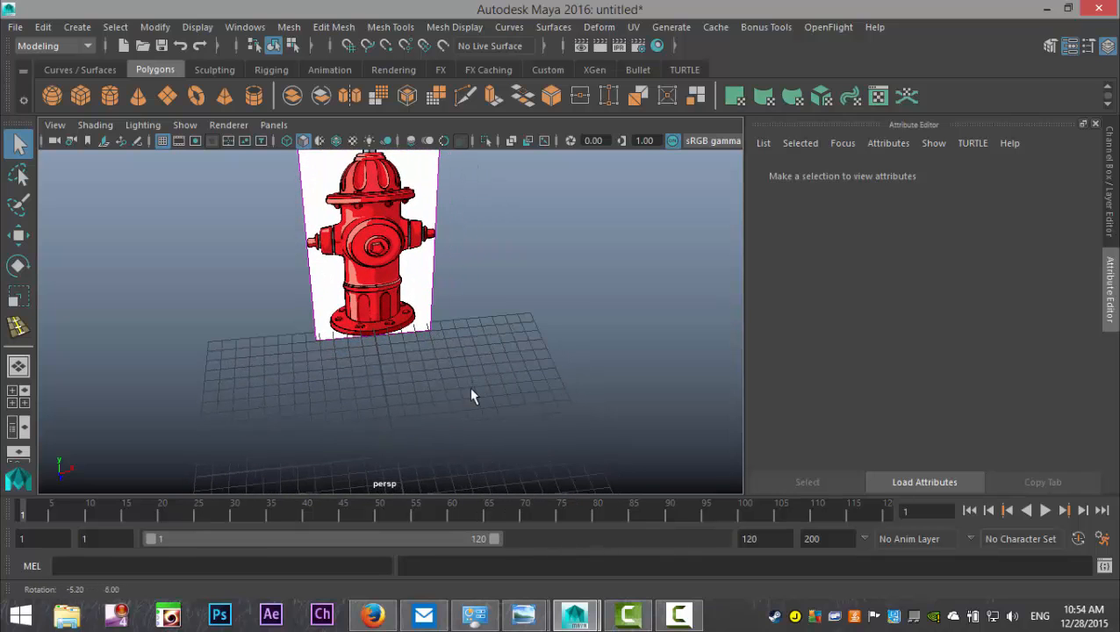
left_click(80, 97)
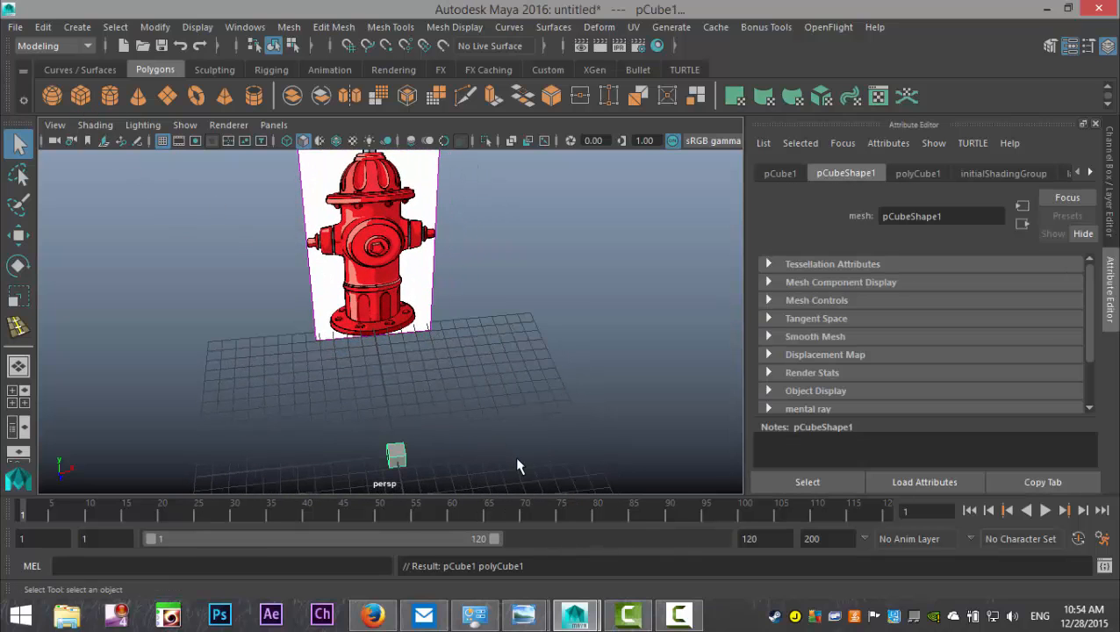
key("r")
left_click_drag(399, 458, 436, 466)
left_click_drag(396, 405, 404, 286)
Step: Raise the block in the front view until its top meets the underside of the hydrant's cap rim
left_click(19, 392)
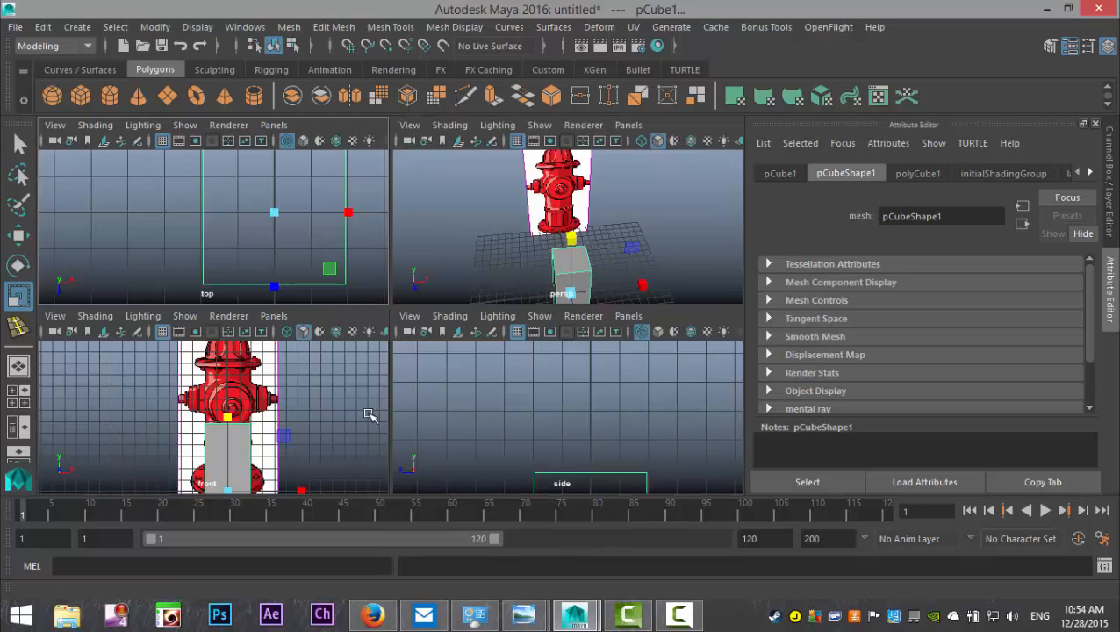
key("space")
key("w")
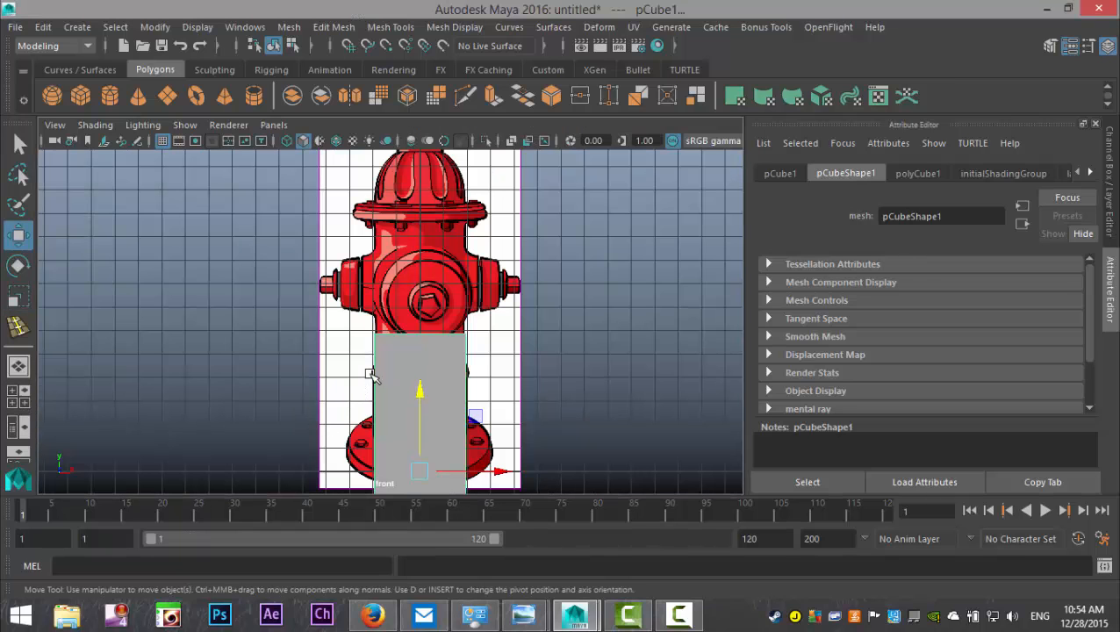
left_click_drag(419, 395, 418, 280)
Step: Move the block's bottom vertices up to line up with the base of the hydrant in the reference image
middle_click_drag(531, 412, 537, 295, "alt")
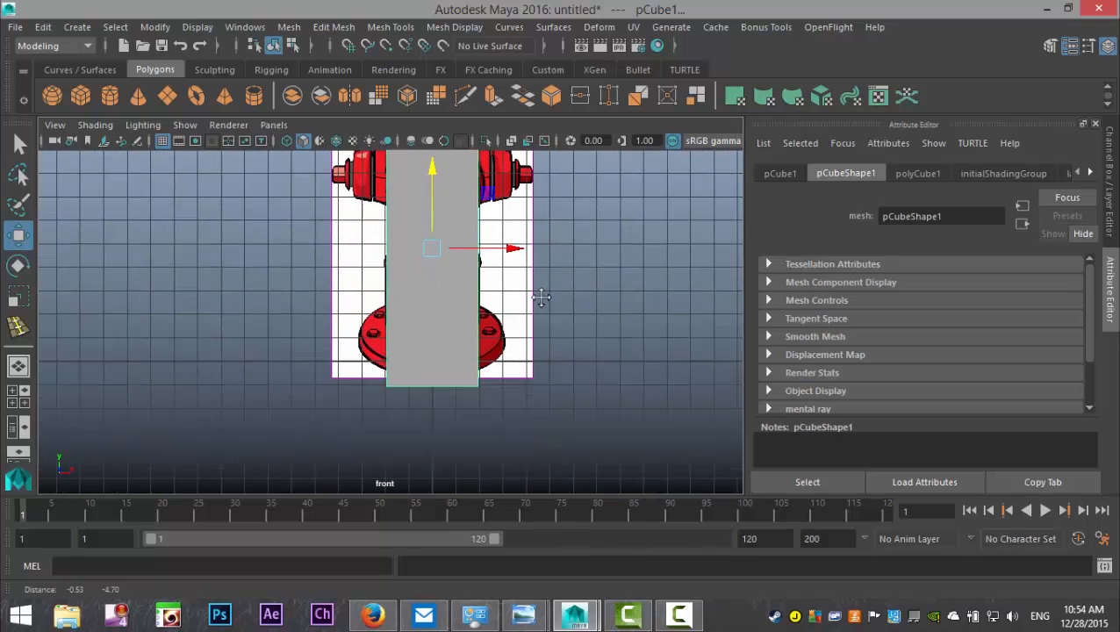
right_click_drag(450, 393, 370, 142)
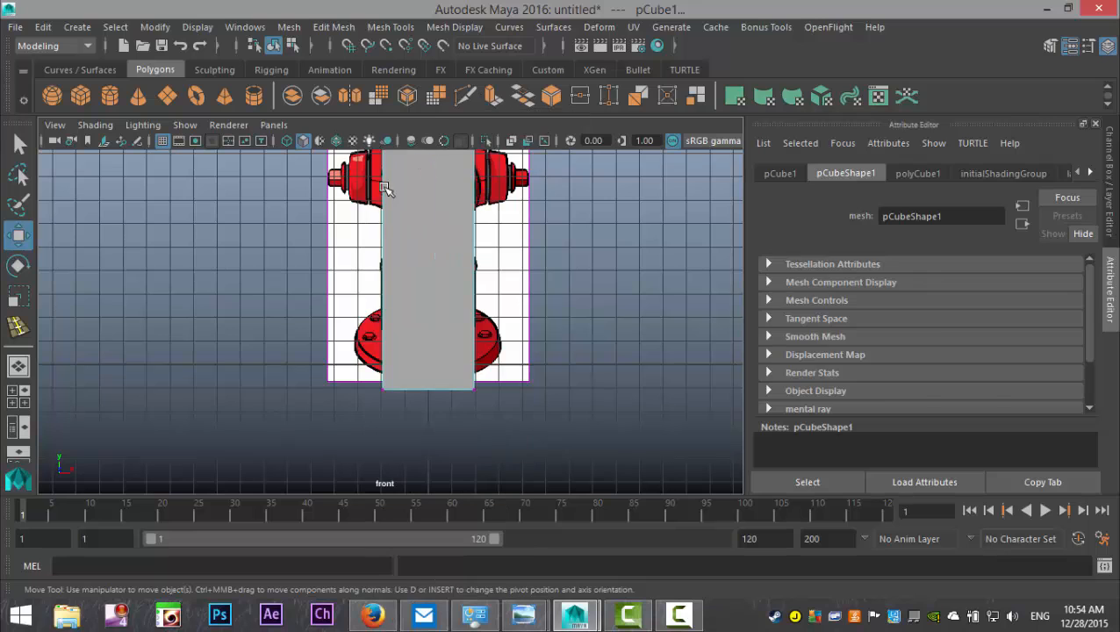
left_click_drag(350, 364, 539, 452)
left_click_drag(424, 312, 437, 272)
Step: Insert two edge loops around the block, level with the upper and lower edges of the hydrant's side outlets
middle_click_drag(559, 283, 527, 420, "alt")
left_click(394, 28)
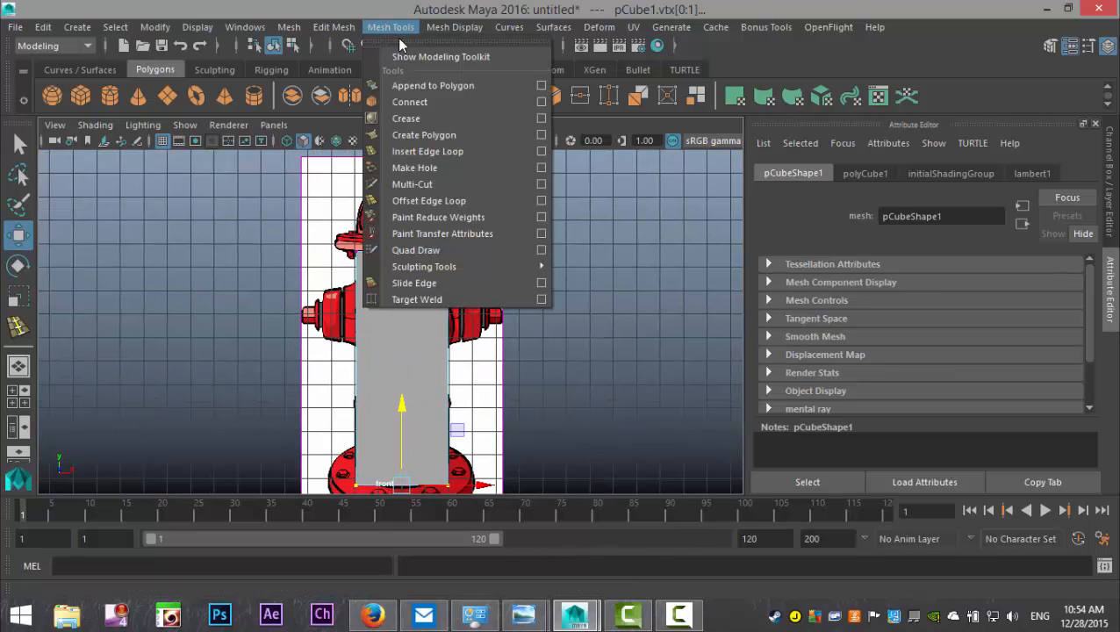
left_click(468, 150)
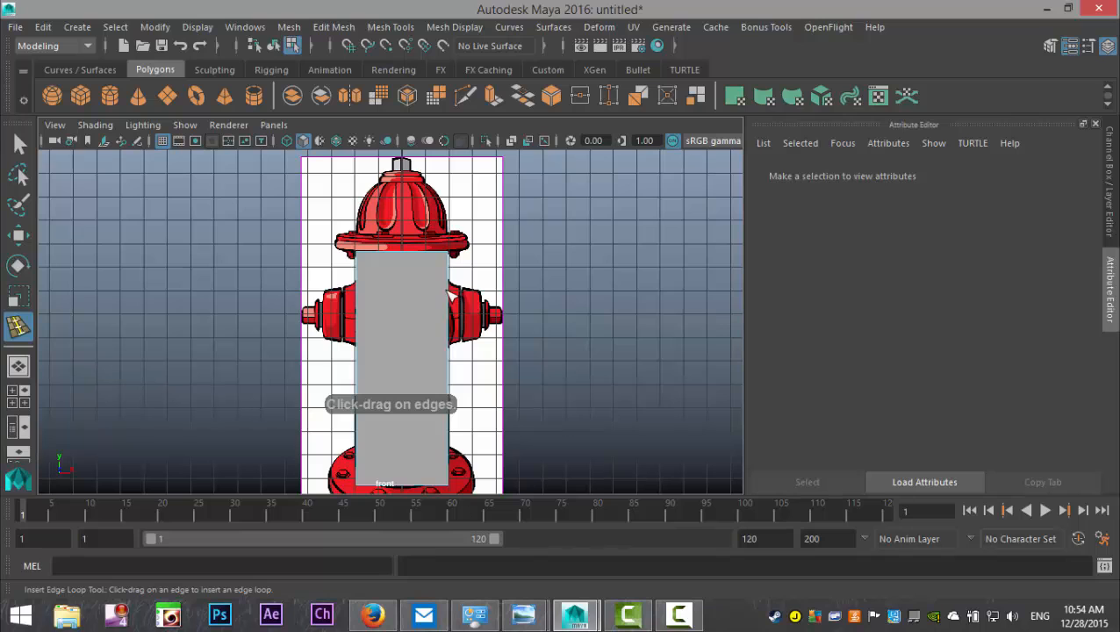
left_click(450, 283)
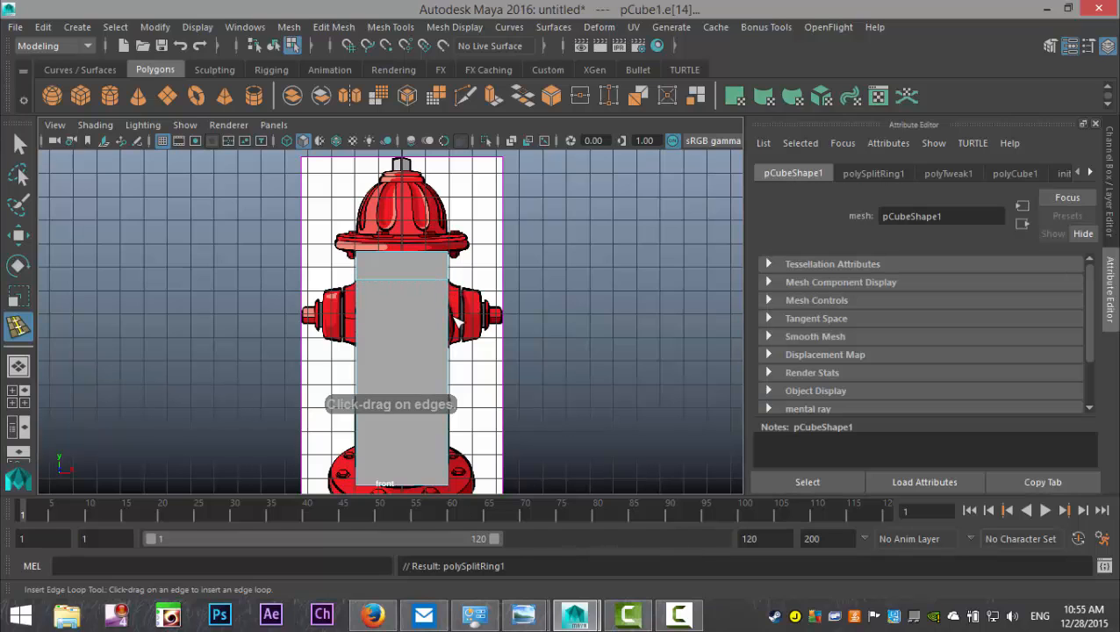
left_click(451, 349)
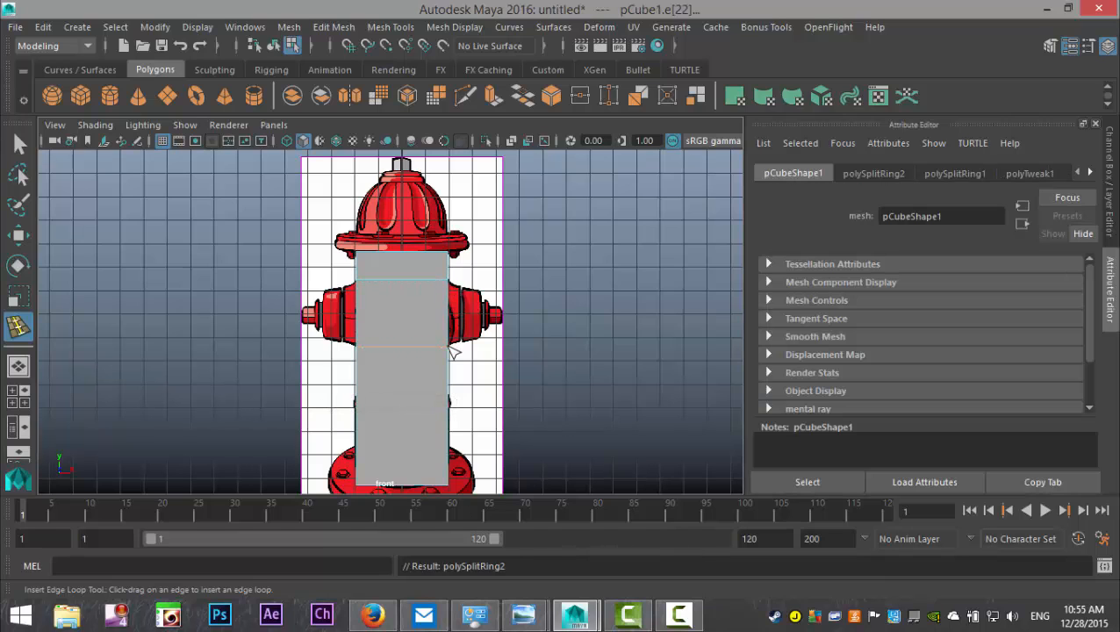
Step: Extrude the four faces around the block between the two edge loops together
left_click(18, 396)
key("space")
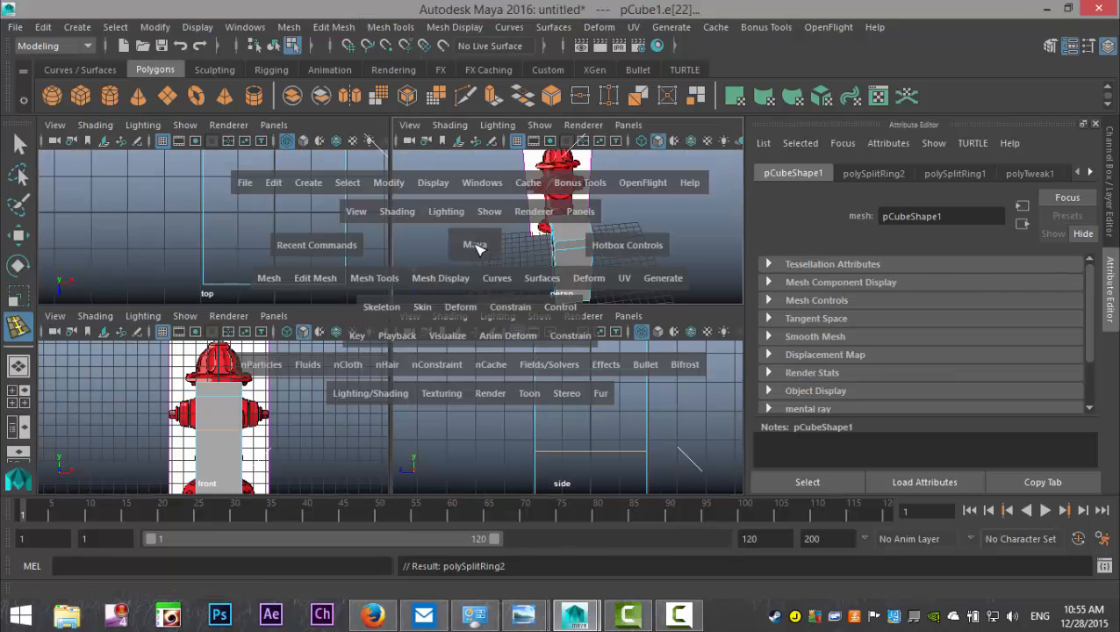
left_click_drag(380, 380, 500, 363, "alt")
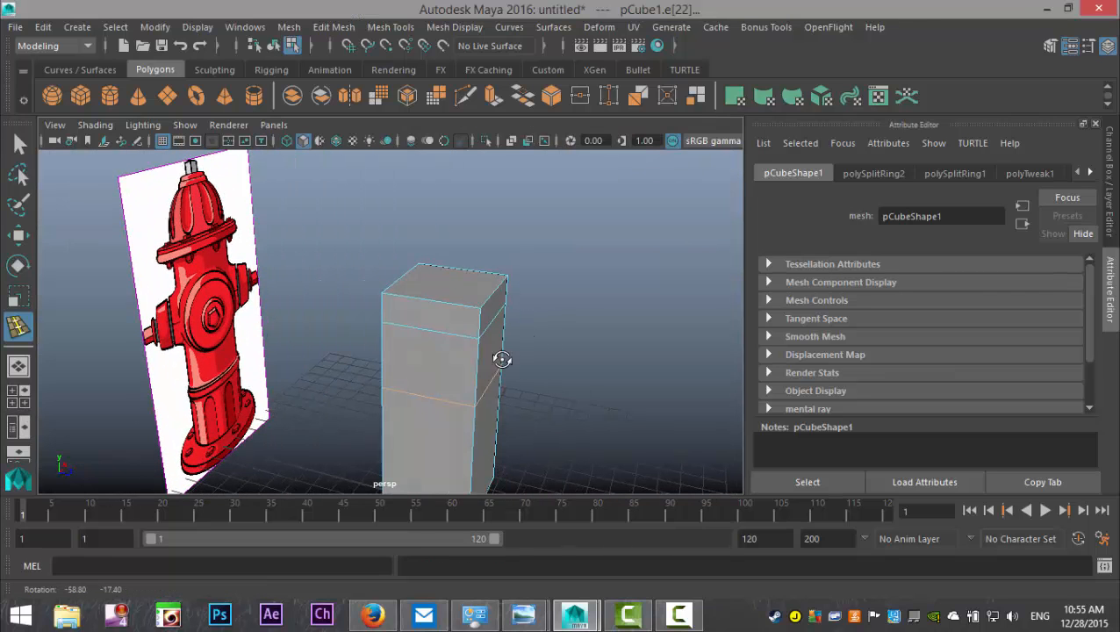
mouse_move(419, 365)
right_mouse_down()
mouse_move(417, 198)
mouse_move(428, 365)
right_mouse_up()
key("q")
left_click(432, 371)
mouse_move(436, 374)
left_mouse_down("alt")
mouse_move(482, 417)
mouse_move(448, 389)
left_mouse_up("alt")
left_click(447, 382, "shift")
left_click_drag(541, 397, 375, 355, "alt")
left_click(372, 366, "shift")
left_click(377, 353, "shift")
left_click(402, 400, "shift")
left_click_drag(403, 400, 460, 195, "alt")
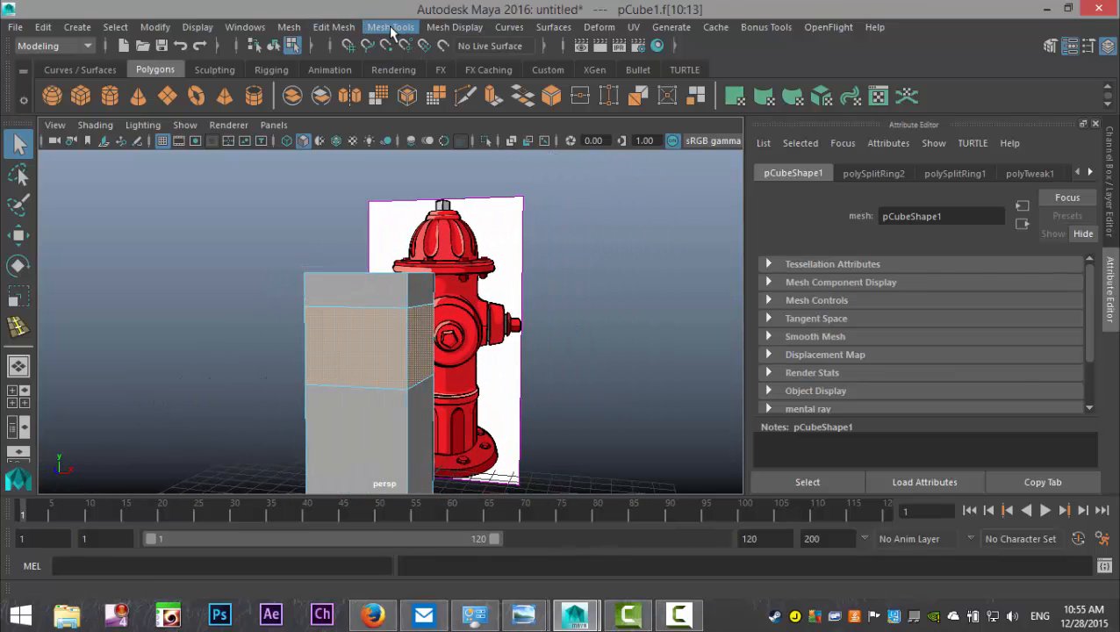
left_click(339, 31)
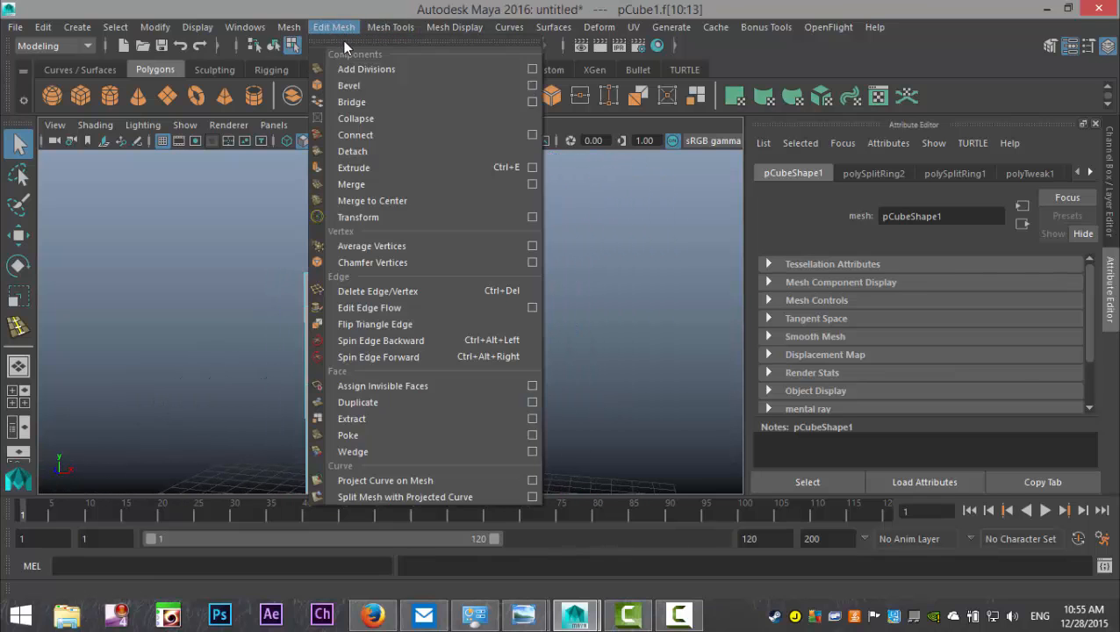
left_click(386, 167)
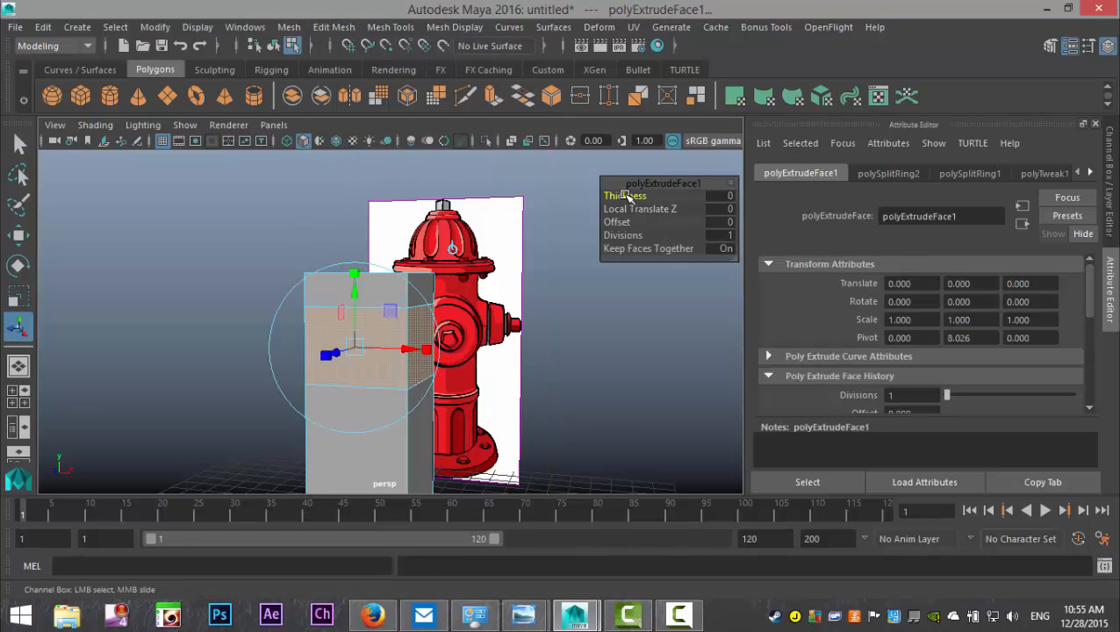
left_click_drag(625, 197, 624, 201)
key("ctrl+z")
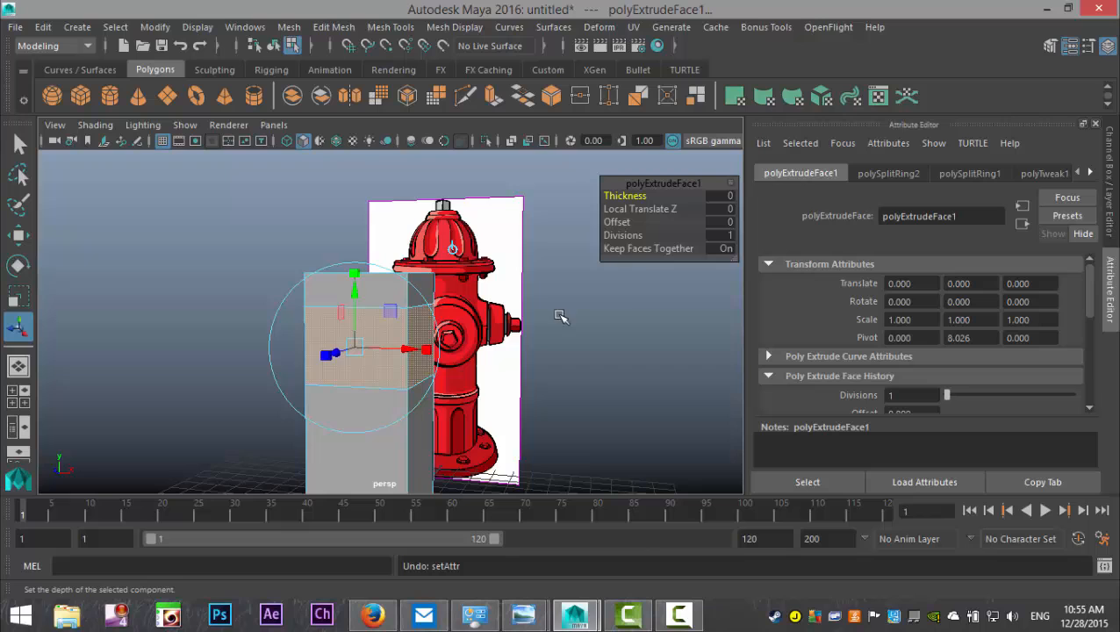
left_click(619, 223)
left_click_drag(622, 225, 625, 199)
key("ctrl+z")
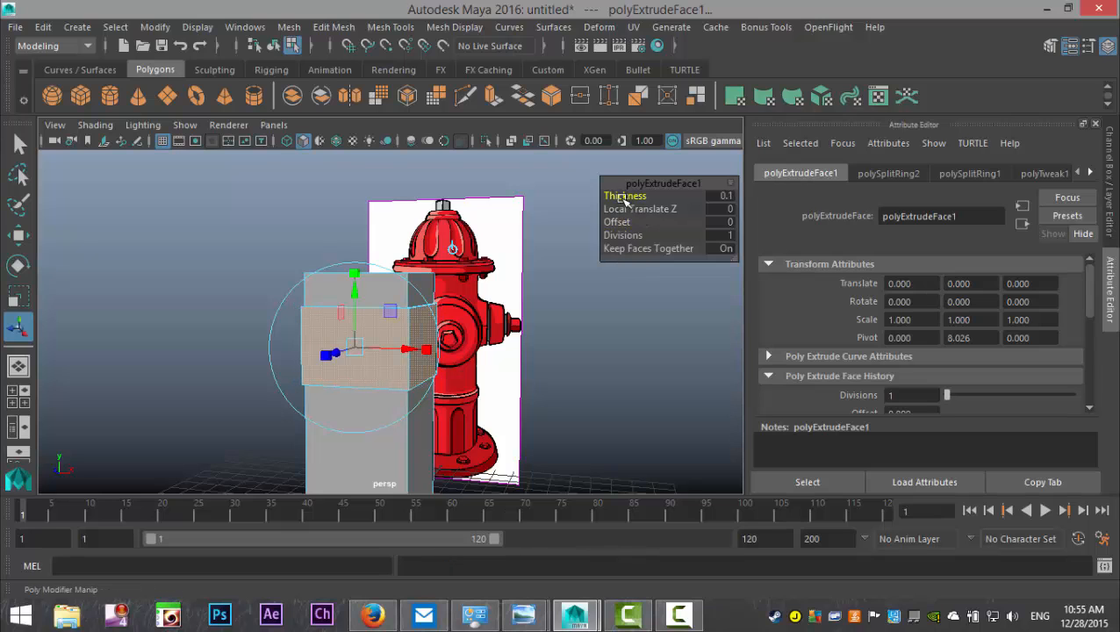
Step: Set the thickness of the band's extrusion to 0.05
left_click_drag(513, 295, 505, 333, "alt")
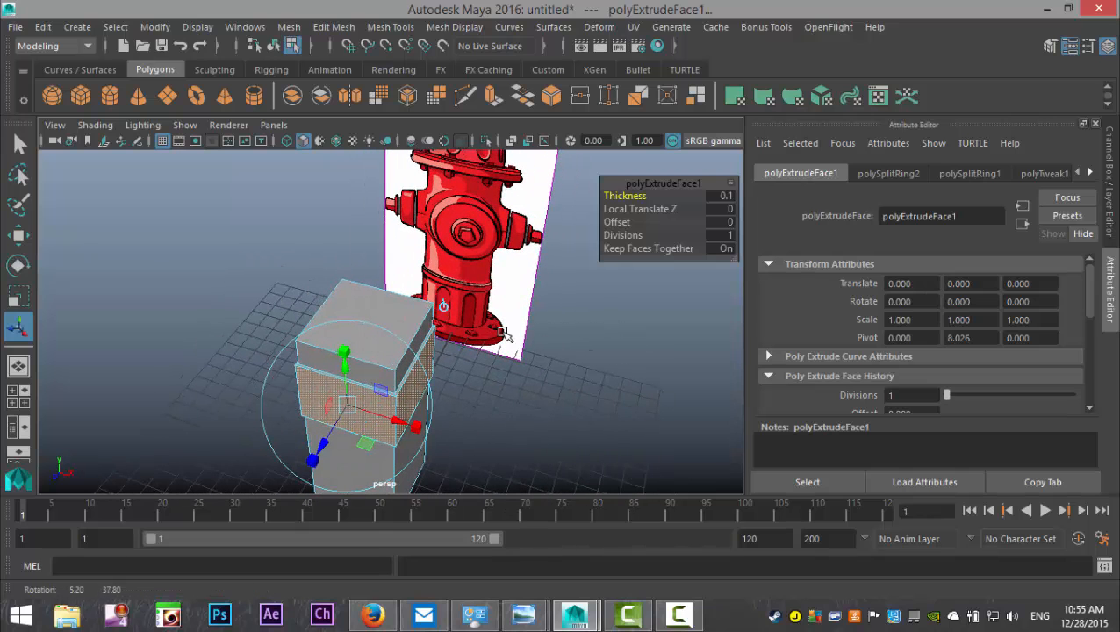
left_click(709, 199)
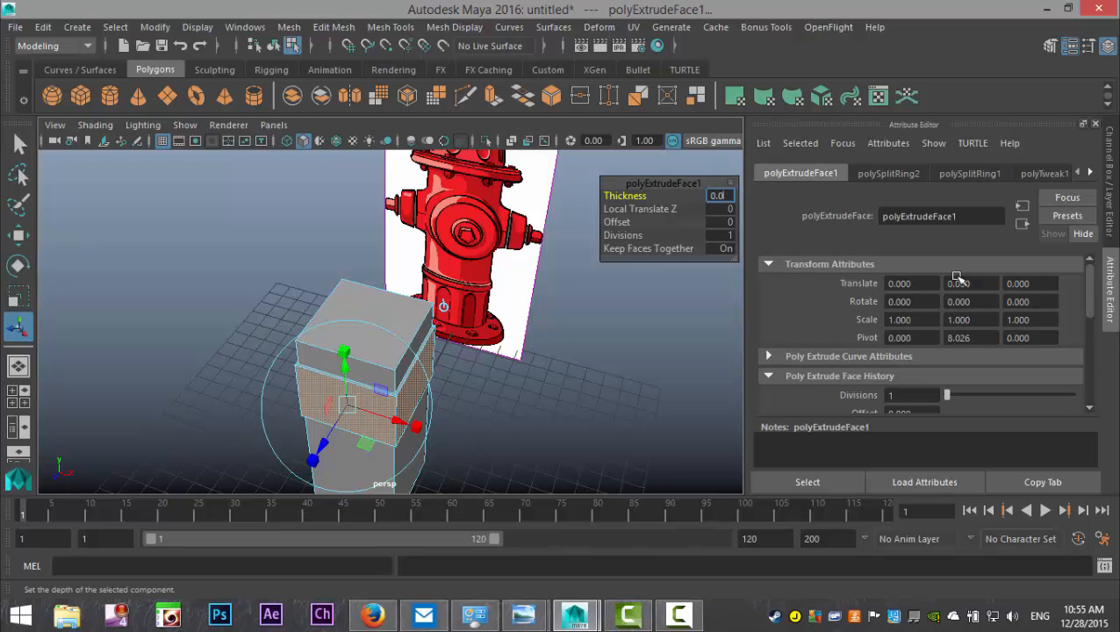
key("Return")
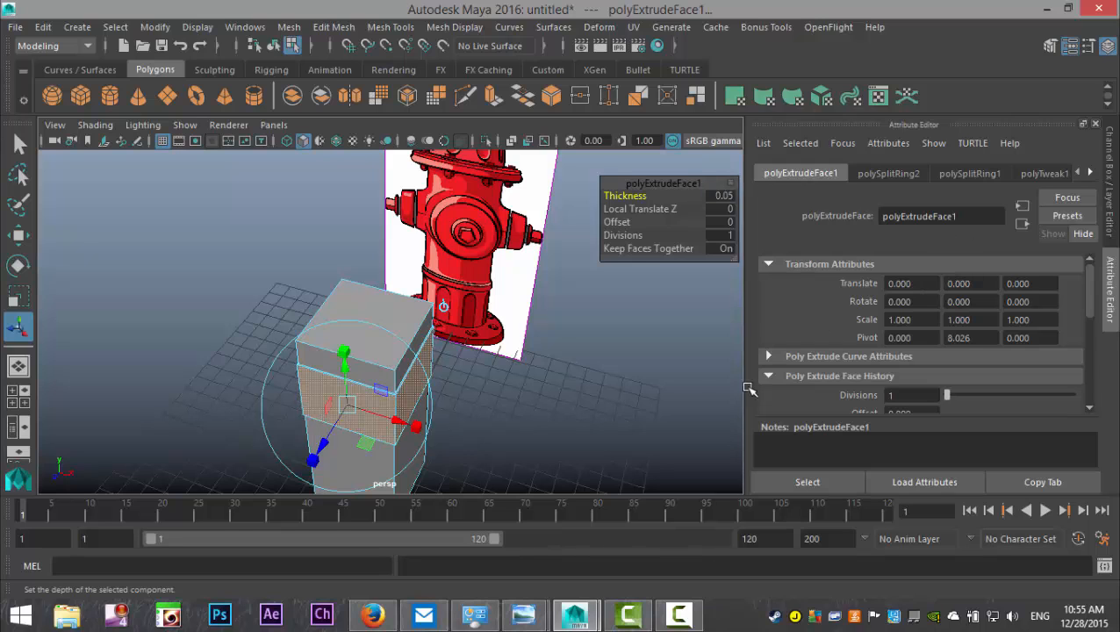
Step: Extrude the front and back faces of the raised band with a thickness of 1
left_click(599, 366)
left_click_drag(592, 369, 514, 364, "alt")
left_click(341, 387)
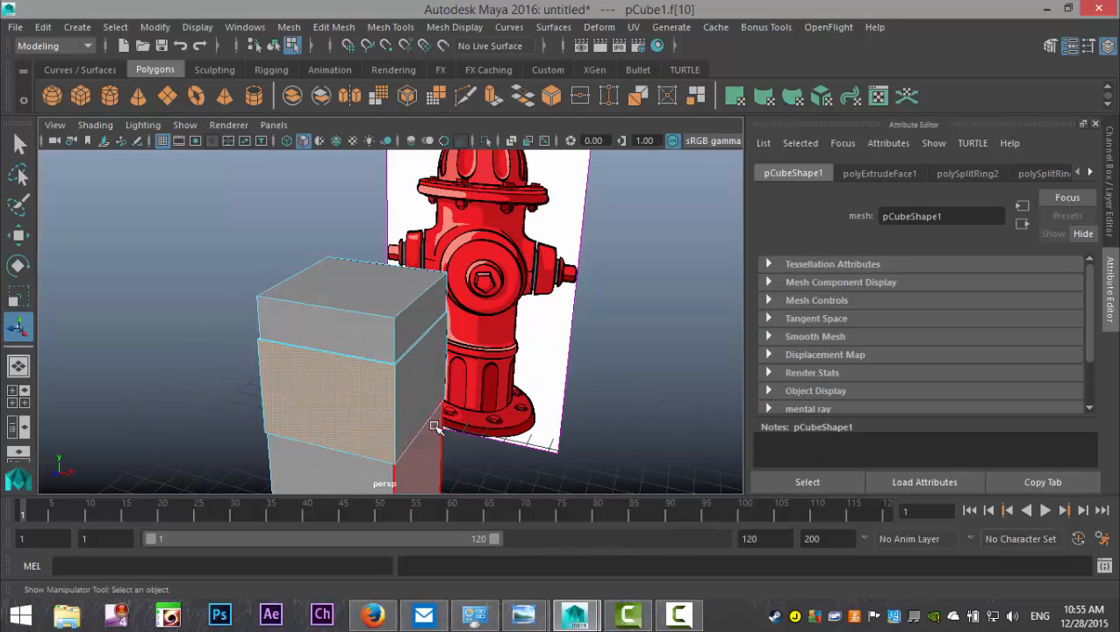
left_click_drag(538, 415, 369, 404, "alt")
left_click(369, 339)
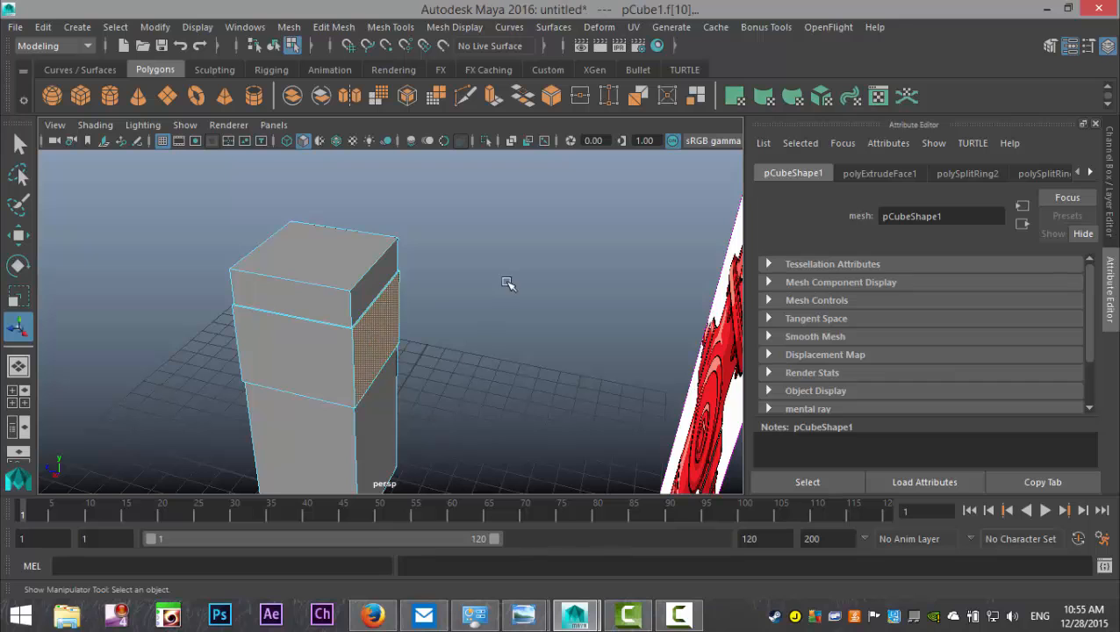
left_click(334, 26)
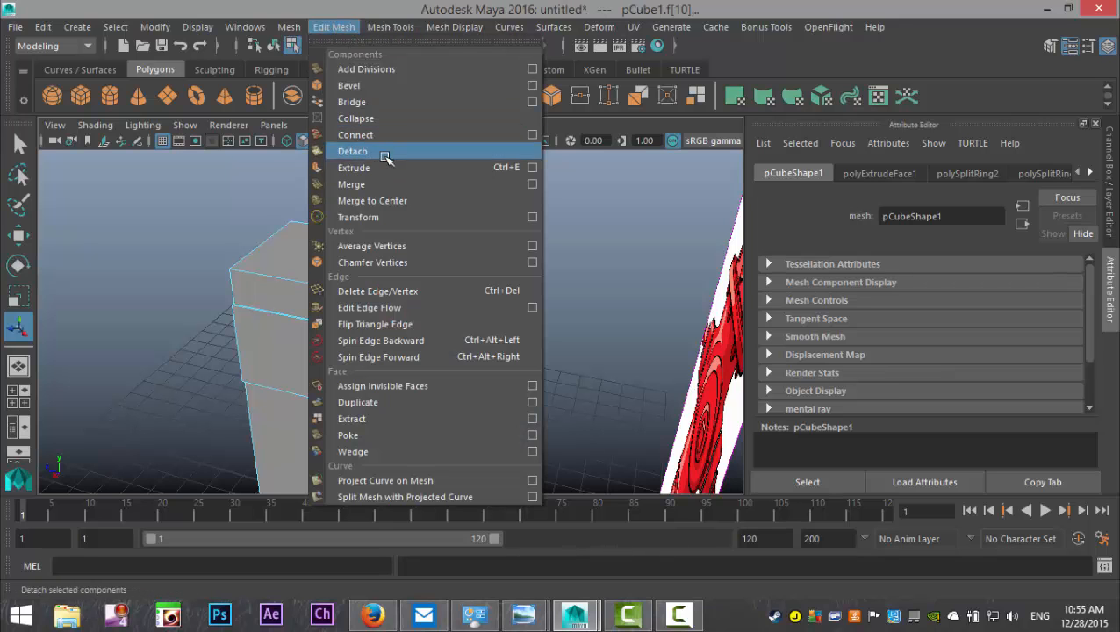
left_click(383, 168)
left_click_drag(625, 196, 627, 198)
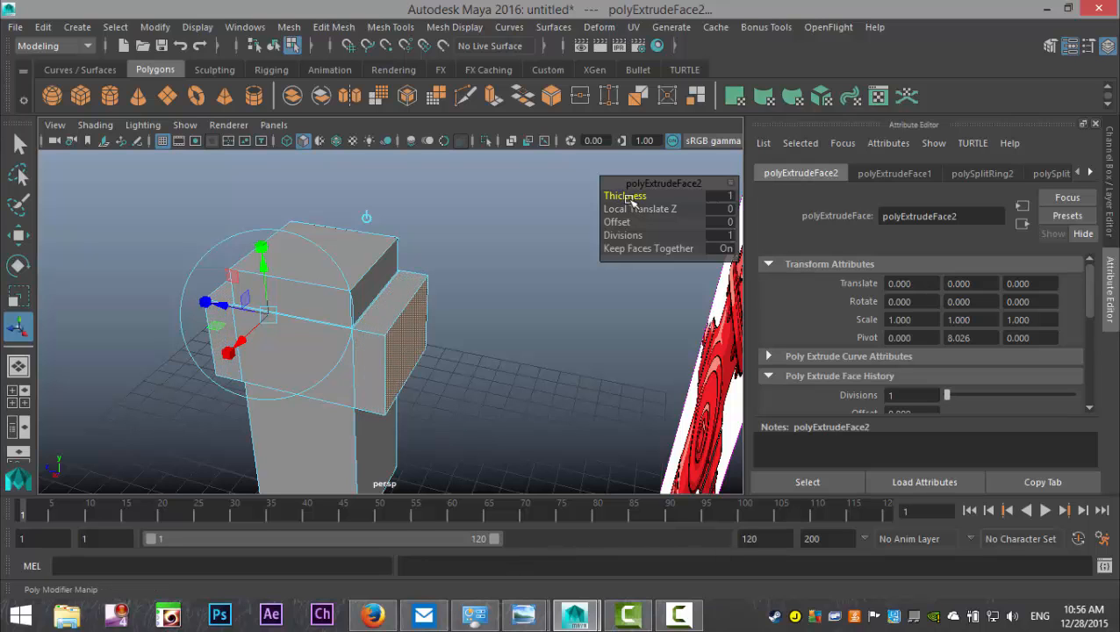
left_click_drag(482, 373, 482, 372, "alt")
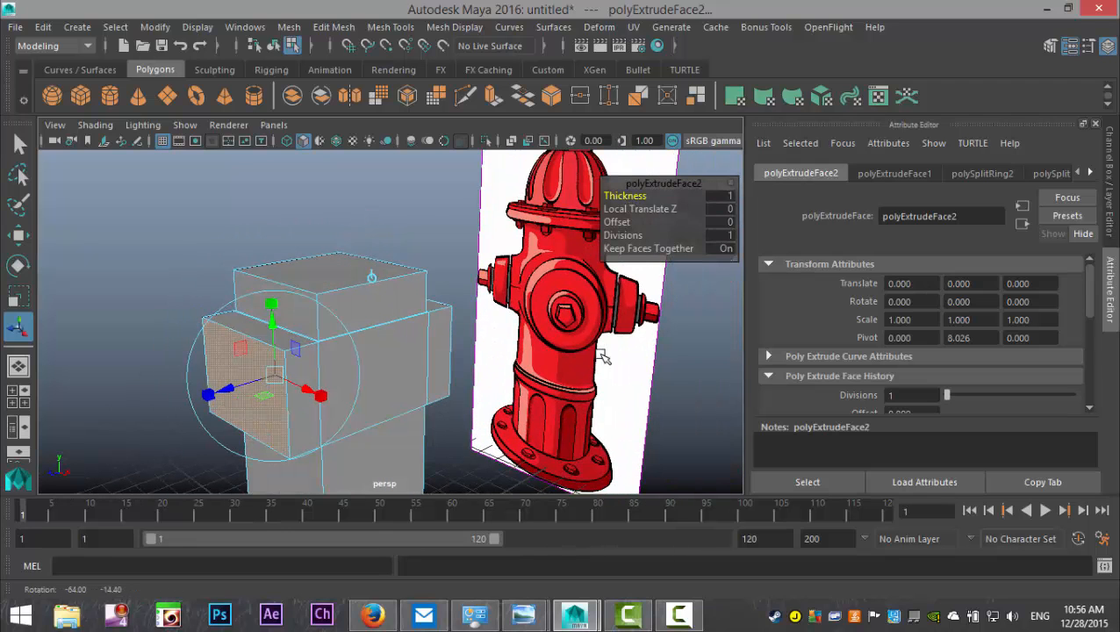
left_click(383, 363)
left_click_drag(176, 379, 494, 354, "alt")
left_click(424, 362)
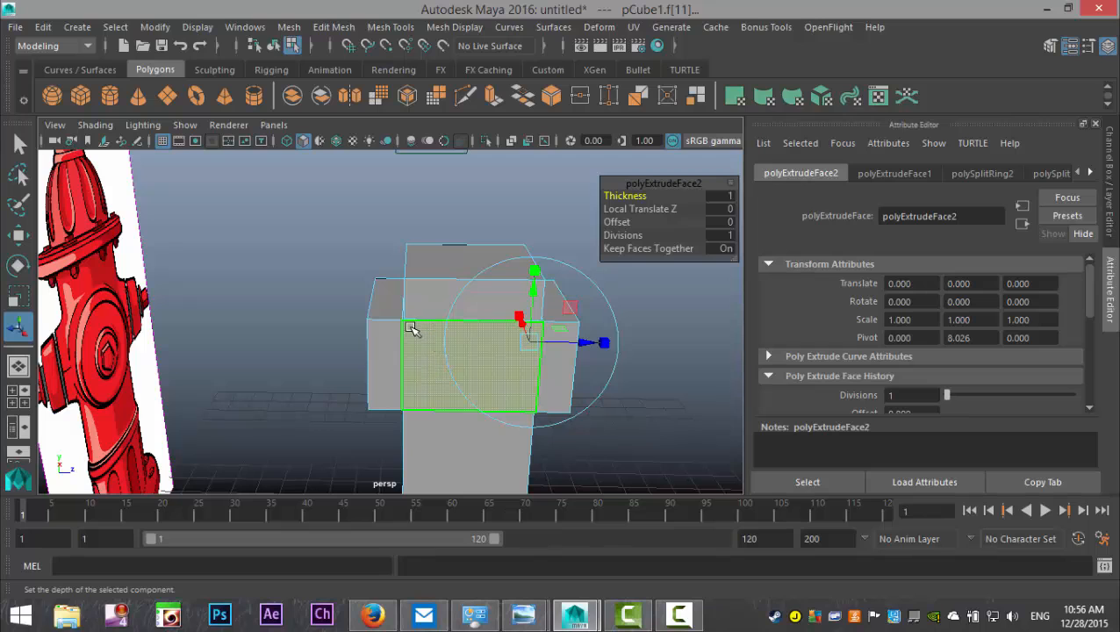
key("ctrl+e")
left_click_drag(615, 197, 615, 200)
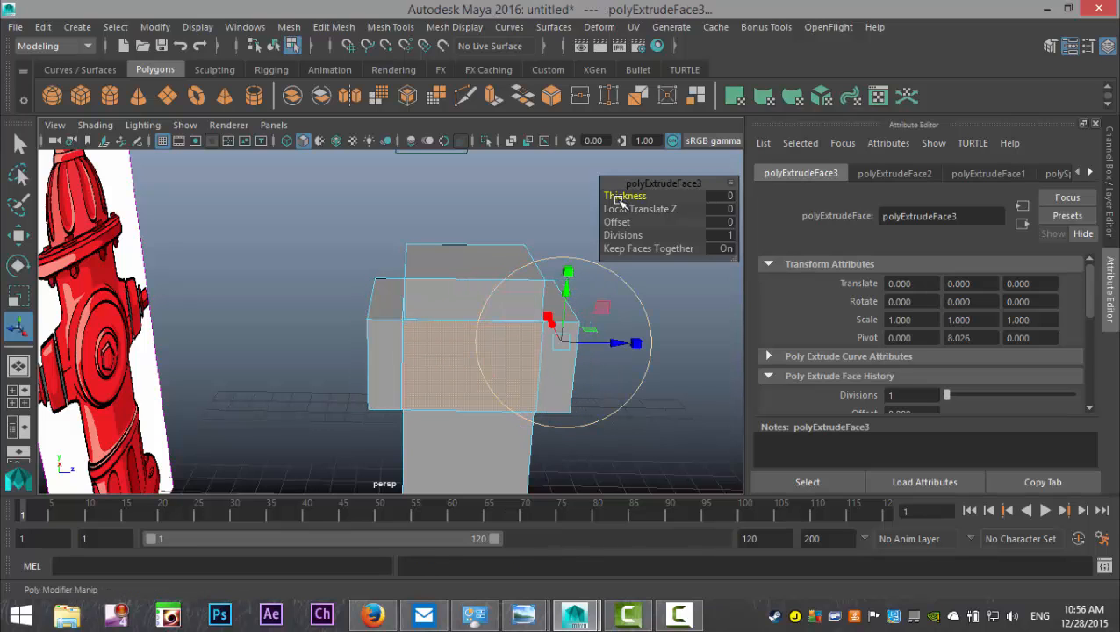
key("ctrl+z")
Step: Extrude the band's two remaining side faces, facing left and right of the hydrant, with a thickness of 1
left_click(333, 308)
left_click_drag(333, 307, 487, 349, "alt")
left_click(487, 350)
left_click_drag(554, 375, 317, 382, "alt")
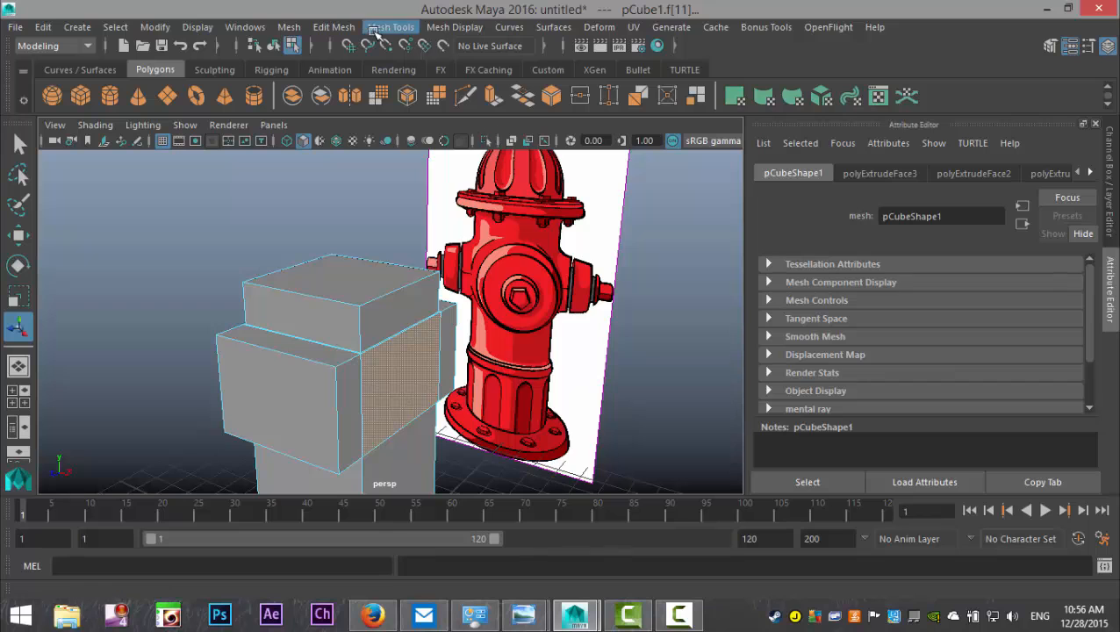
left_click(334, 26)
left_click(382, 168)
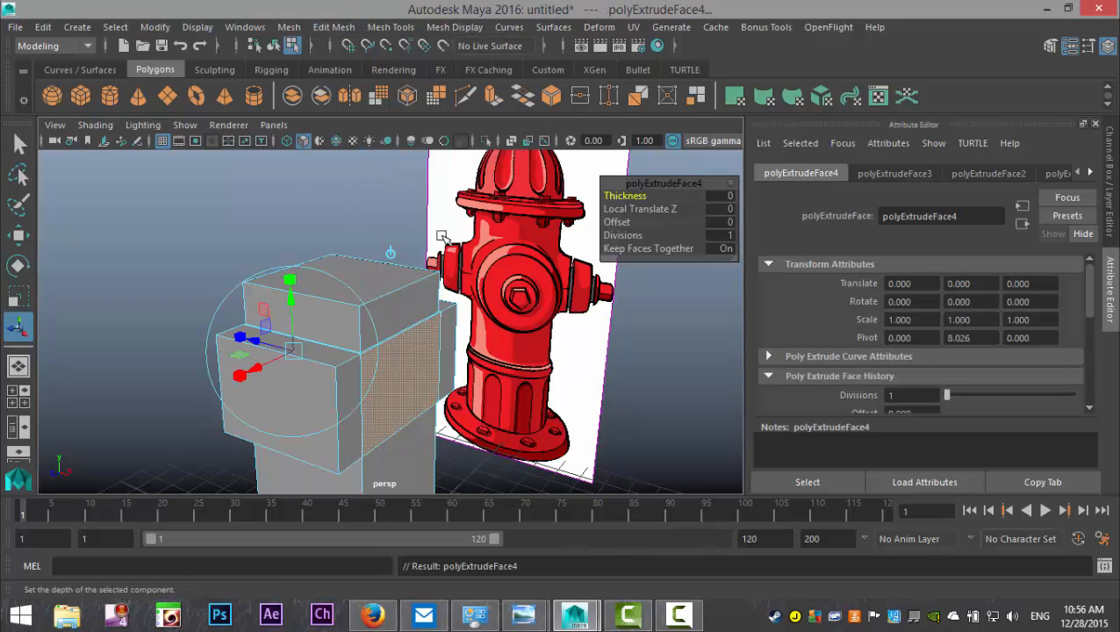
left_click_drag(621, 197, 628, 200)
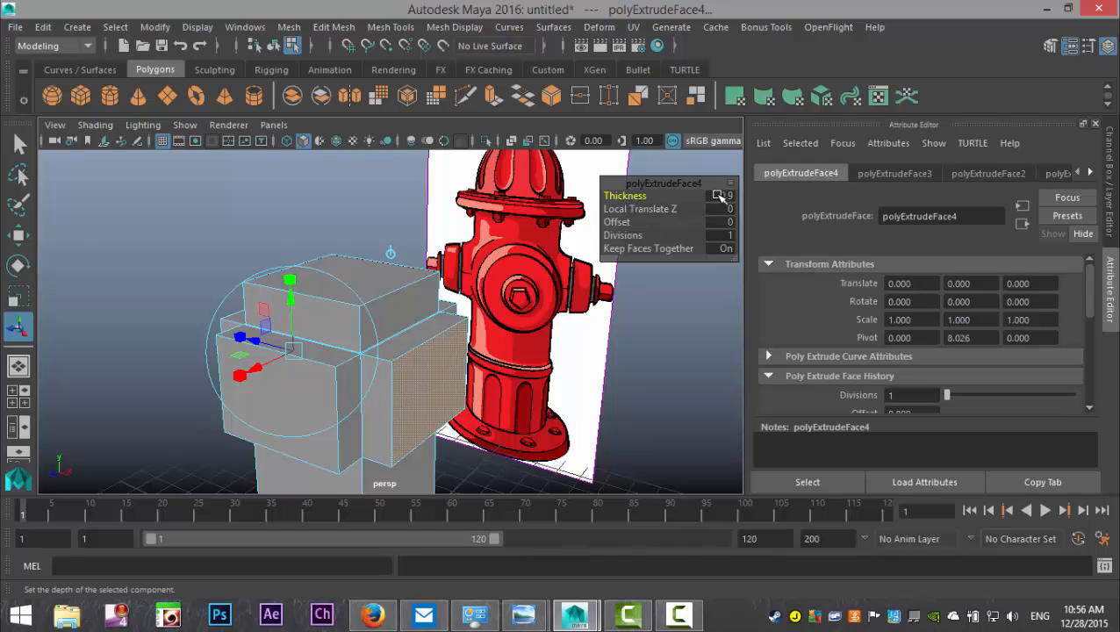
type("1")
key("Return")
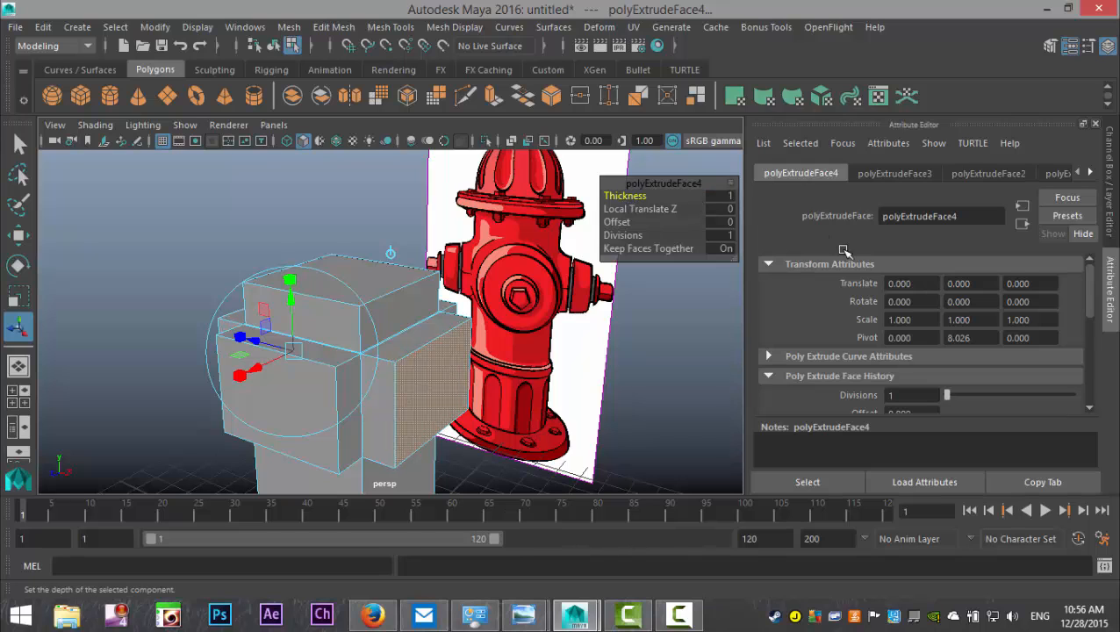
Step: Return the block to object mode and display it with smooth mesh preview
left_click_drag(695, 333, 544, 372, "alt")
middle_click_drag(544, 372, 553, 328, "alt")
left_click(543, 403)
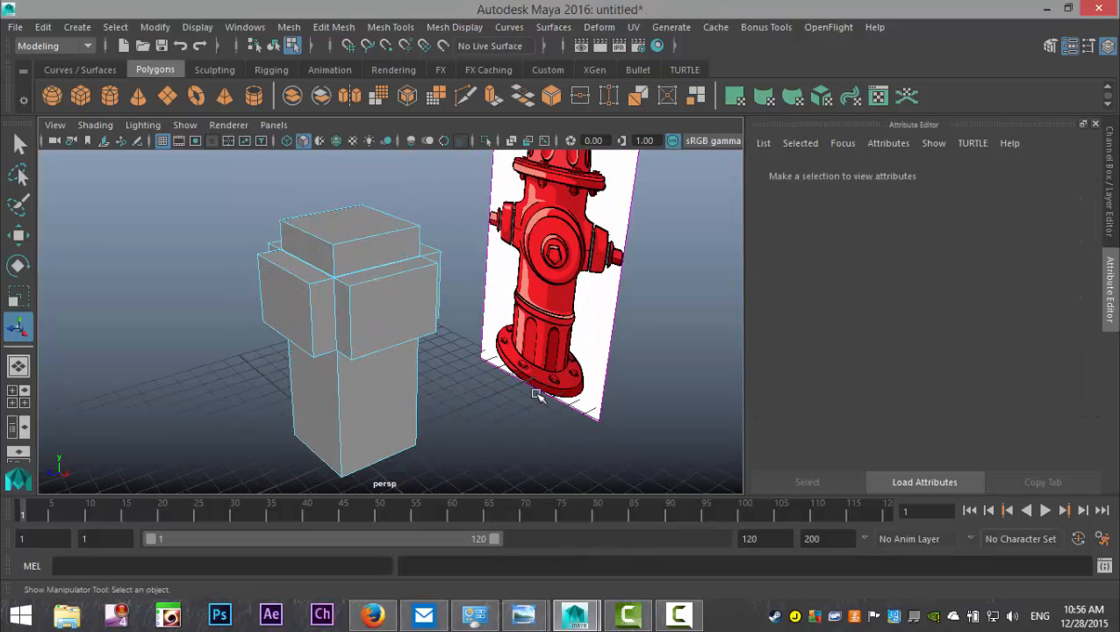
middle_click_drag(535, 393, 564, 416, "alt")
right_click_drag(403, 277, 489, 118)
key("3")
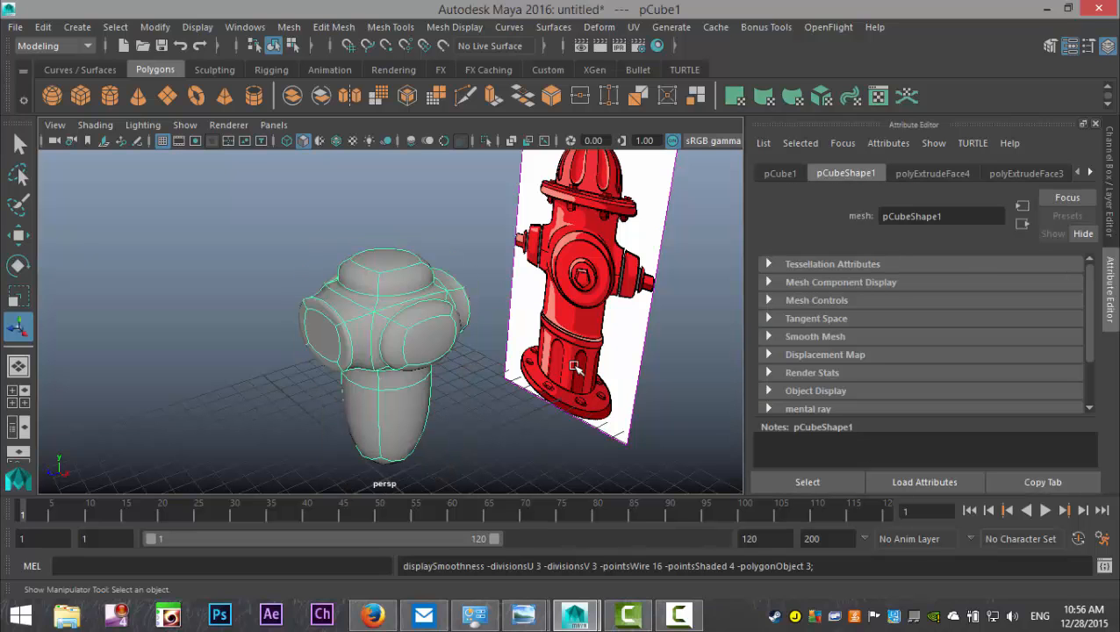
left_click(525, 402)
scroll(524, 405, "up", 2)
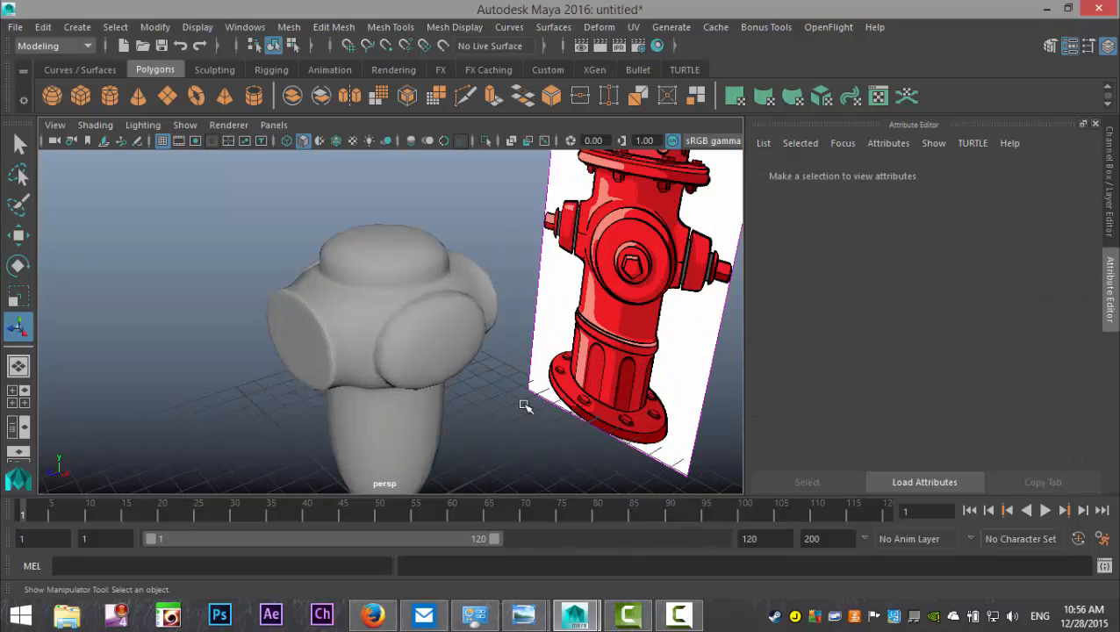
Step: Insert an edge loop close to the top edge of the hydrant's upper block, with smooth preview off
left_click_drag(513, 418, 456, 377, "alt")
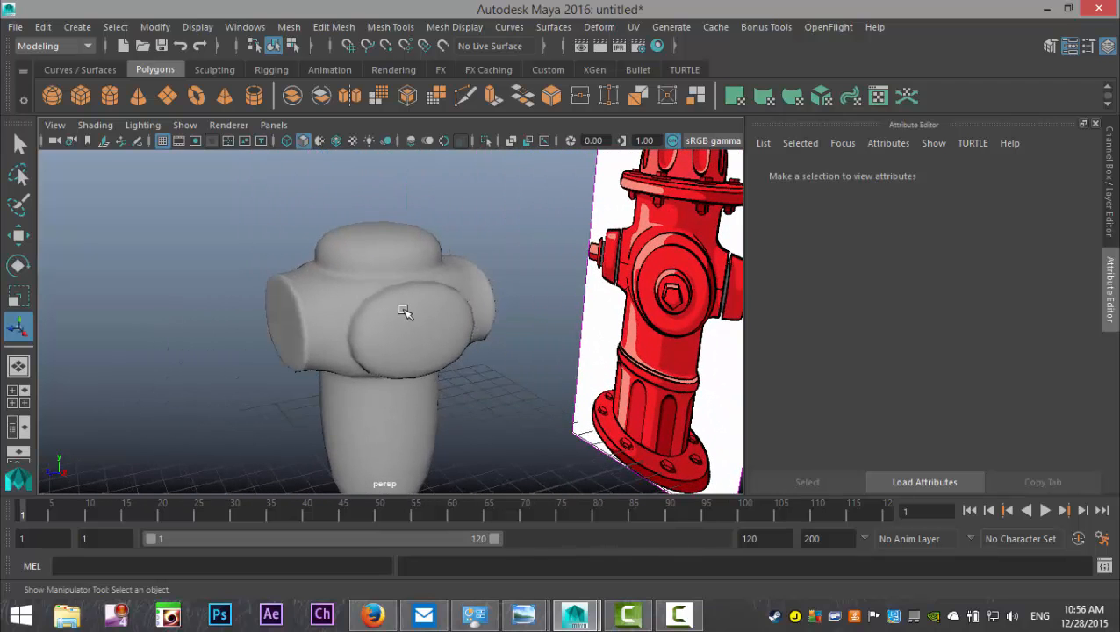
left_click(413, 318)
key("1")
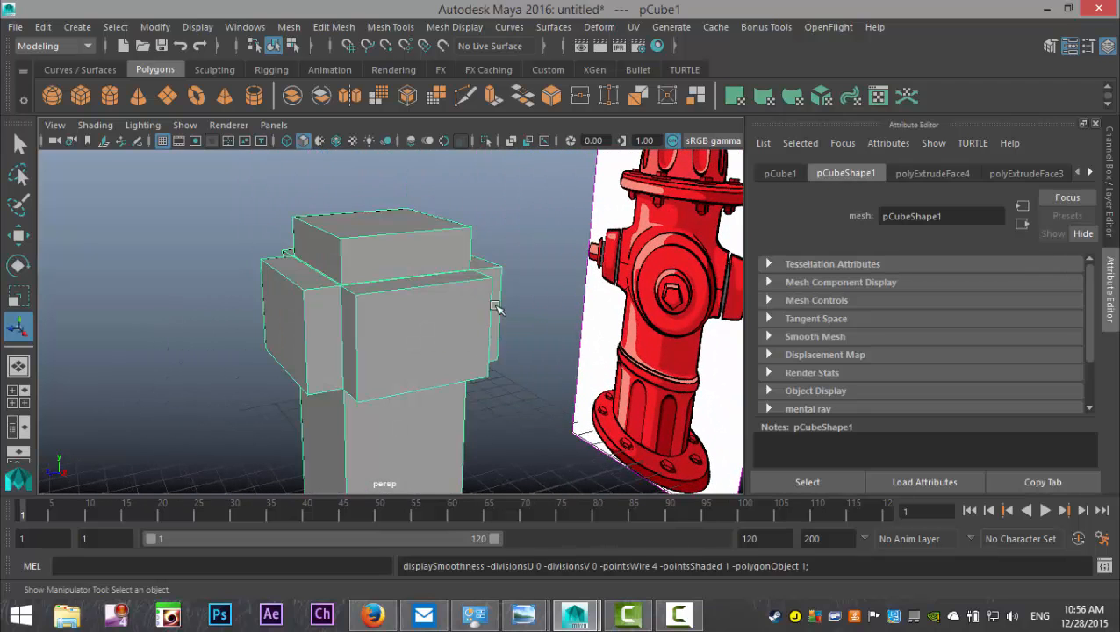
left_click(396, 27)
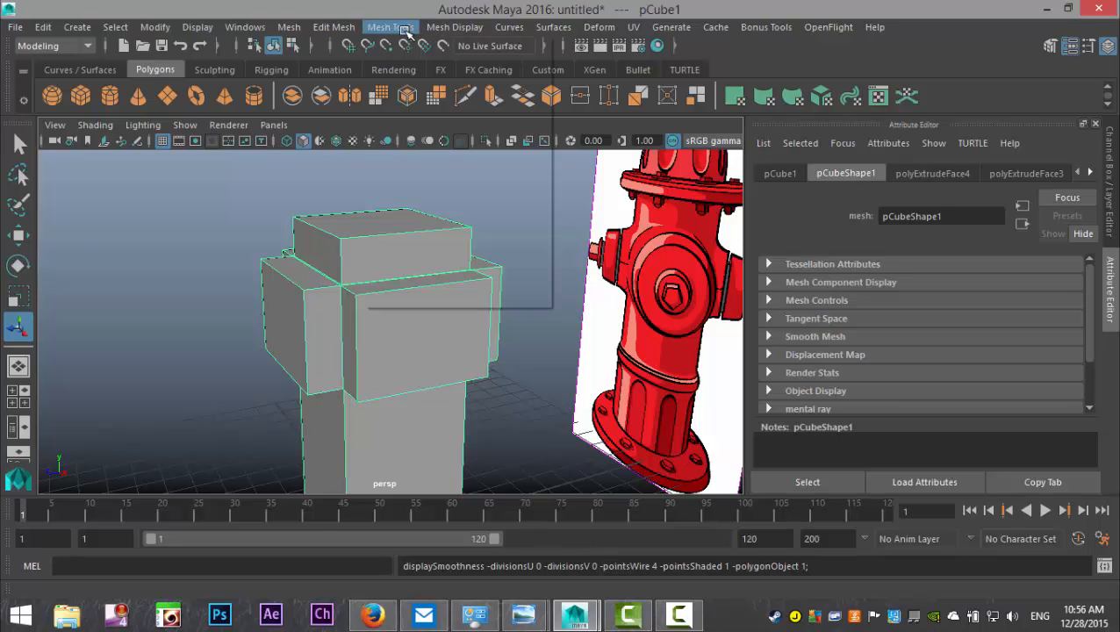
left_click(452, 151)
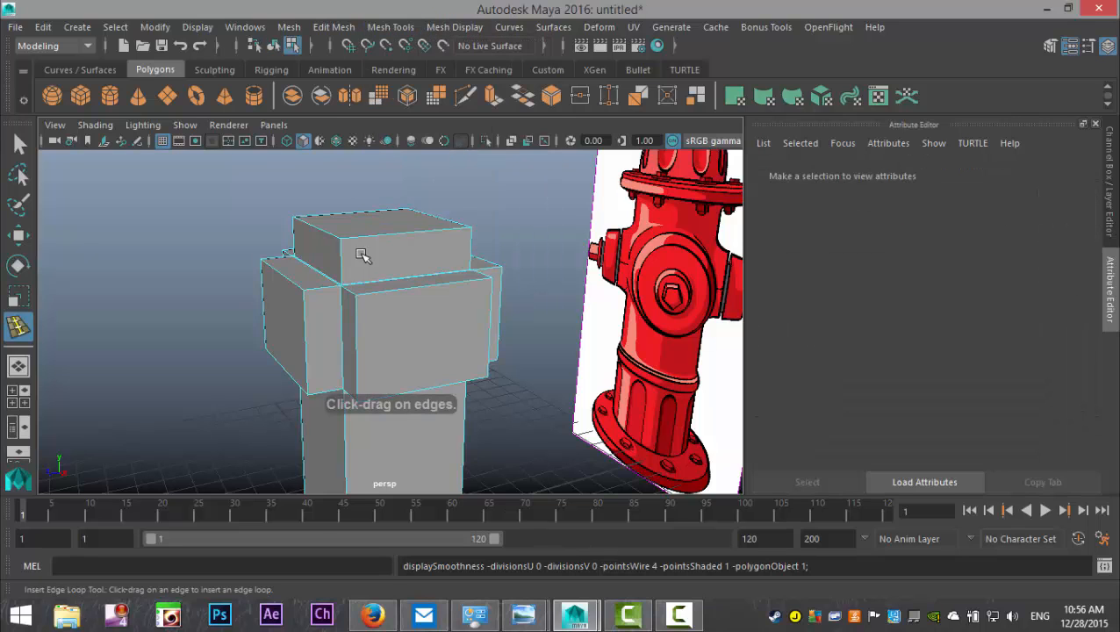
left_click_drag(342, 255, 342, 240)
Step: Insert edge loops at the top of the lower column, just beneath the outlets, and at the base of the upper block
middle_click_drag(440, 377, 455, 236, "alt")
left_click_drag(365, 404, 415, 407)
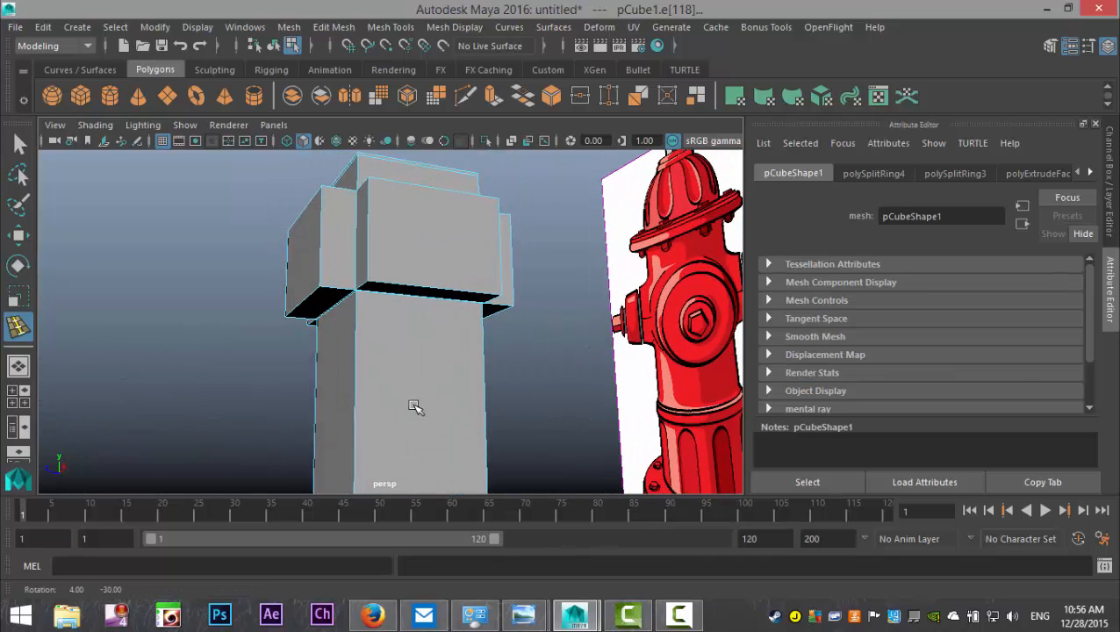
left_click_drag(356, 319, 400, 374)
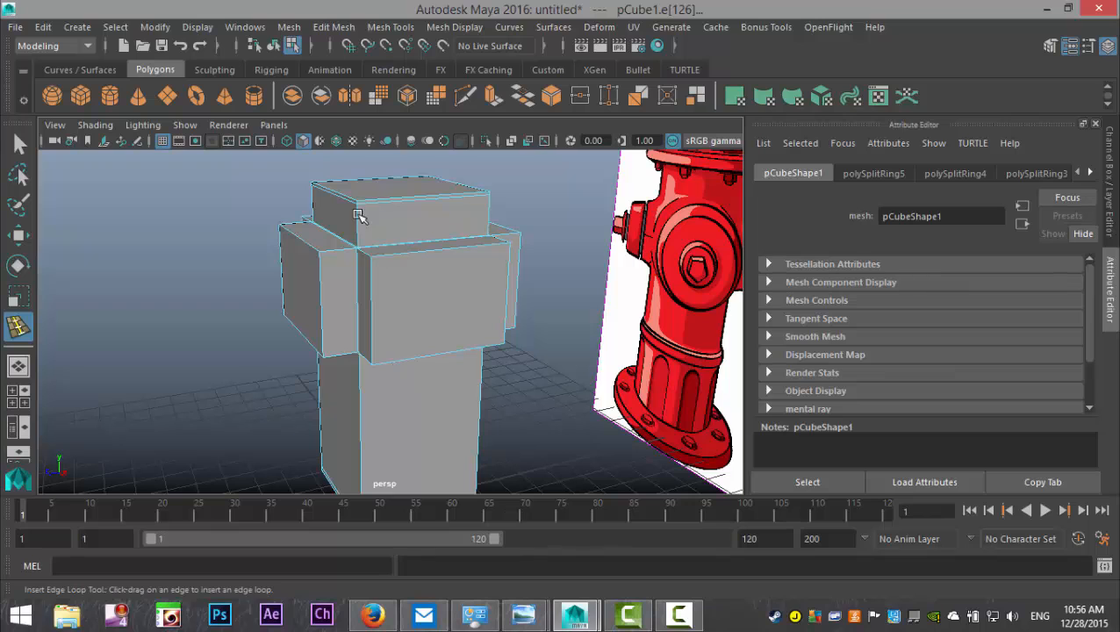
left_click_drag(357, 218, 363, 243)
Step: Return the hydrant to object mode and check its shape with smooth mesh preview
key("q")
right_click_drag(409, 274, 475, 171)
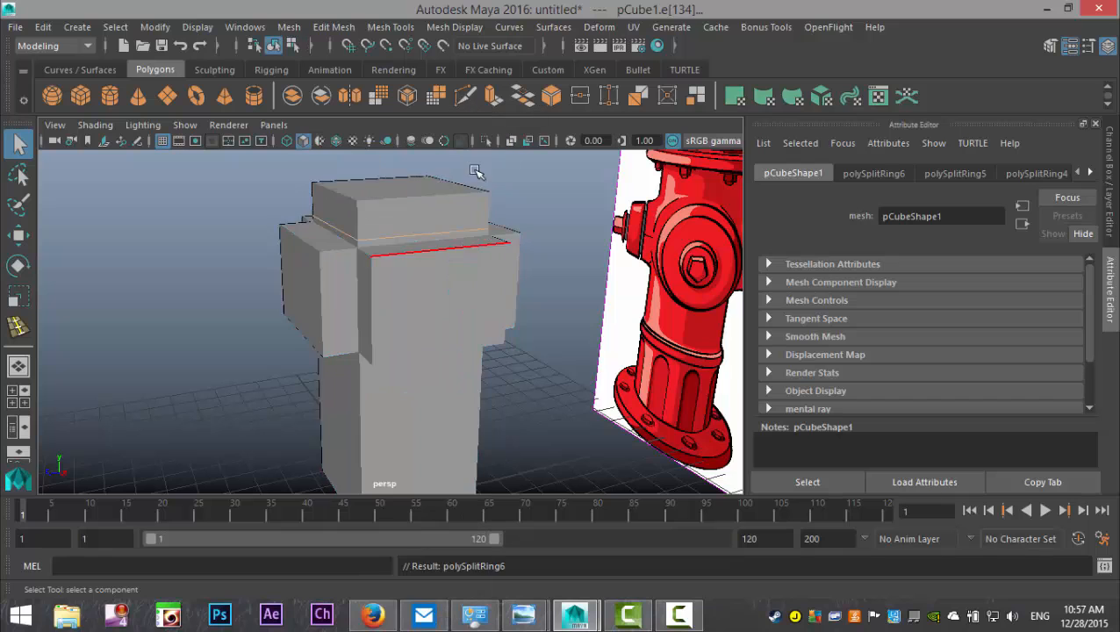
key("3")
left_click(544, 370)
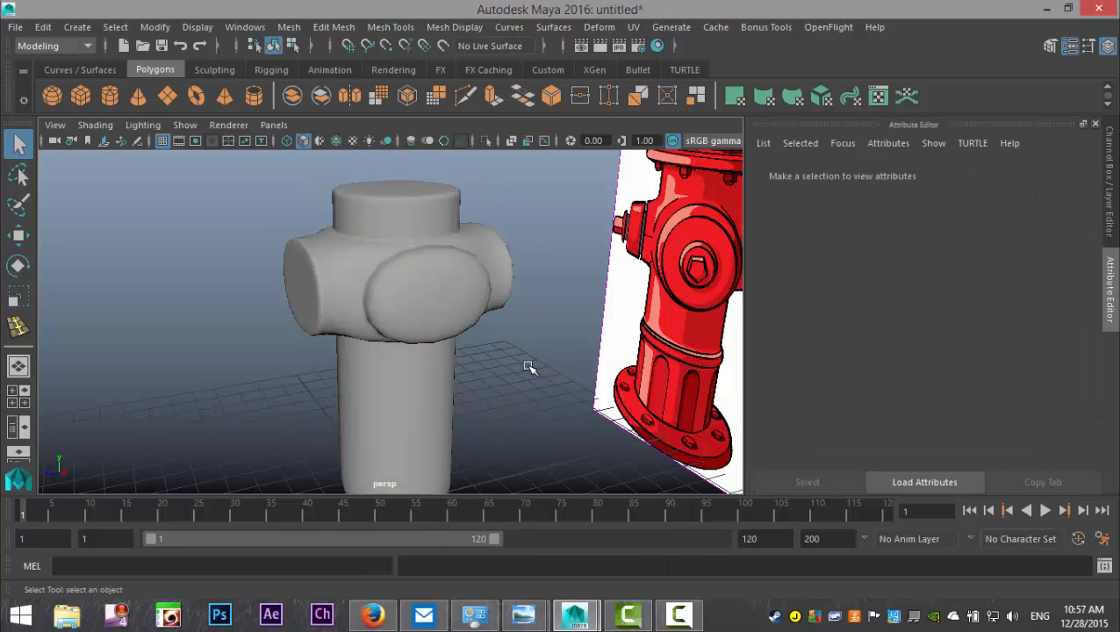
left_click_drag(442, 368, 436, 286, "alt")
Step: In the top view, insert edge loops close to the outer faces of the left and back outlets of the unsmoothed mesh
left_click(432, 261)
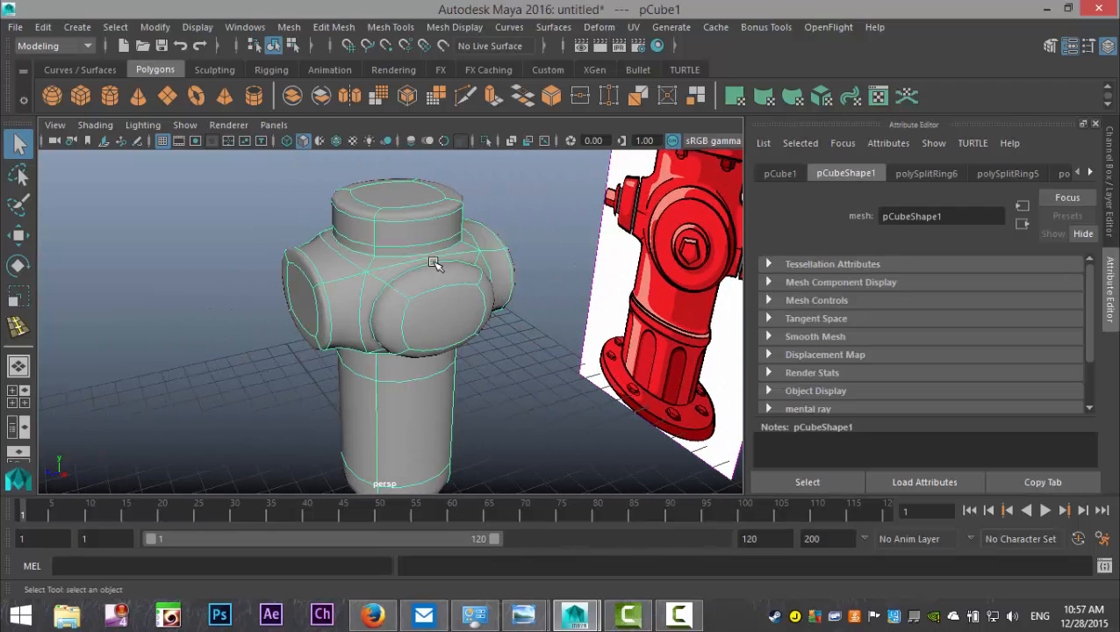
key("1")
left_click_drag(516, 299, 492, 228, "alt")
left_click(404, 29)
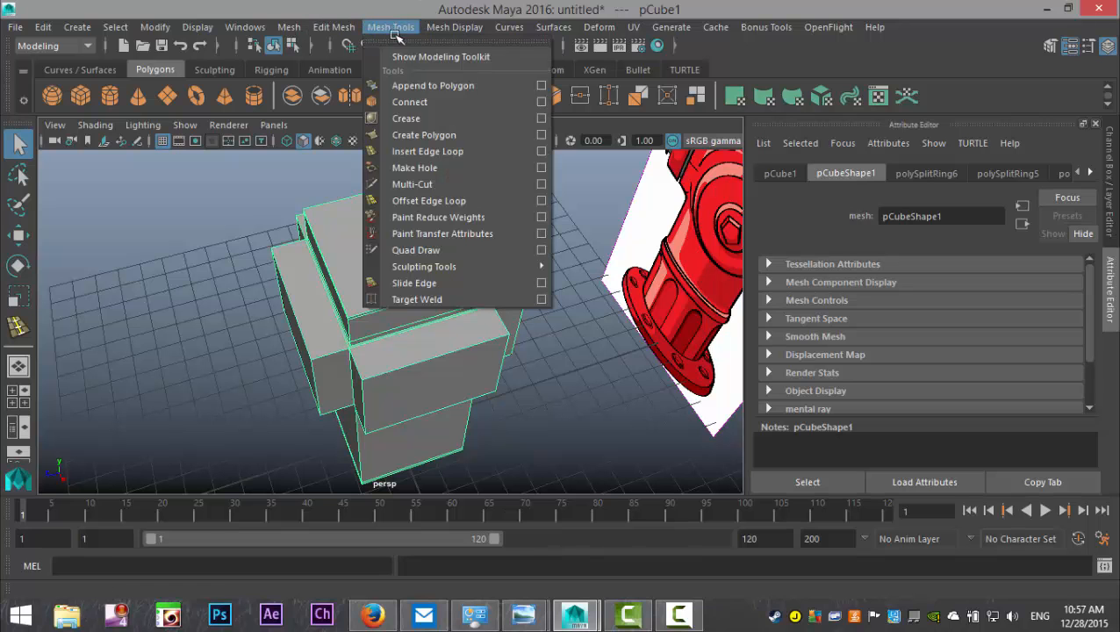
left_click(439, 167)
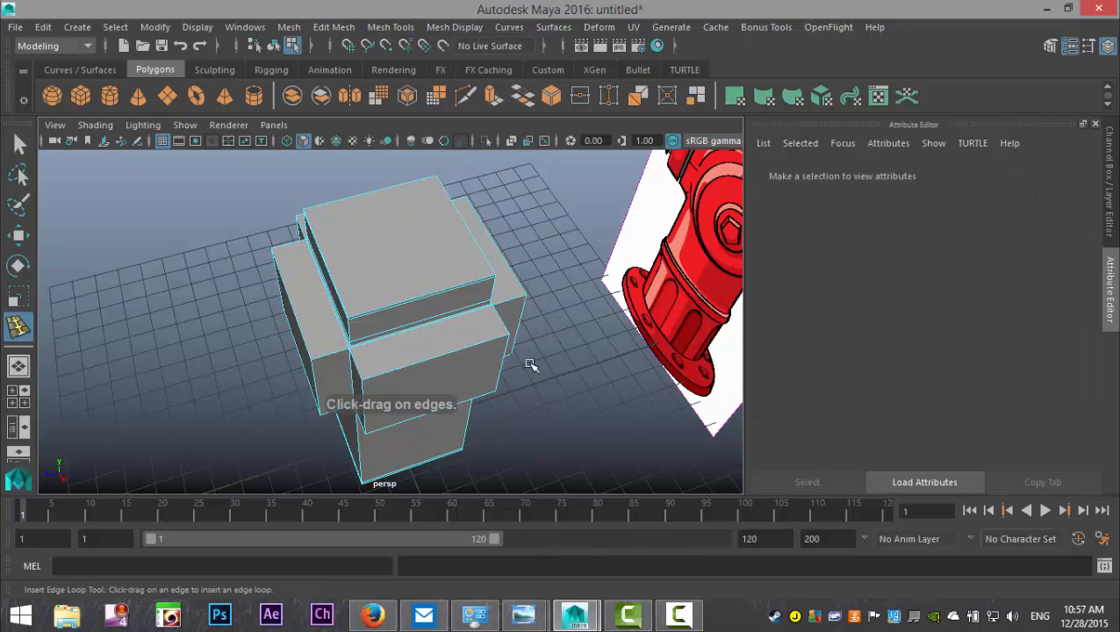
left_click_drag(530, 370, 507, 382, "alt")
left_click(17, 396)
key("space")
scroll(327, 295, "down", 4)
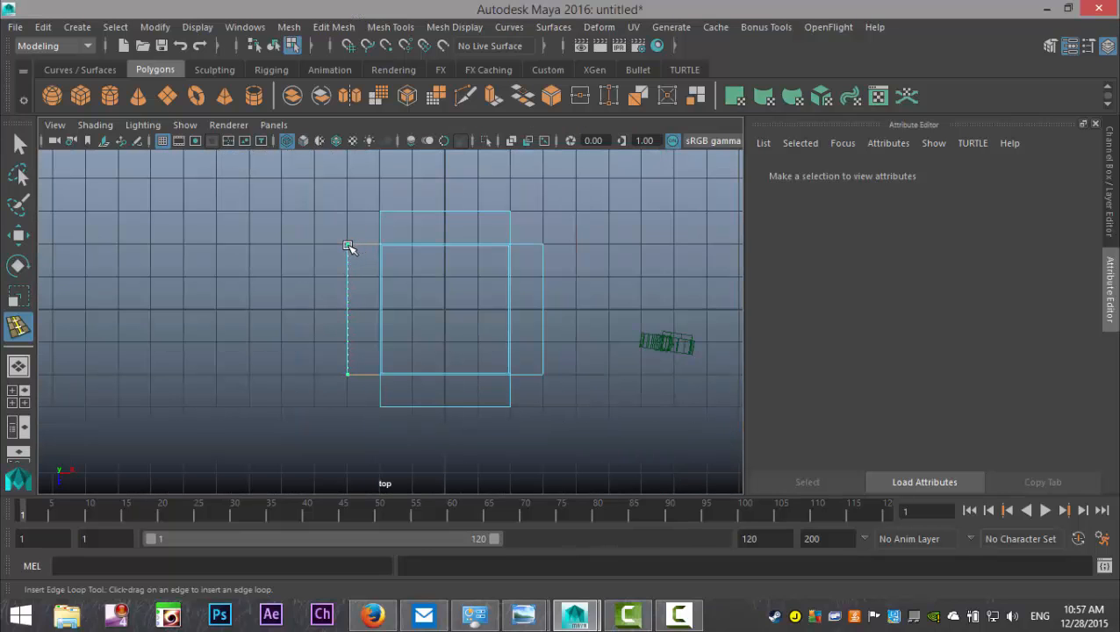
left_click(349, 246)
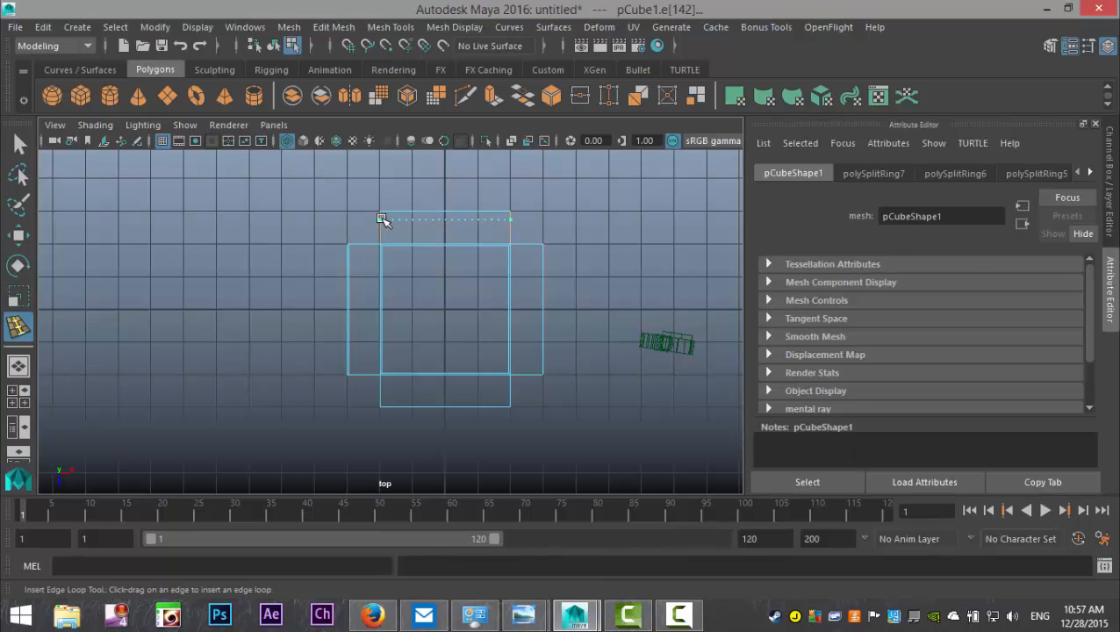
left_click(383, 215)
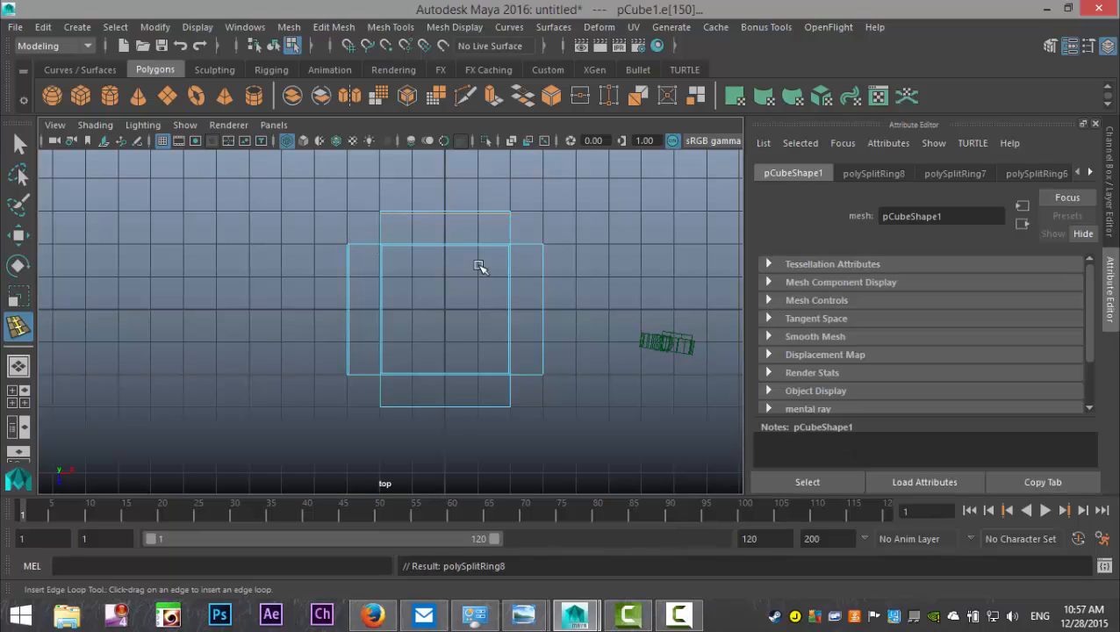
Step: Insert edge loops close to the outer faces of the right and front outlets
left_click_drag(524, 244, 525, 244)
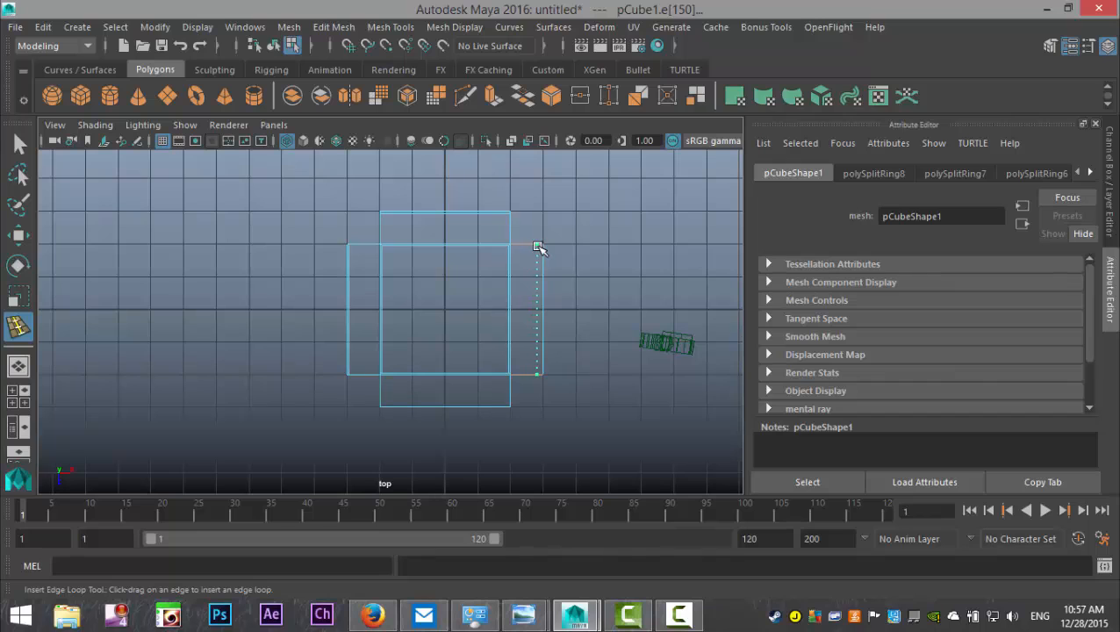
left_click(540, 251)
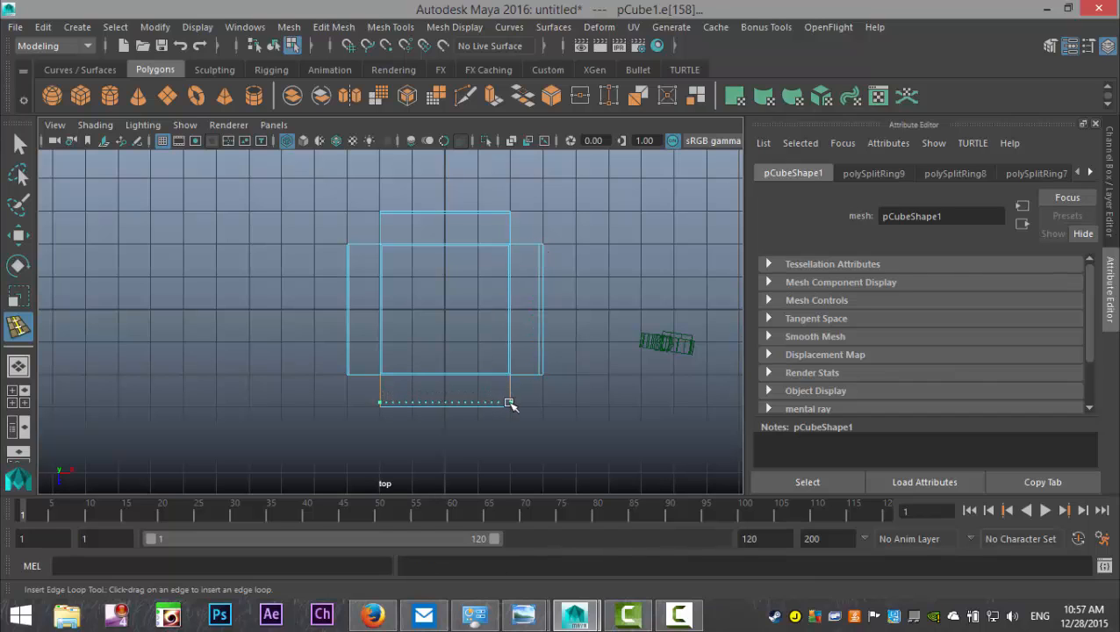
left_click(509, 406)
key("q")
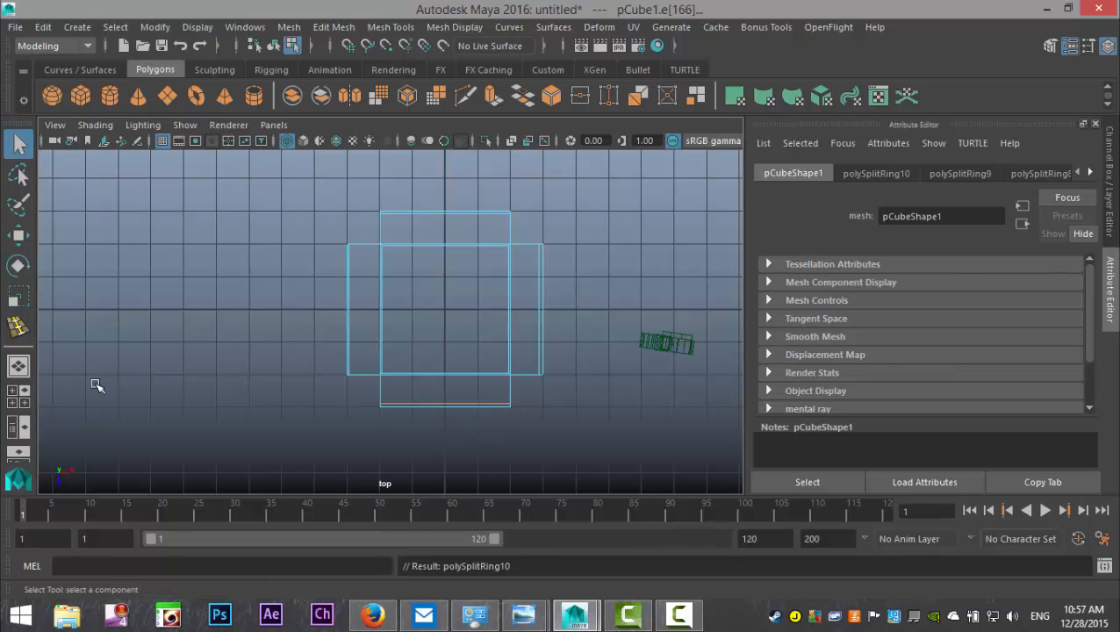
Step: Return to the perspective view in object mode and inspect the hydrant in smooth mesh preview
left_click(18, 396)
key("space")
right_click_drag(462, 307, 448, 272)
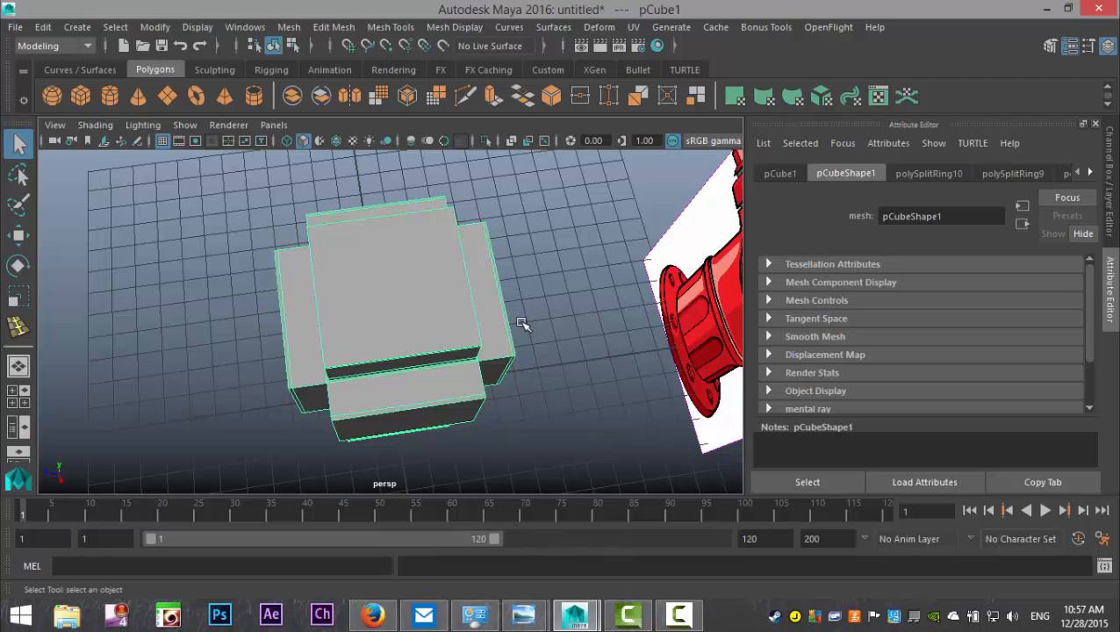
key("3")
left_click(530, 387)
left_click_drag(509, 395, 572, 345, "alt")
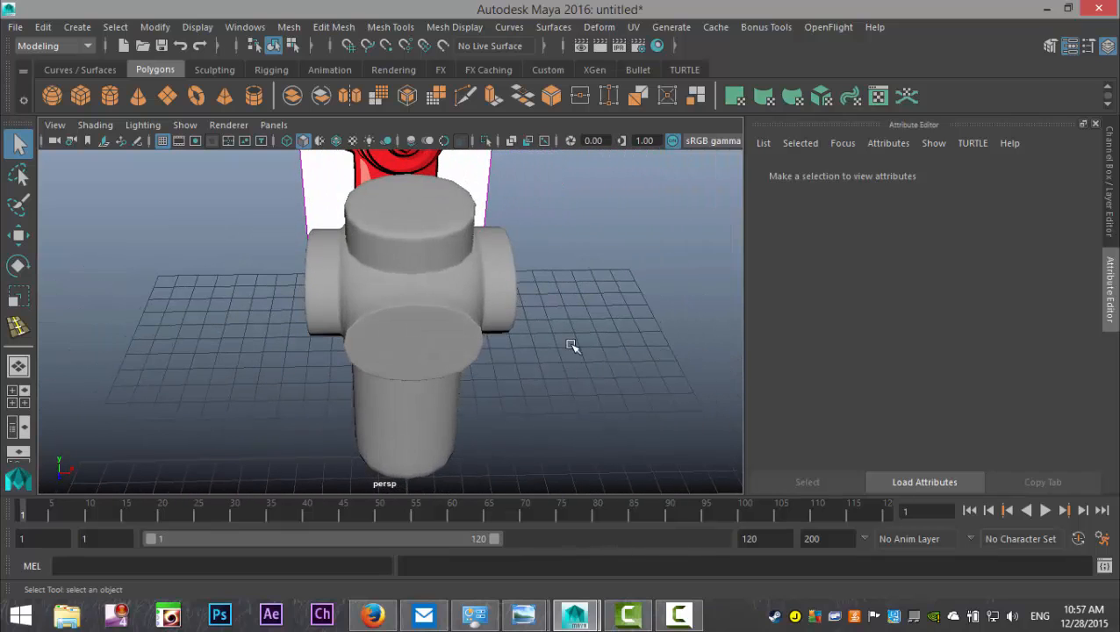
Step: Scale the hydrant body slightly narrower along the X axis and inspect its proportions from several sides
left_click(421, 256)
scroll(507, 357, "up", 2)
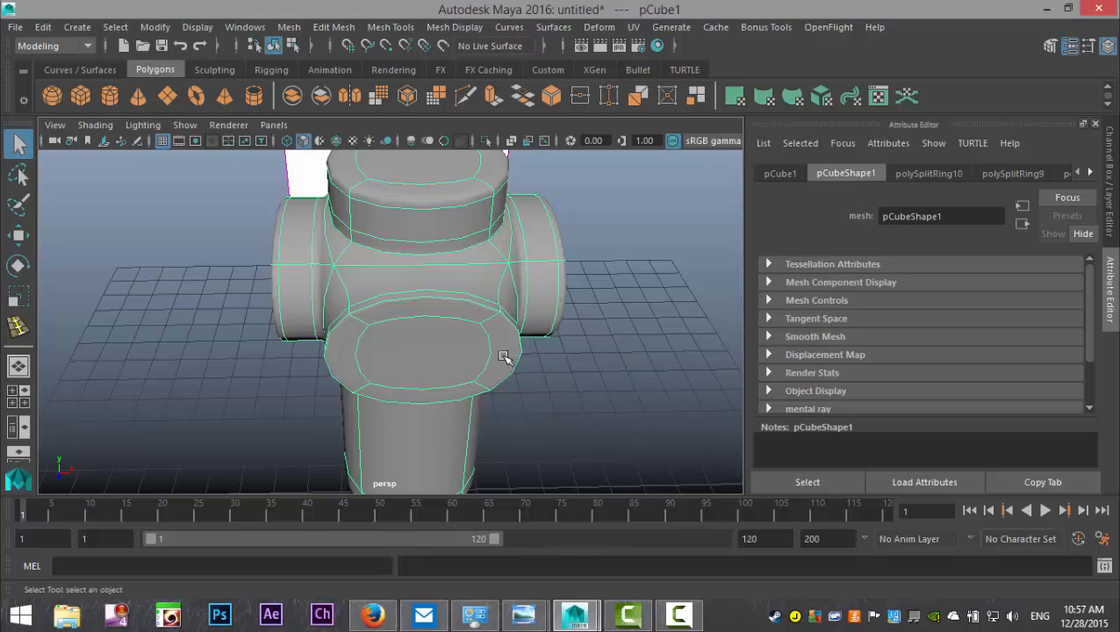
key("r")
left_click_drag(482, 372, 476, 372)
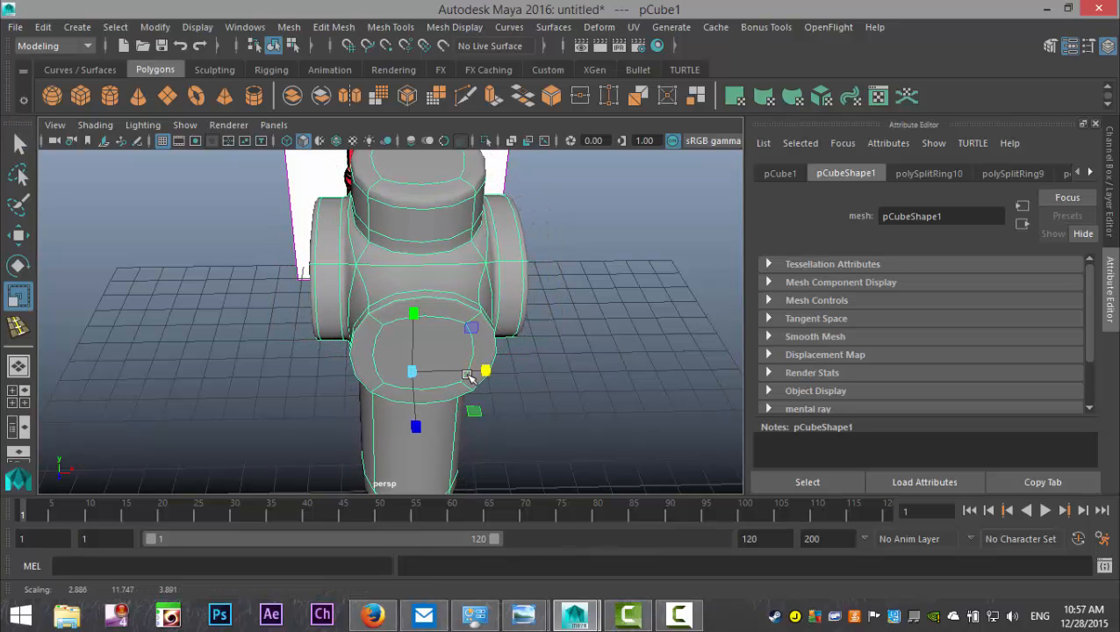
left_click_drag(489, 401, 333, 393, "alt")
left_click_drag(422, 375, 553, 395, "alt")
left_click(585, 351)
left_click_drag(584, 351, 454, 341, "alt")
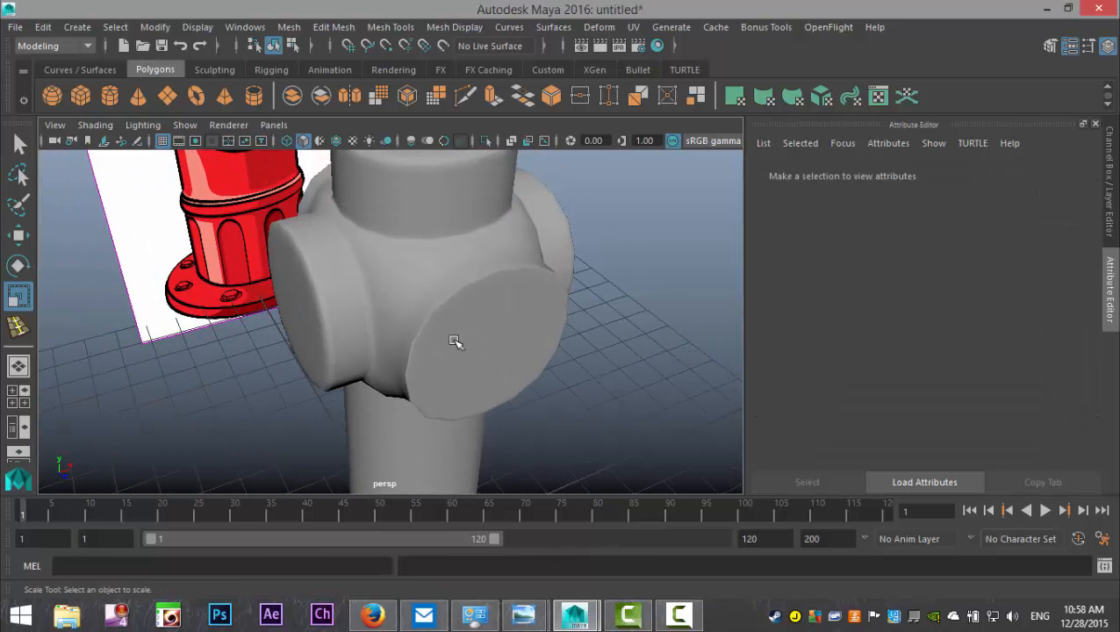
Step: Turn off the hydrant's smooth preview and apply the Smooth operation to its mesh with 1 division
left_click(476, 283)
key("1")
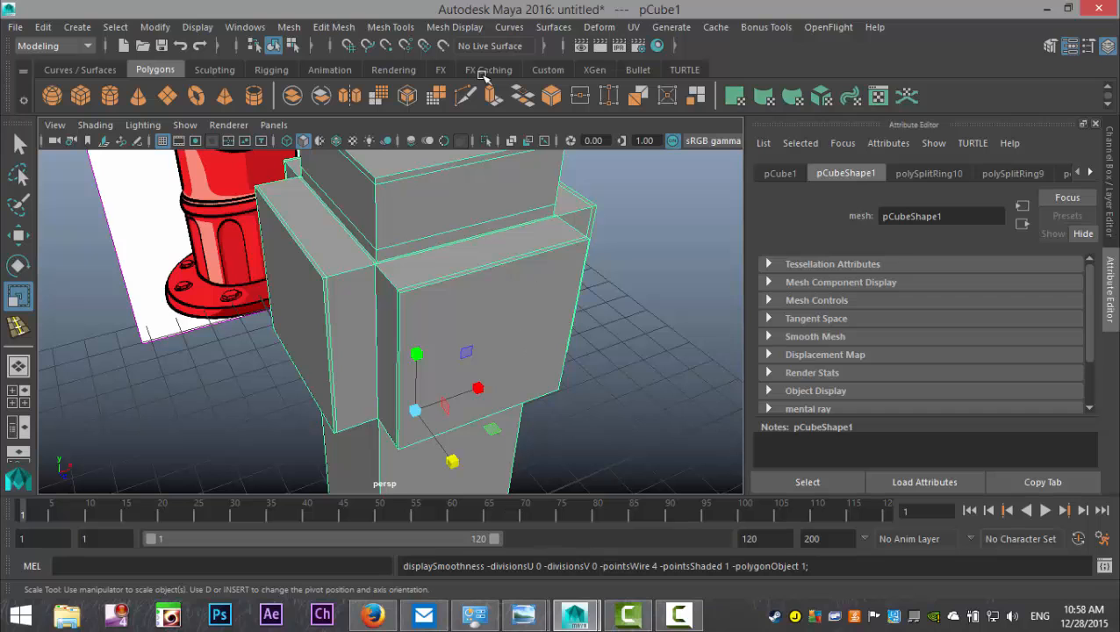
left_click(289, 27)
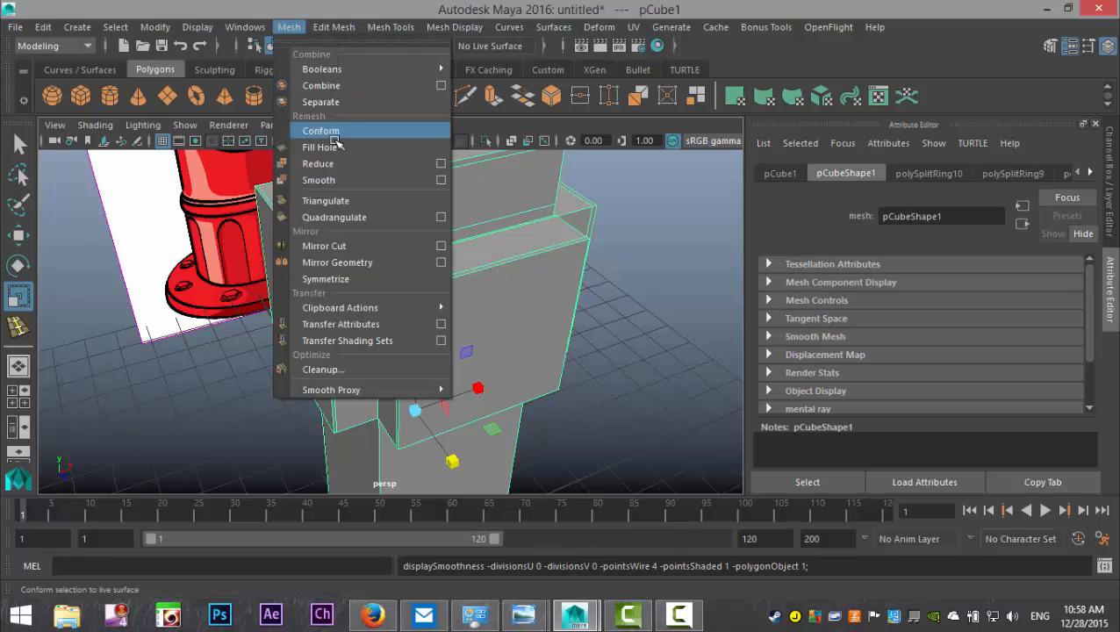
left_click(318, 180)
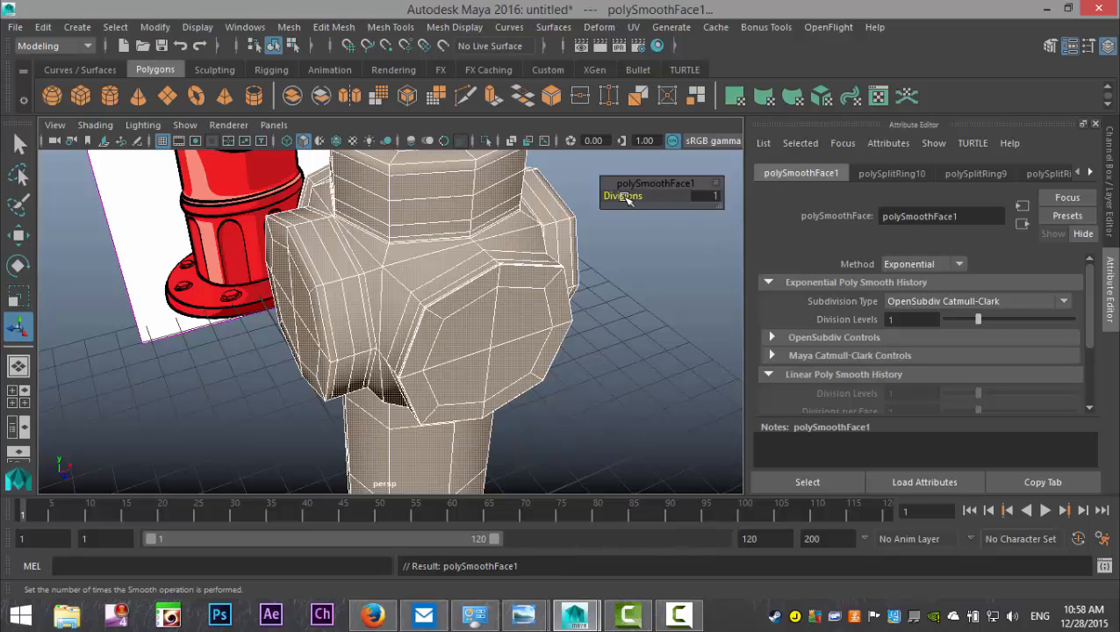
mouse_move(625, 197)
left_mouse_down()
mouse_move(642, 202)
mouse_move(621, 197)
left_mouse_up()
left_click(635, 334)
scroll(619, 338, "down", 3)
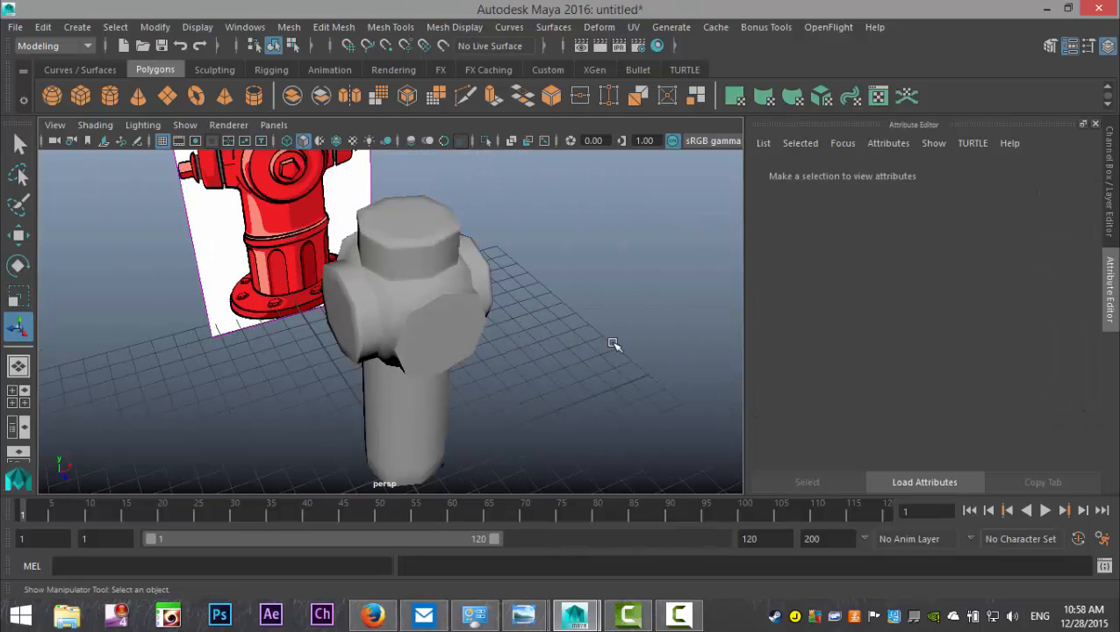
scroll(612, 343, "up", 3)
left_click_drag(597, 344, 572, 376, "alt")
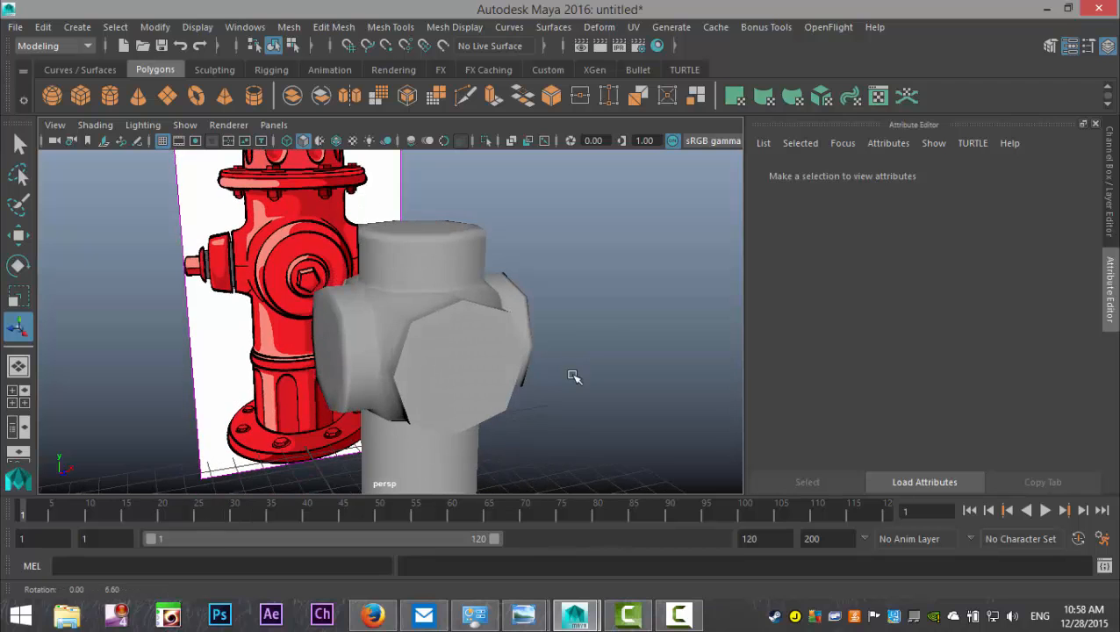
Step: Extrude all the top faces of the hydrant's upper block, including the ring of faces around the centre four
left_click(443, 253)
scroll(466, 285, "up", 2)
left_click_drag(521, 286, 408, 221, "alt")
right_click_drag(408, 222, 406, 176)
left_click(414, 215)
left_click(447, 209, "shift")
left_click(462, 232, "shift")
left_click(427, 240, "shift")
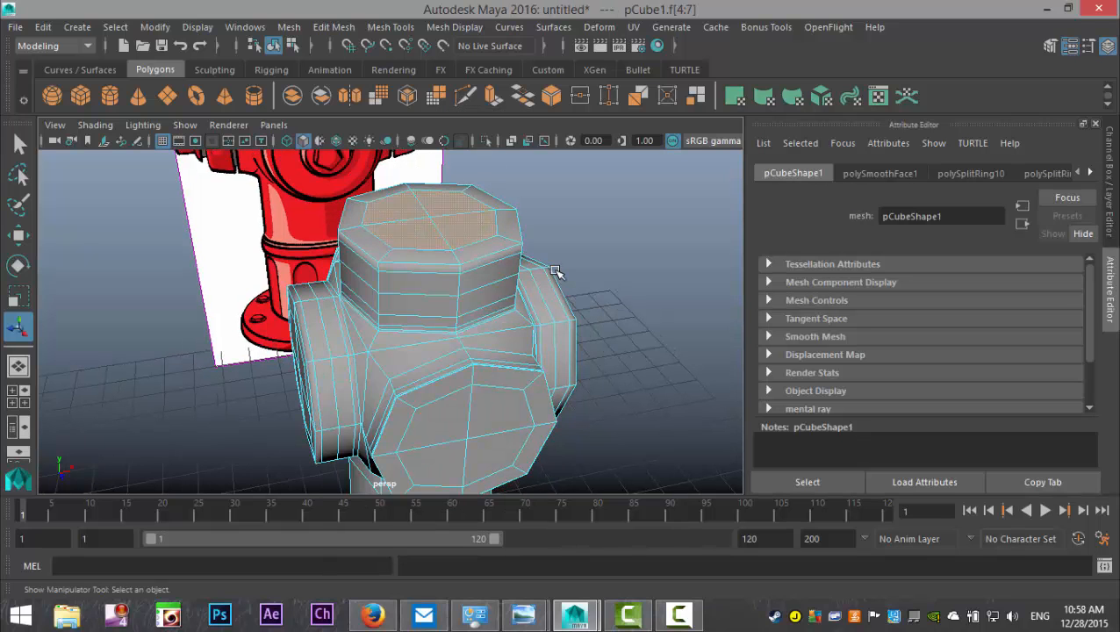
key("shift+period")
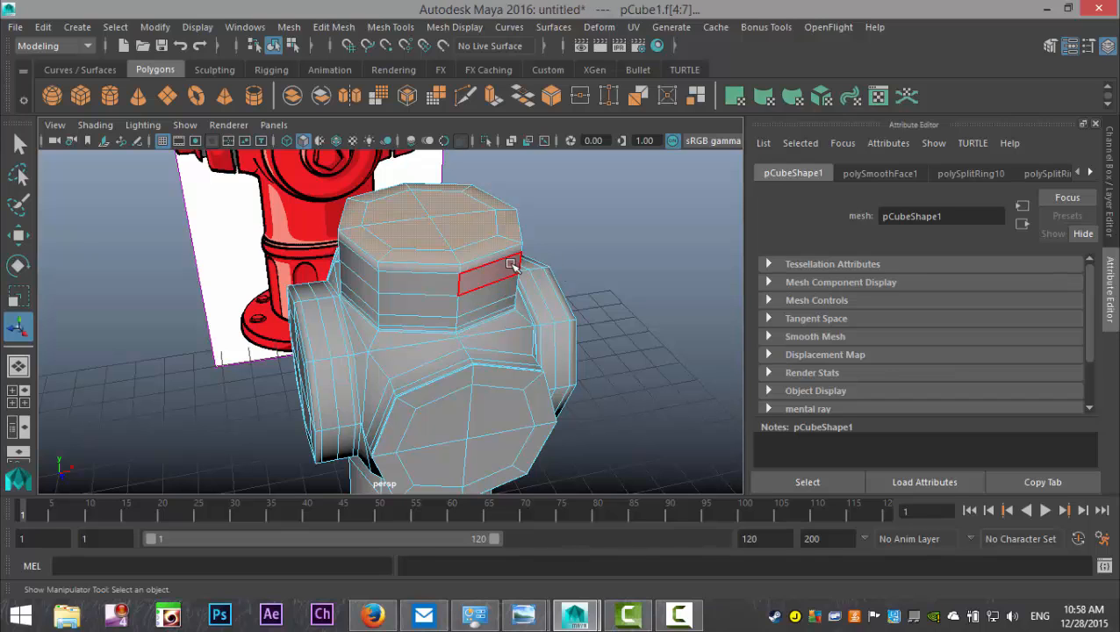
left_click(342, 28)
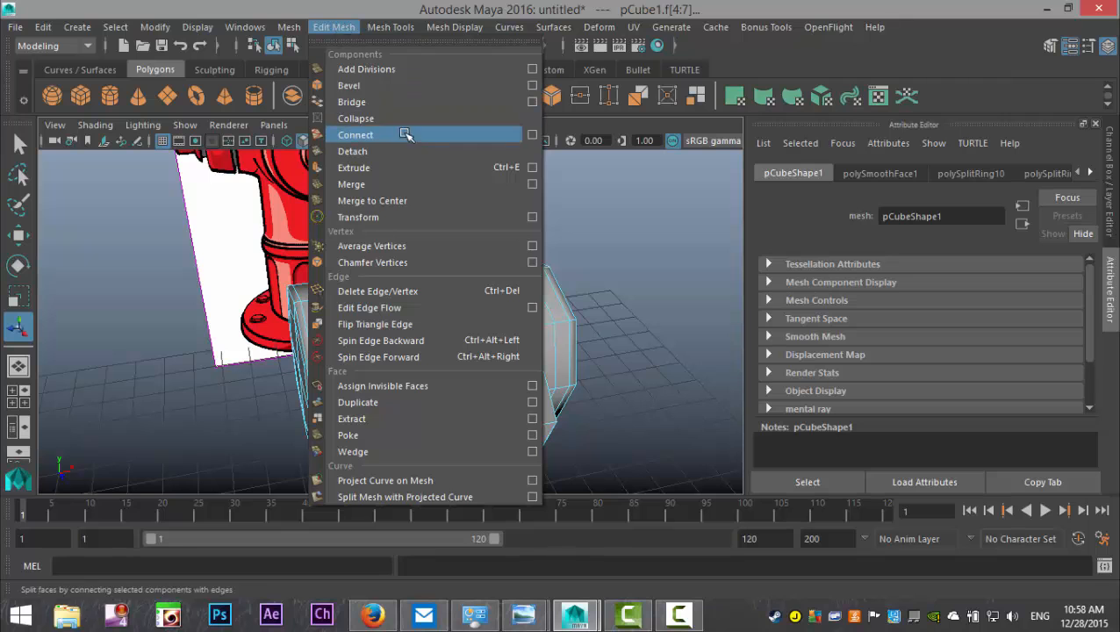
left_click(400, 167)
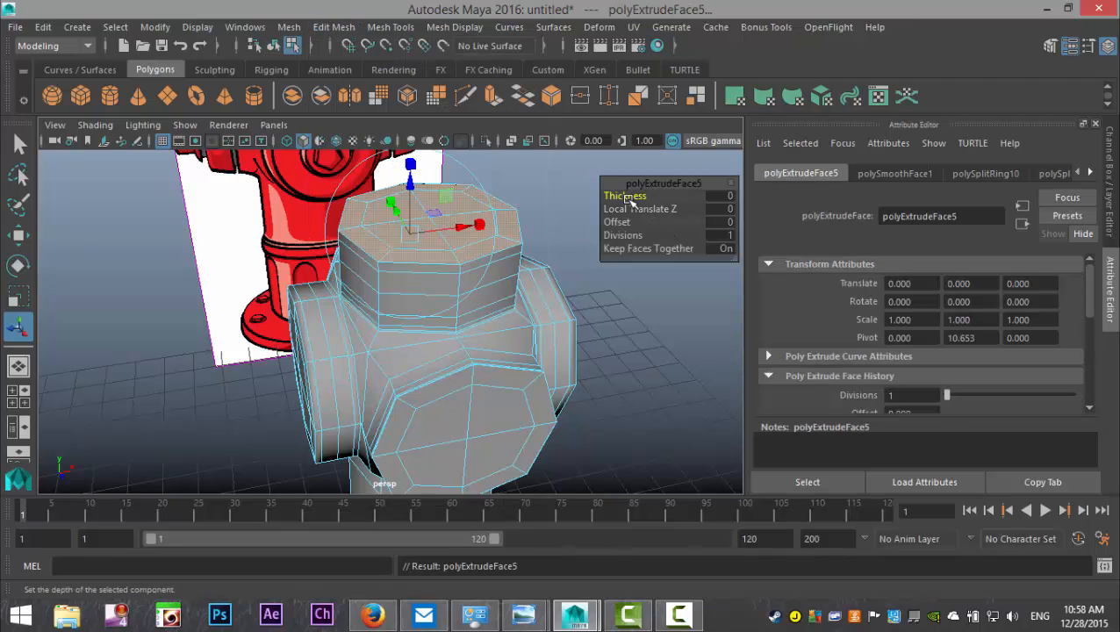
Step: Undo a trial thickness of -0.1 on the top extrusion and give it a small offset instead
left_click_drag(630, 201, 627, 202)
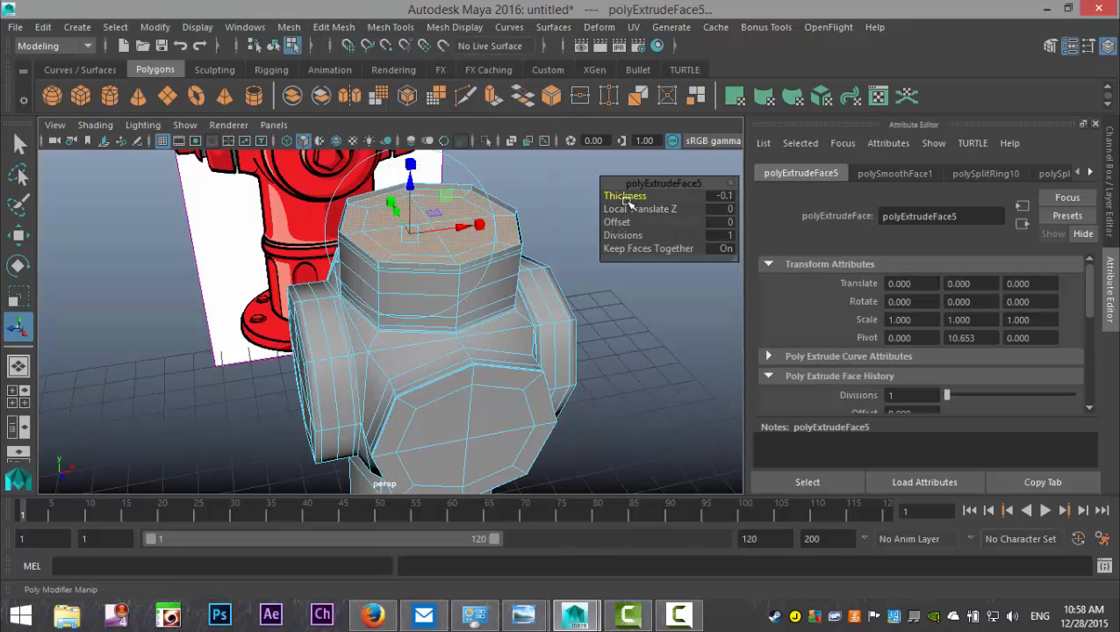
key("ctrl+z")
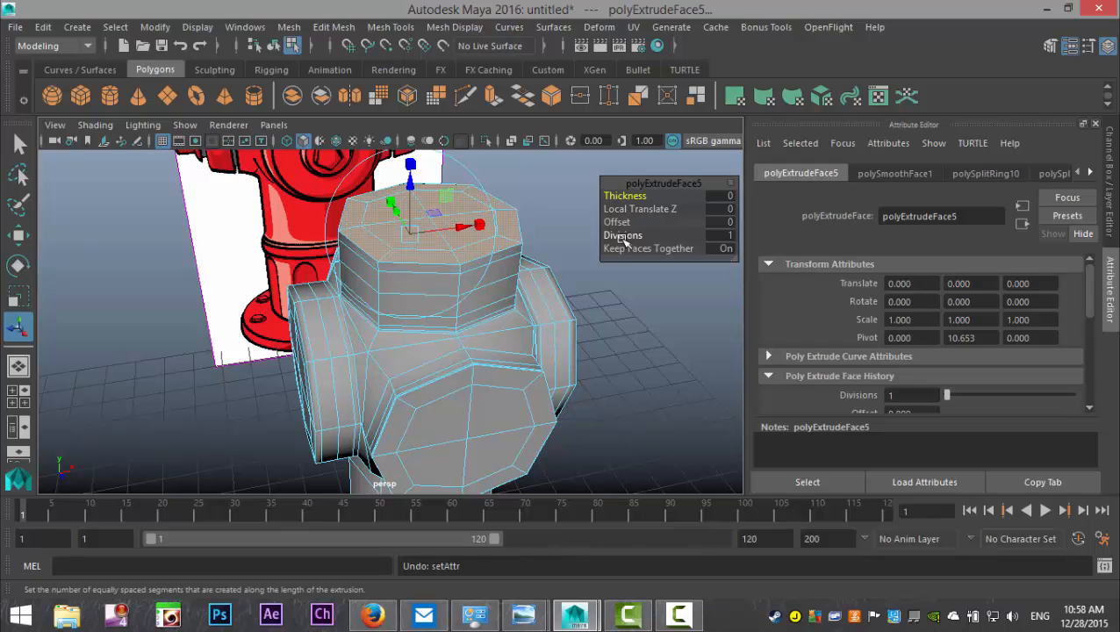
left_click_drag(618, 223, 621, 225)
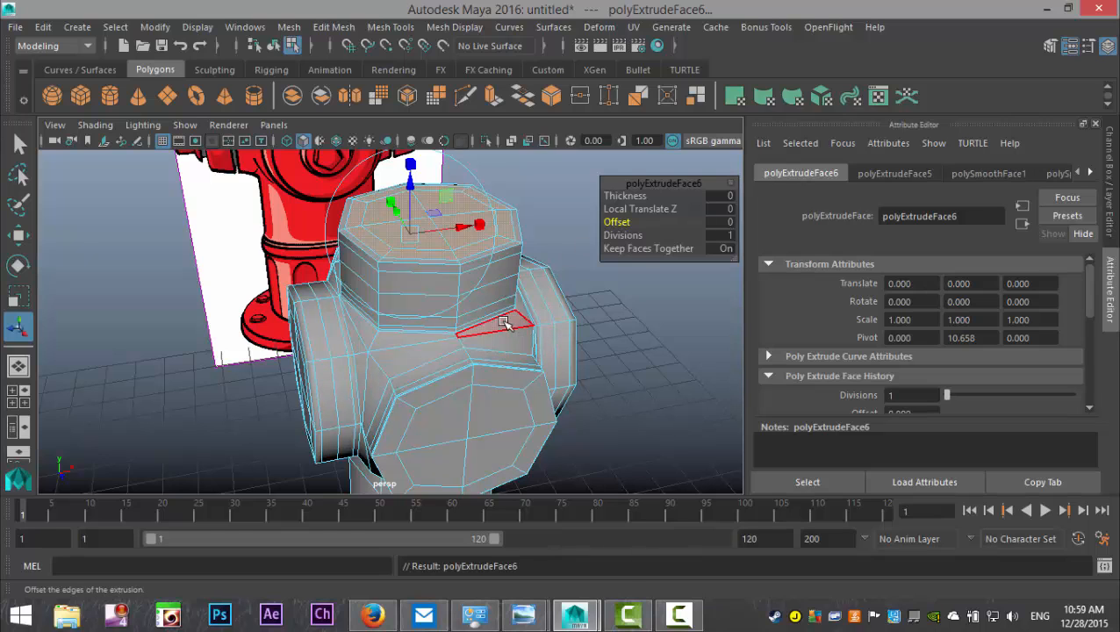
Step: Extrude the hydrant's top faces and raise them slightly, and extrude them again with an offset of -0.1
key("ctrl+e")
left_click_drag(437, 171, 433, 165)
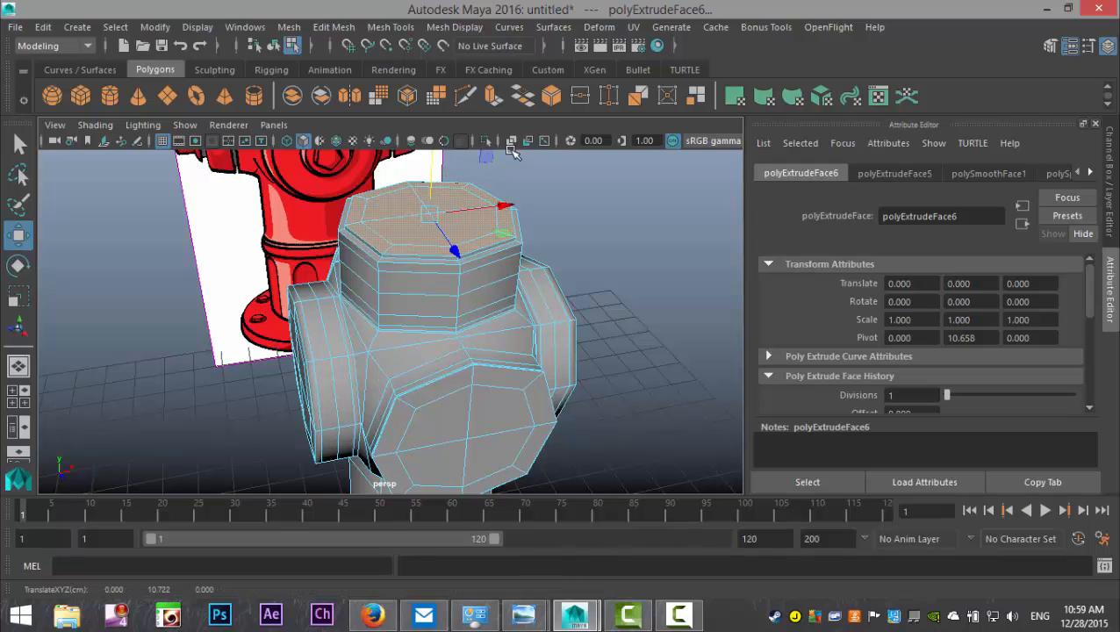
left_click(334, 28)
left_click(373, 164)
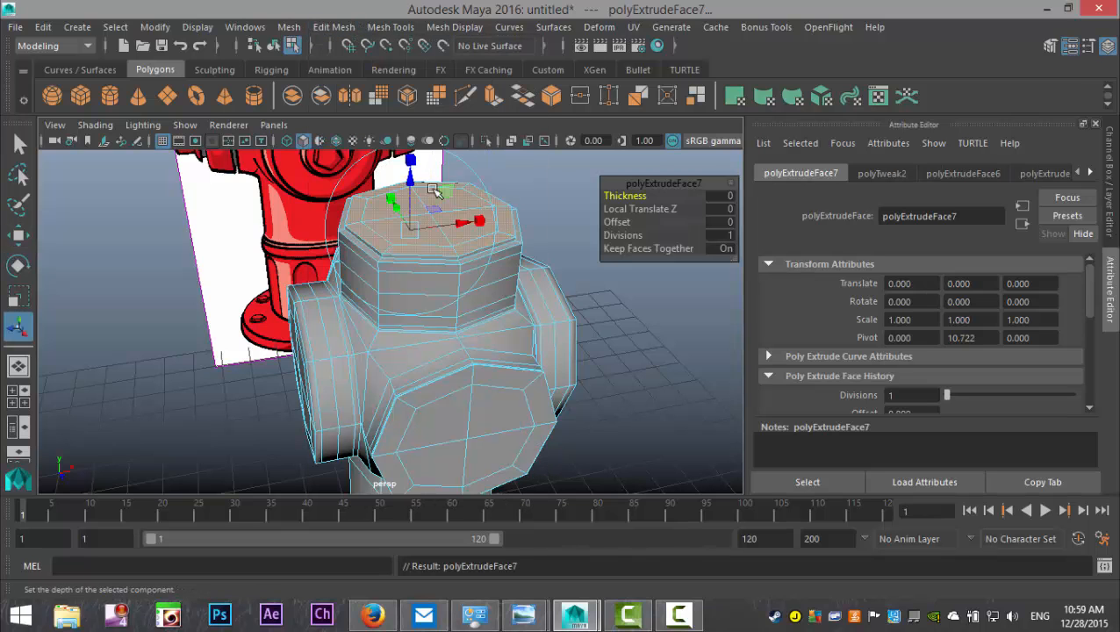
left_click_drag(621, 225, 625, 226)
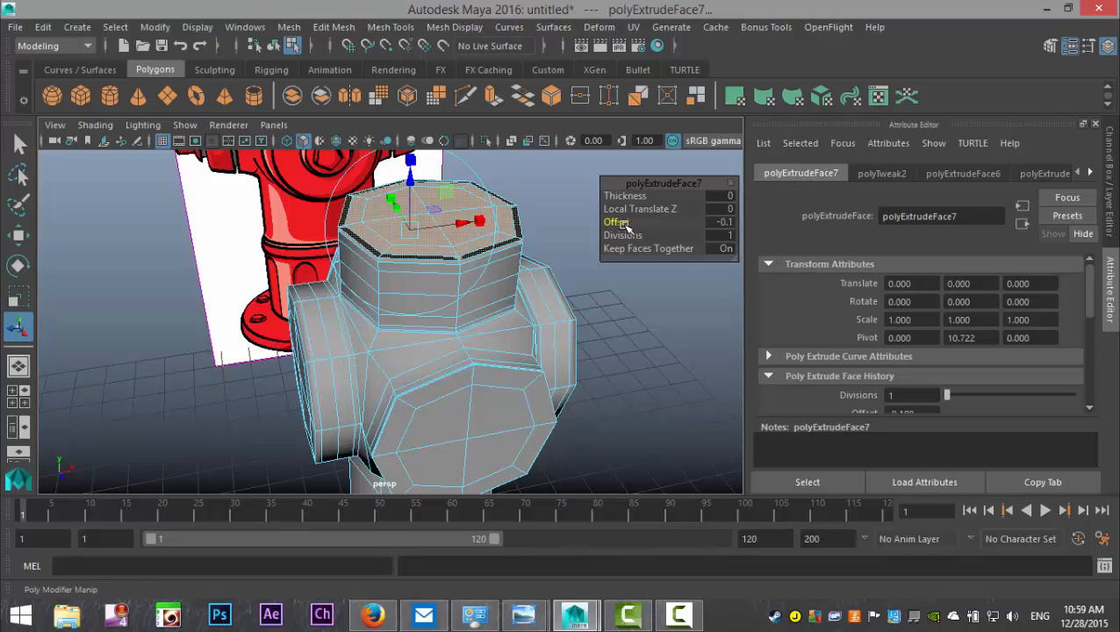
Step: Extrude the widened top faces once more and move them up slightly to form a thin lip
key("ctrl+e")
key("w")
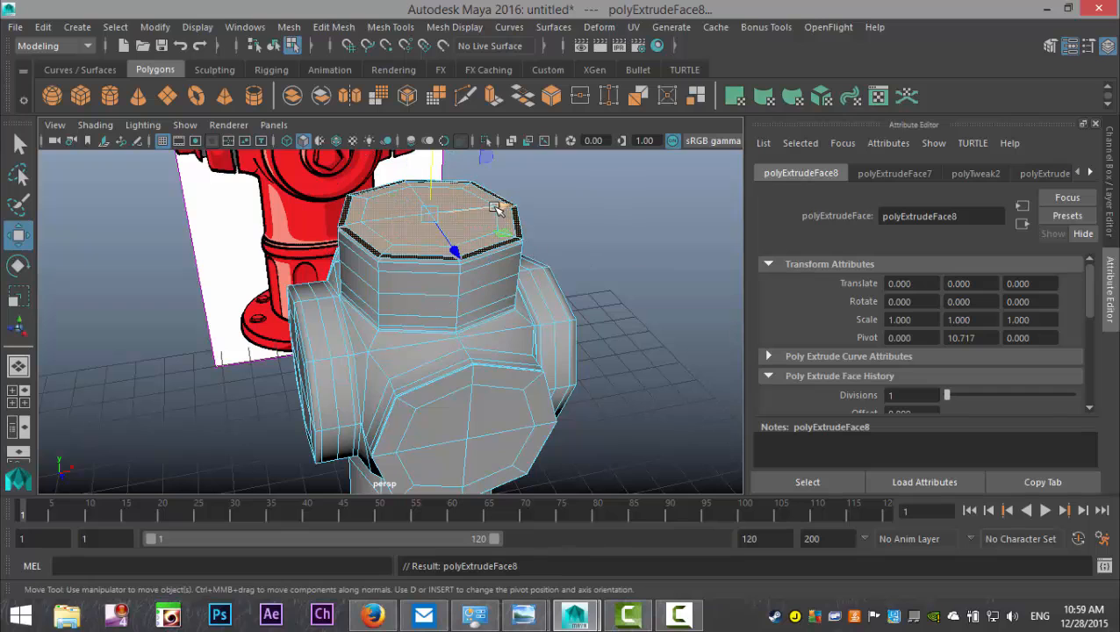
left_click_drag(437, 167, 431, 160)
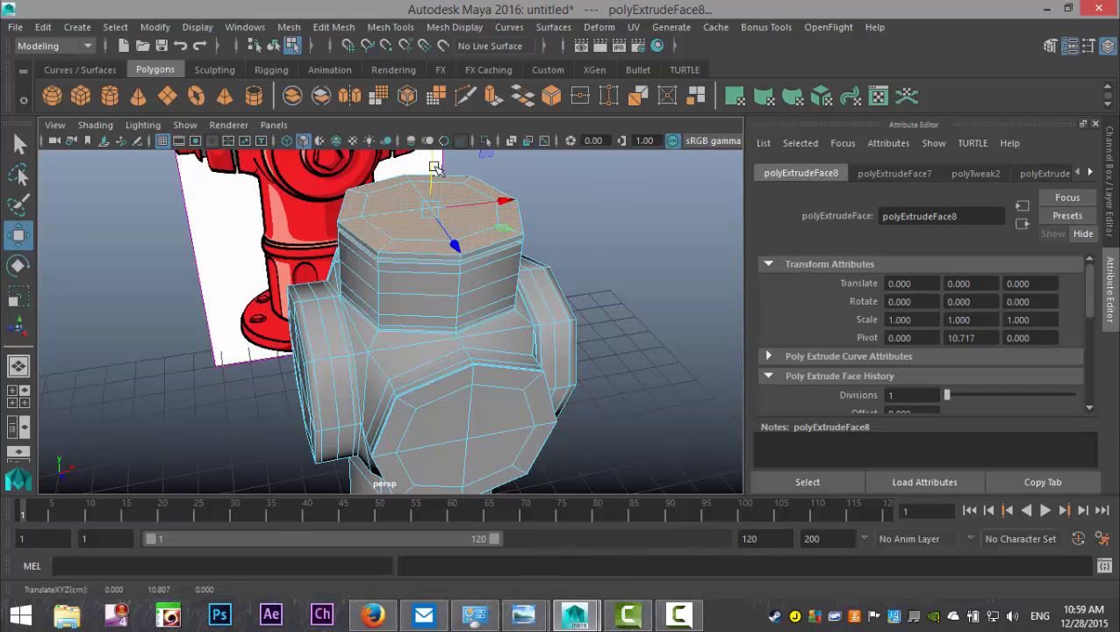
Step: Insert an edge loop on the lower column just above its middle loop, matching the collar in the front reference
mouse_move(584, 319)
left_mouse_down("alt")
mouse_move(598, 265)
mouse_move(648, 278)
mouse_move(592, 300)
mouse_move(590, 280)
mouse_move(580, 321)
left_mouse_up("alt")
middle_click_drag(581, 424, 615, 261, "alt")
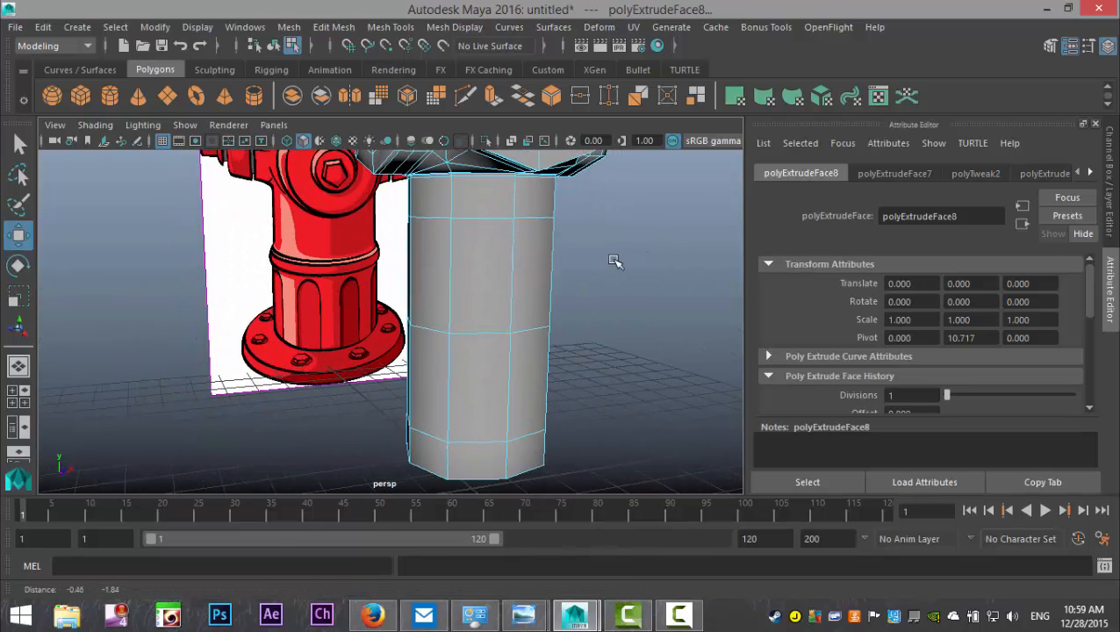
left_click_drag(483, 388, 537, 386, "alt")
left_click(18, 397)
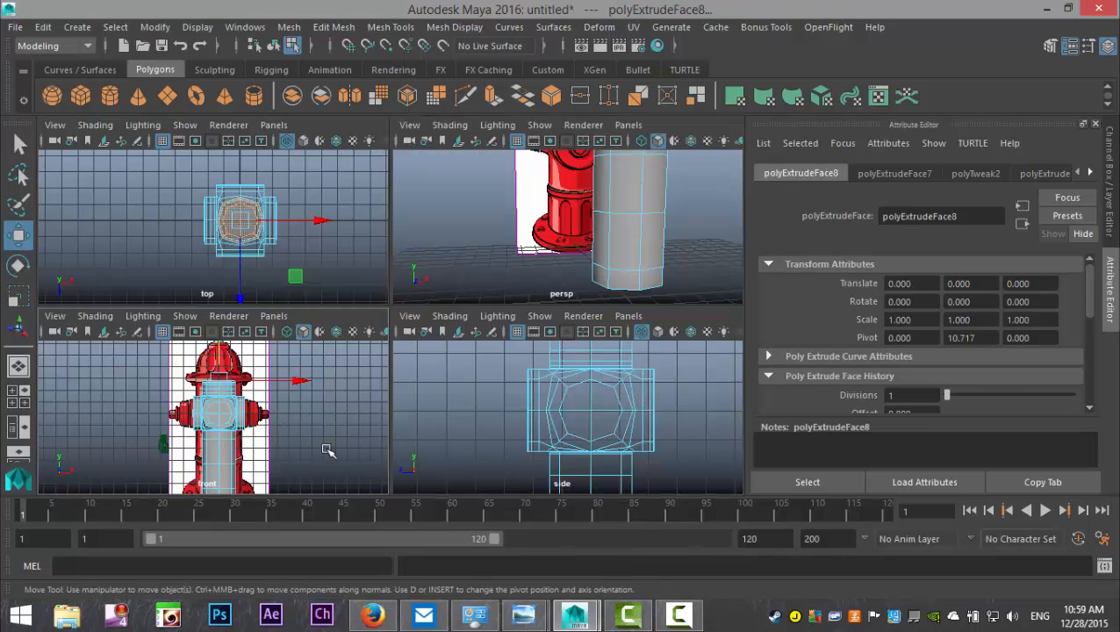
key("space")
scroll(537, 475, "up", 2)
middle_click_drag(536, 466, 545, 337, "alt")
scroll(448, 298, "up", 1)
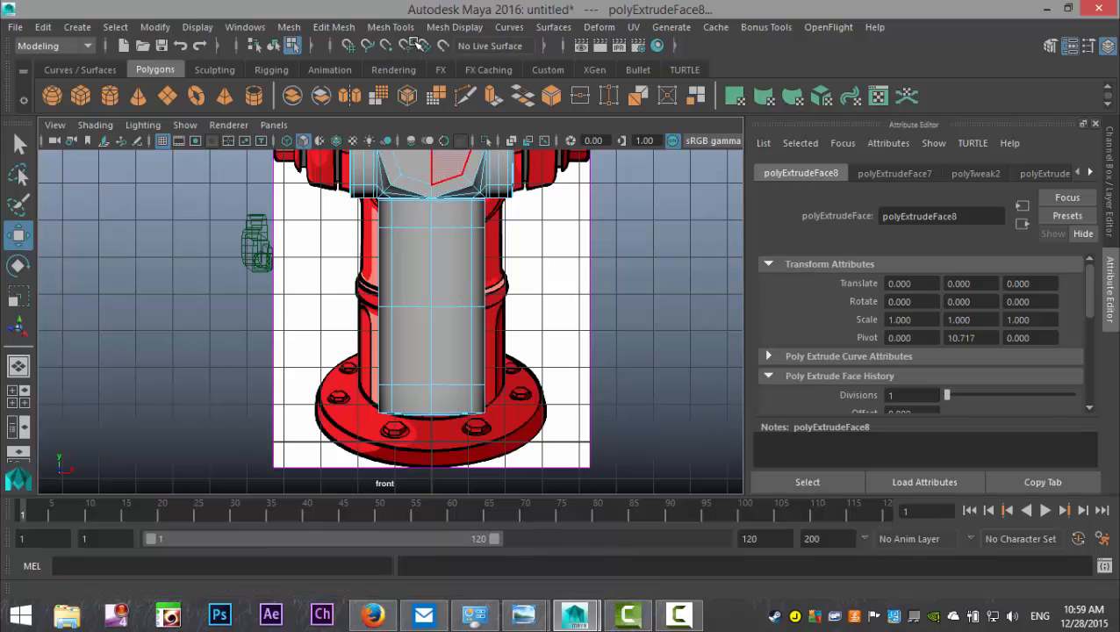
left_click(333, 26)
mouse_move(394, 27)
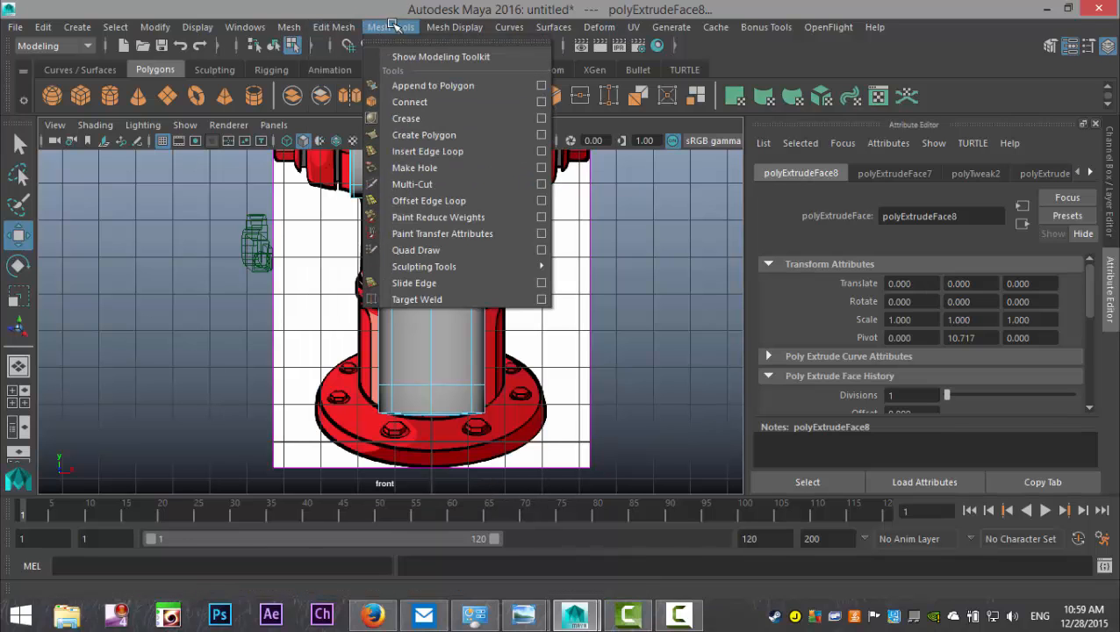
left_click(428, 151)
scroll(535, 338, "up", 1)
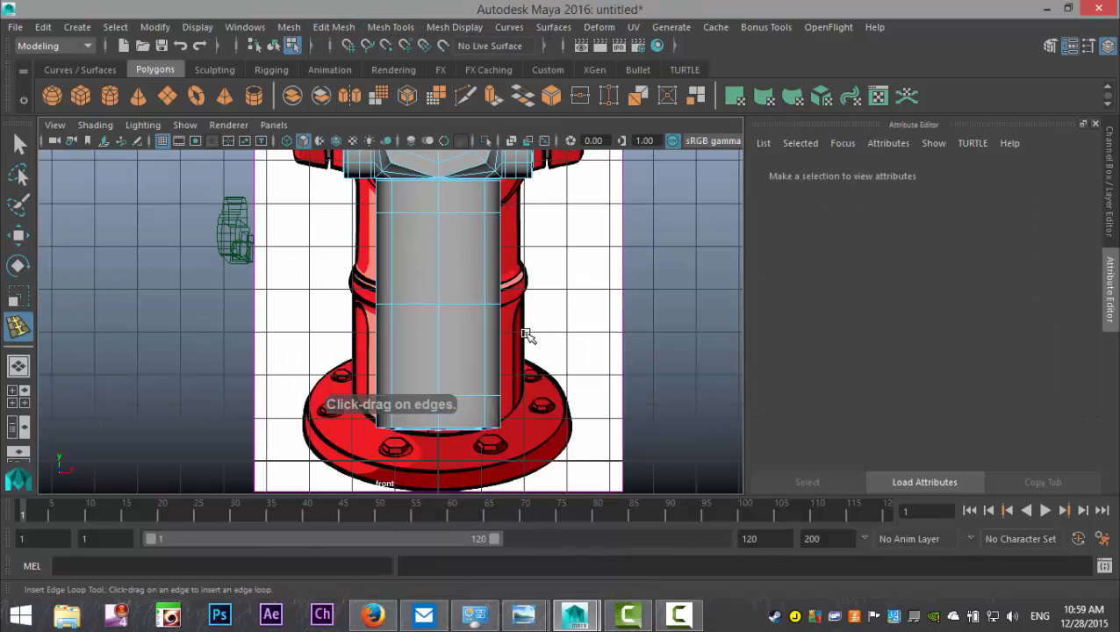
left_click(487, 290)
Step: Select the narrow ring of faces around the column's middle and extrude it with a thickness of 0.2
key("q")
right_click_drag(456, 288, 447, 188)
left_click(454, 297)
left_click(410, 299, "shift")
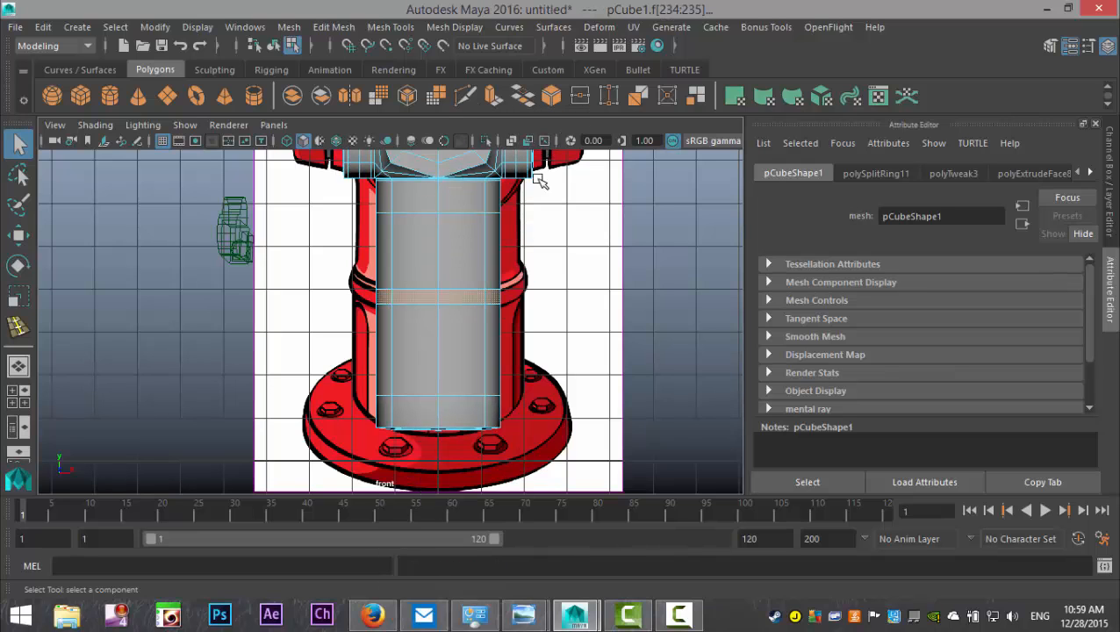
left_click(333, 27)
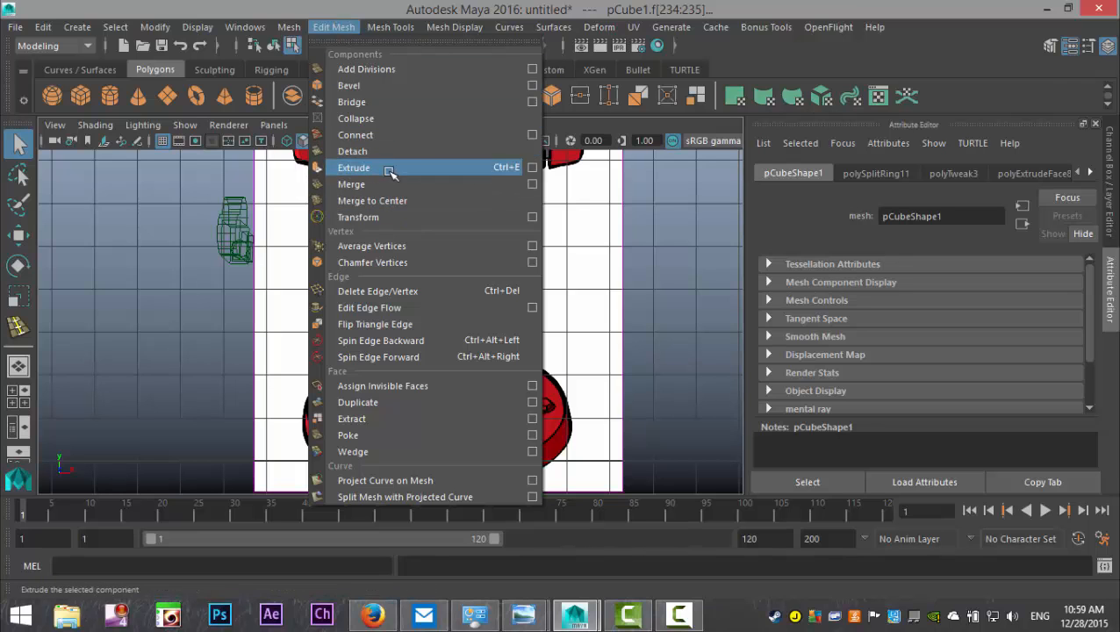
left_click(388, 169)
left_click_drag(624, 196, 626, 197)
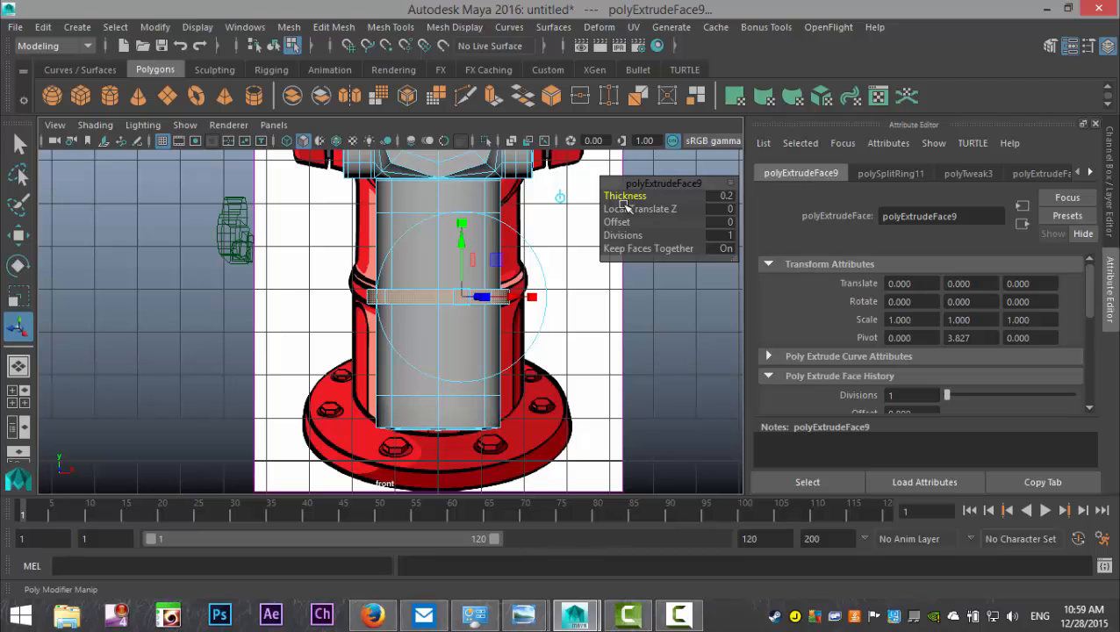
Step: Insert supporting edge loops close to the column's raised band, including one directly beneath it
left_click(18, 396)
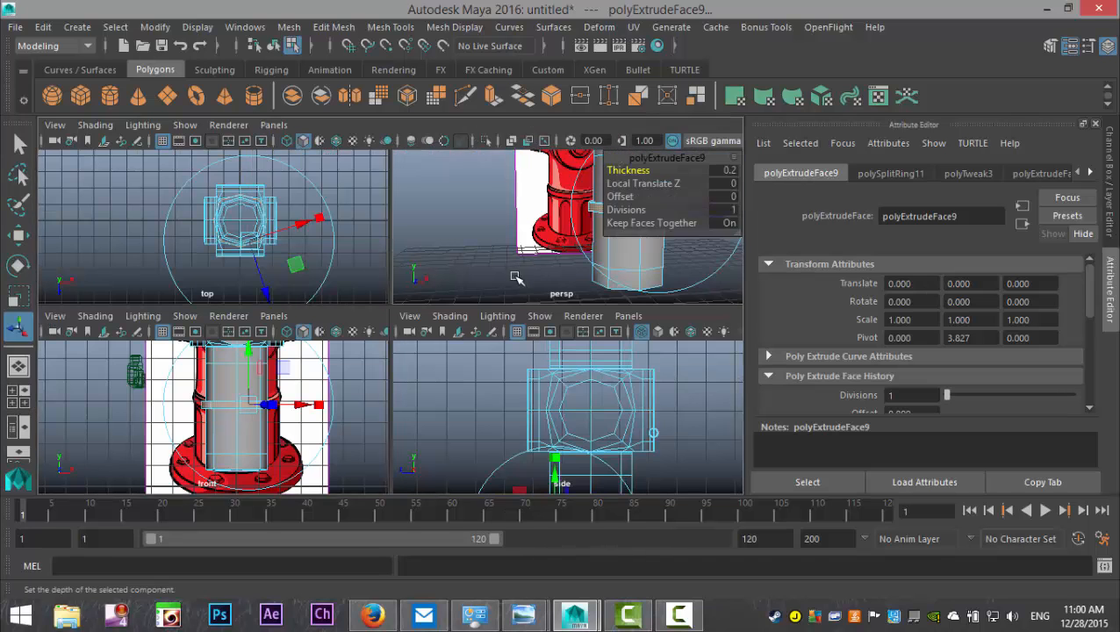
key("space")
left_click_drag(510, 301, 431, 375, "alt")
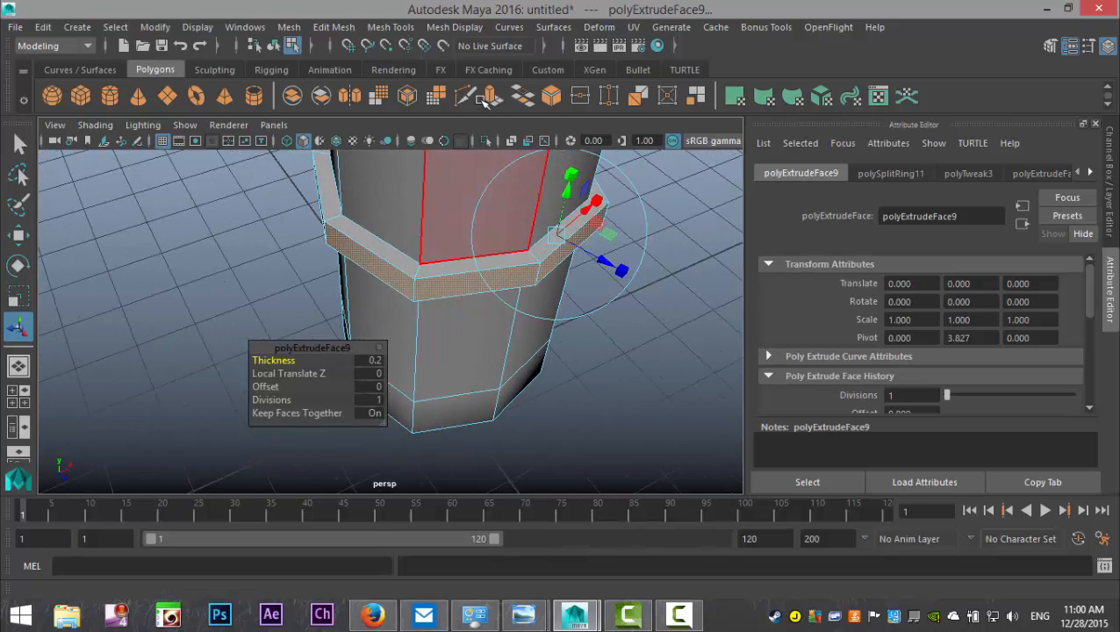
left_click(352, 29)
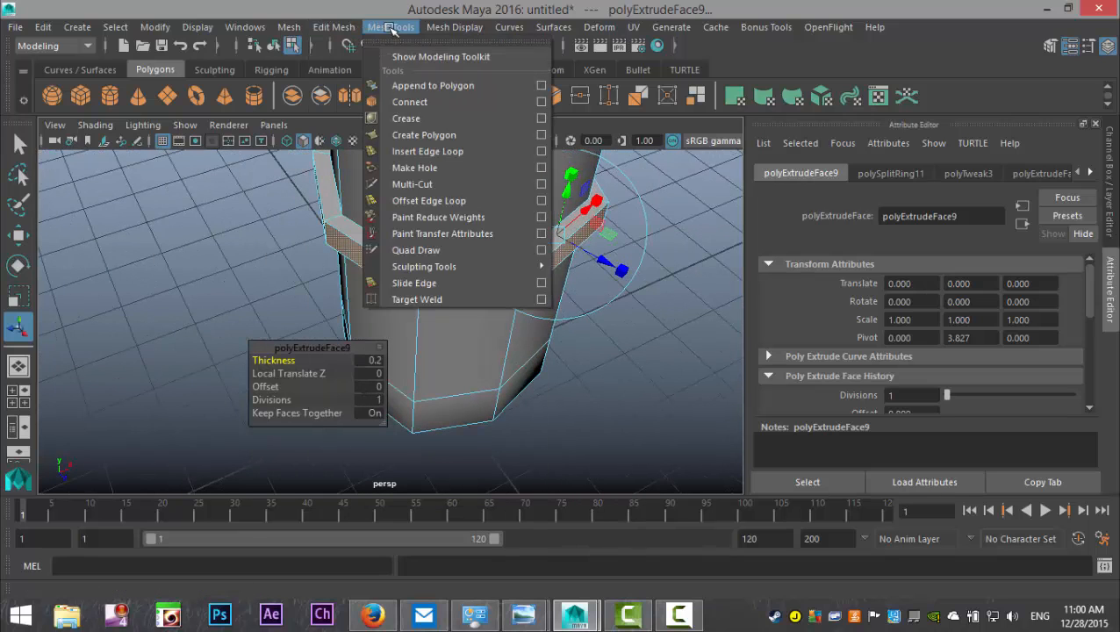
left_click(428, 152)
left_click_drag(468, 342, 431, 241, "alt")
left_click_drag(508, 384, 516, 309, "alt")
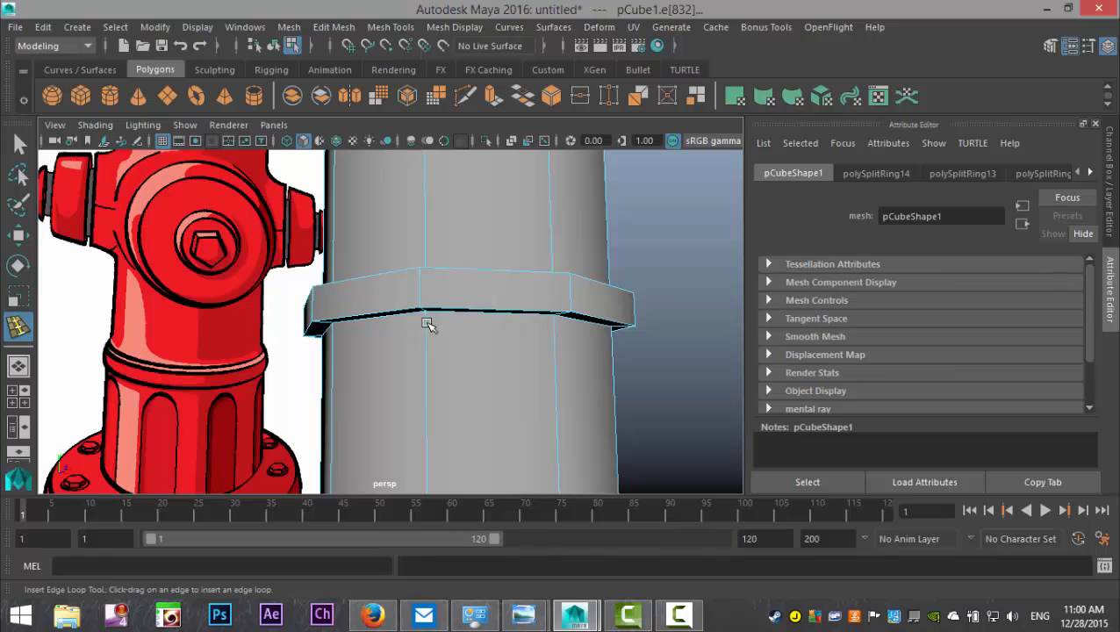
left_click_drag(427, 316, 428, 317)
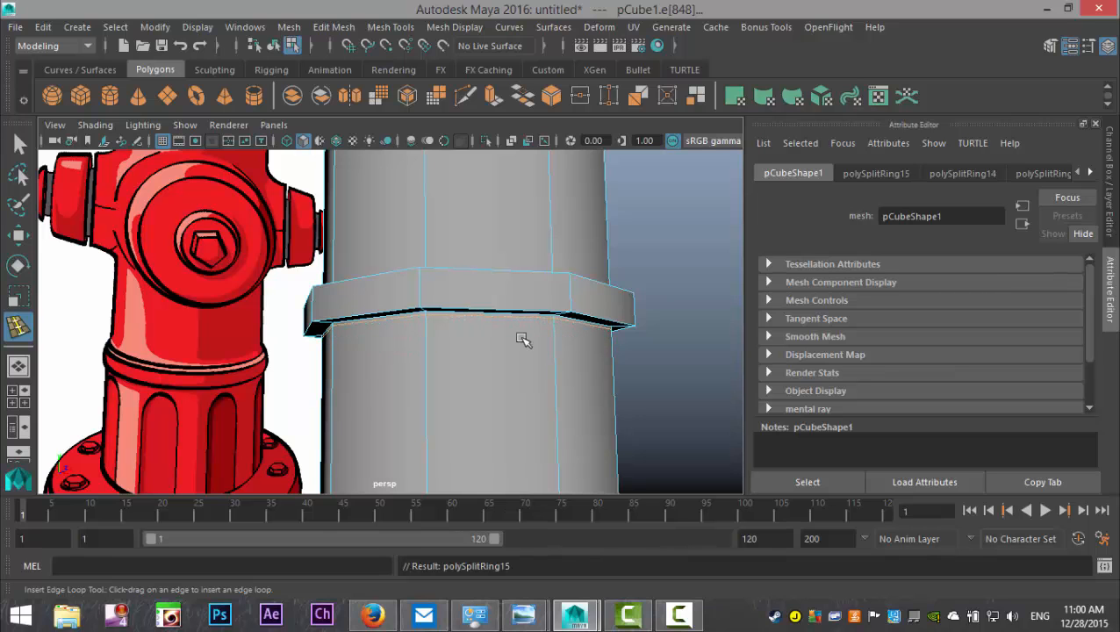
key("q")
Step: Insert two edge loops on the lower column, one a little below the raised band and one close to the bottom edge
scroll(553, 322, "down", 6)
mouse_move(547, 359)
left_mouse_down("alt")
mouse_move(529, 375)
mouse_move(545, 375)
left_mouse_up("alt")
middle_click_drag(520, 395, 542, 409, "alt")
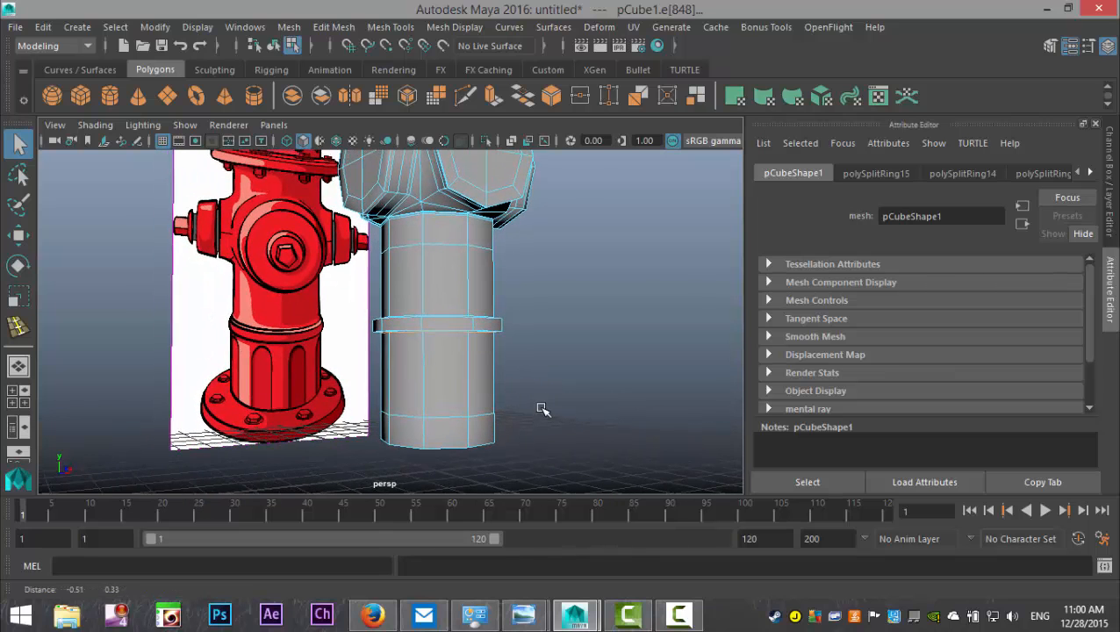
left_click(390, 27)
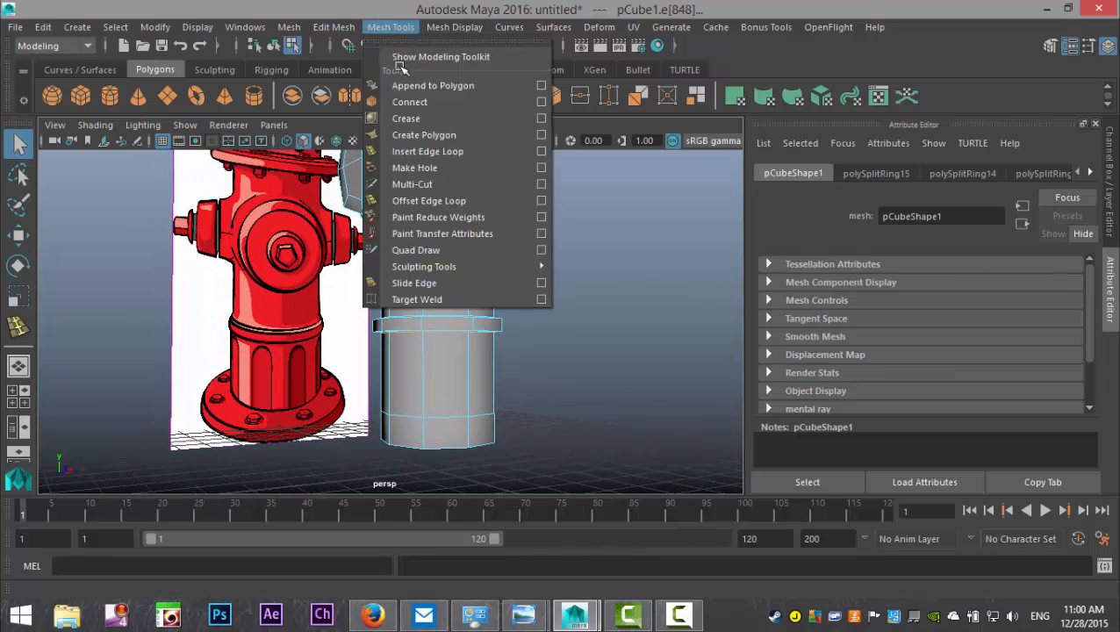
left_click(428, 151)
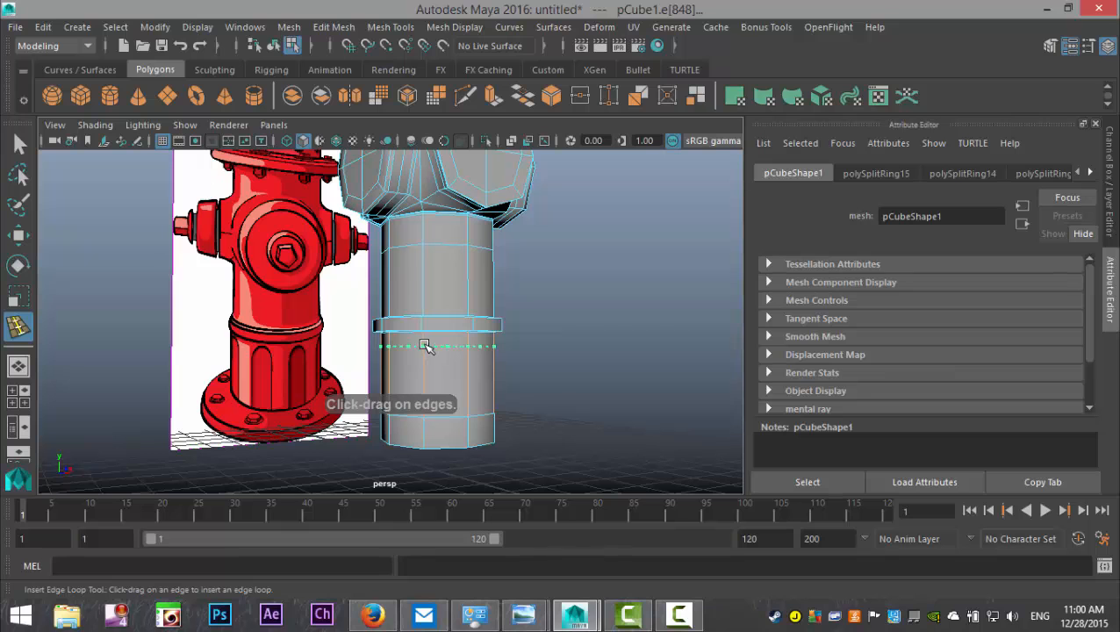
left_click(425, 342)
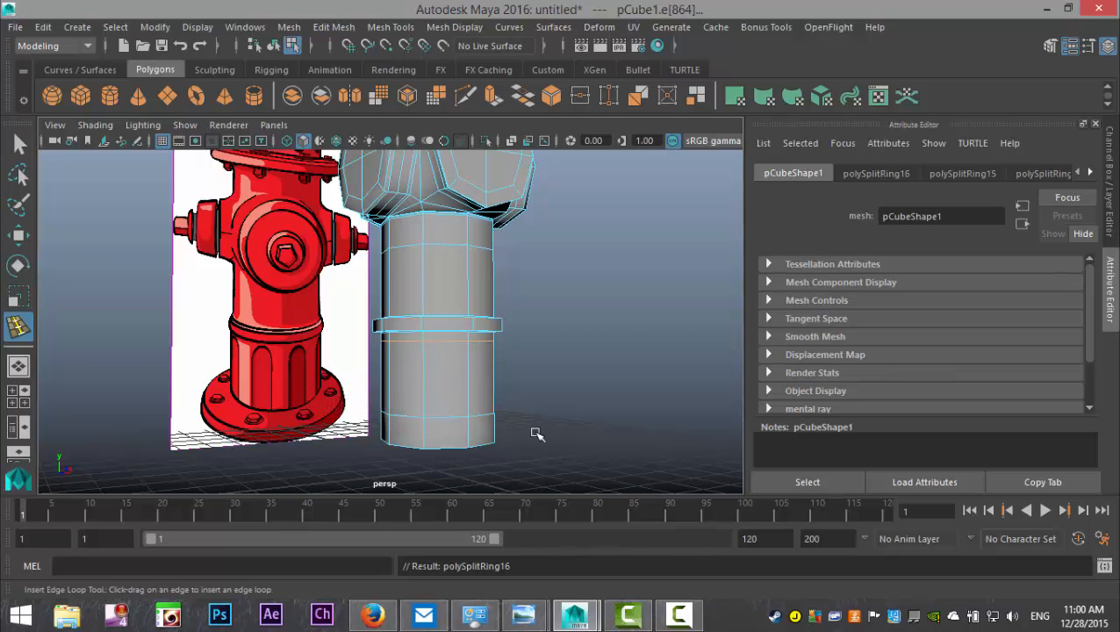
middle_click_drag(533, 432, 472, 363, "alt")
left_click(457, 359)
key("q")
Step: Select alternating vertical strips of faces all around the column section below the raised band, down to the base
scroll(518, 411, "up", 6)
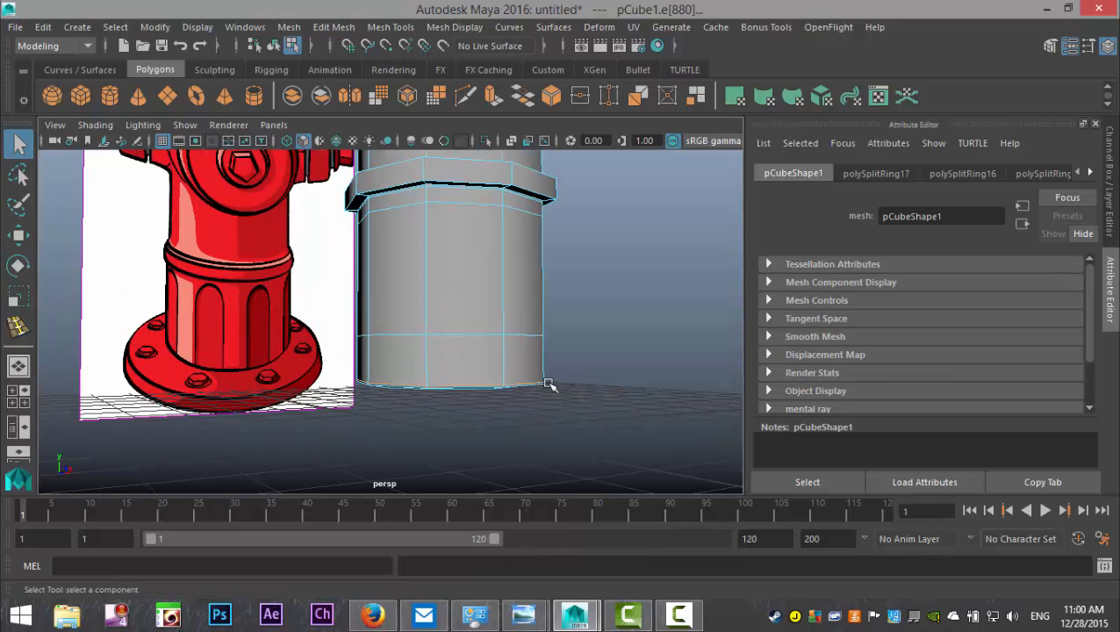
right_click_drag(470, 253, 470, 185)
left_click(466, 277)
left_click(463, 367, "shift")
left_click_drag(305, 414, 434, 404, "alt")
left_click_drag(220, 418, 502, 435, "alt")
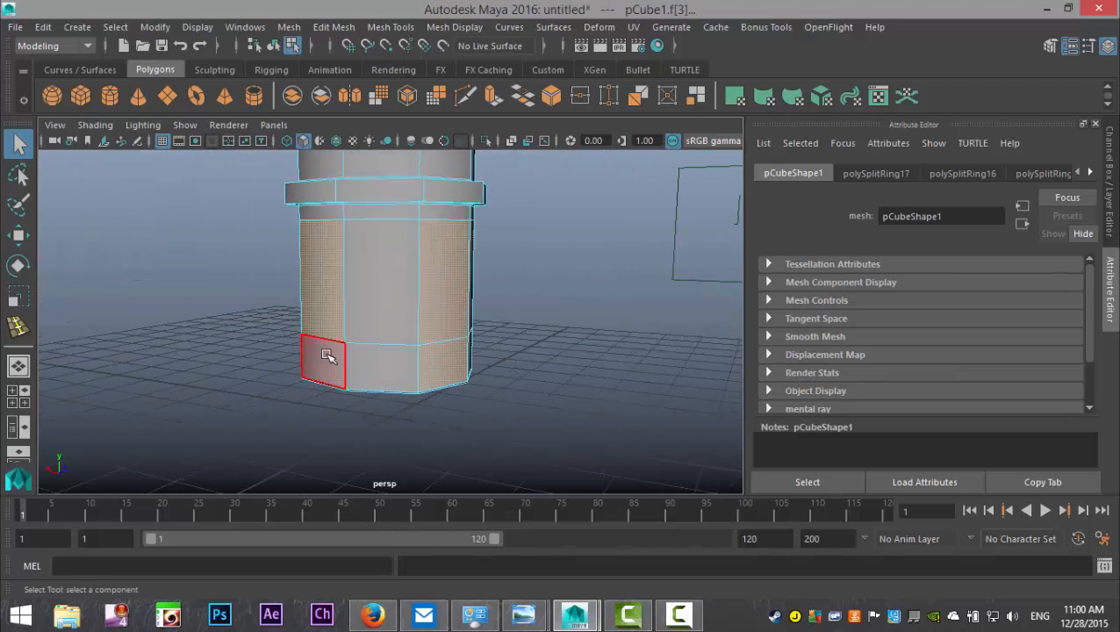
left_click_drag(222, 405, 307, 382, "alt")
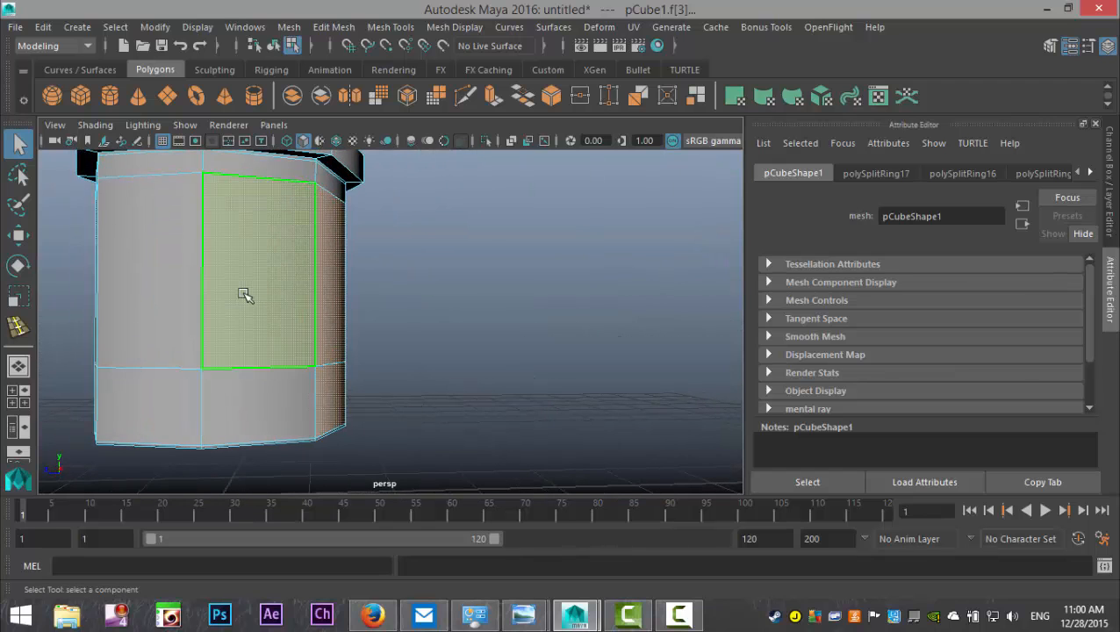
left_click(175, 403)
left_click_drag(123, 409, 260, 408, "alt")
left_click_drag(240, 376, 230, 418, "alt")
Step: Extrude the selected column faces inward with a thickness of -0.25 to form recessed flutes
left_click(339, 27)
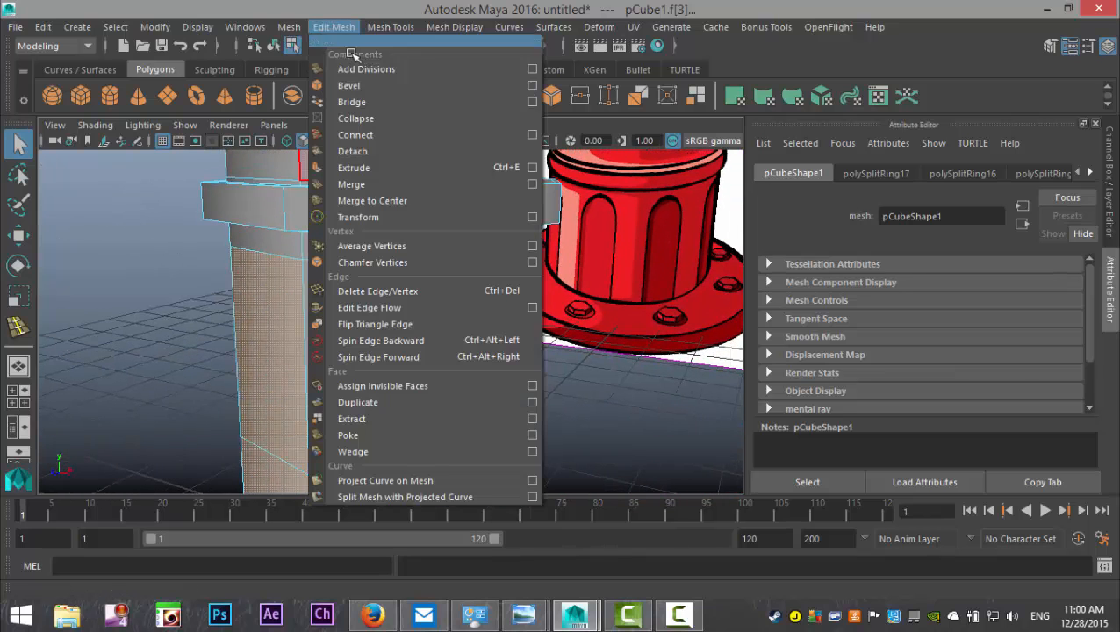
left_click(391, 167)
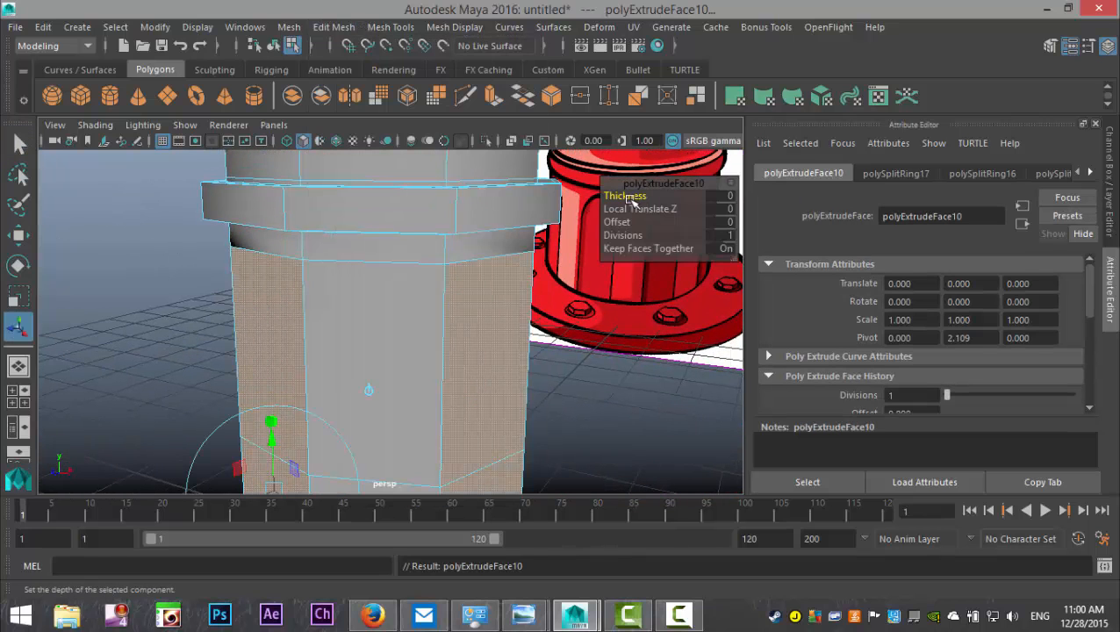
left_click_drag(632, 198, 626, 200)
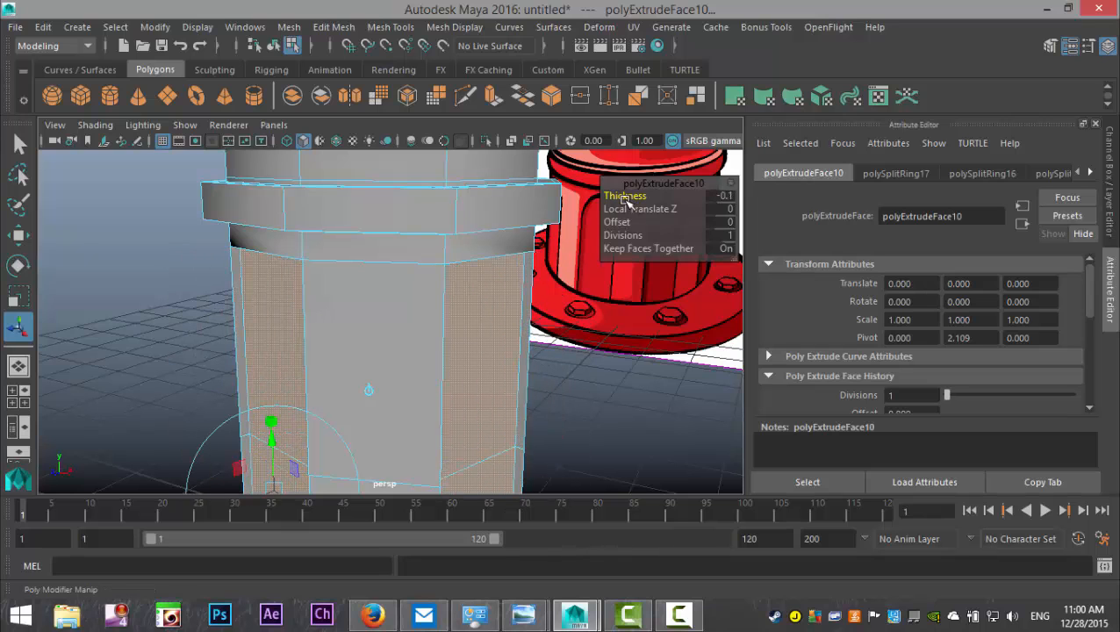
left_click(721, 194)
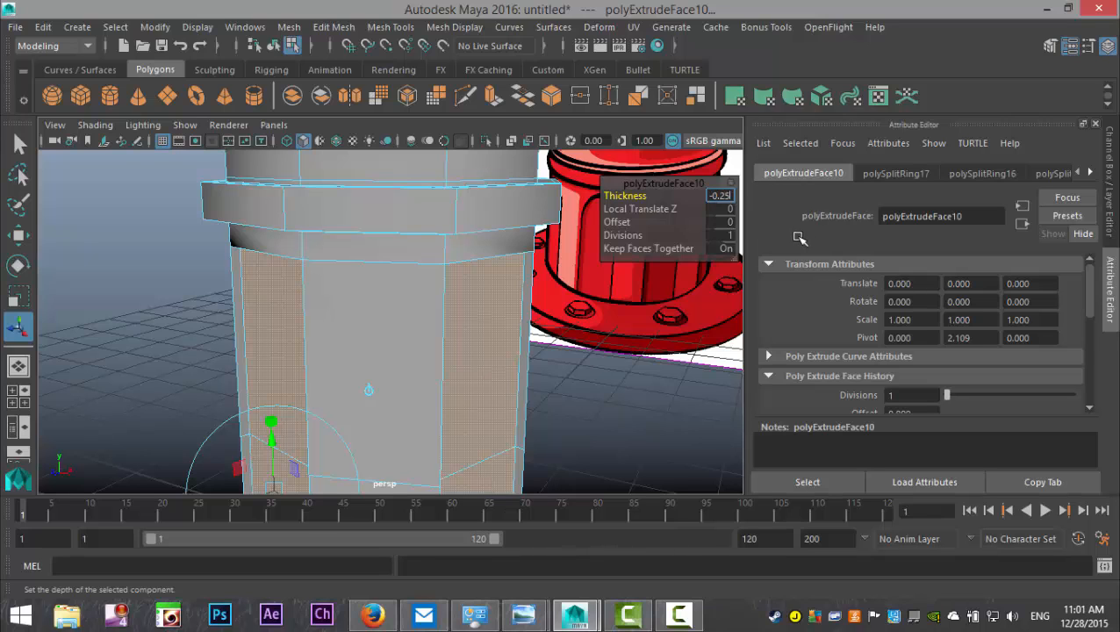
key("Return")
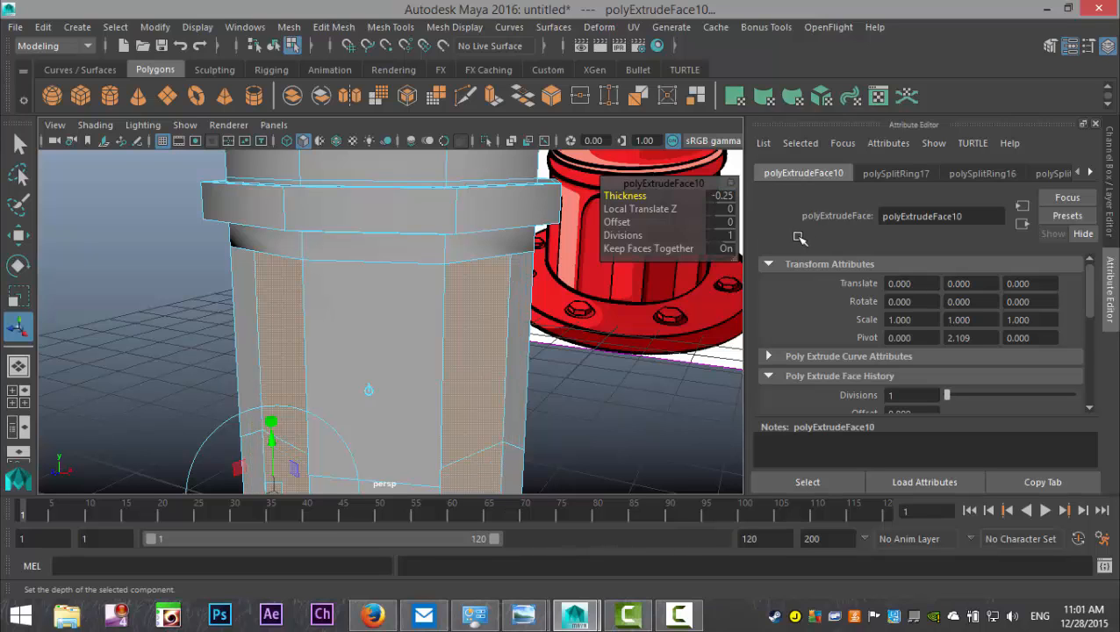
Step: Return to object selection, turn on the hydrant's smooth preview and inspect its flutes, band and upper body
left_click(617, 425)
left_click_drag(610, 425, 580, 407, "alt")
right_click_drag(338, 226, 397, 121)
left_click(361, 235)
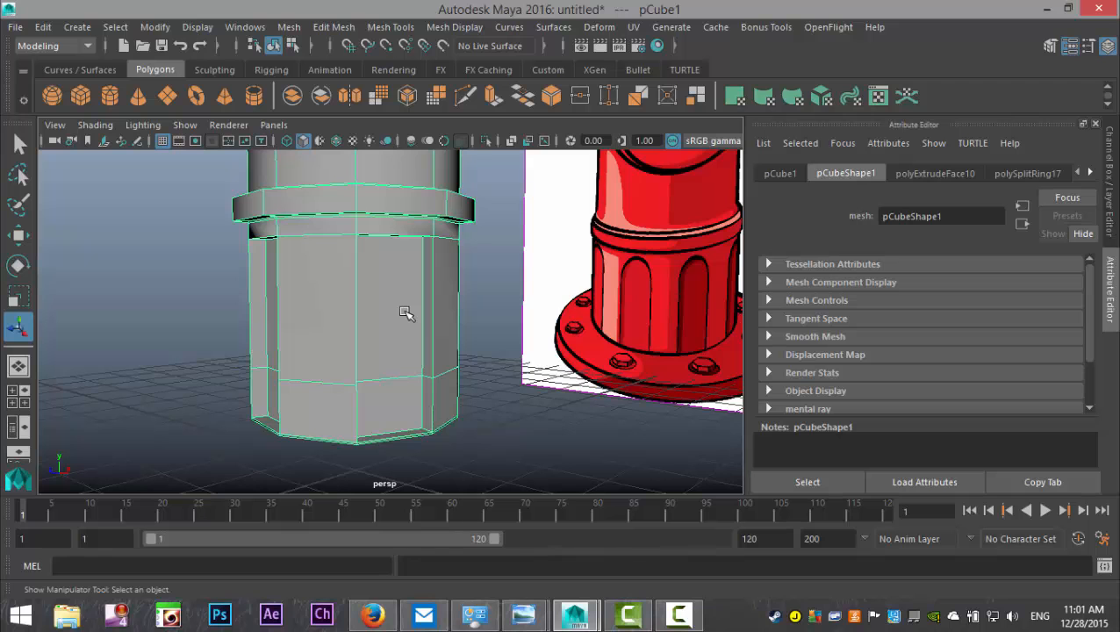
key("3")
left_click(511, 405)
scroll(512, 404, "down", 4)
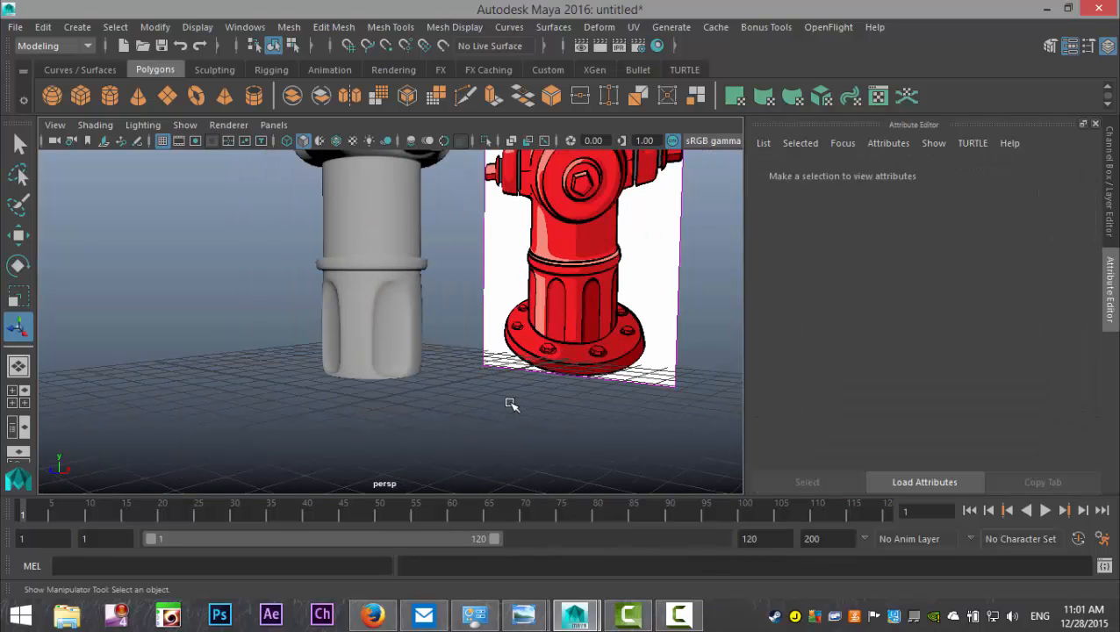
left_click_drag(497, 358, 462, 361, "alt")
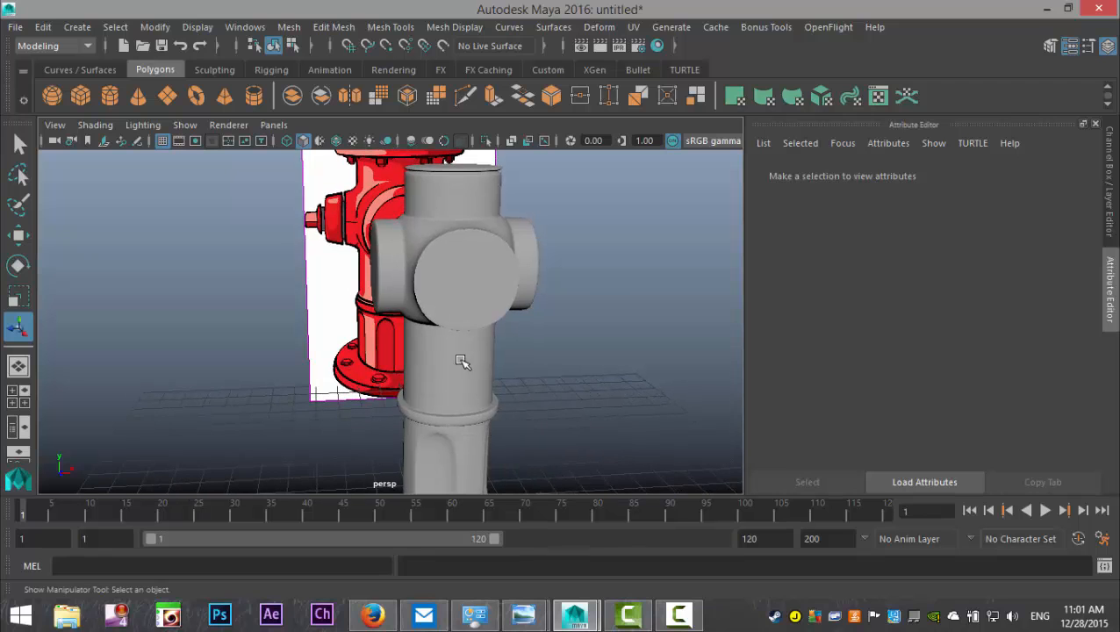
Step: Scale the whole hydrant up uniformly in the front view to the reference column's width and lower it to align the side outlets
left_click(461, 287)
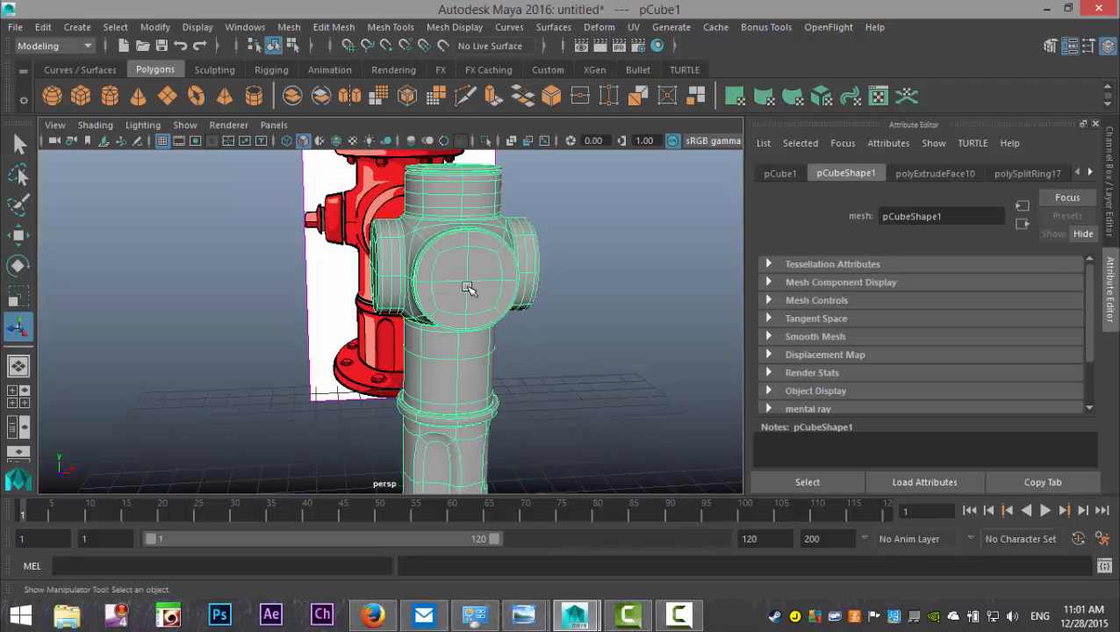
left_click(20, 398)
key("space")
scroll(392, 367, "down", 4)
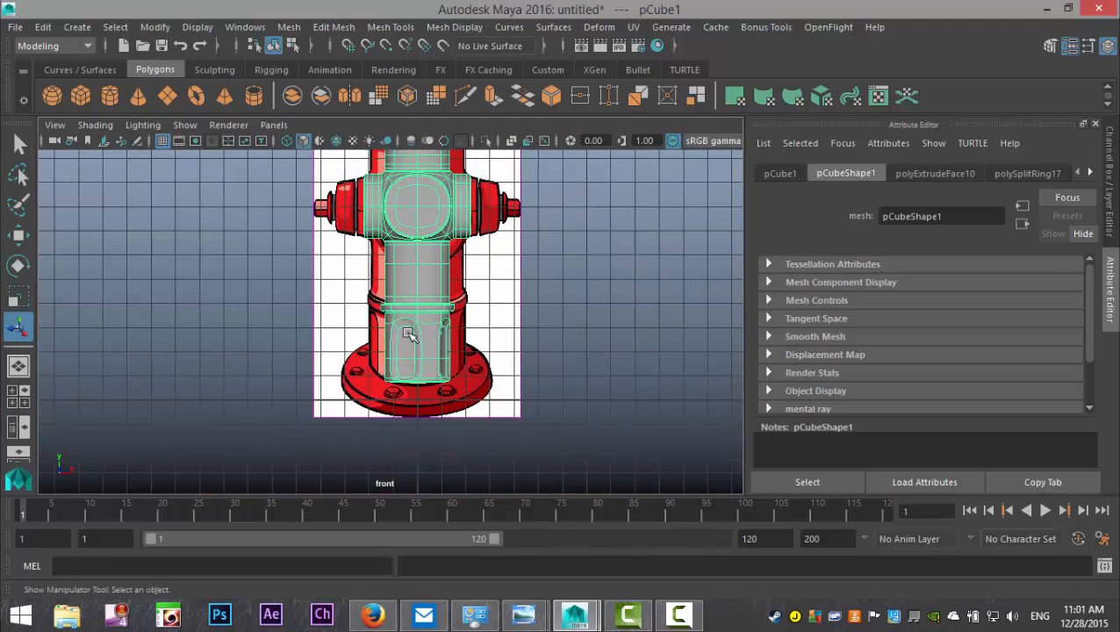
scroll(433, 287, "down", 2)
key("r")
left_click_drag(416, 291, 446, 302)
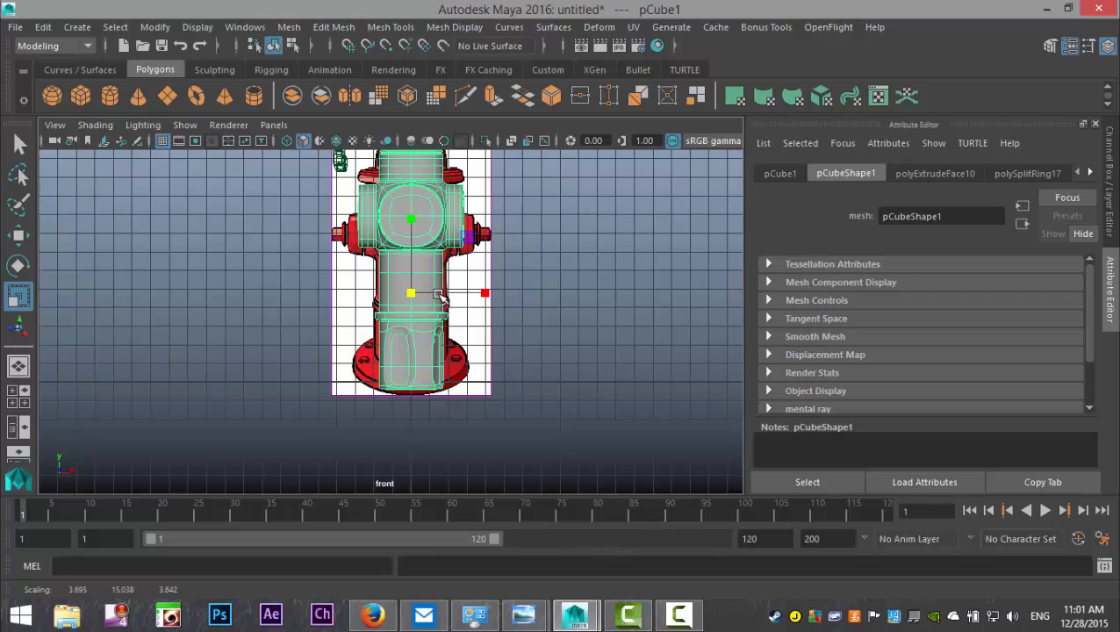
key("w")
left_click_drag(413, 220, 416, 246)
Step: Raise the vertices at the bottom of the column to shorten the fluted section to the reference's base level
scroll(485, 425, "up", 5)
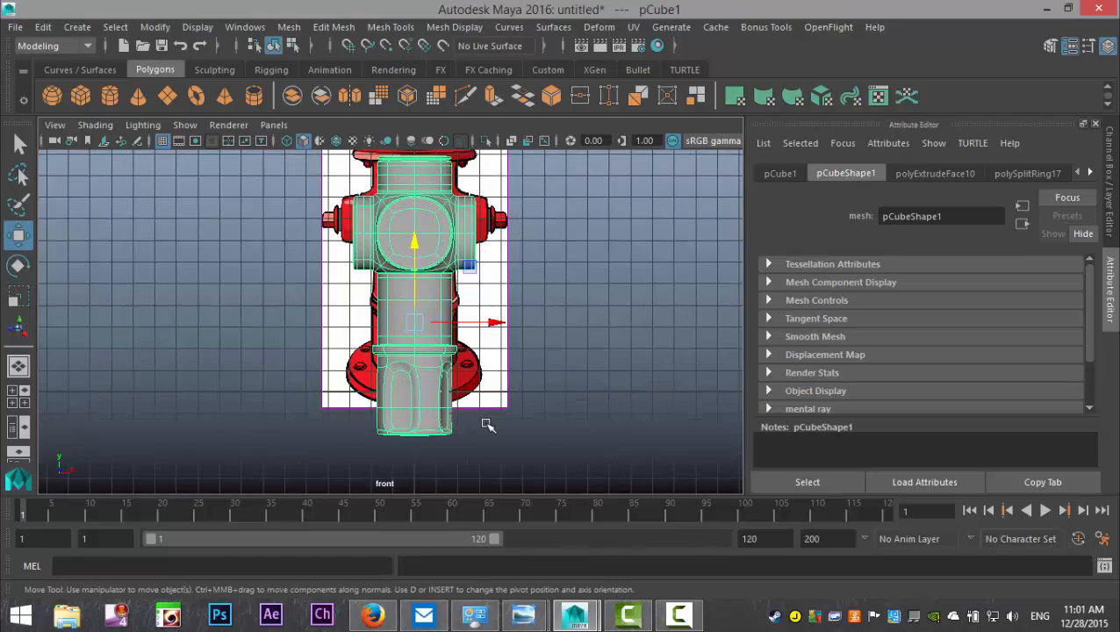
middle_click_drag(491, 428, 430, 360, "alt")
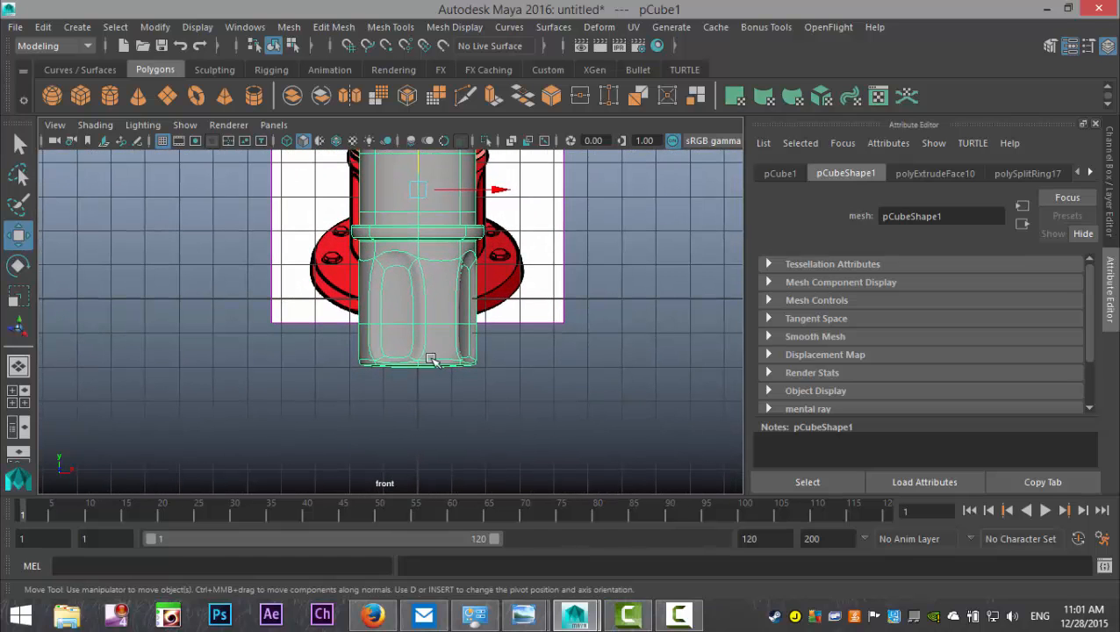
right_click_drag(425, 167, 373, 170)
left_click_drag(317, 307, 534, 415)
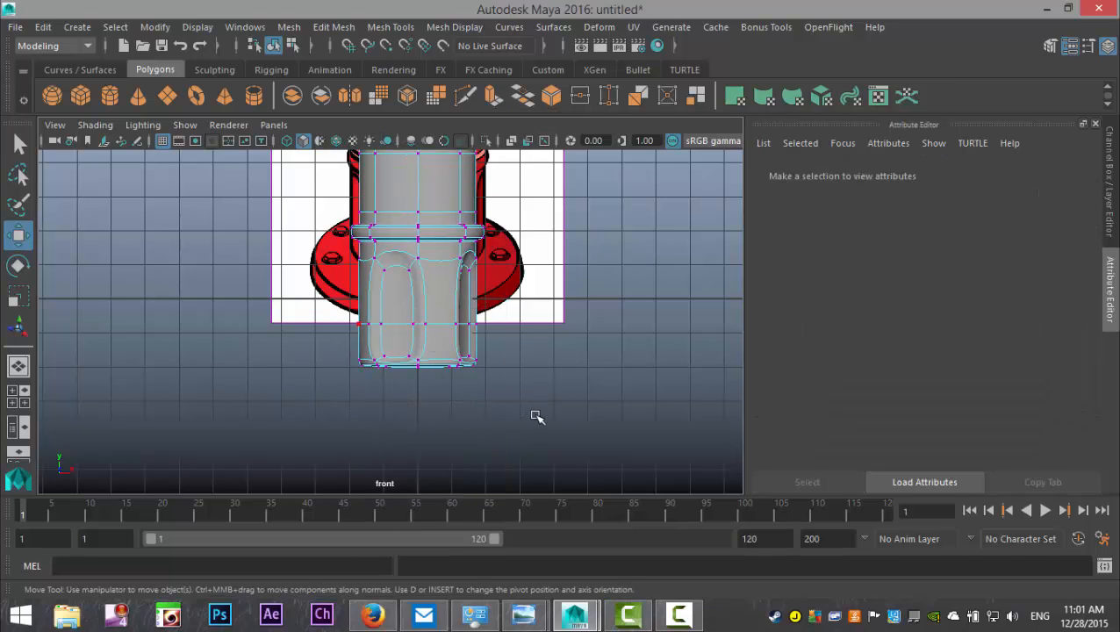
left_click_drag(417, 274, 418, 241)
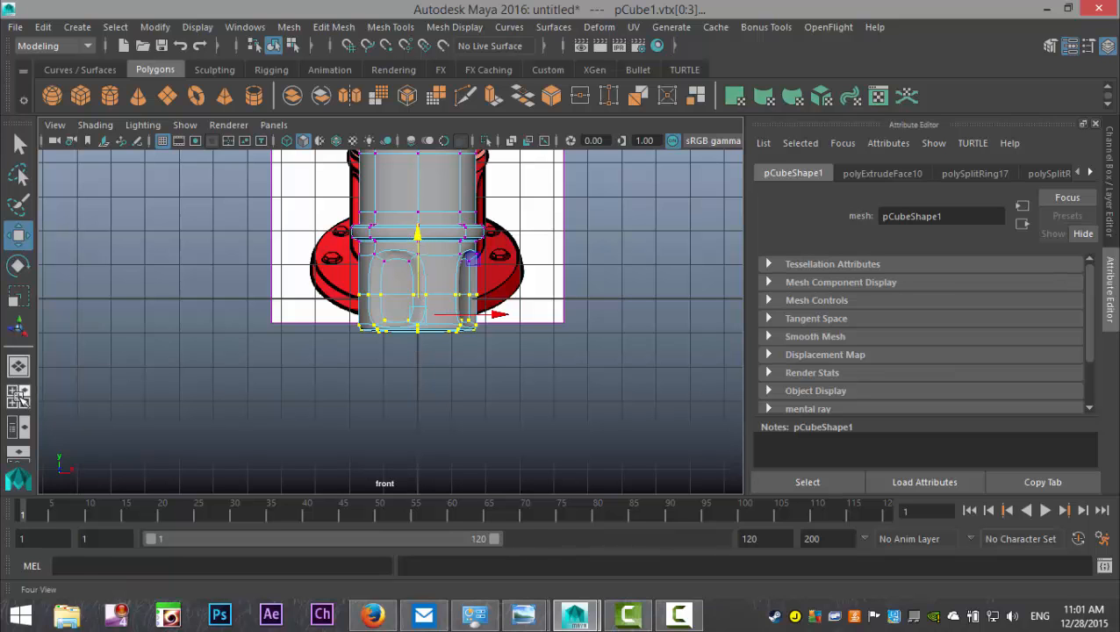
Step: Create a polygon pipe at the column's base and scale it into a flat flange, about 3.84 in X and Z and 0.45 in Y
left_click(19, 395)
key("space")
left_click(625, 321)
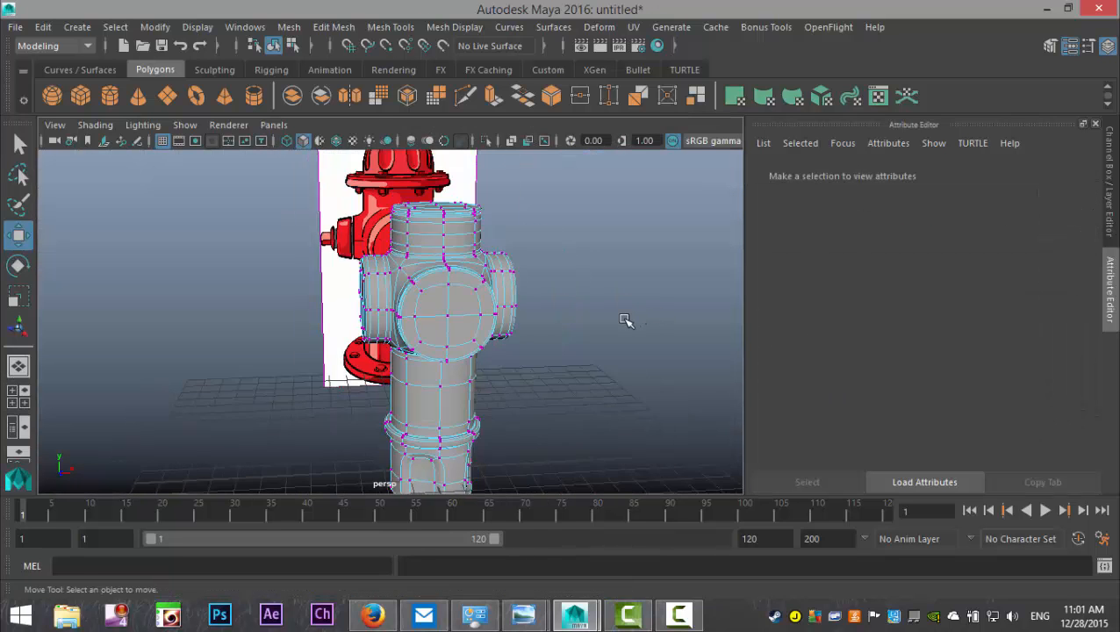
right_click_drag(625, 321, 562, 335, "alt")
left_click_drag(563, 336, 623, 360, "alt")
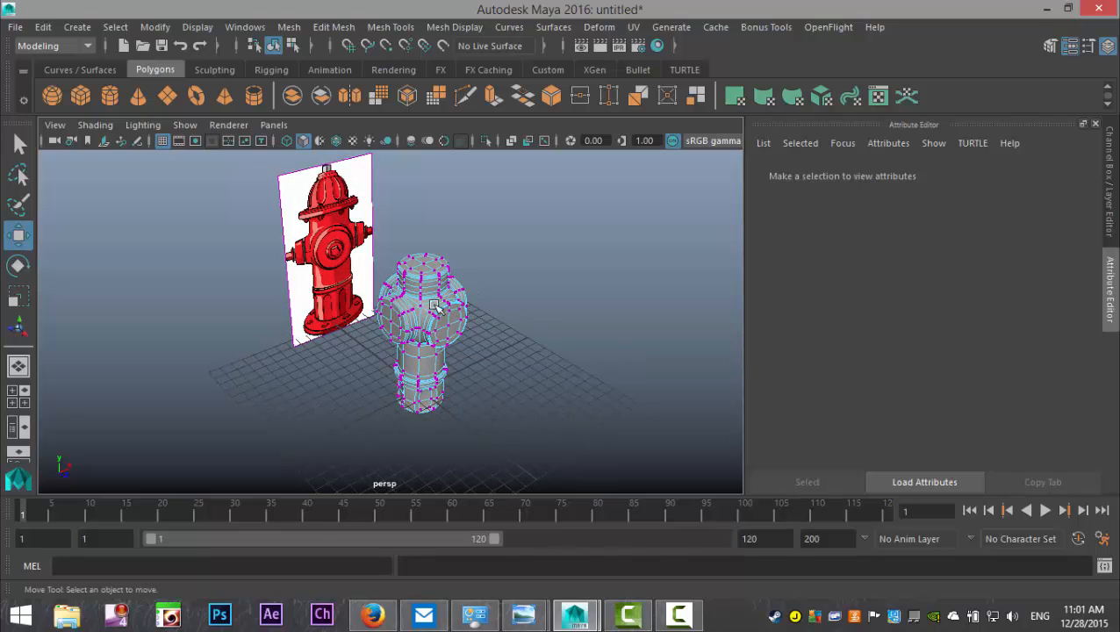
left_click(254, 96)
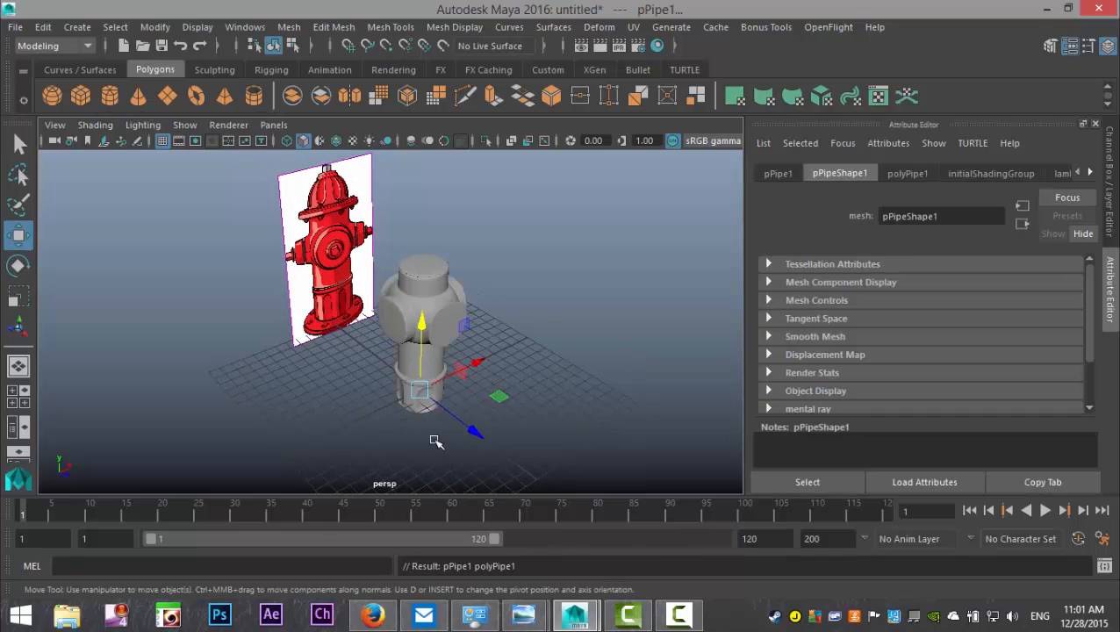
key("r")
left_click_drag(419, 390, 481, 401)
left_click_drag(422, 331, 432, 385)
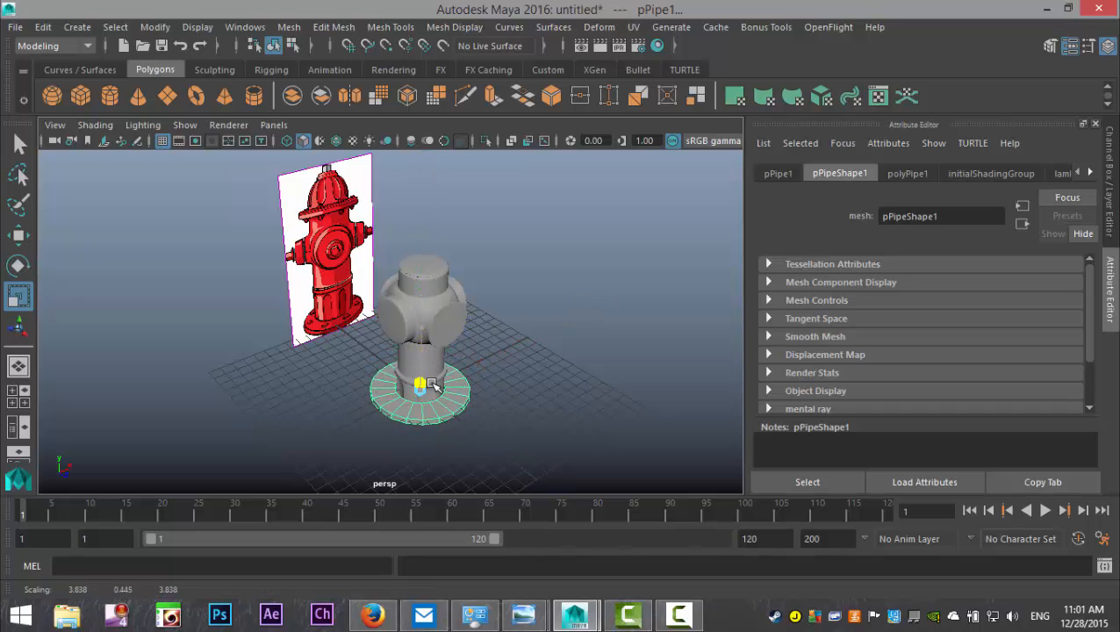
Step: Thicken the flange slightly in the front view and lower it to about -0.61 in Y at the column's bottom
left_click(18, 396)
key("space")
scroll(355, 438, "up", 3)
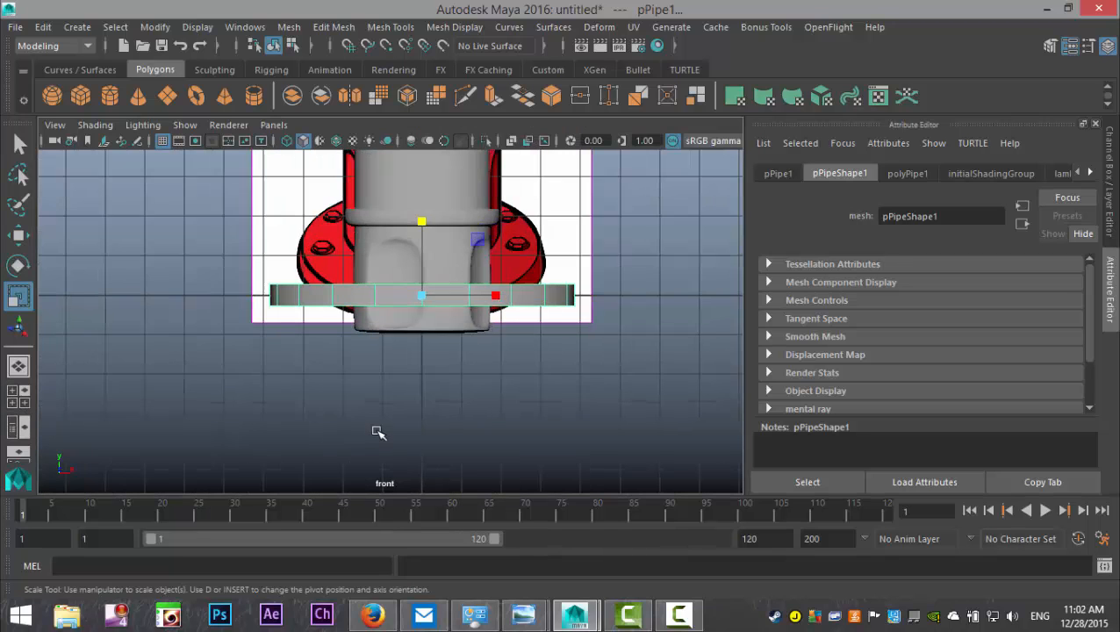
mouse_move(427, 218)
left_mouse_down()
mouse_move(434, 186)
mouse_move(433, 240)
left_mouse_up()
key("w")
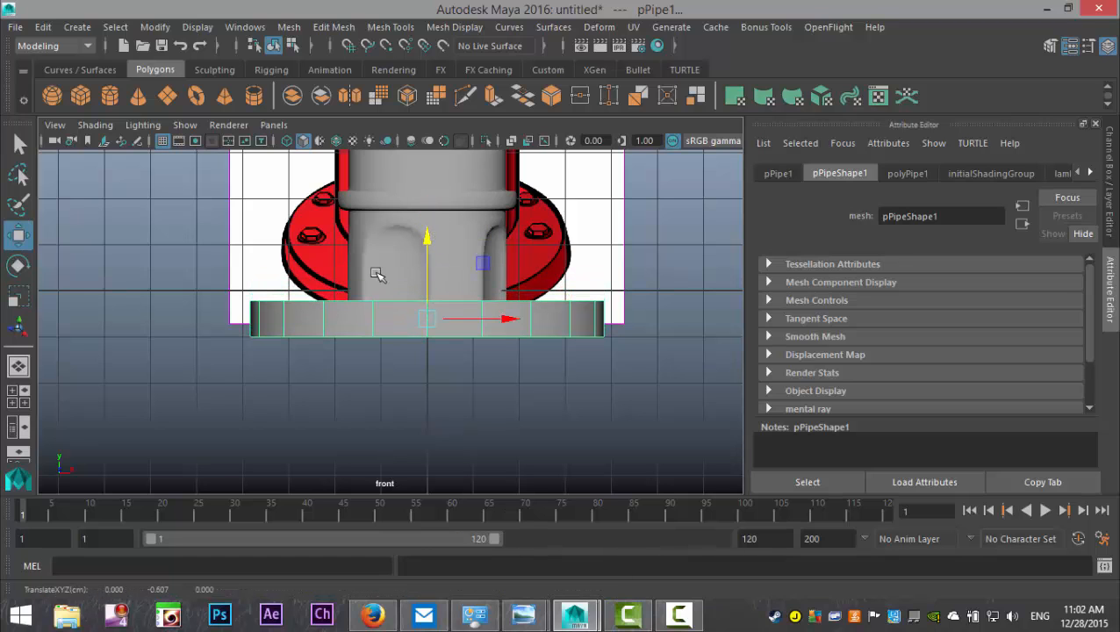
Step: Try to scale the flange's upper and lower inner edge loops to fit the column, then return to object selection
left_click(27, 397)
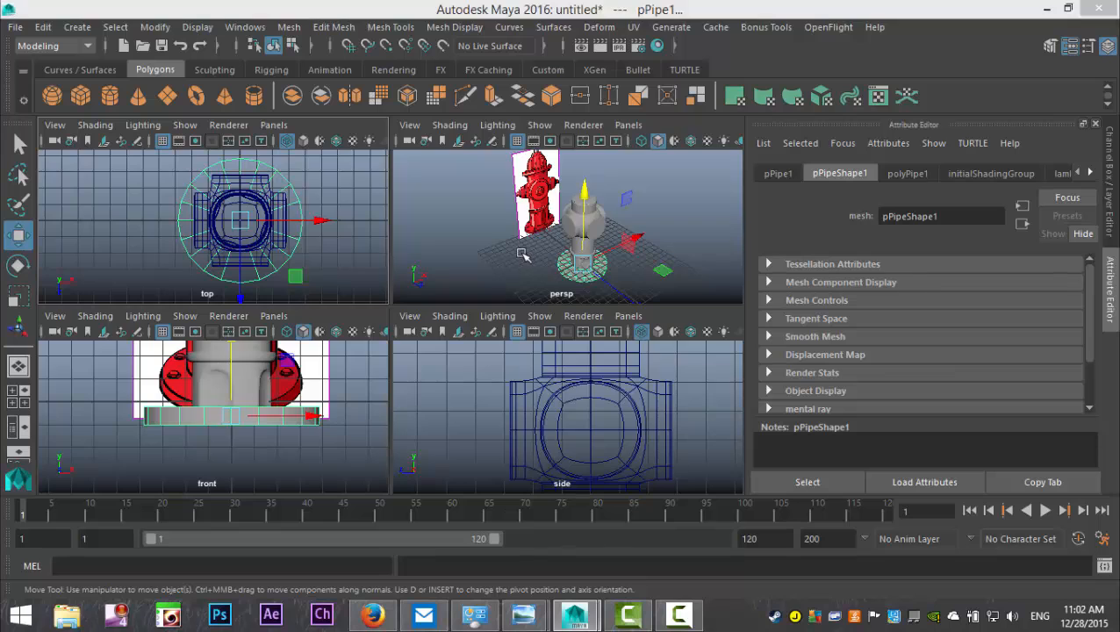
key("space")
key("f")
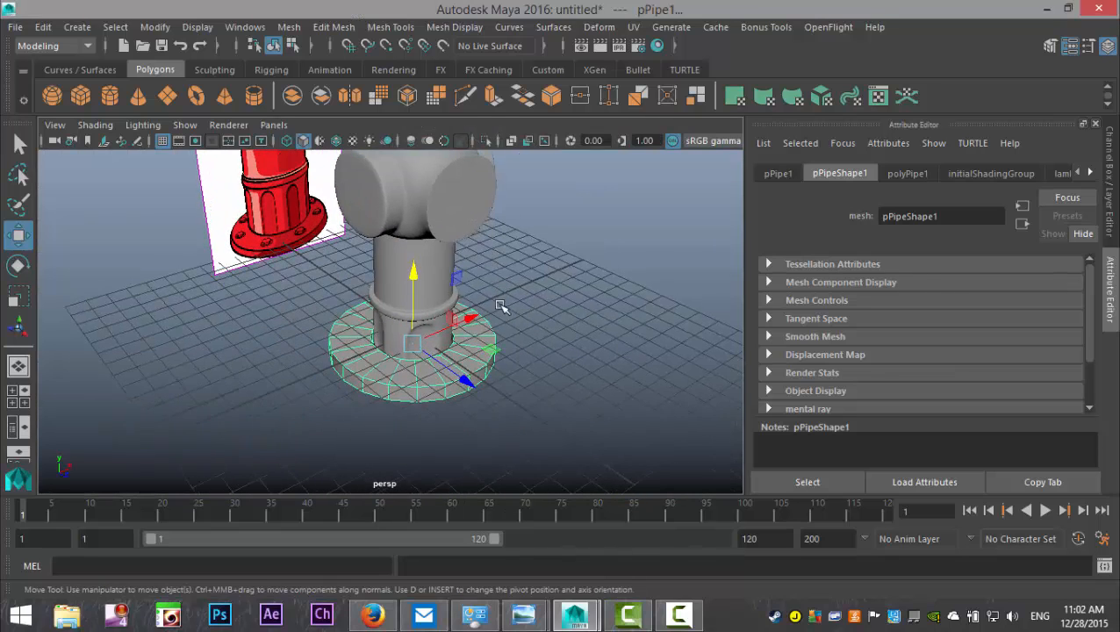
middle_click_drag(498, 363, 478, 328, "alt")
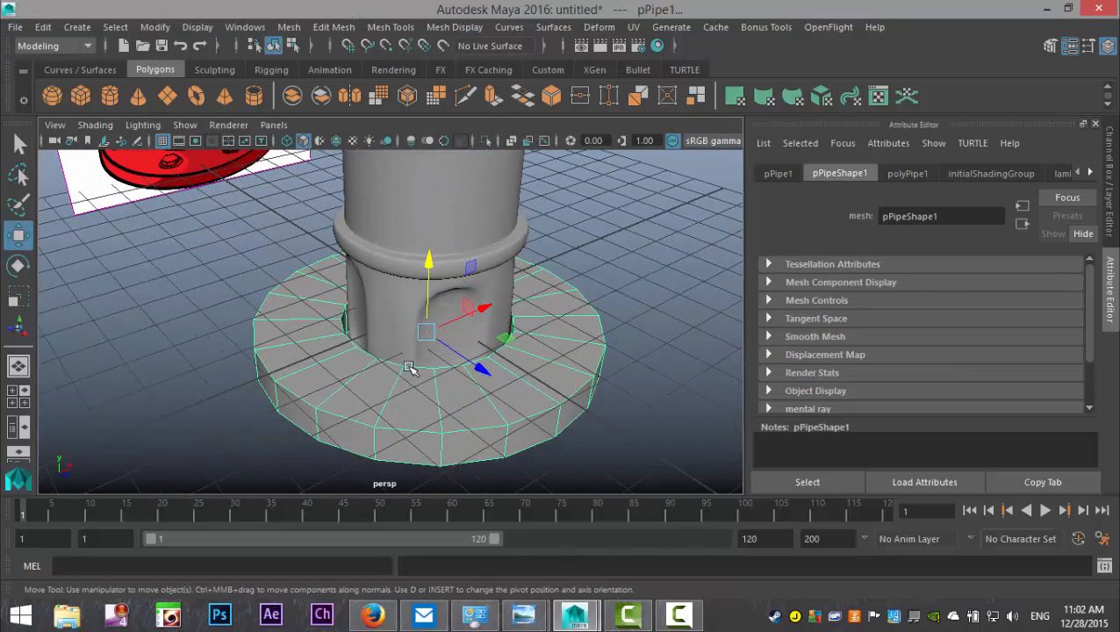
right_click_drag(416, 225, 407, 95)
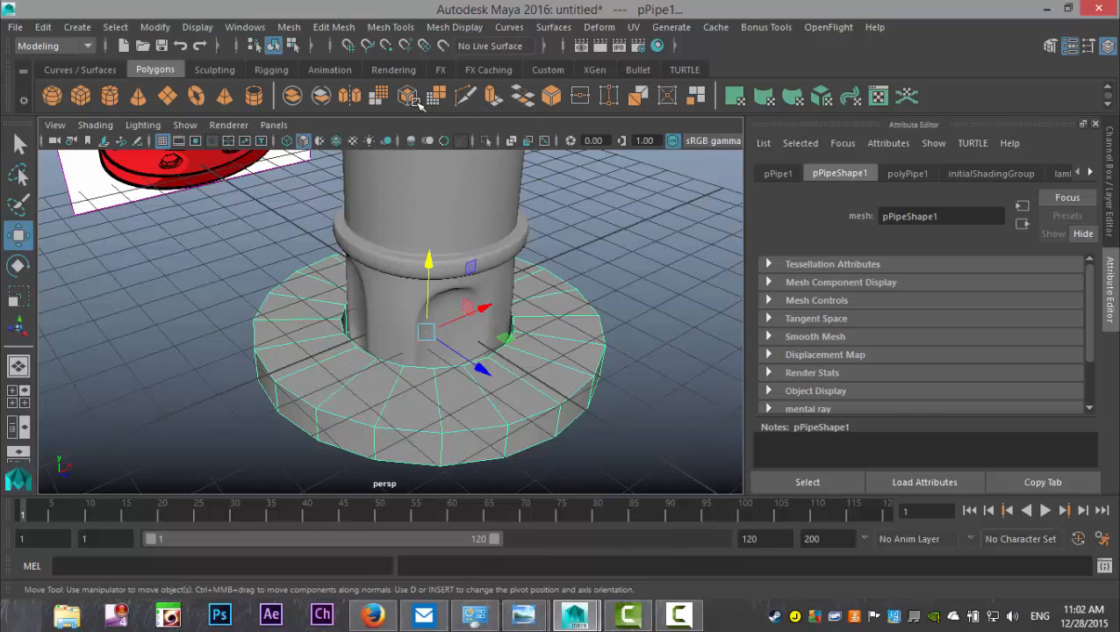
left_click(412, 367)
double_click(413, 367)
left_click_drag(412, 367, 452, 407, "alt")
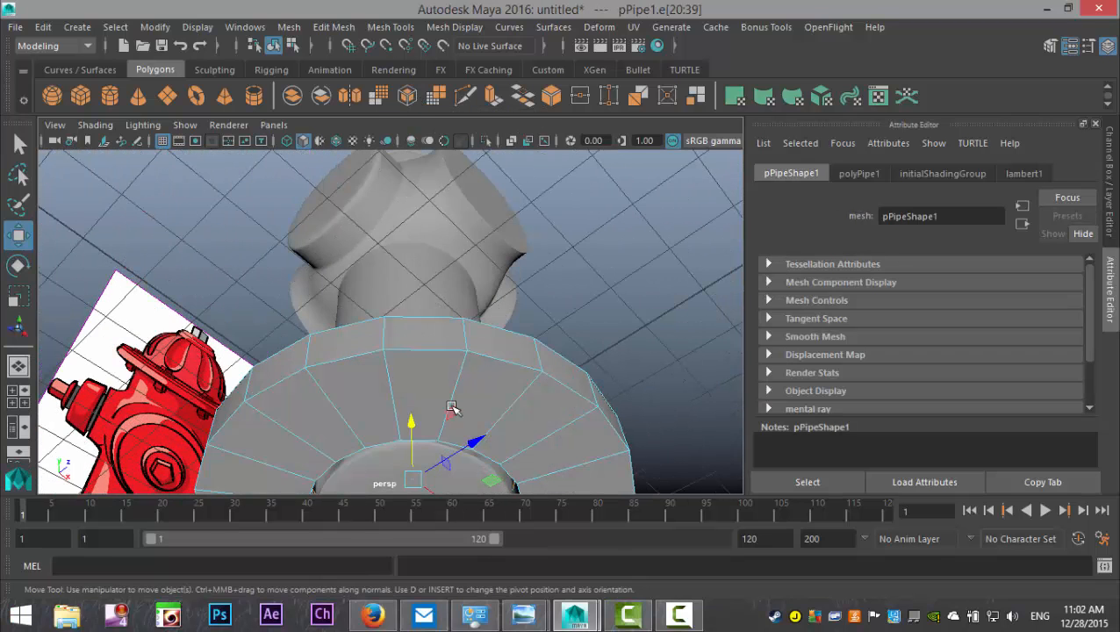
double_click(379, 445, "shift")
left_click_drag(533, 280, 499, 425, "alt")
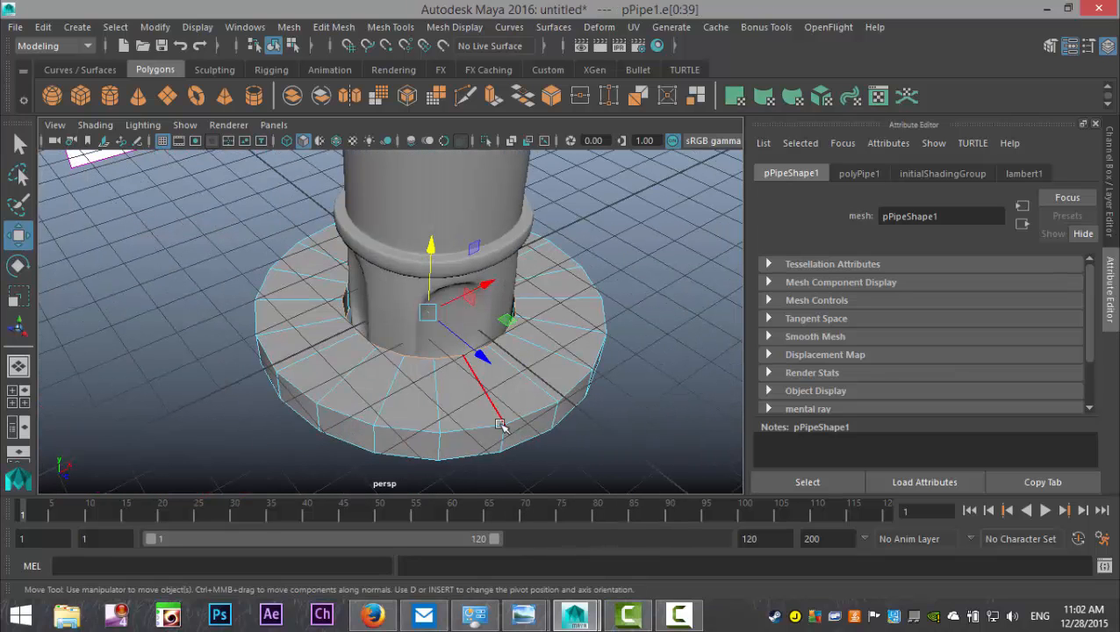
key("r")
left_click_drag(430, 310, 425, 318)
left_click_drag(513, 359, 560, 333, "alt")
right_click_drag(560, 333, 672, 117)
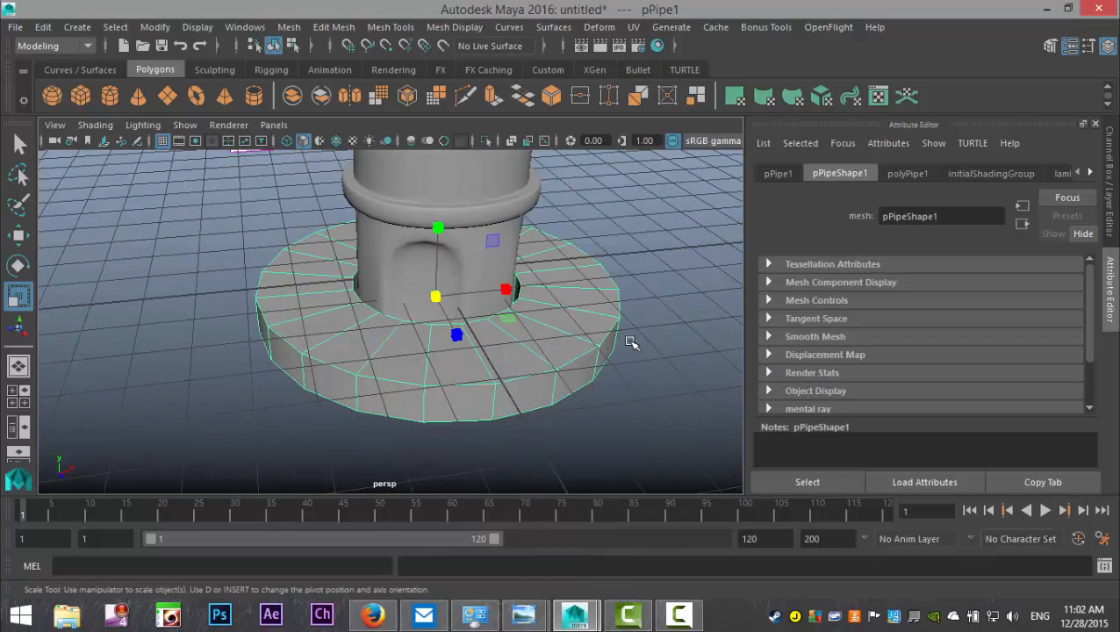
Step: Set the flange pipe's axis subdivisions to 30 and deselect it to check the rounder outline
left_click(909, 175)
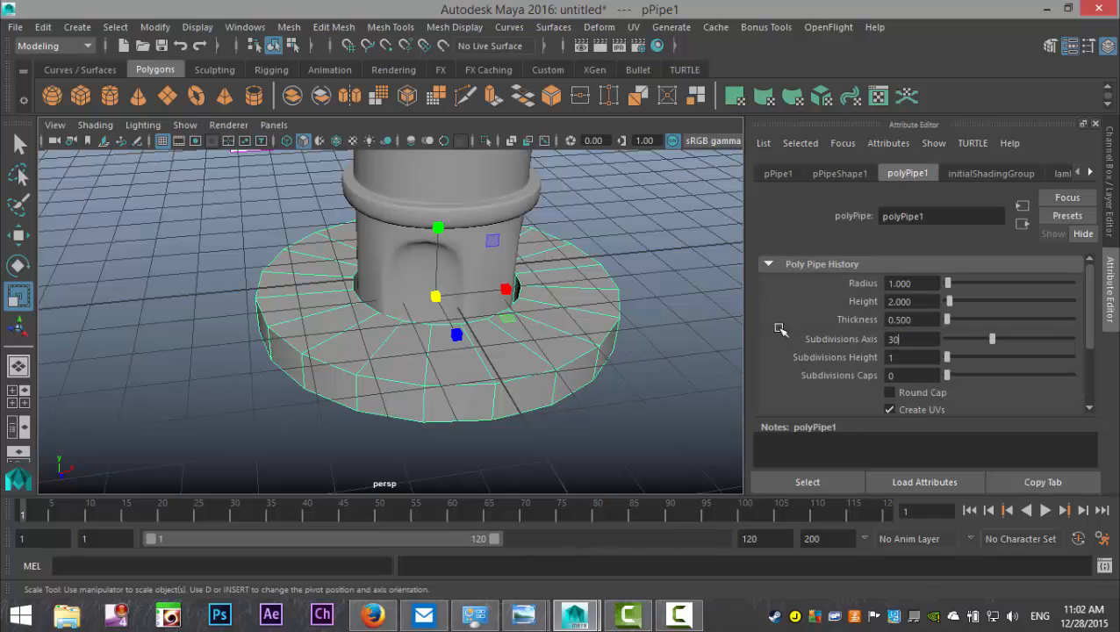
key("Return")
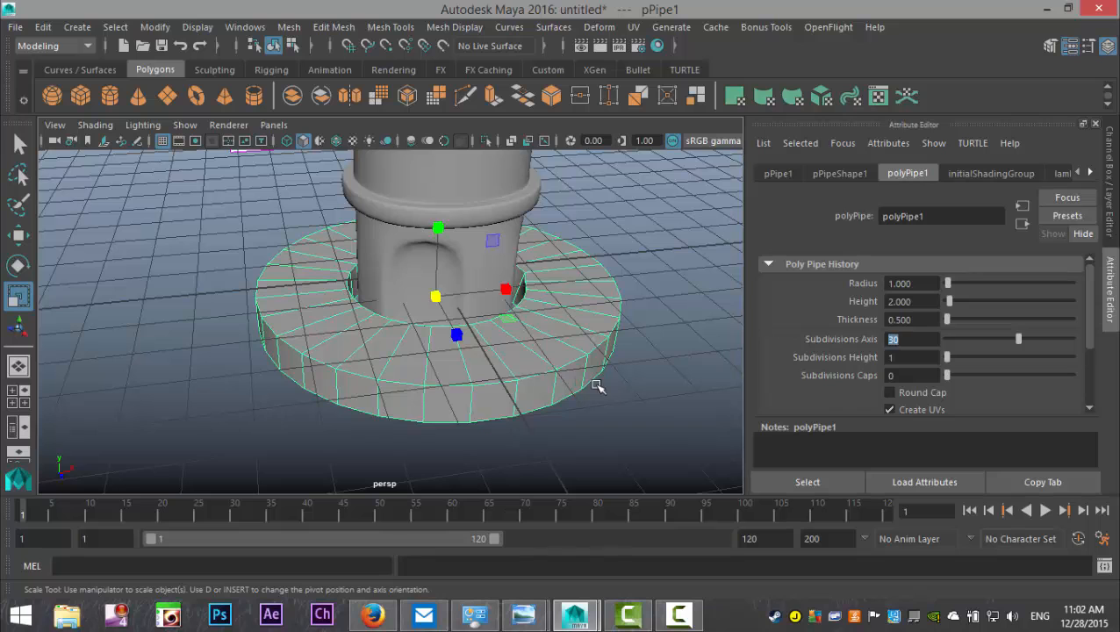
left_click(596, 400)
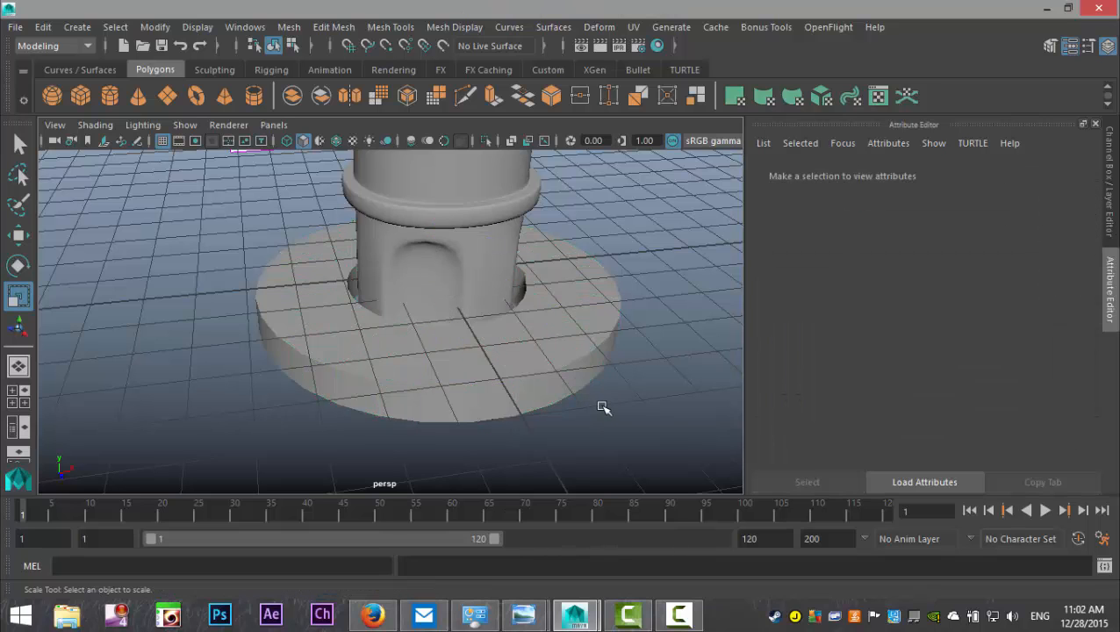
scroll(598, 405, "up", 2)
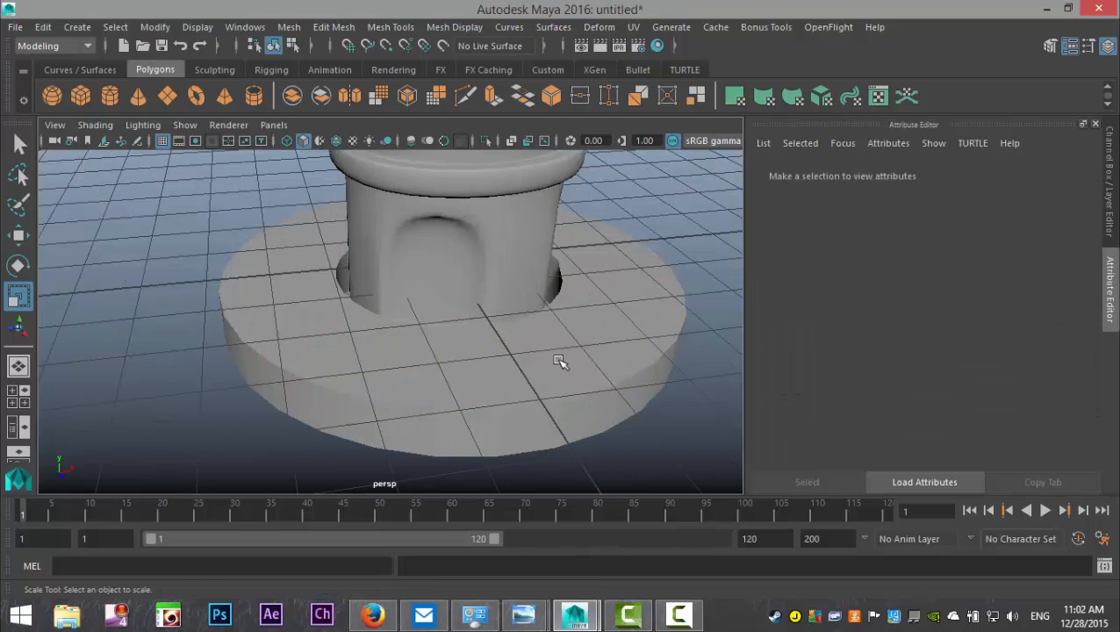
Step: Select the flange's upper and lower inner edge loops and tighten them around the column
left_click(433, 302)
right_click_drag(442, 327, 439, 314)
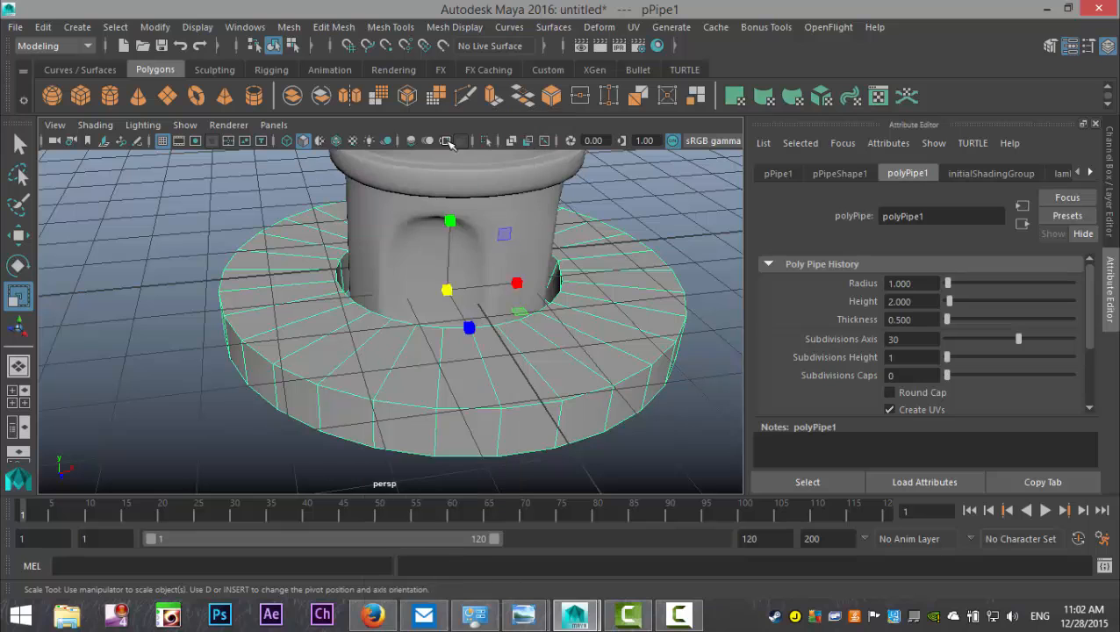
double_click(424, 326)
left_click_drag(430, 343, 406, 436, "alt")
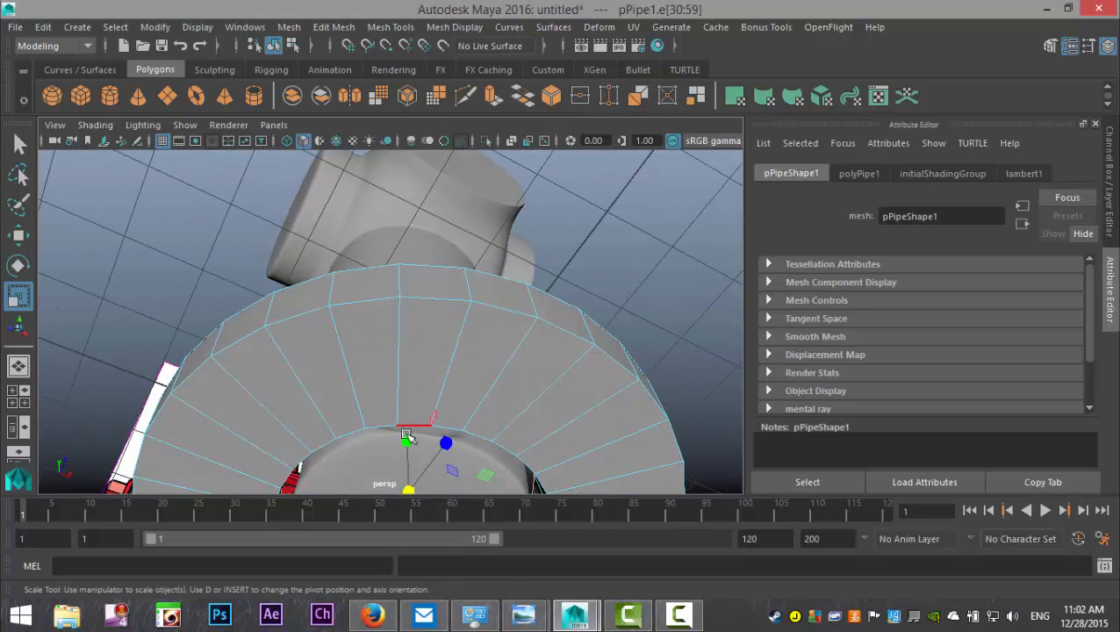
double_click(387, 425, "shift")
left_click_drag(450, 369, 410, 285, "alt")
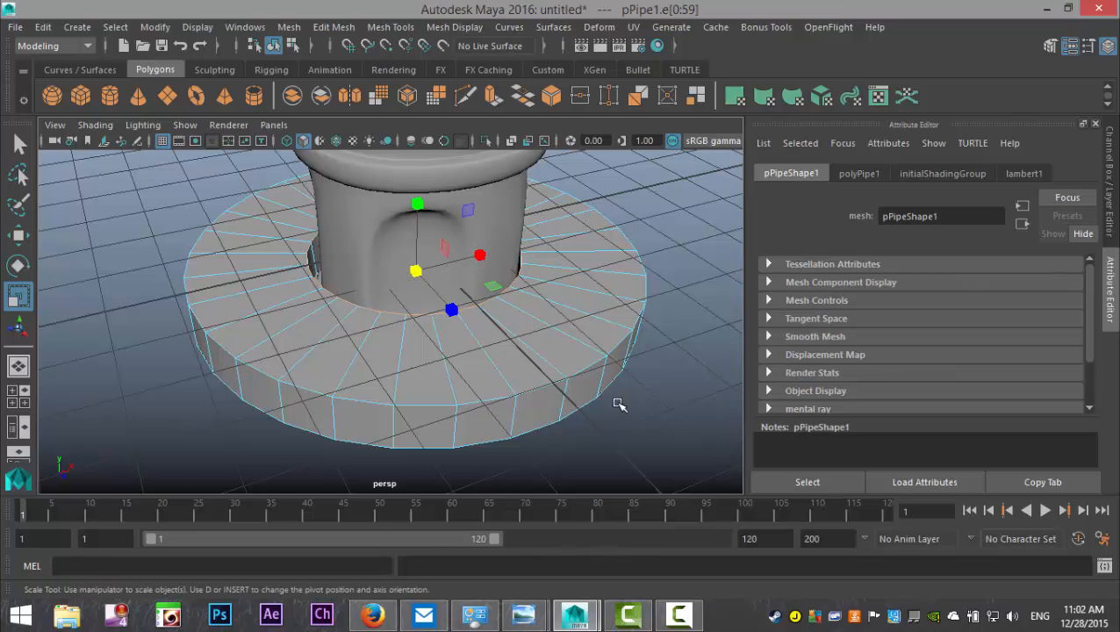
left_click(616, 403)
Step: Create a polygon cylinder, move it clear of the flange to about 6.23 in X and flatten its height scale to about 0.24
scroll(607, 403, "down", 5)
scroll(608, 404, "down", 4)
left_click_drag(585, 413, 335, 285, "alt")
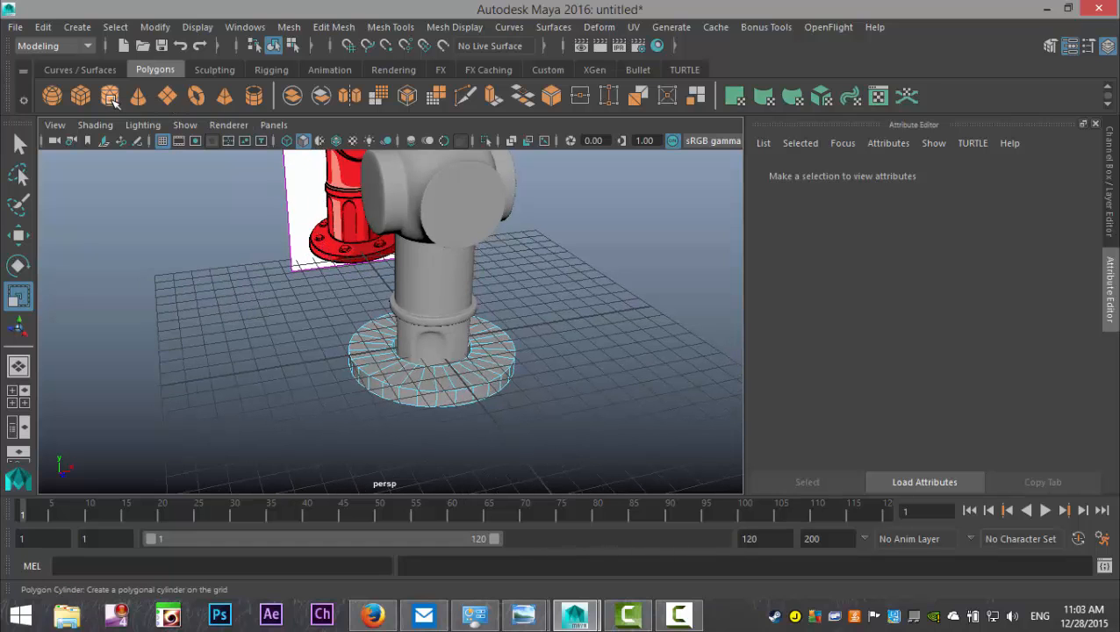
left_click(111, 98)
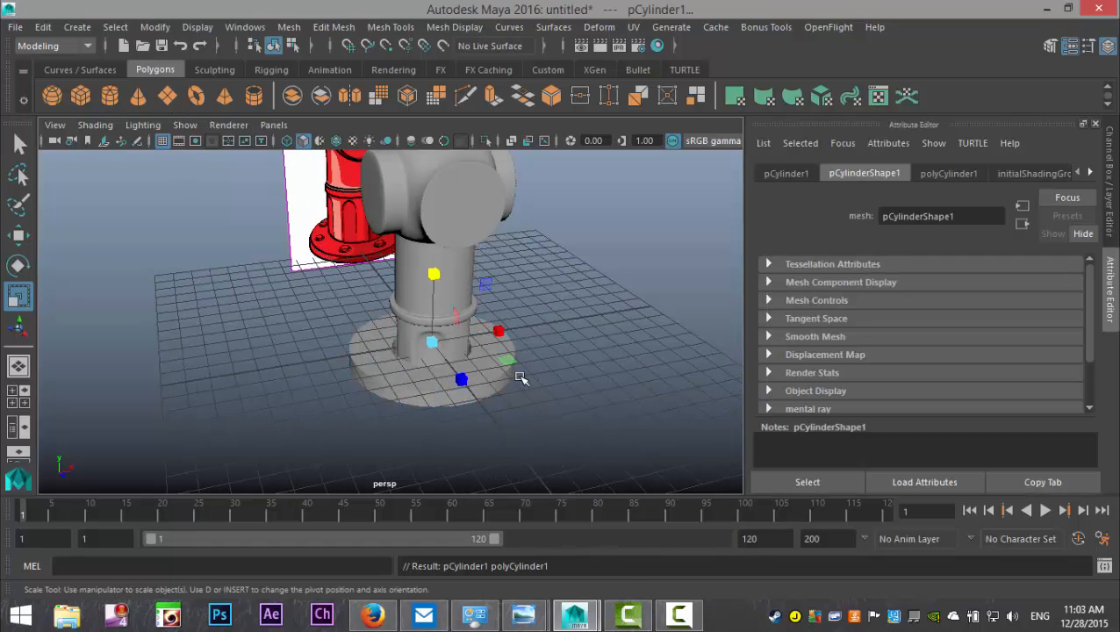
key("w")
left_click_drag(507, 332, 617, 327)
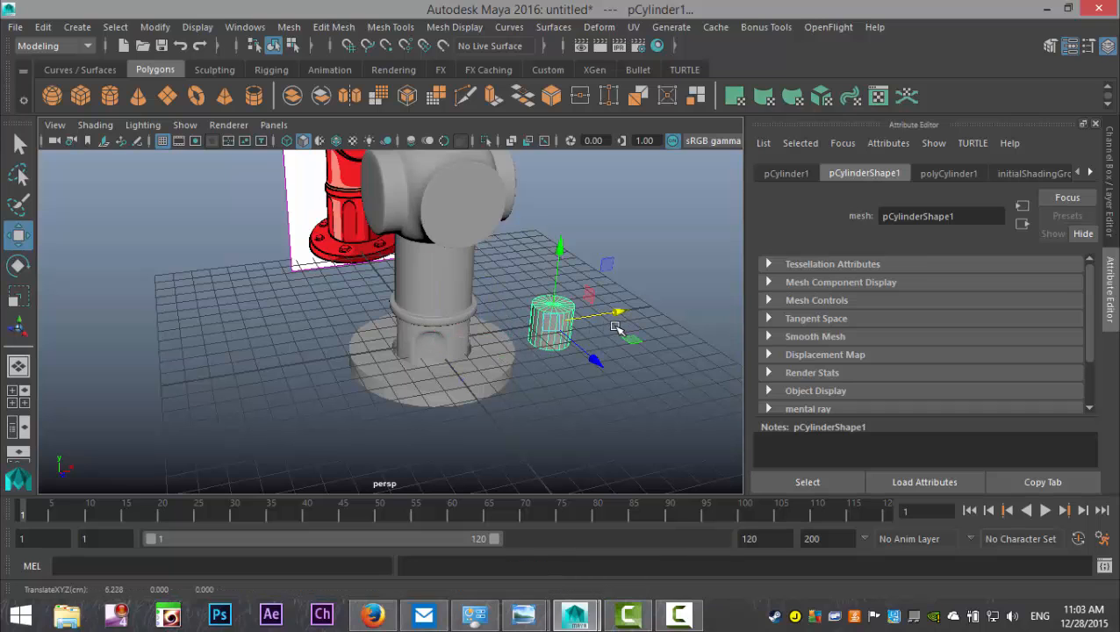
key("r")
left_click_drag(563, 255, 546, 313)
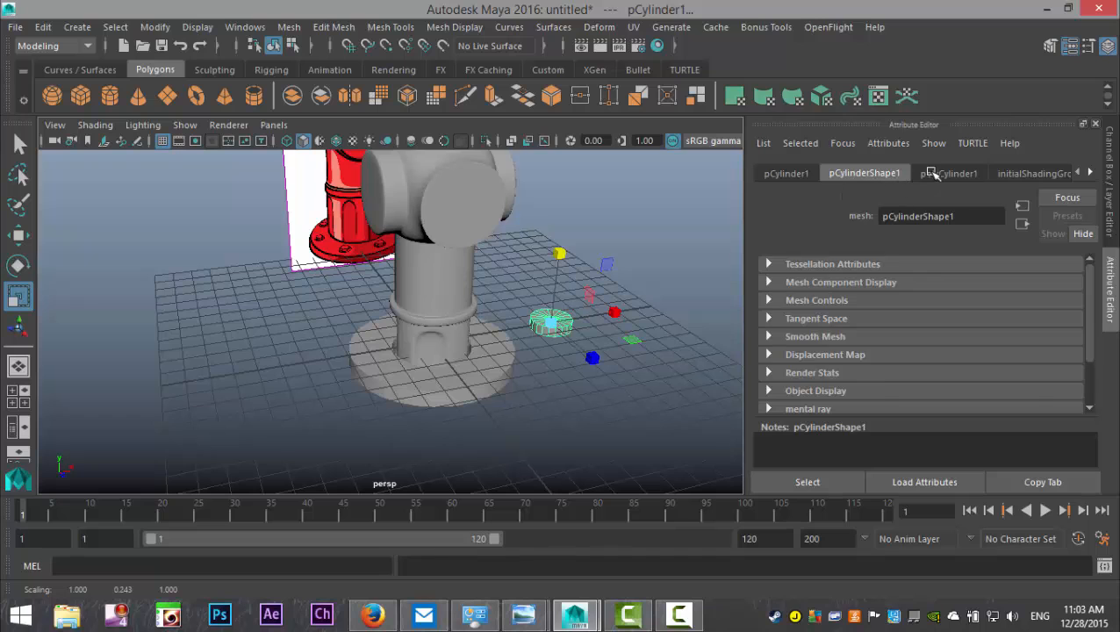
Step: Set the flat cylinder's axis subdivisions to 6 to make a hexagonal bolt head
left_click(948, 173)
key("Return")
left_click(550, 405)
left_click(550, 322)
Step: Move the hexagonal bolt head onto the flange at about -3.01 in X and scale it down to fit the rim in top view
key("w")
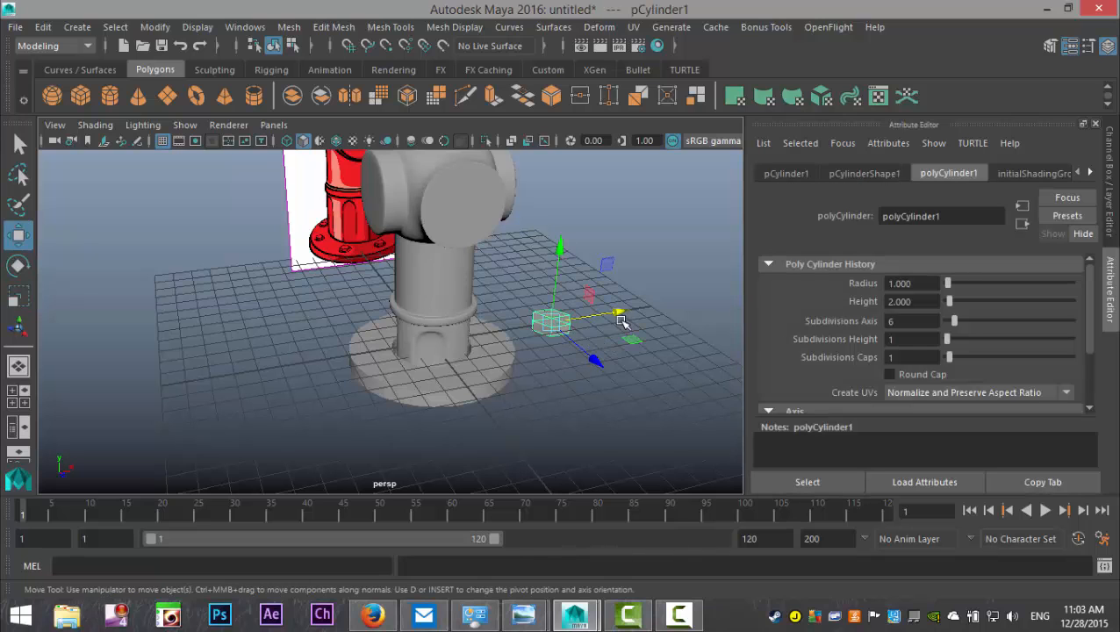
left_click_drag(618, 311, 378, 399)
left_click(18, 392)
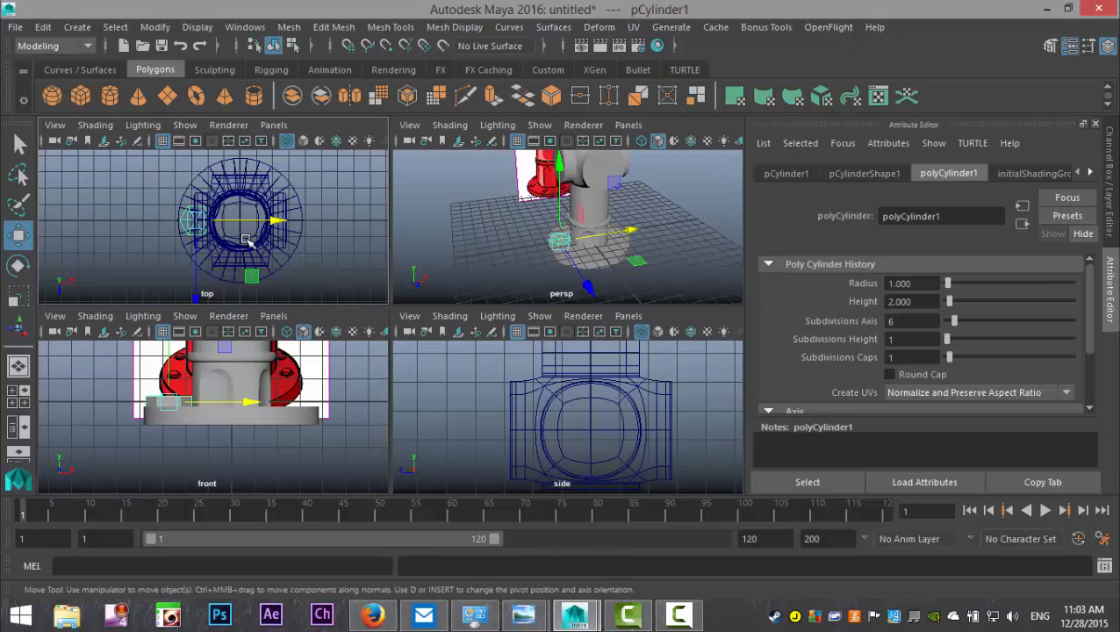
key("space")
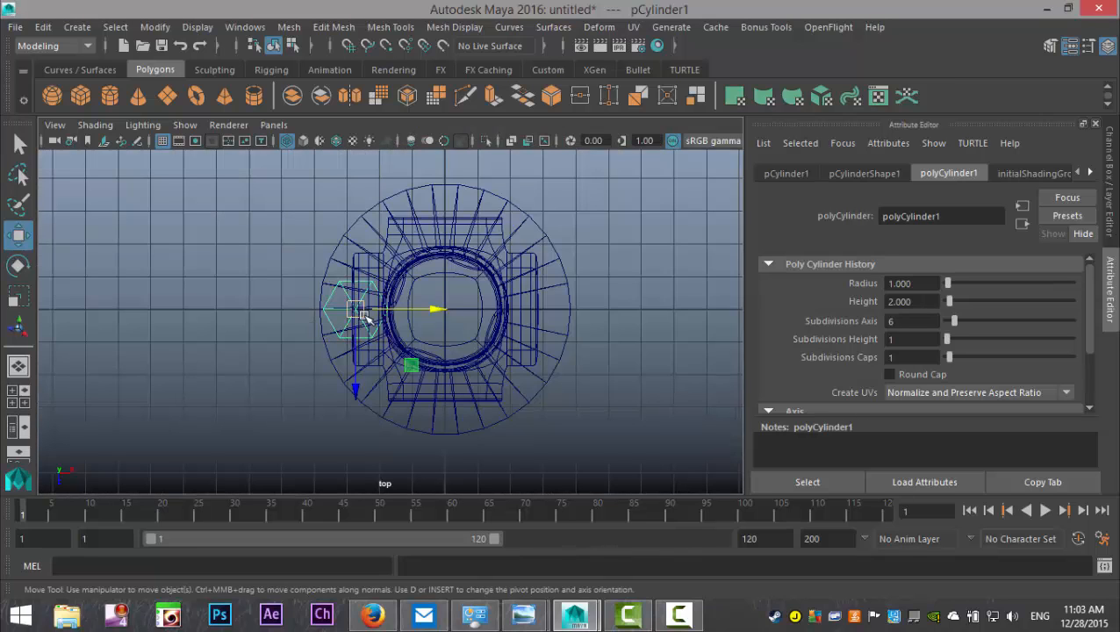
key("r")
left_click_drag(356, 311, 332, 313)
key("w")
left_click_drag(429, 312, 427, 310)
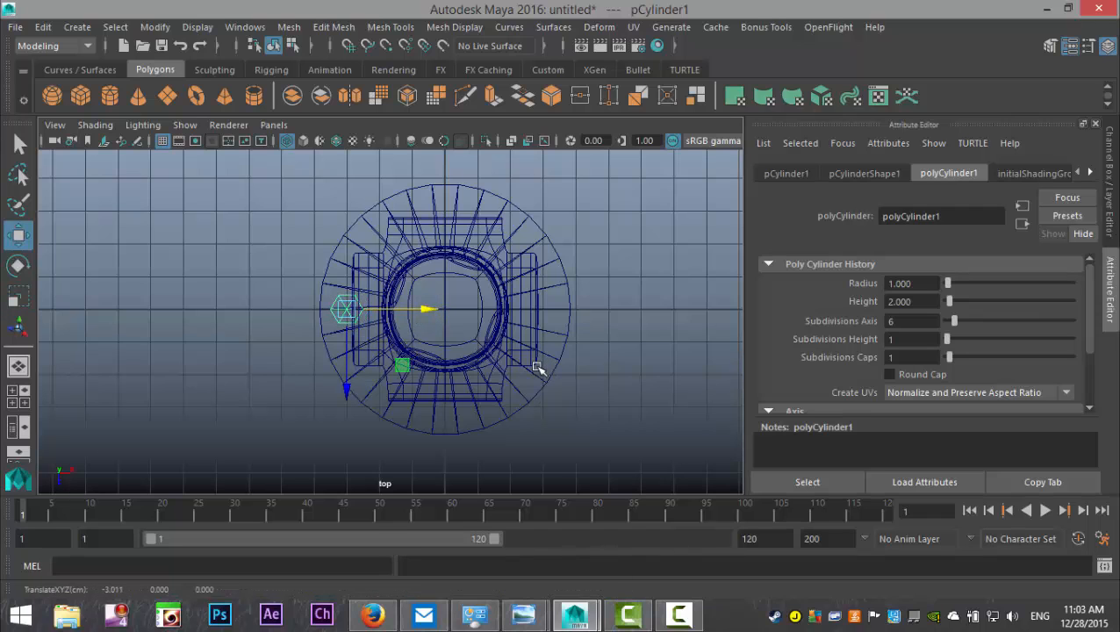
Step: Snap the bolt head's pivot to the flange centre, duplicate the bolt and rotate the copy -45 degrees around Y
key("d")
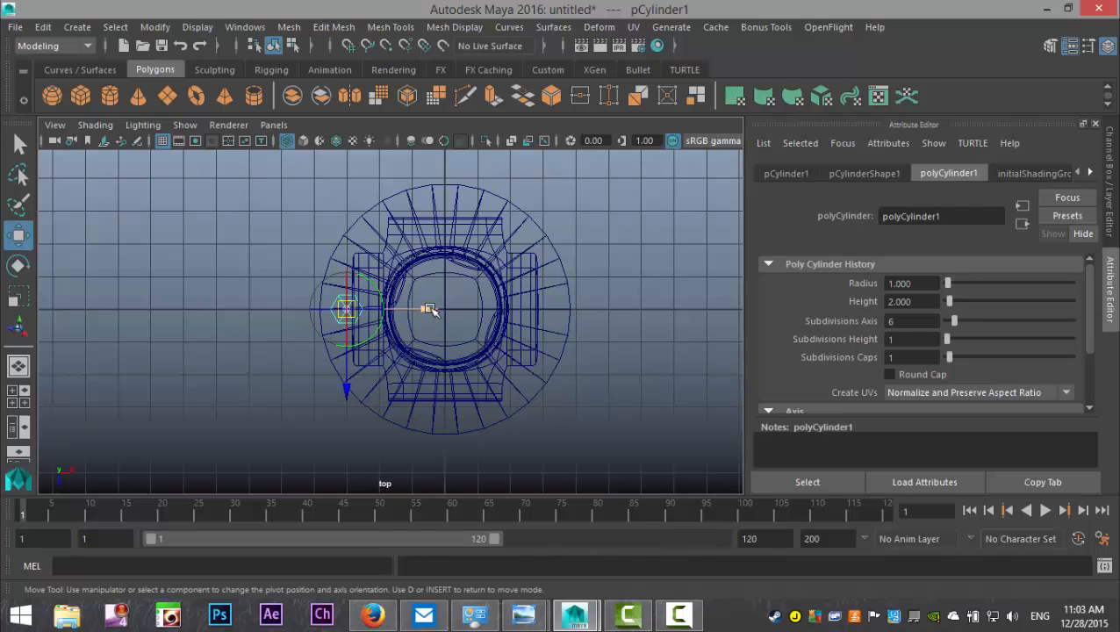
mouse_move(435, 309)
left_mouse_down()
mouse_move(425, 312)
mouse_move(443, 309)
left_mouse_up()
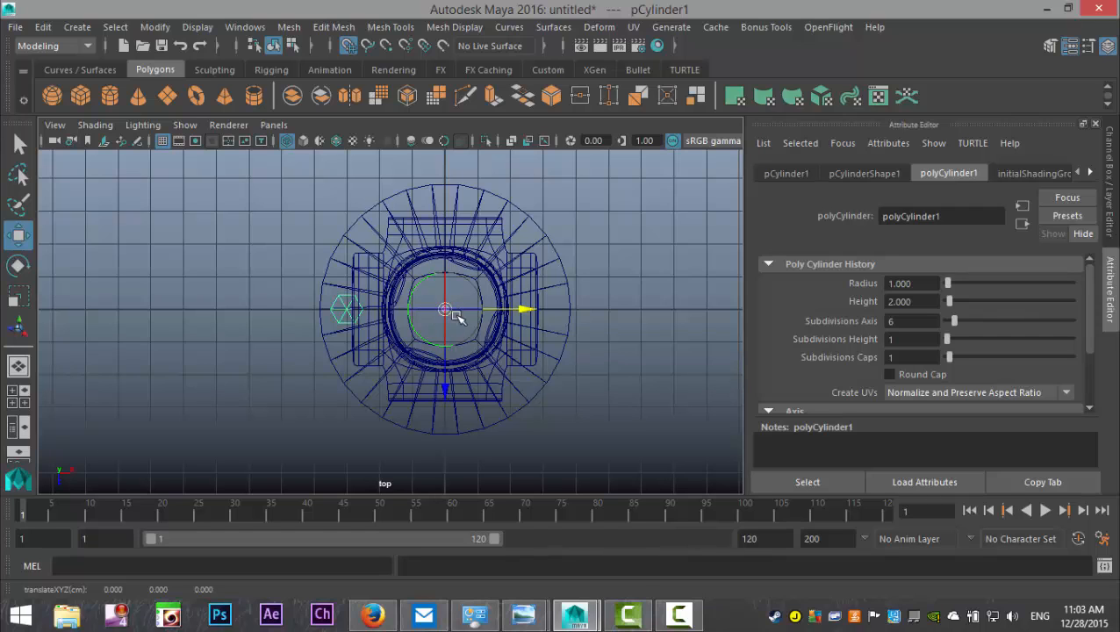
key("ctrl+d")
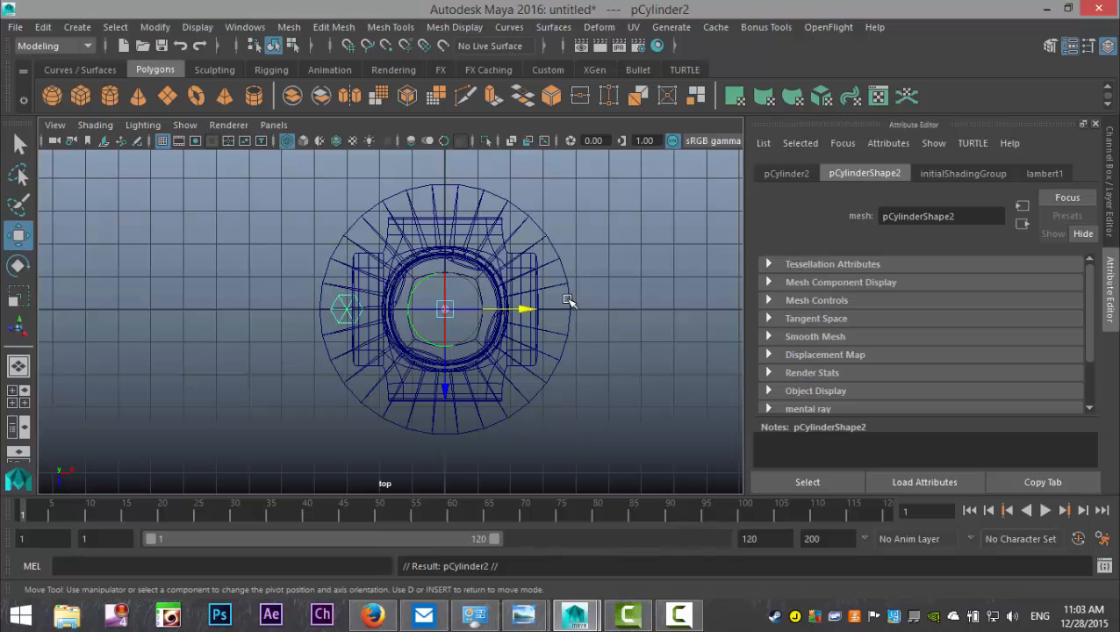
key("e")
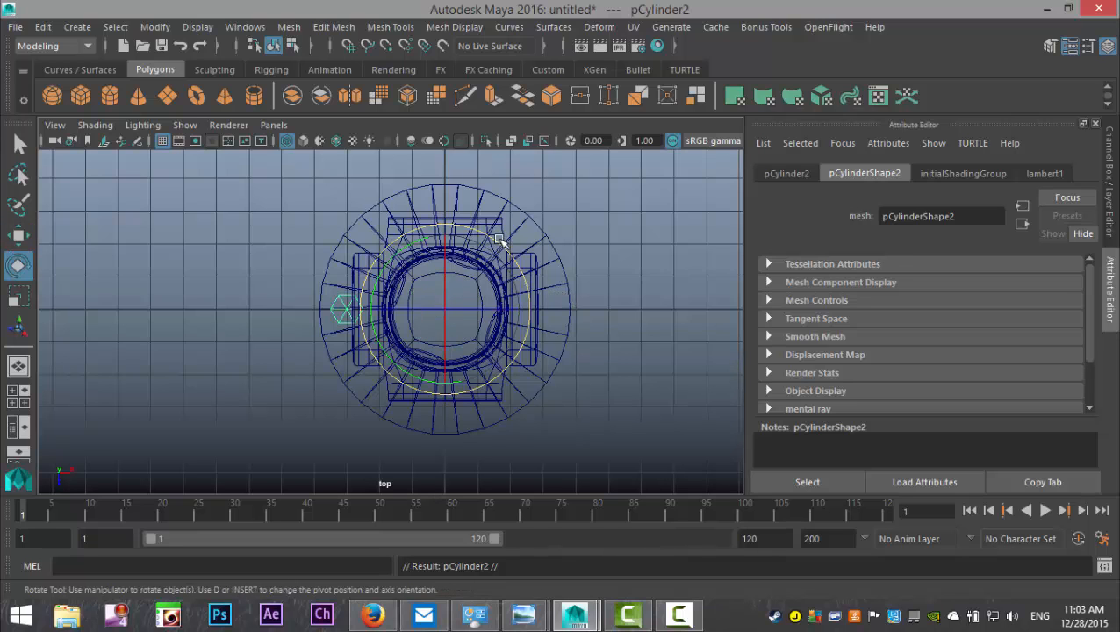
left_click_drag(477, 231, 535, 305)
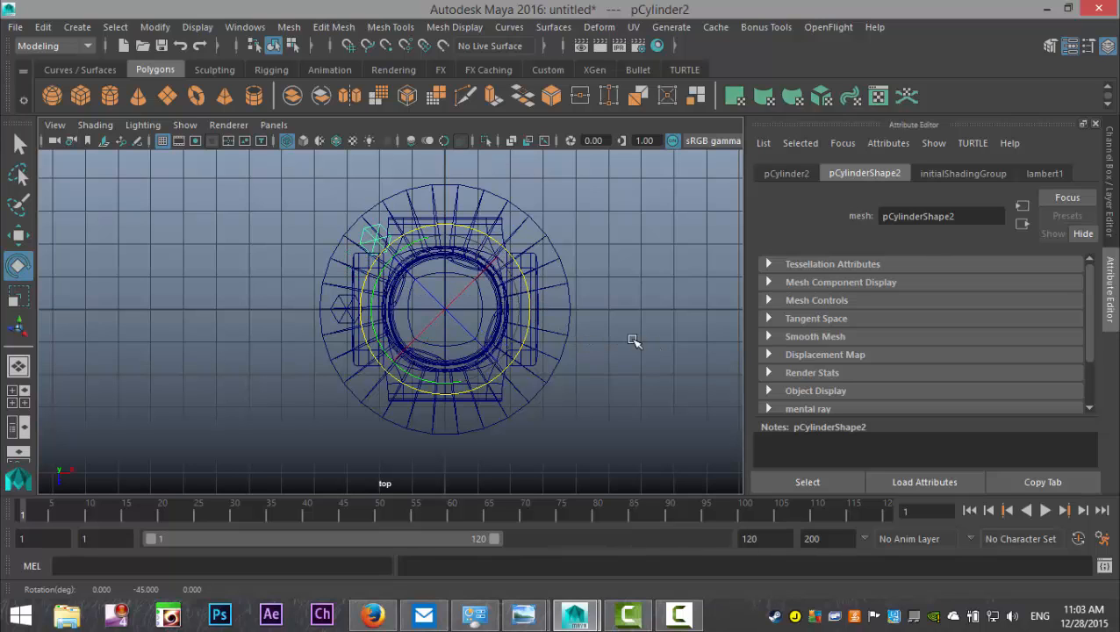
Step: Repeat the rotated duplication until eight bolt heads ring the flange, and check the ring in perspective
key("shift+d")
key("shift+d")
key("shift+d")
key("shift+d")
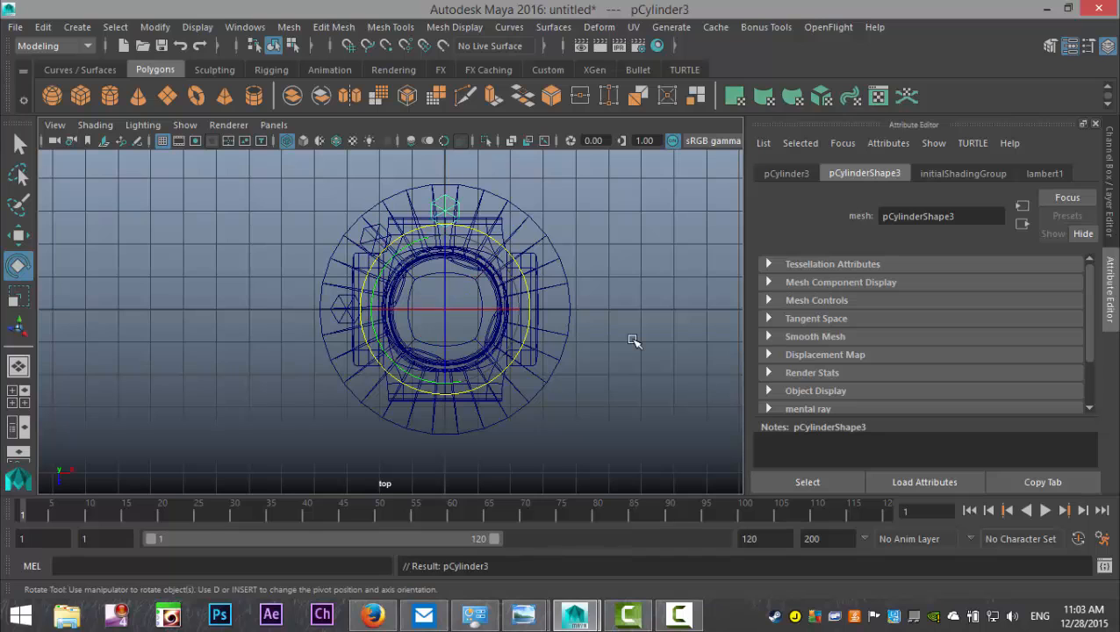
key("shift+d")
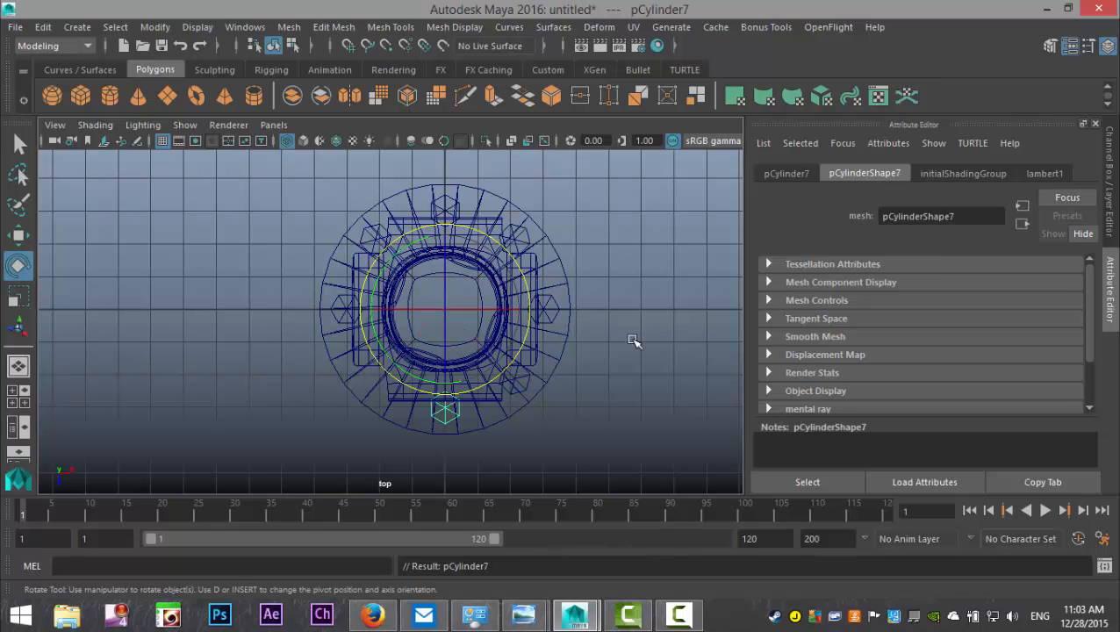
key("shift+d")
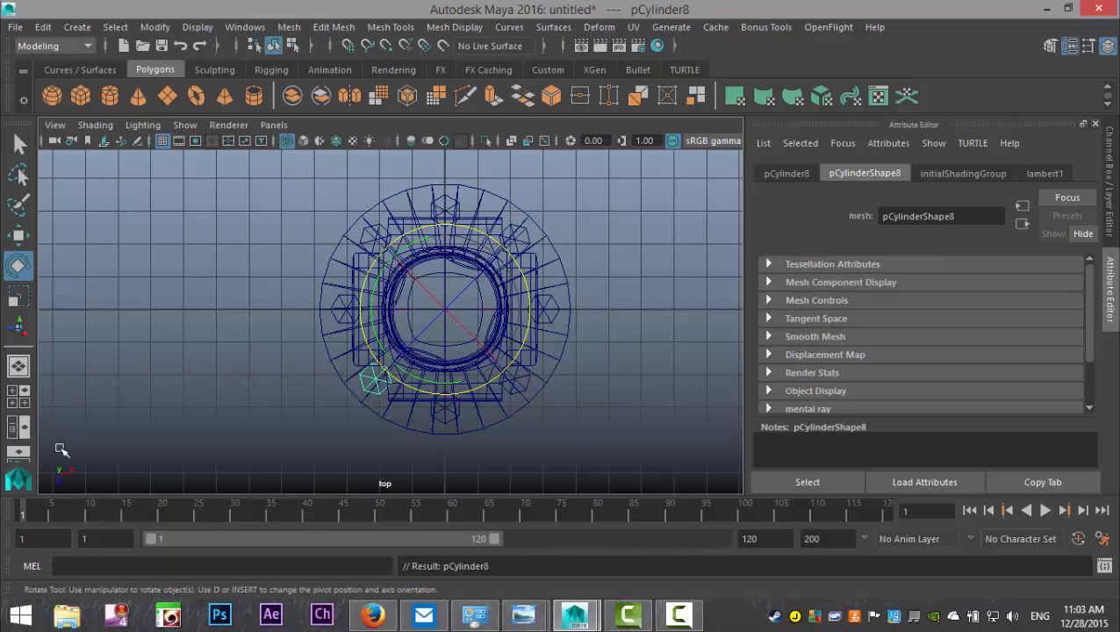
left_click(18, 396)
key("space")
left_click_drag(561, 389, 619, 358, "alt")
left_click(415, 479)
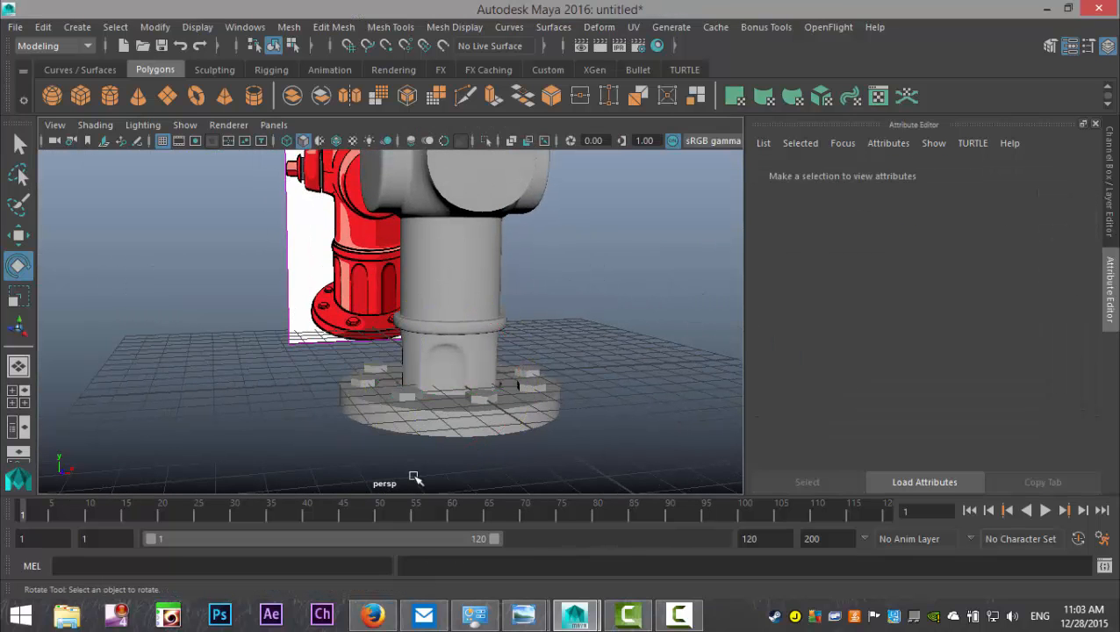
Step: Frame the base flange and its bolt heads closely in the side view
left_click(18, 396)
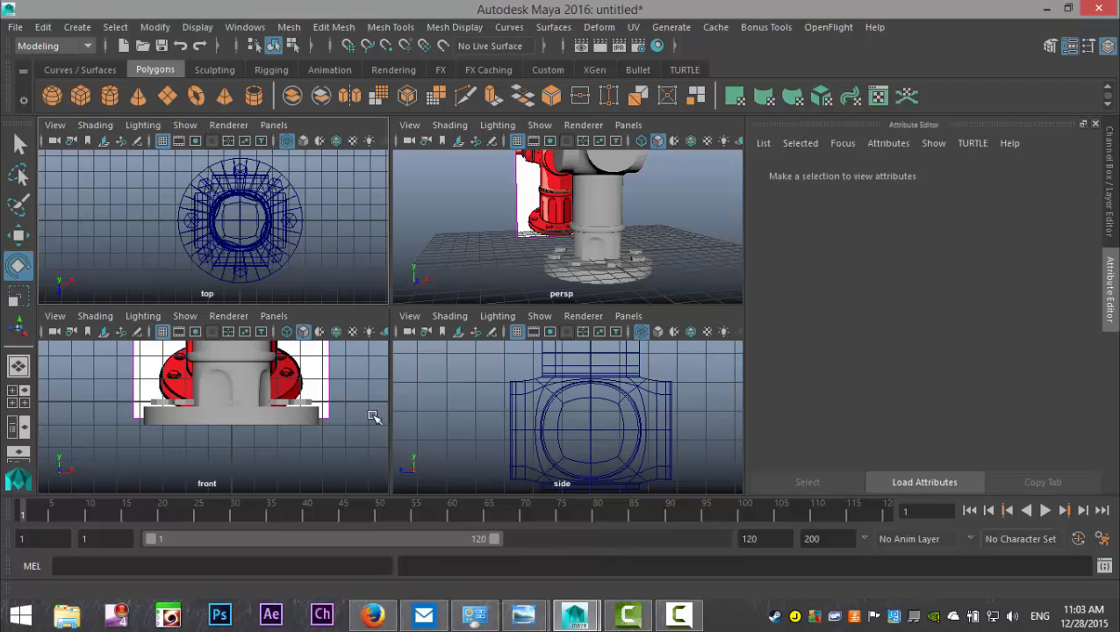
key("space")
scroll(531, 432, "down", 3)
middle_click_drag(522, 398, 534, 262, "alt")
scroll(538, 347, "up", 6)
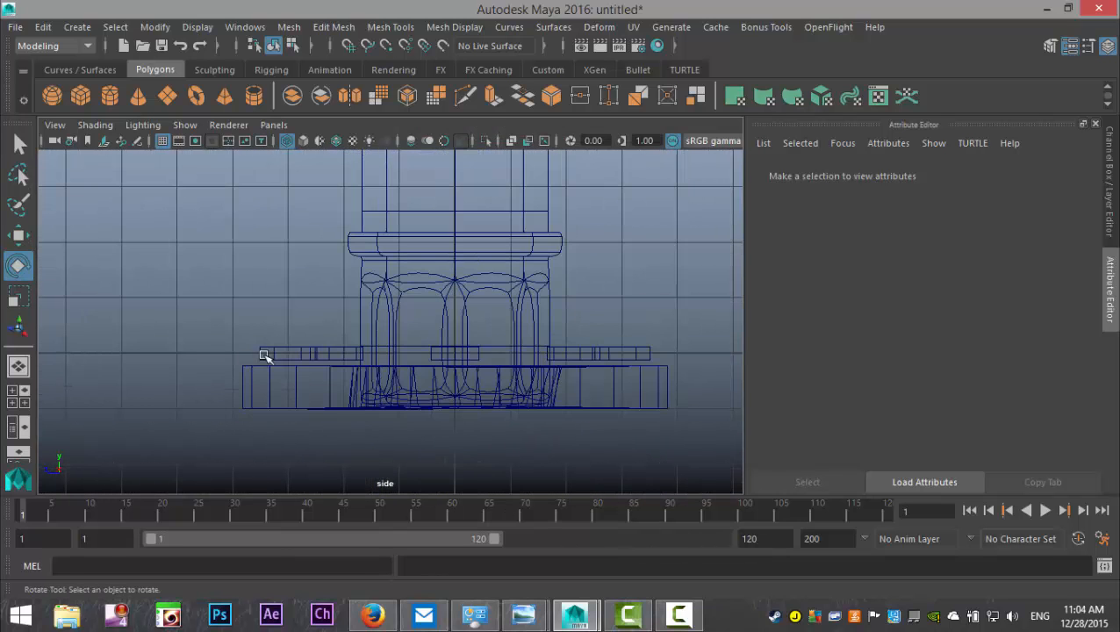
left_click_drag(255, 333, 342, 356)
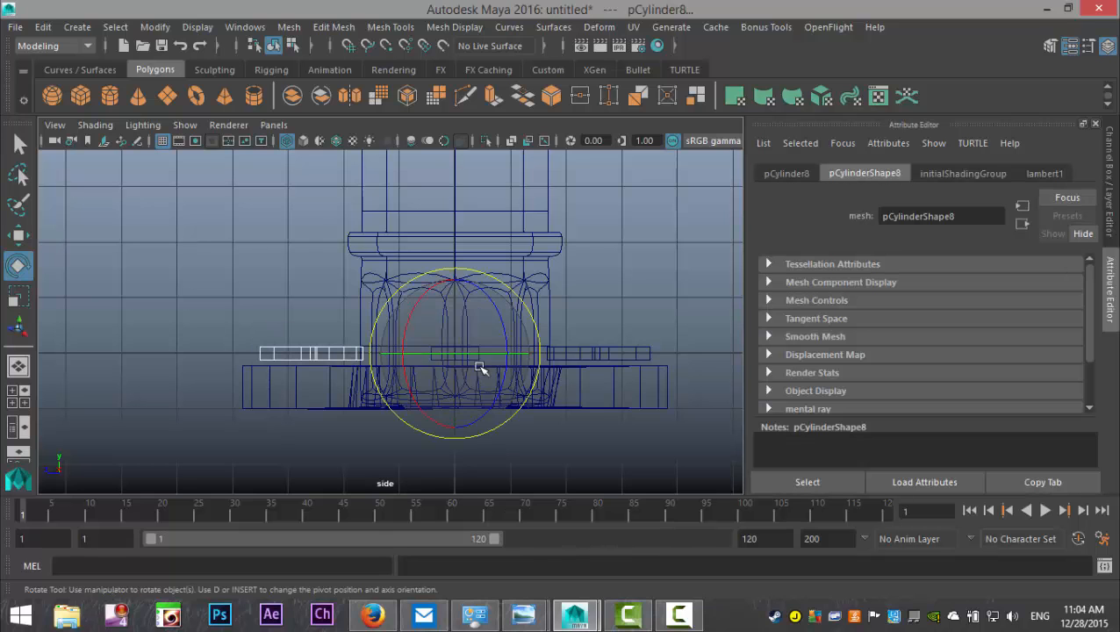
left_click_drag(575, 333, 640, 360, "shift")
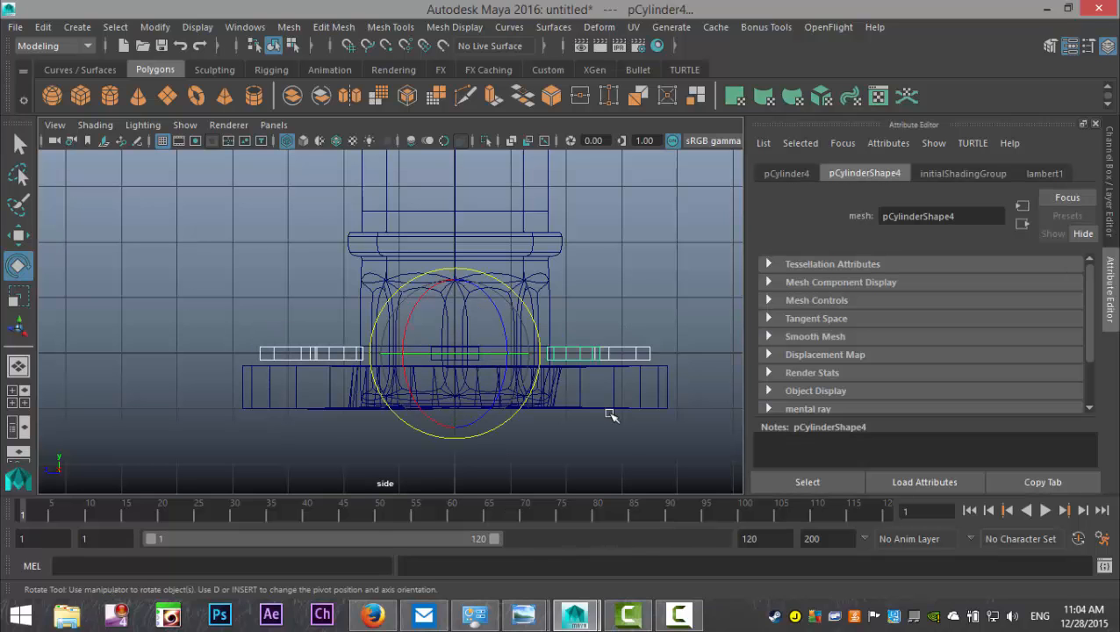
scroll(607, 420, "up", 3)
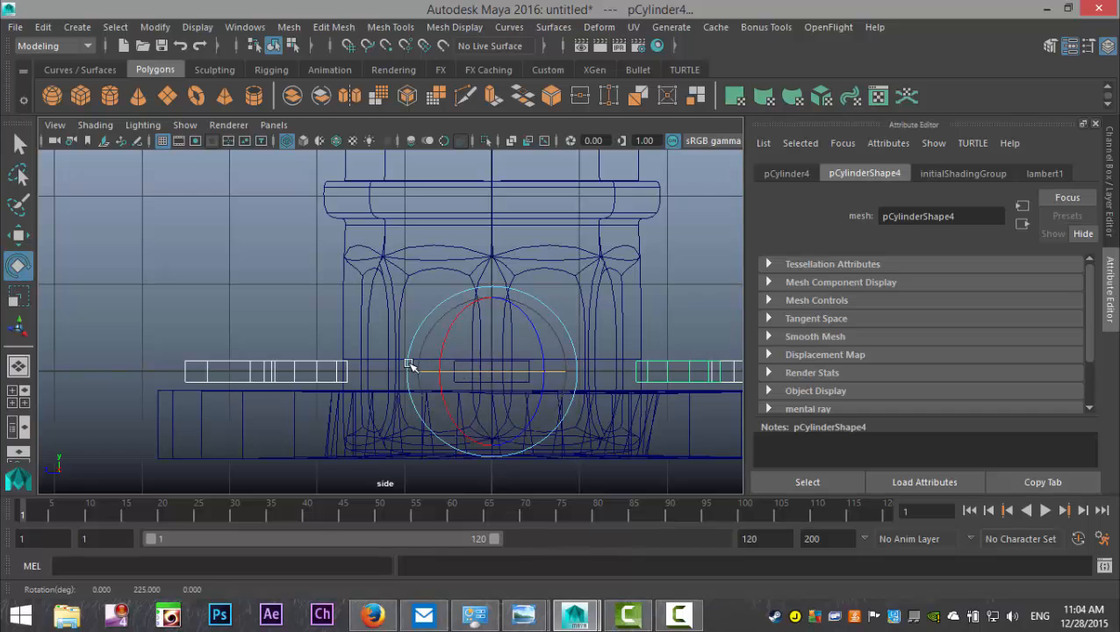
left_click(259, 275)
Step: Hide the hydrant body, select all eight bolt heads and lower them to about -0.099 in Y onto the flange
scroll(303, 334, "down", 5)
scroll(392, 292, "up", 2)
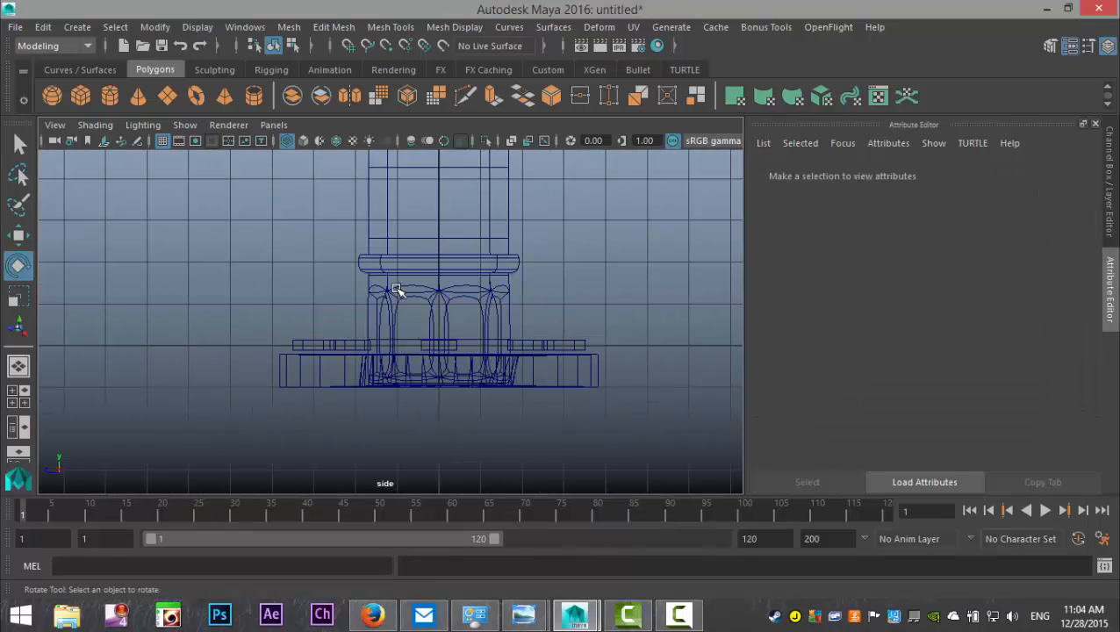
left_click(402, 290)
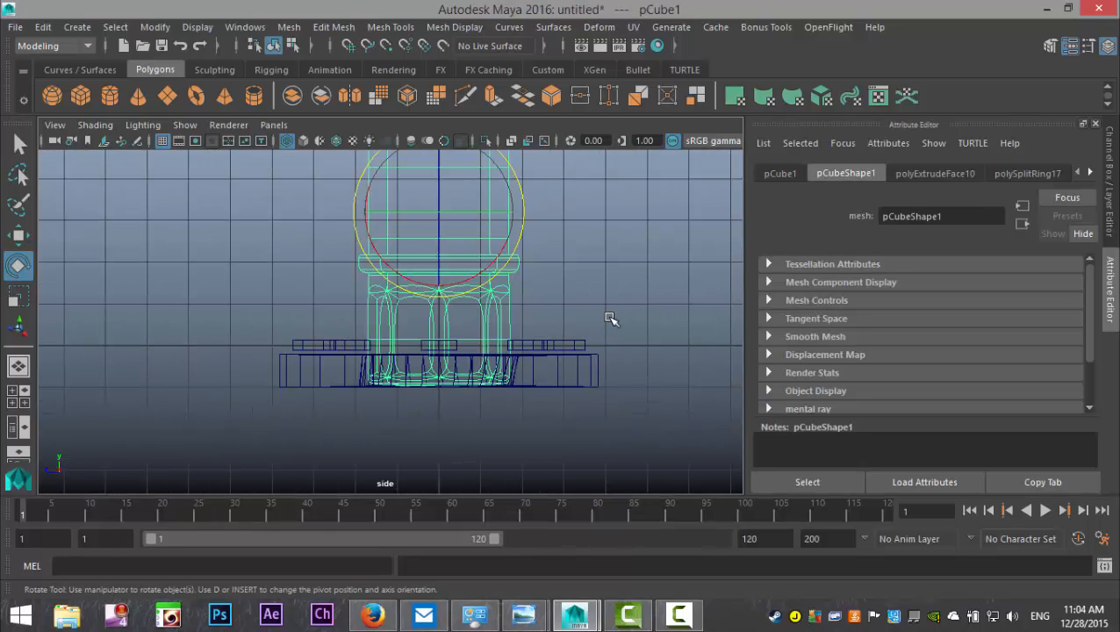
key("ctrl+h")
left_click_drag(260, 318, 629, 348)
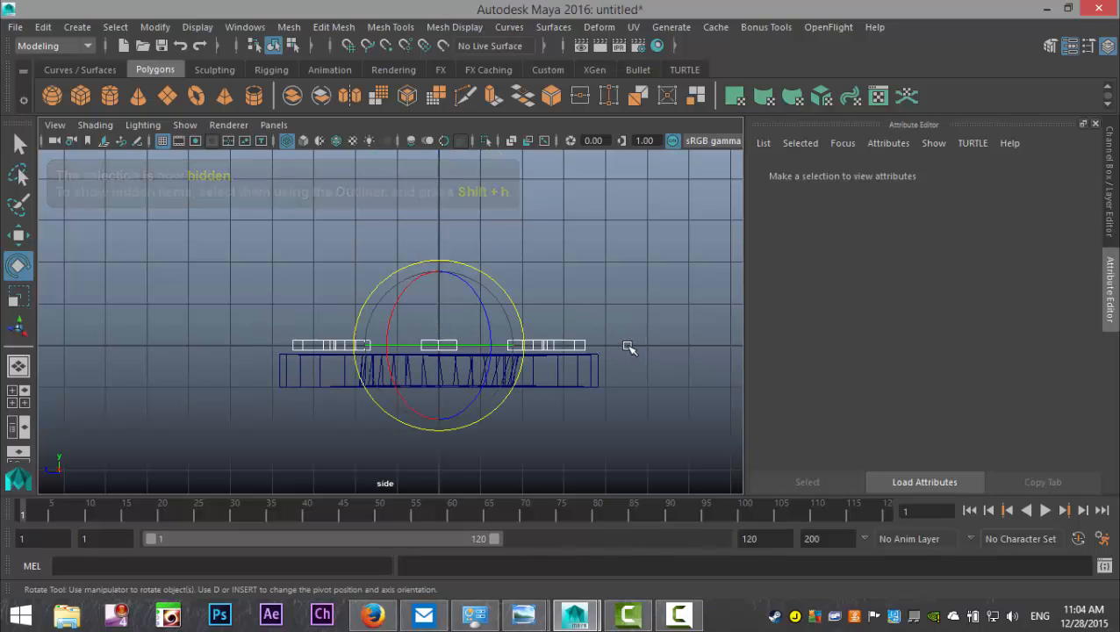
key("w")
left_click_drag(441, 268, 441, 270)
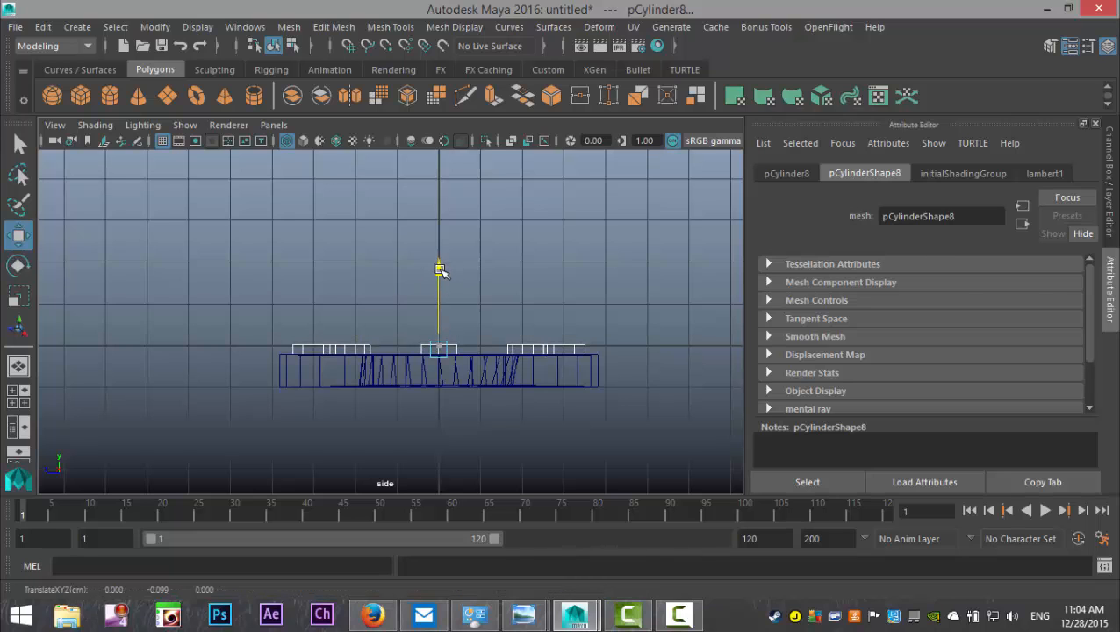
Step: Show all hidden objects to bring back the hydrant body
left_click(197, 28)
mouse_move(254, 146)
left_click(394, 210)
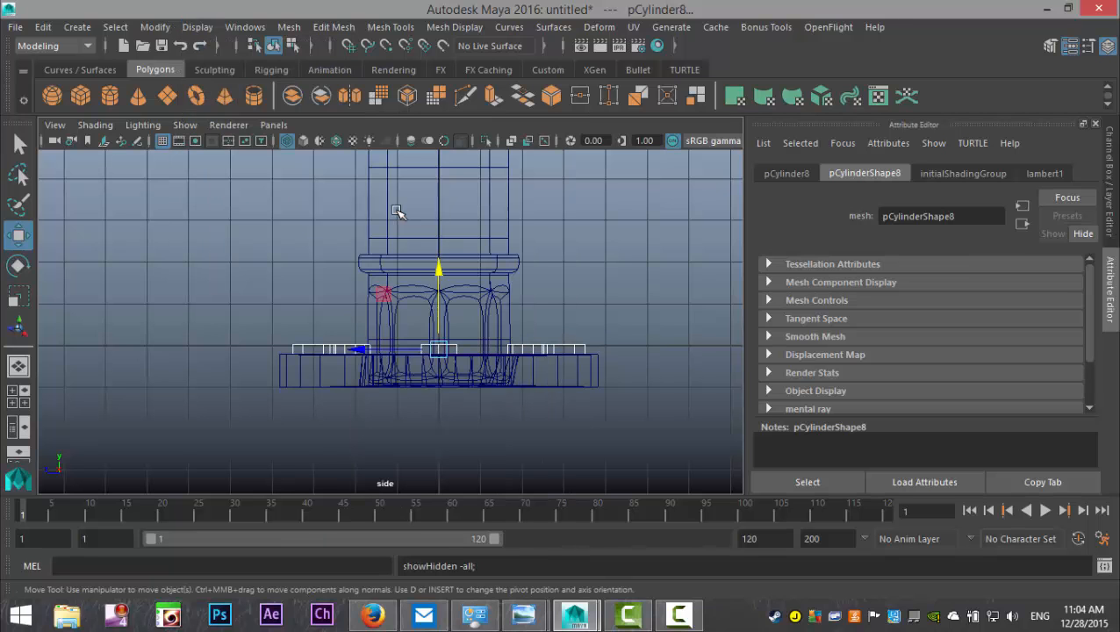
Step: Select the base flange with all its bolt heads in perspective and group them
left_click(12, 396)
key("space")
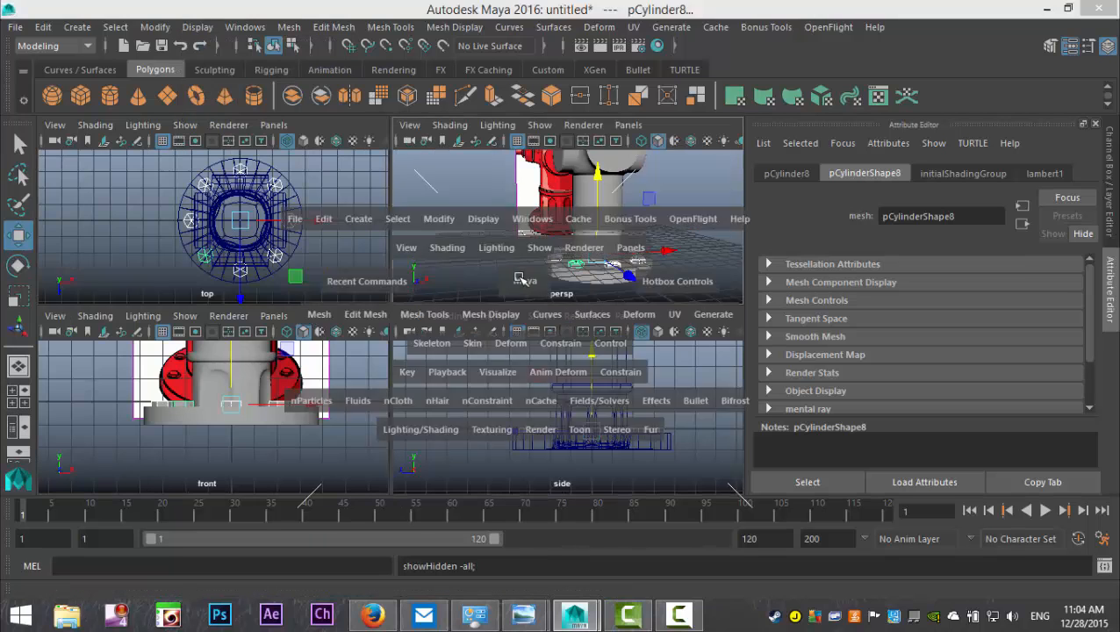
left_click(646, 339)
mouse_move(573, 327)
left_mouse_down("alt")
mouse_move(575, 357)
mouse_move(607, 325)
mouse_move(580, 310)
mouse_move(589, 289)
mouse_move(569, 325)
mouse_move(584, 305)
mouse_move(575, 337)
left_mouse_up("alt")
left_click_drag(267, 315, 618, 470)
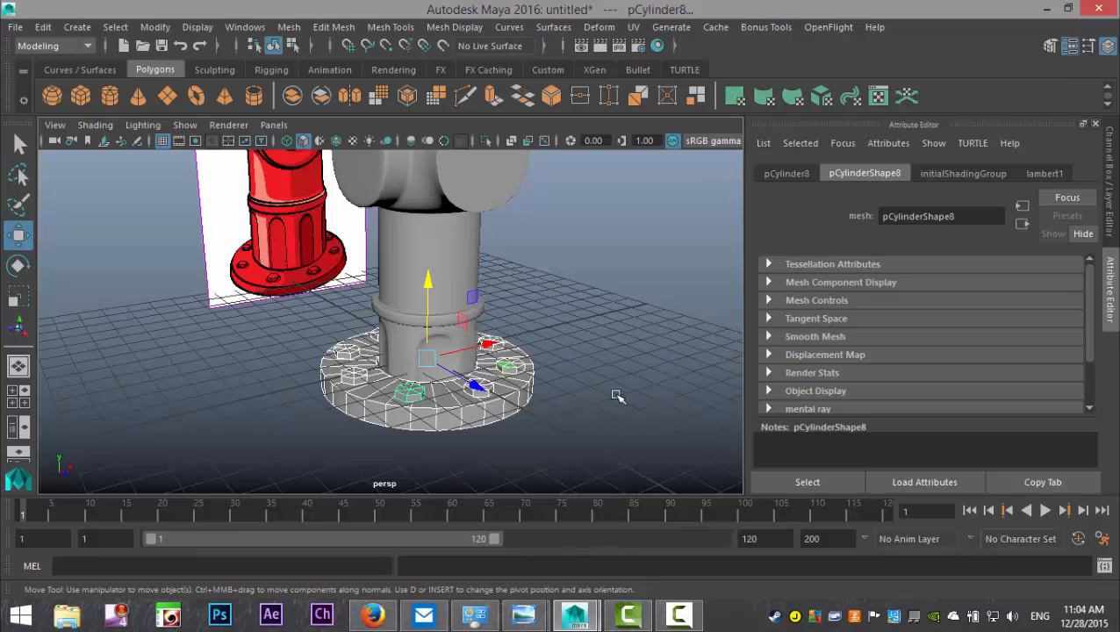
key("ctrl+g")
Step: Duplicate the flange group and raise the copy to about 10.789 in Y at the hydrant's top
right_click_drag(619, 392, 541, 353, "alt")
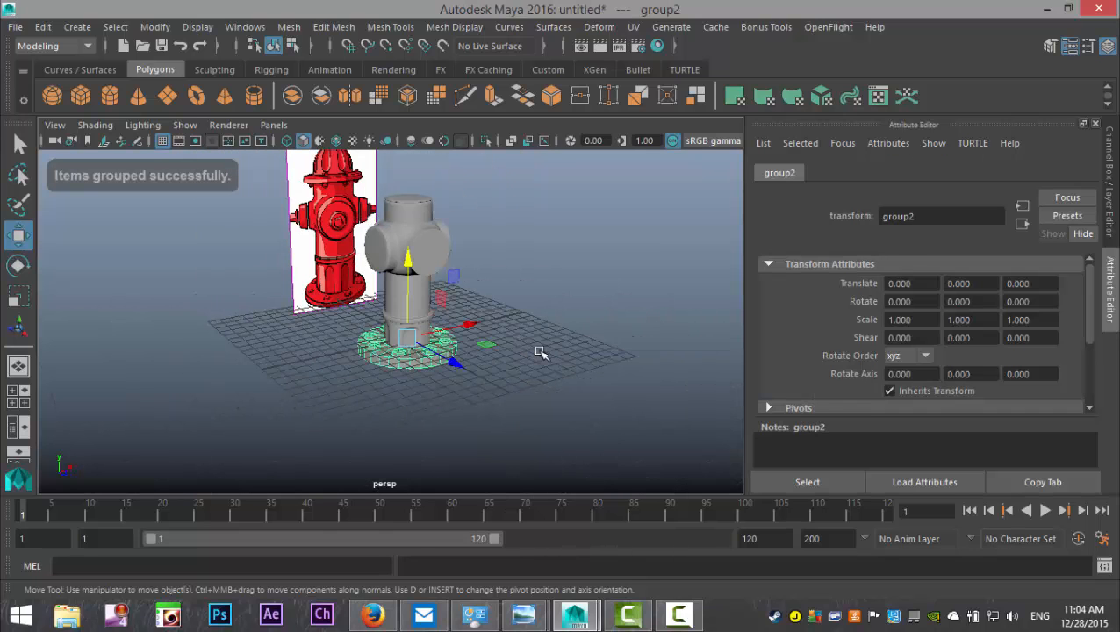
left_click_drag(408, 256, 413, 108)
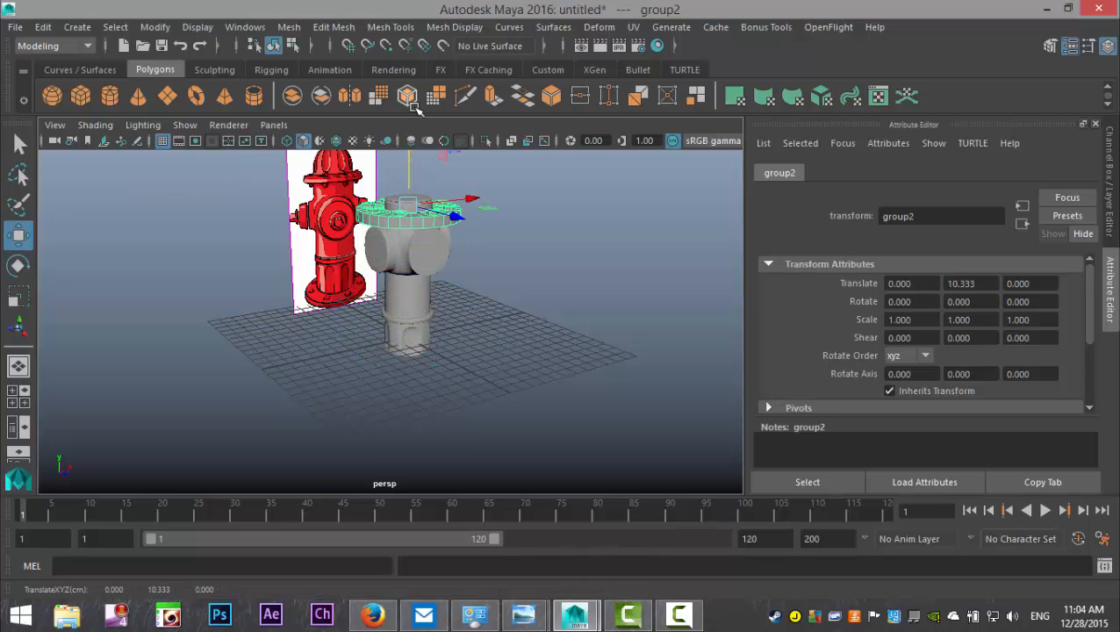
key("ctrl+z")
key("ctrl+g")
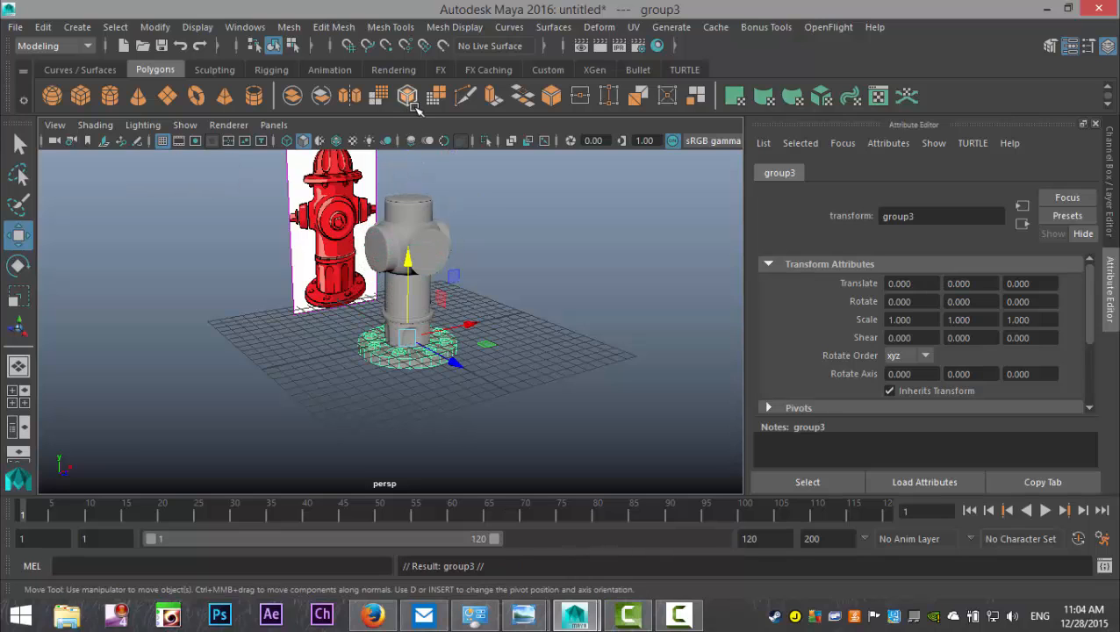
left_click_drag(409, 260, 410, 109)
key("f")
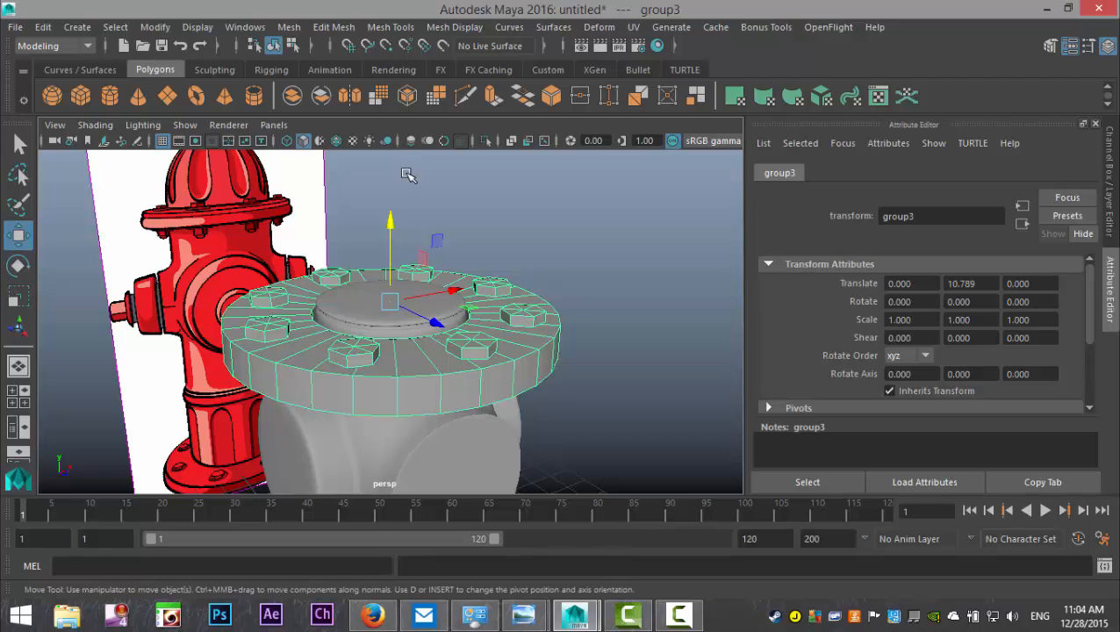
Step: Scale the upper flange group down to about 0.744 overall and flatten its Y scale to about 0.348
left_click_drag(463, 292, 461, 323, "alt")
key("r")
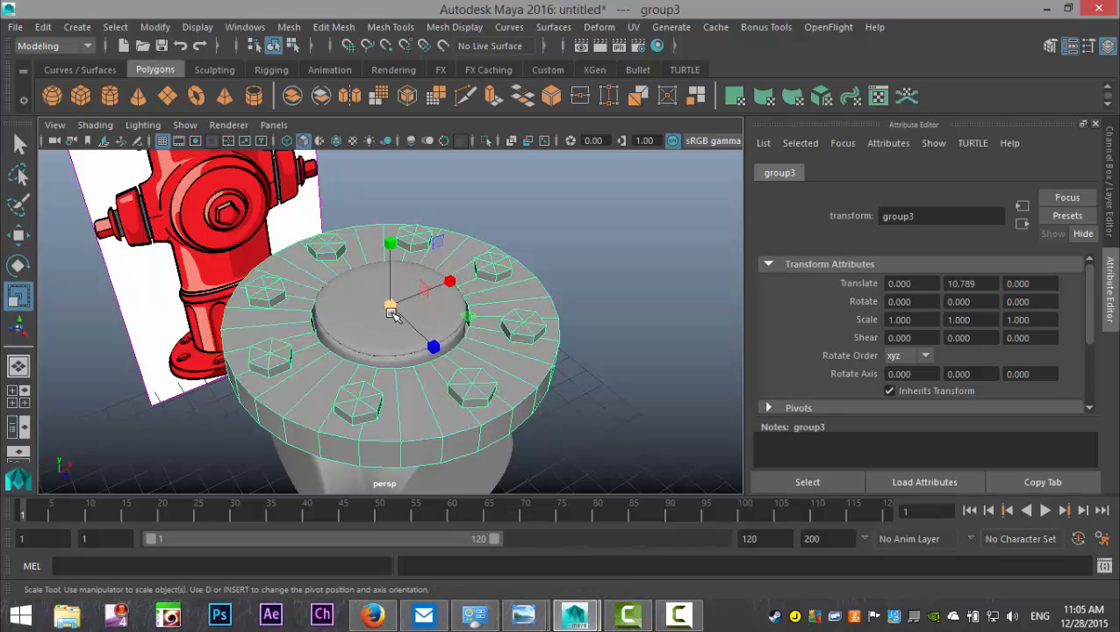
left_click_drag(387, 304, 336, 301)
left_click_drag(390, 244, 390, 279)
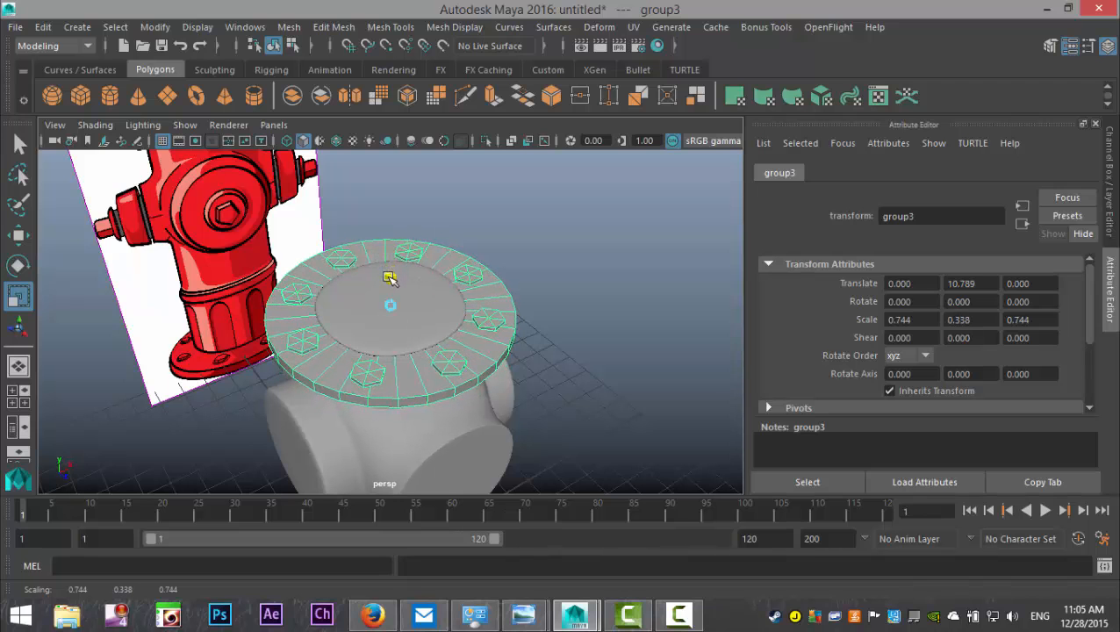
left_click_drag(434, 333, 395, 316, "alt")
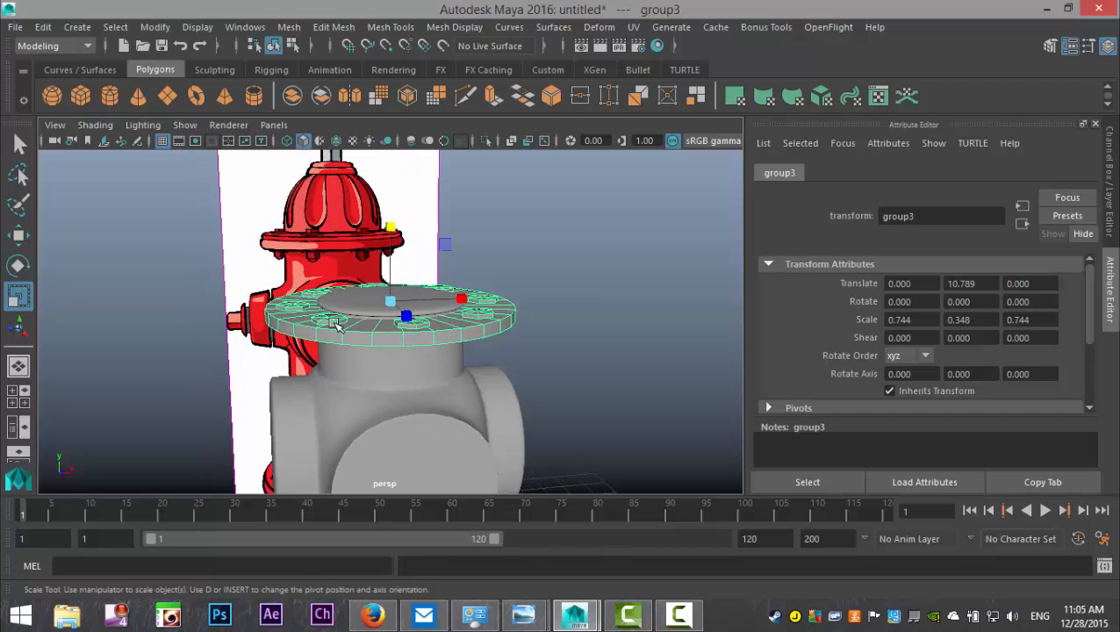
Step: Raise the upper flange group to about 11.111 in Y to match the reference rim in the front view
left_click(38, 391)
key("space")
middle_click_drag(450, 262, 457, 351, "alt")
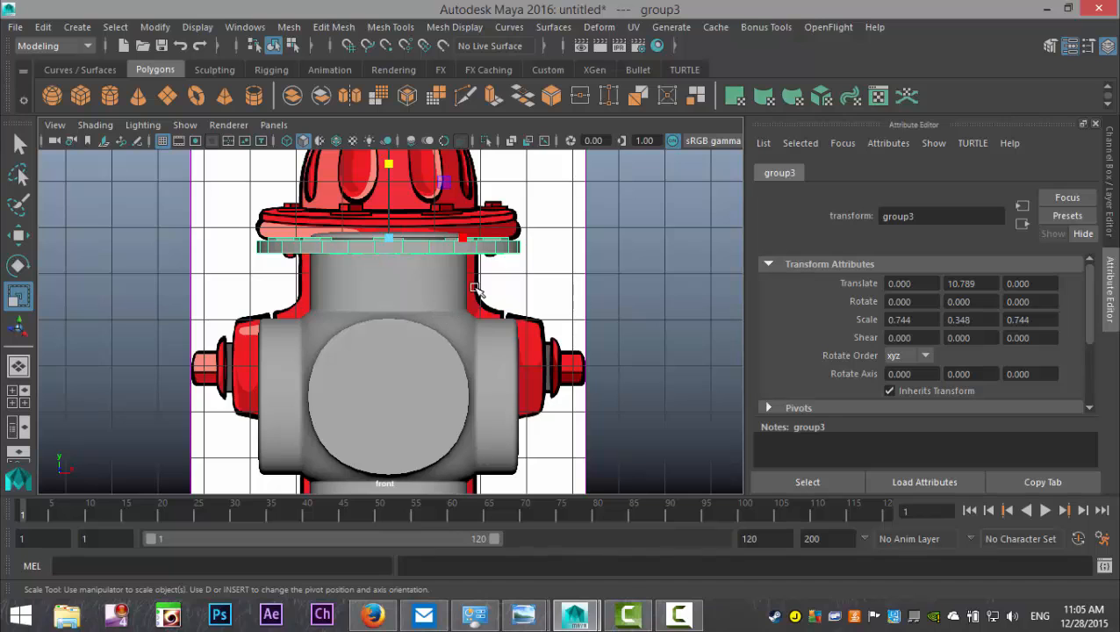
key("w")
left_click_drag(398, 175, 396, 146)
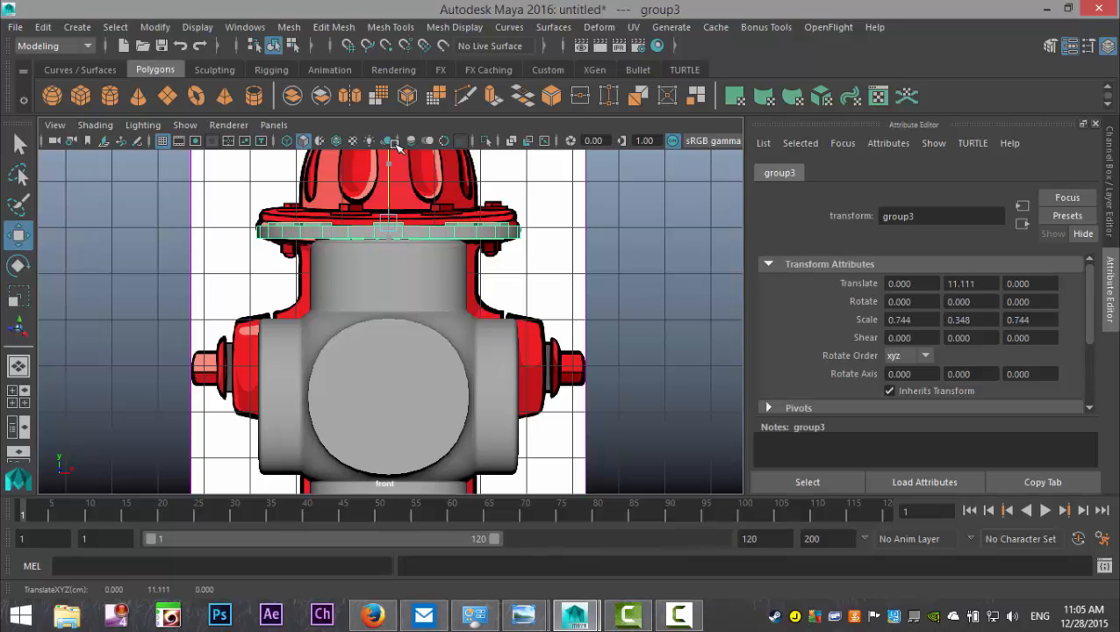
Step: Select the upper flange's eight bolt heads and increase their height scale to about 0.315
left_click(18, 393)
key("space")
scroll(526, 338, "up", 1)
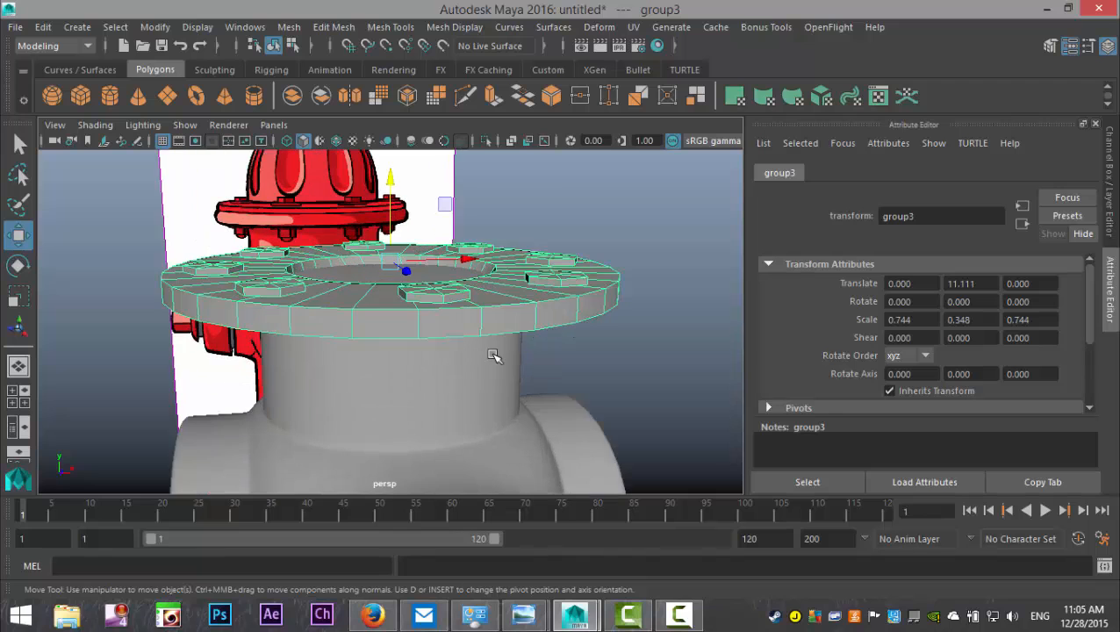
scroll(510, 383, "up", 2)
left_click(479, 333)
key("shift+d")
key("shift+d")
key("shift+d")
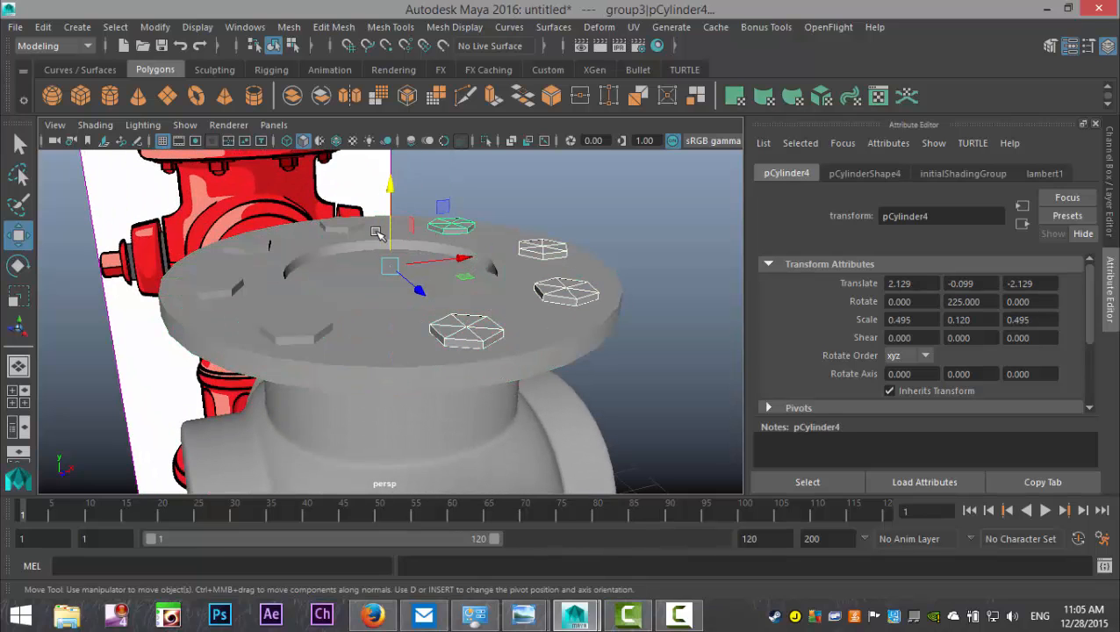
key("shift+d")
key("shift+d")
key("shift+d")
key("shift+d")
key("r")
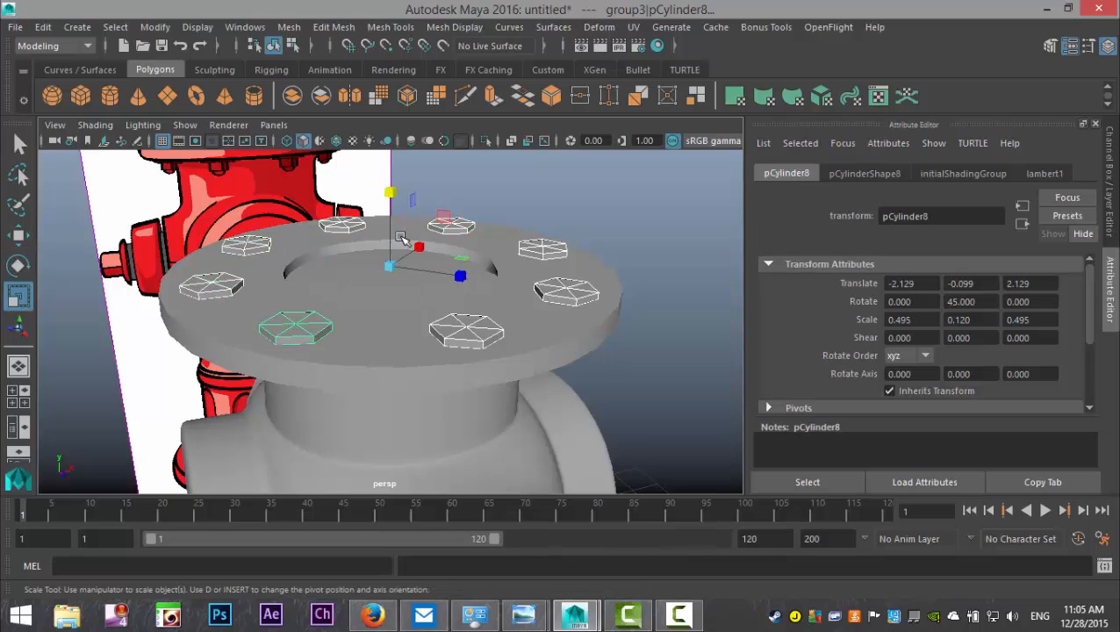
left_click_drag(390, 198, 416, 58)
left_click_drag(419, 350, 399, 391, "alt")
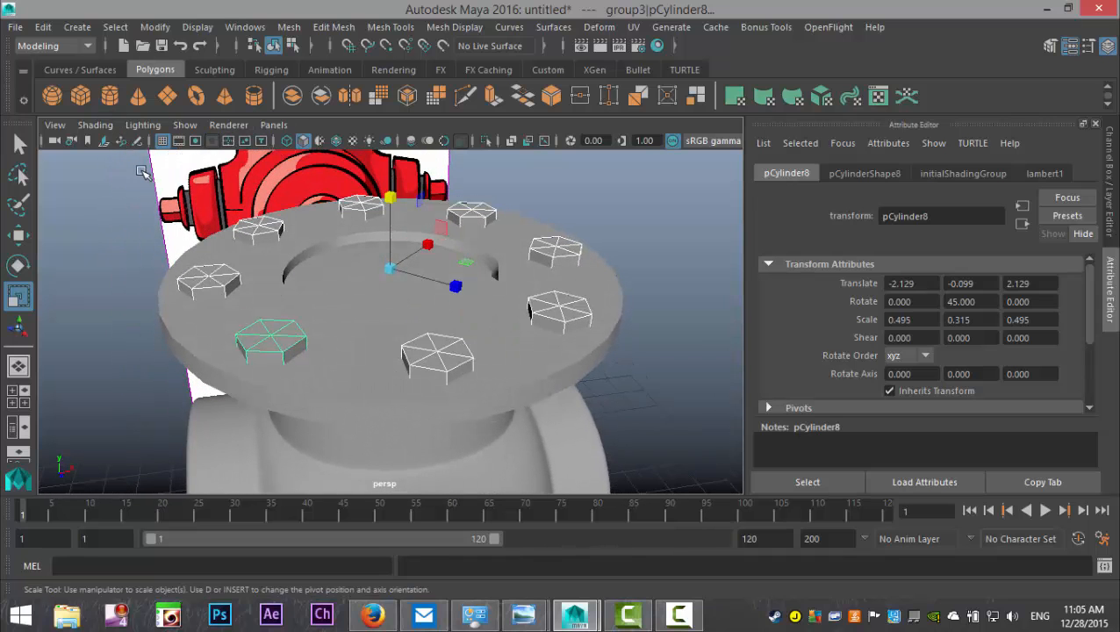
Step: Create a polygon pipe and raise it to about 12.874 in Y, above the upper flange
left_click(254, 96)
scroll(387, 285, "down", 5)
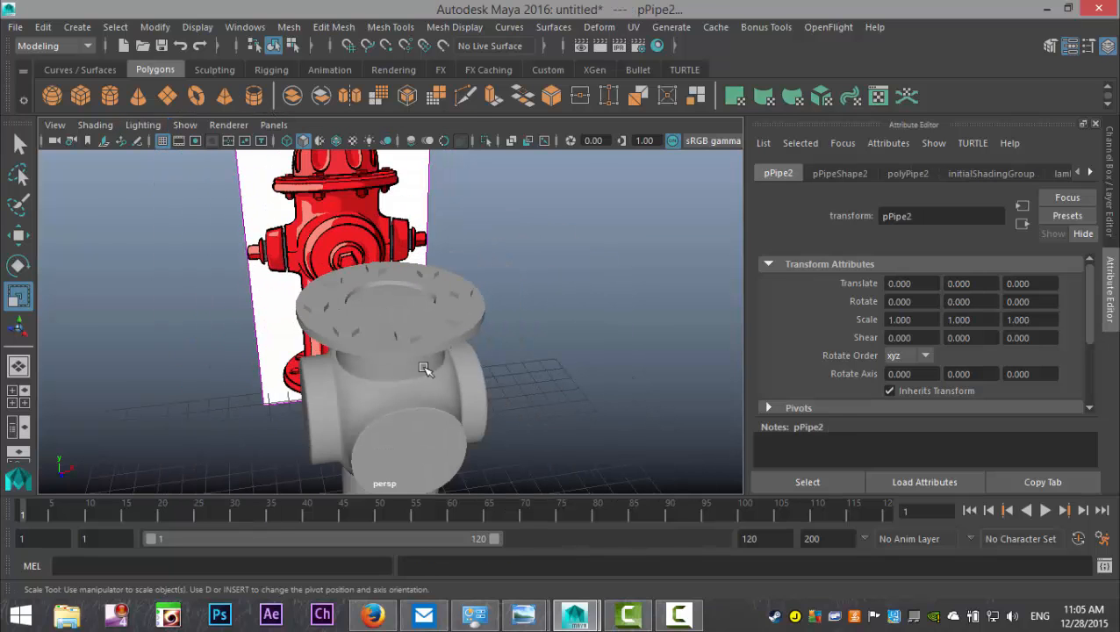
key("w")
scroll(413, 329, "down", 5)
left_click_drag(391, 336, 400, 215)
Step: Flatten the pipe's Y scale to about 0.029 and set its Subdivisions Axis to 30
key("f")
key("r")
left_click_drag(391, 253, 410, 317)
left_click(908, 174)
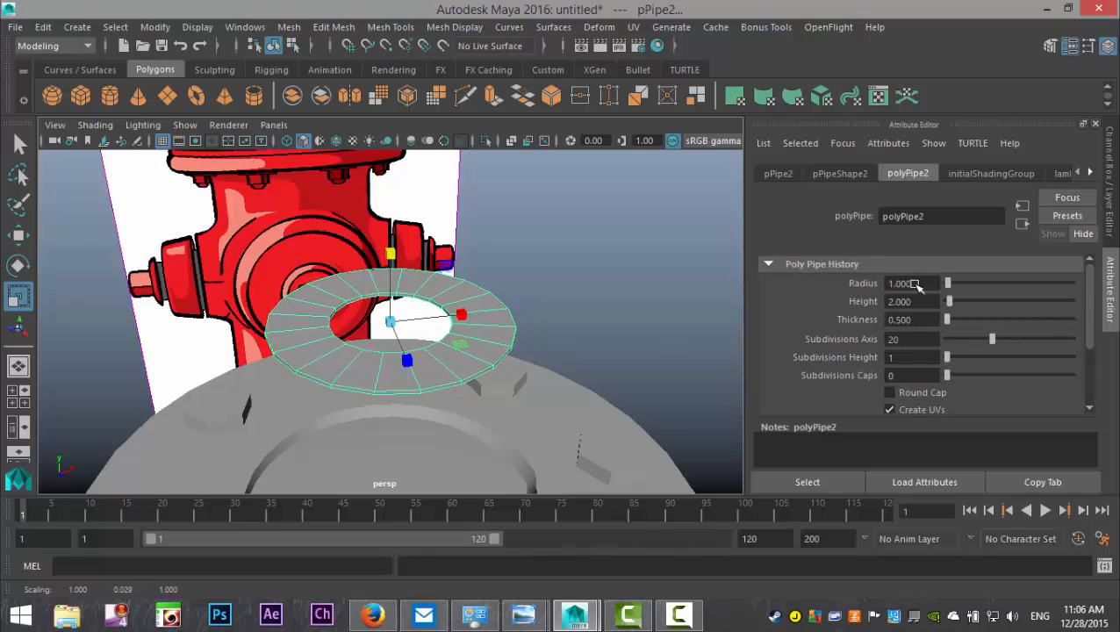
key("Return")
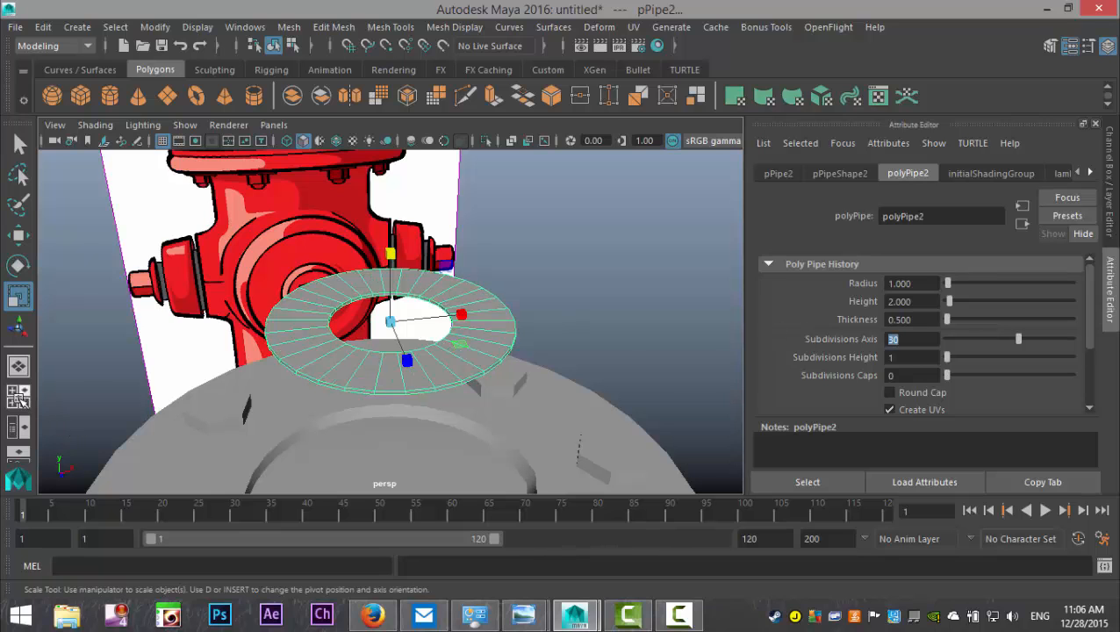
Step: Move the flat ring in the top view and snap it to the centre of the base flange bolt at X -3.011, Z 0
key("space")
key("space")
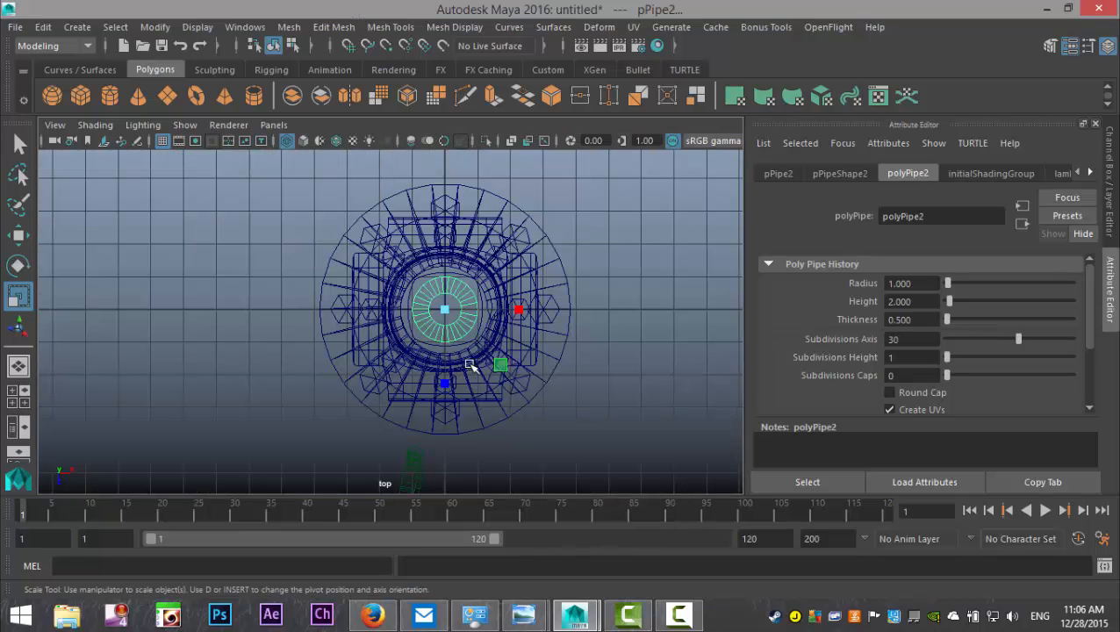
key("w")
left_click_drag(517, 319, 427, 320)
key("f")
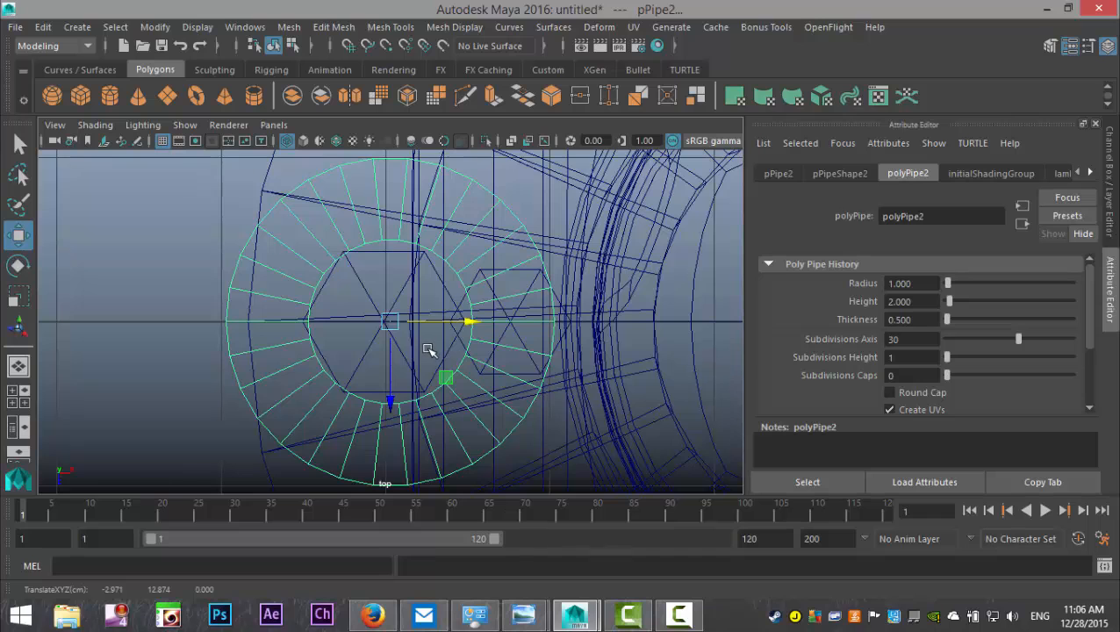
key("v")
left_click_drag(391, 322, 385, 323)
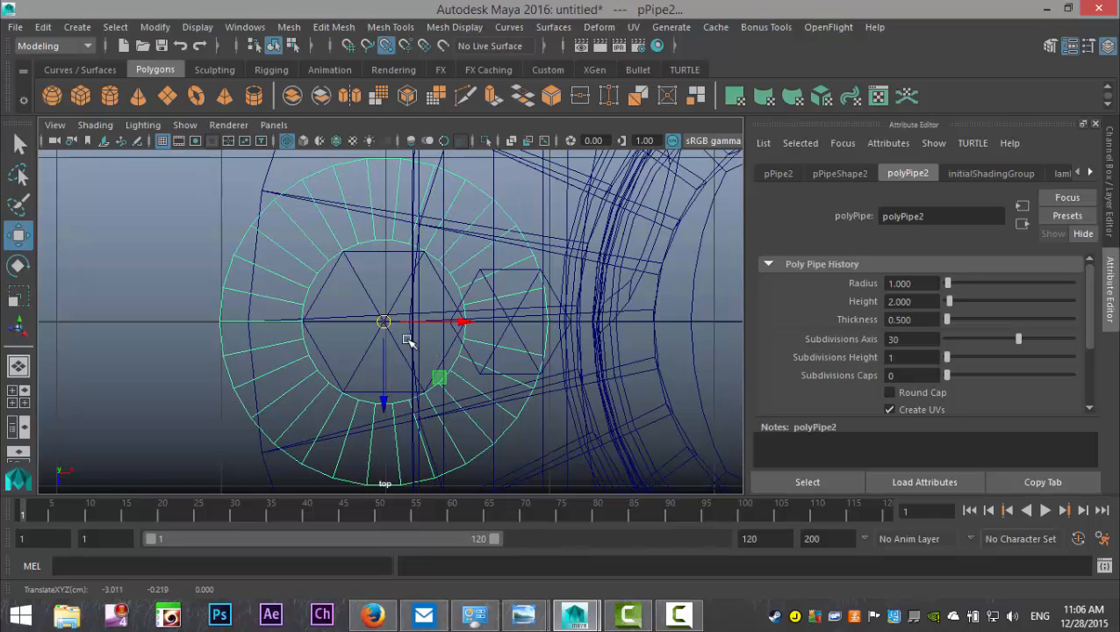
Step: Scale the ring uniformly to about 0.553 and raise it to about -0.208 in Y to form a washer on the base flange
key("r")
left_click_drag(383, 322, 279, 342)
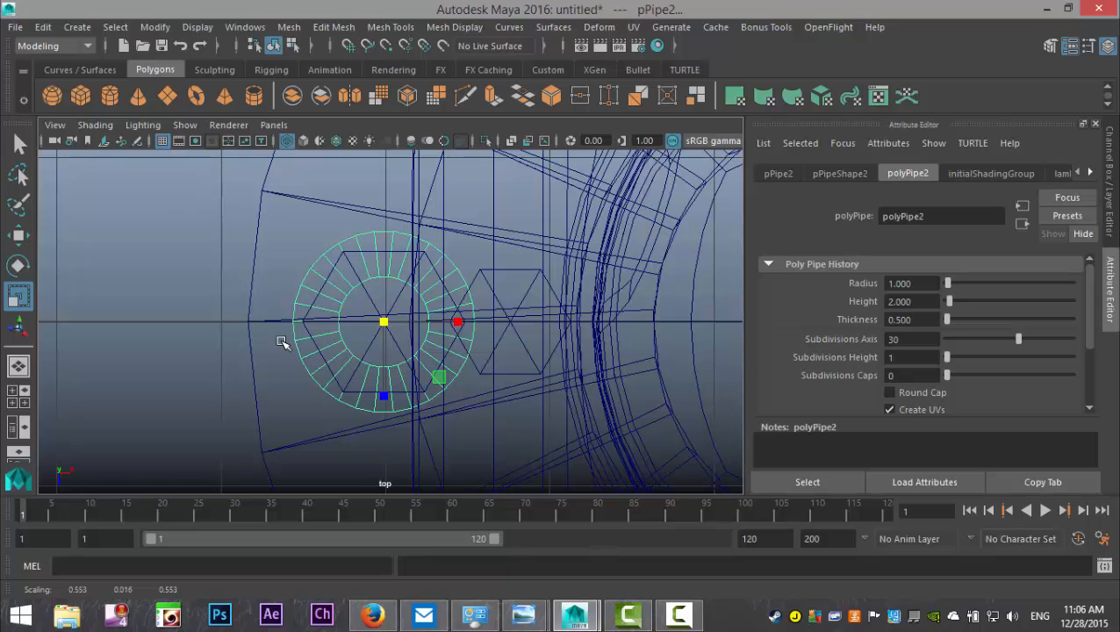
left_click(19, 396)
key("space")
key("f")
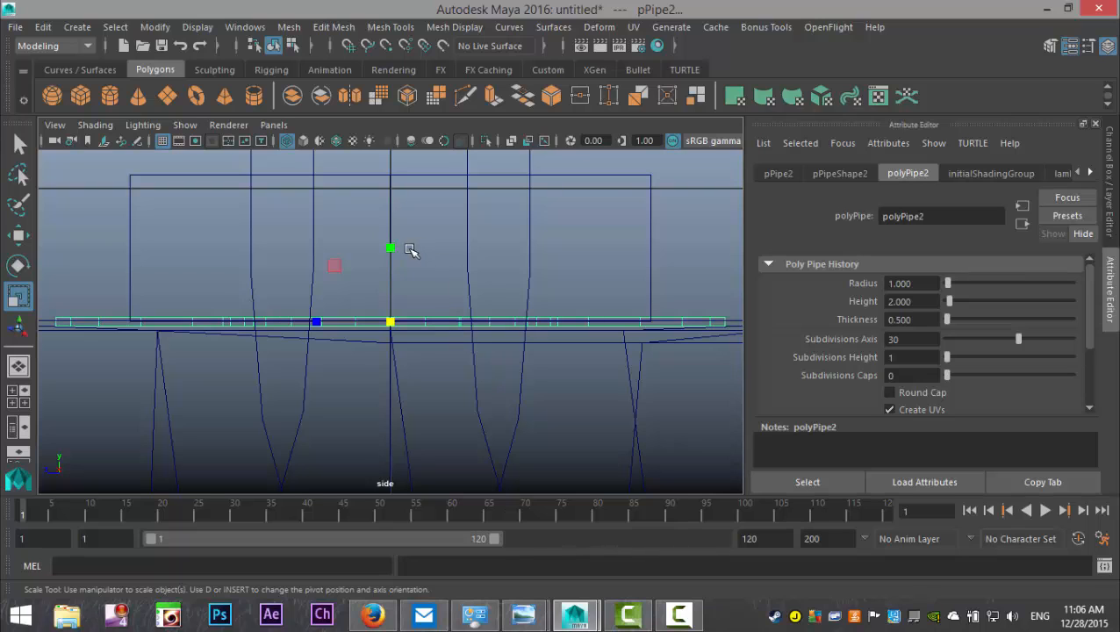
key("w")
left_click_drag(391, 243, 390, 234)
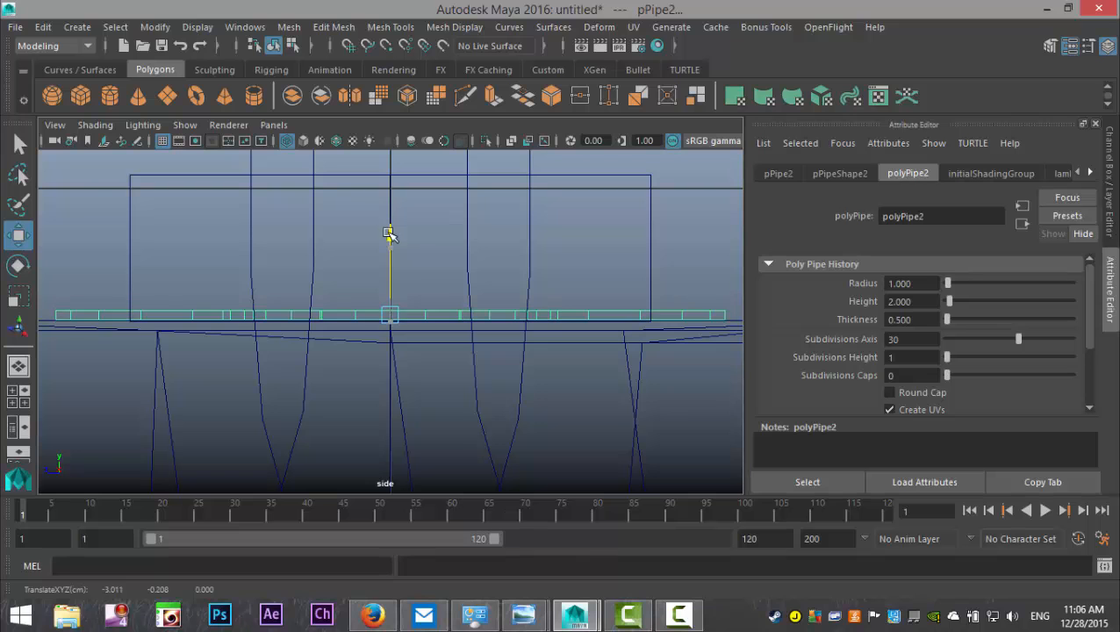
Step: Duplicate the washer and snap the copy to the neighbouring base bolt at X -2.129, Z -2.129 in the top view
key("space")
key("space")
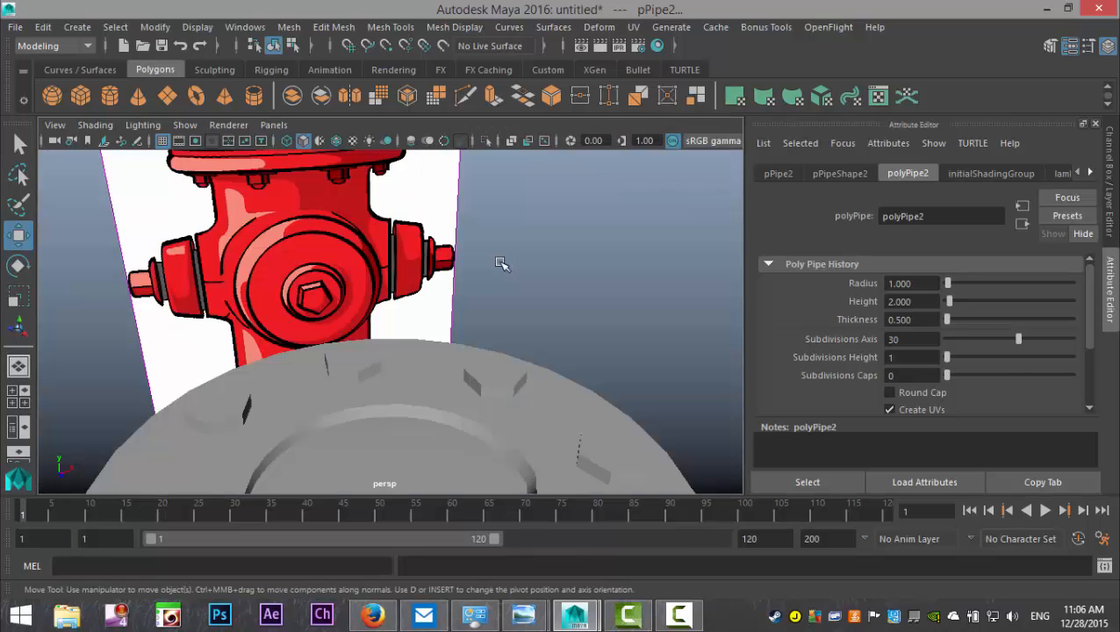
key("f")
left_click_drag(491, 314, 387, 398, "alt")
left_click(19, 396)
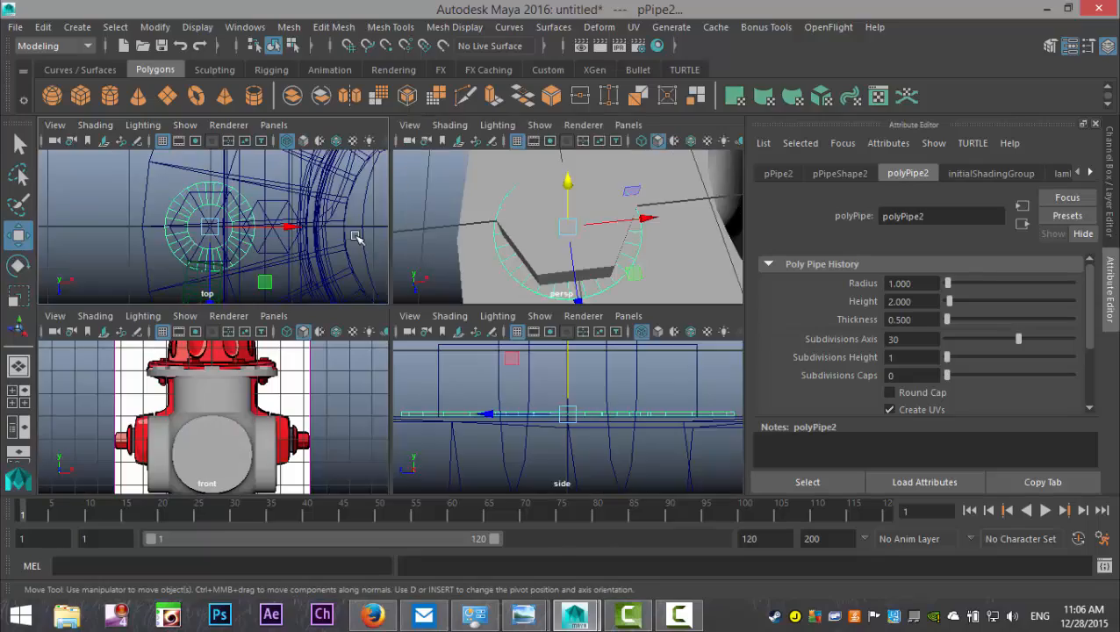
key("space")
scroll(509, 309, "up", 4)
scroll(513, 312, "up", 5)
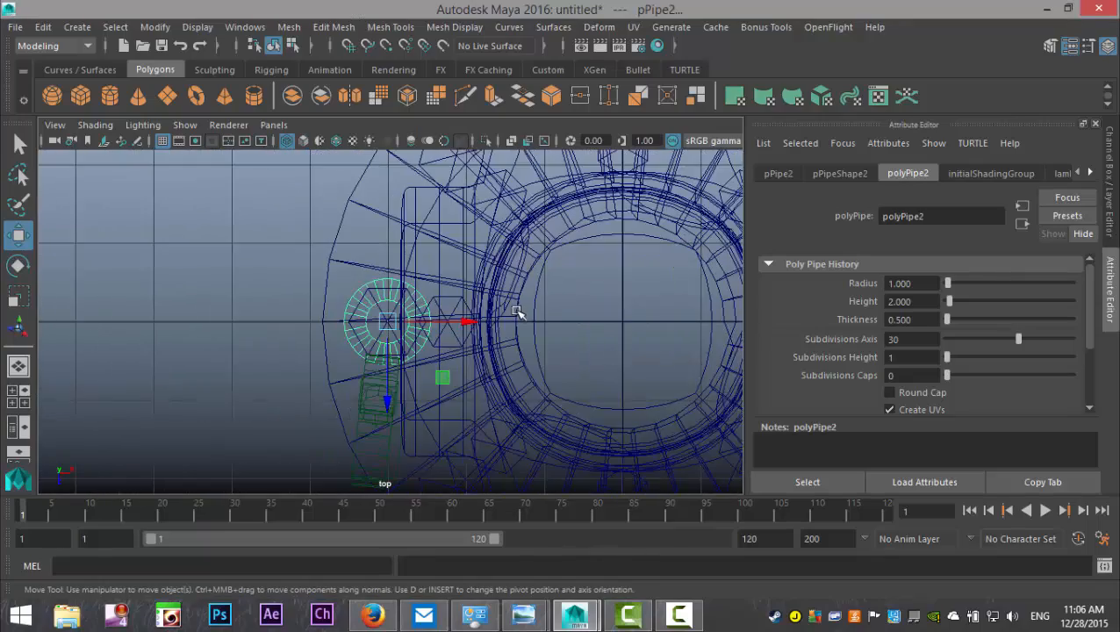
middle_click_drag(369, 397, 367, 377, "alt")
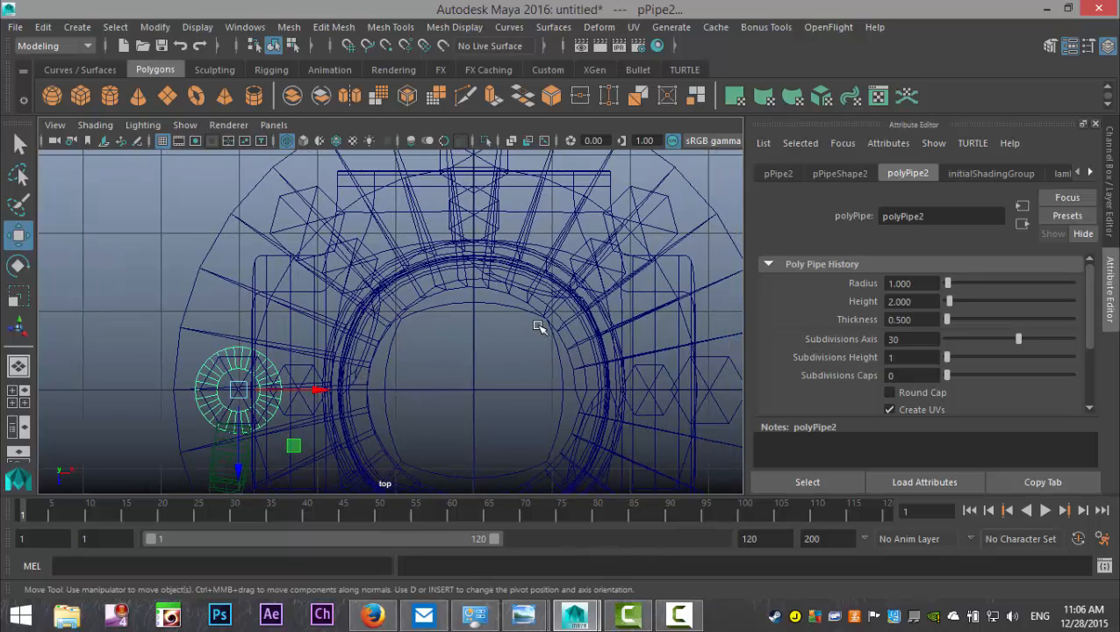
key("ctrl+d")
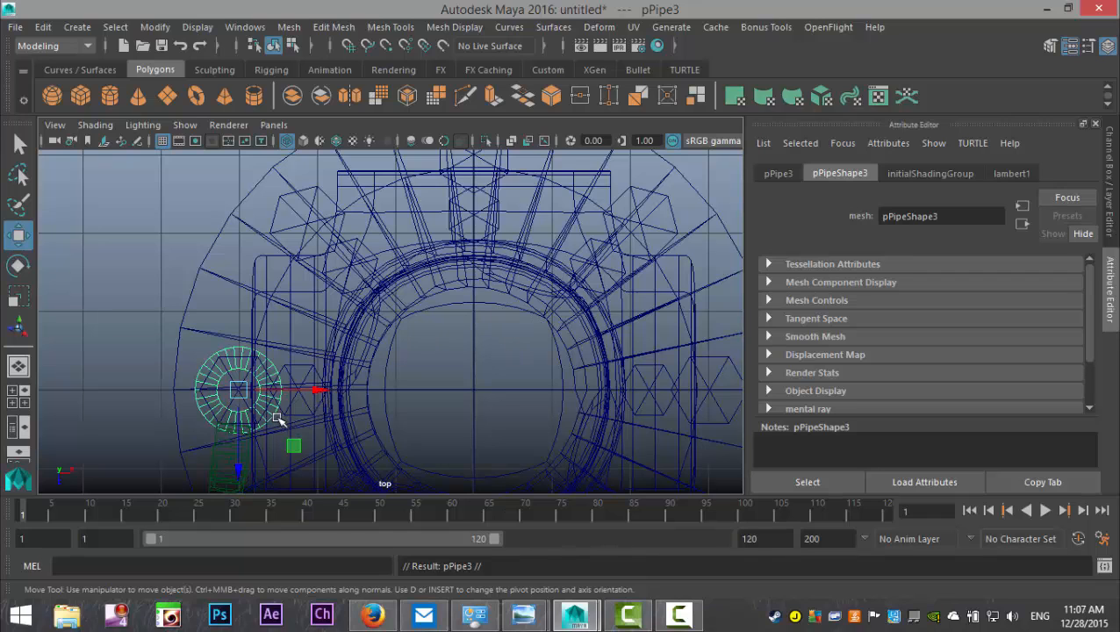
left_click_drag(242, 392, 303, 226)
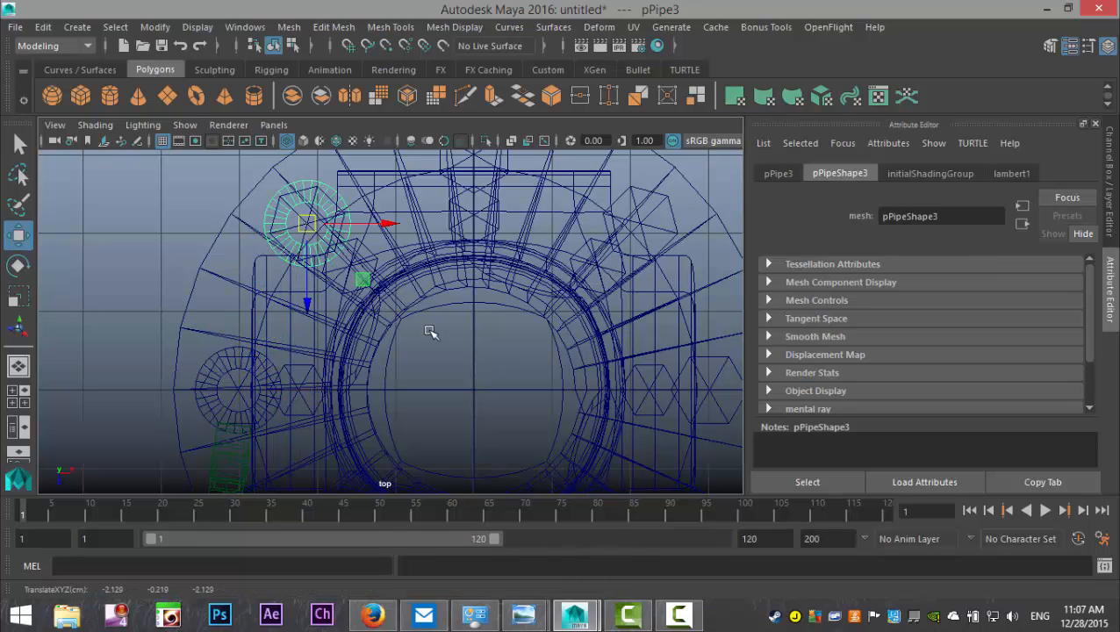
Step: Duplicate the washer twice and snap the copies to the base bolts at X 0, Z -3.011 and X 2.129, Z -2.129
key("ctrl+d")
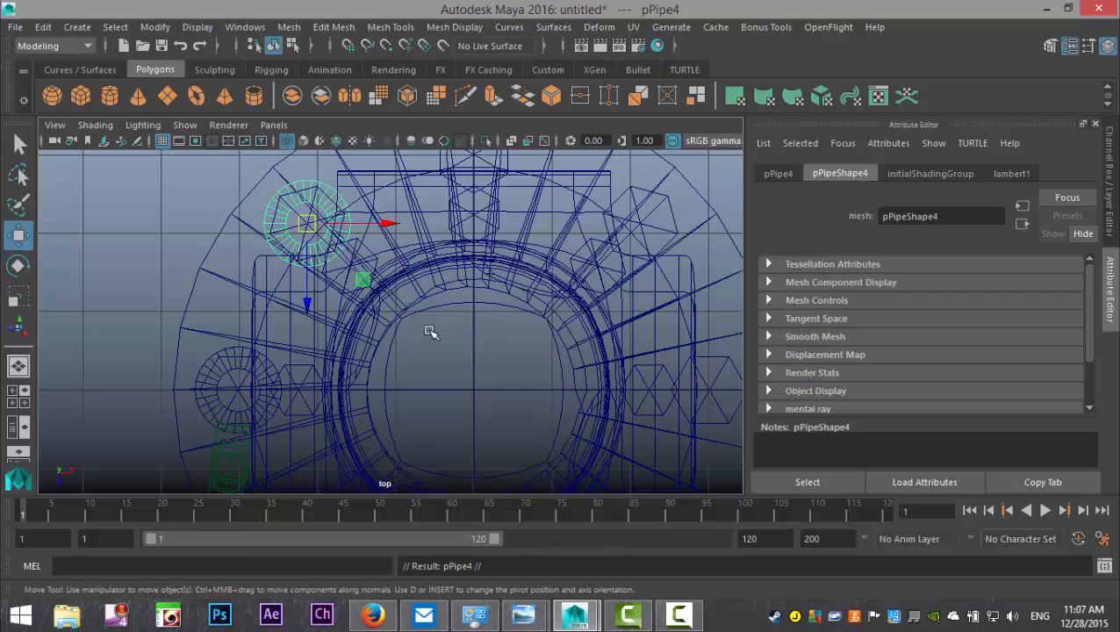
scroll(427, 331, "down", 5)
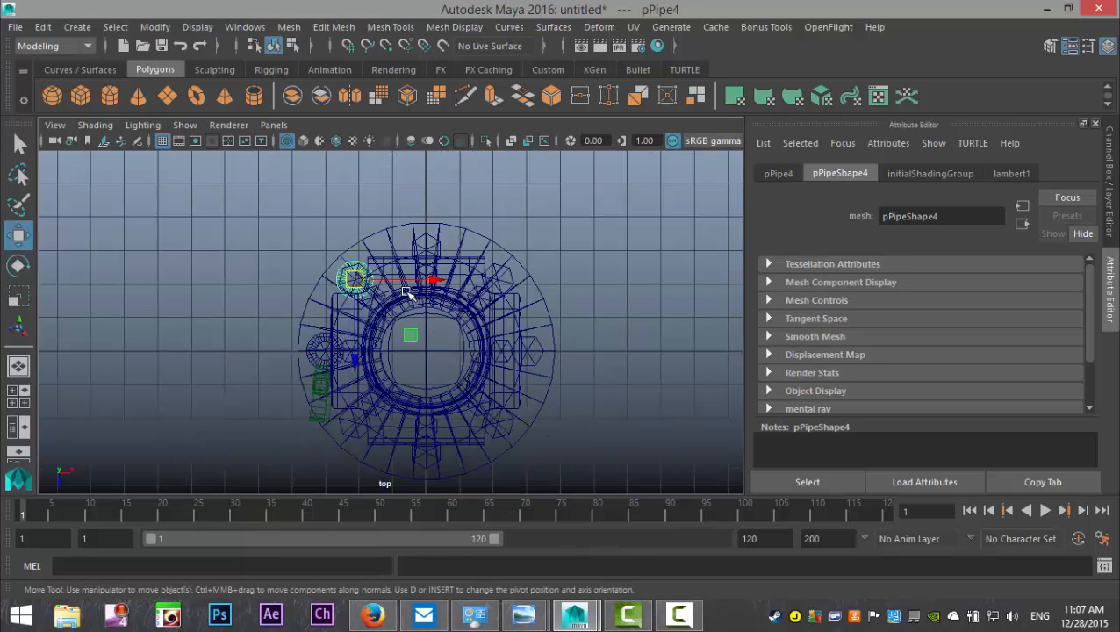
left_click_drag(356, 281, 426, 250)
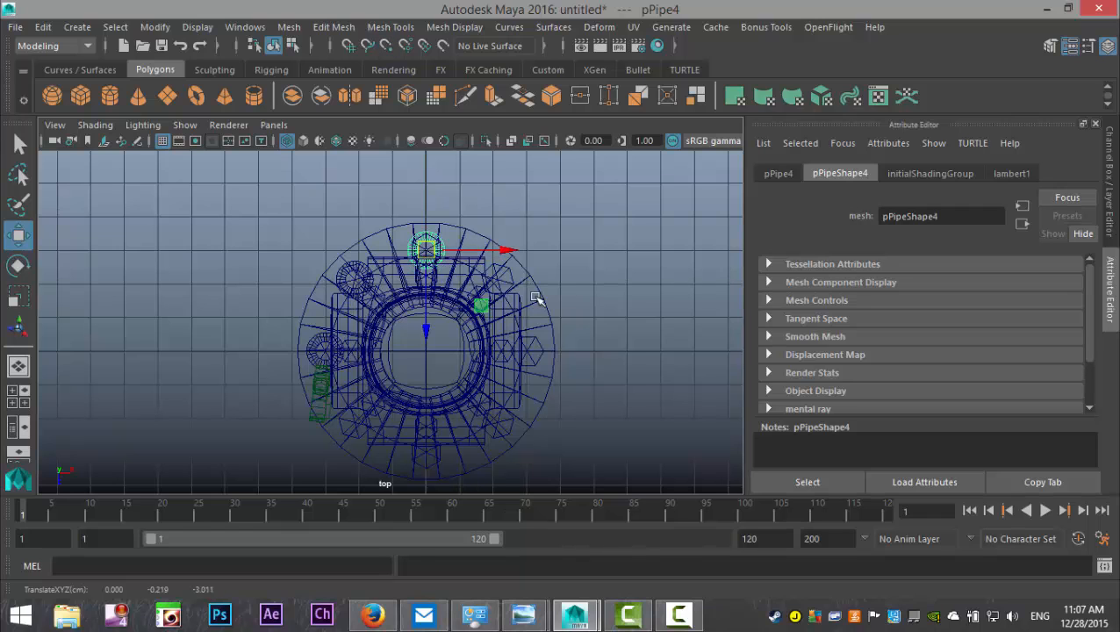
key("ctrl+d")
key("v")
left_click_drag(427, 253, 497, 279)
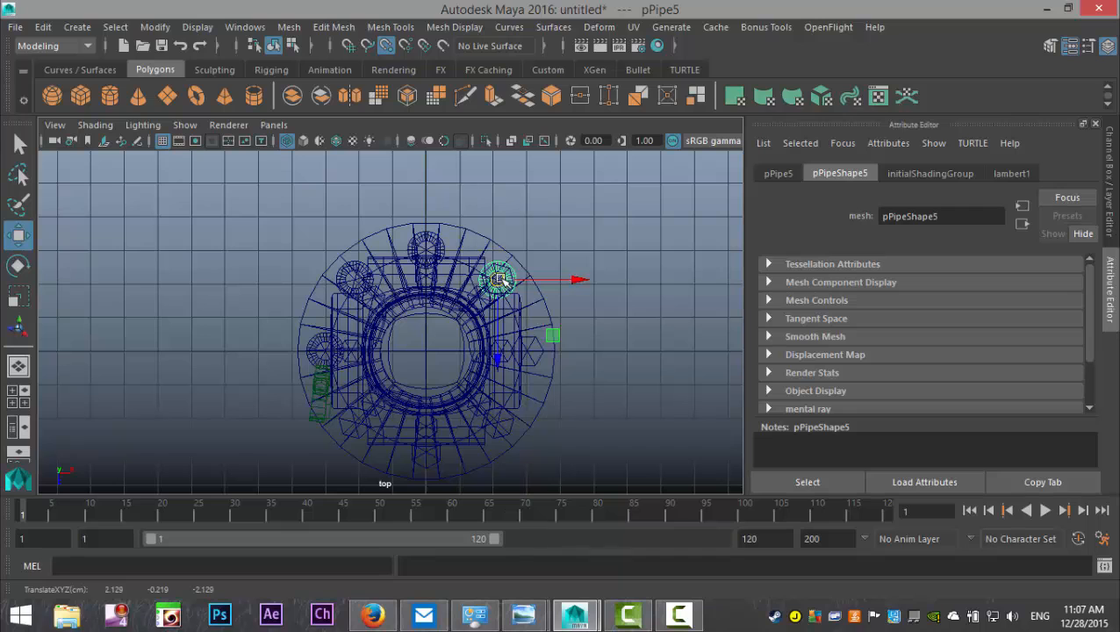
Step: Duplicate the washer twice more, snapping the copies to the base bolts at X 3.011, Z 0 and X 2.129, Z 2.129
key("ctrl+d")
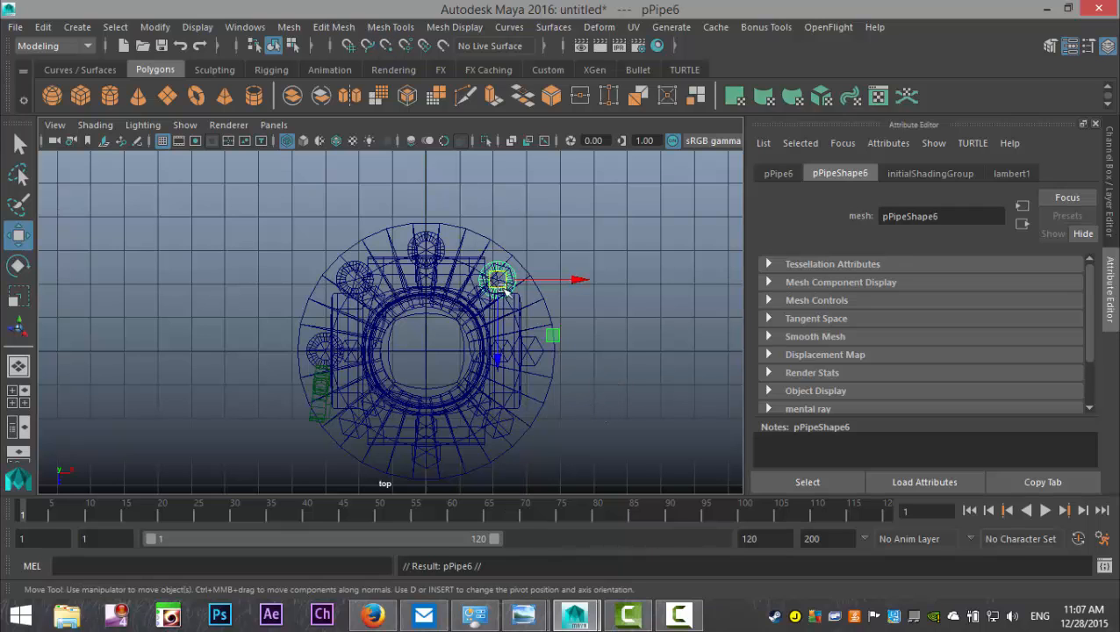
left_click_drag(501, 281, 529, 353)
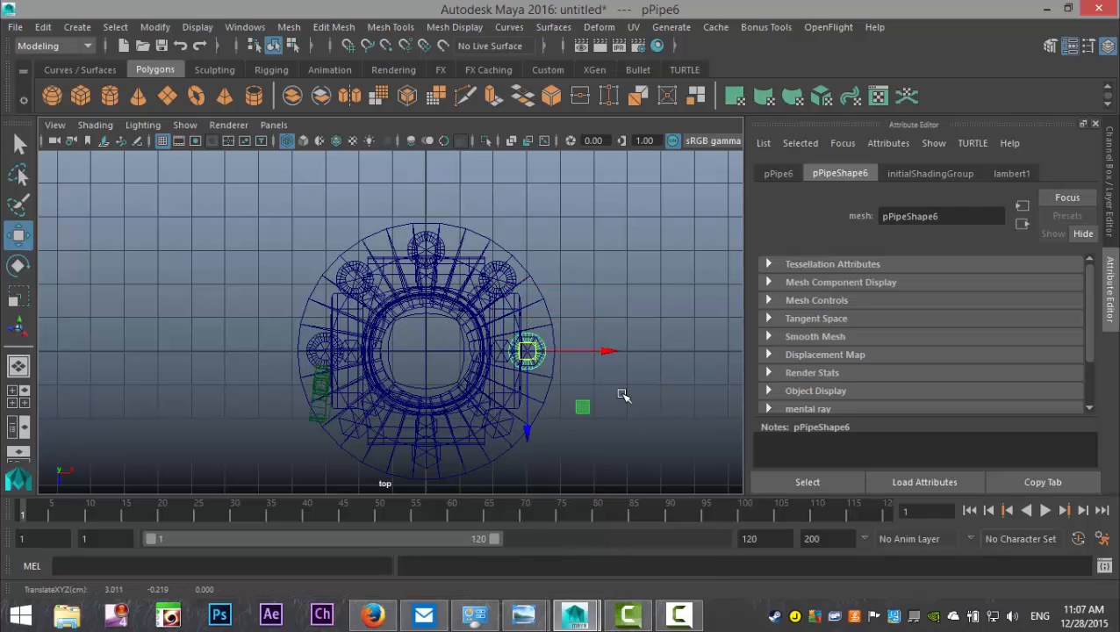
key("ctrl+d")
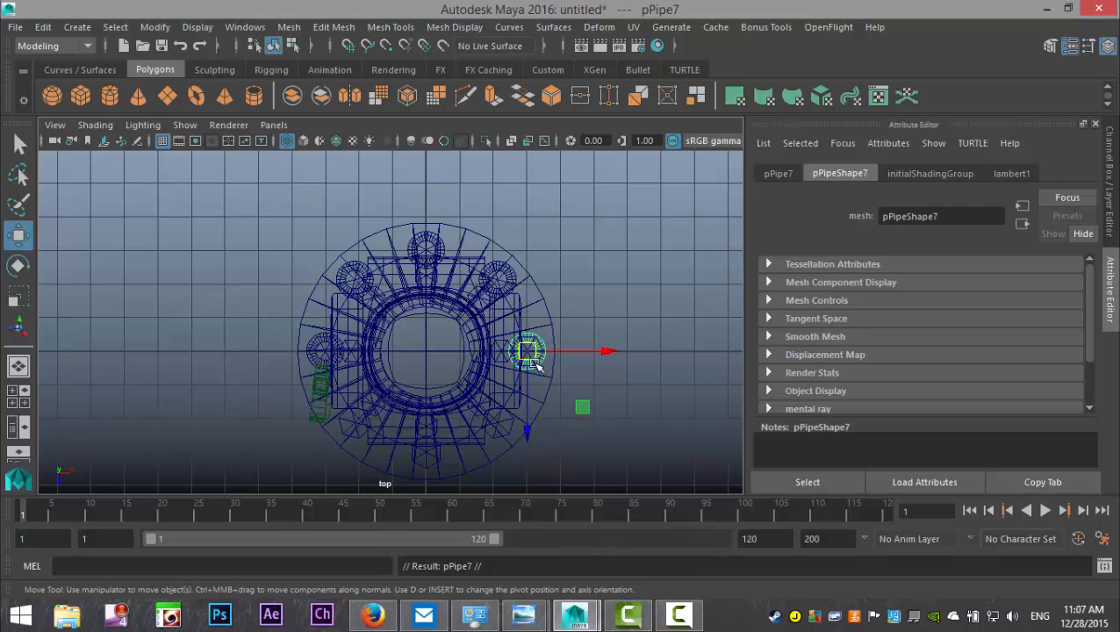
left_click_drag(535, 353, 504, 426)
Step: Add washer copies to the last two base bolts, at X 0, Z 3.011 and X -2.129, Z 2.129
key("ctrl+d")
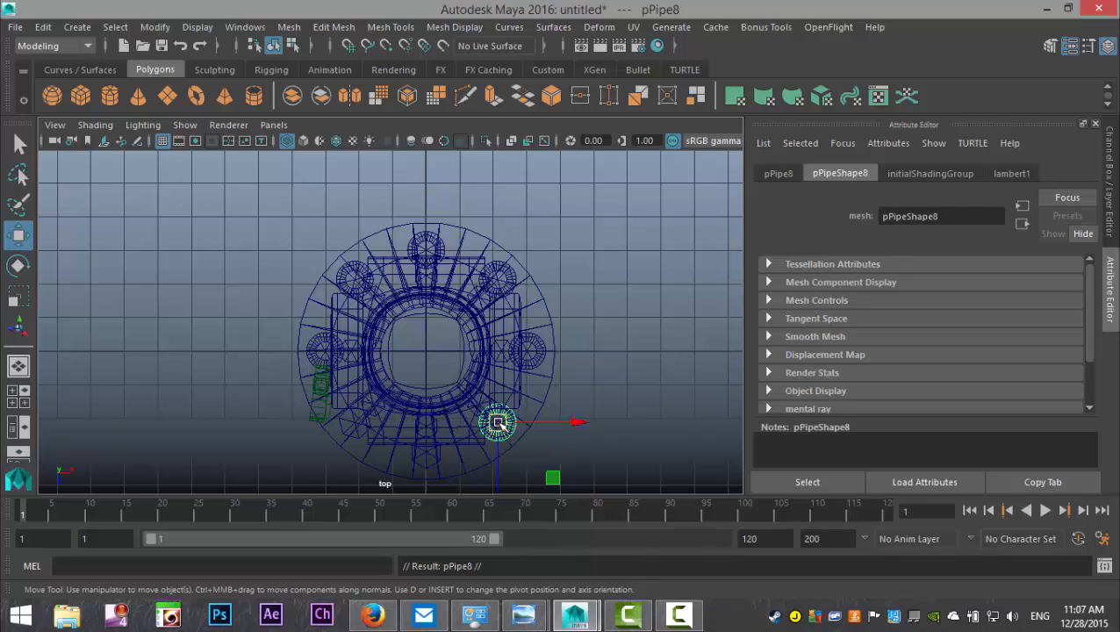
left_click_drag(498, 423, 430, 454)
key("ctrl+d")
left_click_drag(429, 453, 296, 454)
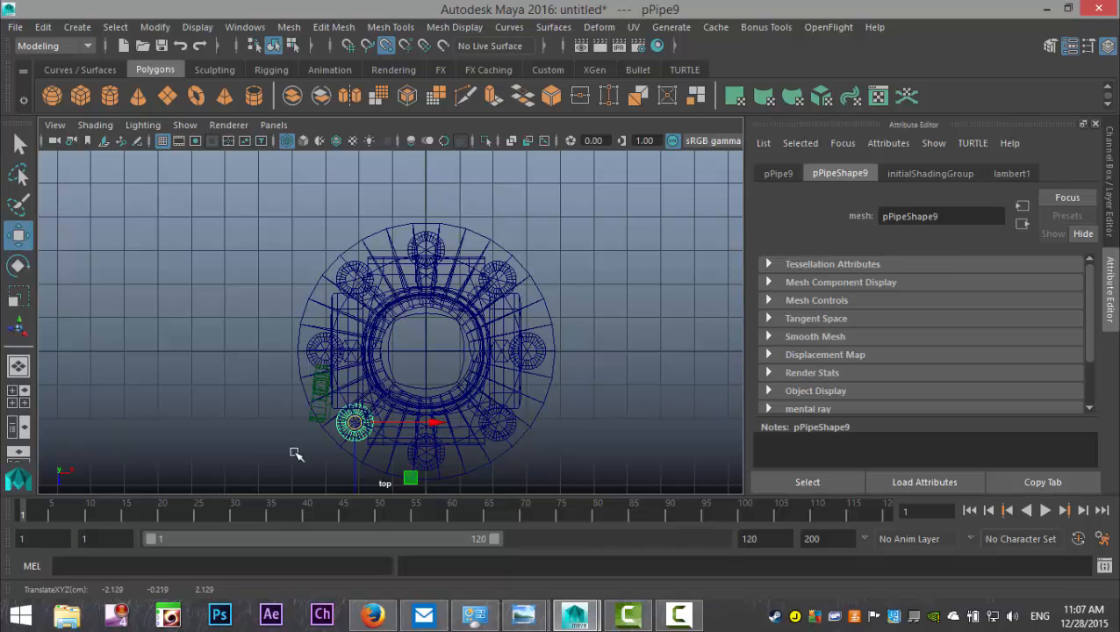
Step: Examine the hydrant model against the reference and the washers around the base flange bolts from several angles
key("space")
key("space")
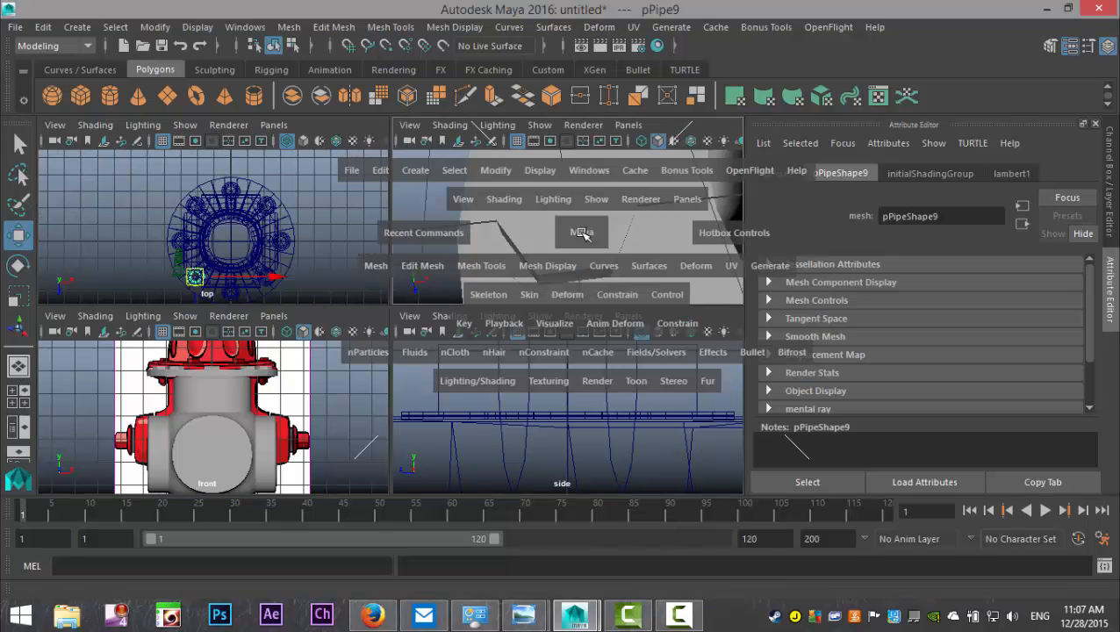
scroll(558, 275, "down", 6)
left_click_drag(484, 376, 525, 285, "alt")
left_click_drag(459, 263, 457, 294, "alt")
middle_click_drag(362, 218, 401, 383, "alt")
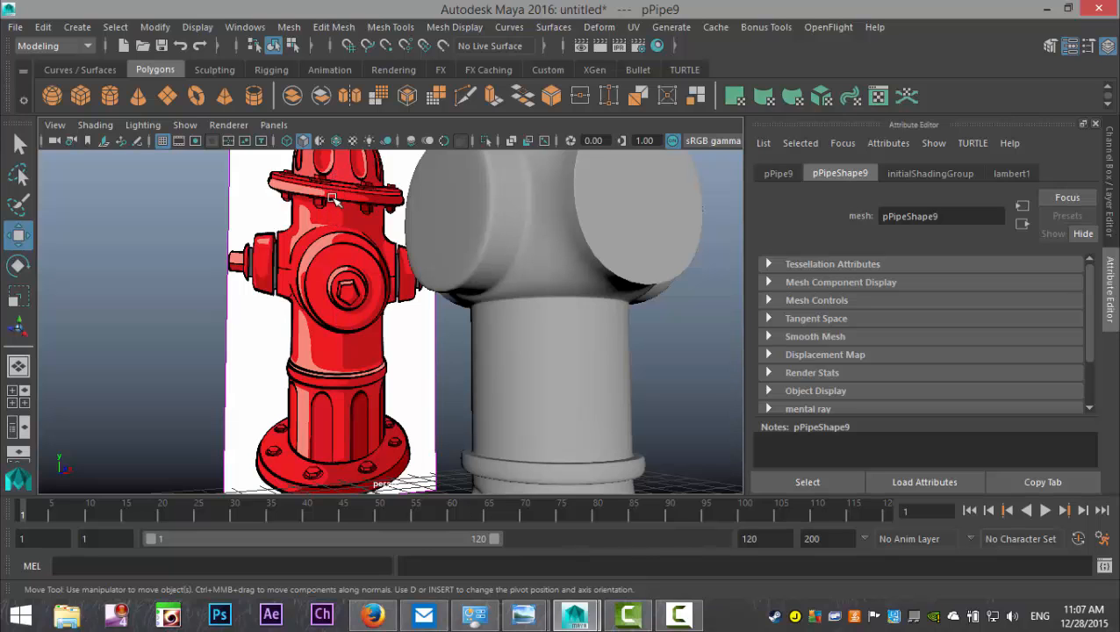
scroll(342, 242, "down", 5)
left_click_drag(362, 316, 454, 375, "alt")
scroll(524, 445, "up", 2)
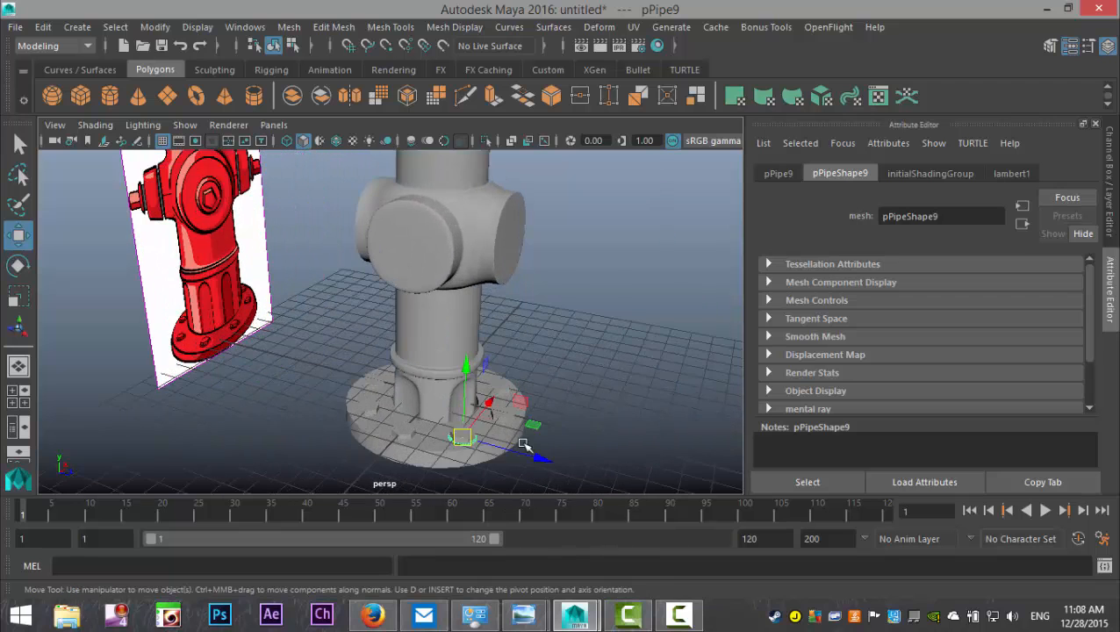
scroll(530, 439, "down", 2)
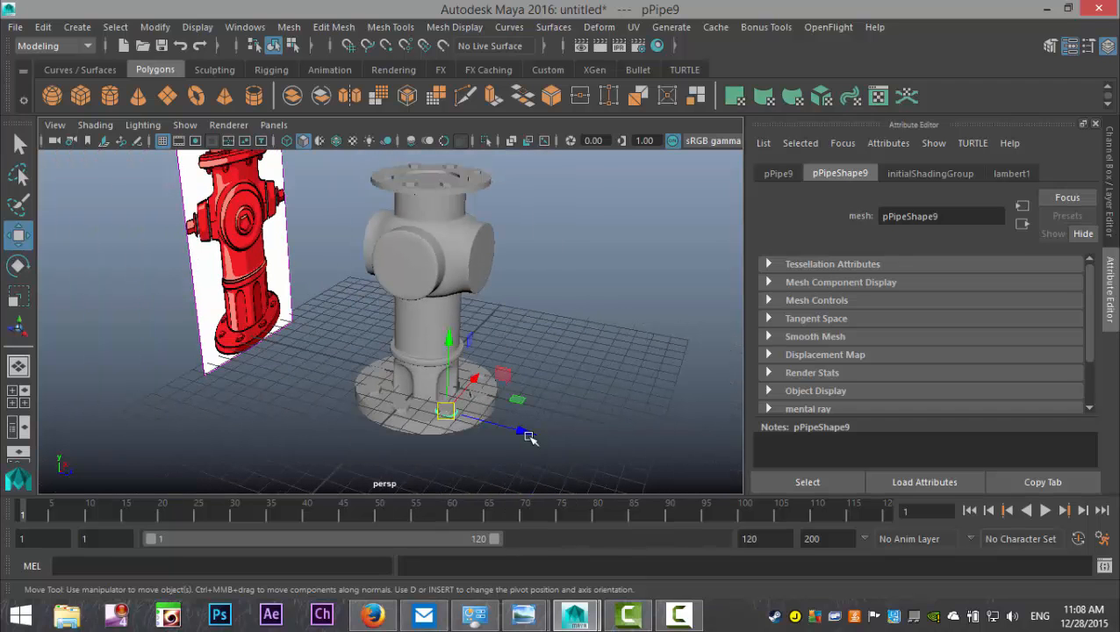
scroll(529, 439, "up", 2)
left_click_drag(565, 345, 533, 400, "alt")
scroll(508, 415, "down", 2)
scroll(513, 413, "up", 2)
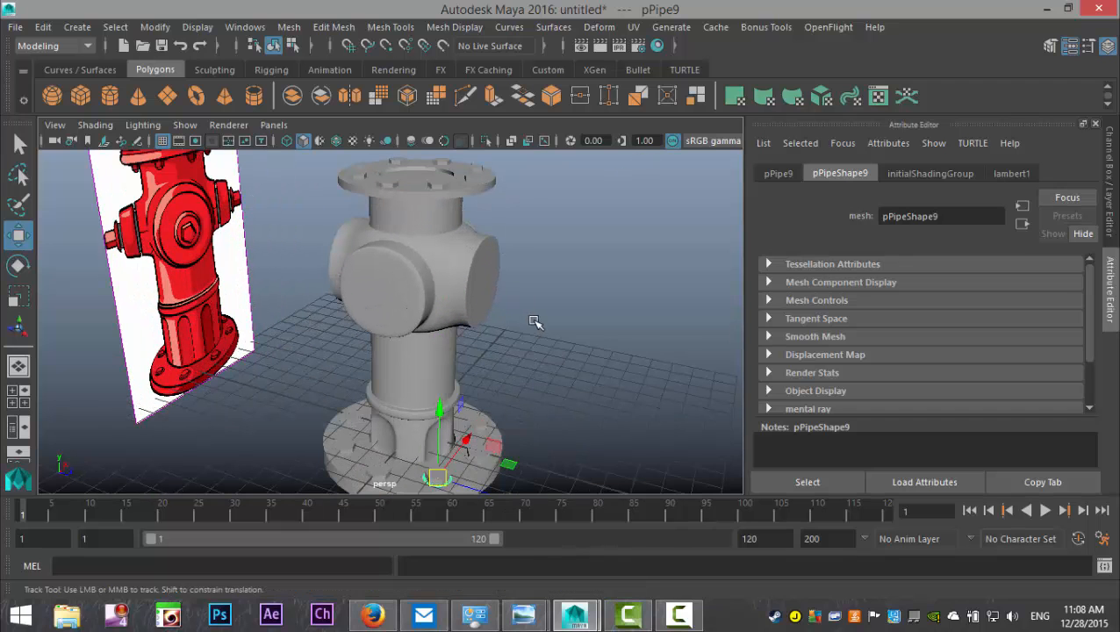
left_click_drag(533, 321, 545, 263, "alt")
left_click_drag(527, 345, 523, 417, "alt")
scroll(527, 424, "up", 3)
middle_click_drag(528, 427, 474, 178, "alt")
scroll(472, 315, "up", 2)
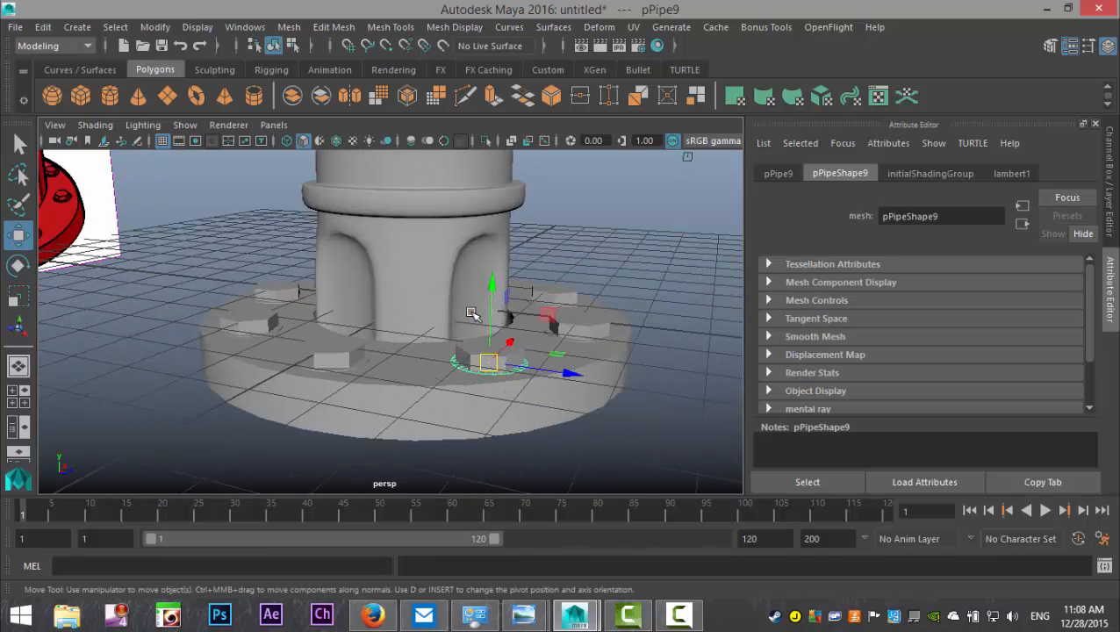
left_click_drag(453, 345, 465, 368, "alt")
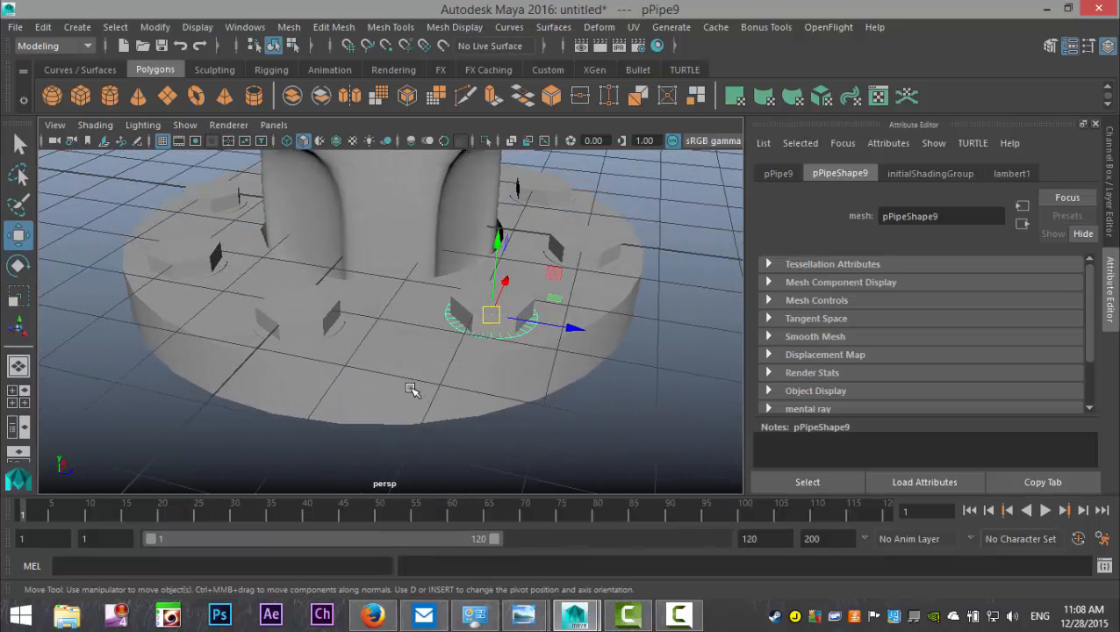
scroll(417, 383, "down", 3)
scroll(425, 383, "down", 2)
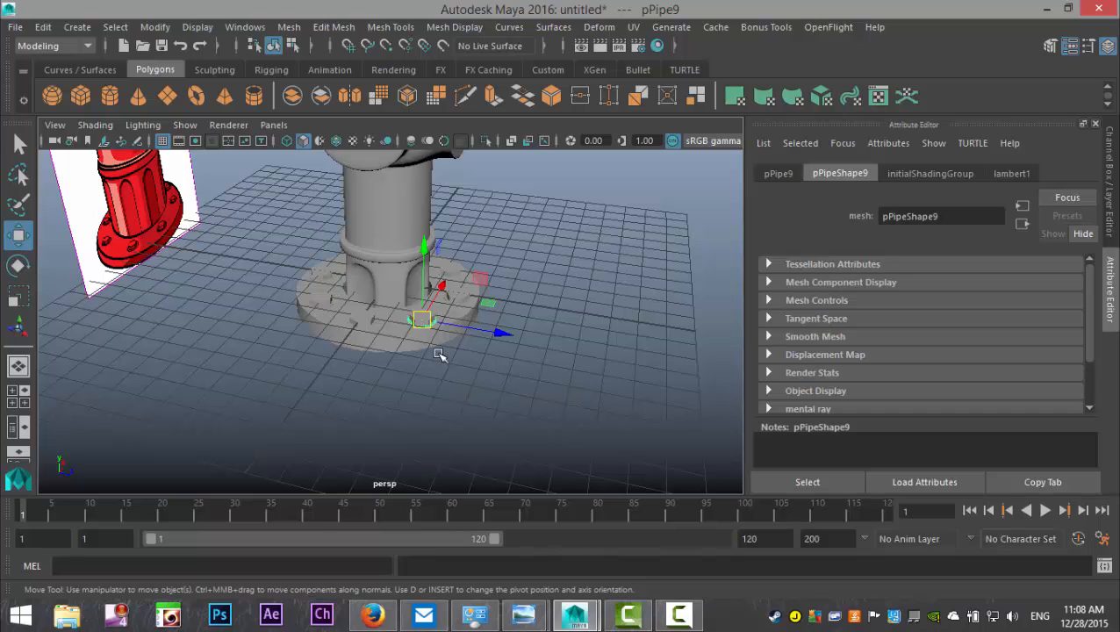
Step: Duplicate a base washer and position the copy around an upper flange bolt at about X -1.469, Y 11.032, Z 1.532
key("ctrl+d")
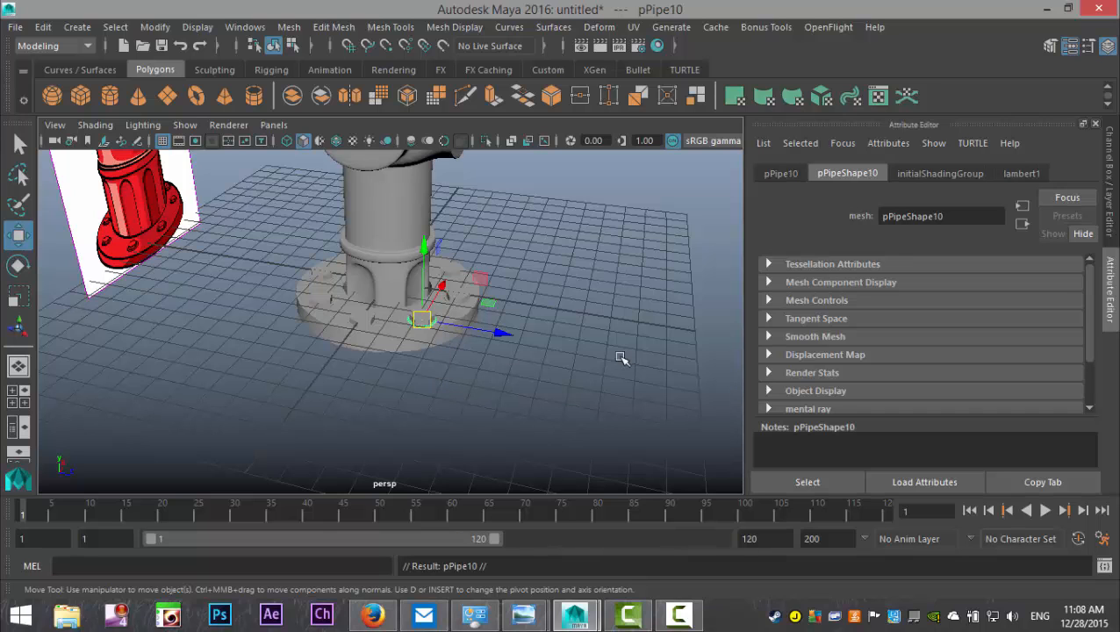
scroll(621, 358, "down", 3)
left_click_drag(407, 247, 430, 97)
key("f")
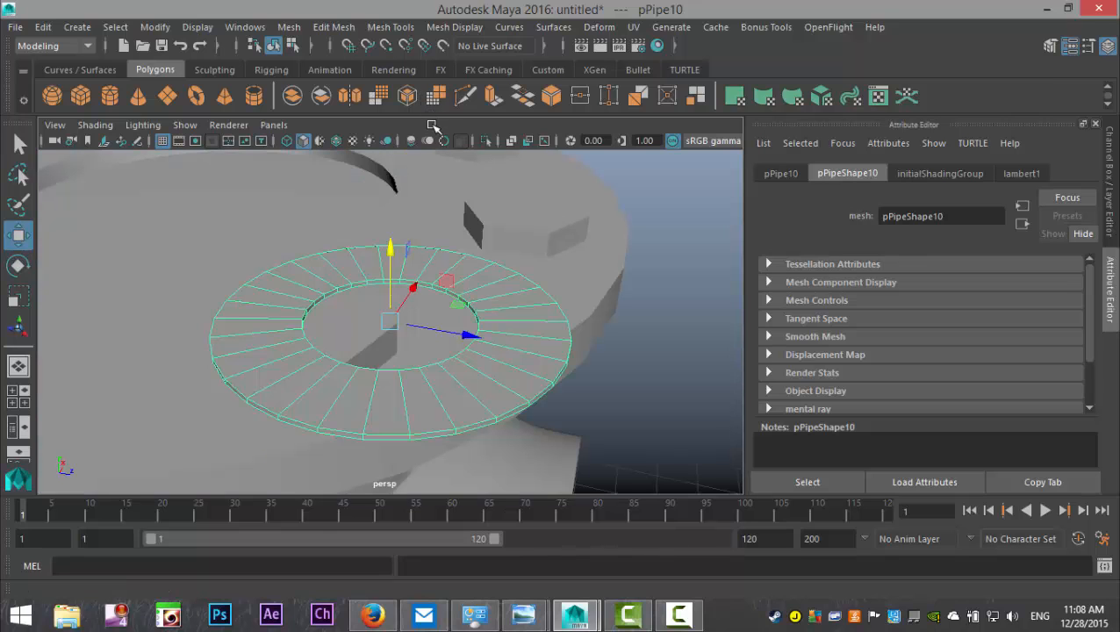
left_click_drag(389, 250, 415, 365)
left_click_drag(465, 444, 355, 295)
left_click_drag(303, 230, 311, 260)
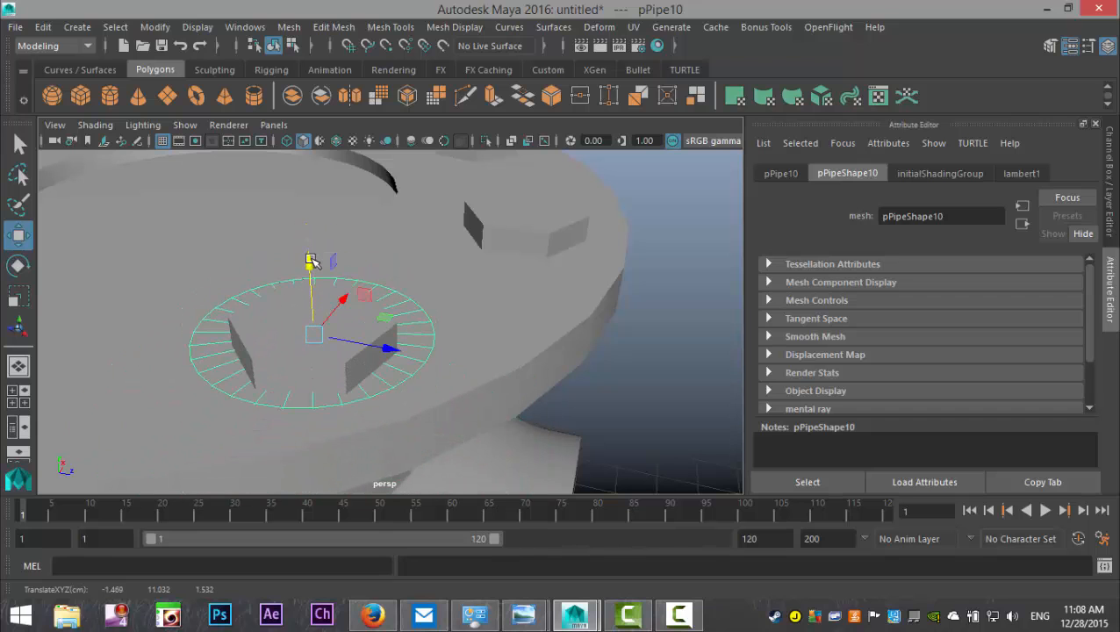
Step: Snap the washer in the top view to the centre of its upper flange bolt at X -1.585, Z 1.585
left_click(39, 362)
key("space")
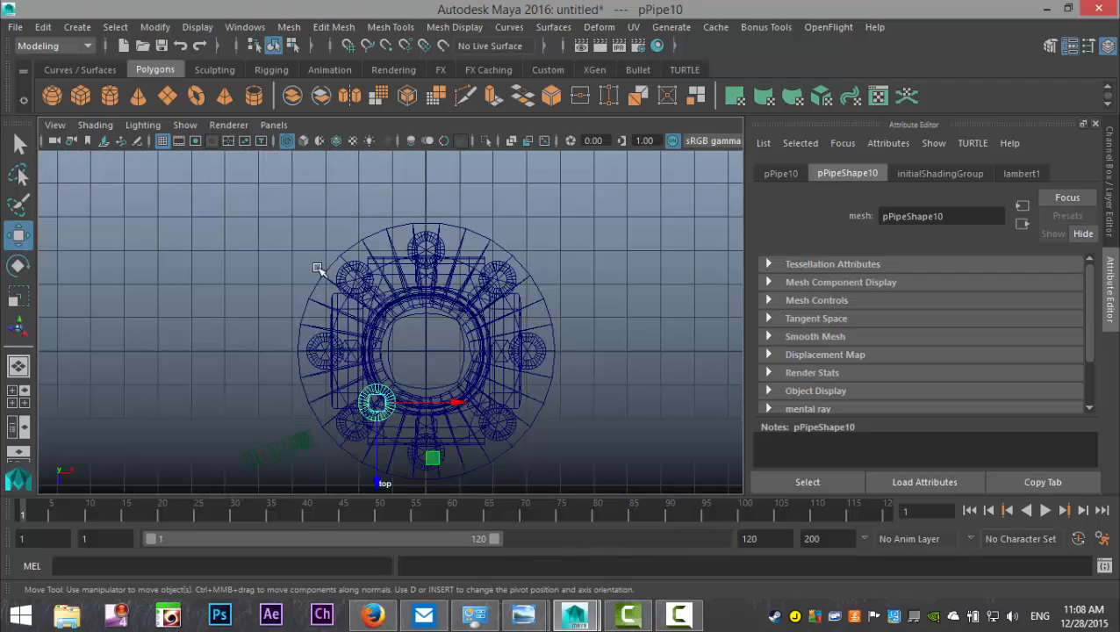
scroll(322, 268, "up", 3)
scroll(386, 283, "down", 5)
scroll(388, 290, "up", 4)
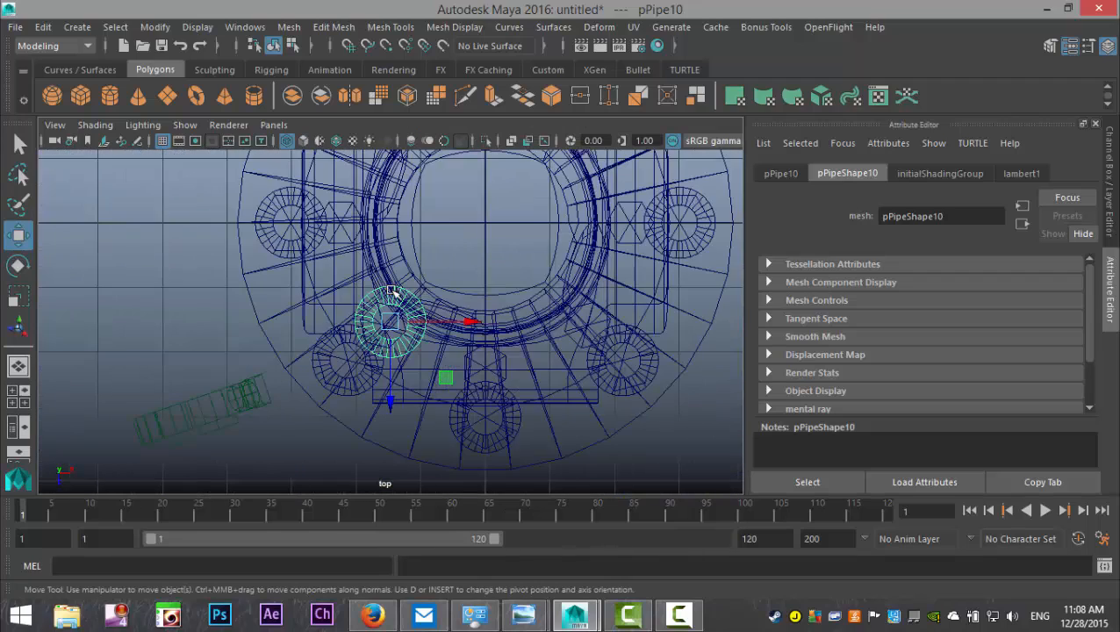
key("v")
left_click_drag(390, 324, 335, 347)
Step: Scale the washer down to fit around the bolt and adjust its height to the flange's top face at Y 10.967
key("r")
left_click(17, 396)
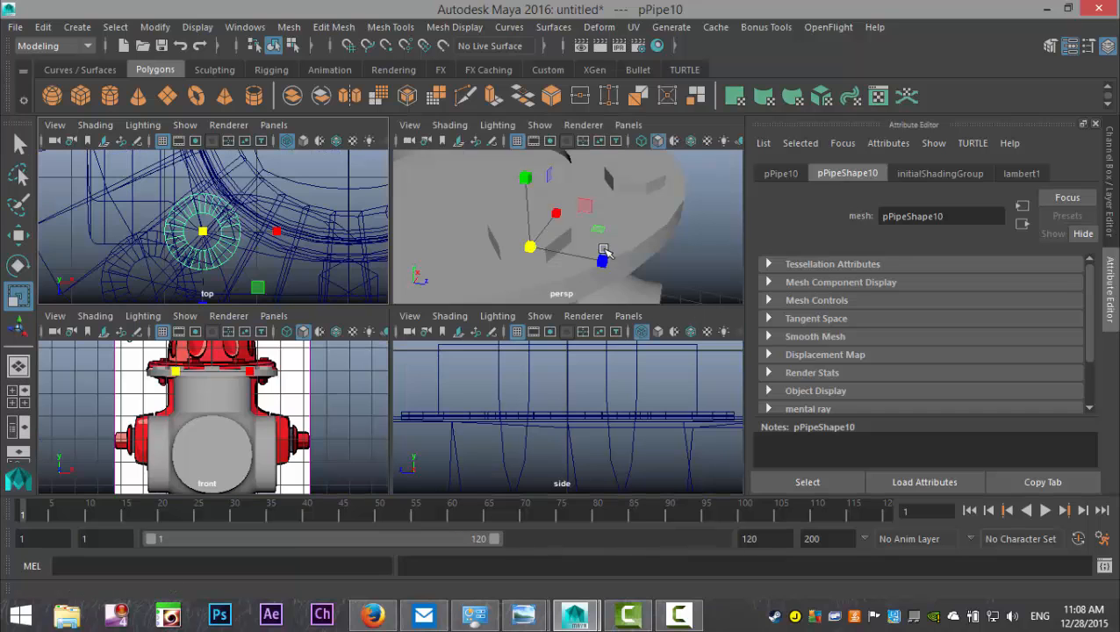
key("space")
key("w")
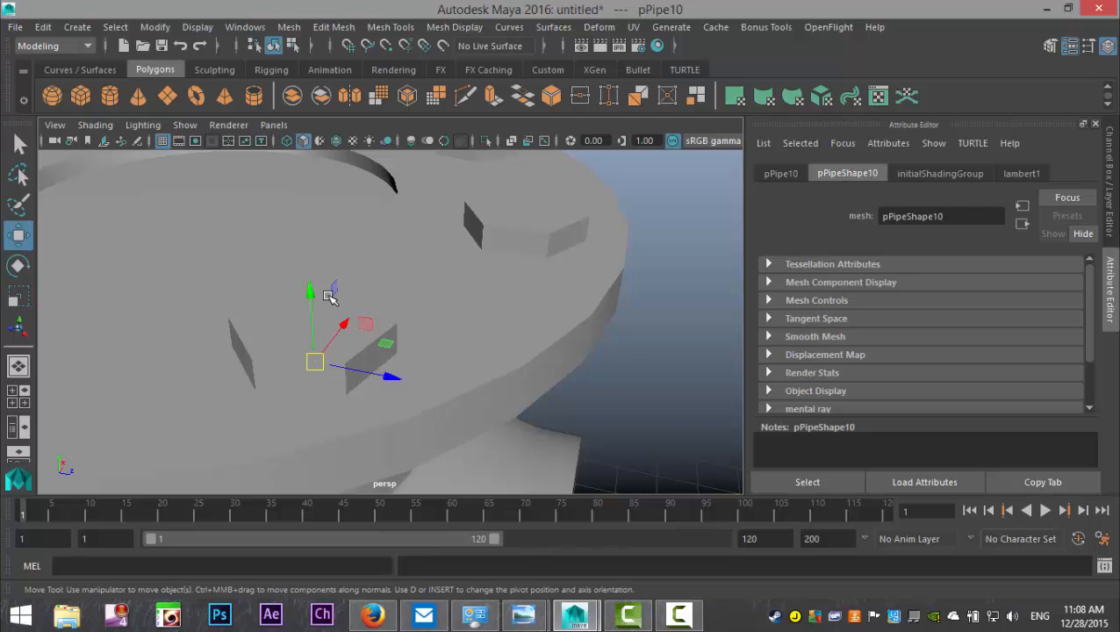
left_click_drag(308, 289, 311, 273)
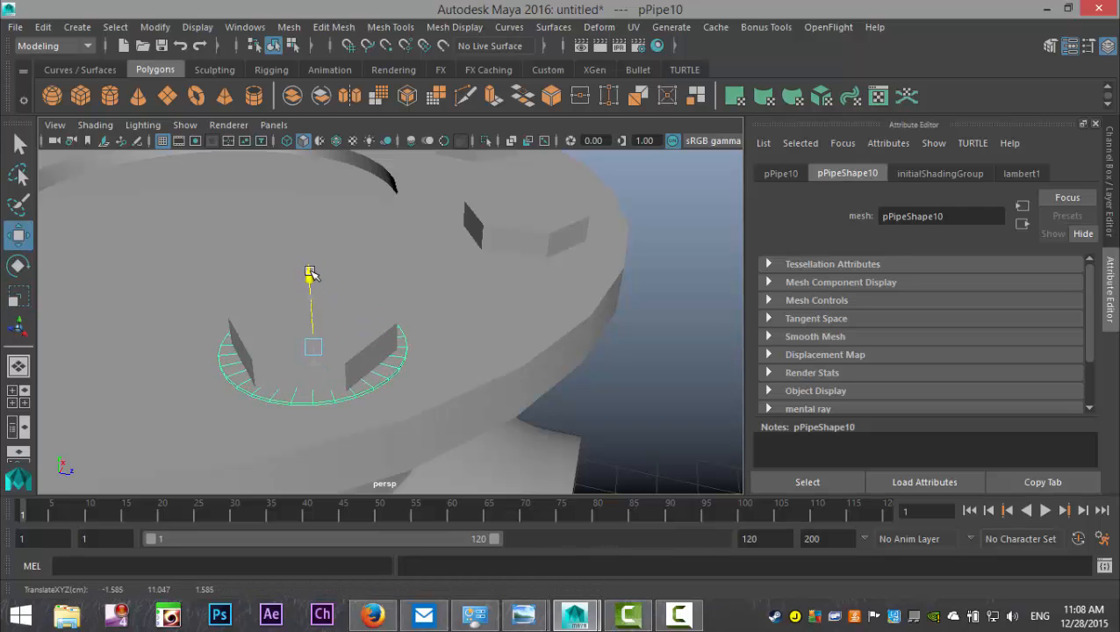
scroll(327, 281, "down", 2)
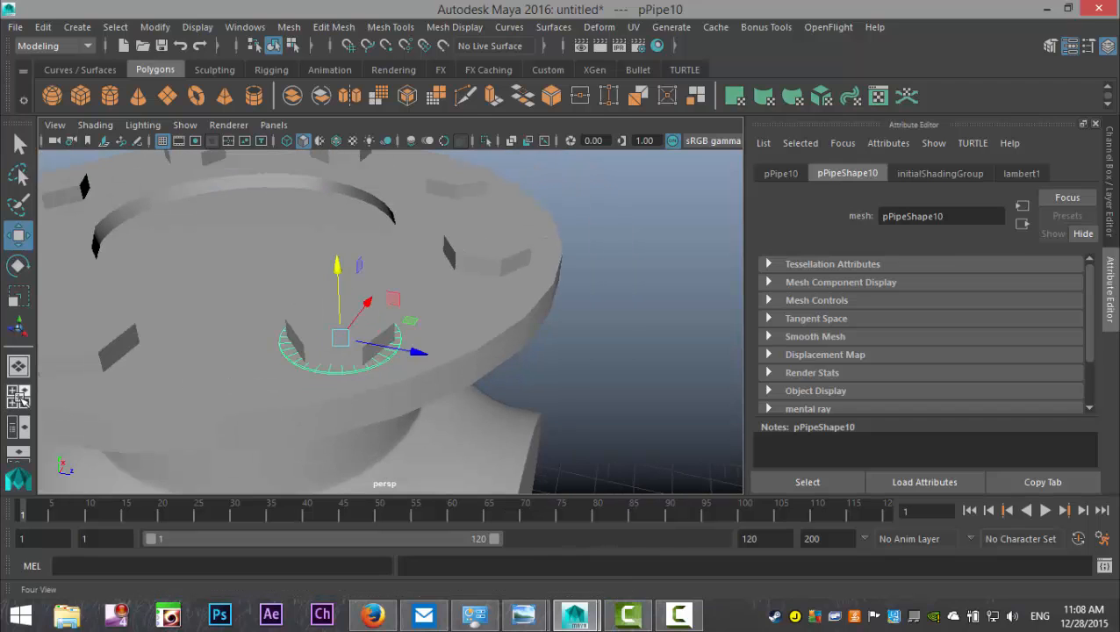
Step: Duplicate the washer twice in the top view, snapping the copies to the upper flange bolts on the -X axis and at X -1.585, Z -1.585
left_click(19, 396)
key("space")
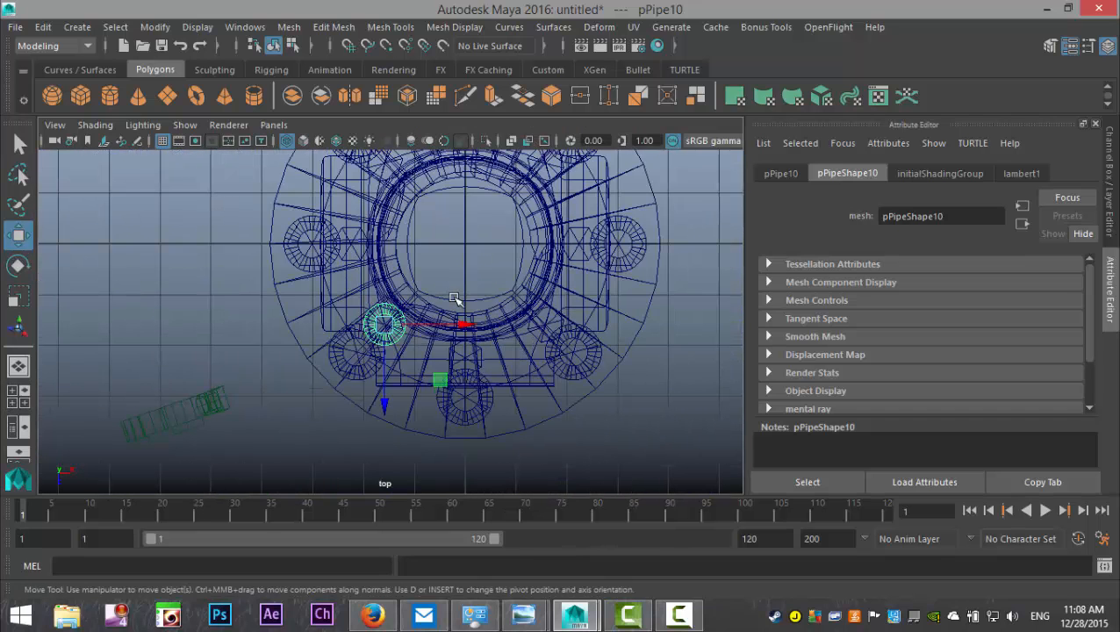
middle_click_drag(496, 227, 477, 309, "alt")
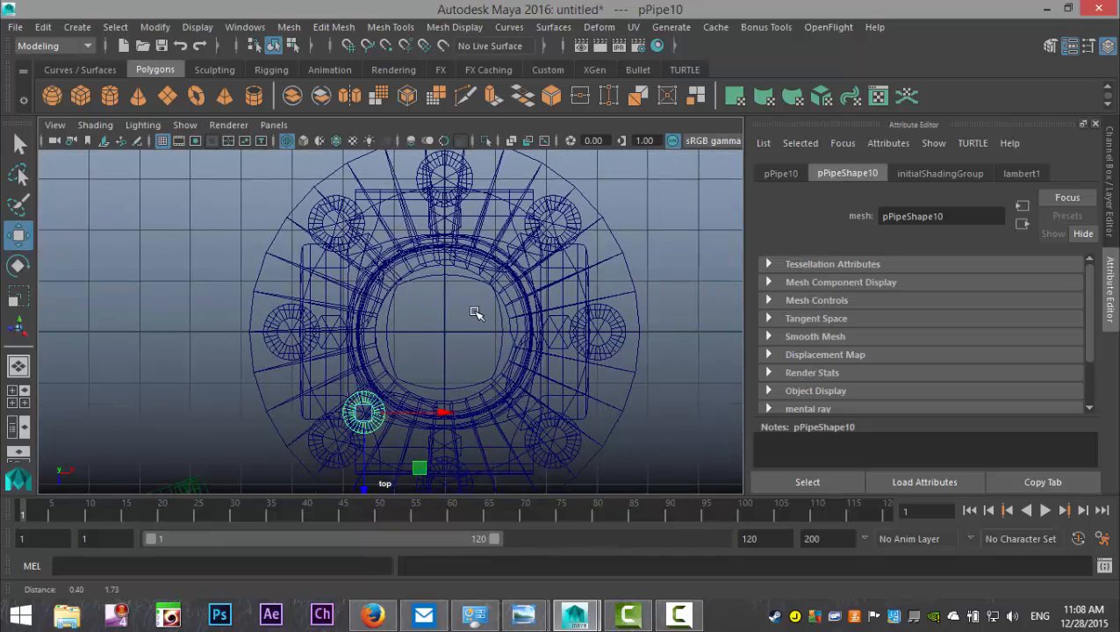
key("ctrl+d")
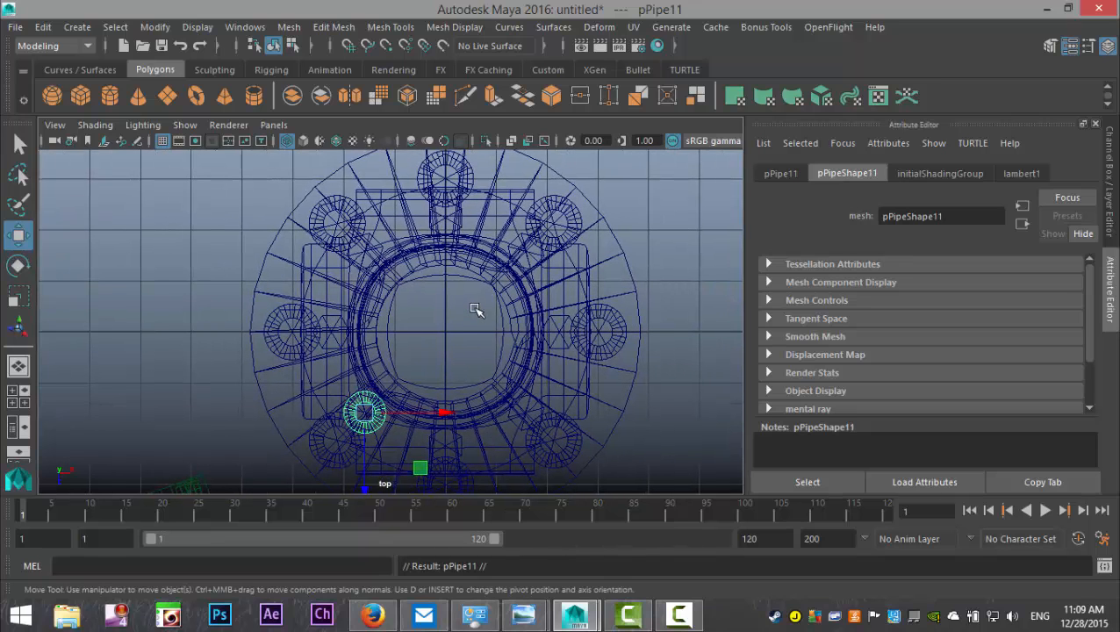
left_click_drag(364, 413, 331, 333)
key("v")
key("ctrl+d")
key("v")
left_click_drag(331, 333, 363, 252)
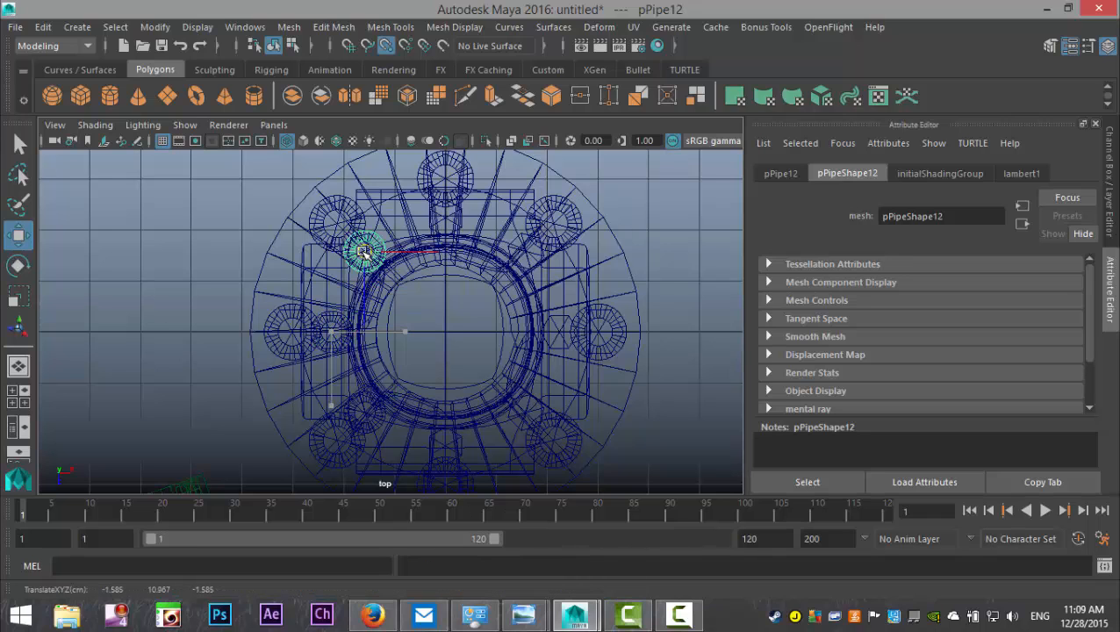
Step: Add two more washer copies, snapped to the upper flange bolts on the -Z axis and between the +X and -Z axes
key("ctrl+d")
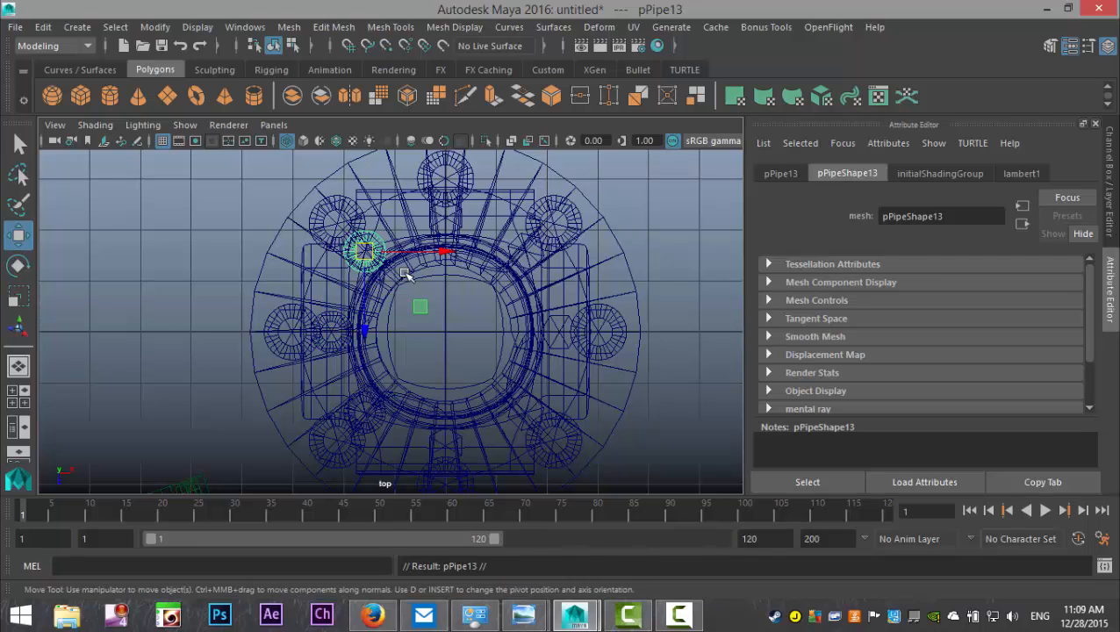
key("v")
left_click_drag(364, 251, 446, 219)
key("ctrl+d")
key("v")
left_click_drag(446, 219, 524, 252)
Step: Duplicate the washer twice again, placing the copies on the upper flange bolts on the +X axis and between the +X and +Z axes
key("ctrl+d")
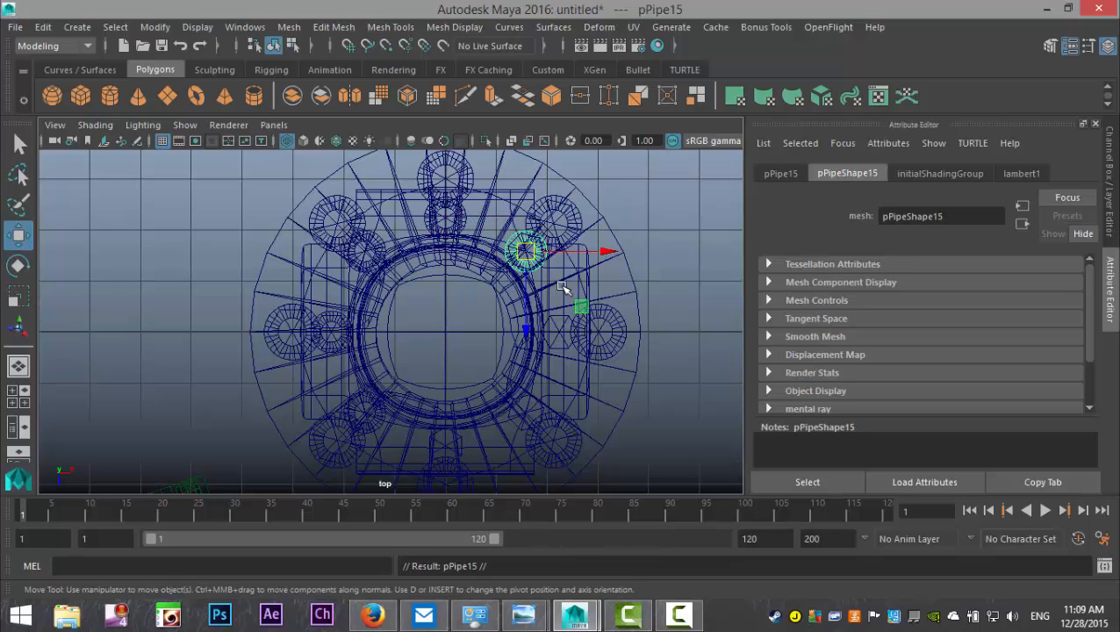
key("v")
left_click_drag(526, 254, 560, 331)
key("ctrl+d")
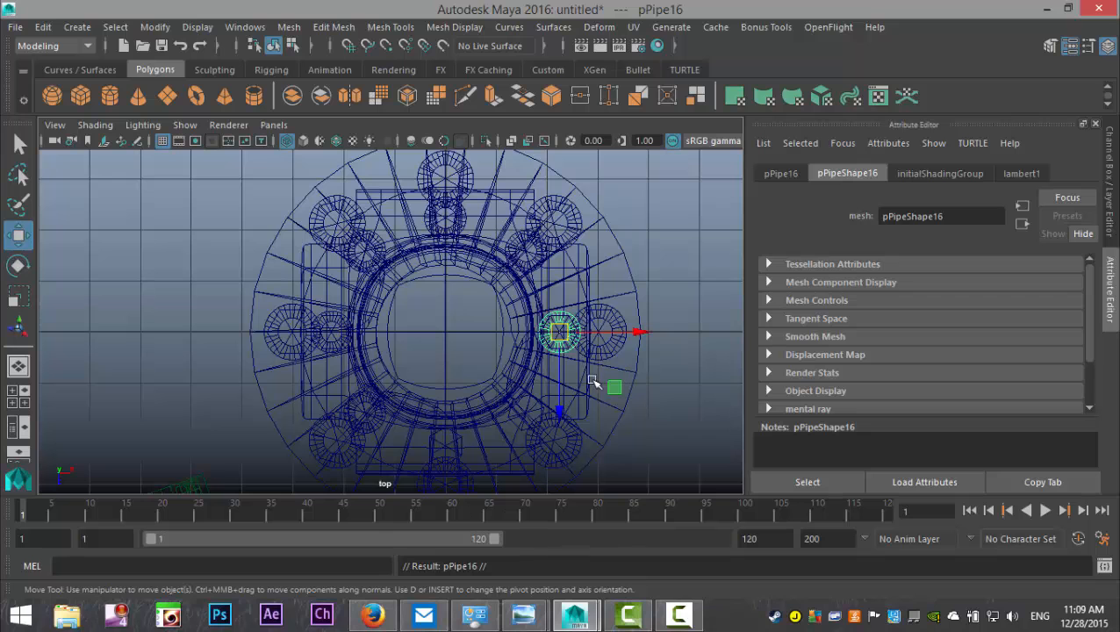
left_click_drag(560, 332, 526, 411)
middle_click_drag(594, 426, 643, 278, "alt")
Step: Add a washer copy to the last upper flange bolt, snapped at X 0, Z 2.241
key("ctrl+d")
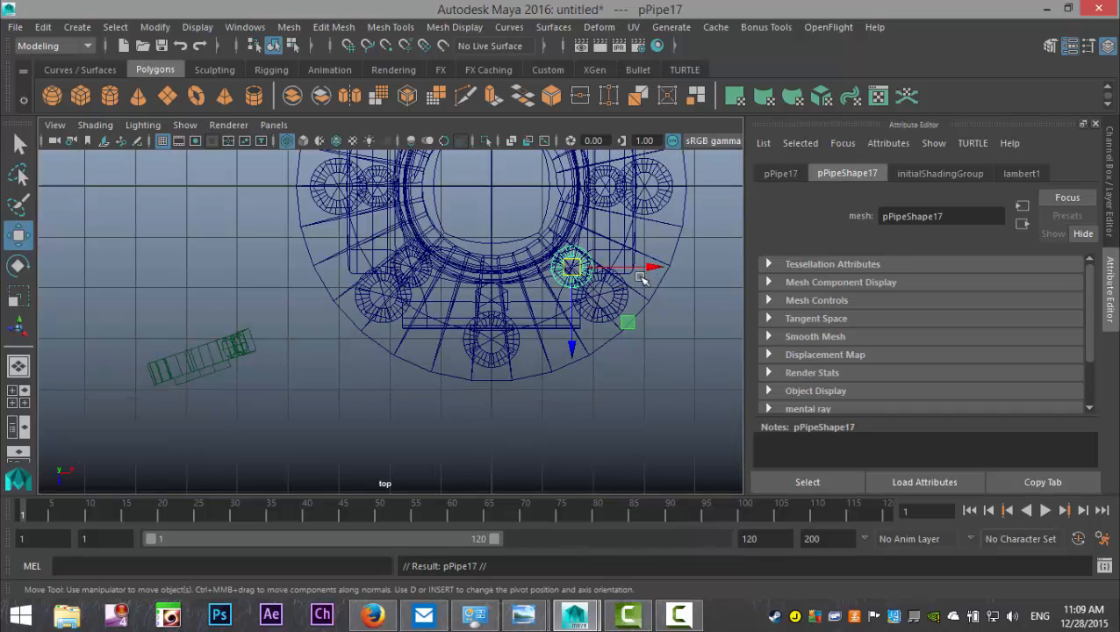
key("v")
left_click_drag(572, 267, 492, 301)
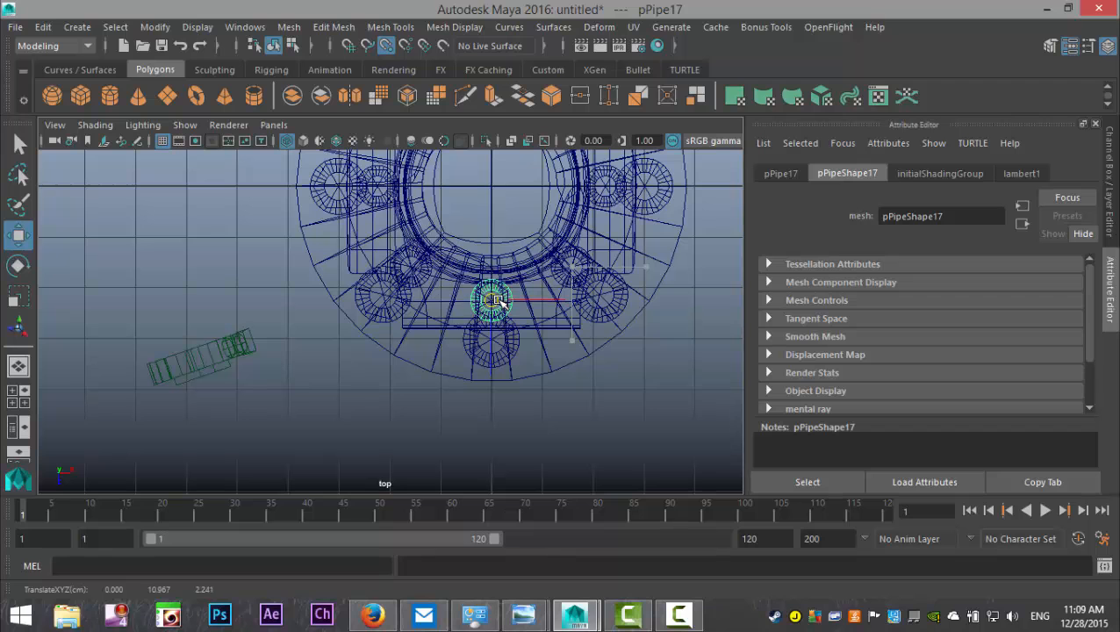
Step: Hide the upper flange ring and the hydrant body in the perspective view to isolate the upper bolts and washers
left_click(18, 400)
key("space")
scroll(566, 316, "down", 3)
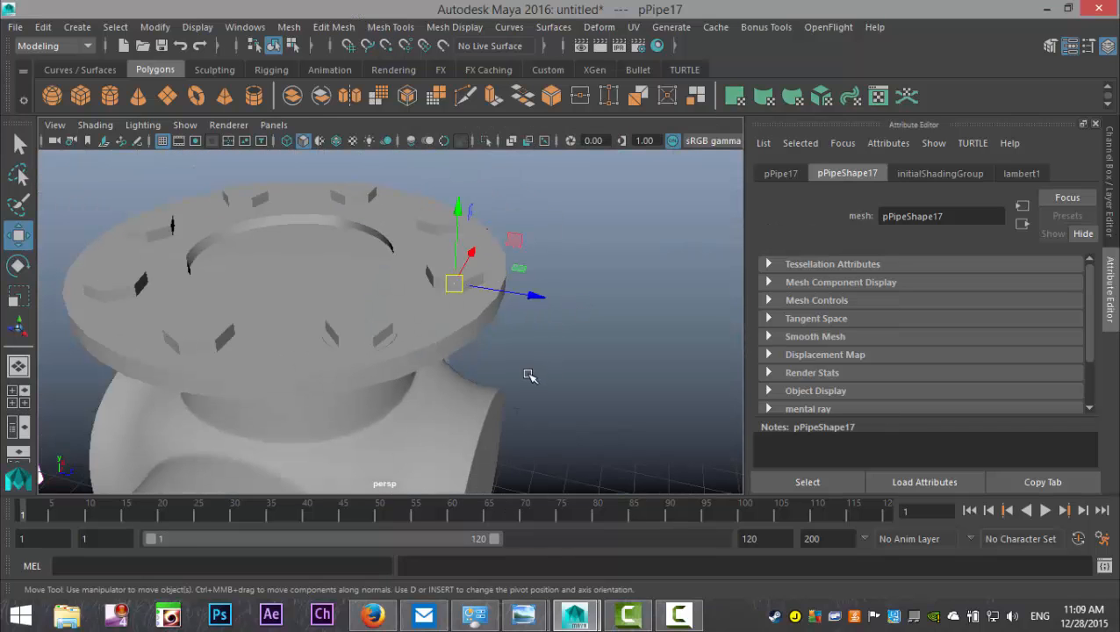
left_click_drag(530, 376, 487, 402, "alt")
right_click_drag(487, 402, 483, 345, "alt")
left_click_drag(483, 345, 468, 384, "alt")
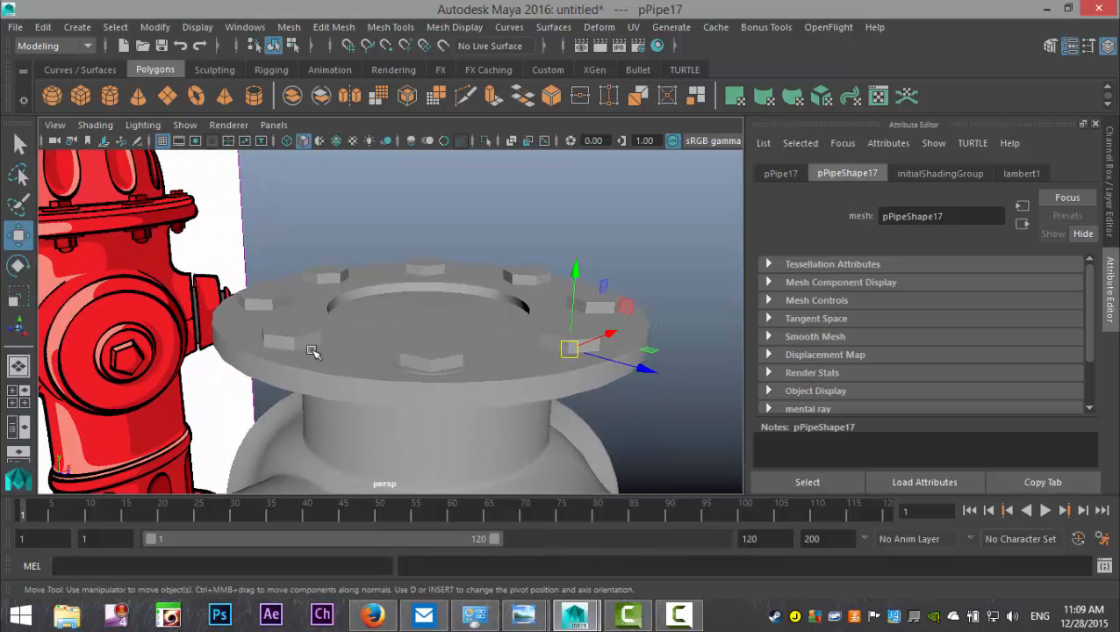
left_click(351, 370)
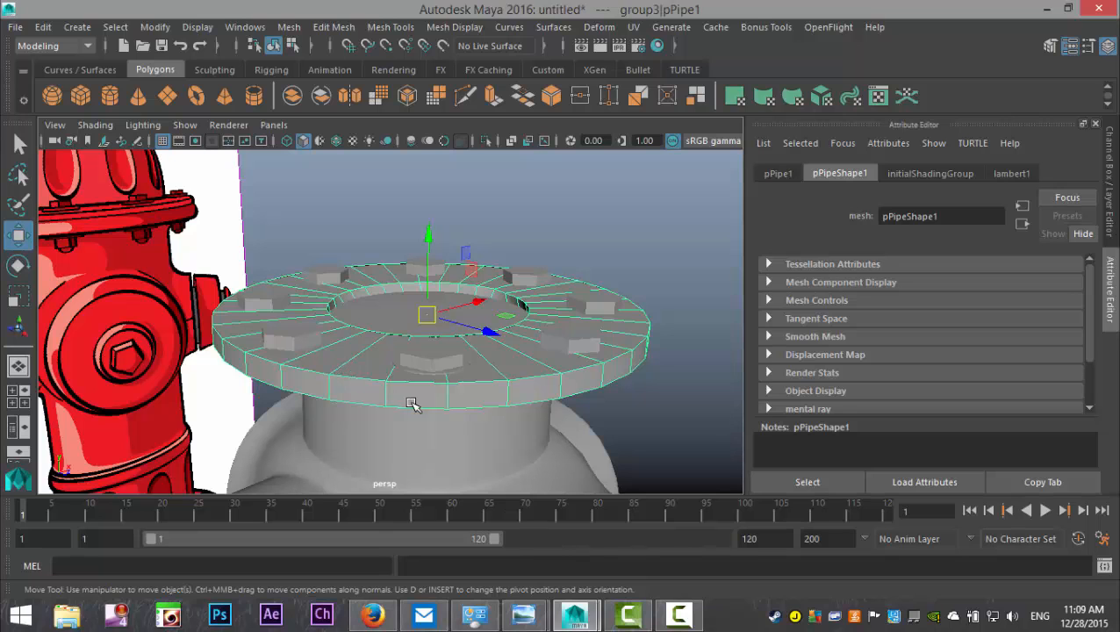
key("ctrl+h")
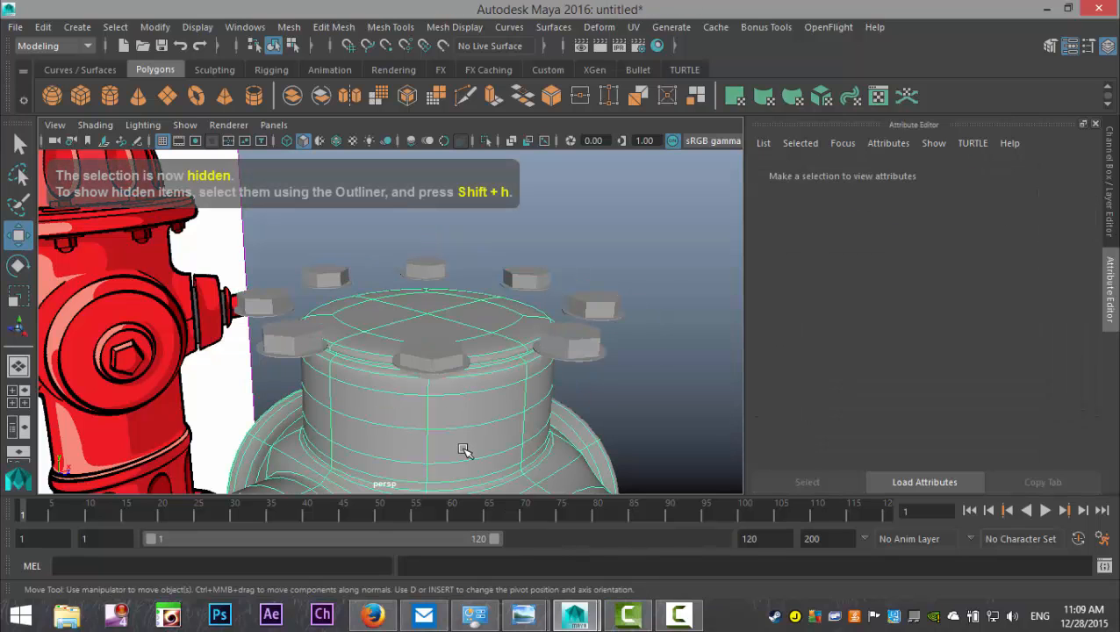
left_click(464, 450)
key("ctrl+h")
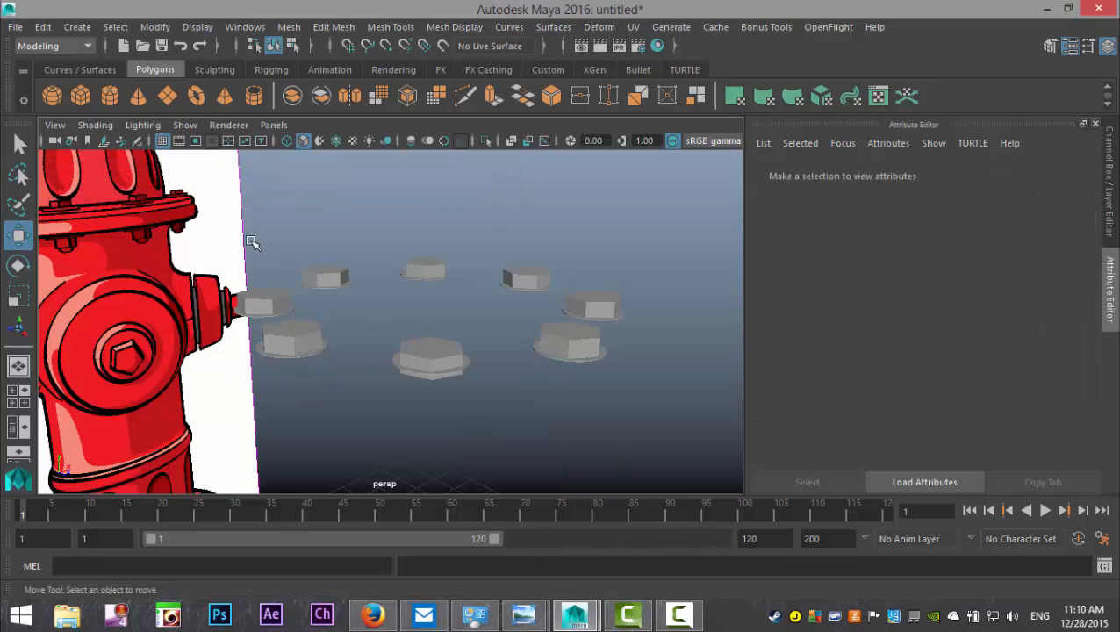
Step: Combine all the upper flange bolts and washers into one mesh and center its pivot
left_click_drag(222, 237, 699, 387)
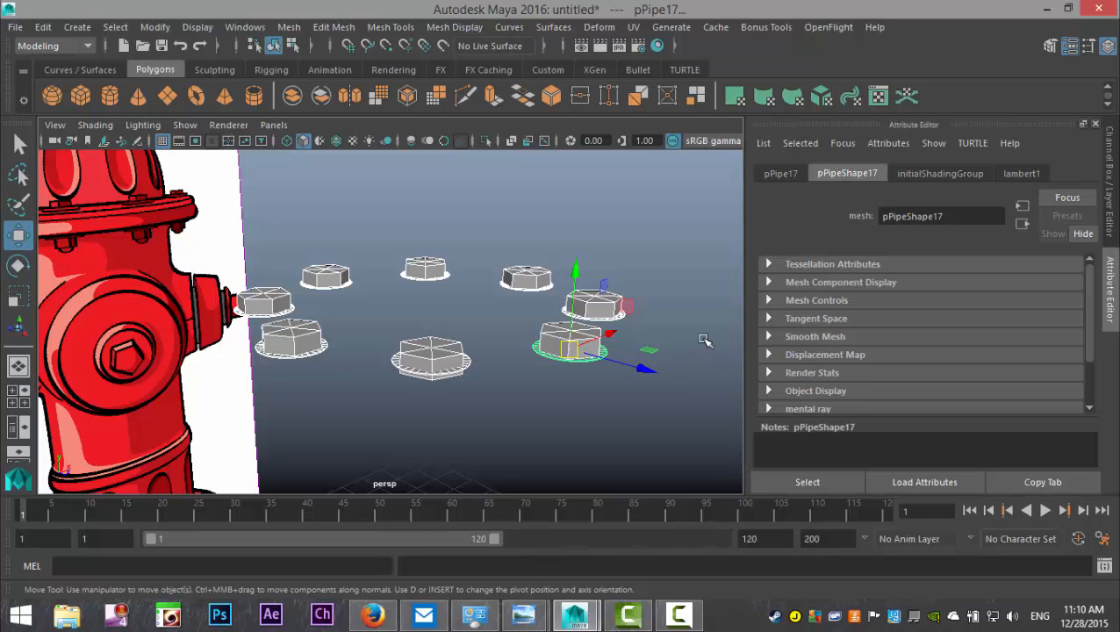
left_click(289, 26)
left_click(321, 85)
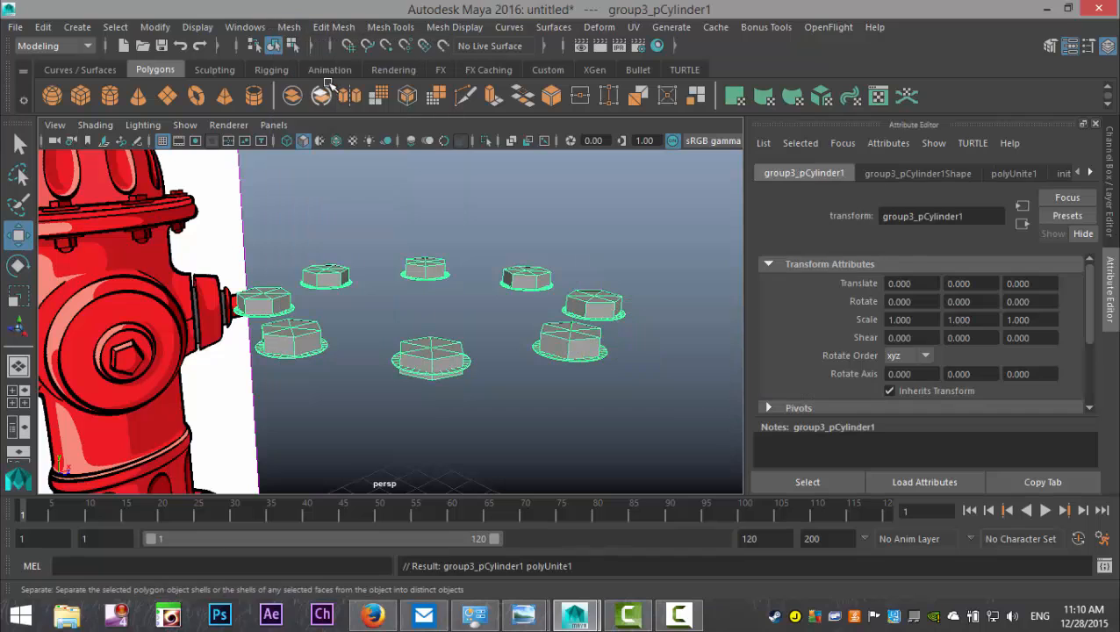
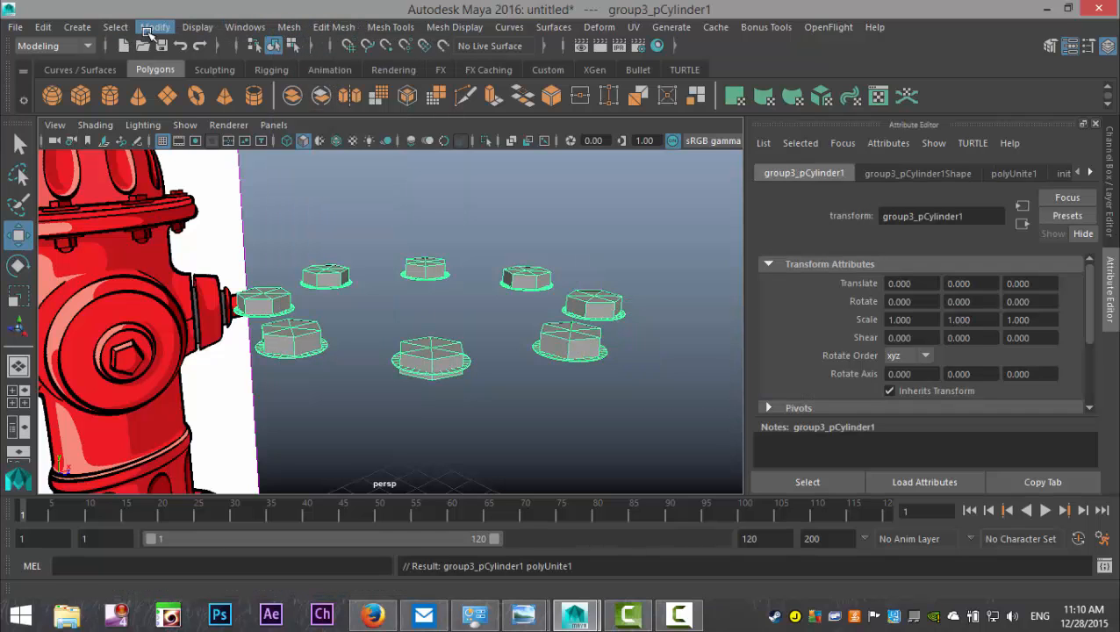
left_click(155, 27)
left_click(199, 130)
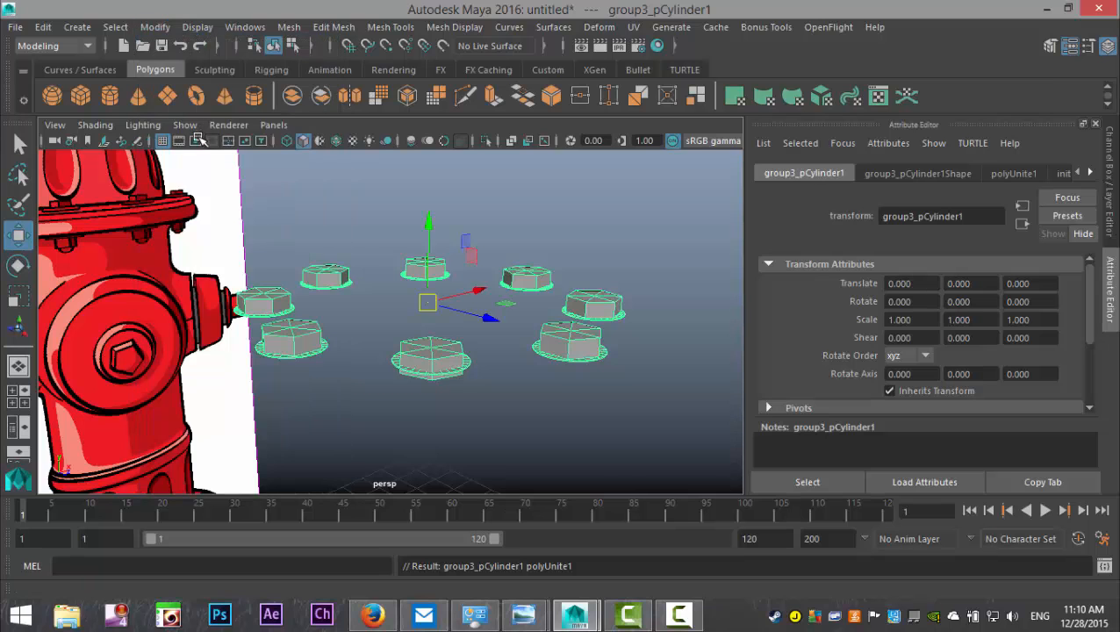
Step: Create a vertically mirrored instance of the combined bolts with Duplicate Special, using scale 1, -1, 1 and one copy
left_click(43, 26)
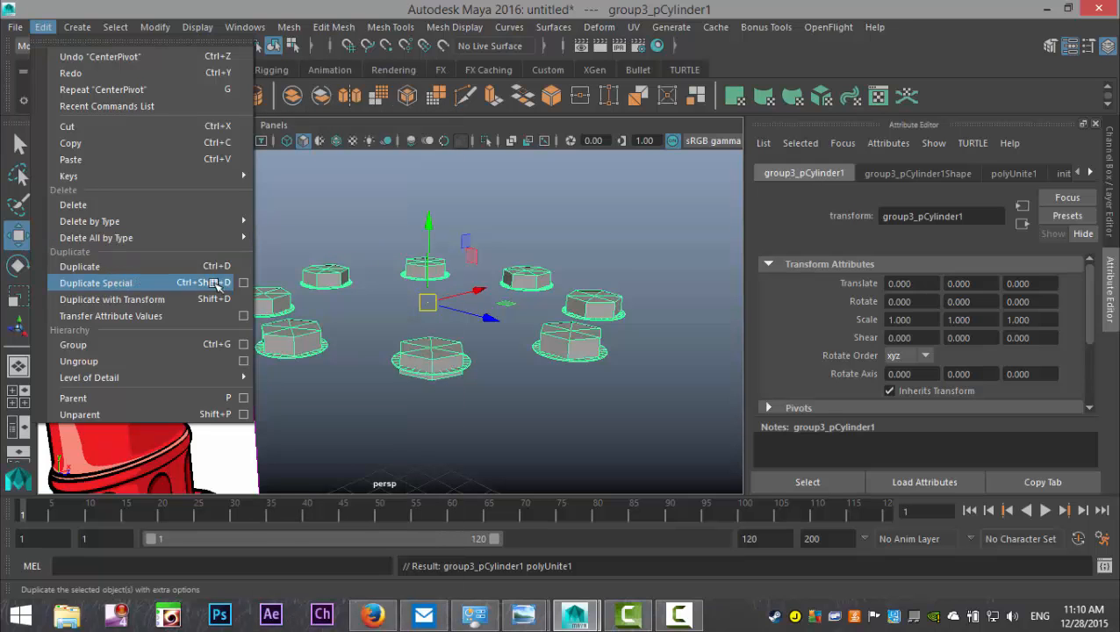
left_click(243, 283)
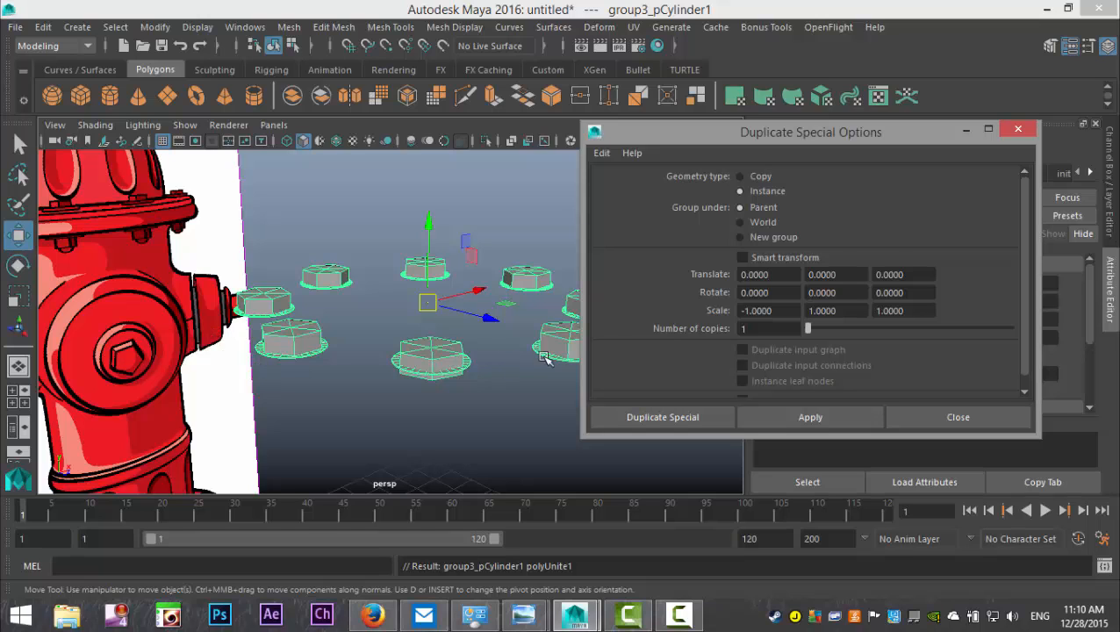
left_click_drag(785, 310, 650, 305)
type("1")
left_click(808, 311)
left_click(699, 417)
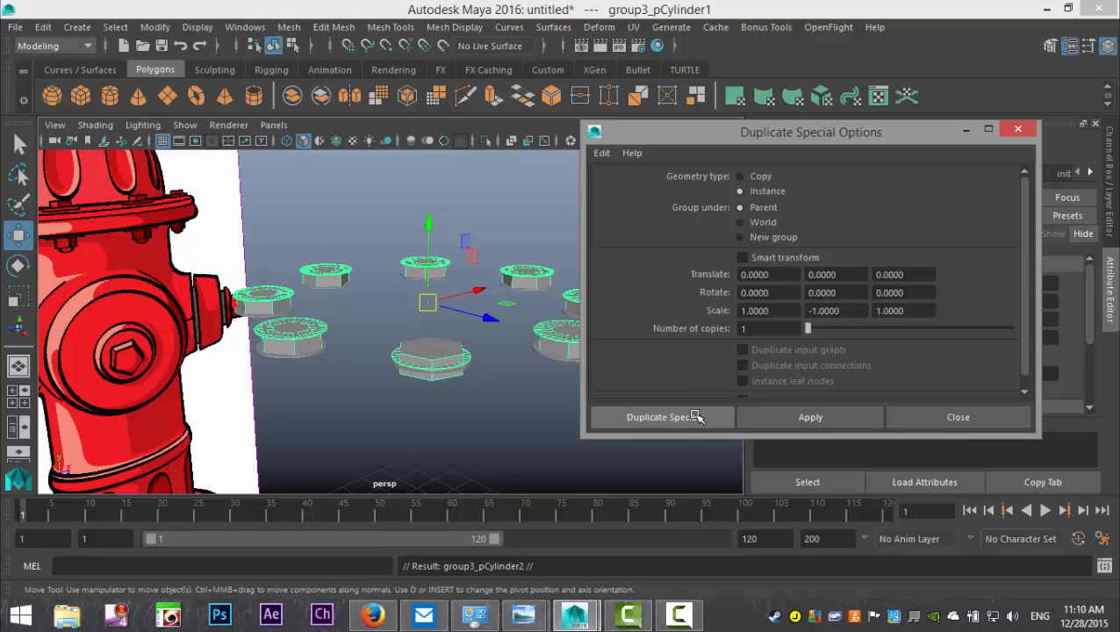
Step: Move the mirrored bolts down to Translate Y -0.673 and show all hidden objects
mouse_move(419, 261)
left_mouse_down()
mouse_move(428, 254)
mouse_move(434, 275)
left_mouse_up()
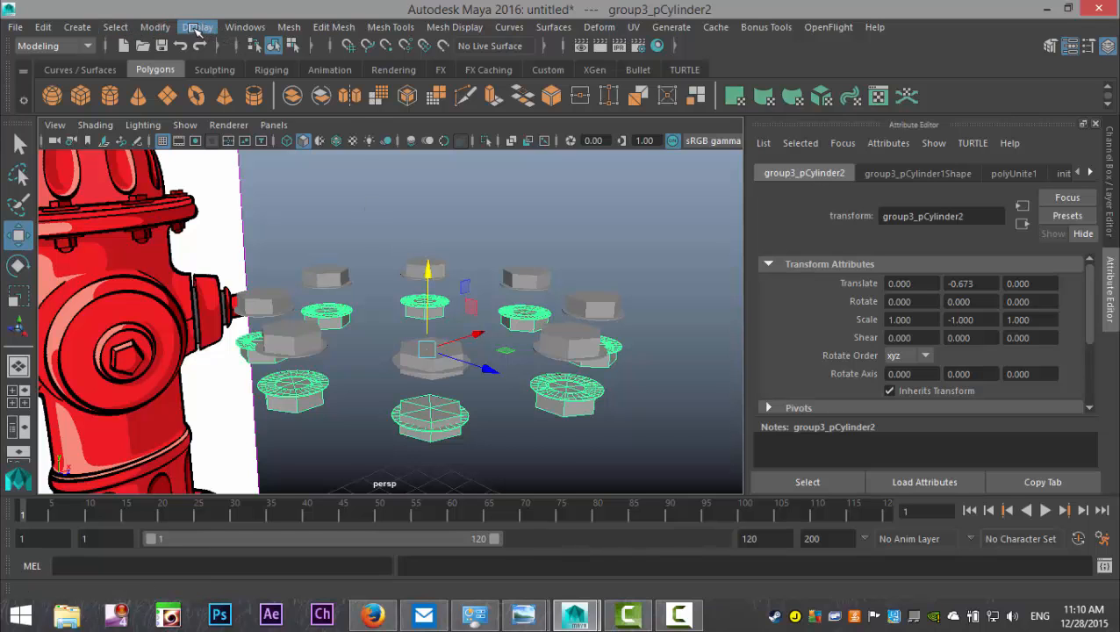
left_click(196, 29)
mouse_move(255, 147)
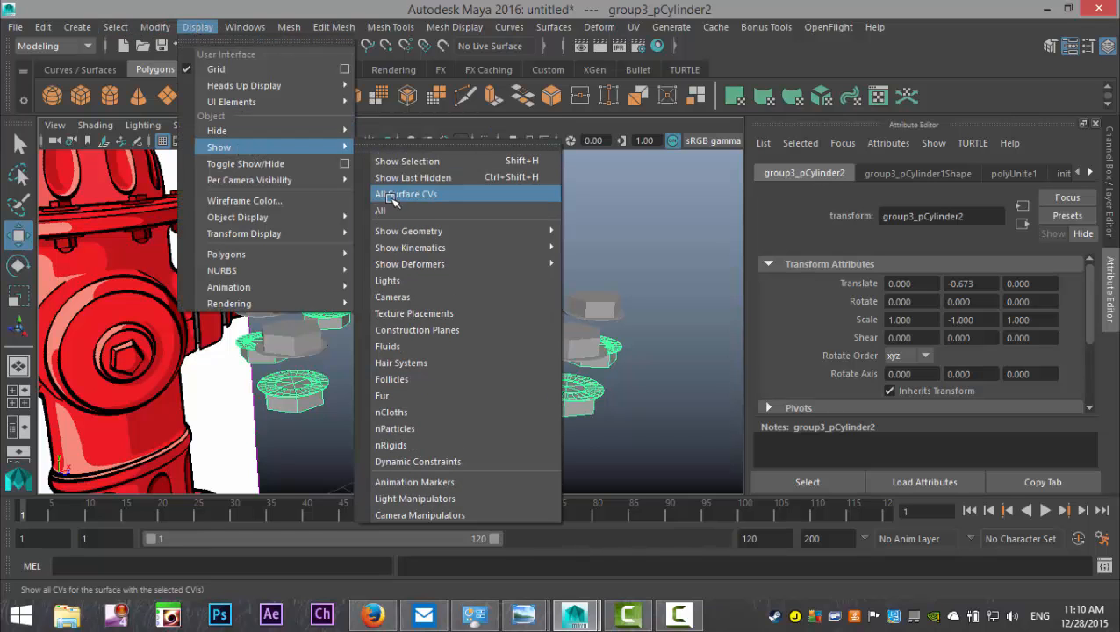
left_click(386, 211)
Step: Raise the mirrored bolts against the underside of the upper flange at Translate Y -0.424, using the front view, and check the fit from below
left_click(24, 396)
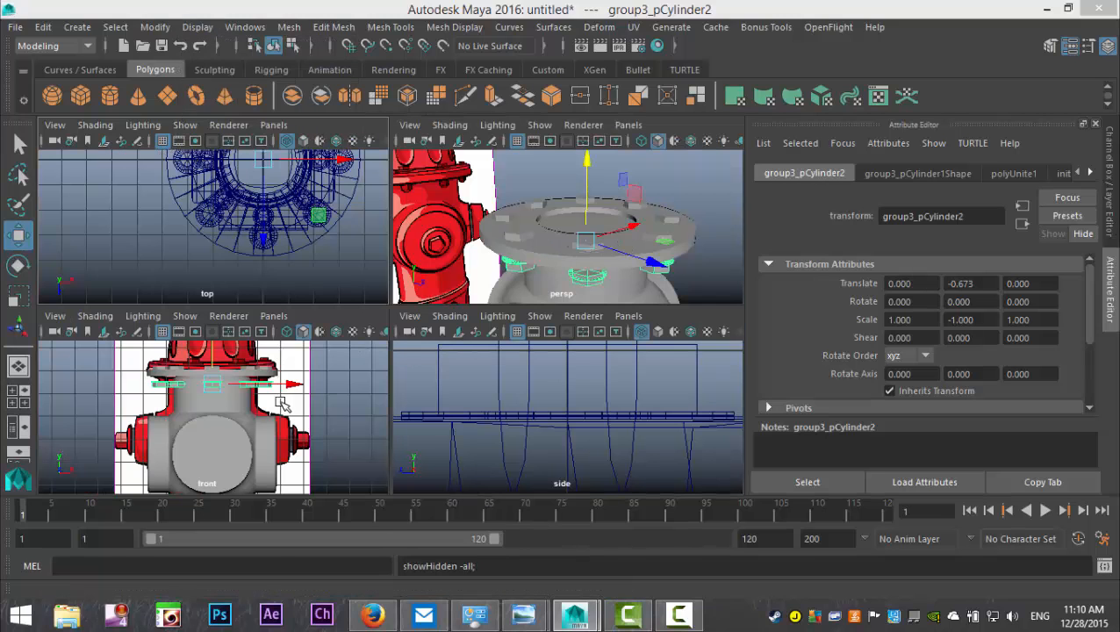
key("space")
left_click_drag(389, 173, 387, 162)
scroll(387, 167, "up", 3)
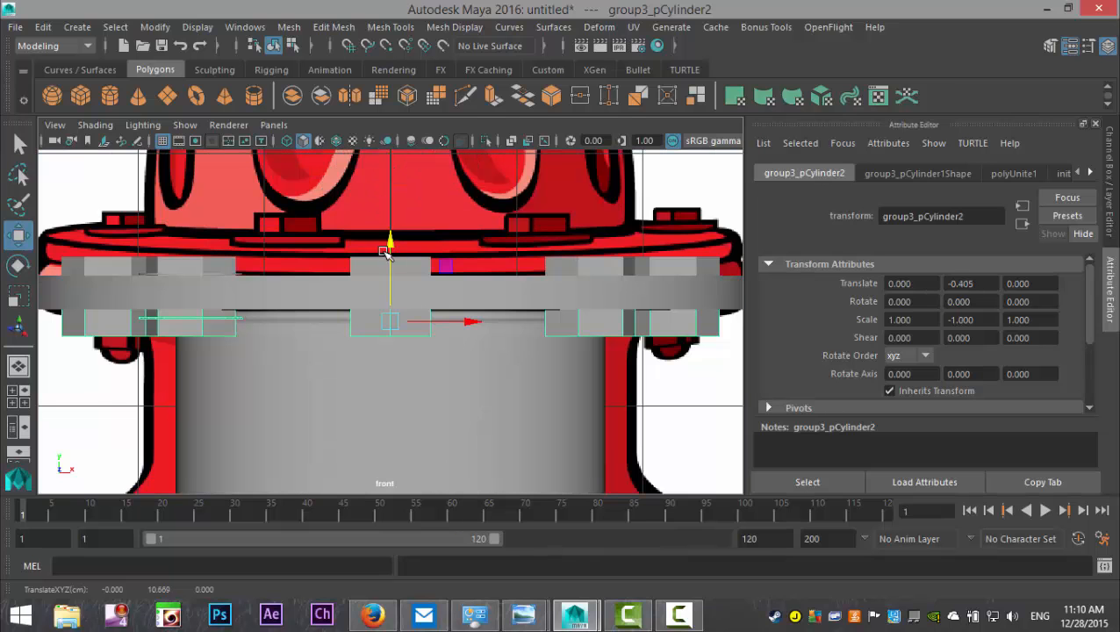
key("4")
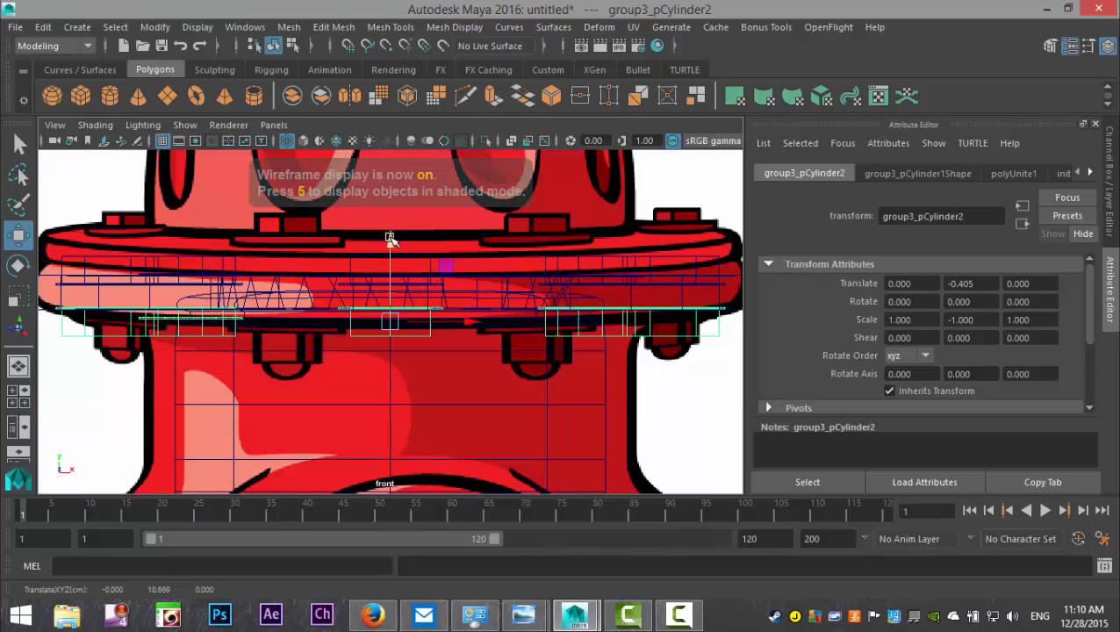
left_click_drag(390, 238, 388, 244)
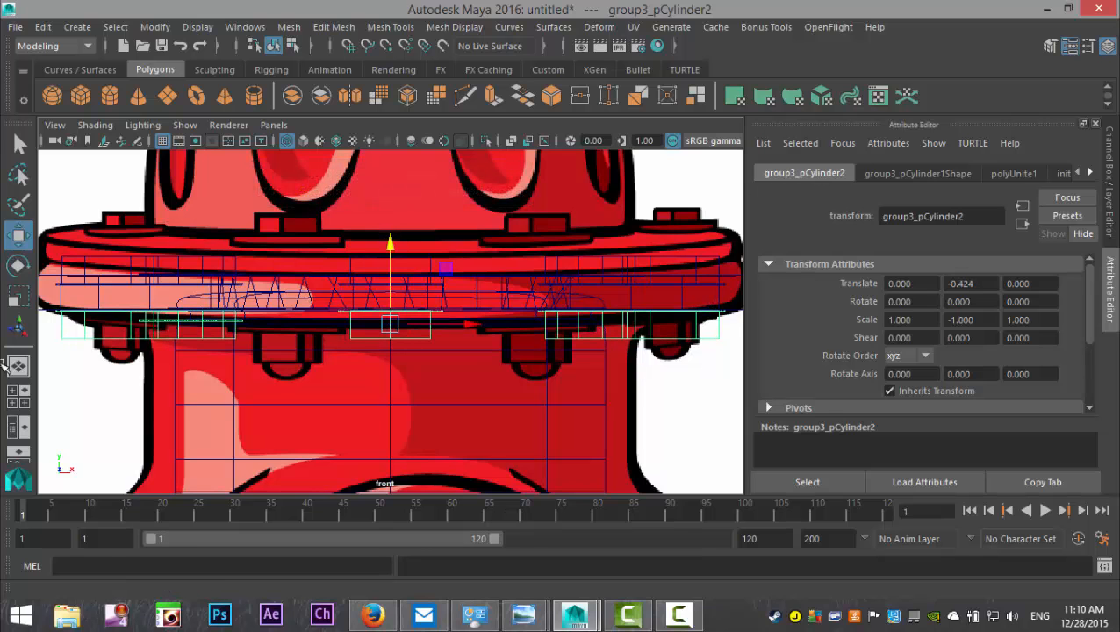
left_click(19, 399)
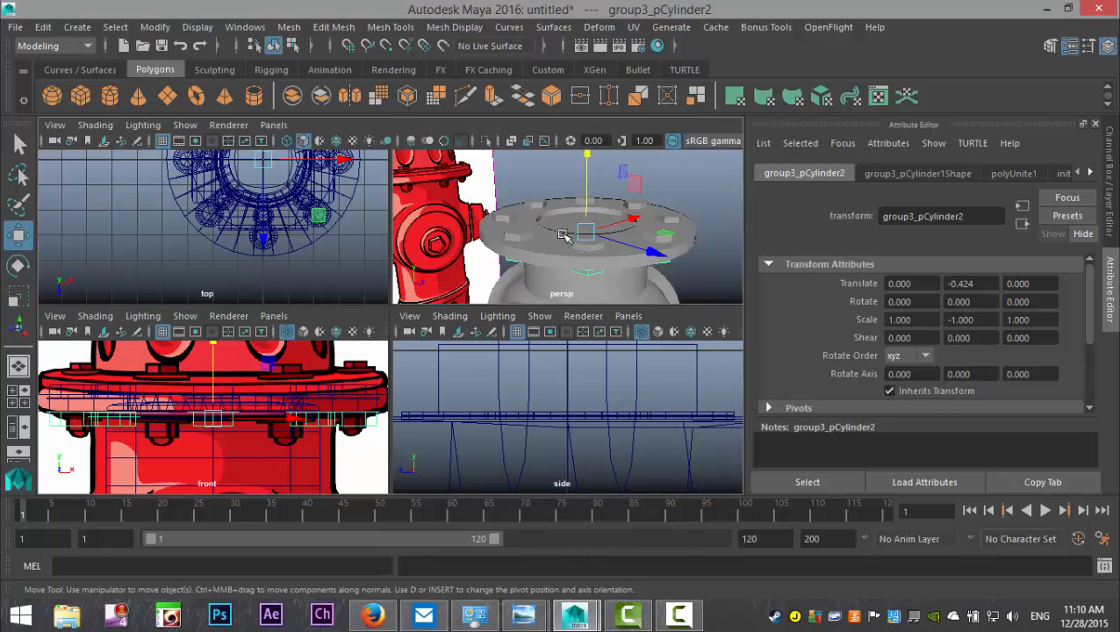
key("space")
left_click_drag(524, 351, 556, 315, "alt")
scroll(625, 232, "up", 8)
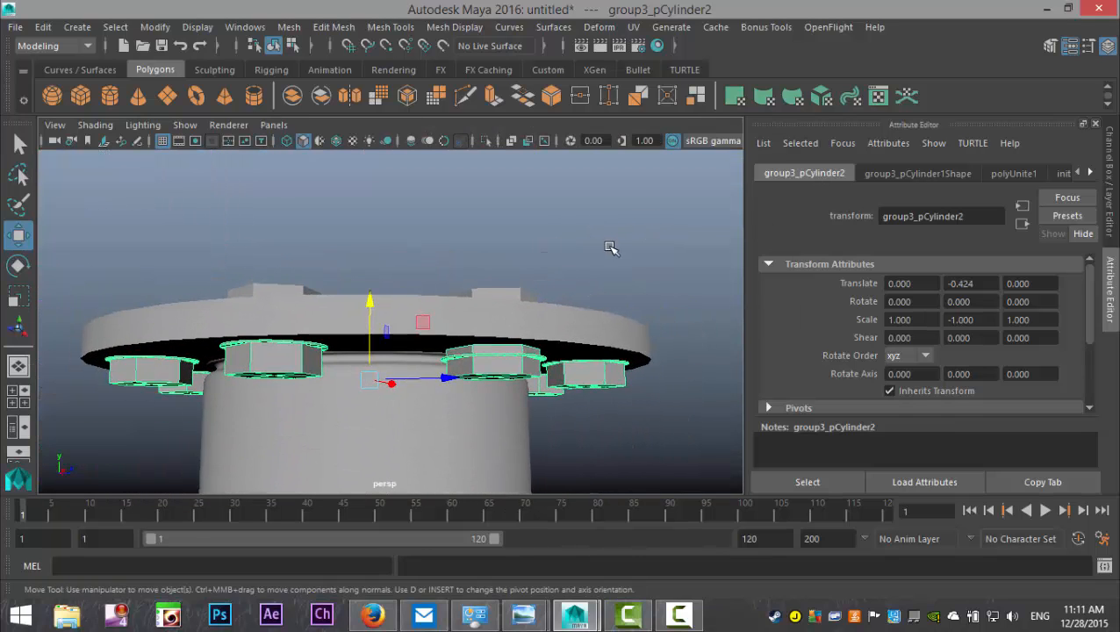
Step: Raise the mirrored bolts to Translate Y -0.419 against the underside of the upper flange and check the fit
left_click_drag(363, 342, 452, 353)
scroll(433, 300, "down", 3)
middle_click_drag(452, 353, 134, 314, "alt")
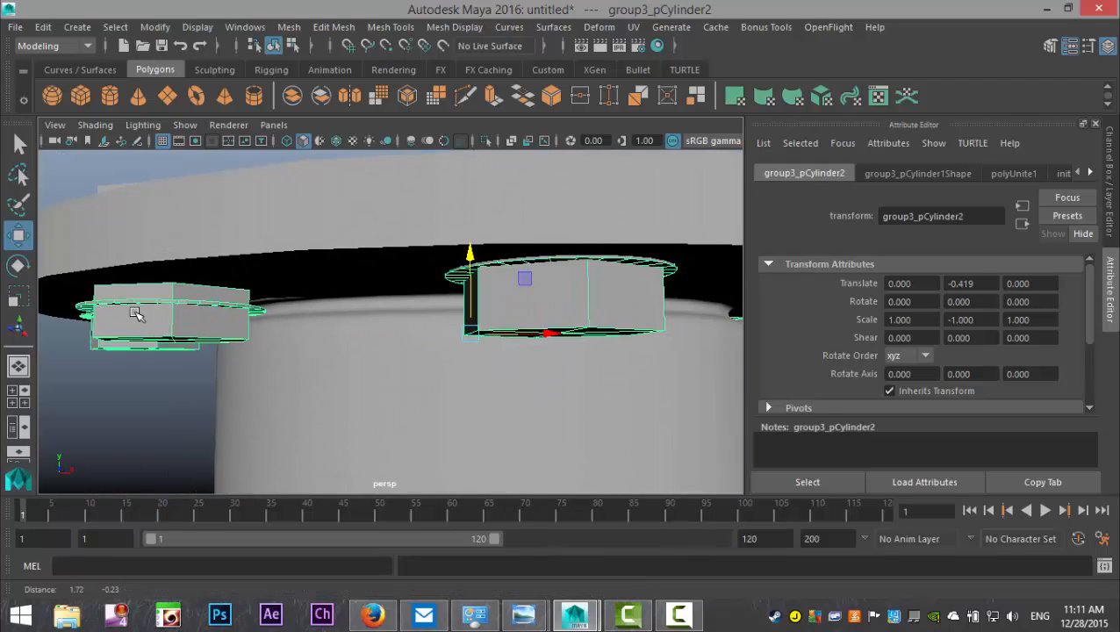
scroll(347, 339, "down", 3)
left_click_drag(467, 358, 543, 380, "alt")
left_click_drag(367, 392, 327, 360, "alt")
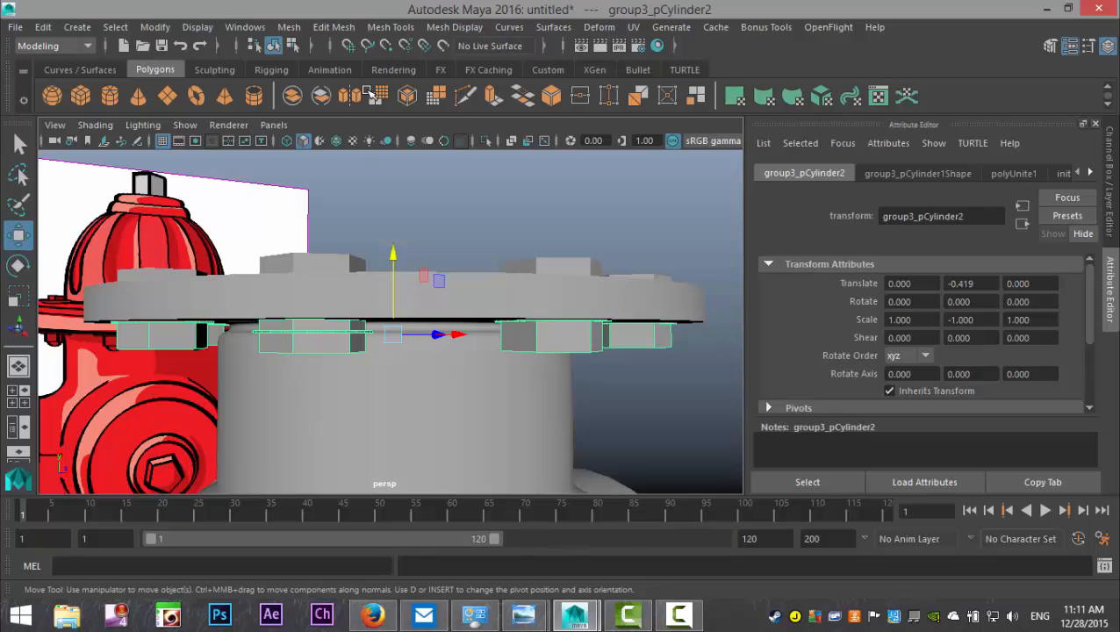
Step: Try to separate the mirrored bolts mesh, center the low-sitting washer's pivot and raise that washer to the flange underside
left_click(289, 27)
left_click(333, 101)
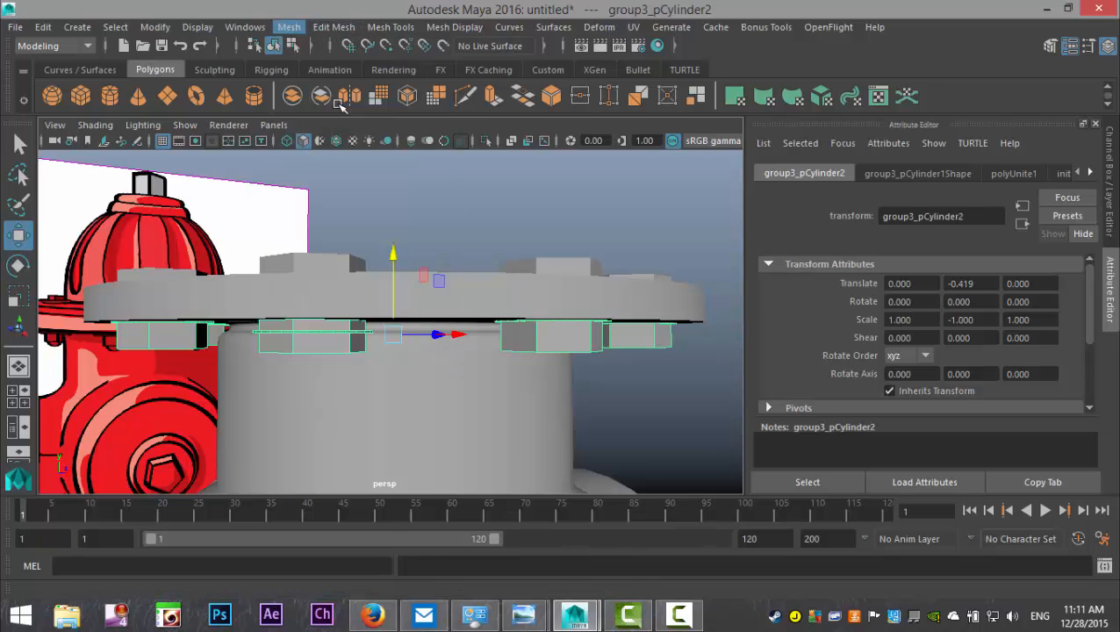
left_click(314, 333)
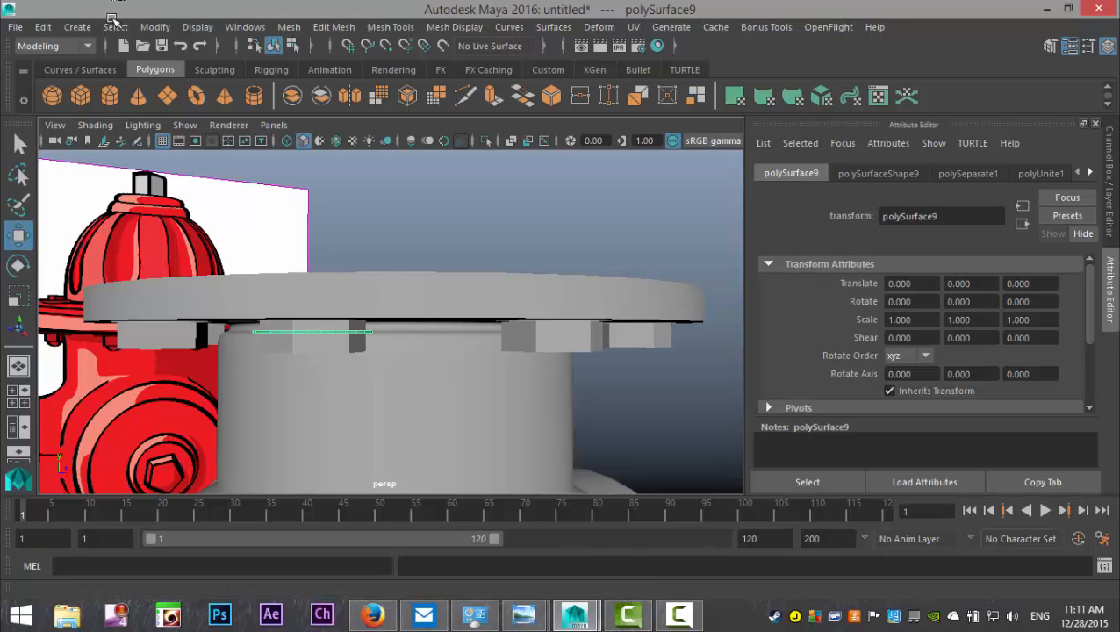
left_click(154, 26)
left_click(224, 130)
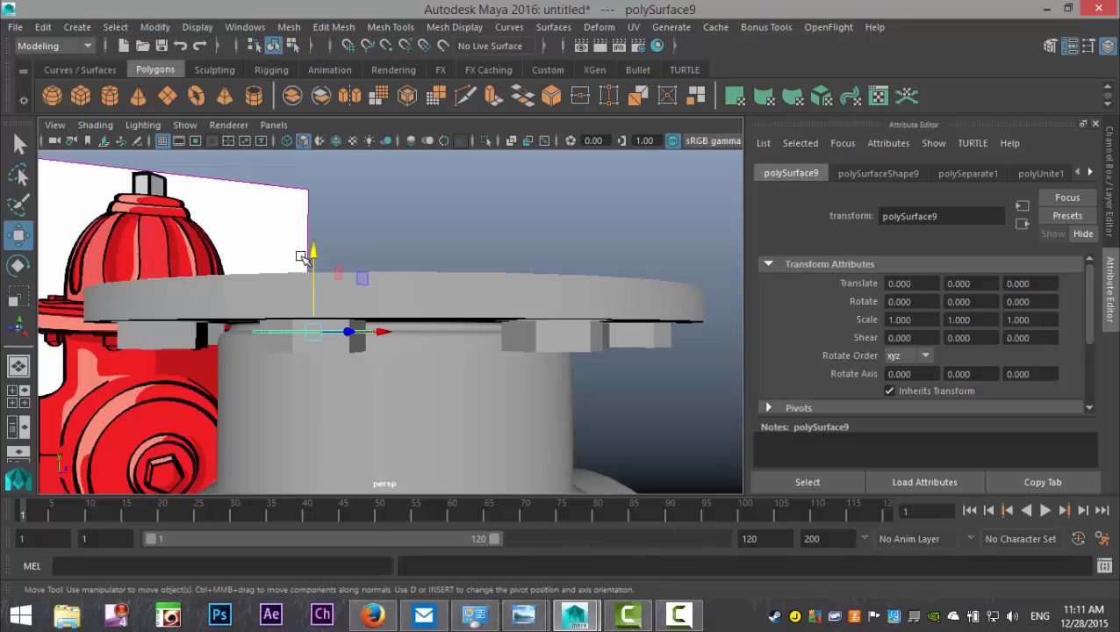
left_click_drag(315, 252, 314, 242)
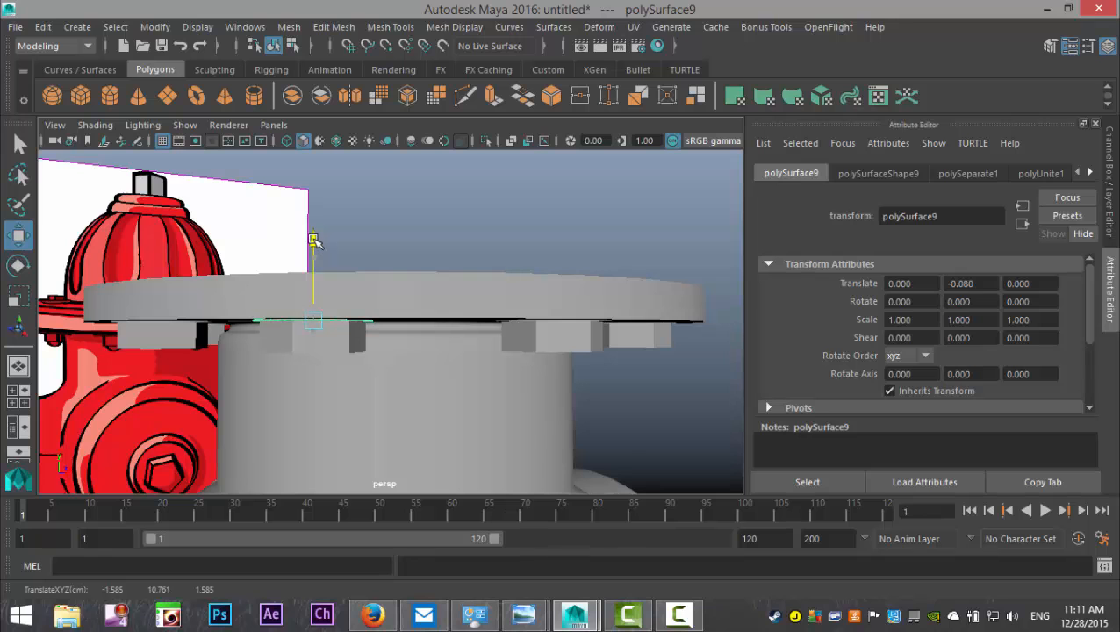
Step: Show all hidden objects and inspect the upper flange for its top bolts in wireframe display
left_click_drag(375, 248, 455, 263, "alt")
left_click(198, 27)
mouse_move(252, 133)
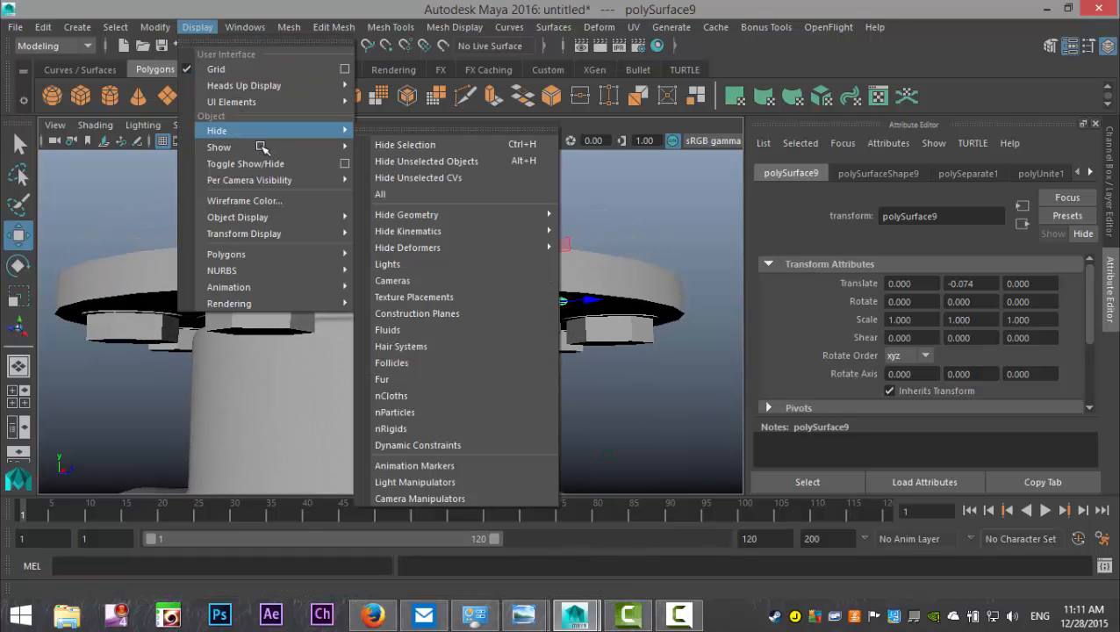
left_click(397, 209)
left_click_drag(445, 270, 524, 327, "alt")
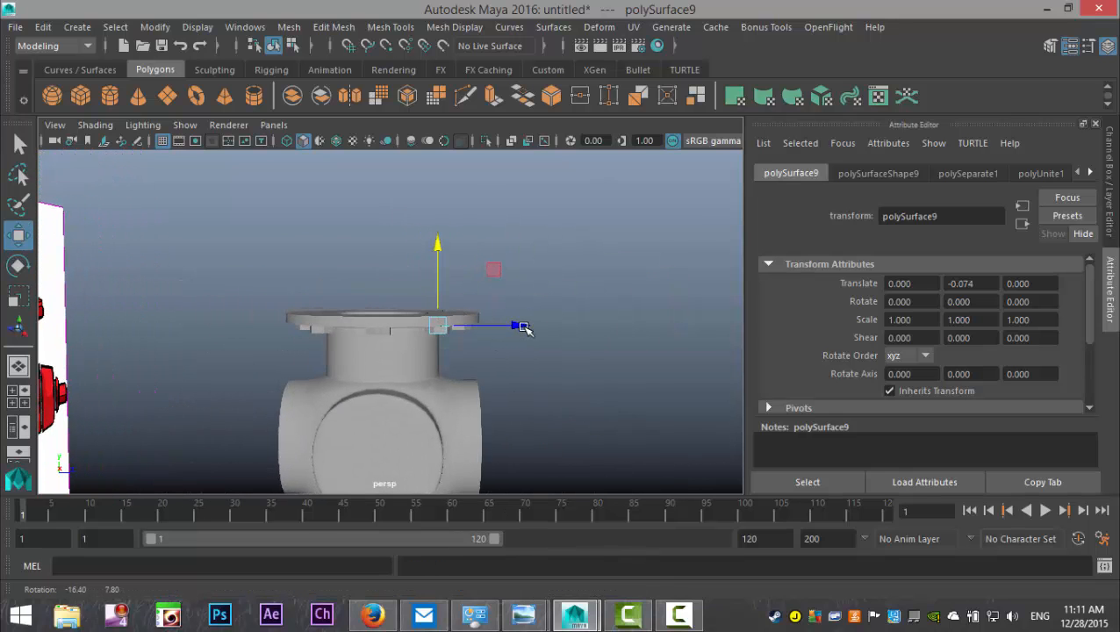
scroll(513, 347, "up", 2)
key("4")
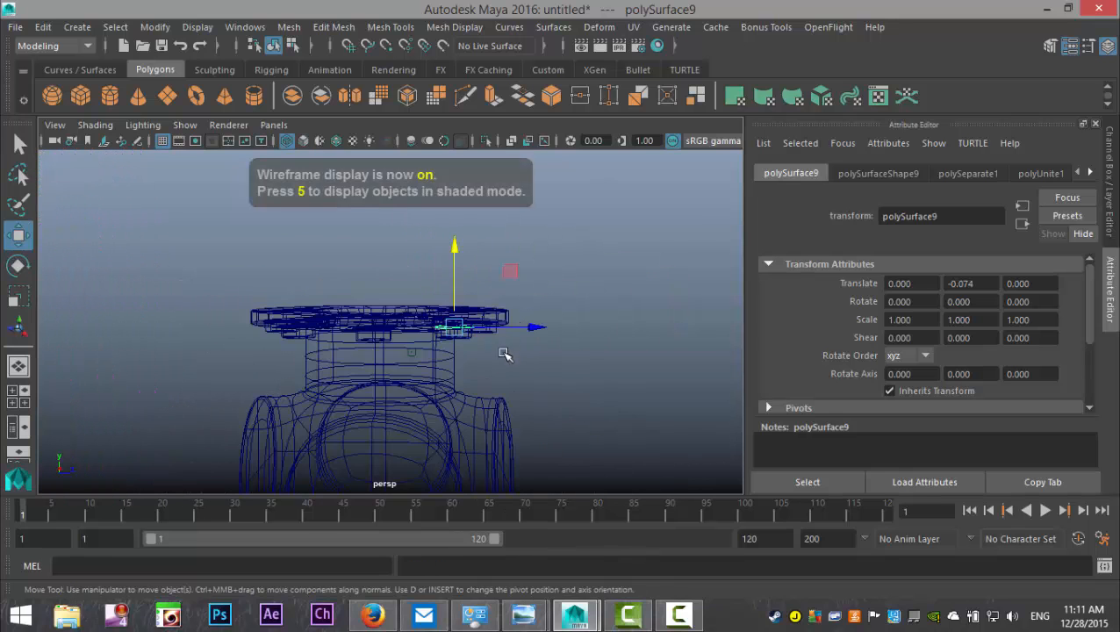
scroll(510, 355, "up", 2)
left_click_drag(472, 361, 579, 367, "alt")
scroll(544, 373, "down", 3)
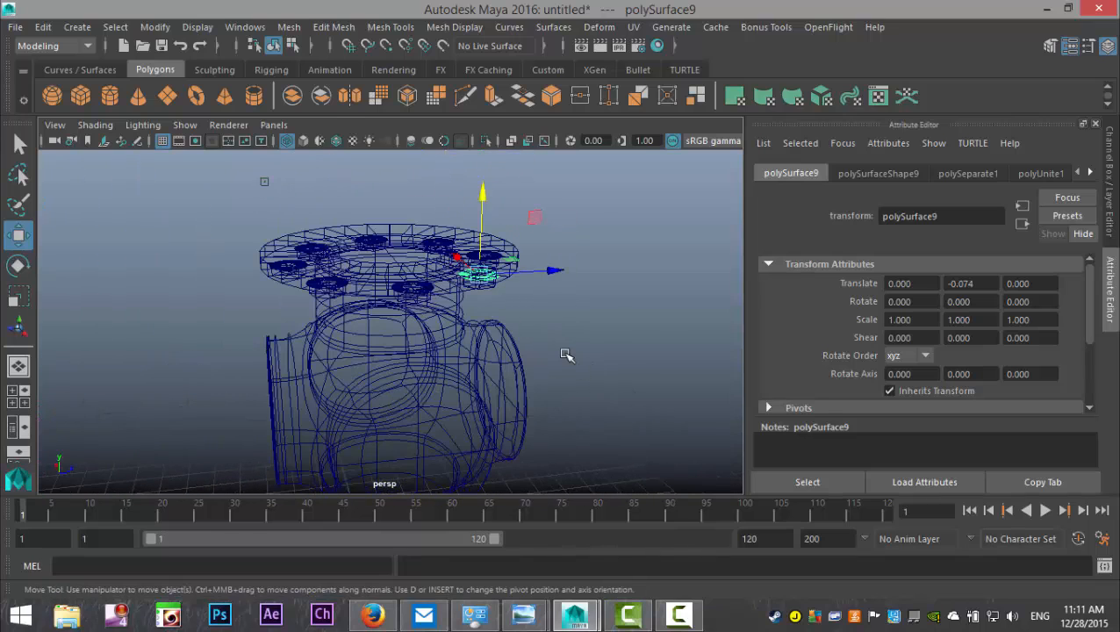
Step: Undo the washer move and the separation of the mirrored bolts, and return to shaded display
key("ctrl+z")
mouse_move(607, 282)
left_mouse_down("alt")
mouse_move(573, 266)
mouse_move(605, 337)
mouse_move(613, 327)
mouse_move(588, 304)
mouse_move(583, 374)
mouse_move(583, 362)
mouse_move(628, 381)
mouse_move(695, 349)
mouse_move(595, 357)
mouse_move(585, 340)
left_mouse_up("alt")
left_click(629, 291)
key("5")
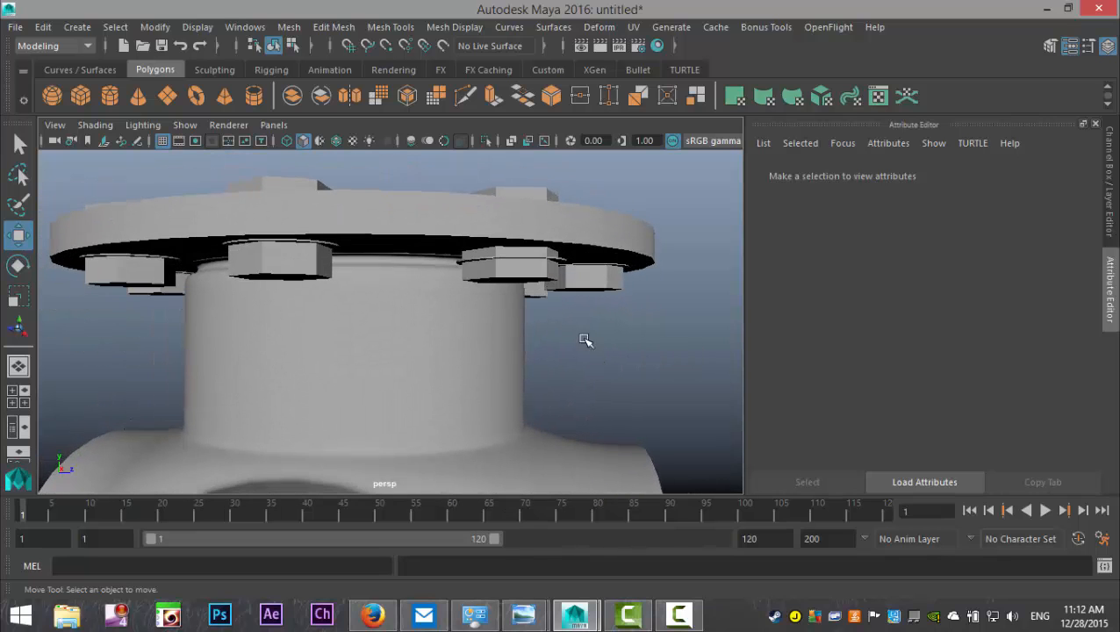
Step: Try separating the mirrored bolts mesh again with its history kept, and undo the separation
left_click(525, 257)
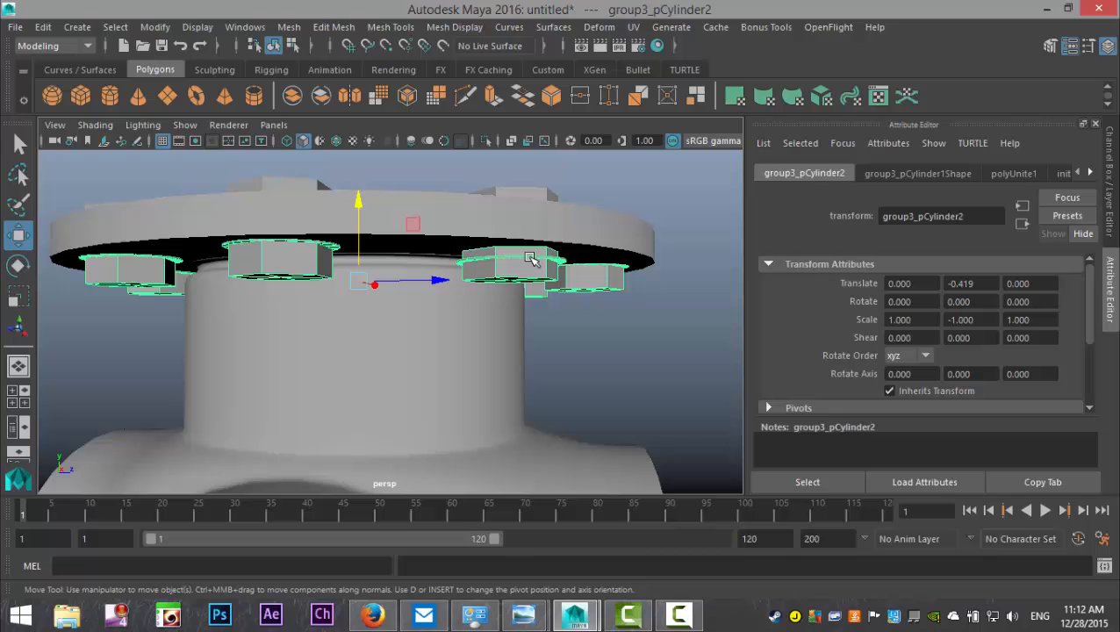
left_click(292, 26)
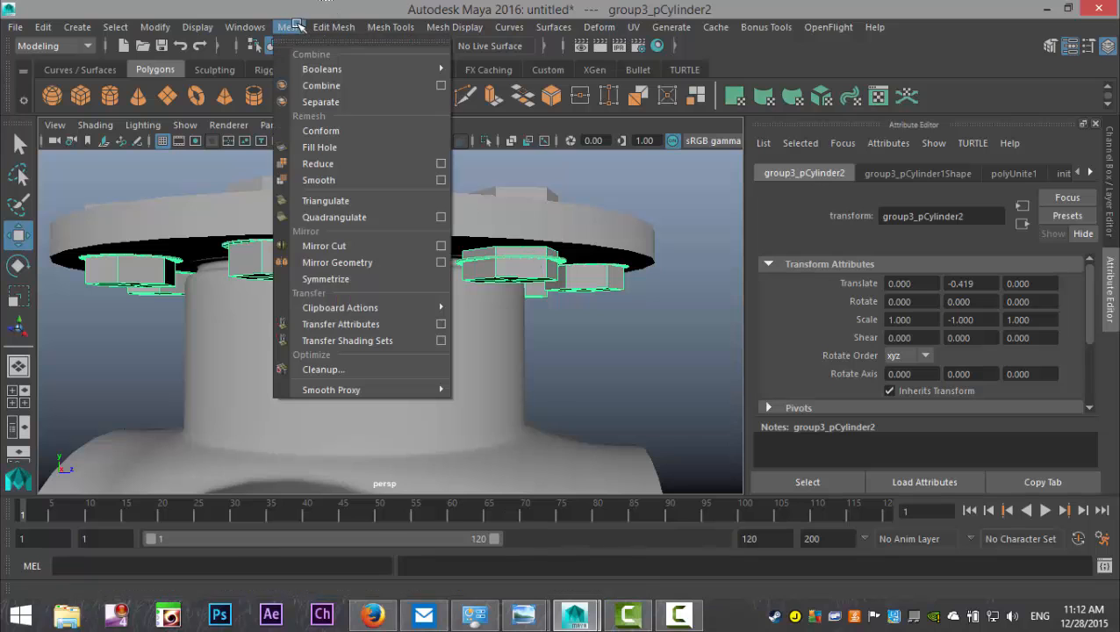
left_click(322, 102)
key("ctrl+z")
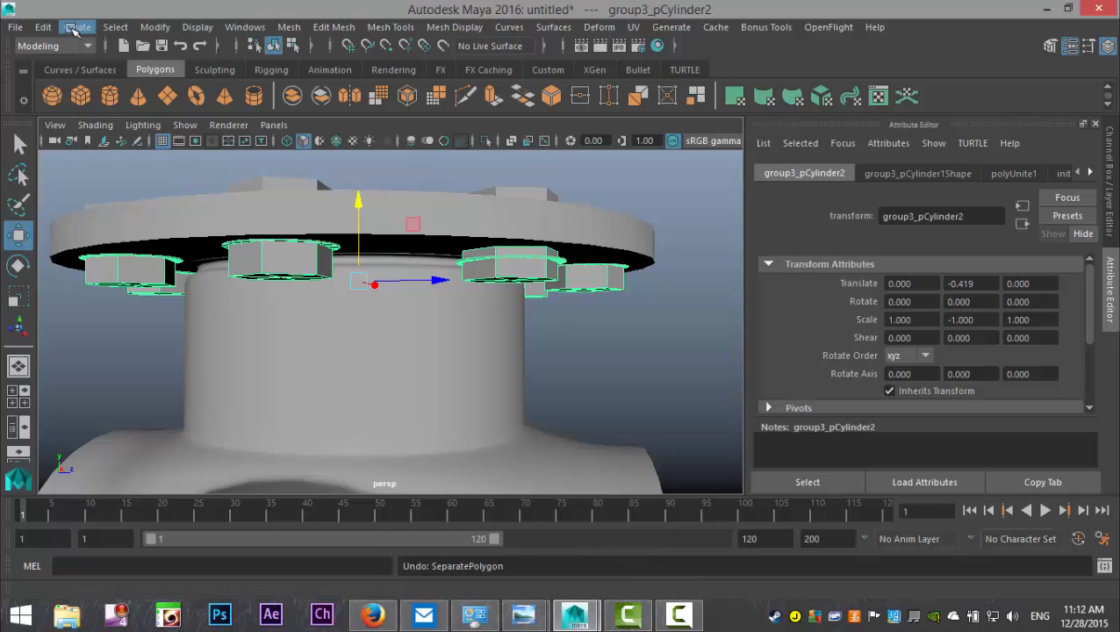
Step: Delete the mirrored bolts' construction history and separate the mesh into individual bolts and washers
left_click(43, 27)
mouse_move(123, 221)
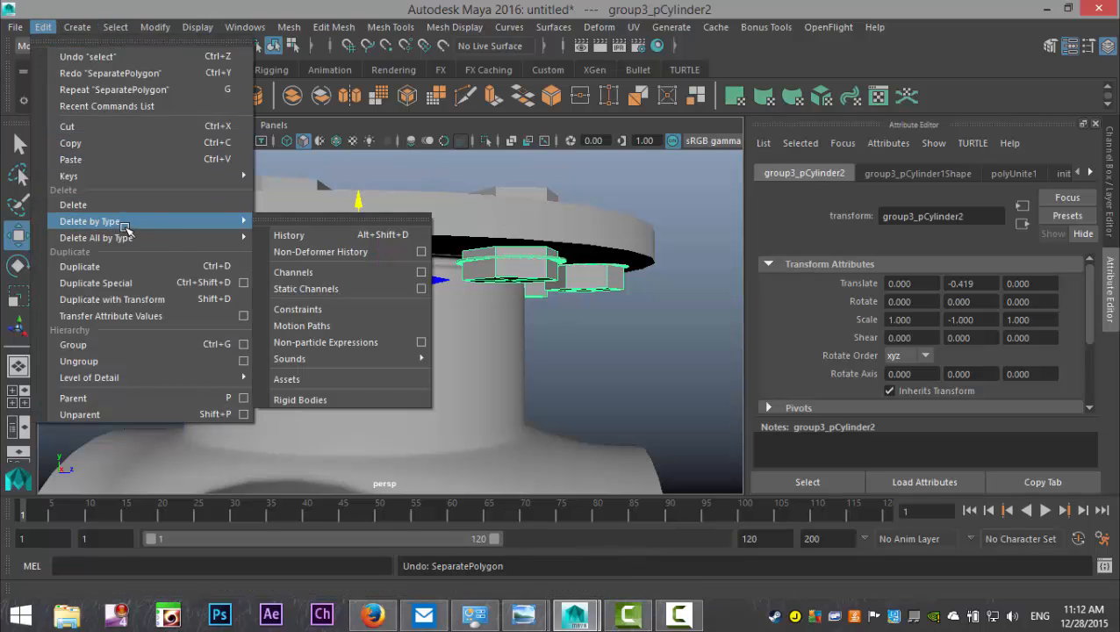
left_click(296, 237)
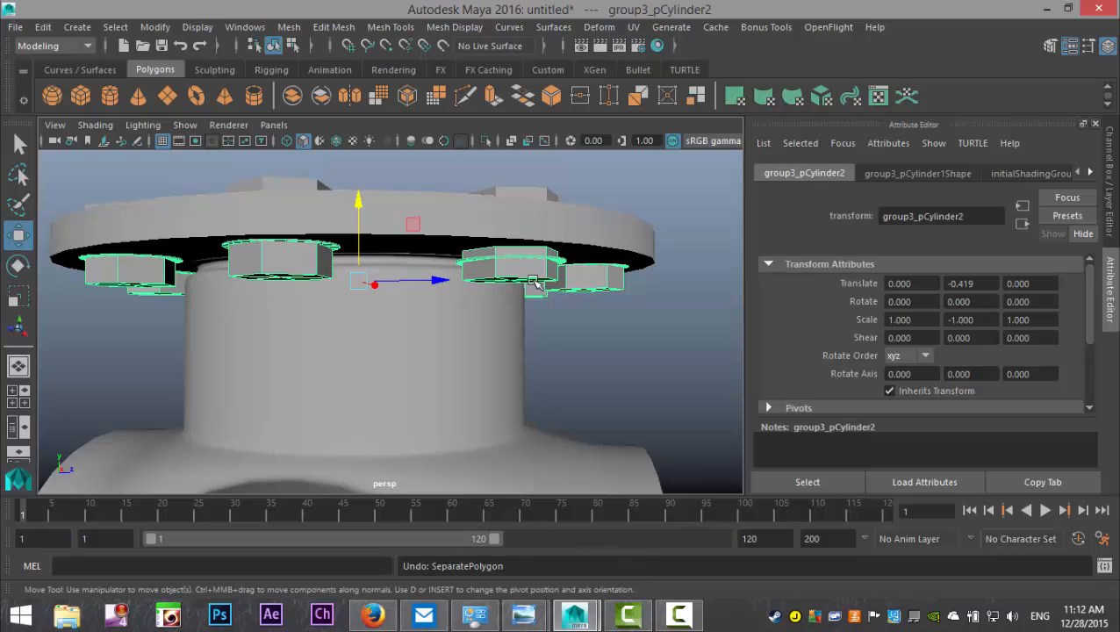
left_click(289, 28)
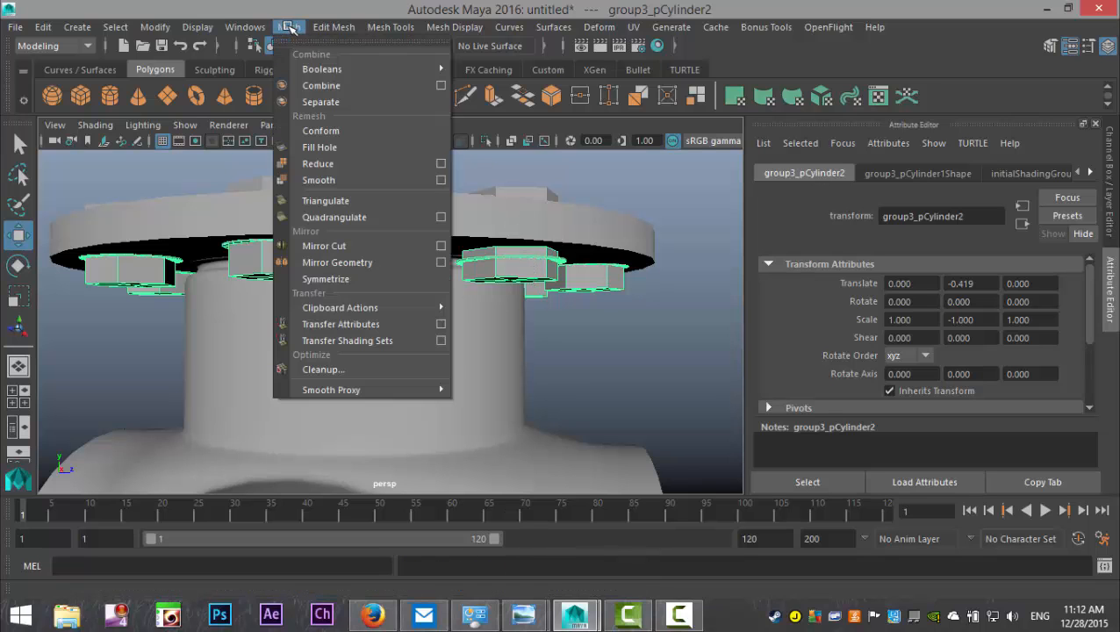
left_click(328, 101)
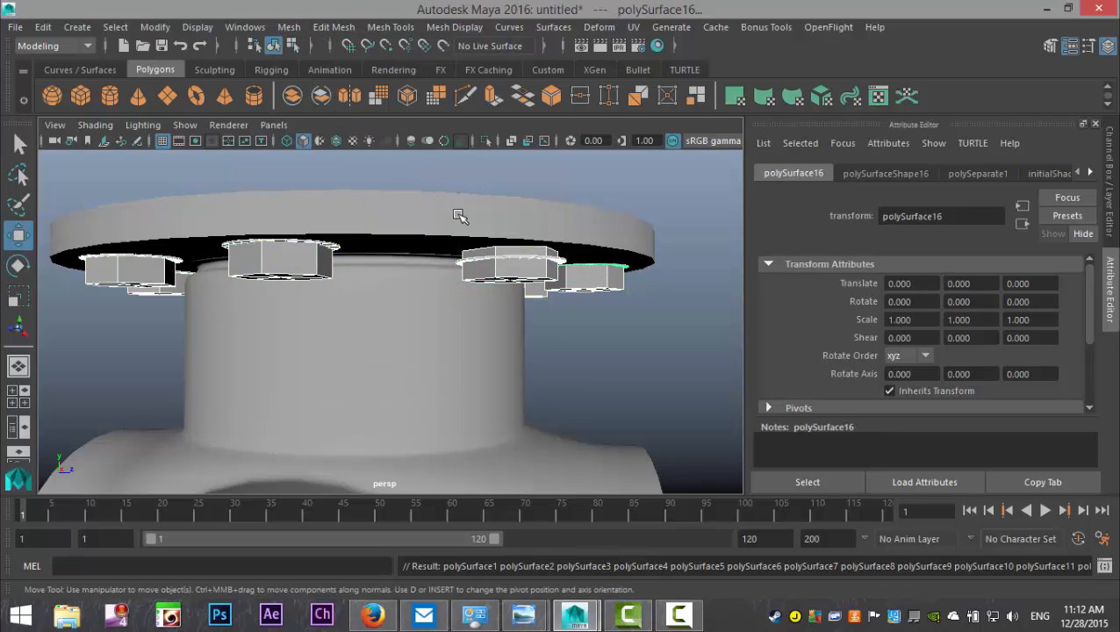
Step: Center the pivot of the low-sitting washer and raise it to Translate Y -0.075 at the top of its bolt
left_click(503, 257)
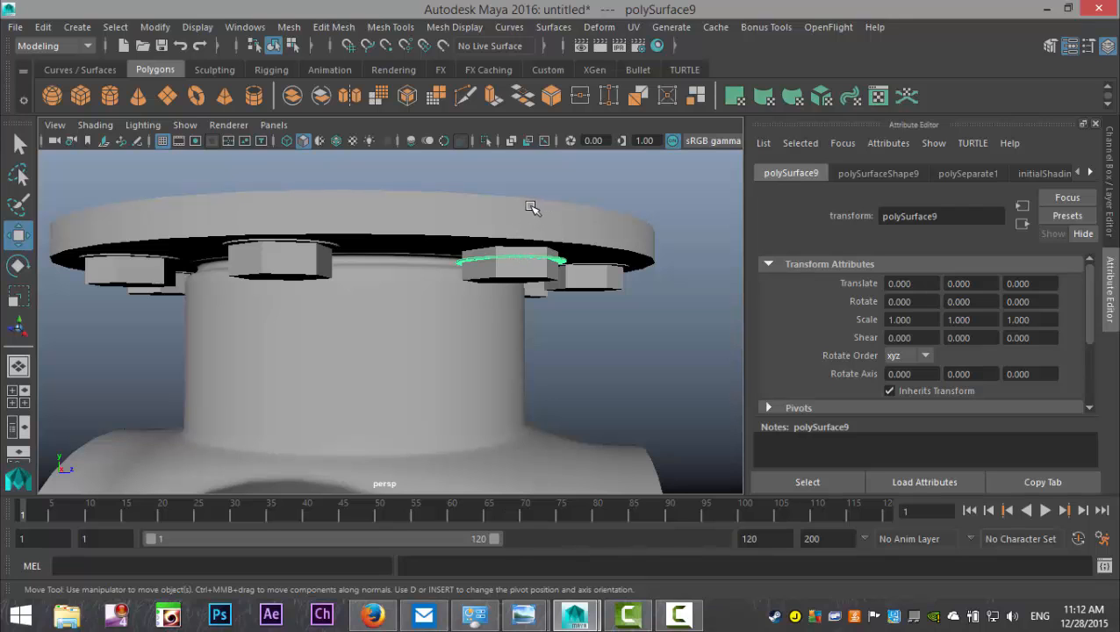
left_click(155, 27)
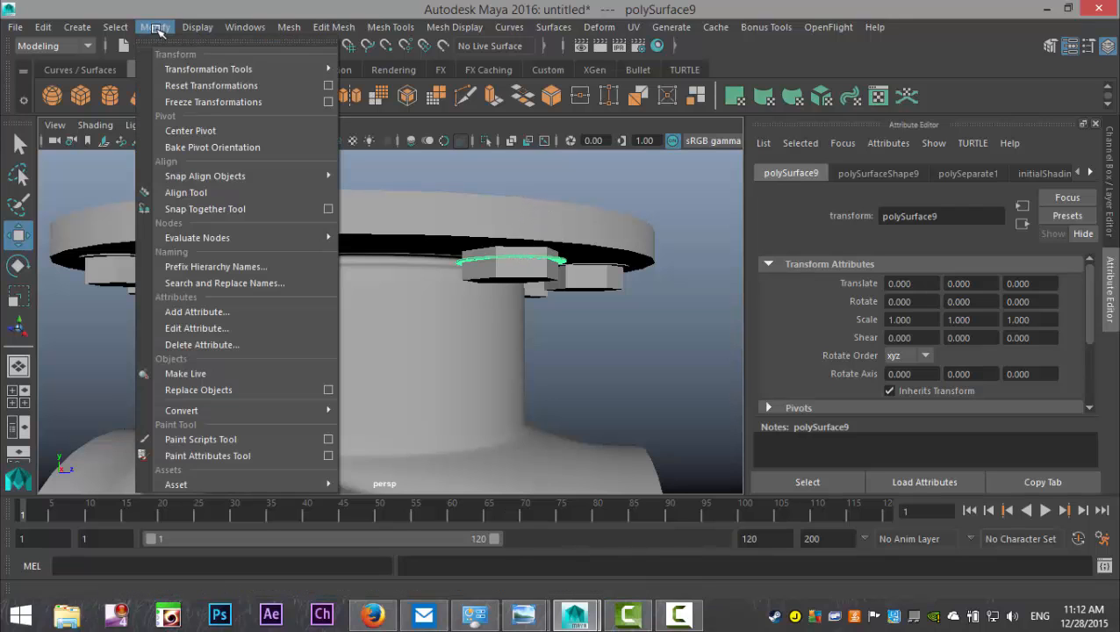
left_click(204, 128)
left_click_drag(512, 182, 512, 175)
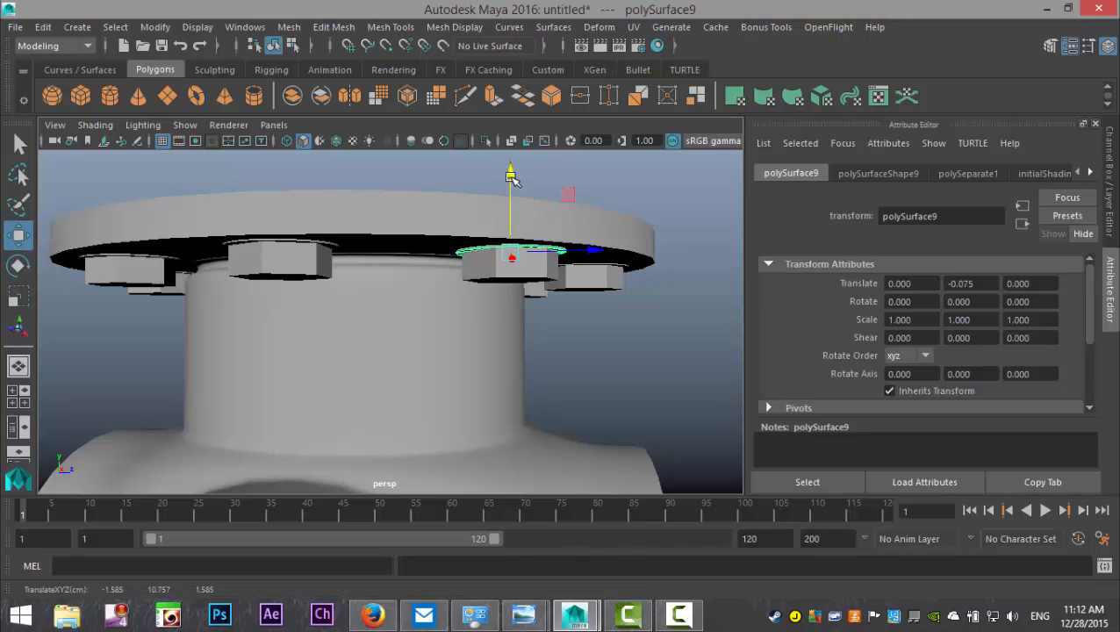
scroll(514, 208, "down", 2)
left_click_drag(537, 279, 490, 263, "alt")
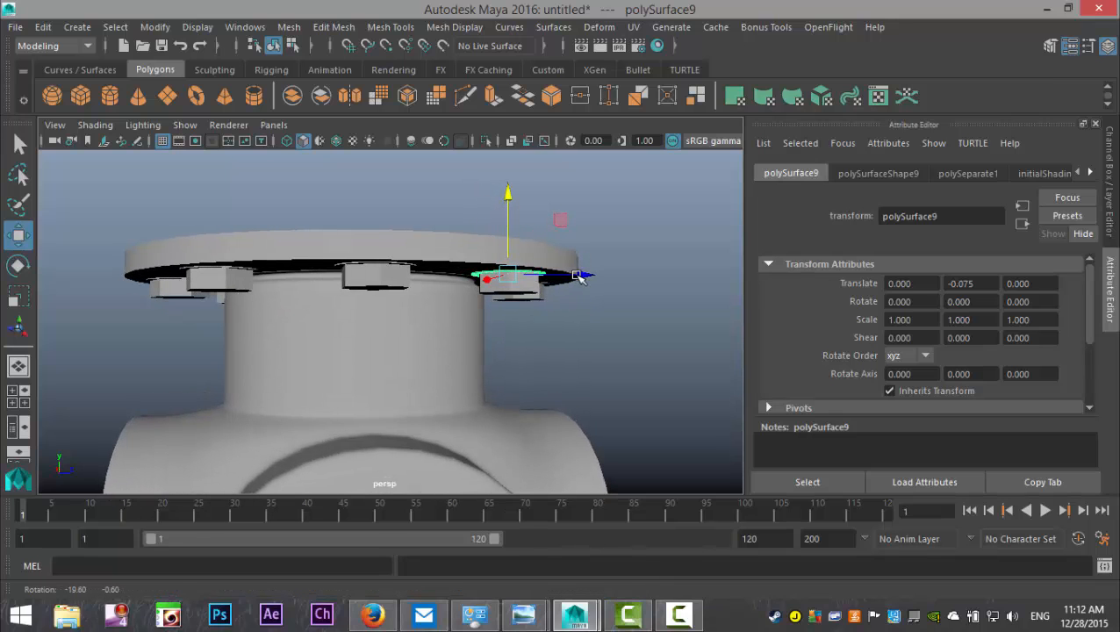
Step: Hide the upper flange ring and the hydrant body so only the underside bolts remain
left_click(547, 277)
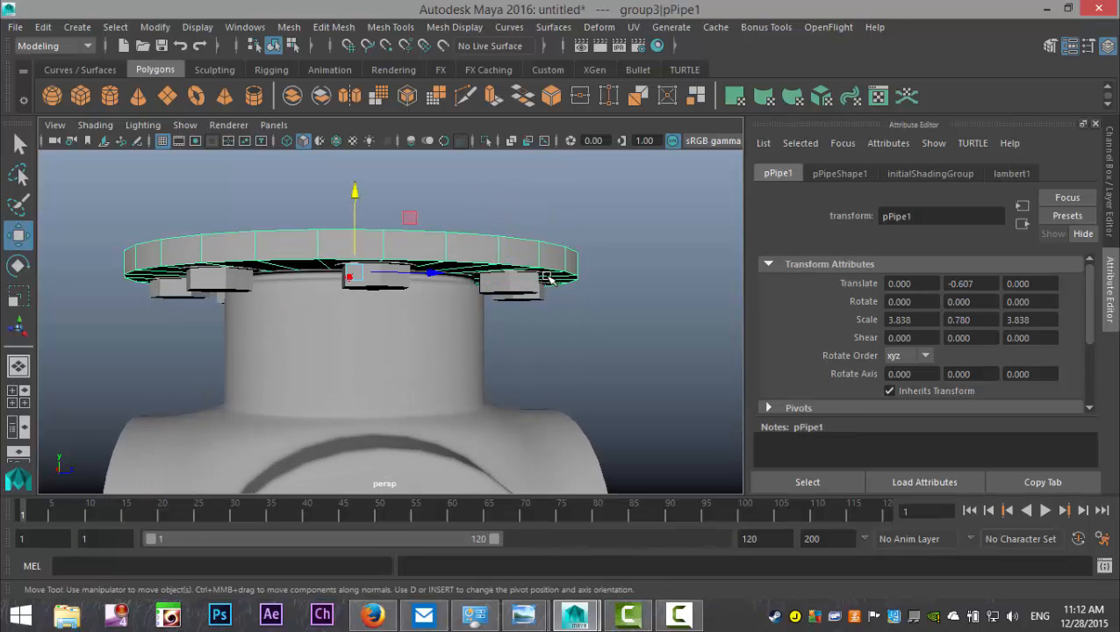
key("ctrl+h")
left_click(341, 398)
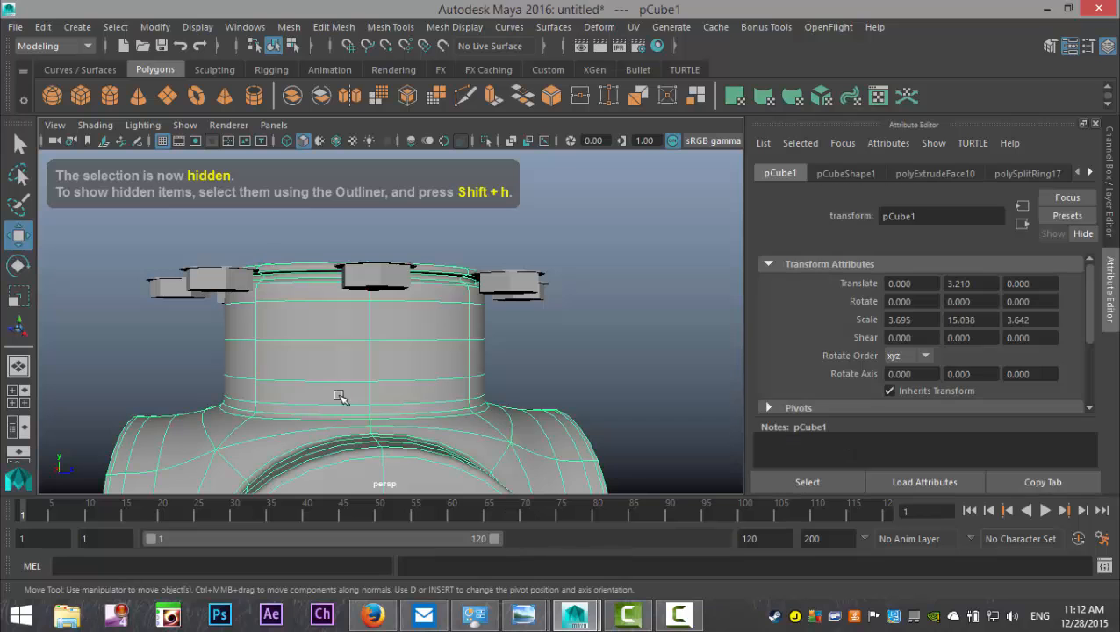
key("ctrl+h")
scroll(475, 343, "down", 4)
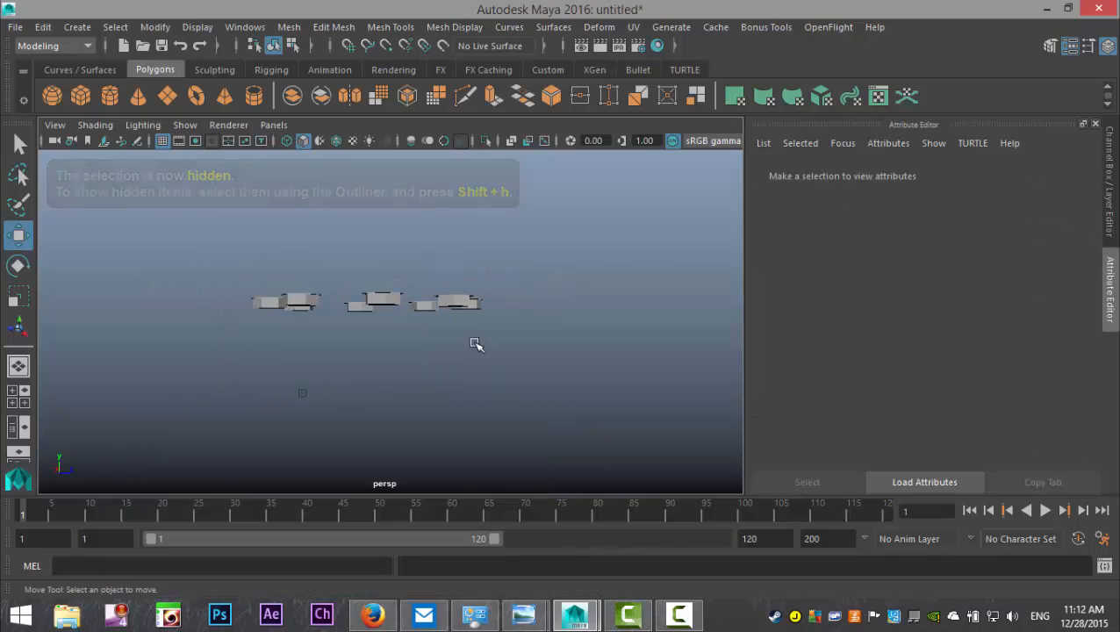
Step: Combine all the underside bolts and washers into one mesh and center its pivot
left_click_drag(475, 342, 392, 338, "alt")
left_click_drag(203, 254, 562, 403)
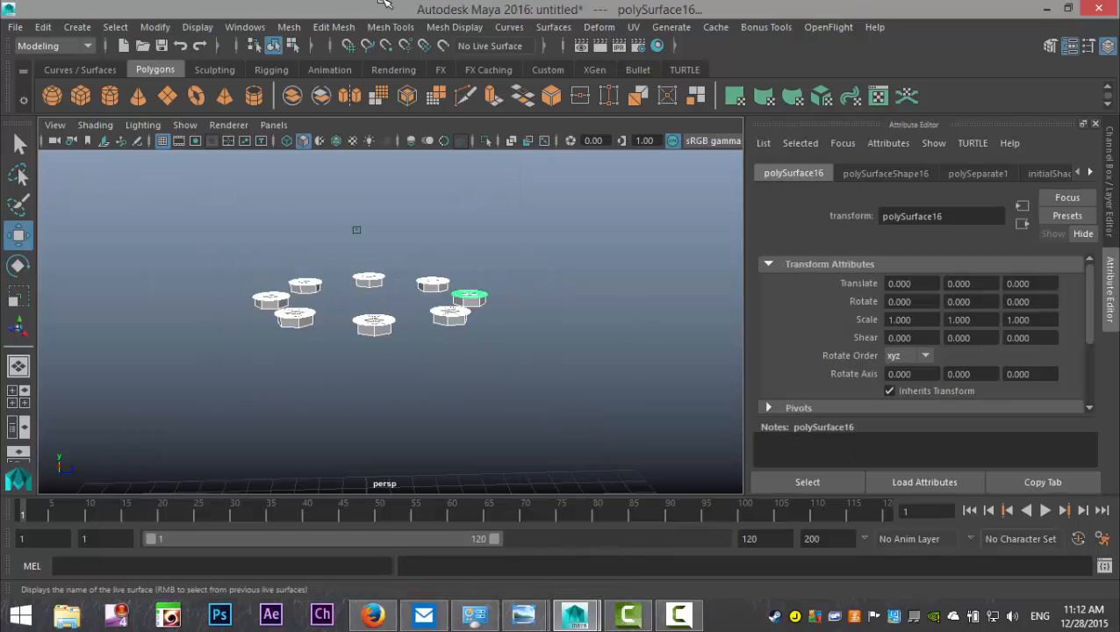
left_click(292, 27)
left_click(322, 85)
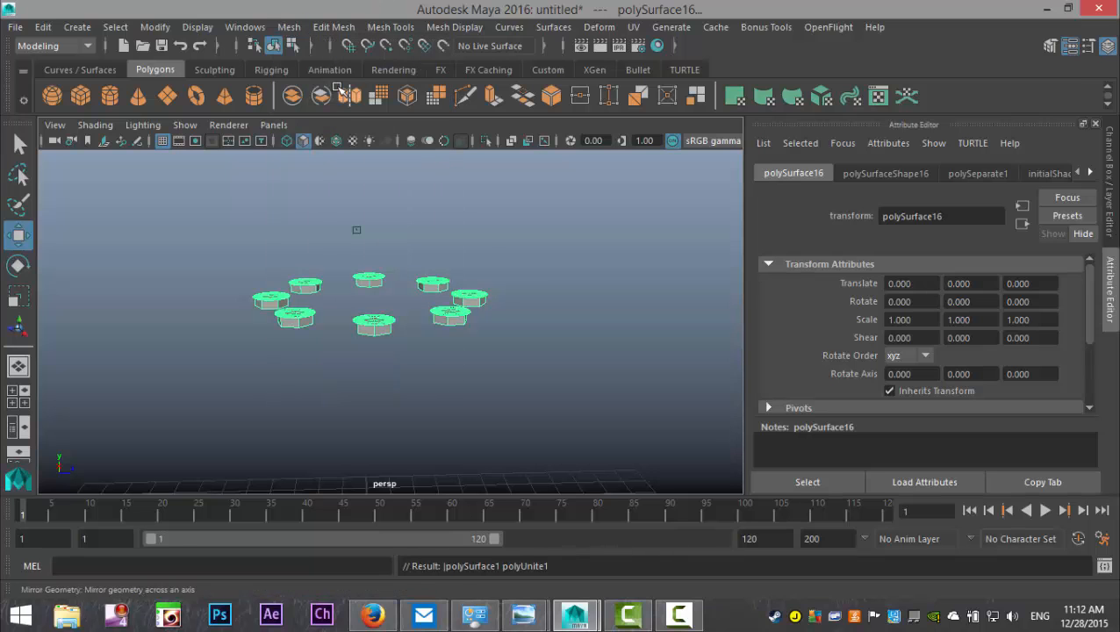
left_click(155, 28)
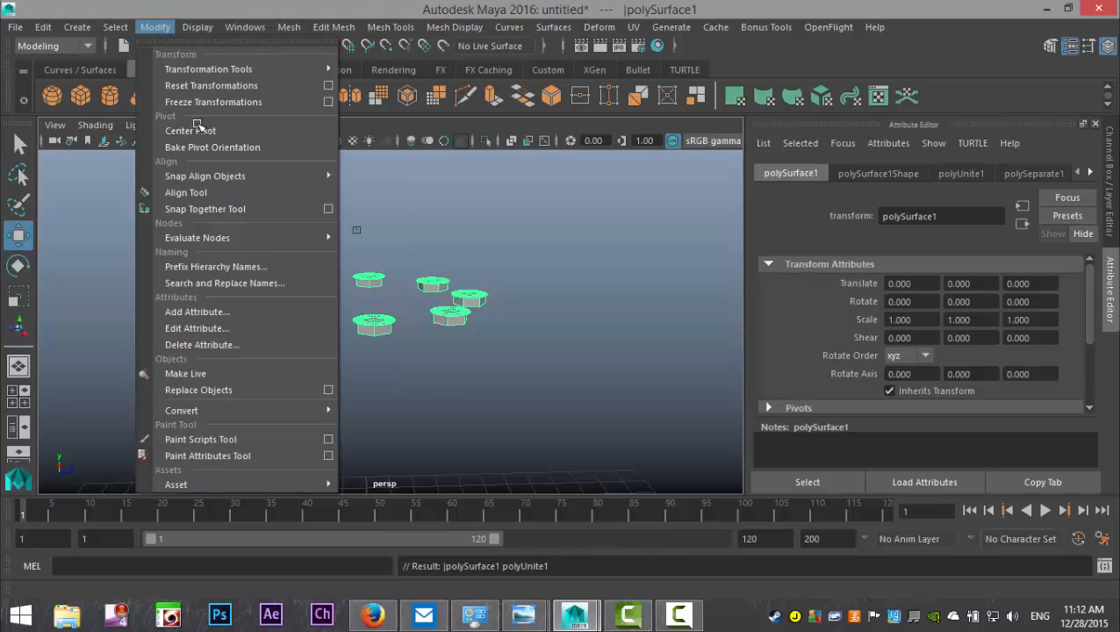
left_click(204, 130)
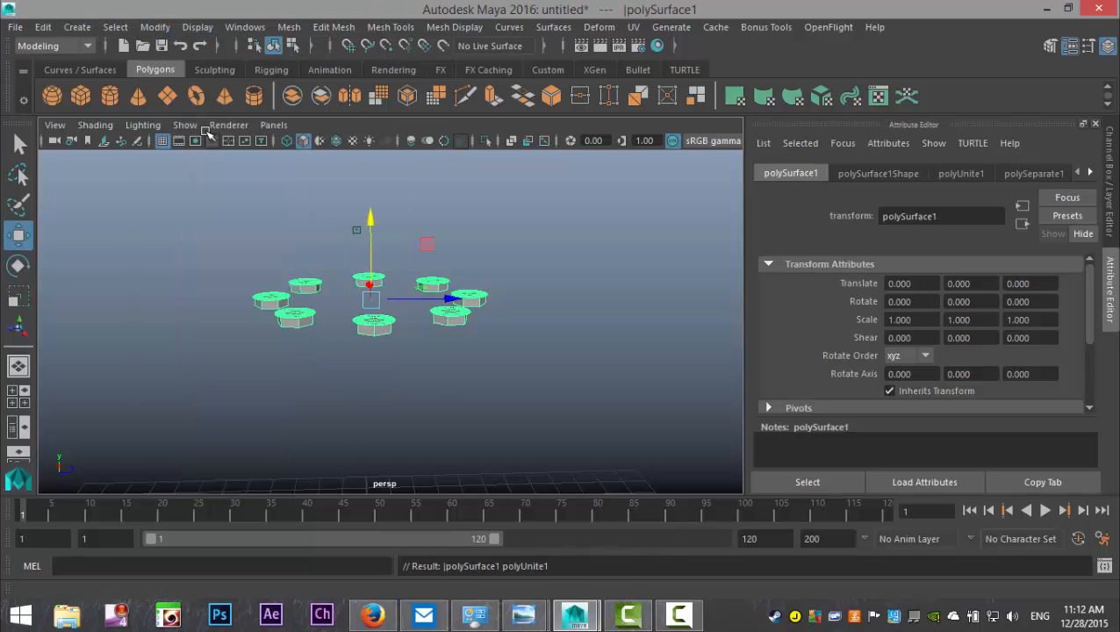
Step: Create a vertically mirrored copy of the bolts with Duplicate Special and raise it to Translate Y 0.428
left_click(44, 27)
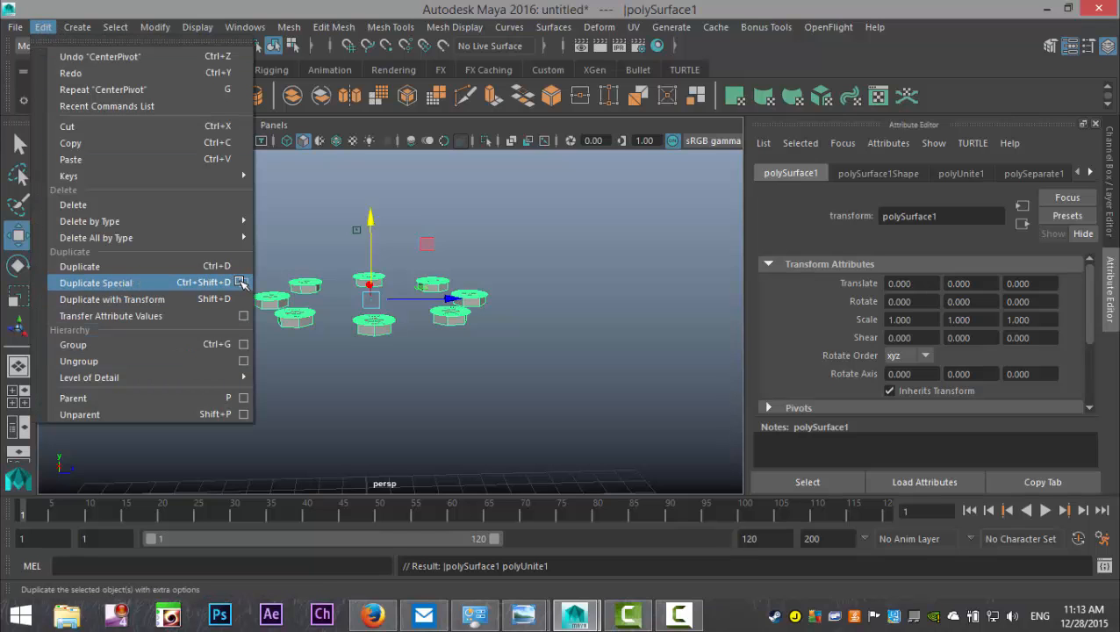
left_click(184, 284)
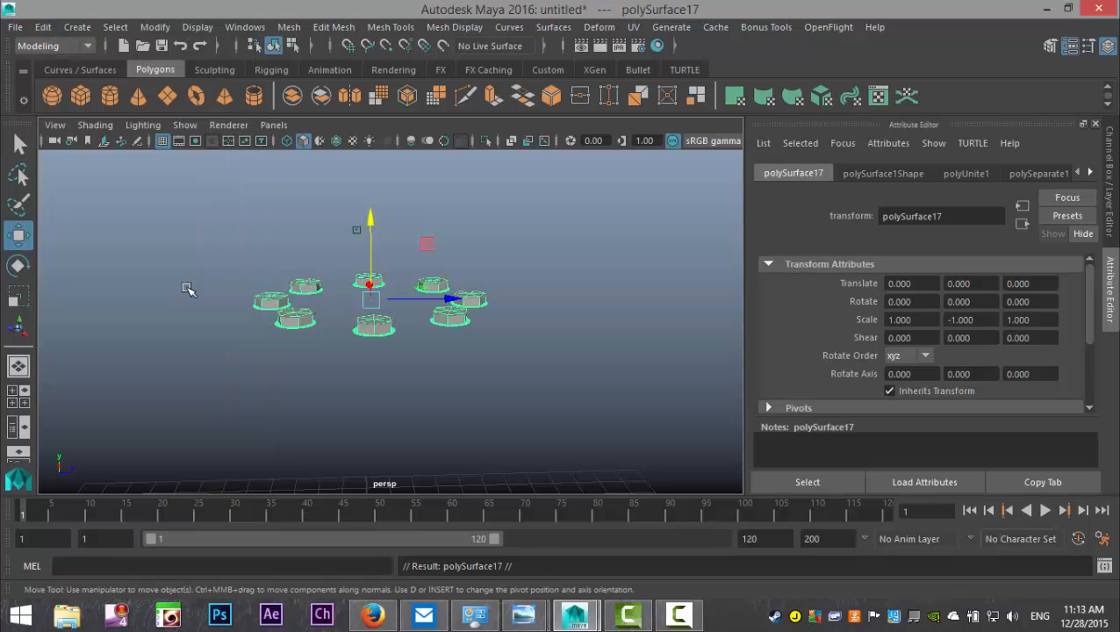
left_click_drag(372, 204, 375, 195)
Step: Select both the upper and lower sets of bolts and delete their construction history
left_click_drag(174, 207, 597, 388)
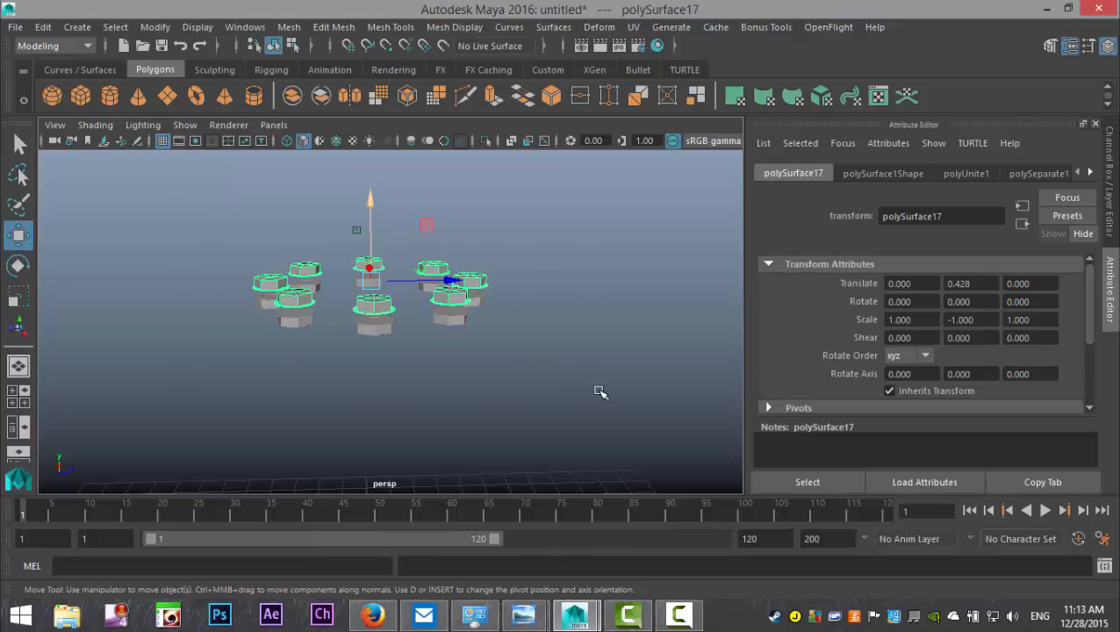
left_click(42, 26)
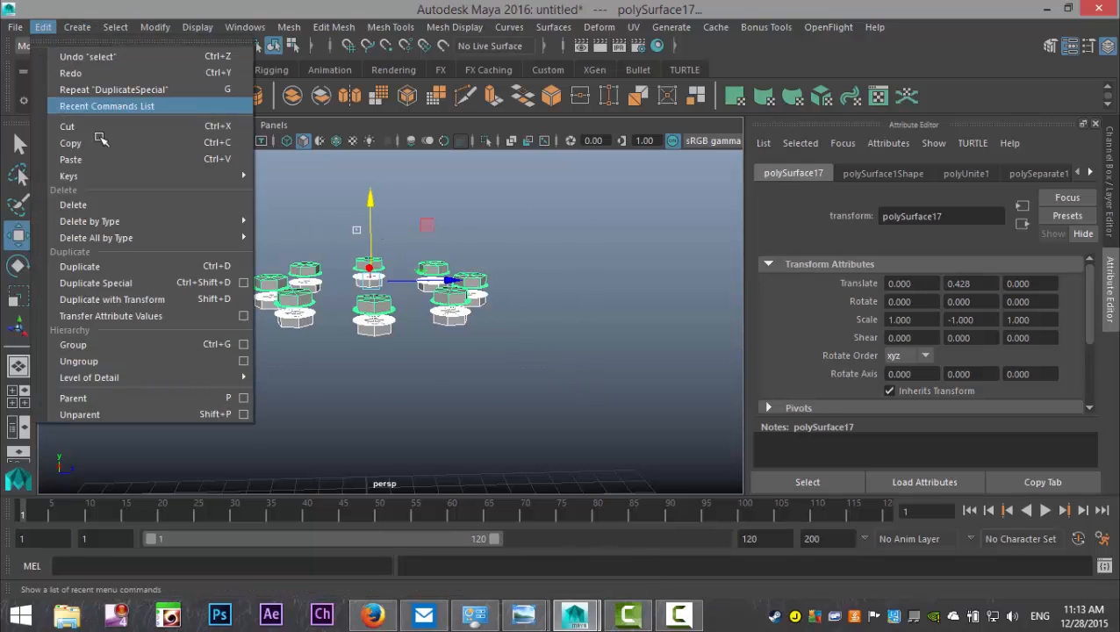
mouse_move(150, 220)
left_click(304, 235)
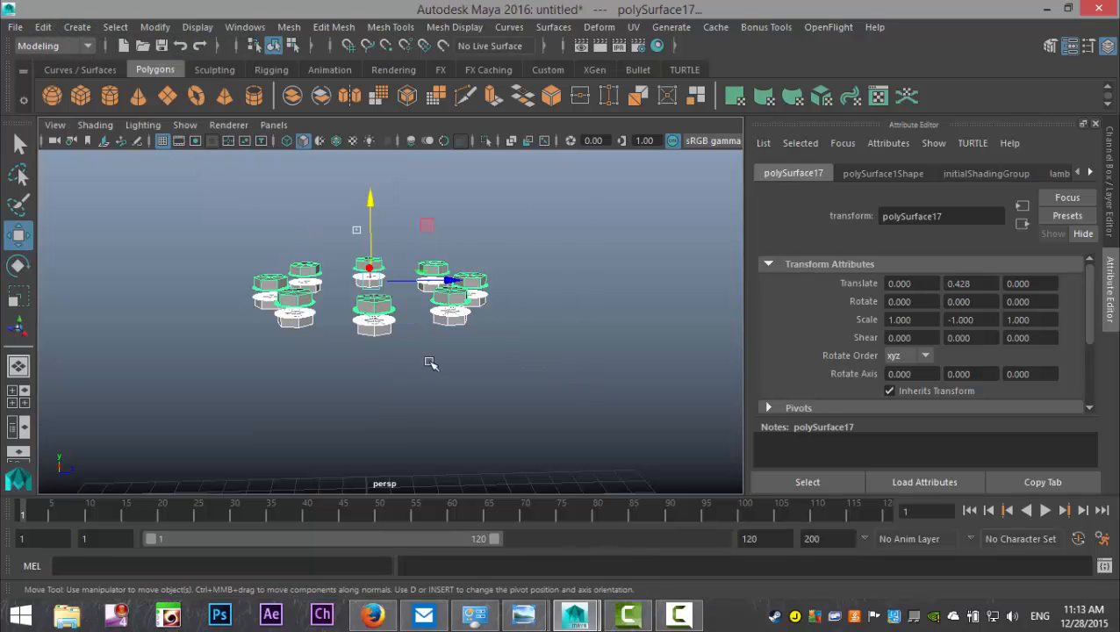
Step: Show all hidden objects so the flange ring and hydrant body are displayed with the bolts again
left_click(198, 26)
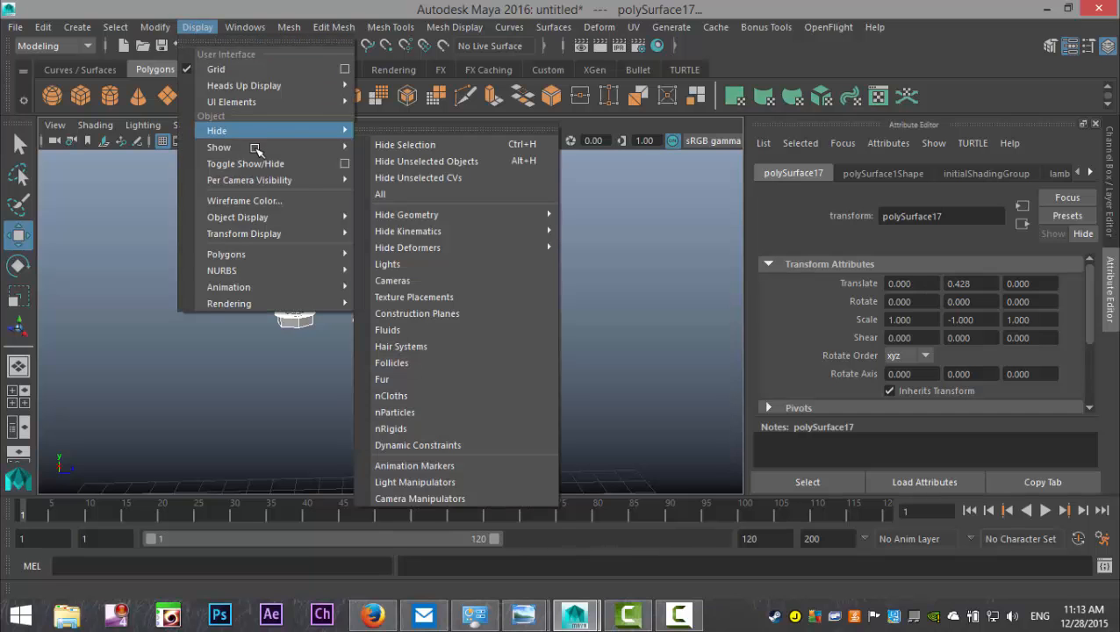
mouse_move(264, 148)
left_click(384, 211)
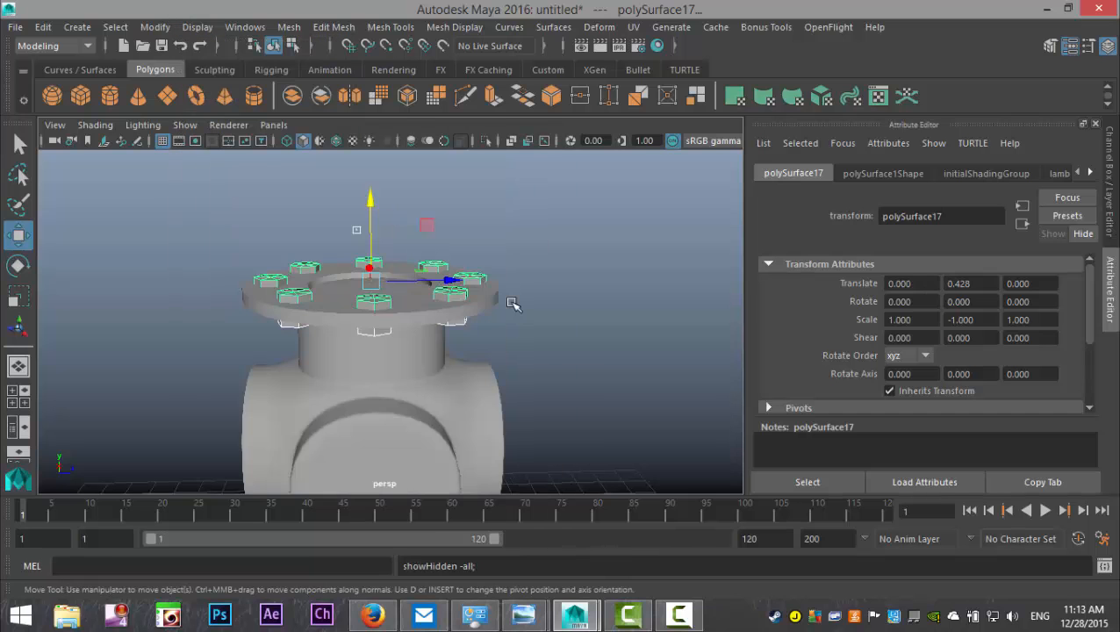
Step: Raise the mirrored upper set of bolts to Translate Y 0.488 so they sit on the flange's top face
scroll(512, 307, "up", 5)
left_click_drag(485, 364, 489, 334, "alt")
left_click_drag(351, 173, 354, 163)
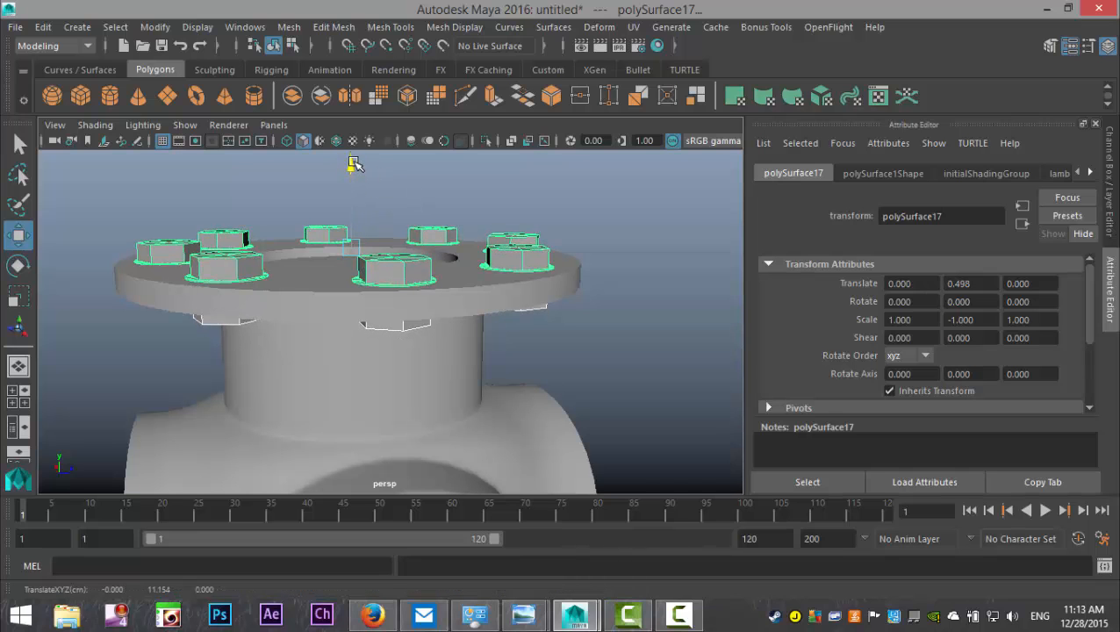
mouse_move(396, 273)
left_mouse_down("alt")
mouse_move(398, 264)
mouse_move(409, 273)
left_mouse_up("alt")
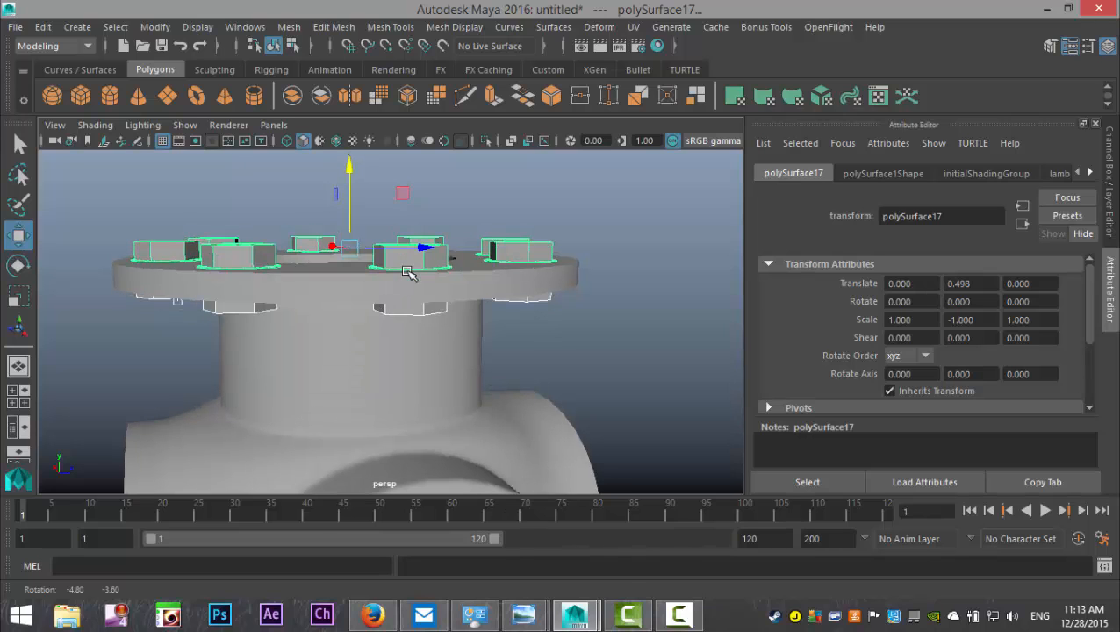
left_click_drag(353, 167, 355, 167)
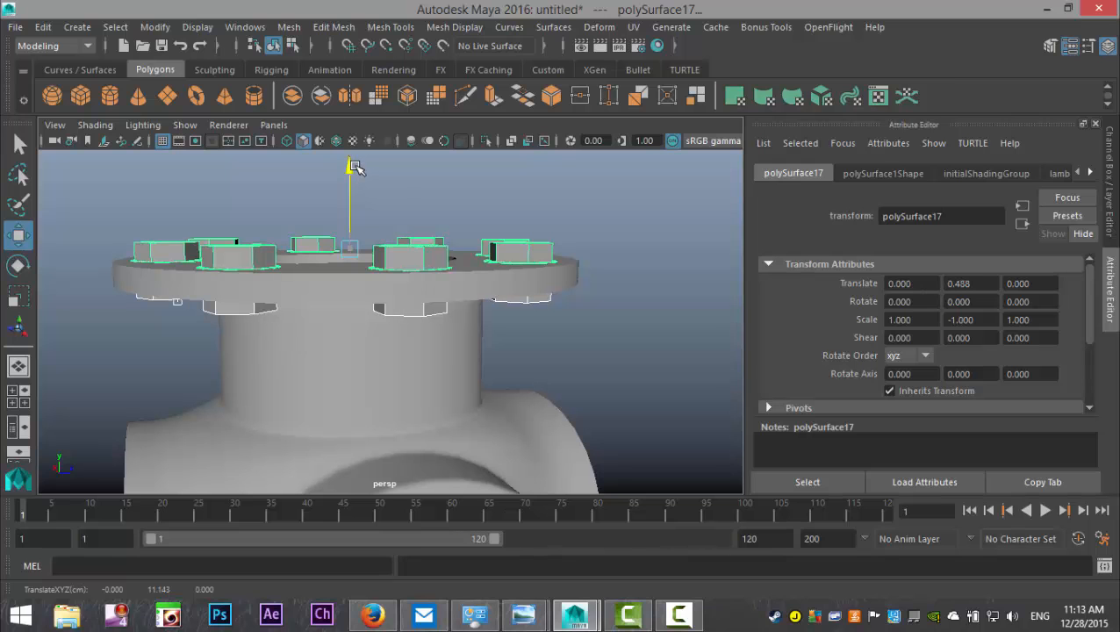
left_click_drag(373, 204, 421, 290, "alt")
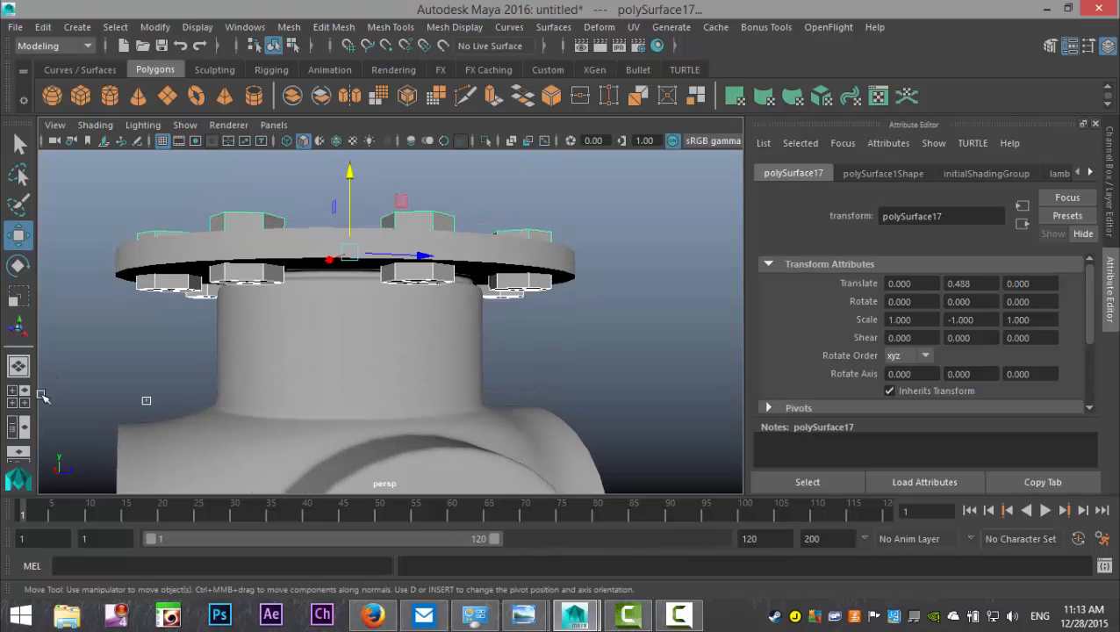
left_click(19, 395)
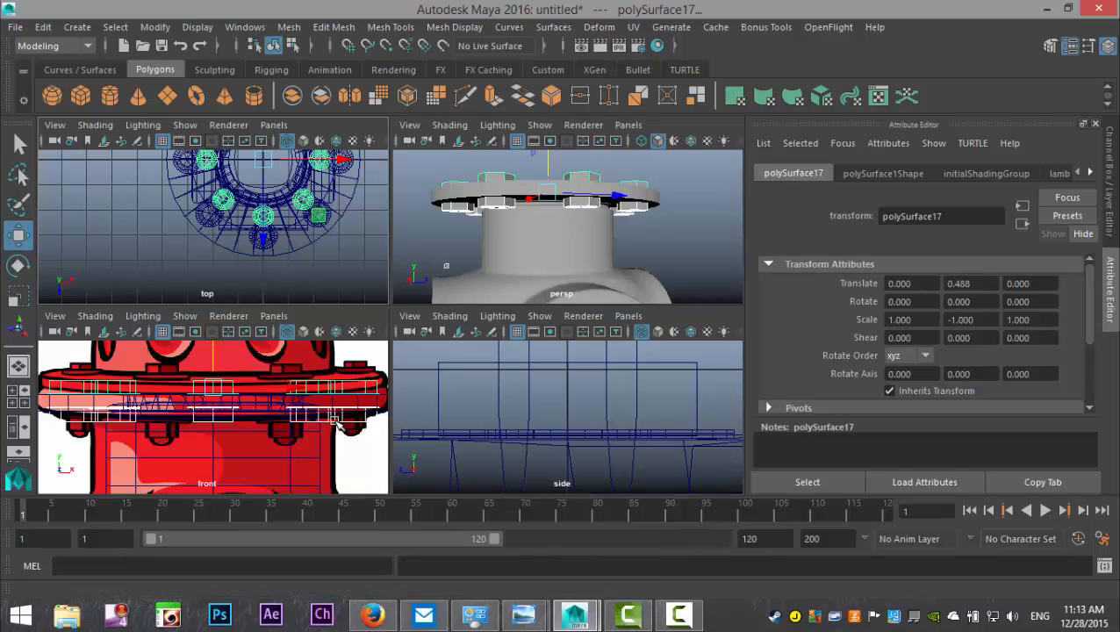
key("space")
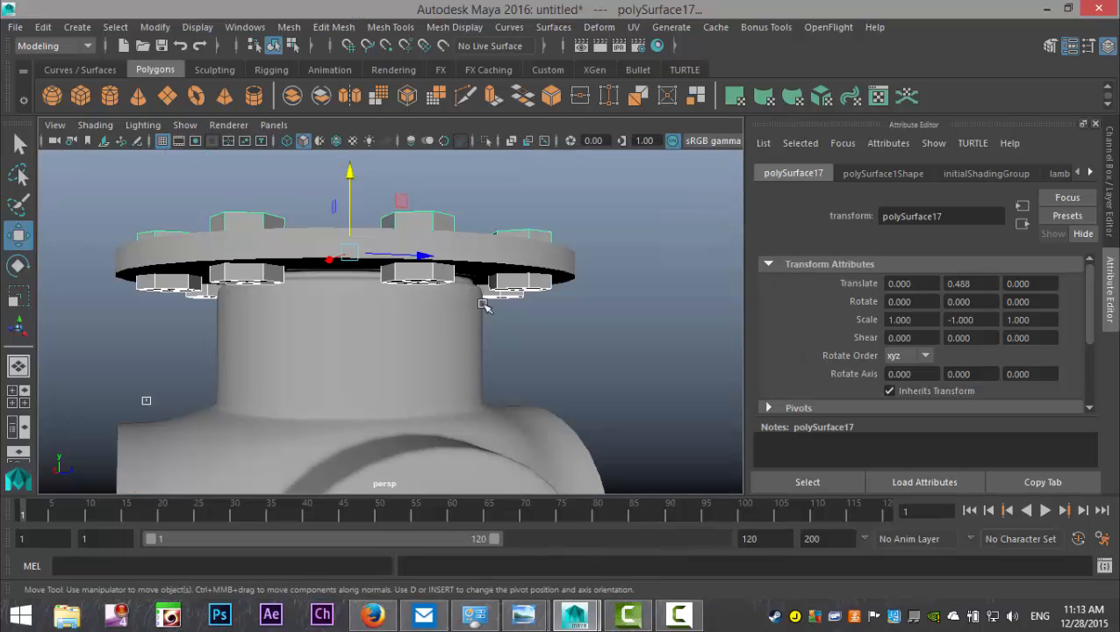
Step: Hide the hydrant body and the upper flange ring, leaving only the two sets of bolts
left_click(376, 372)
key("ctrl+h")
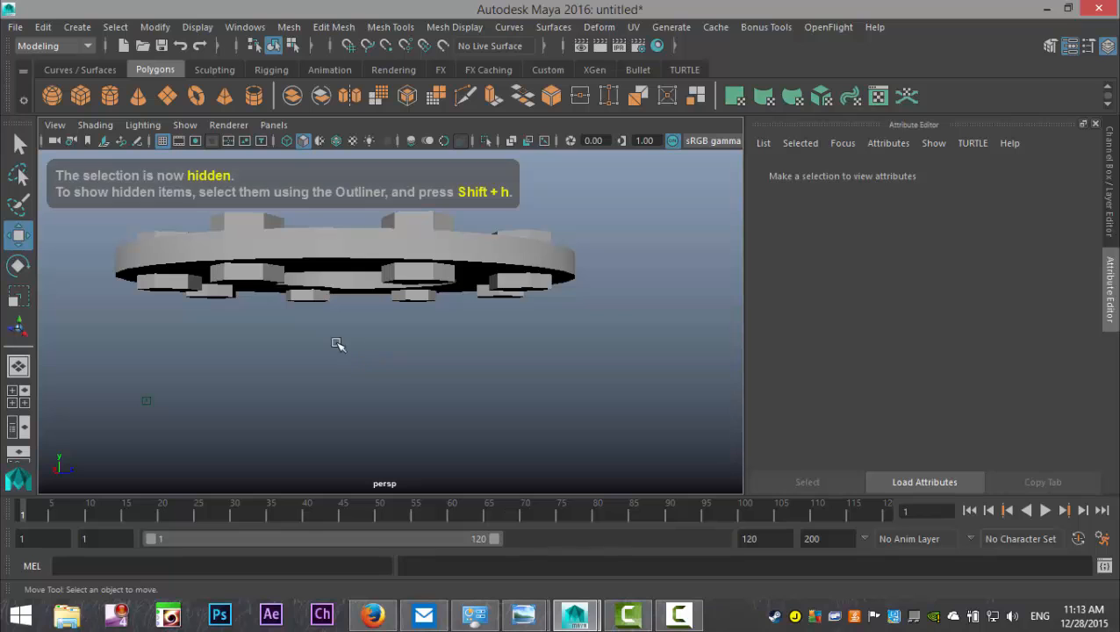
left_click(286, 246)
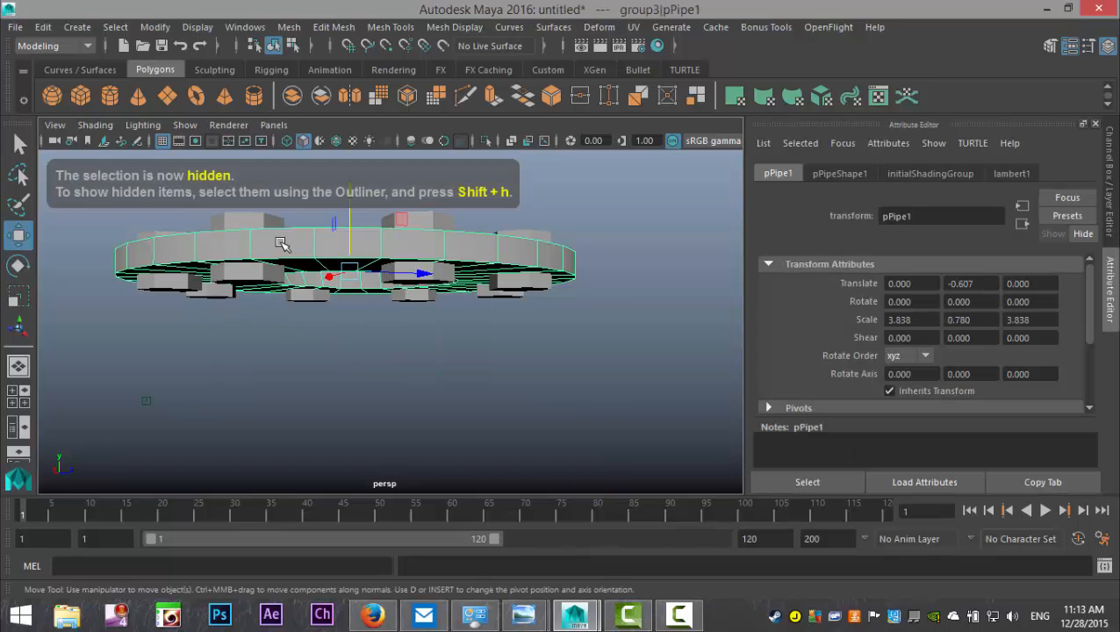
key("ctrl+h")
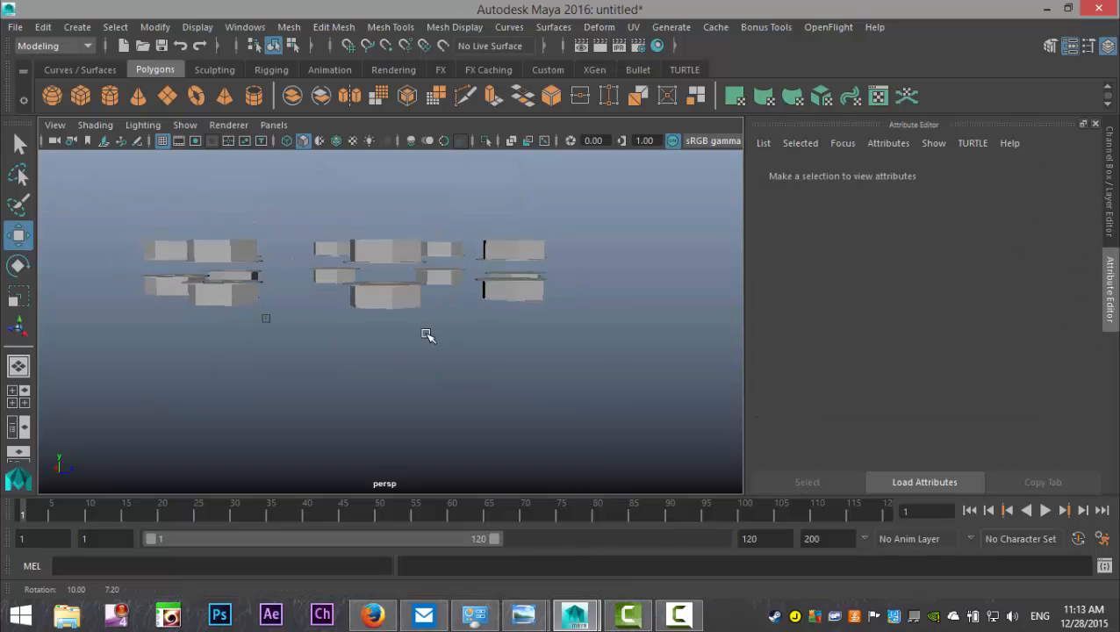
Step: Select the lower set of bolts in the side view and move it down to Translate Y -0.507
left_click(18, 396)
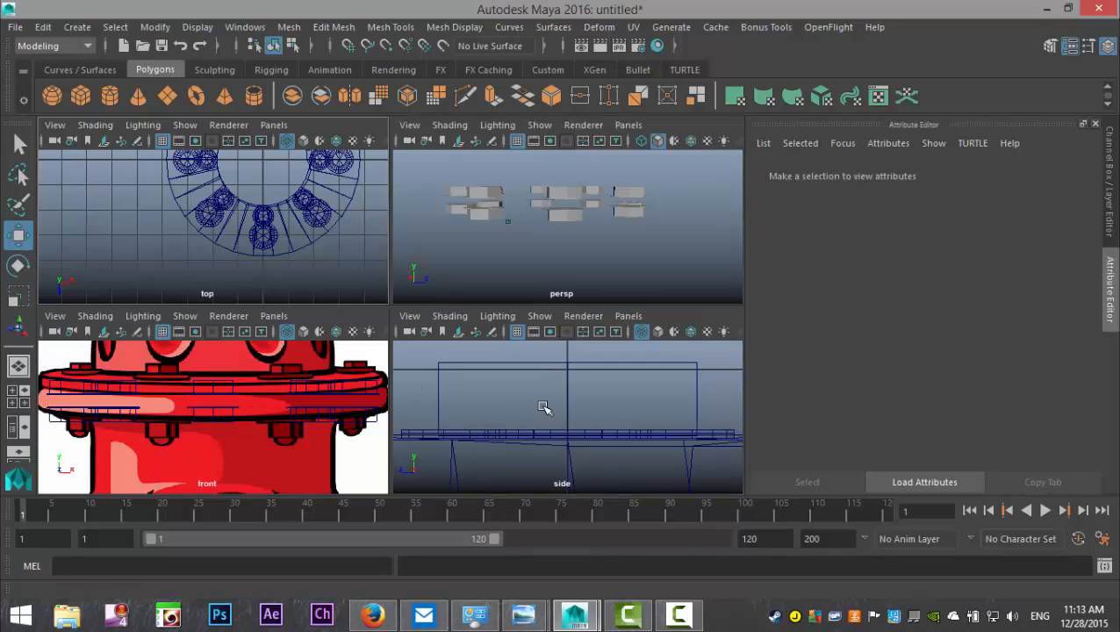
key("space")
scroll(516, 345, "down", 5)
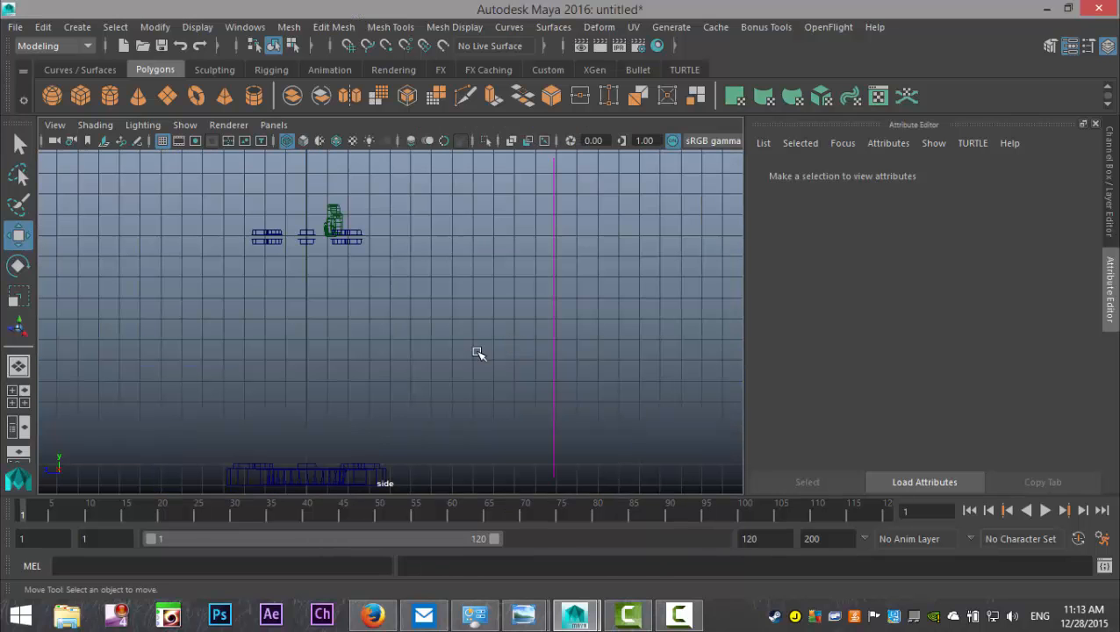
scroll(393, 314, "up", 3)
middle_click_drag(309, 246, 505, 383, "alt")
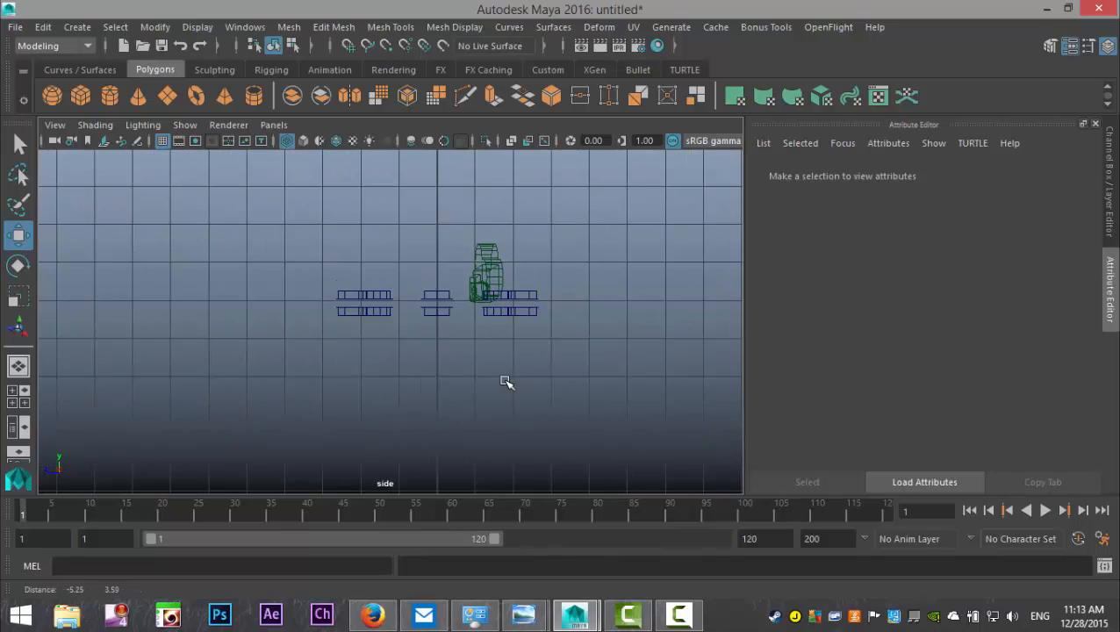
scroll(453, 367, "up", 3)
left_click_drag(253, 290, 631, 363)
left_click_drag(482, 227, 479, 261)
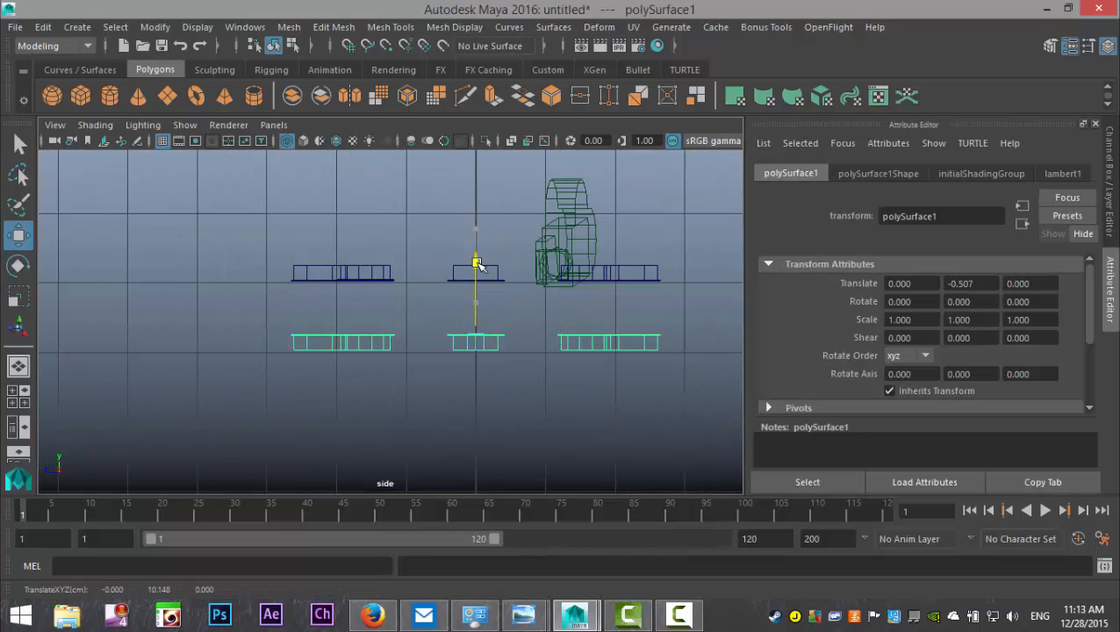
Step: Show all hidden objects and raise the lower bolts to Translate Y 0.001, against the flange's underside
key("space")
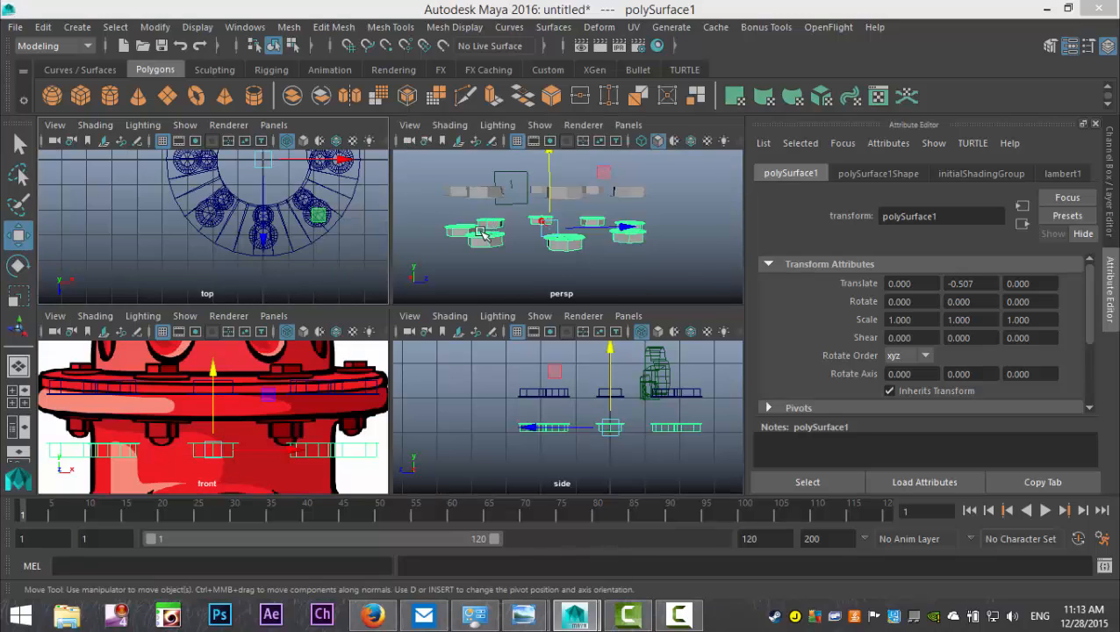
key("space")
left_click(196, 27)
mouse_move(219, 145)
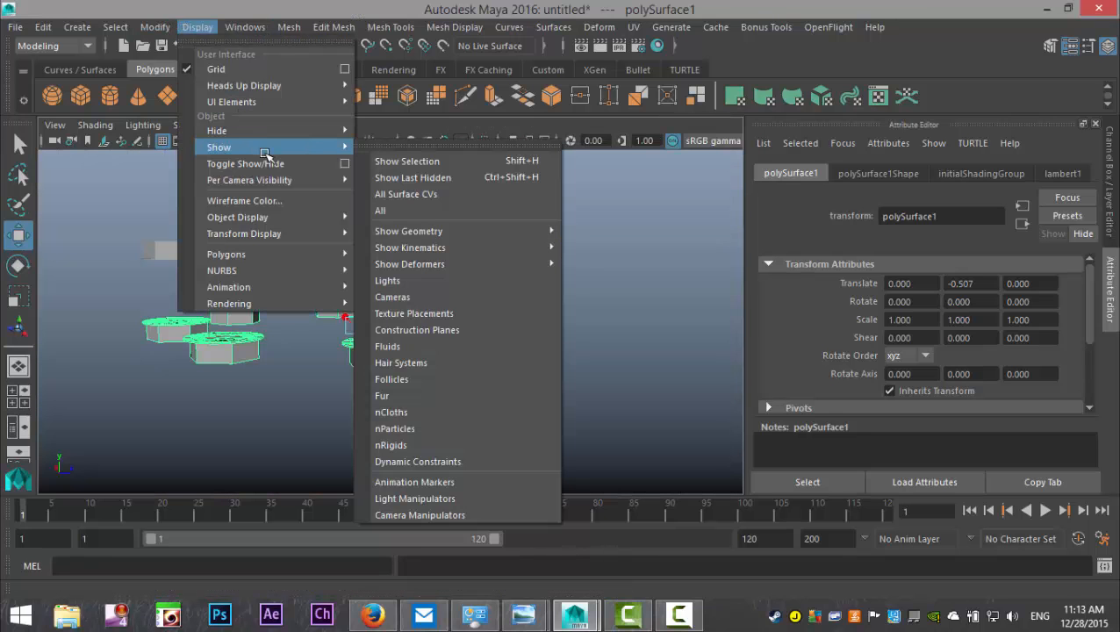
left_click(390, 206)
left_click_drag(352, 246, 353, 210)
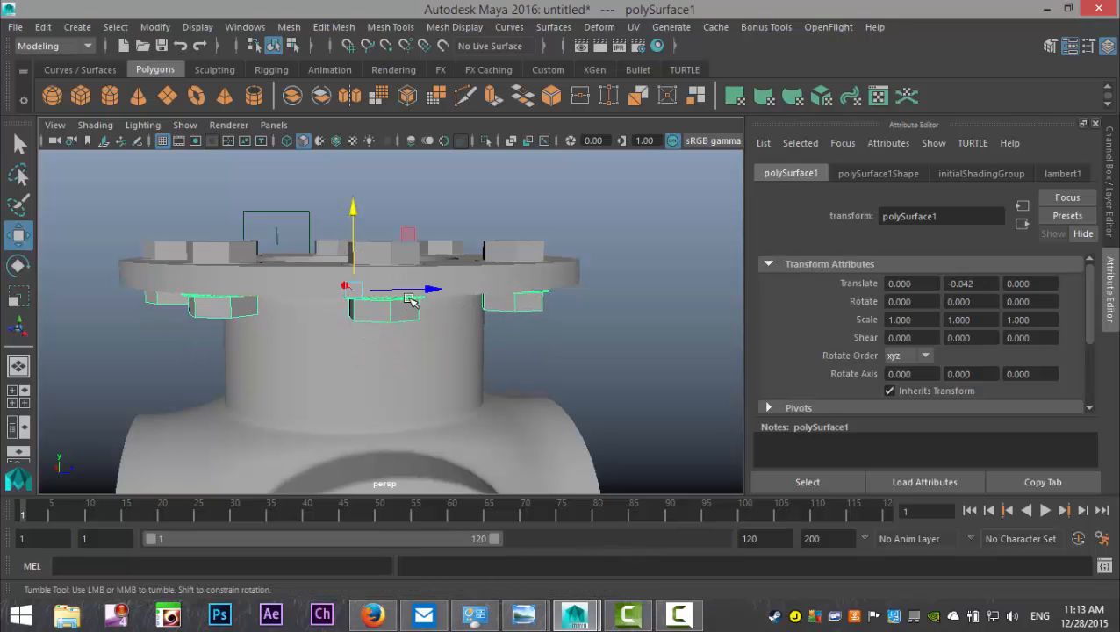
left_click_drag(409, 300, 413, 290, "alt")
left_click_drag(351, 213, 352, 206)
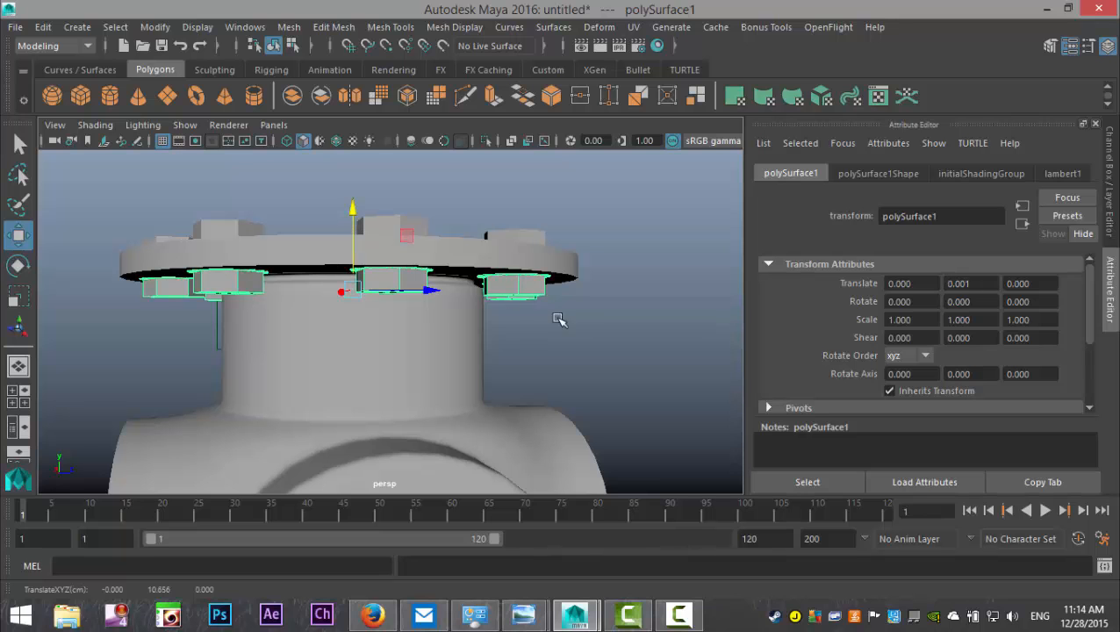
left_click(590, 327)
Step: Turn on shaded display in the front view and compare the flange and bolts with the reference image
scroll(590, 327, "down", 4)
left_click_drag(514, 295, 470, 342, "alt")
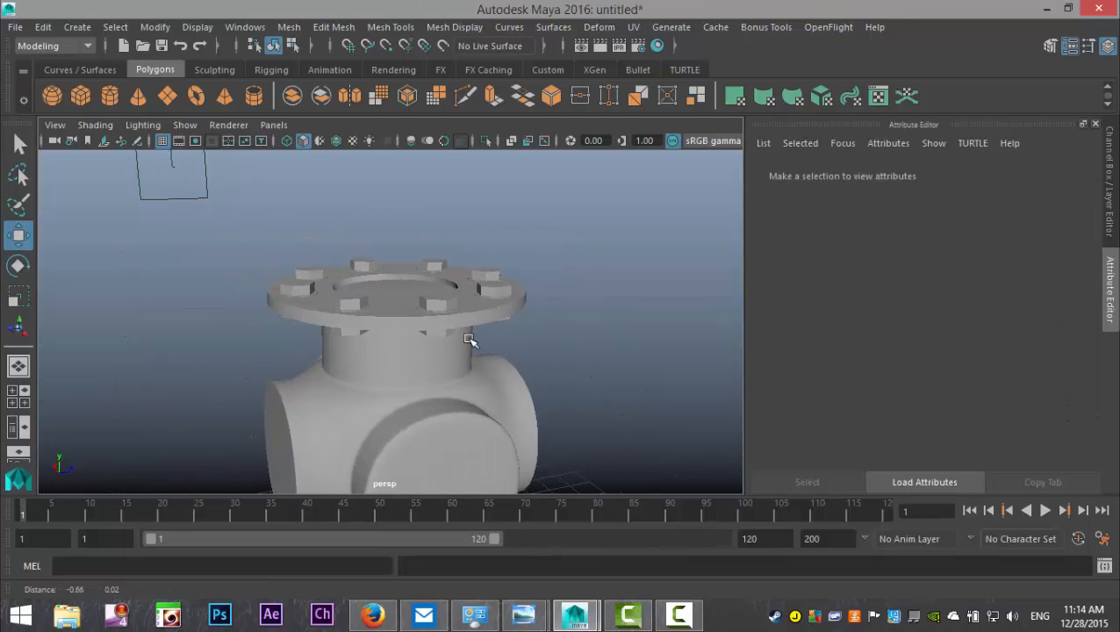
left_click(18, 395)
key("space")
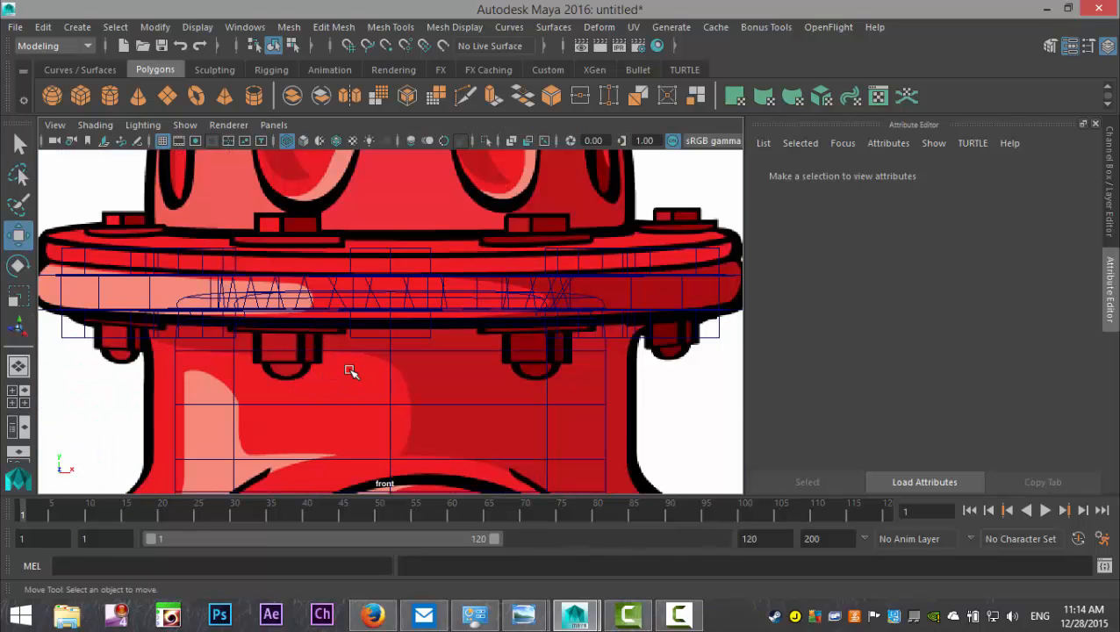
key("5")
scroll(373, 367, "down", 5)
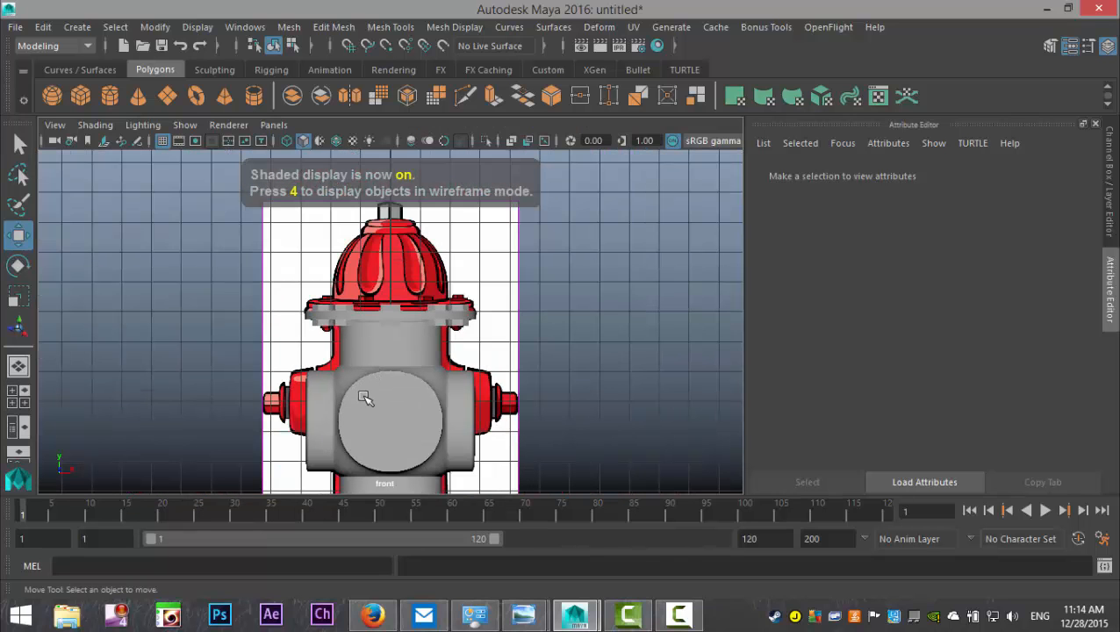
scroll(365, 398, "up", 5)
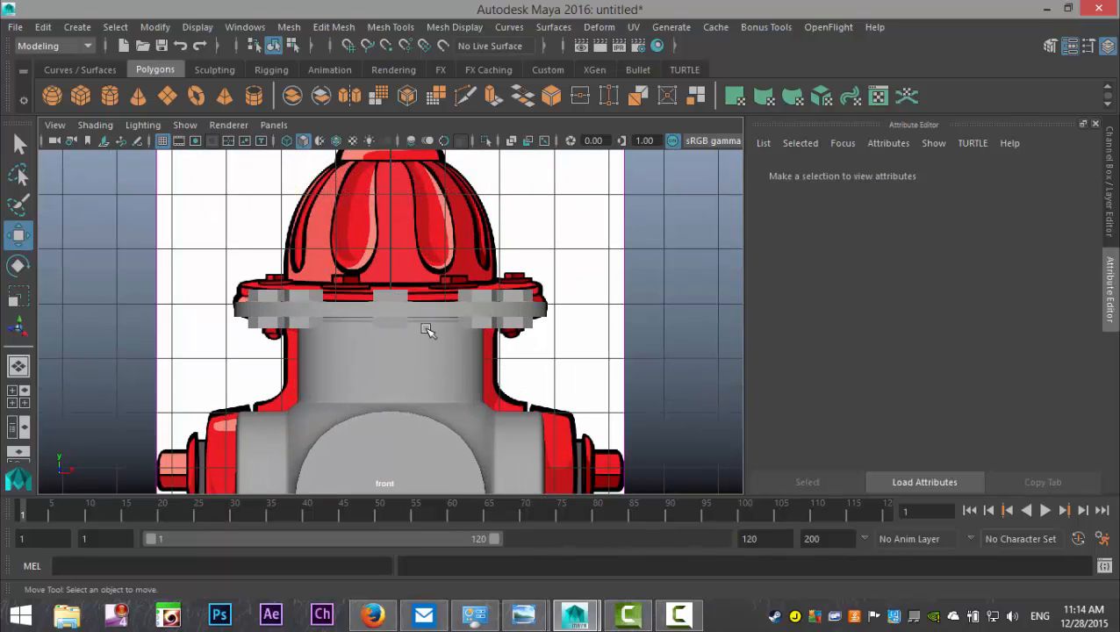
scroll(445, 239, "down", 5)
scroll(141, 386, "up", 3)
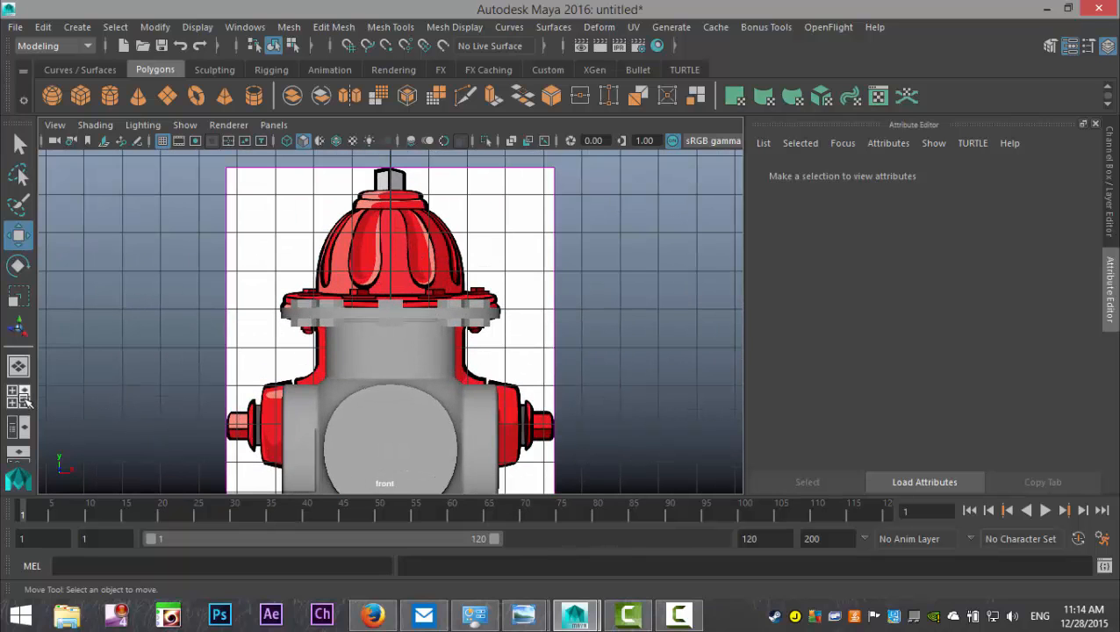
Step: Create a polygon sphere and raise it above the flange to Translate Y 14.481
left_click(22, 397)
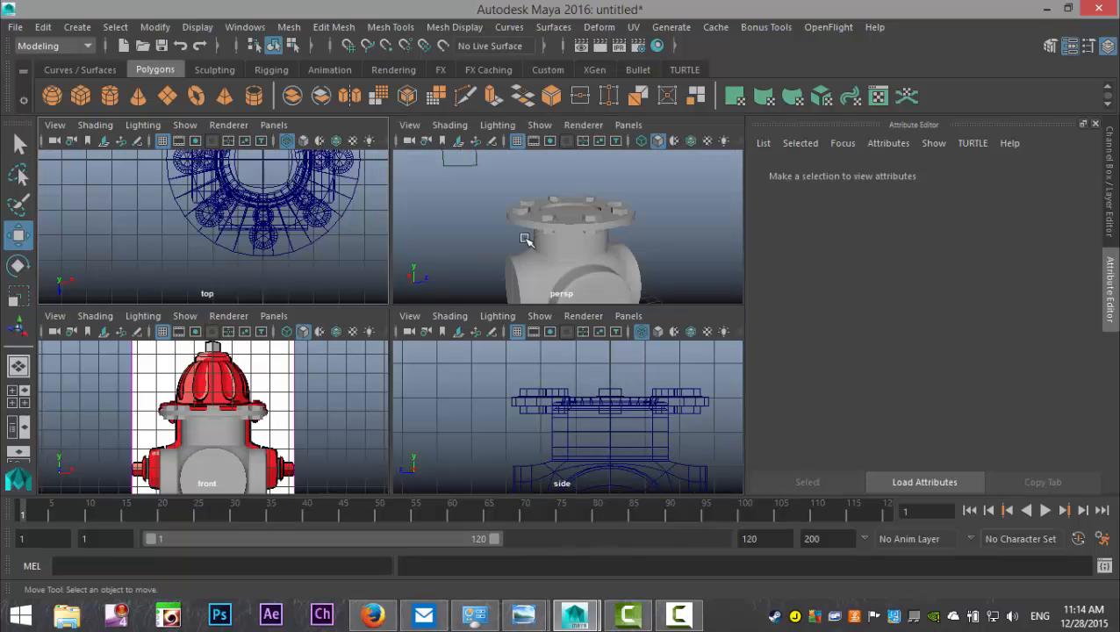
key("space")
left_click_drag(488, 260, 437, 337, "alt")
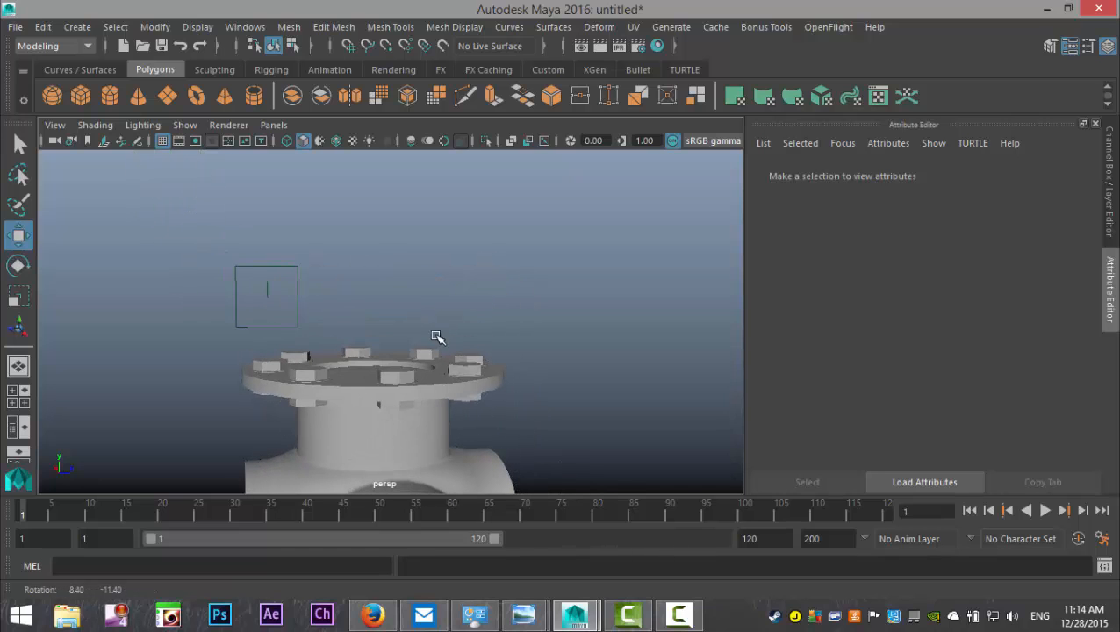
left_click(51, 96)
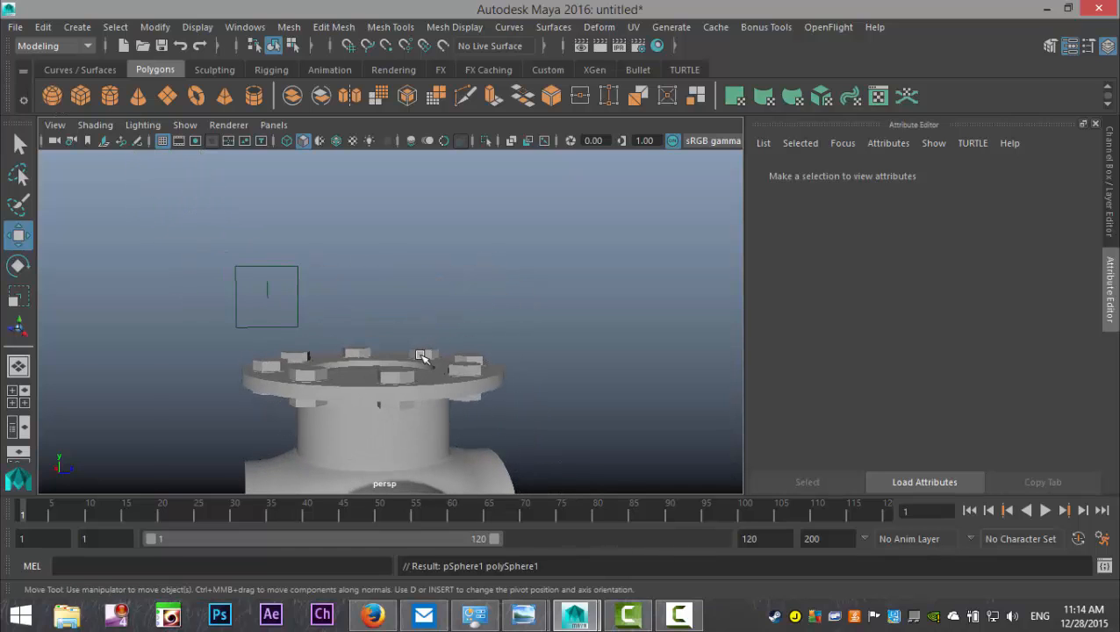
left_click_drag(383, 471, 399, 194)
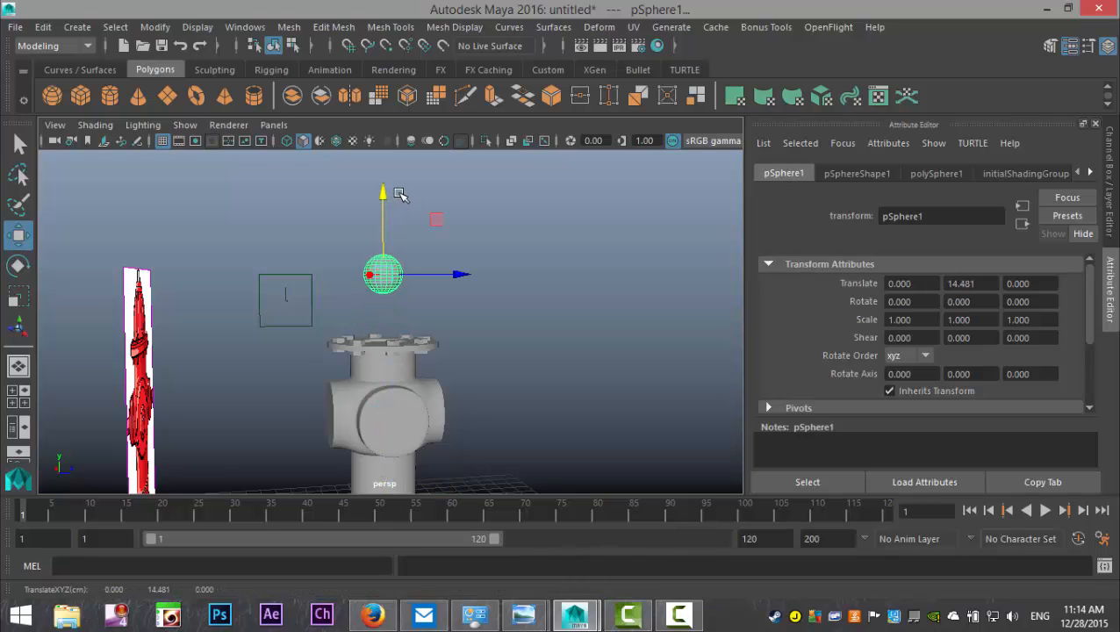
Step: Scale the sphere uniformly to 2.144 on all three axes
key("r")
left_click_drag(383, 274, 425, 284)
scroll(498, 363, "up", 2)
mouse_move(496, 363)
left_mouse_down("alt")
mouse_move(528, 370)
mouse_move(503, 375)
left_mouse_up("alt")
scroll(498, 374, "up", 3)
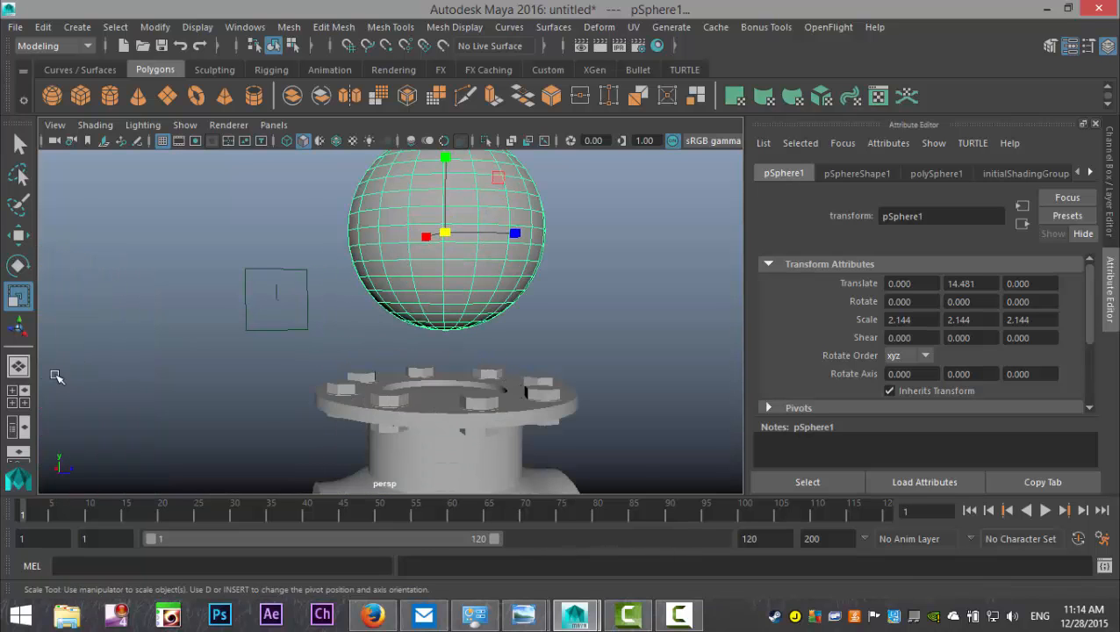
Step: Delete the faces of the sphere's lower half in the side view, leaving a dome, and return to object mode
left_click(23, 400)
key("space")
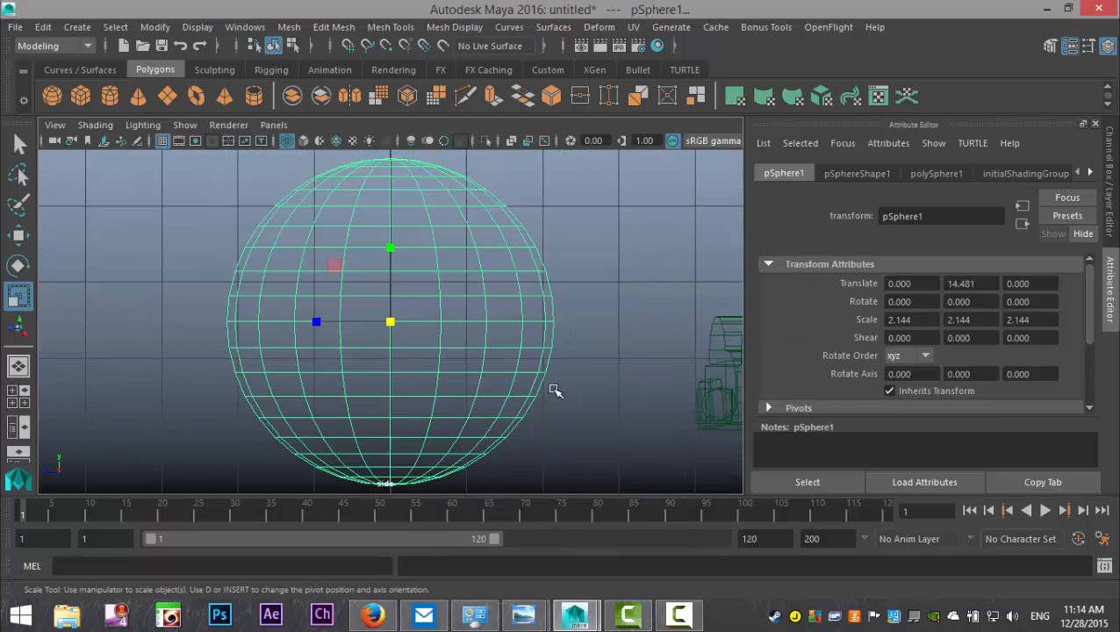
right_click_drag(472, 318, 459, 191)
left_click_drag(180, 340, 614, 505)
key("Delete")
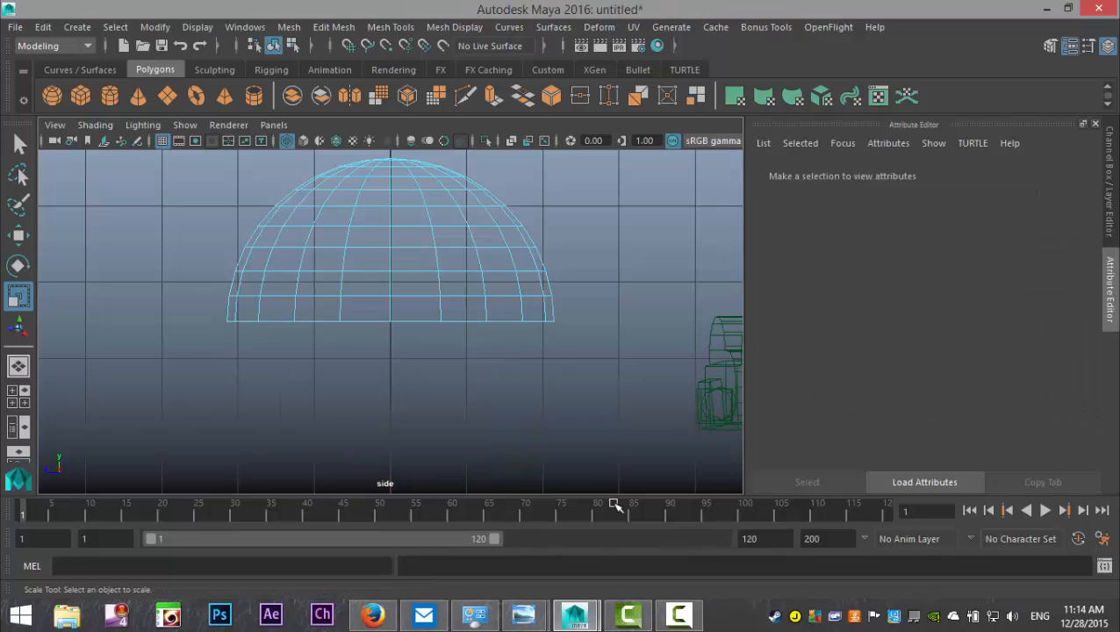
right_click_drag(397, 249, 472, 115)
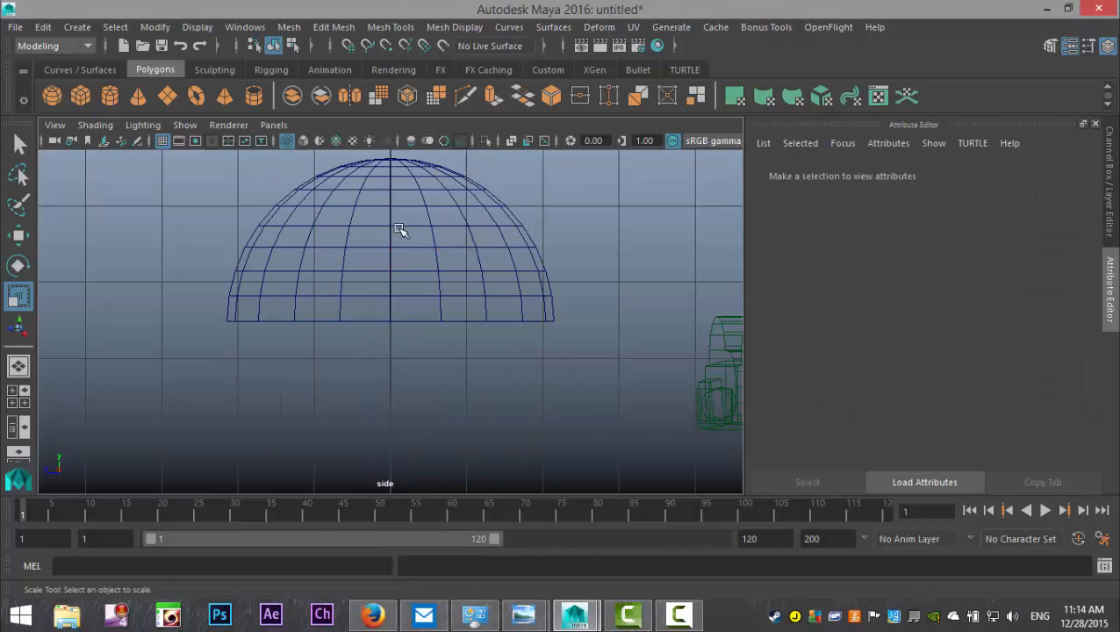
Step: Lower the dome to Translate Y 11.114 so that its base sits on the upper flange
scroll(442, 292, "down", 5)
left_click(435, 292)
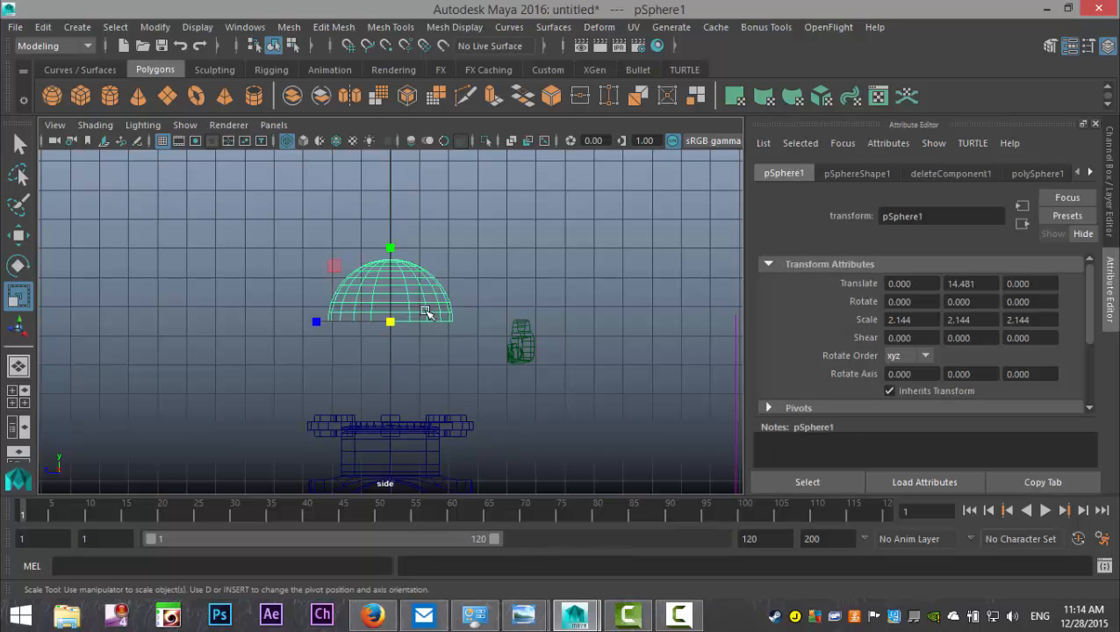
key("w")
left_click_drag(391, 238, 416, 337)
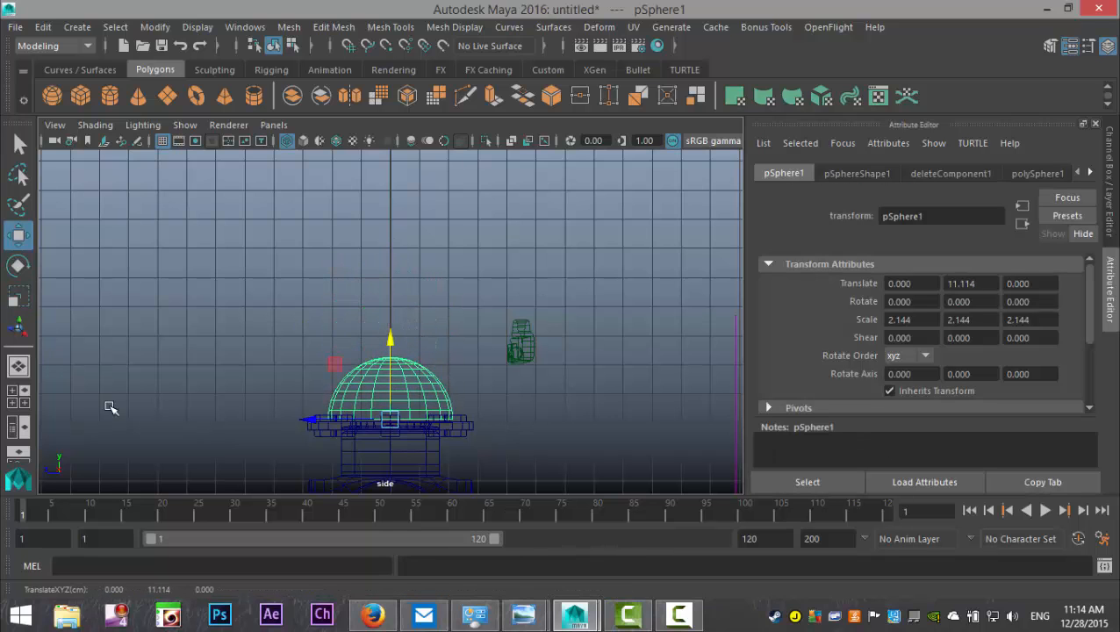
left_click(18, 396)
key("space")
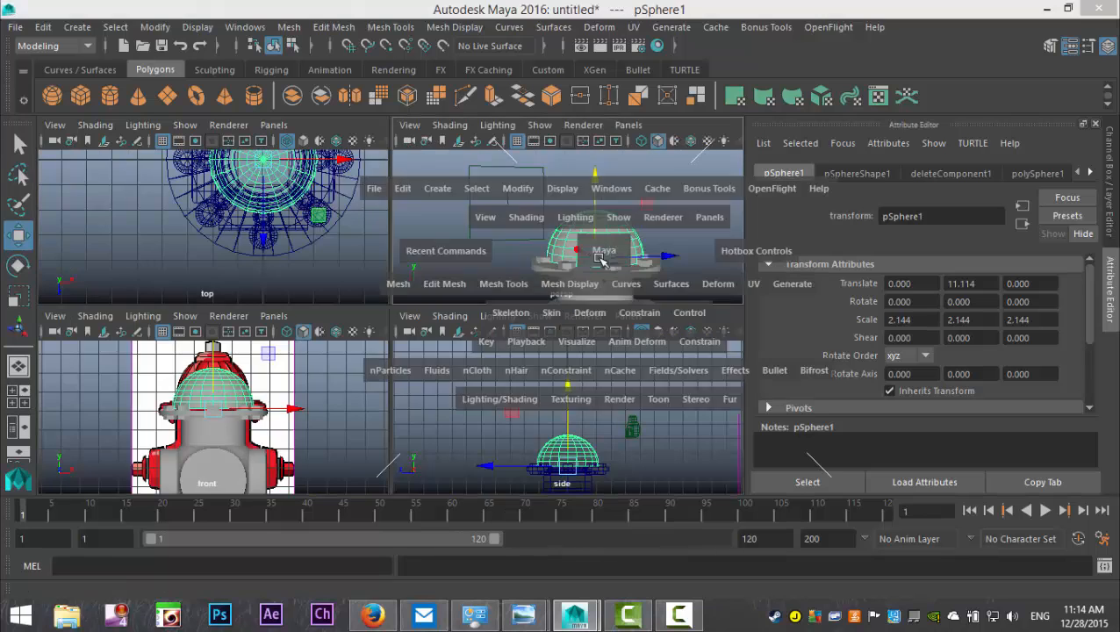
Step: Scale the dome uniformly to 1.753 on all three axes so that it fits inside the ring of flange bolts
left_click_drag(524, 303, 472, 268, "alt")
key("r")
left_click_drag(434, 306, 385, 316)
left_click(19, 397)
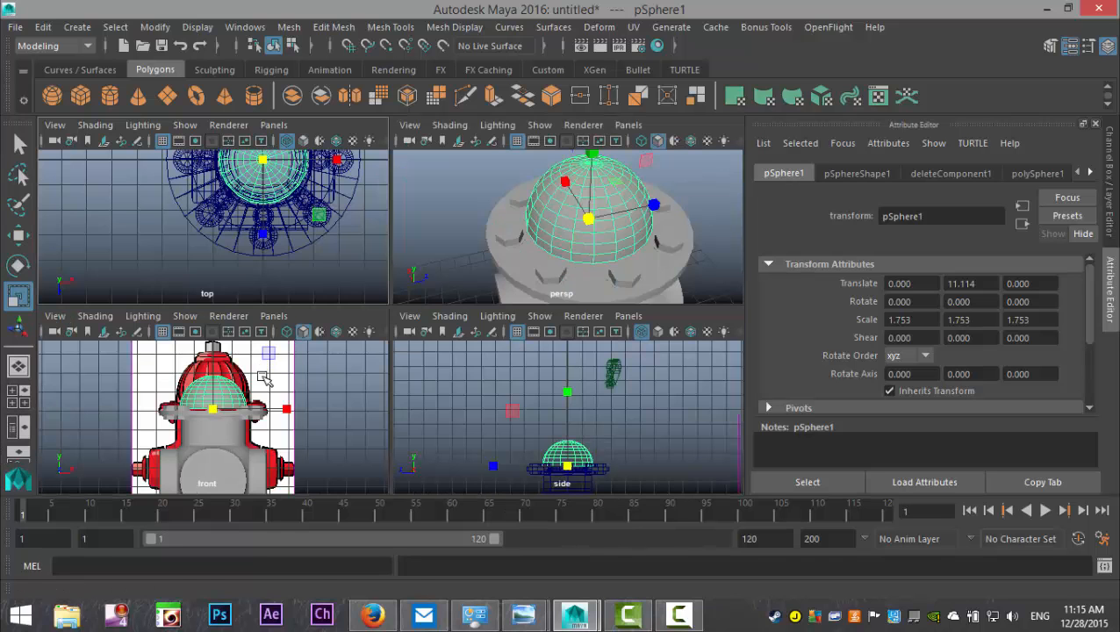
Step: Stretch the dome vertically to Scale Y 2.798 against the front reference image and lower it to Translate Y 11.019
key("space")
scroll(428, 420, "up", 4)
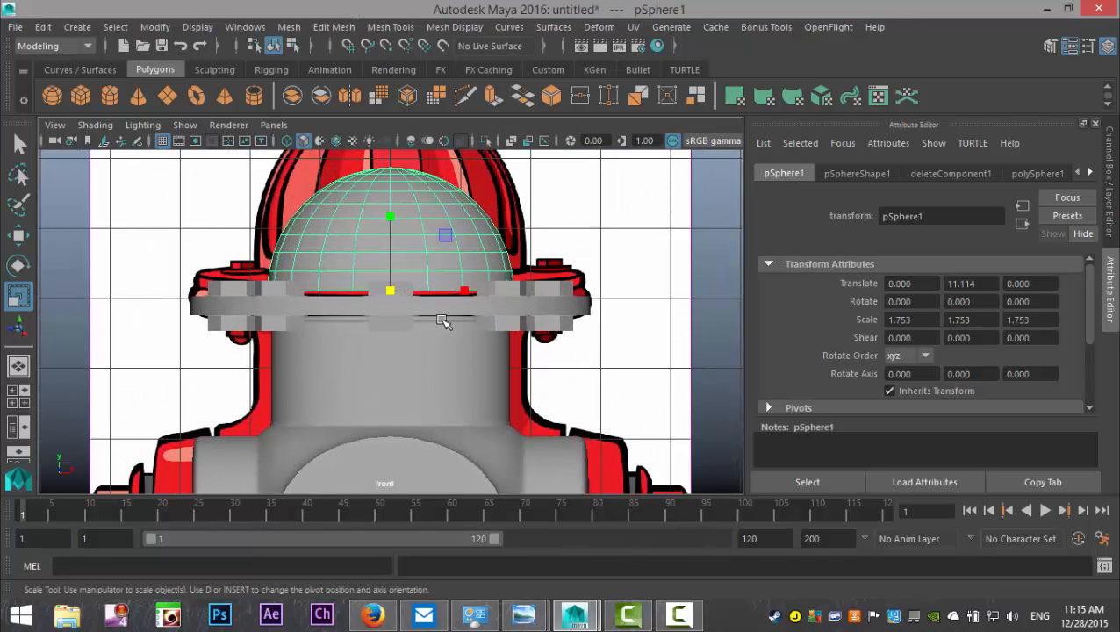
key("w")
key("r")
scroll(443, 284, "down", 5)
scroll(442, 286, "up", 1)
left_click_drag(384, 238, 392, 186)
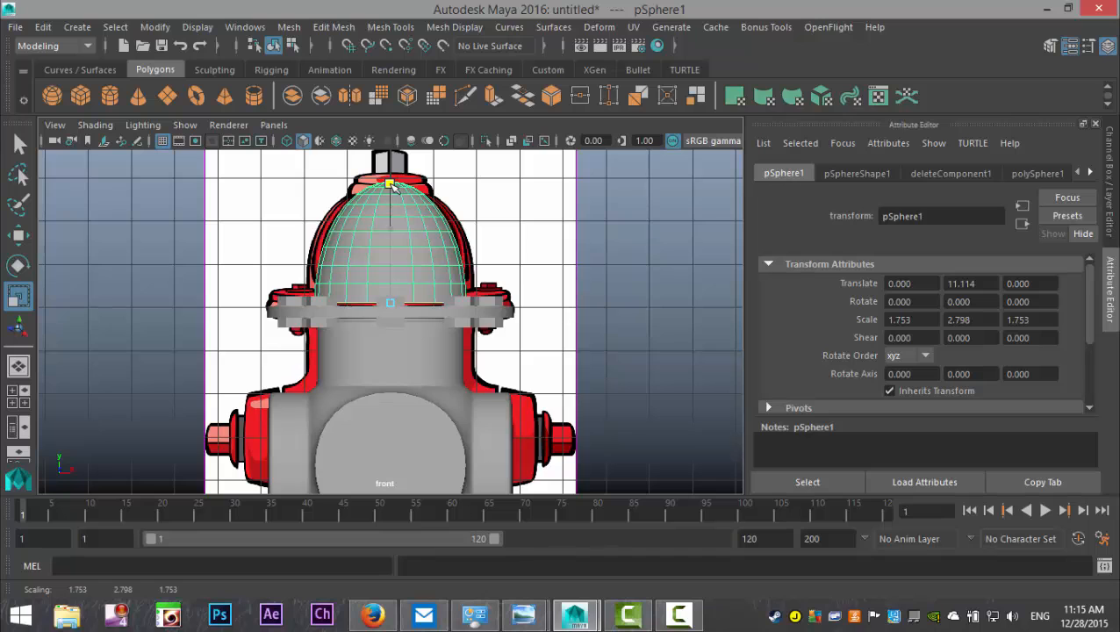
left_click_drag(391, 186, 394, 228)
key("w")
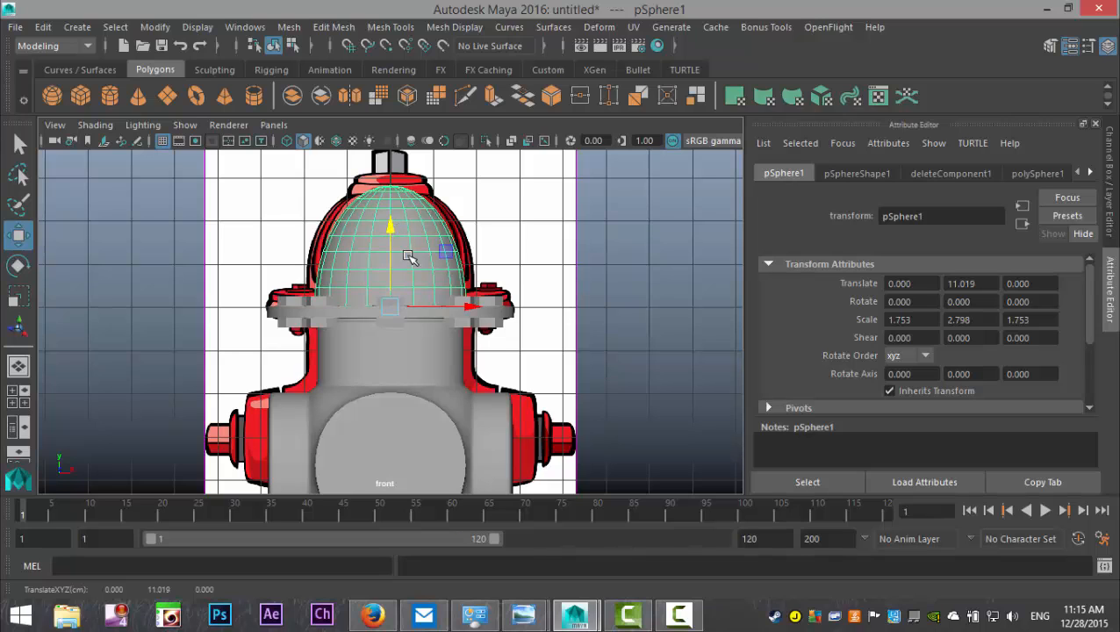
Step: Resize the stretched dome proportionally to Scale 1.728, 2.757, 1.728, keeping its base inside the flange bolts
key("r")
left_click_drag(391, 308, 416, 303)
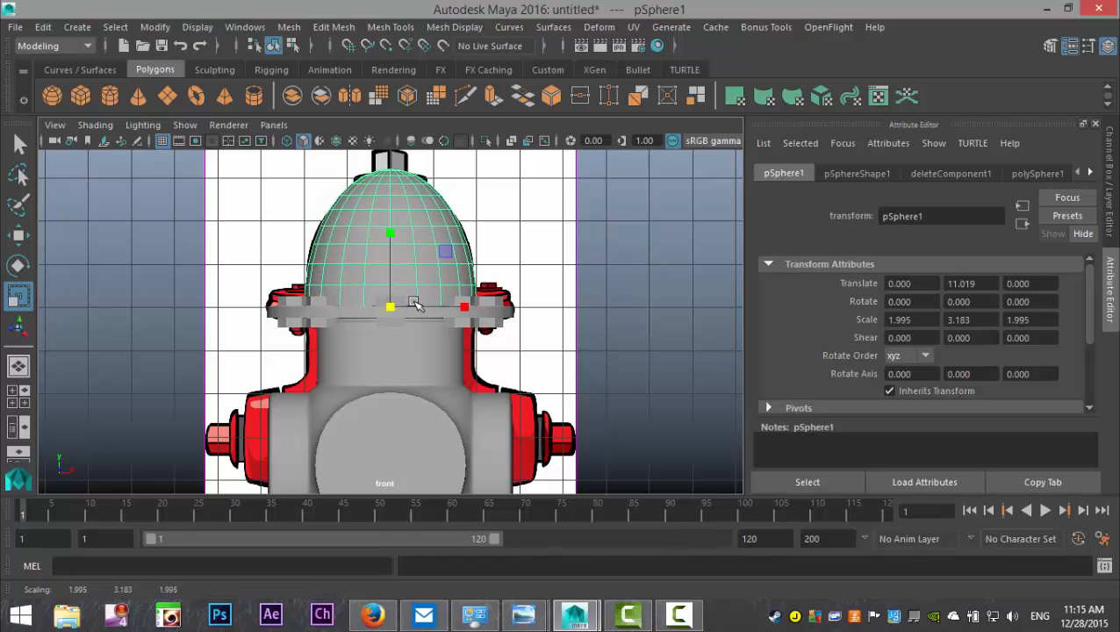
left_click(18, 398)
key("space")
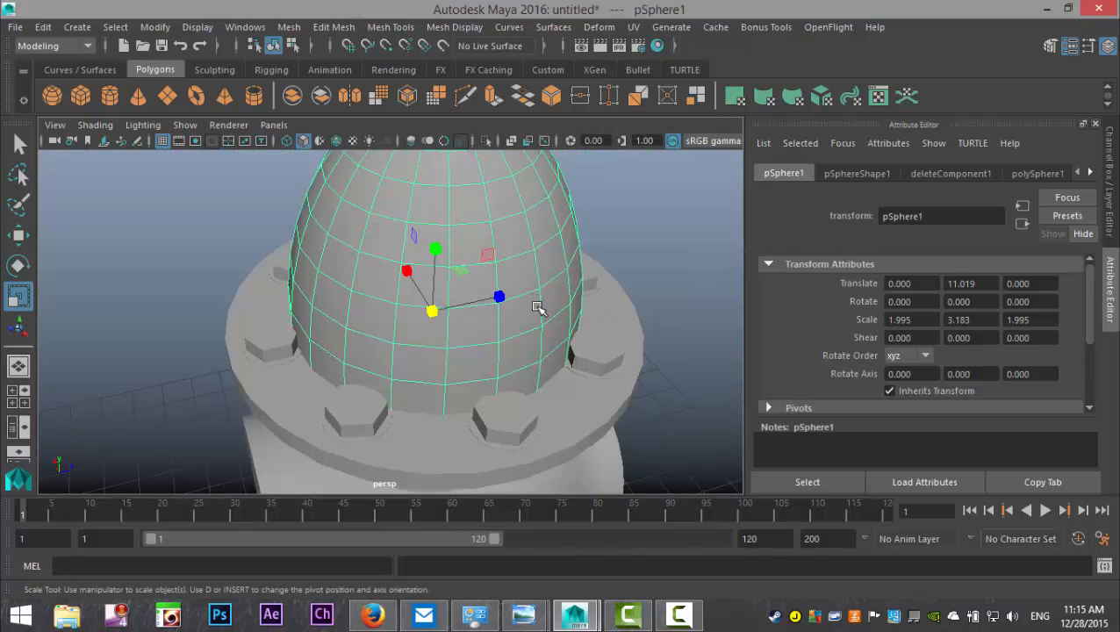
left_click_drag(521, 351, 403, 364, "alt")
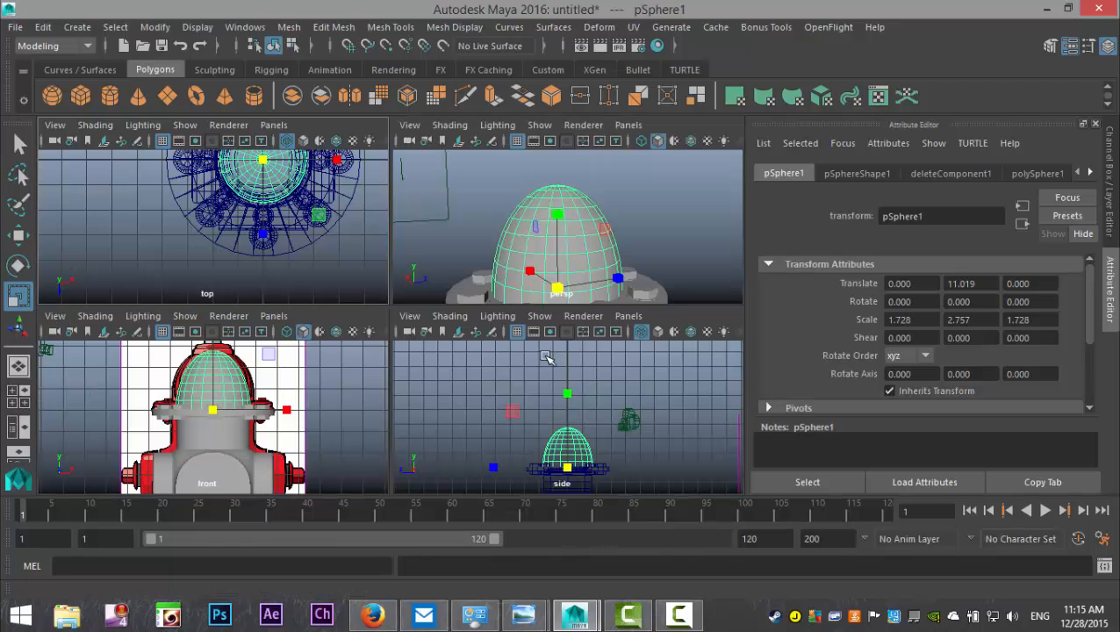
Step: Delete the faces at the very top of the dome in the side view, leaving a flat circular opening
left_click(18, 397)
key("space")
right_click_drag(396, 369, 383, 182)
left_click_drag(293, 345, 488, 374)
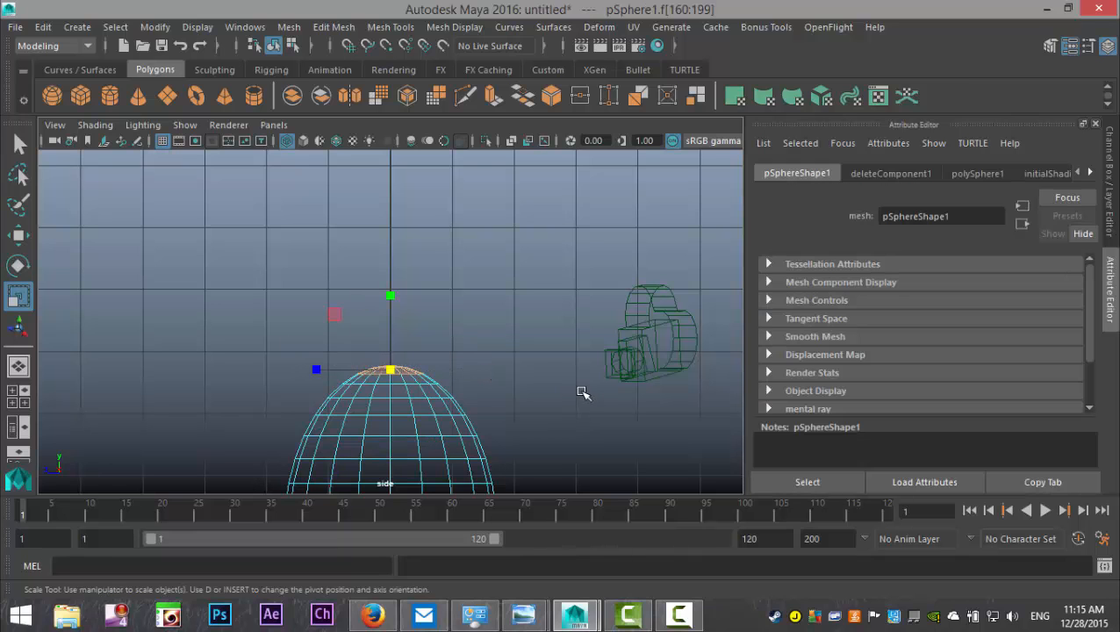
key("Delete")
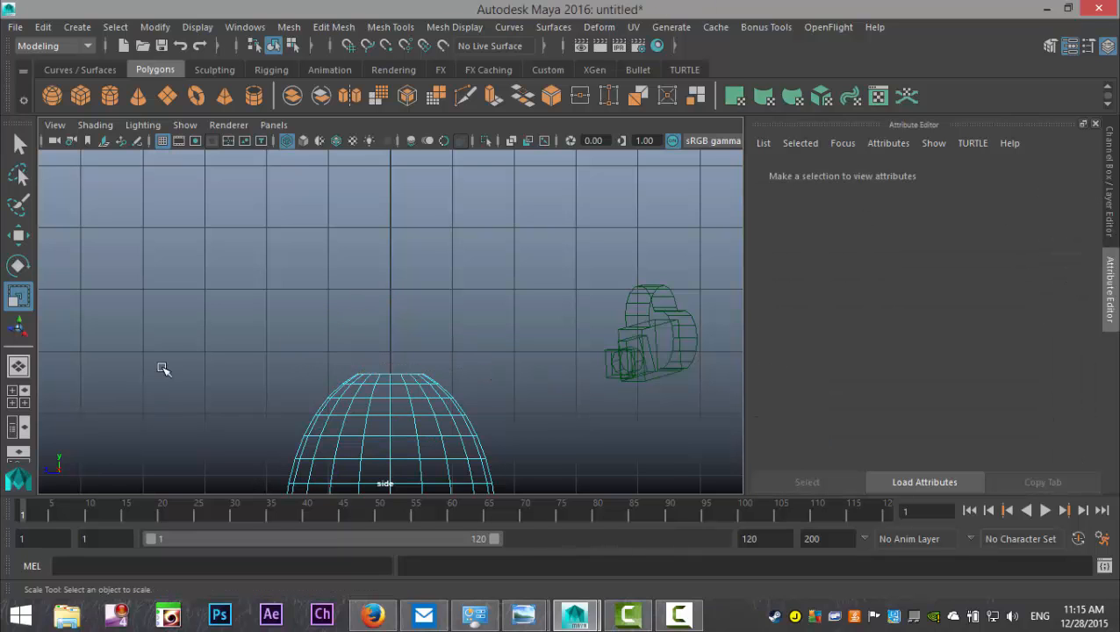
scroll(357, 420, "down", 5)
left_click(23, 398)
key("space")
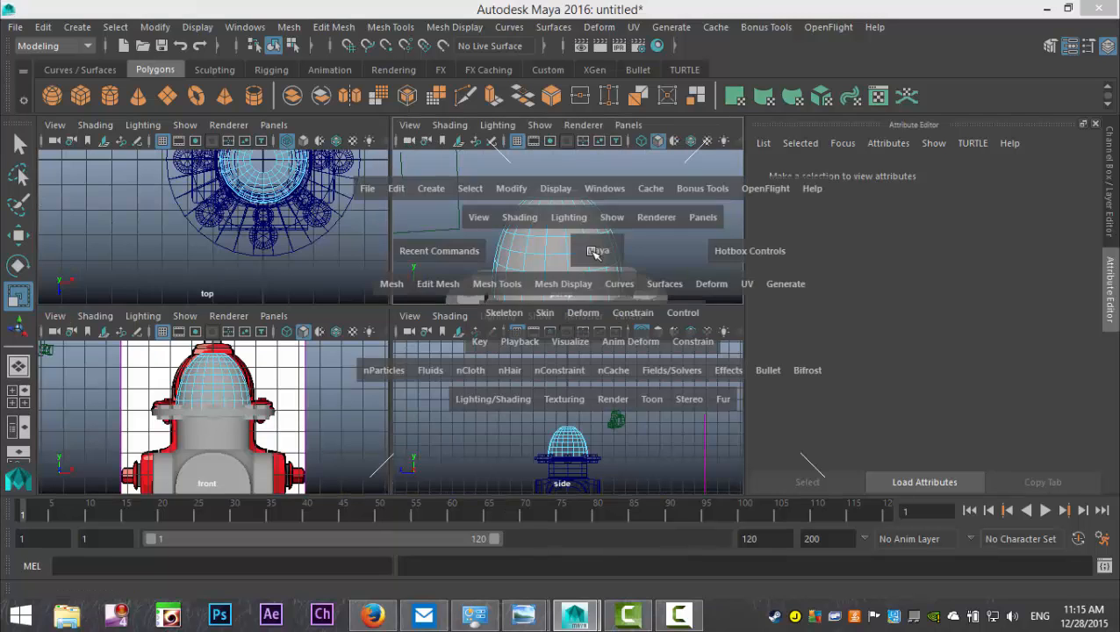
Step: Create a polygon pipe, raise it to the dome's open top at about Y 13.96, and flatten its Y scale to about 0.263
left_click_drag(493, 391, 540, 245, "alt")
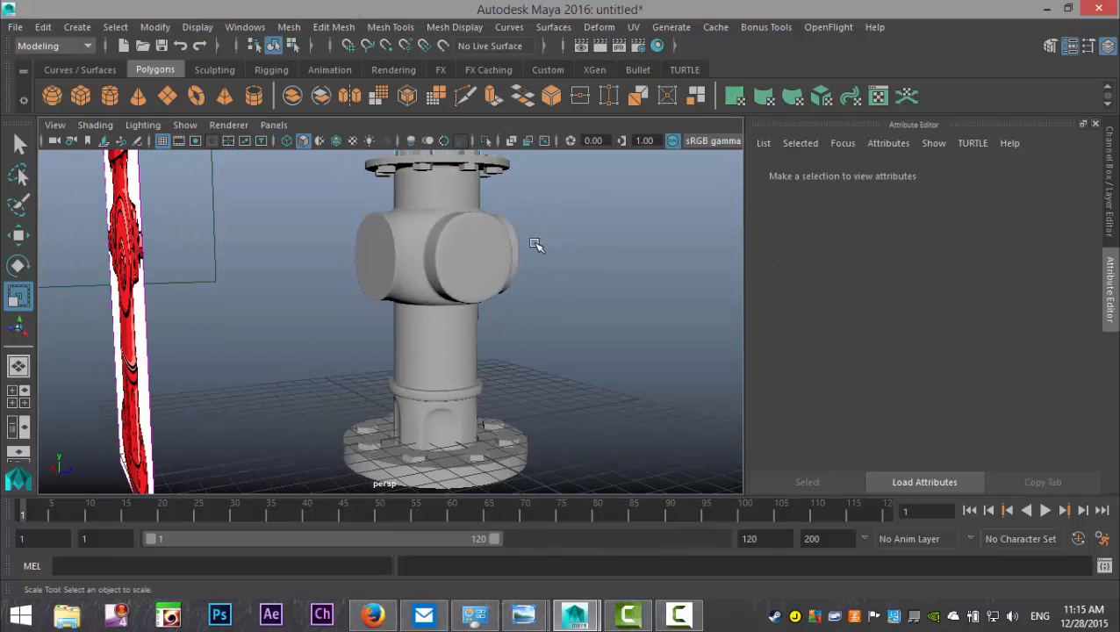
left_click_drag(545, 285, 326, 368, "alt")
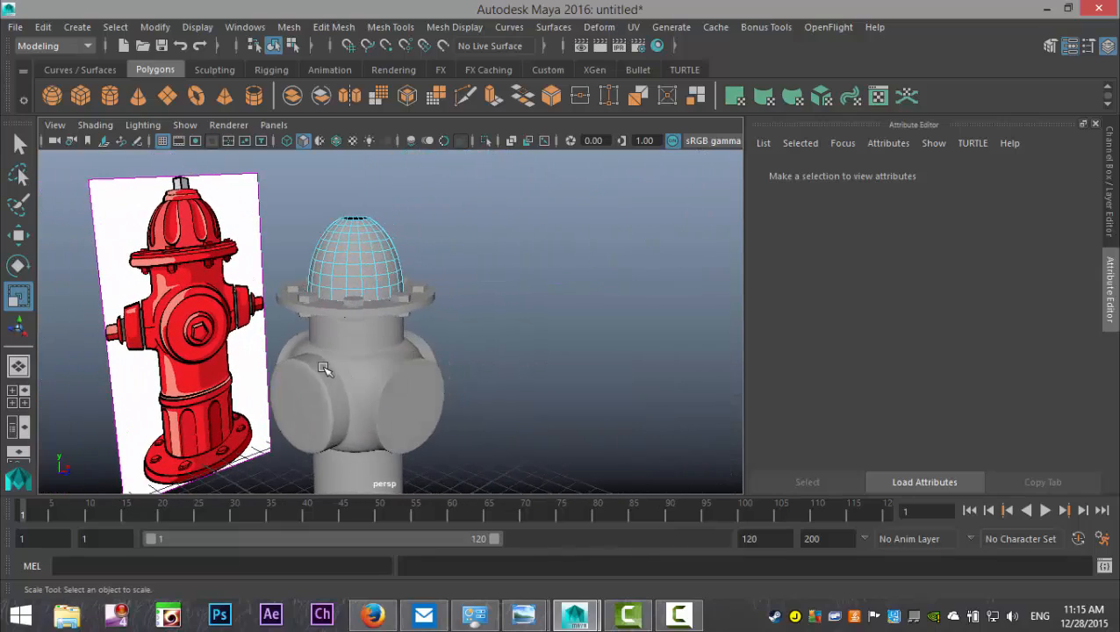
middle_click_drag(327, 368, 425, 404, "alt")
scroll(309, 360, "up", 5)
scroll(309, 360, "up", 6)
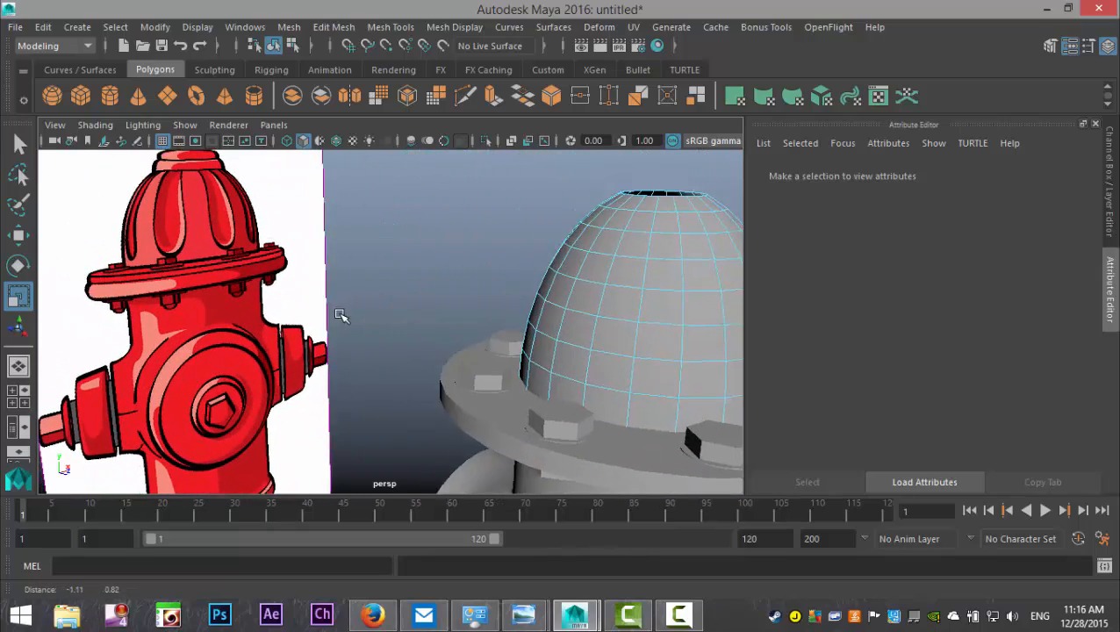
scroll(318, 353, "down", 10)
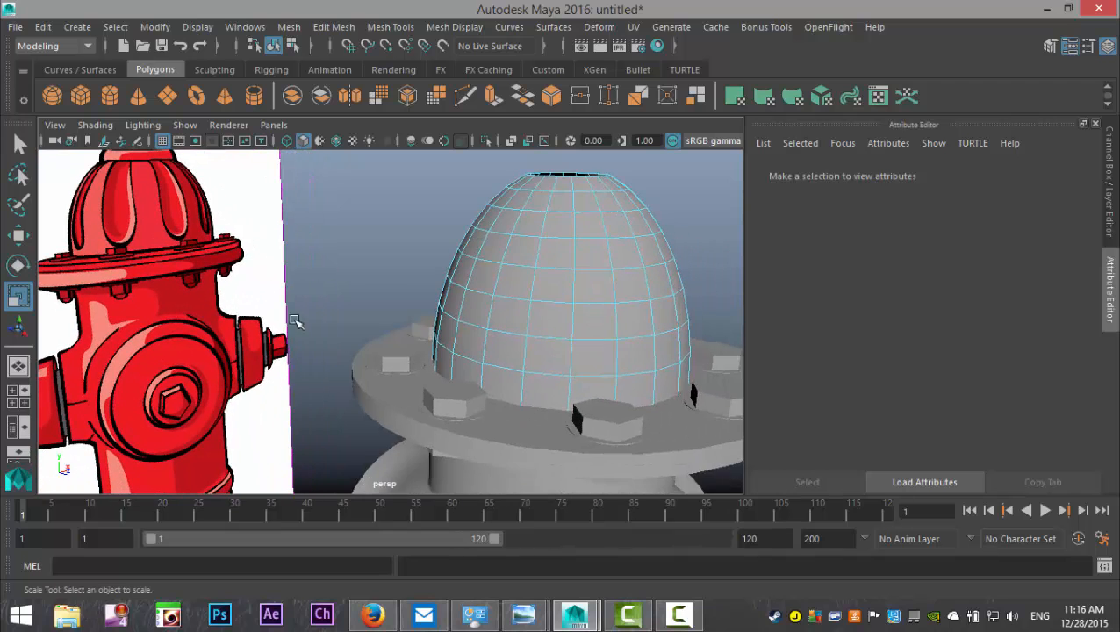
left_click_drag(272, 292, 292, 303, "alt")
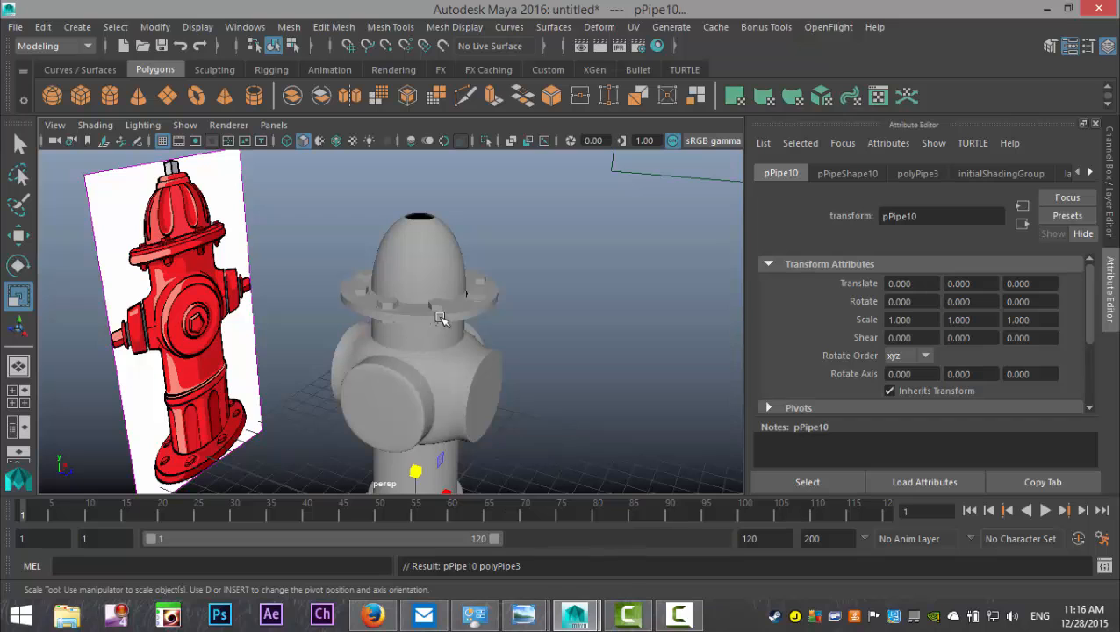
key("w")
left_click_drag(416, 468, 417, 215)
key("r")
key("f")
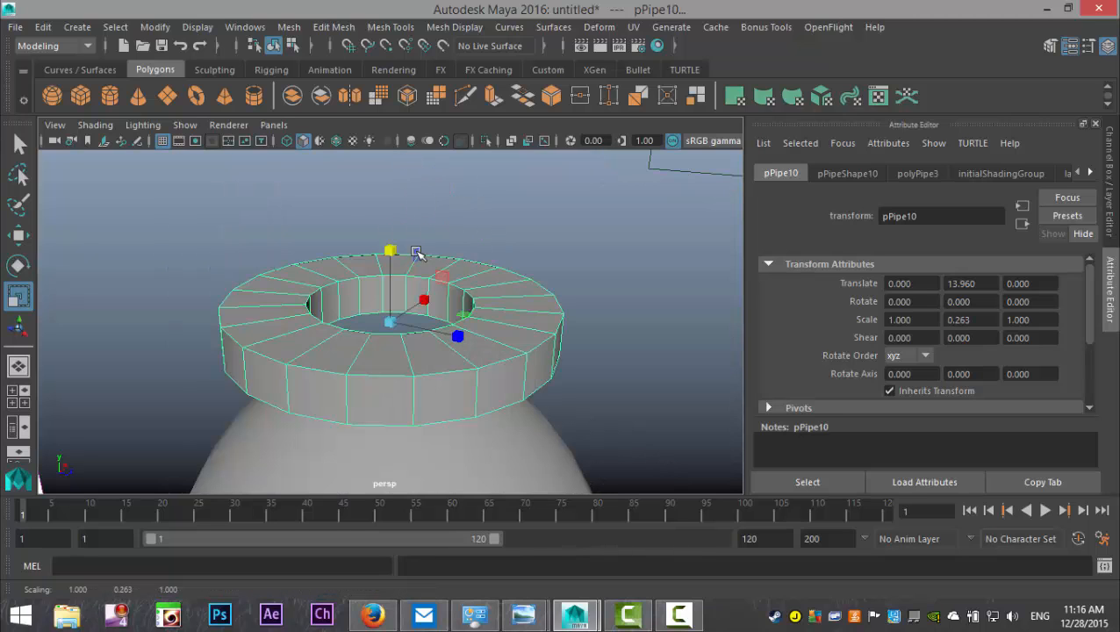
Step: Lower the ring onto the dome to about Y 13.544, thin it, and scale it uniformly to about 0.938 in X and Z
key("w")
left_click_drag(392, 245, 470, 323)
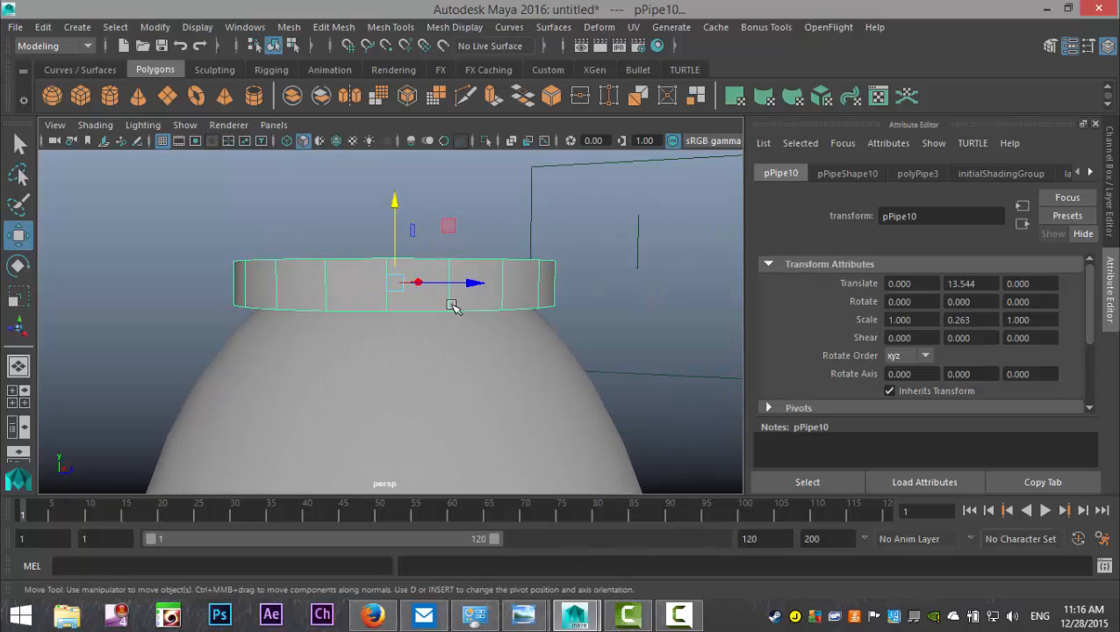
key("r")
left_click_drag(392, 210, 400, 245)
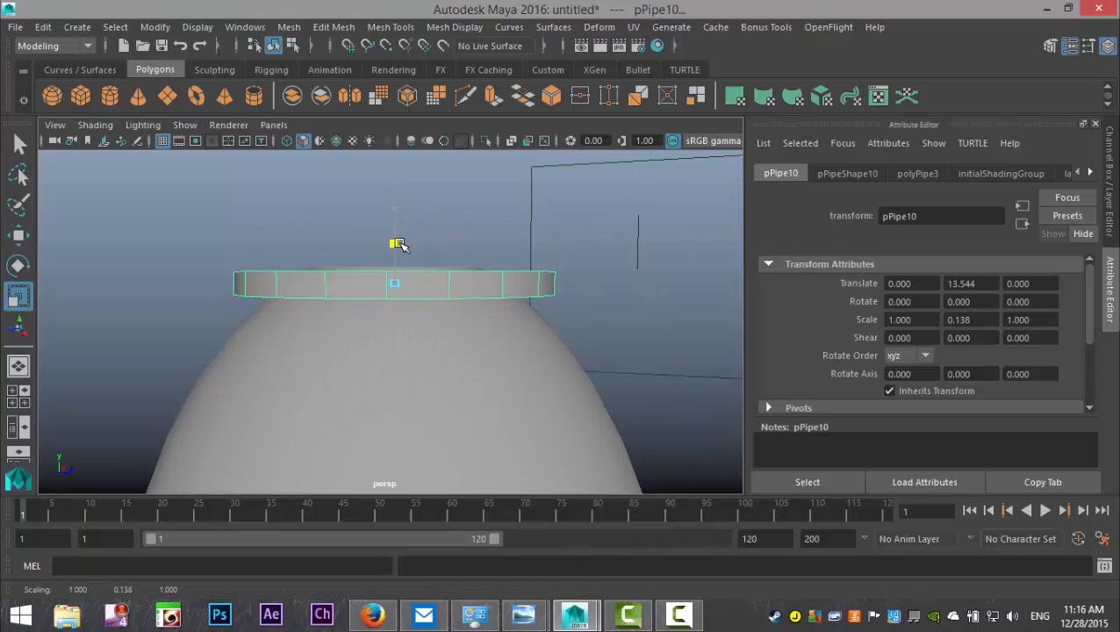
left_click_drag(453, 290, 462, 310, "alt")
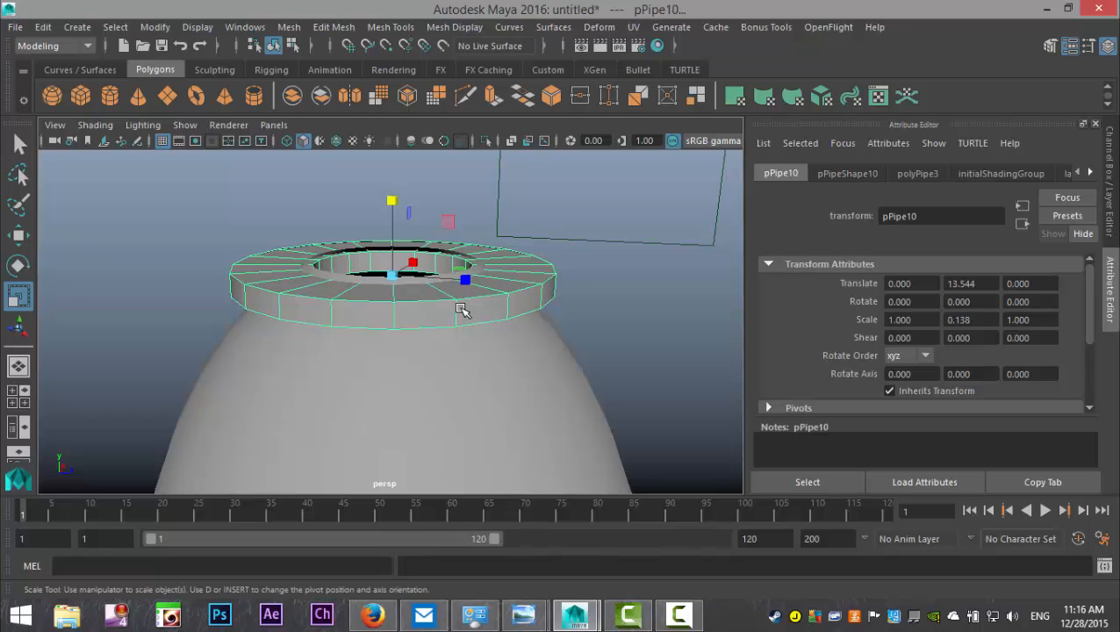
left_click_drag(396, 279, 385, 278)
left_click_drag(524, 324, 489, 308, "alt")
Step: Duplicate the ring and stack the copy on top at about Y 13.657, scaled down to about 0.815 in X and Z
key("ctrl+d")
key("w")
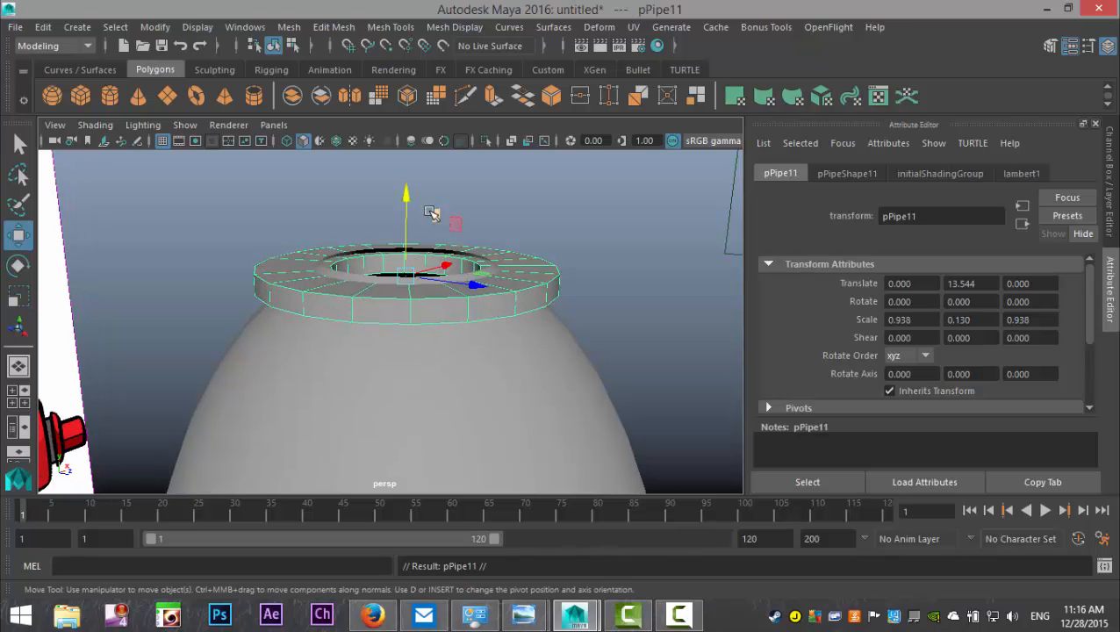
left_click_drag(406, 194, 411, 172)
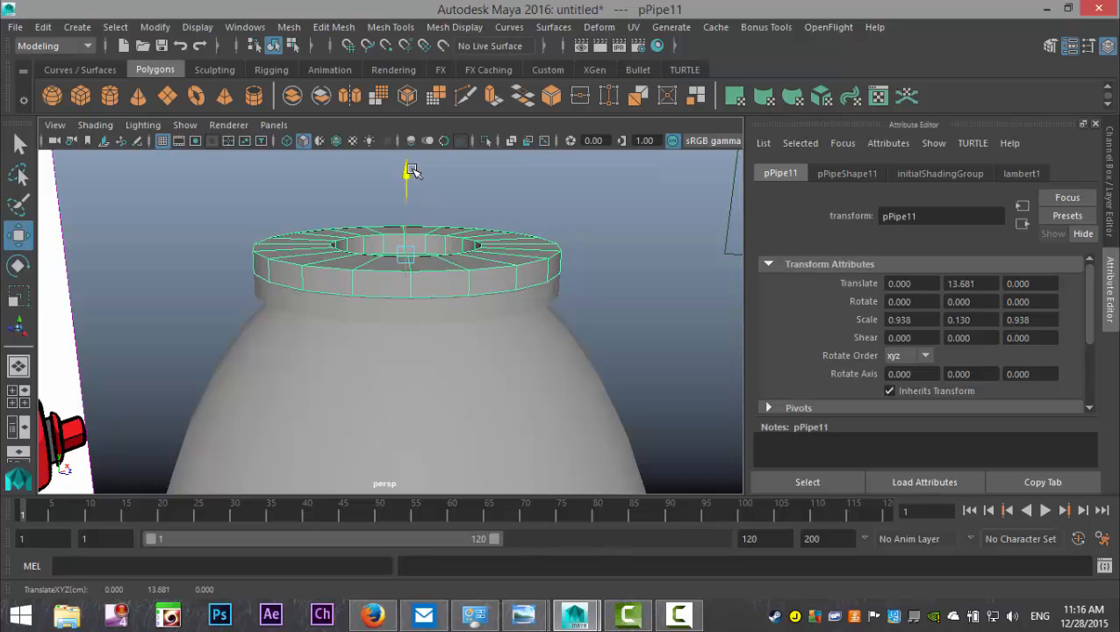
key("r")
left_click_drag(404, 255, 377, 259)
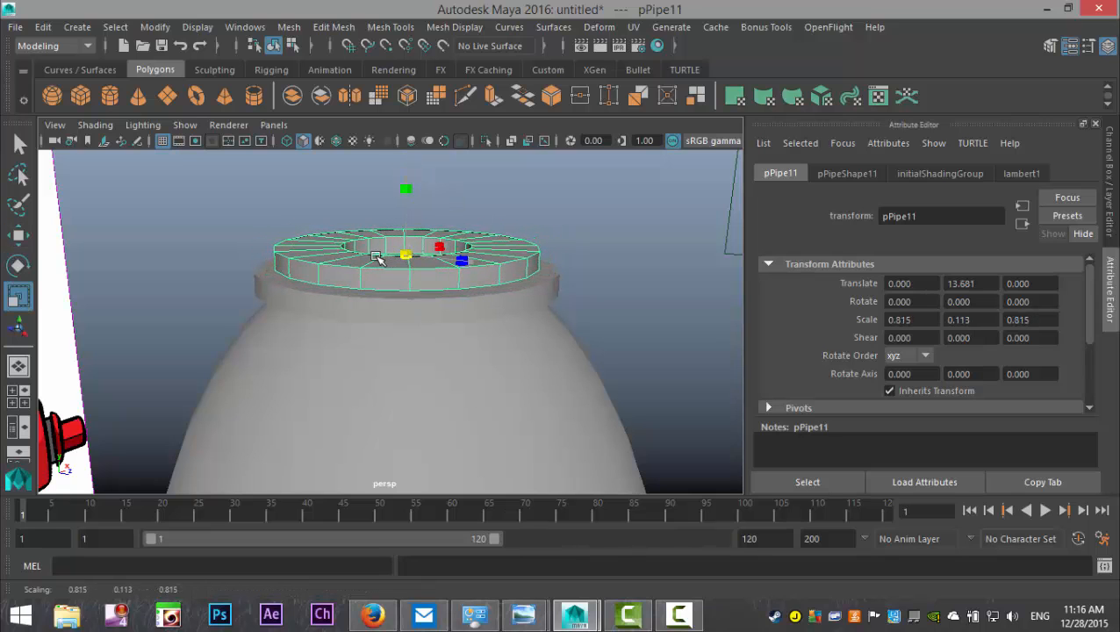
key("w")
left_click_drag(407, 175, 406, 179)
Step: Duplicate the upper ring, shrink the copy to about 0.472 in X and Z, and seat it on top of the stack
scroll(441, 264, "down", 4)
left_click_drag(439, 307, 396, 348, "alt")
left_click_drag(341, 322, 294, 362, "alt")
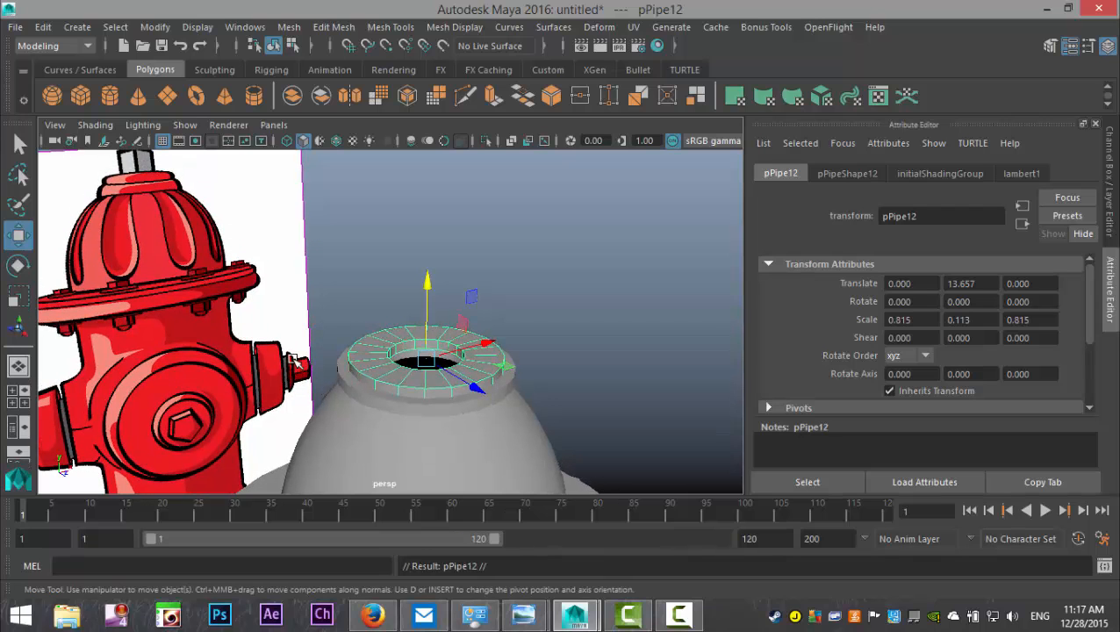
left_click_drag(427, 272, 427, 255)
key("r")
left_click_drag(428, 343, 400, 351)
key("w")
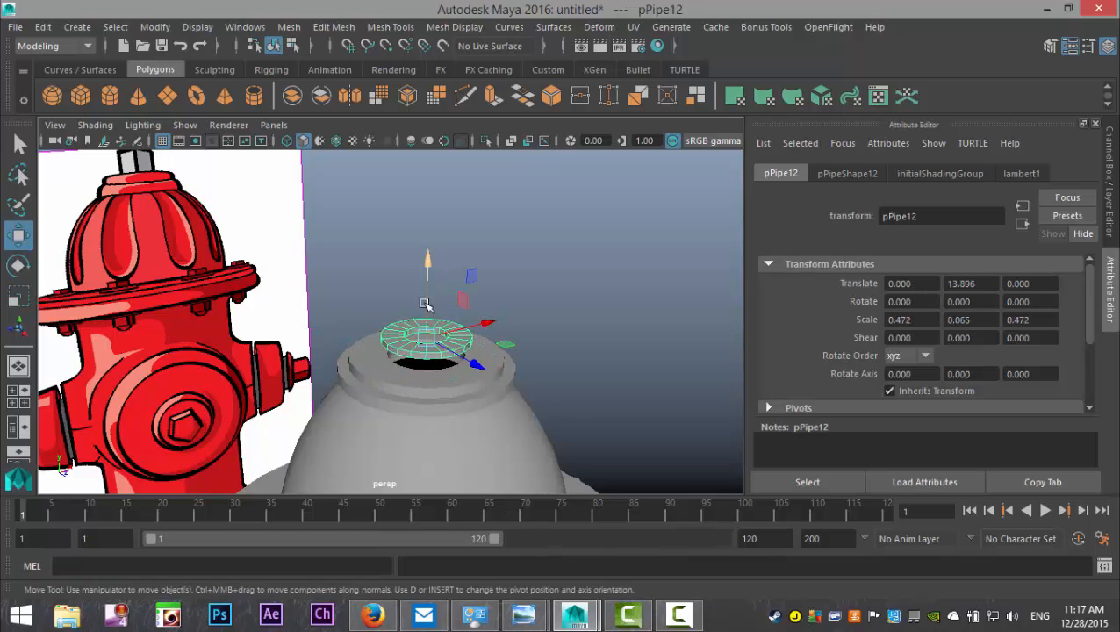
left_click_drag(430, 259, 433, 274)
left_click(502, 279)
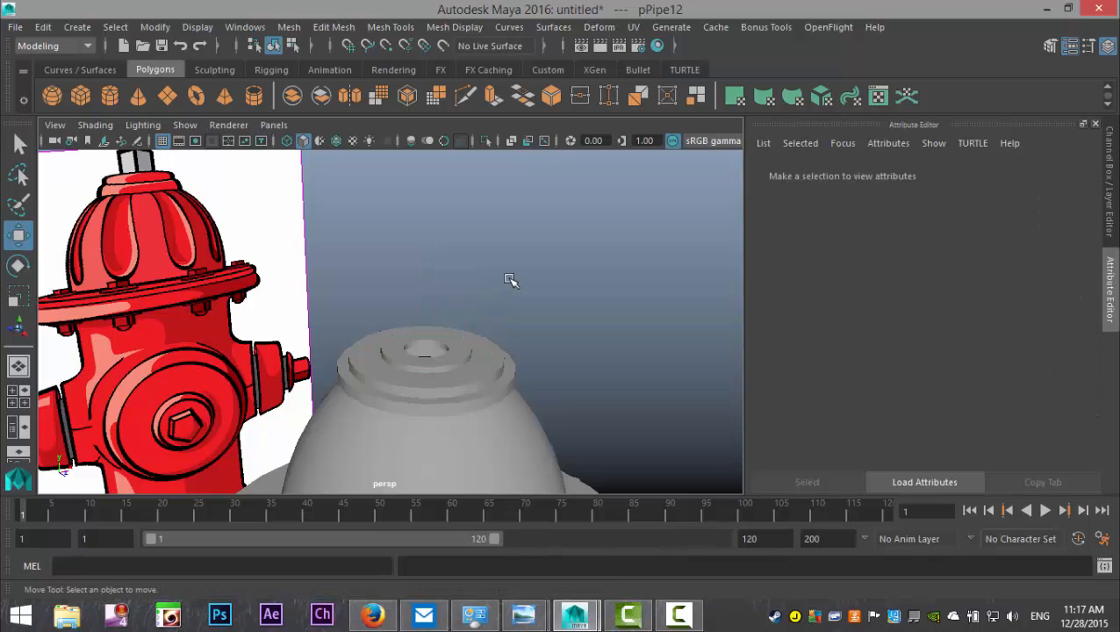
Step: Create a polygon cylinder and raise it above the hydrant's dome to about Y 15.287
left_click_drag(177, 201, 195, 210, "alt")
left_click_drag(341, 258, 319, 245, "alt")
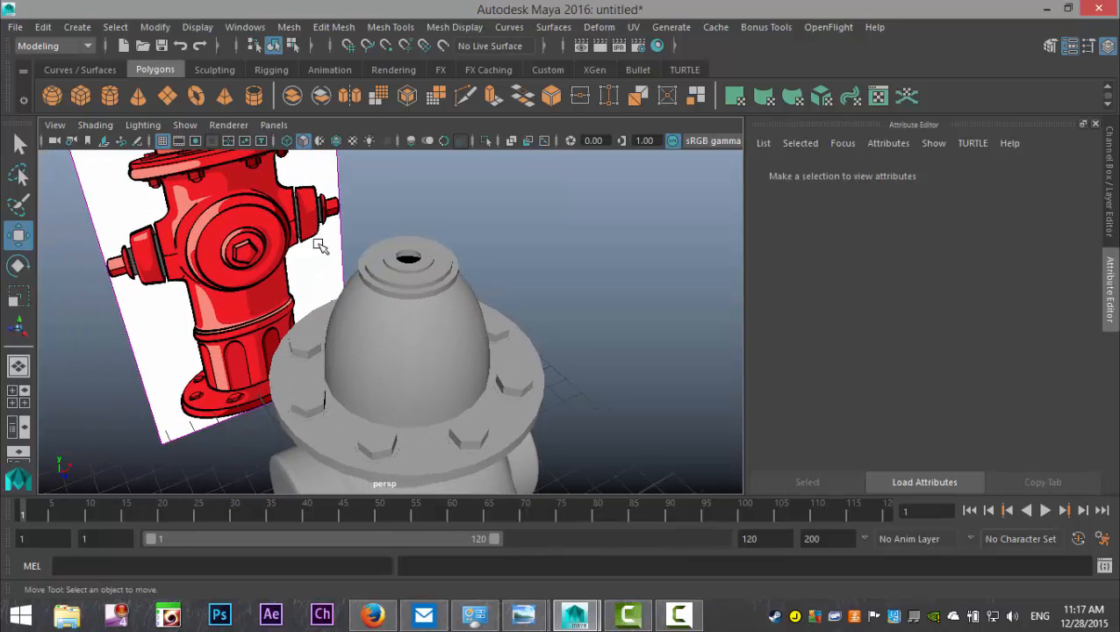
left_click(378, 451)
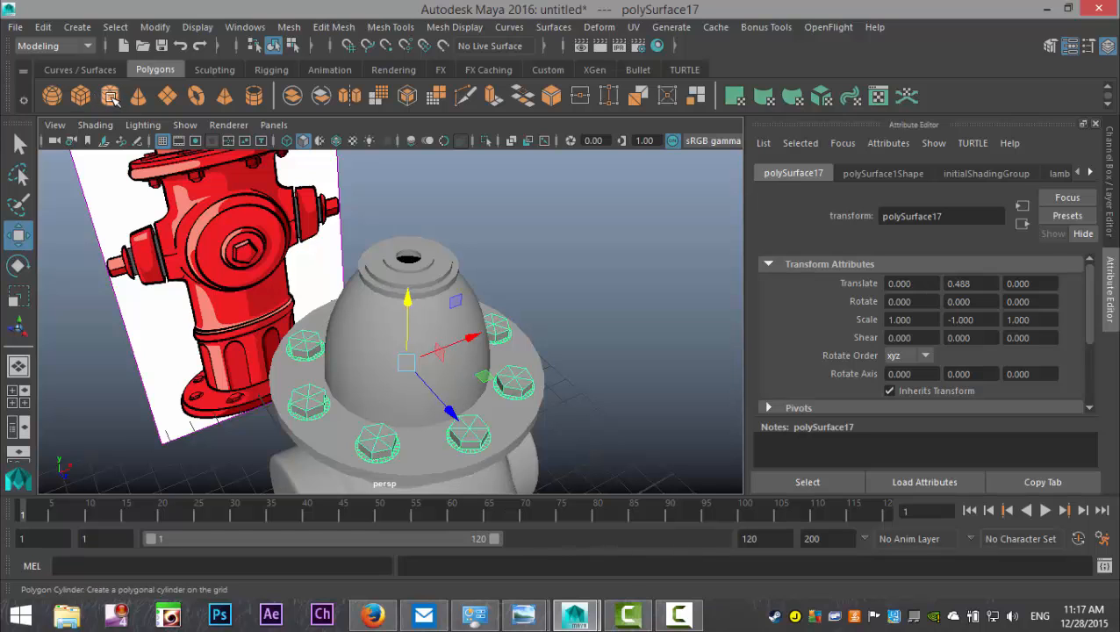
left_click(111, 97)
scroll(441, 391, "down", 6)
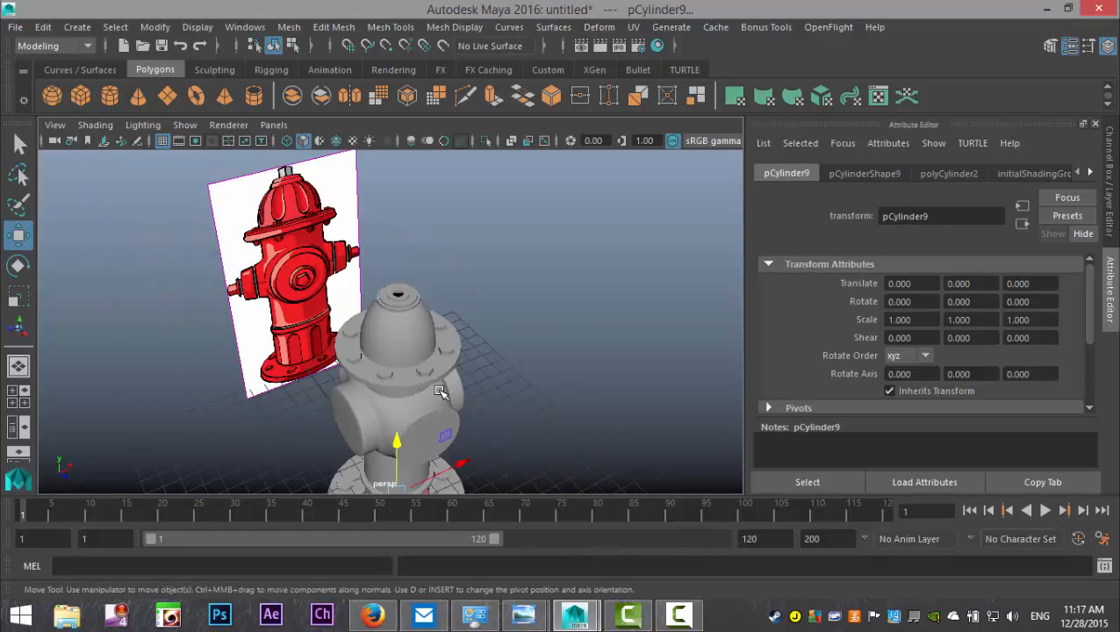
left_click_drag(393, 405, 416, 188)
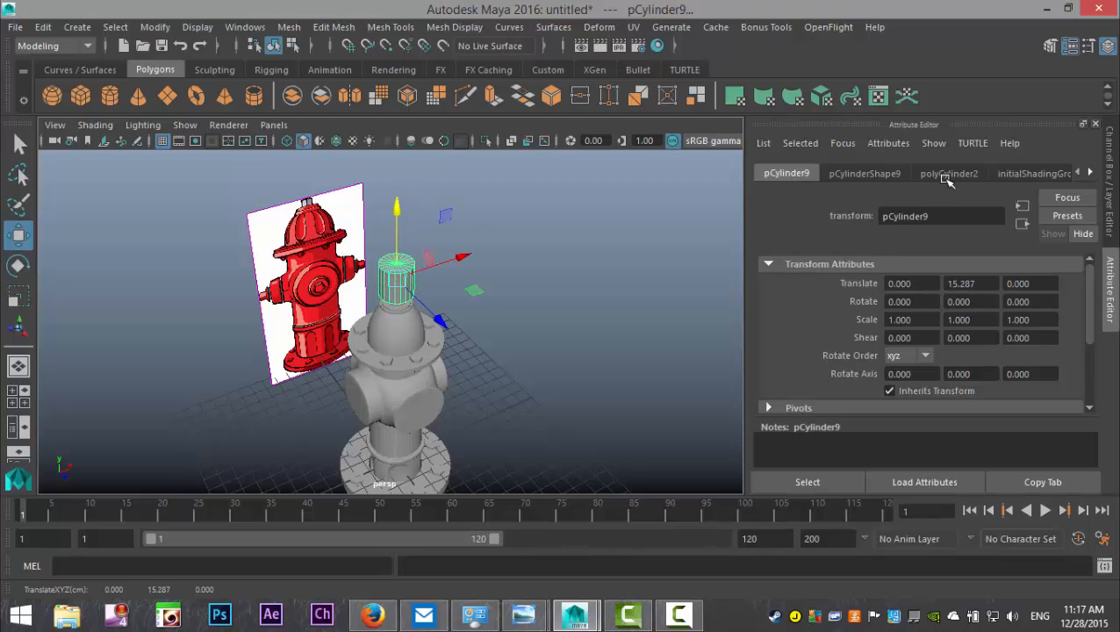
Step: Set the new cylinder's Subdivisions Axis to 6 for a hexagonal shape, keeping the cylinder selected
left_click(946, 176)
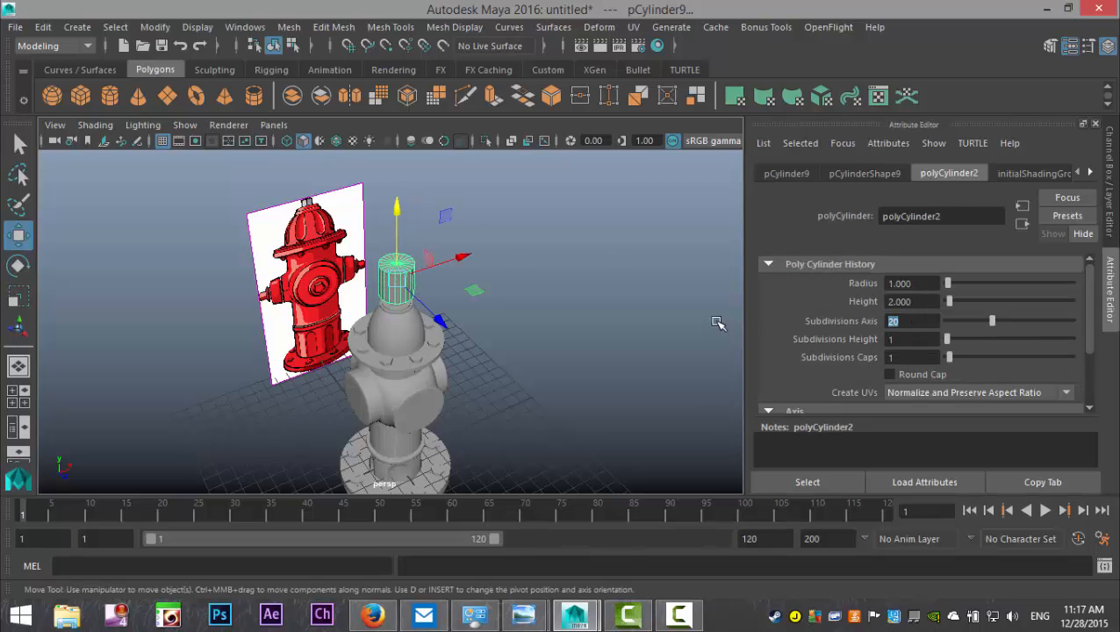
key("Return")
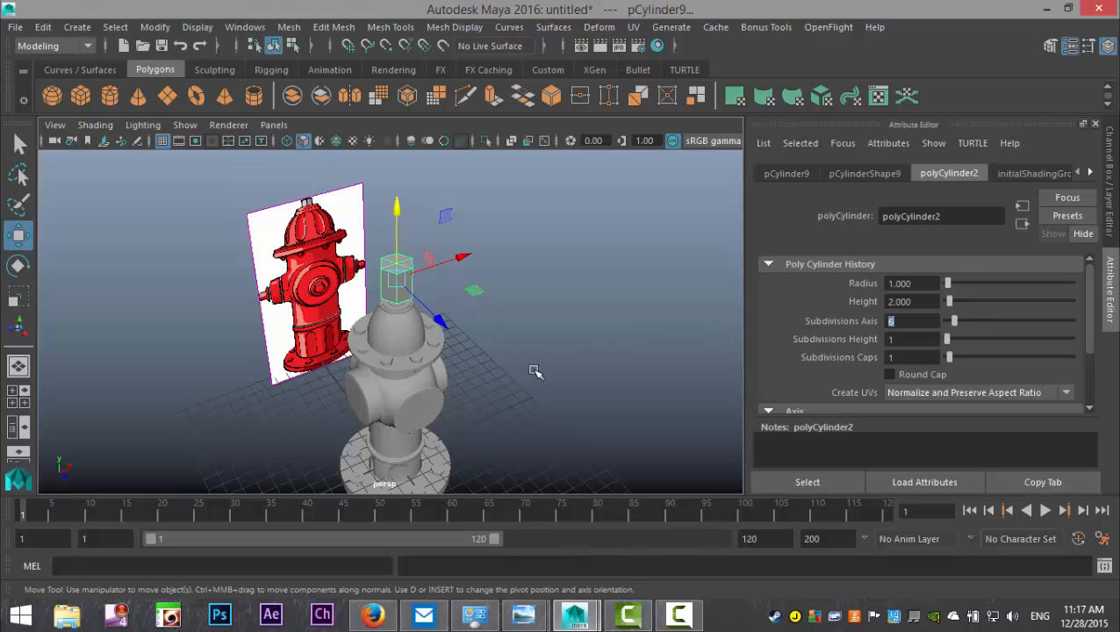
left_click(520, 313)
left_click(397, 271)
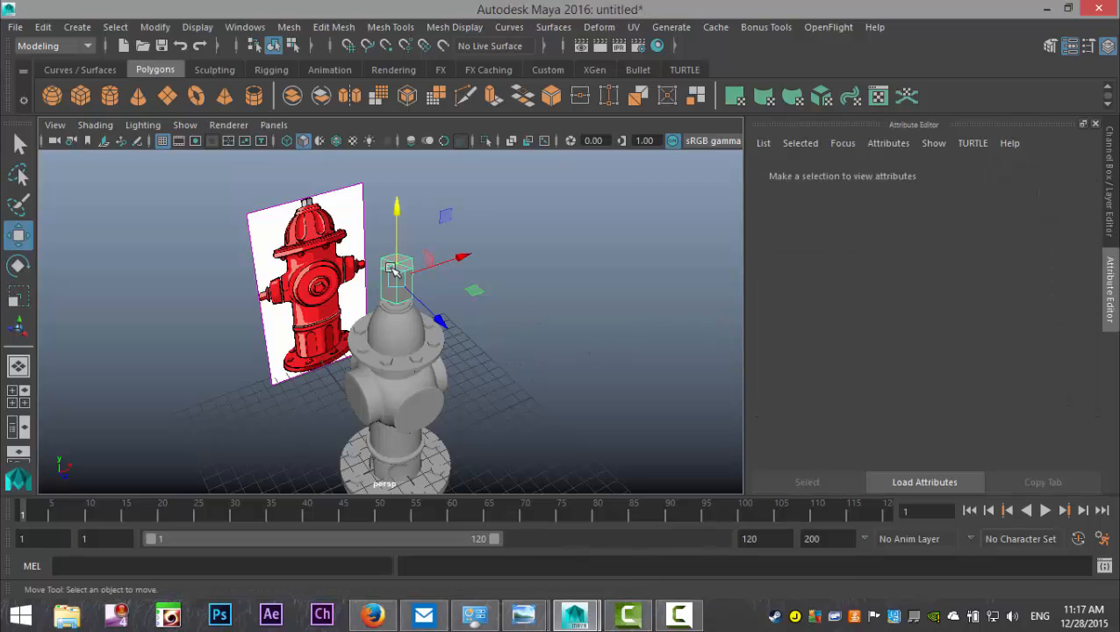
Step: Scale the hexagonal cylinder uniformly to about 0.507 and lower it onto the top rings at about Y 14.174
key("r")
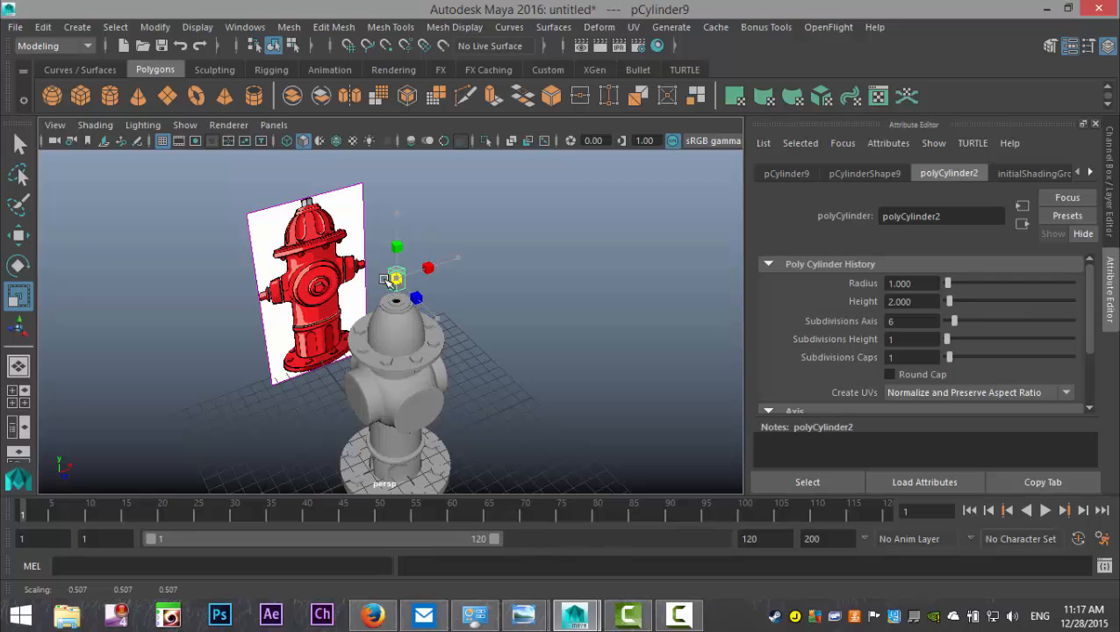
key("w")
left_click_drag(397, 206, 399, 230)
key("f")
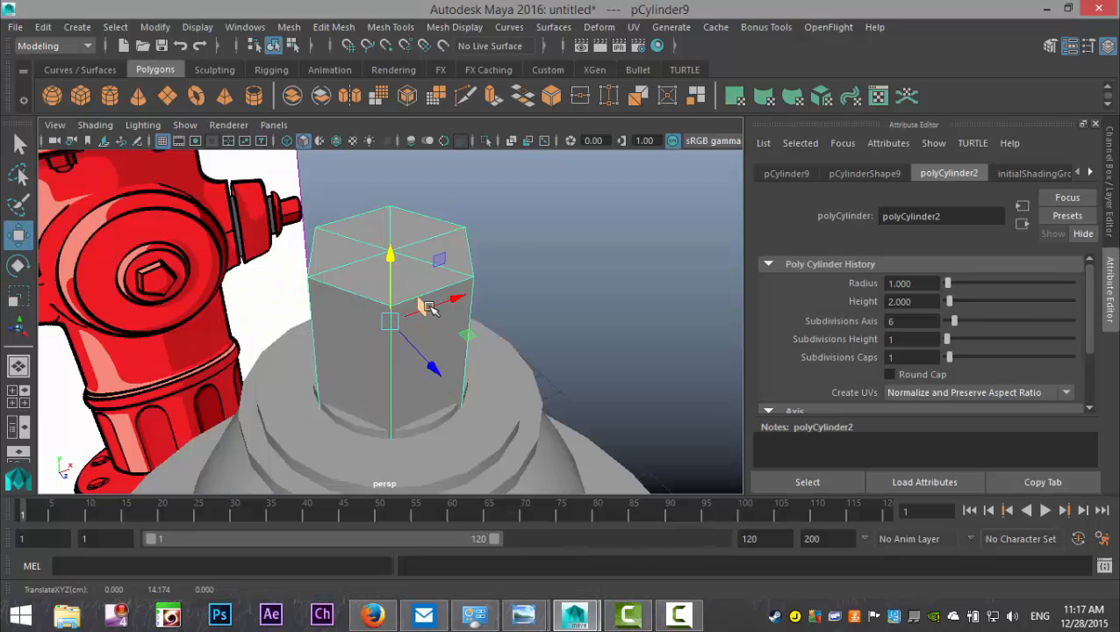
Step: Shrink the hexagonal cap nut further to fit inside the smallest ring and lower it slightly into place
scroll(430, 310, "down", 4)
left_click_drag(463, 363, 470, 458, "alt")
key("r")
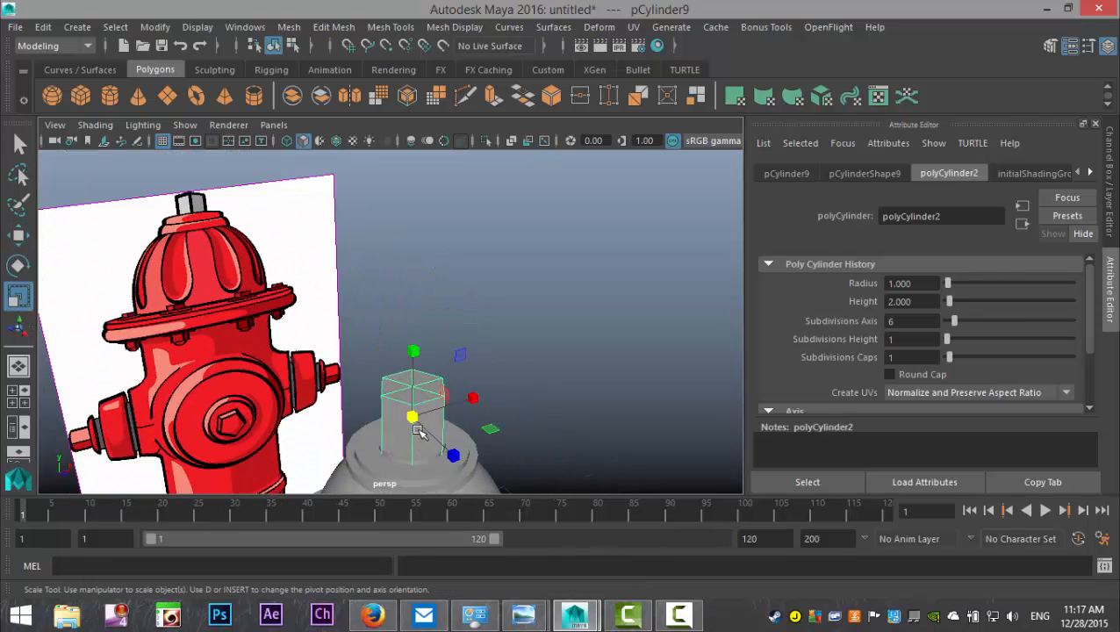
left_click_drag(418, 422, 403, 422)
key("w")
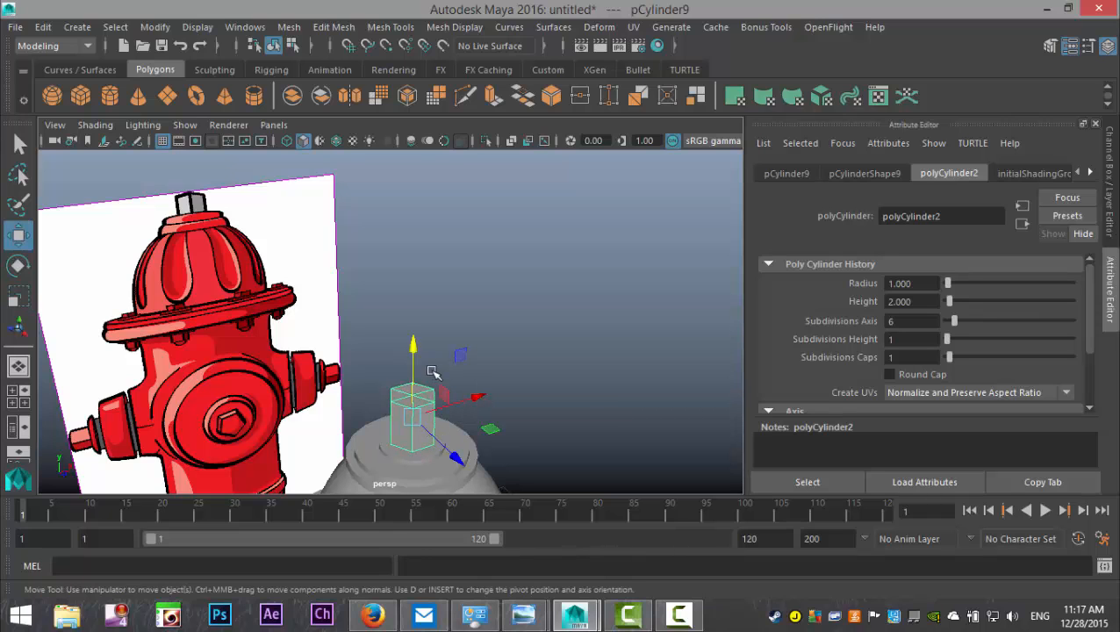
left_click_drag(413, 345, 415, 350)
left_click(528, 330)
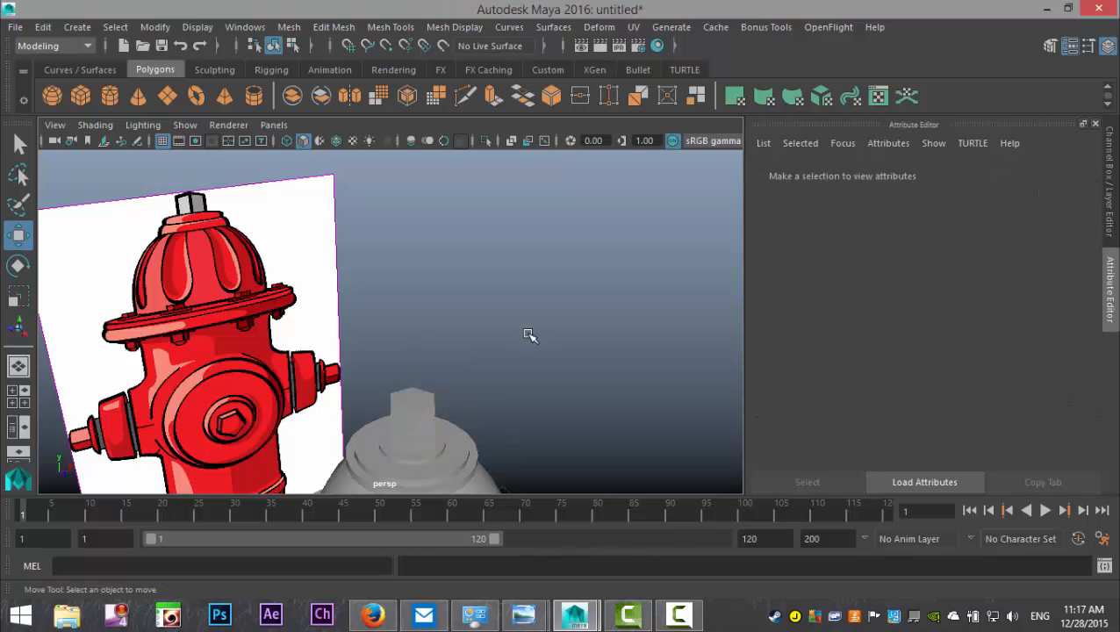
Step: Create another polygon cylinder, move it beside the hydrant to about X -5.856, and rotate it 90 degrees about Z
left_click_drag(528, 335, 497, 372, "alt")
left_click_drag(468, 437, 452, 400, "alt")
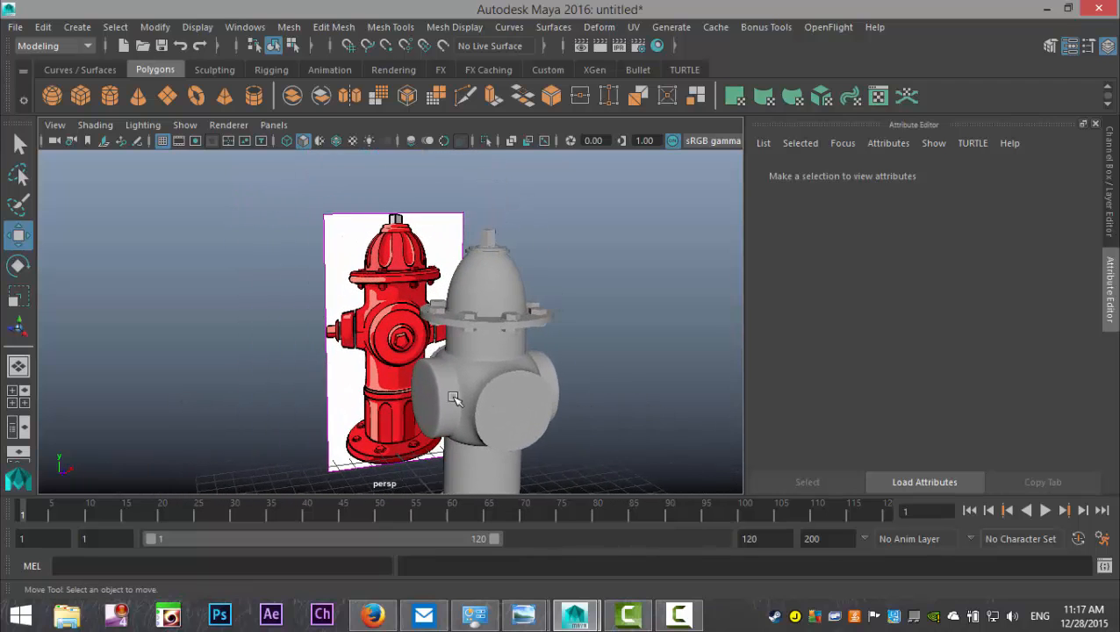
scroll(454, 398, "up", 5)
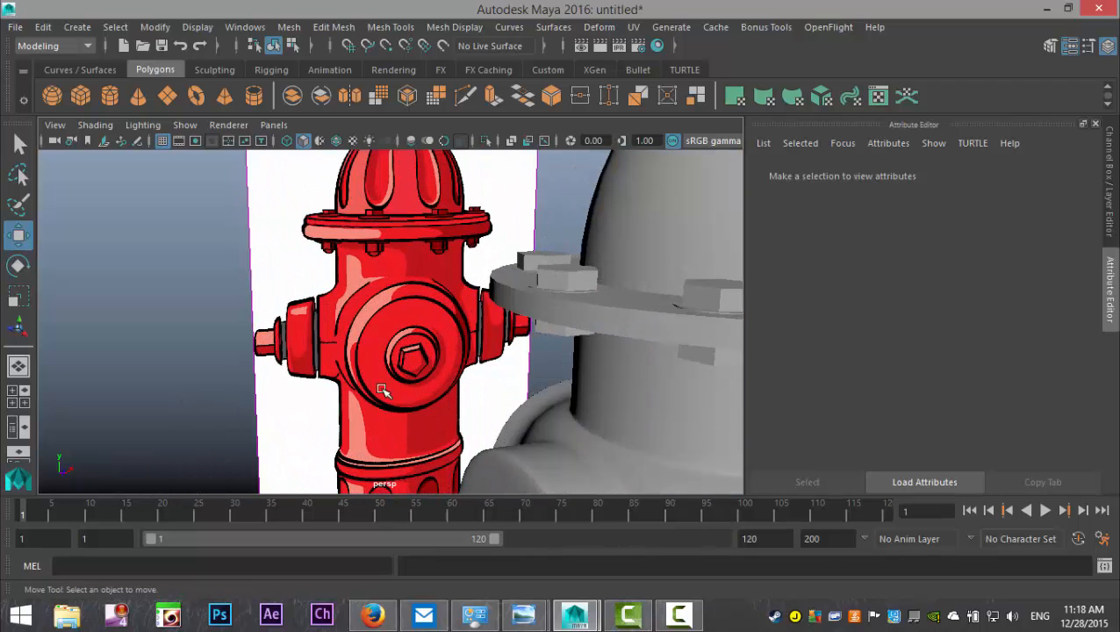
scroll(374, 406, "down", 5)
left_click_drag(373, 418, 515, 314, "alt")
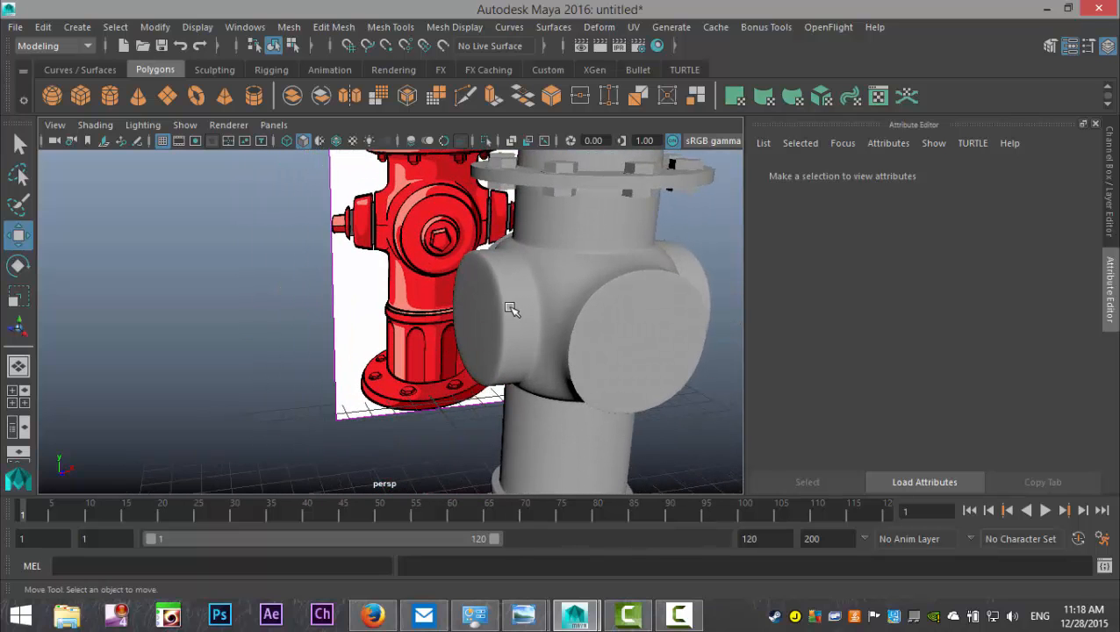
left_click(505, 314)
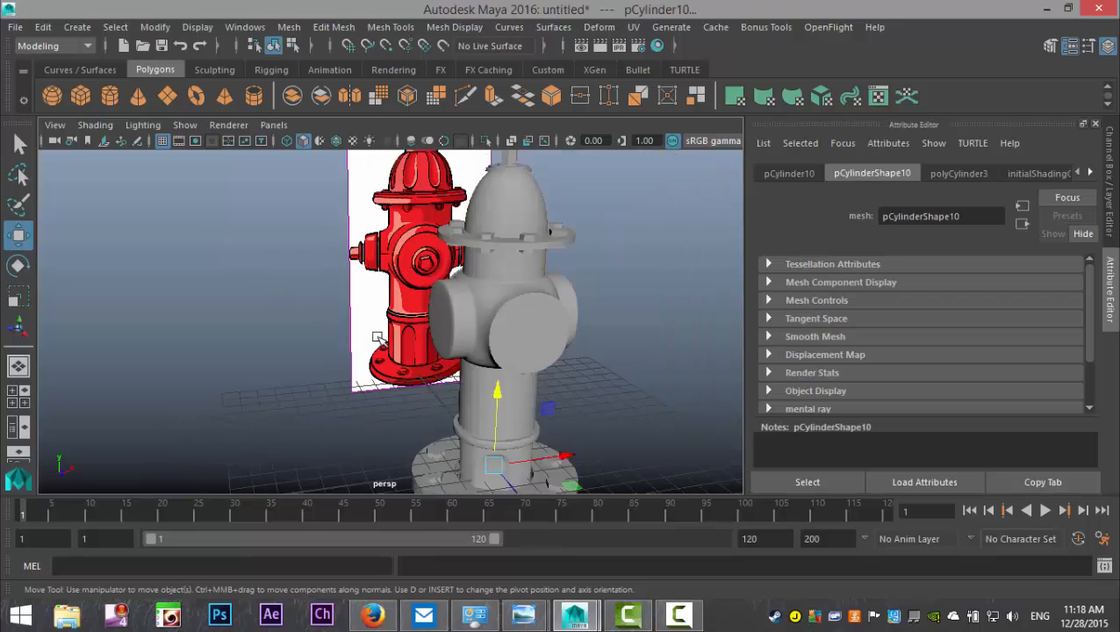
left_click_drag(377, 338, 443, 444, "alt")
key("e")
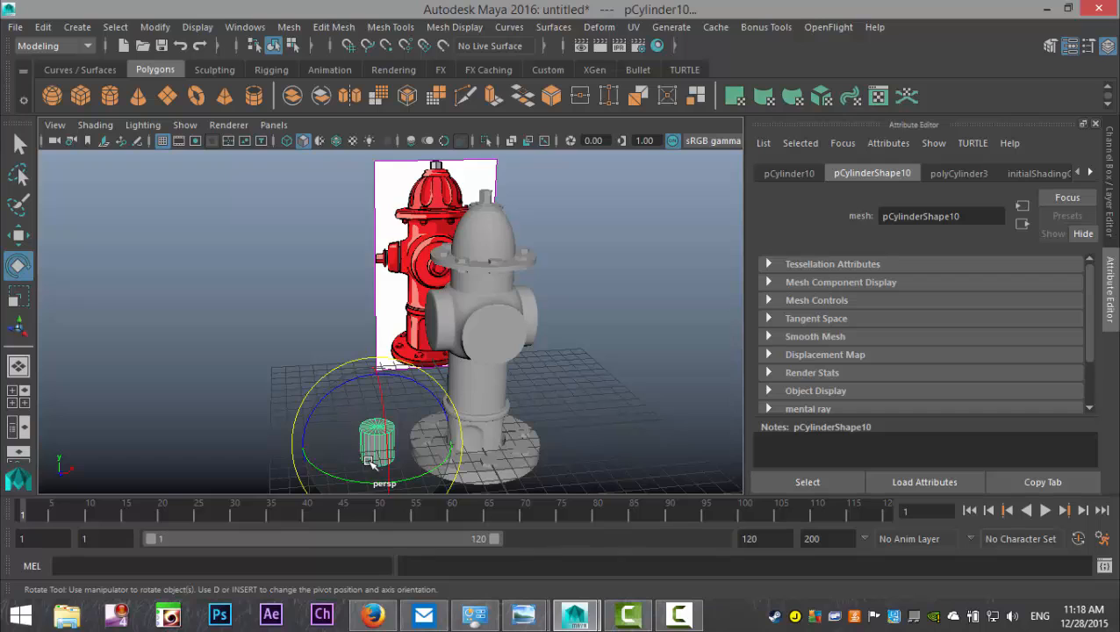
left_click_drag(338, 389, 330, 415)
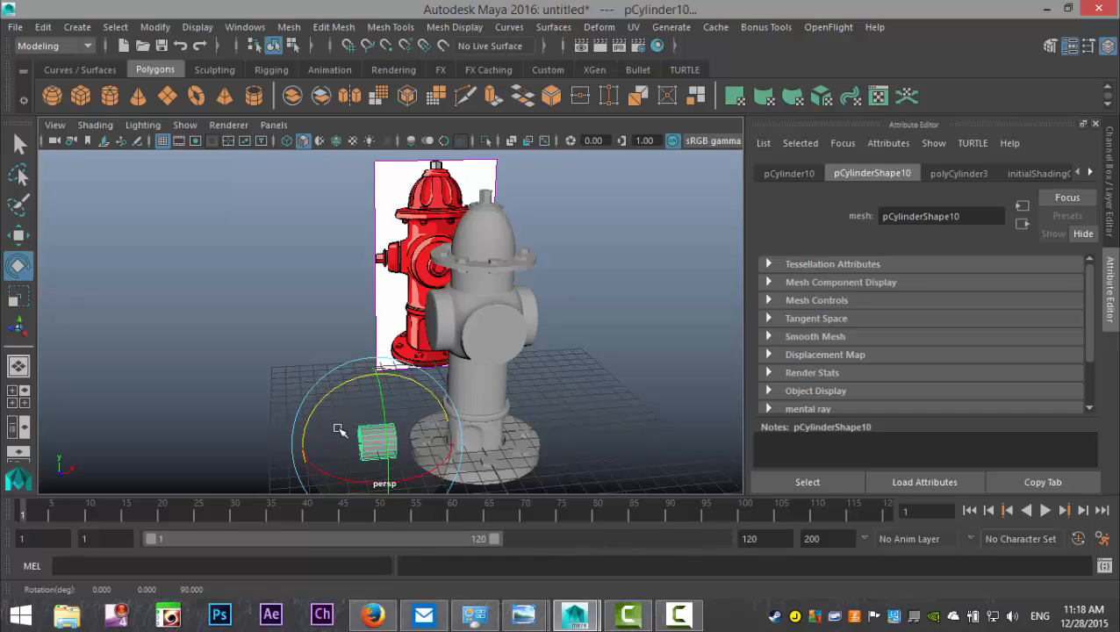
Step: Raise the horizontal cylinder to about Y 7.251 and move it against the hydrant's side outlet at about X -3.868
key("w")
left_click_drag(379, 371, 381, 253)
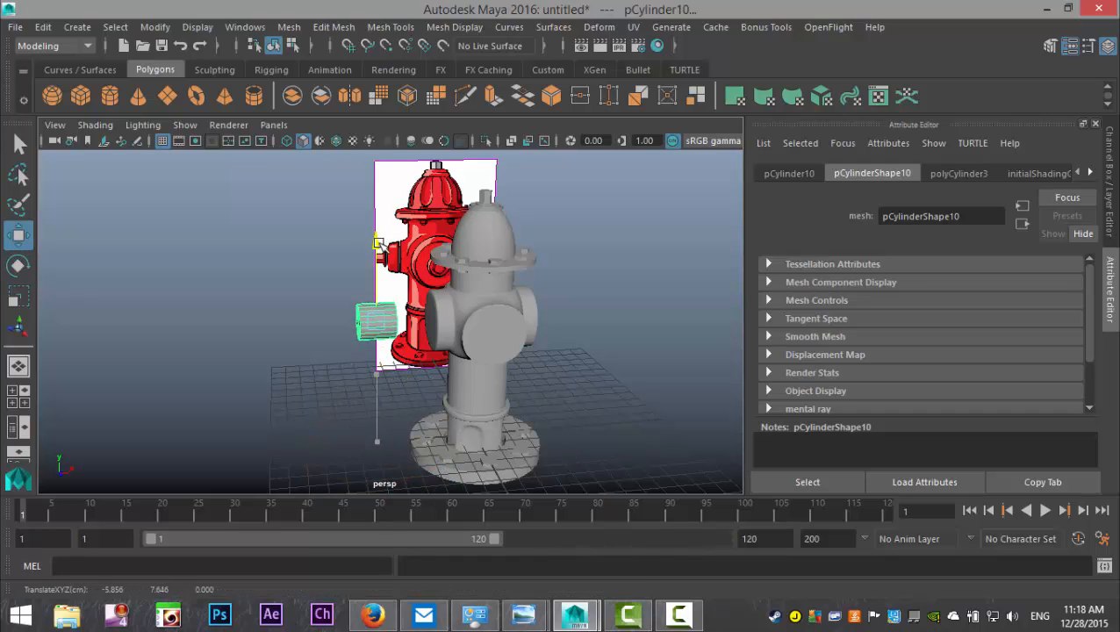
left_click_drag(445, 322, 479, 322)
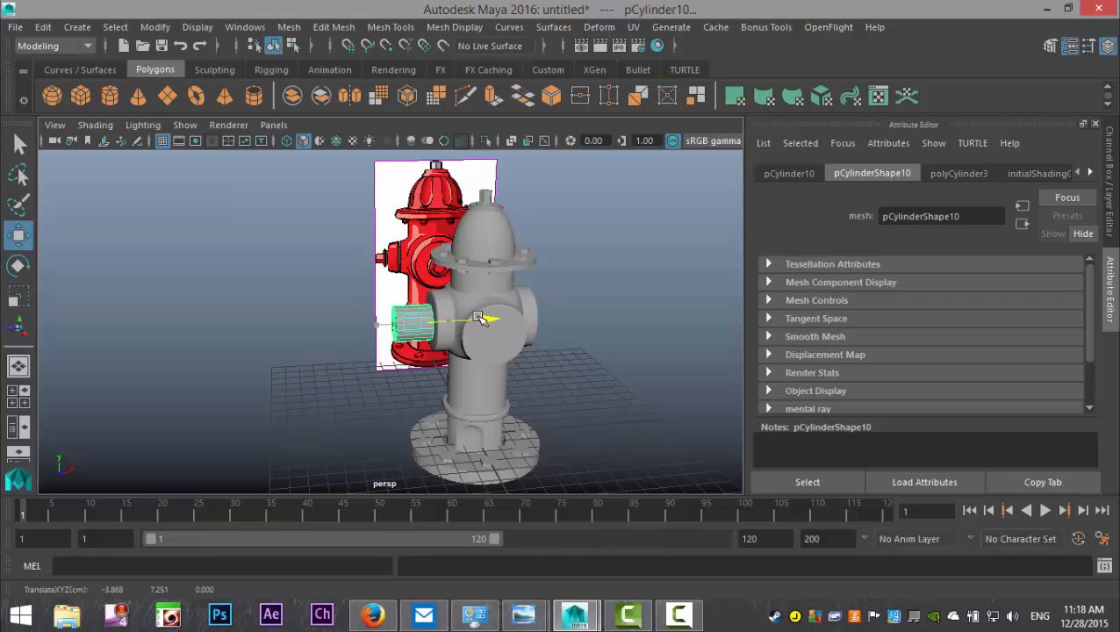
Step: In the front view, flatten the horizontal cylinder along its length and enlarge its diameter to form the side outlet's cap
left_click(19, 400)
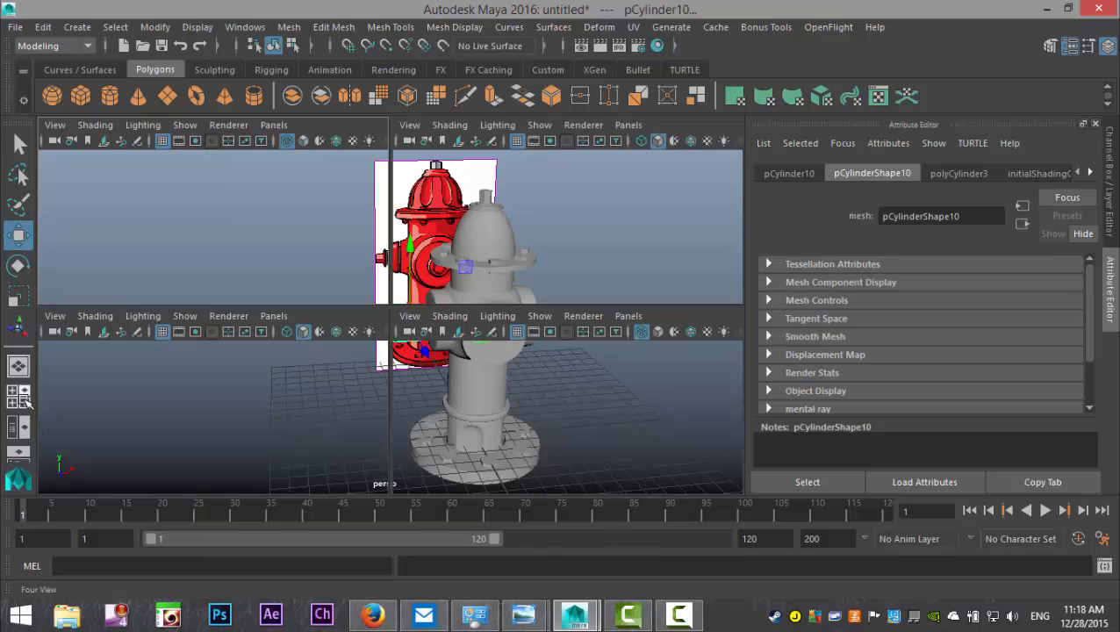
key("space")
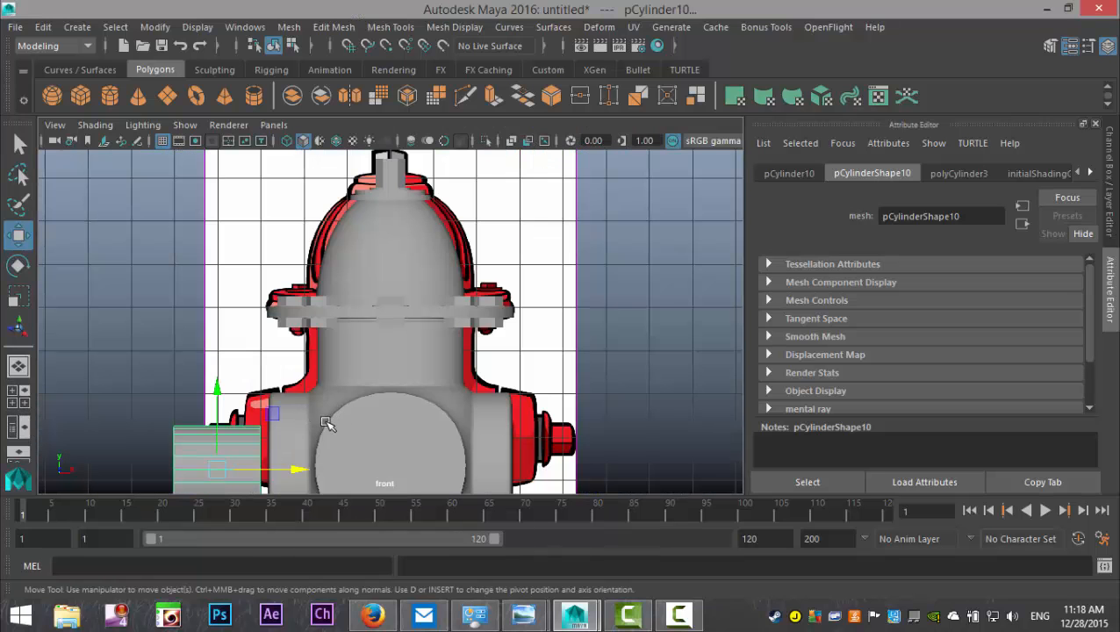
scroll(326, 424, "up", 5)
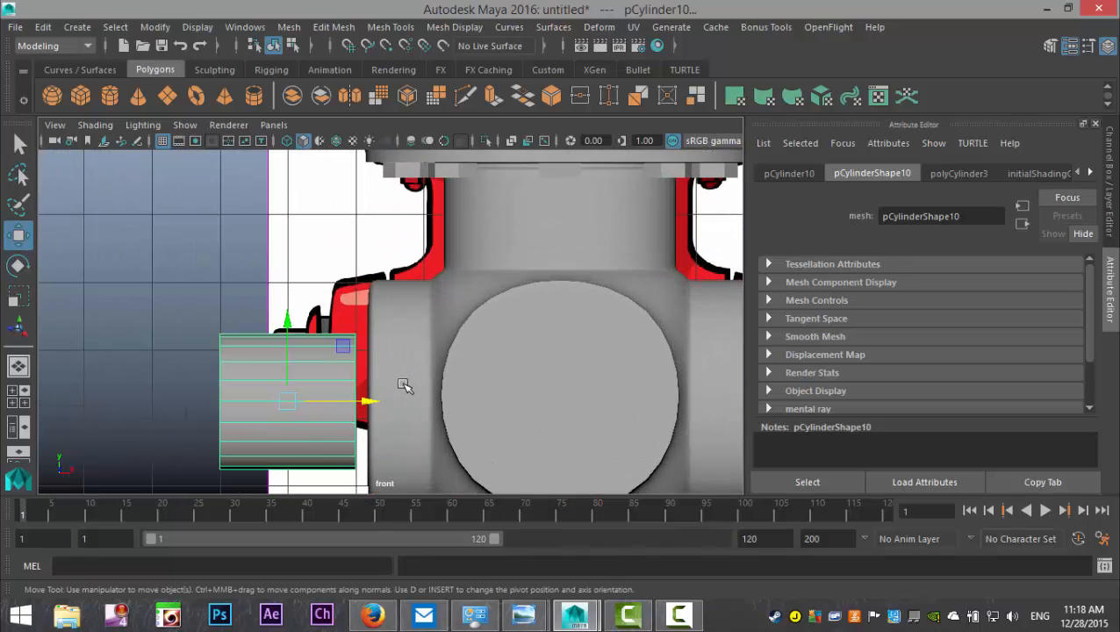
middle_click_drag(403, 384, 444, 358, "alt")
left_click_drag(329, 293, 330, 287)
key("r")
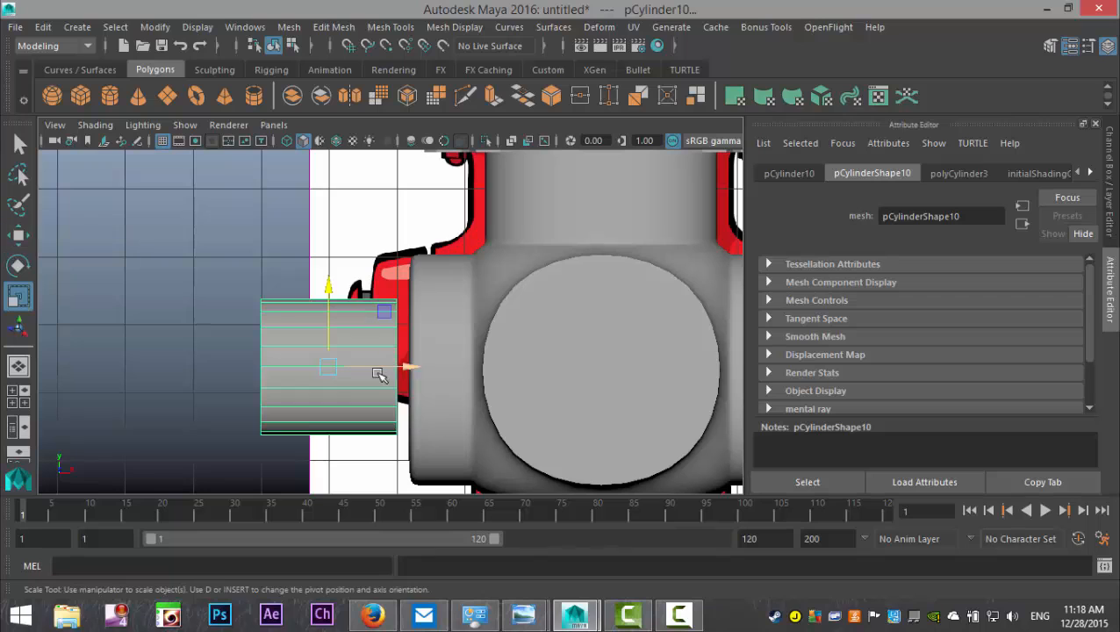
left_click_drag(254, 368, 376, 383)
left_click_drag(256, 369, 269, 370)
Step: Move the flattened cylinder against the side outlet at about X -3.332, Y 7.287
key("w")
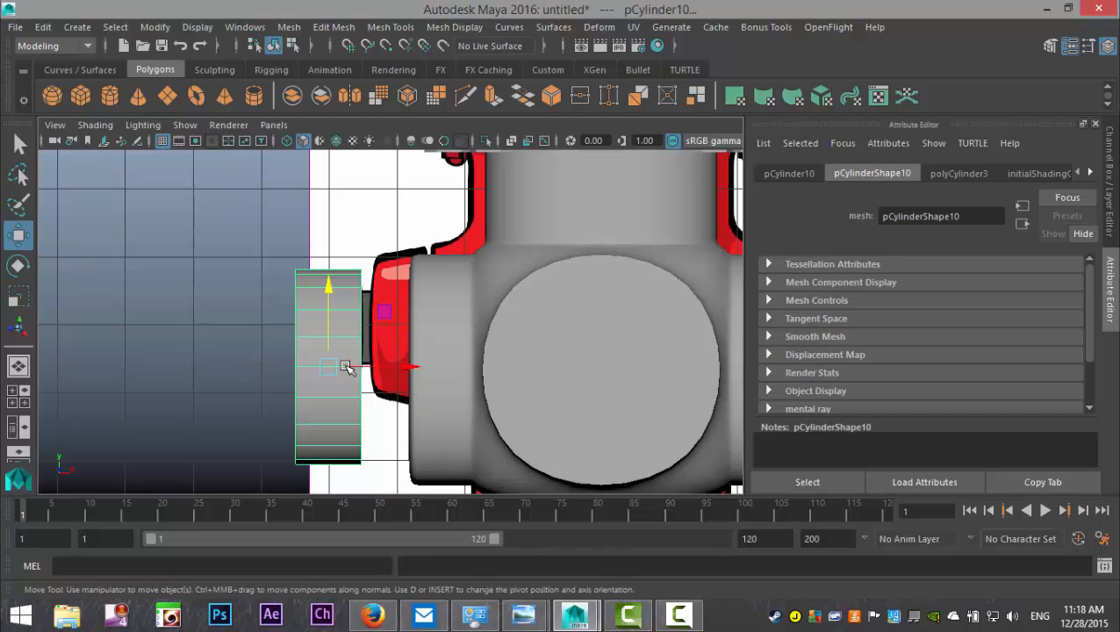
left_click_drag(400, 369, 456, 381)
left_click_drag(375, 288, 379, 295)
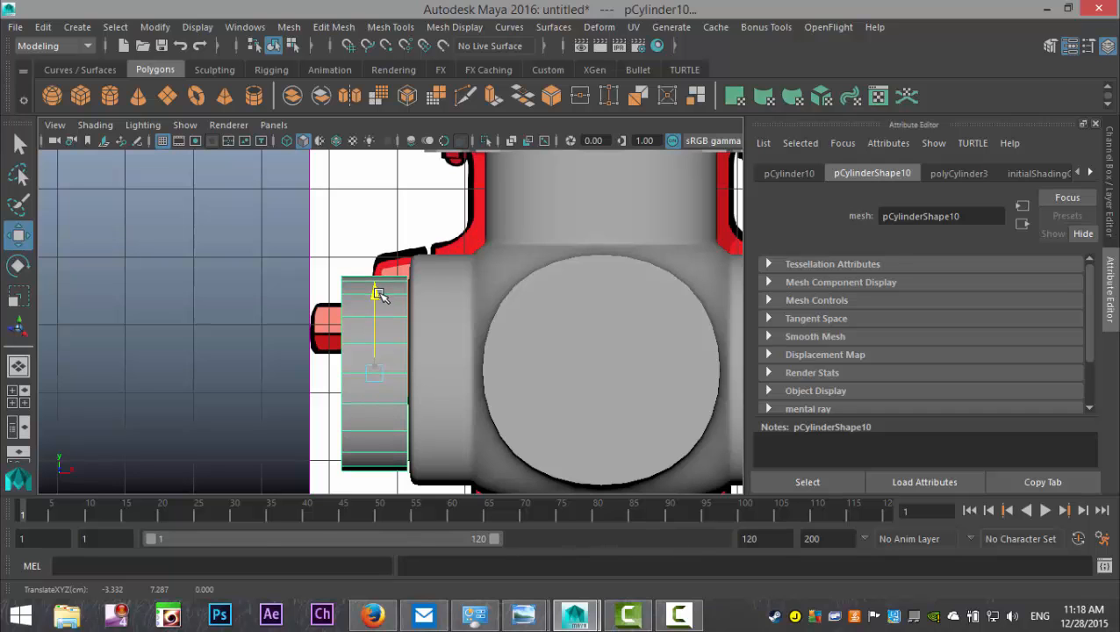
Step: Taper the cap by scaling down its outer-end vertices and moving them inward to about X -3.685
right_click_drag(343, 301, 273, 147)
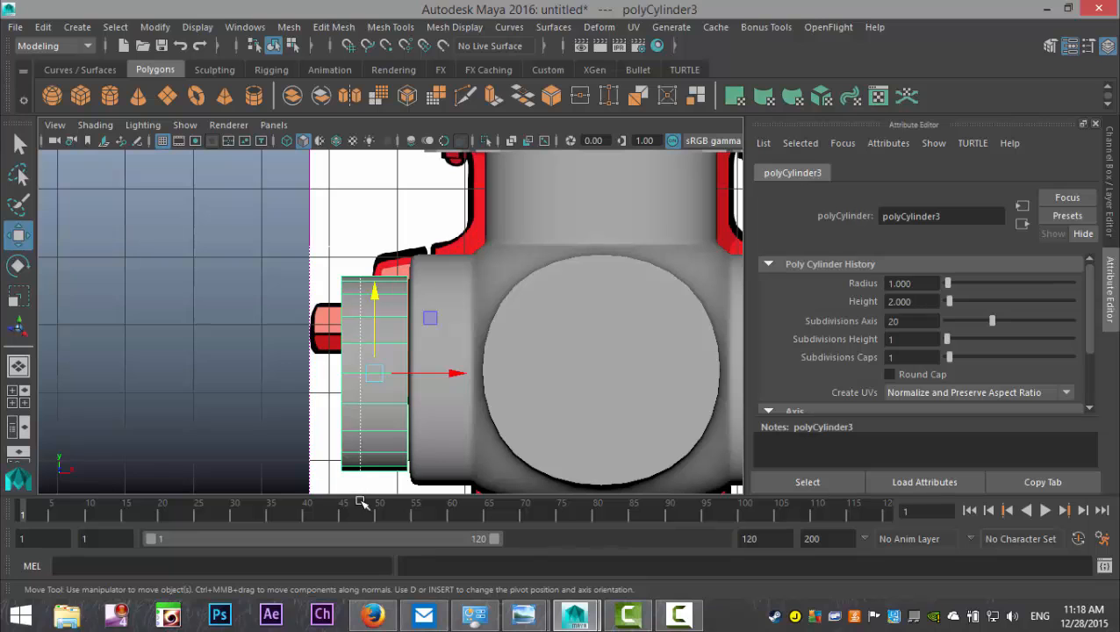
left_click_drag(360, 501, 361, 502)
key("r")
left_click_drag(343, 375, 320, 378)
key("w")
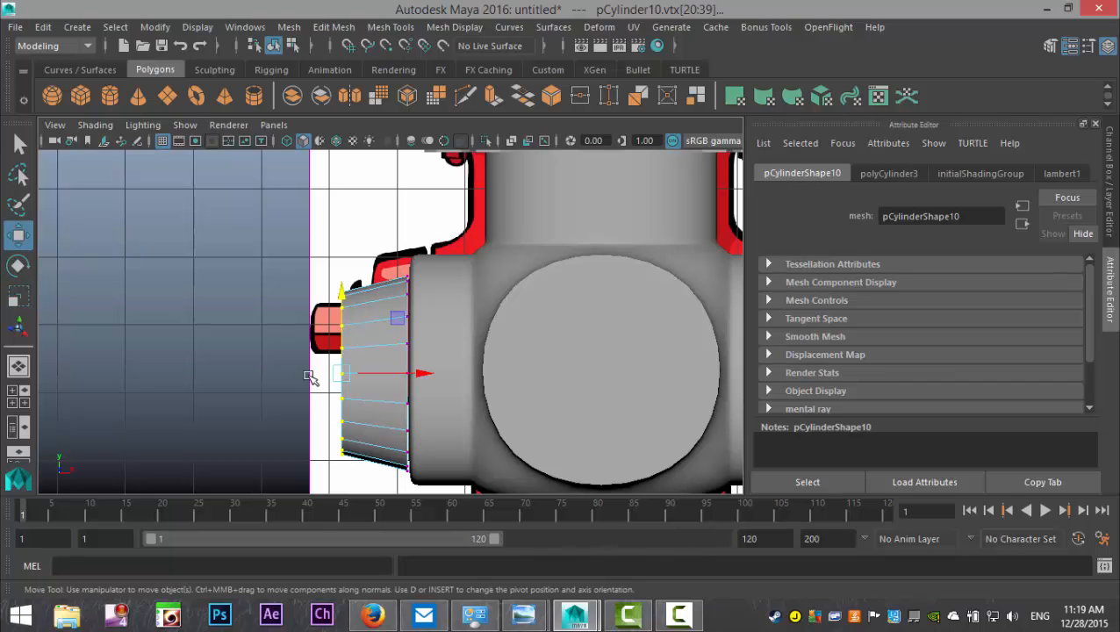
left_click_drag(422, 377, 431, 376)
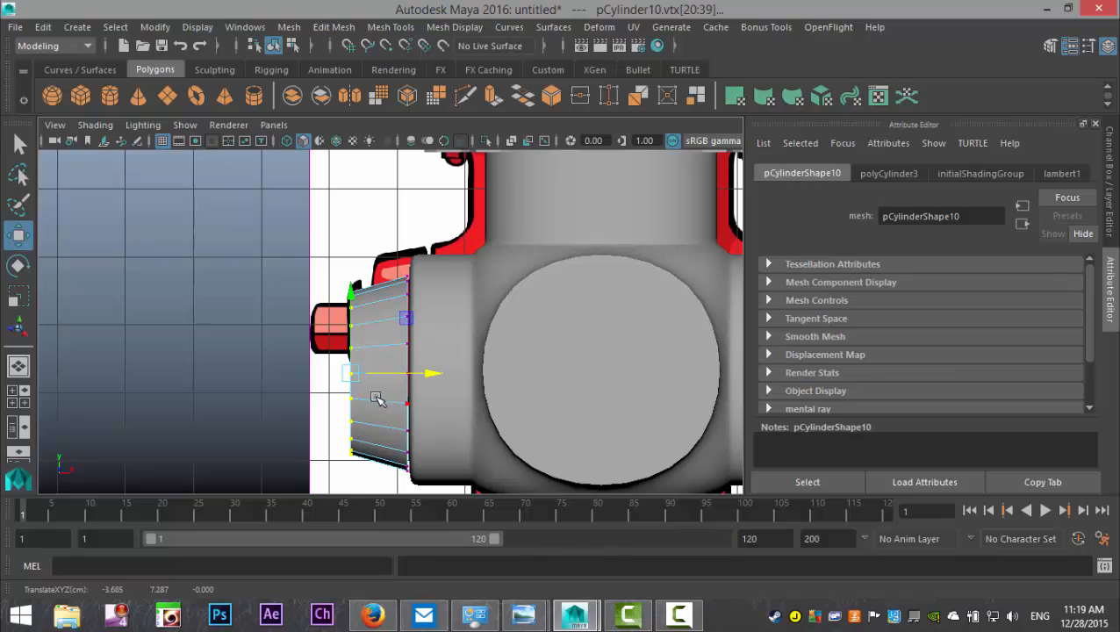
key("4")
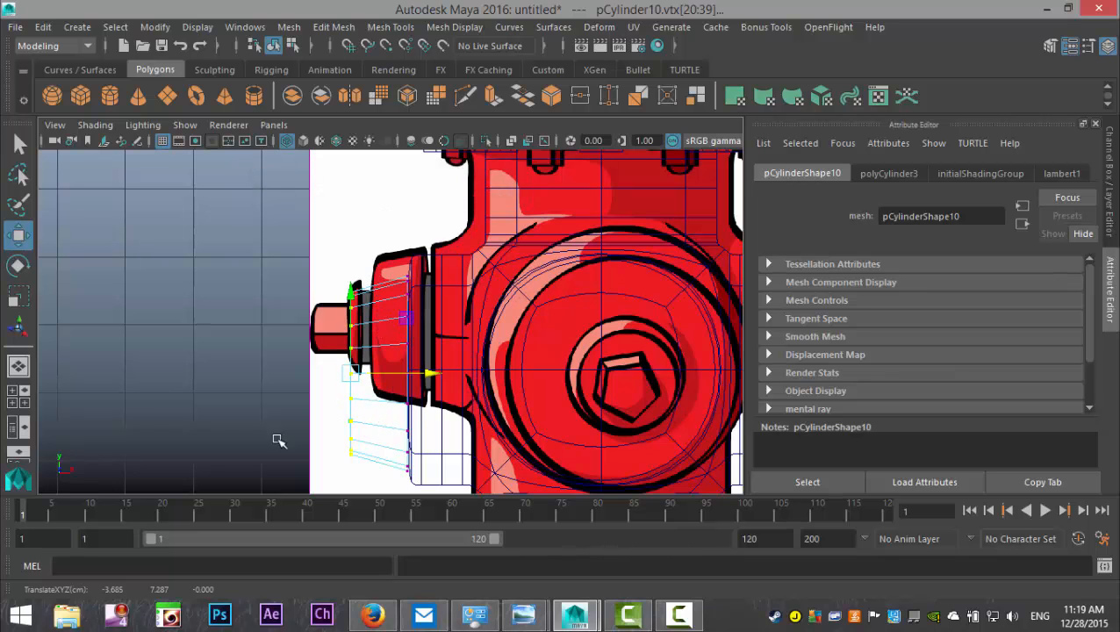
Step: In the perspective view, create another polygon cylinder and move it beside the hydrant to about X -6.771
left_click(18, 396)
key("space")
scroll(472, 331, "up", 3)
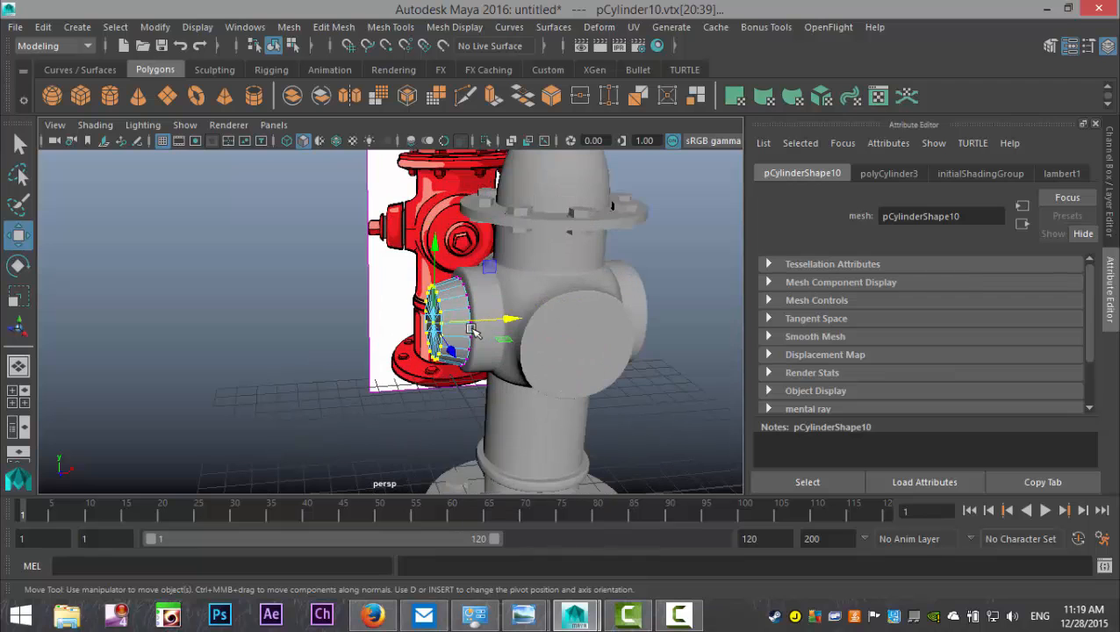
left_click(261, 345)
left_click_drag(262, 345, 390, 368, "alt")
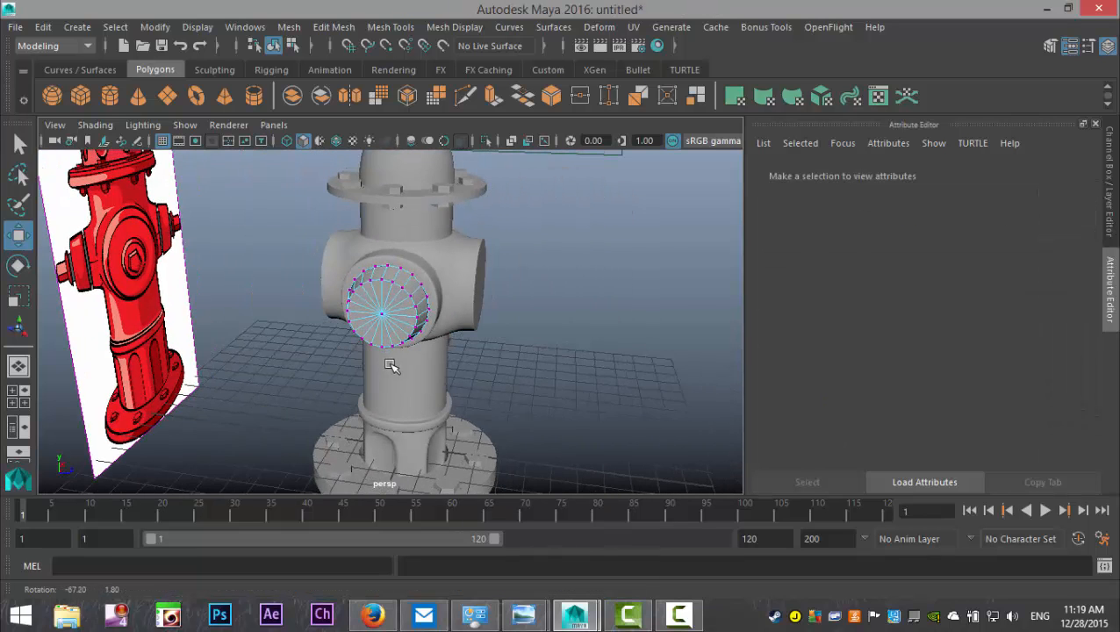
middle_click_drag(375, 399, 318, 366, "alt")
left_click_drag(321, 380, 335, 386, "alt")
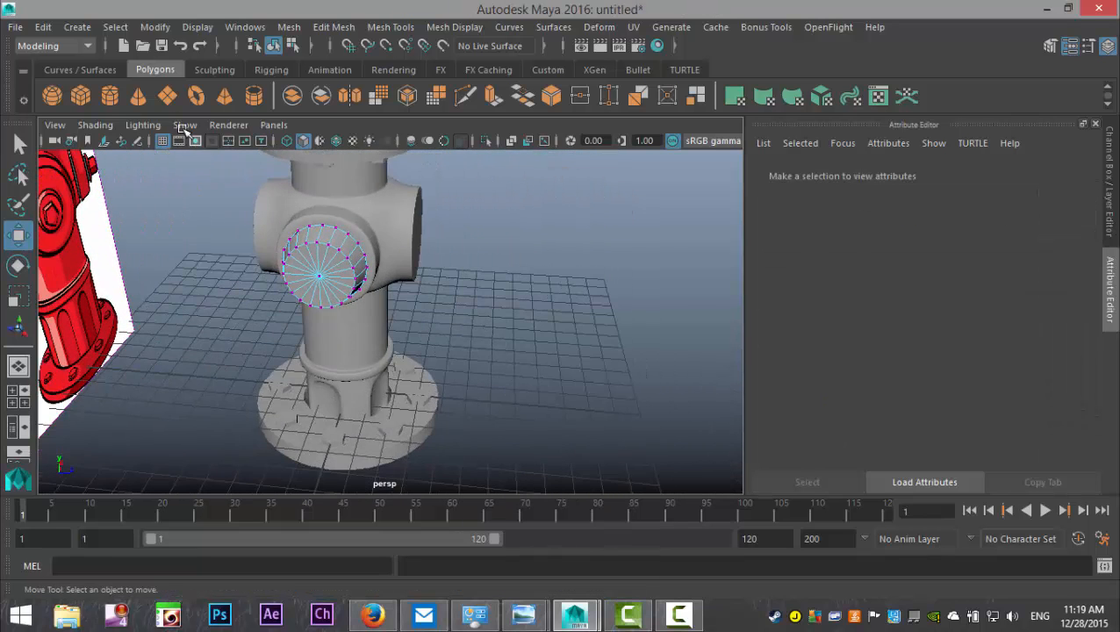
left_click(110, 95)
left_click_drag(378, 373, 474, 434, "alt")
left_click_drag(573, 437, 413, 433)
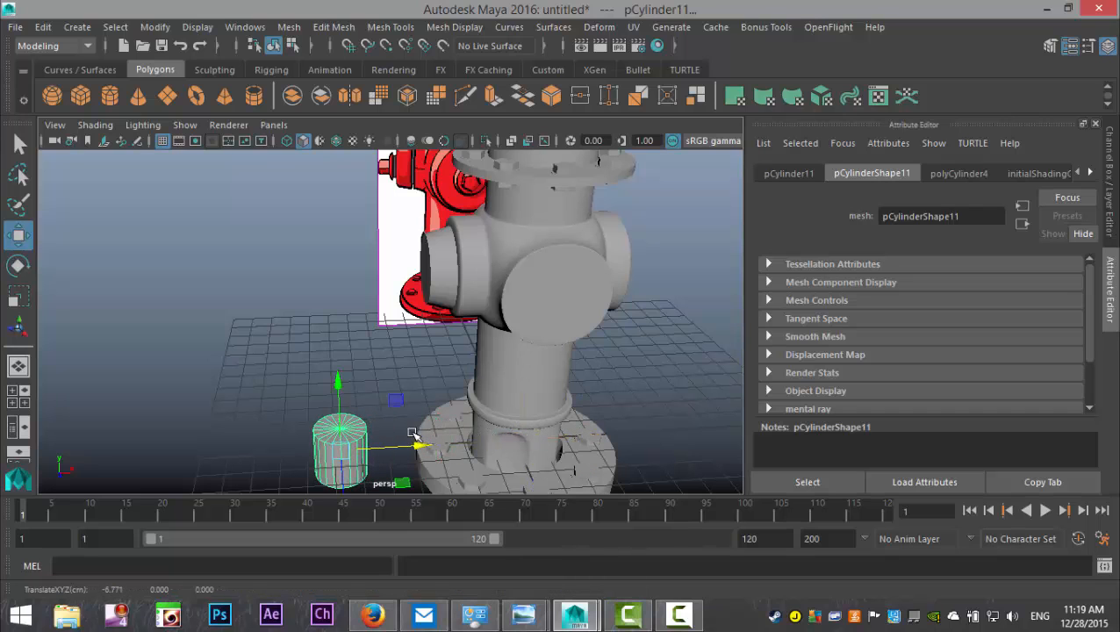
Step: Rotate the new cylinder so its axis lies horizontal and flatten its Y scale to about 0.102, making a thin disc
key("e")
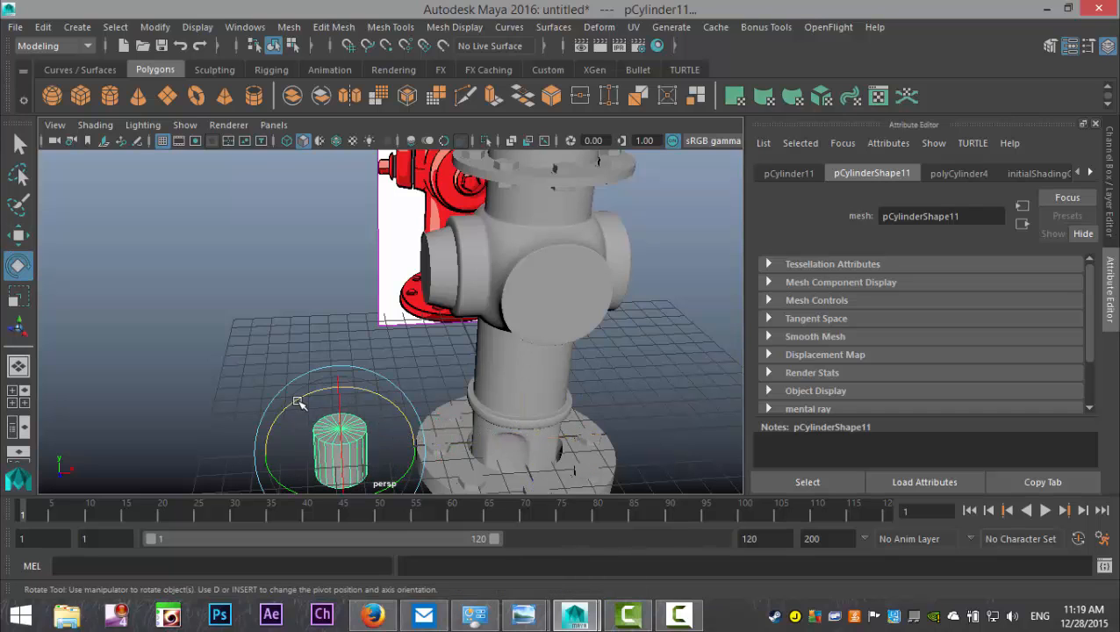
left_click_drag(289, 404, 350, 457)
key("r")
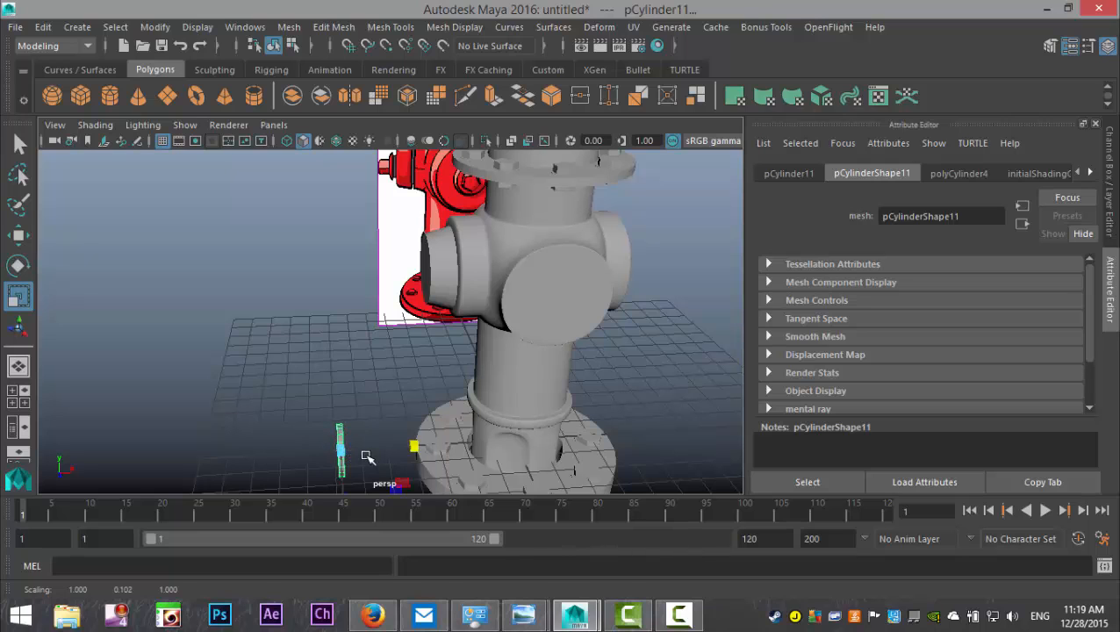
Step: Raise the thin disc to about Y 7.293 and move it along X against the outer face of the tapered cap
key("w")
left_click_drag(341, 386, 367, 183)
left_click_drag(414, 275, 488, 281)
key("f")
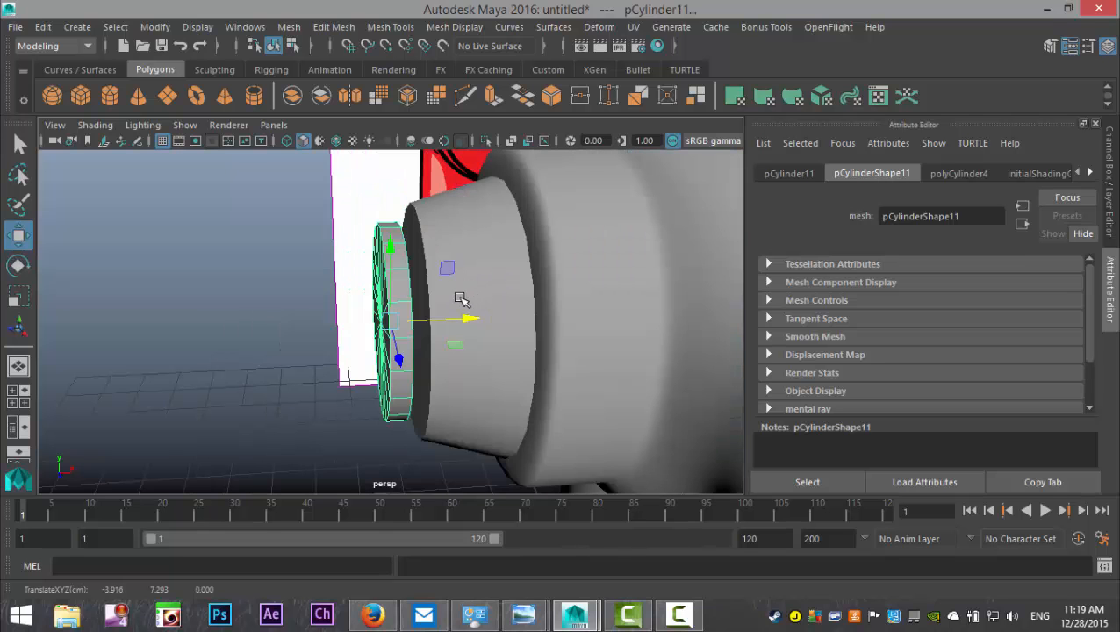
mouse_move(343, 369)
left_mouse_down("alt")
mouse_move(489, 354)
mouse_move(530, 327)
mouse_move(523, 340)
mouse_move(335, 370)
left_mouse_up("alt")
left_click_drag(474, 327, 378, 375)
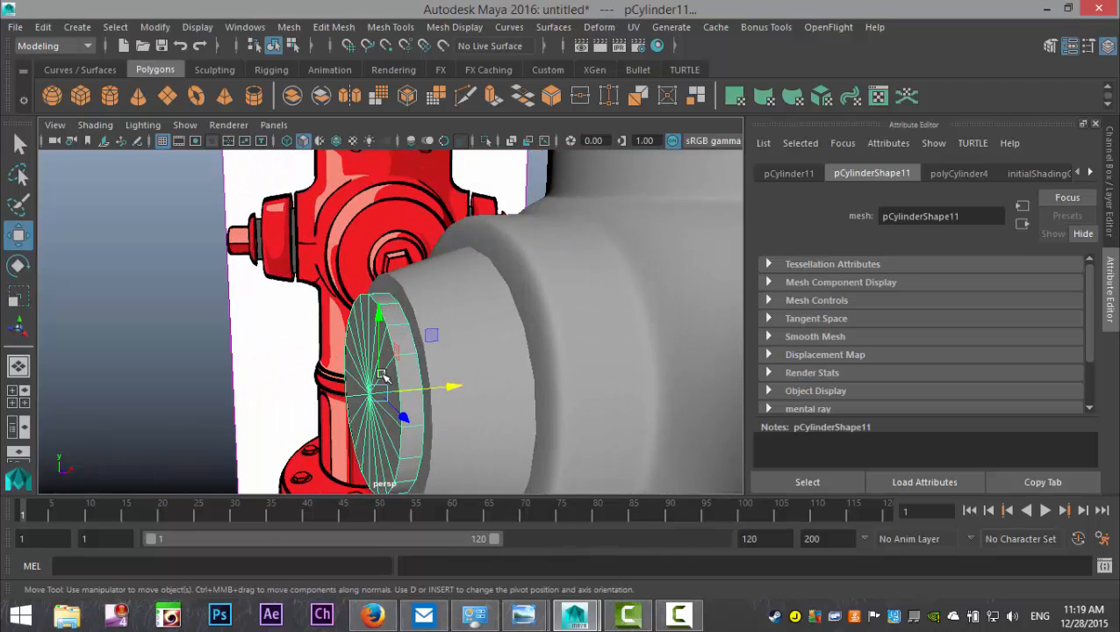
Step: Create a polygon pipe and move it beside the hydrant to about X -10.732
scroll(382, 376, "down", 5)
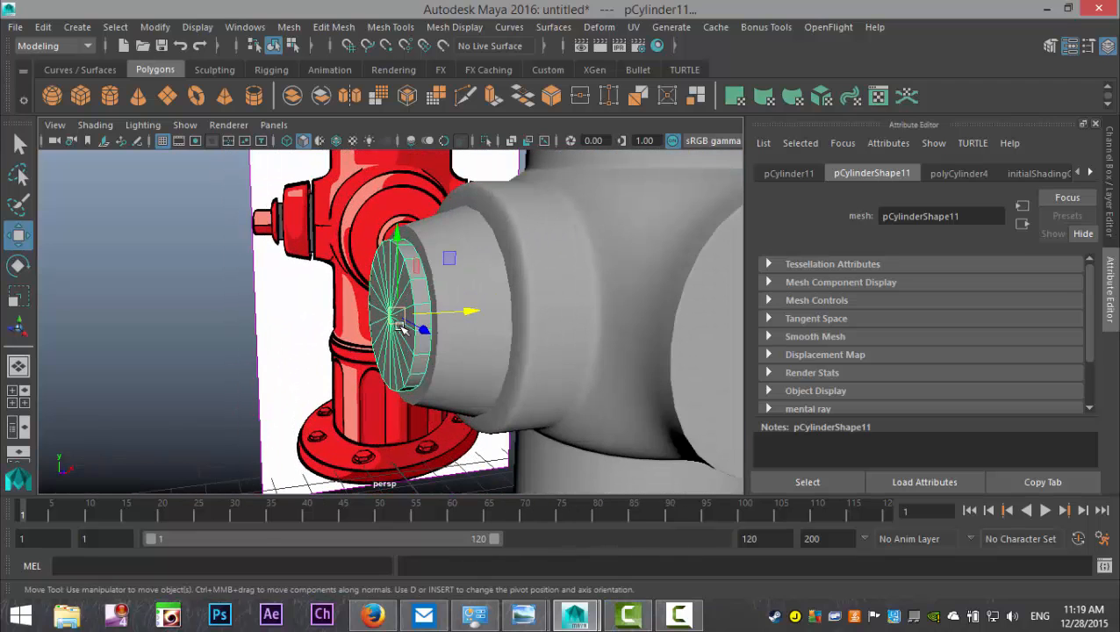
middle_click_drag(312, 333, 322, 300, "alt")
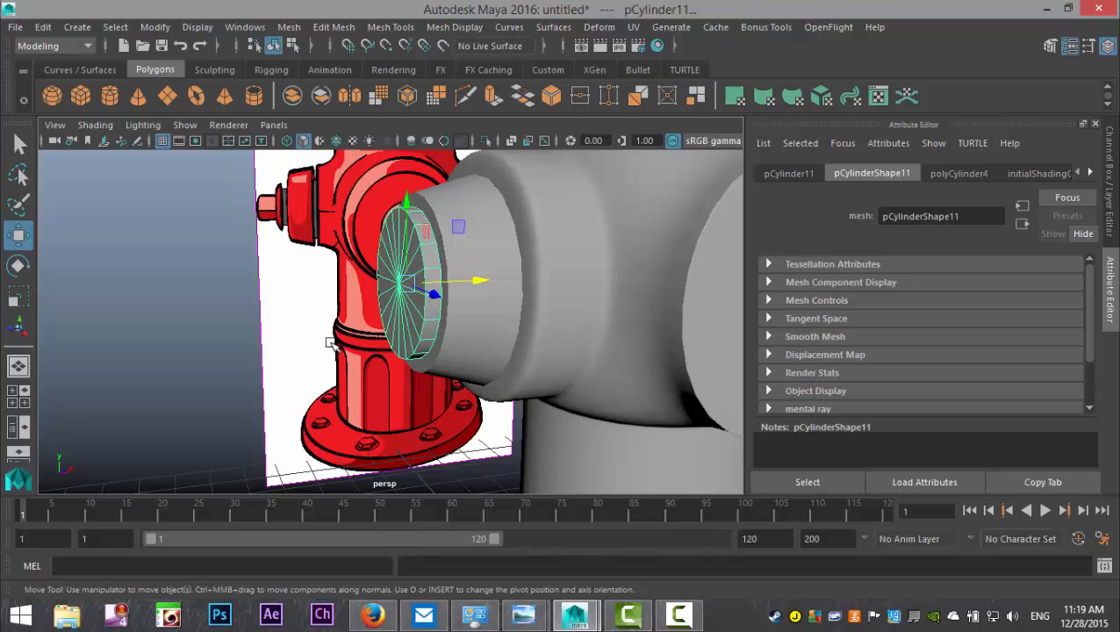
scroll(354, 325, "down", 4)
mouse_move(381, 350)
left_mouse_down("alt")
mouse_move(373, 368)
mouse_move(367, 354)
mouse_move(390, 341)
left_mouse_up("alt")
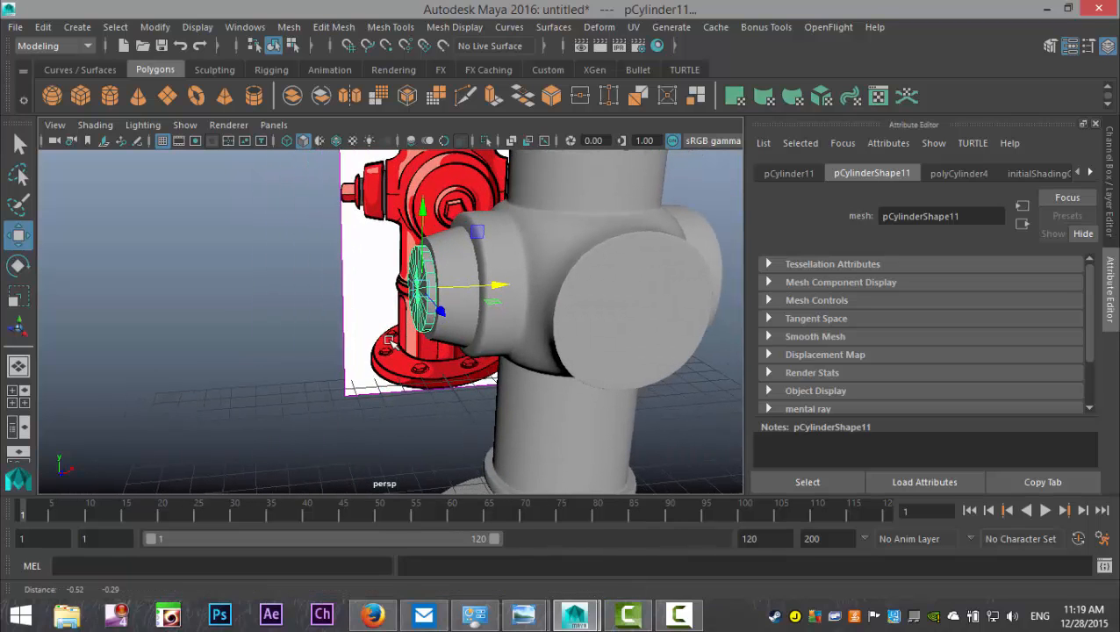
left_click(259, 101)
scroll(420, 387, "down", 5)
left_click_drag(524, 394, 386, 403)
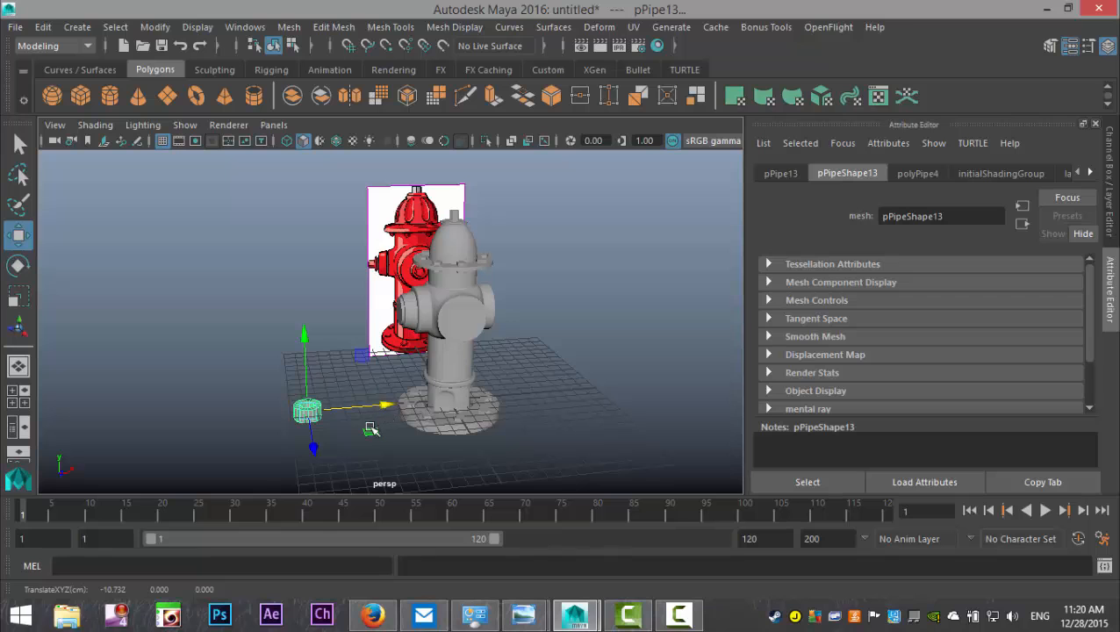
Step: Enlarge the pipe to a scale of about 5.844, flatten its Y scale to about 0.257, and rotate it -90 degrees about Z
key("r")
left_click_drag(309, 410, 395, 431)
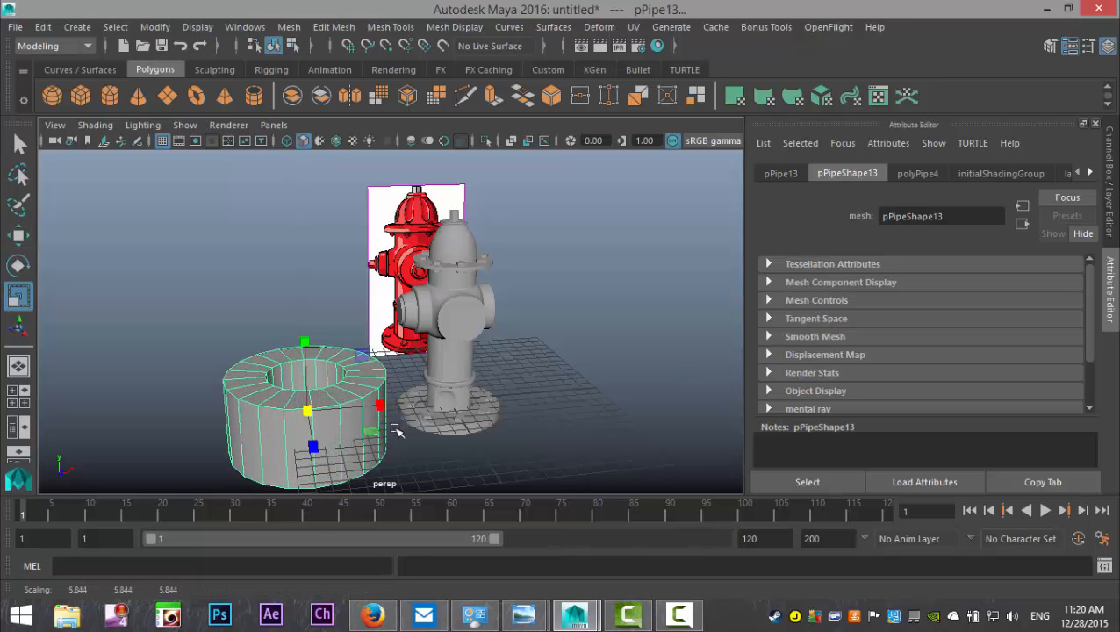
left_click_drag(305, 341, 322, 409)
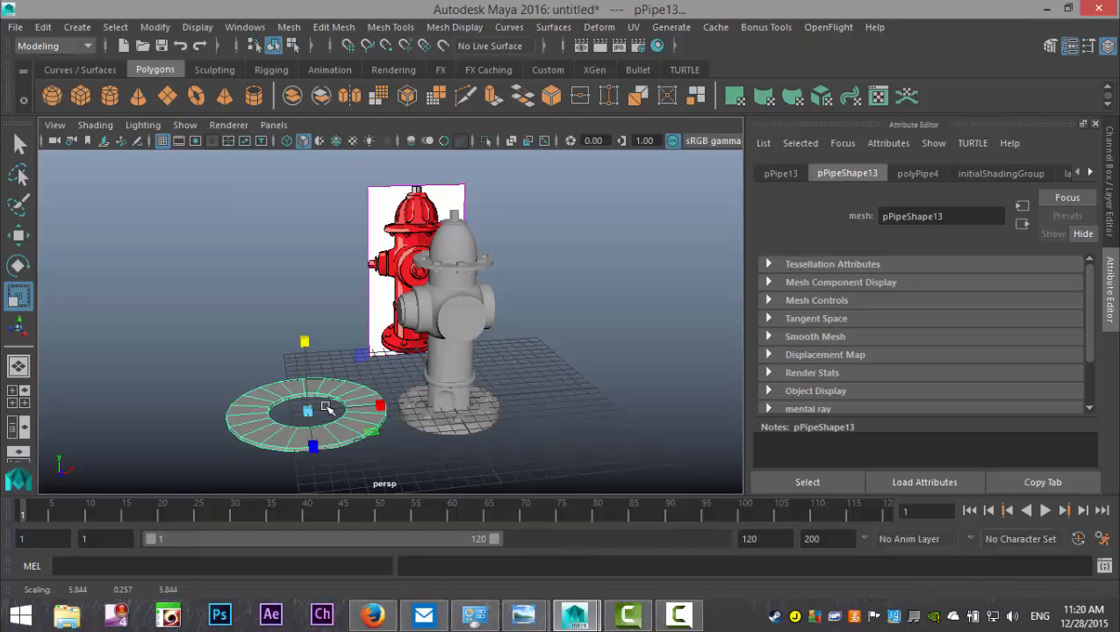
key("e")
left_click_drag(273, 362, 356, 354)
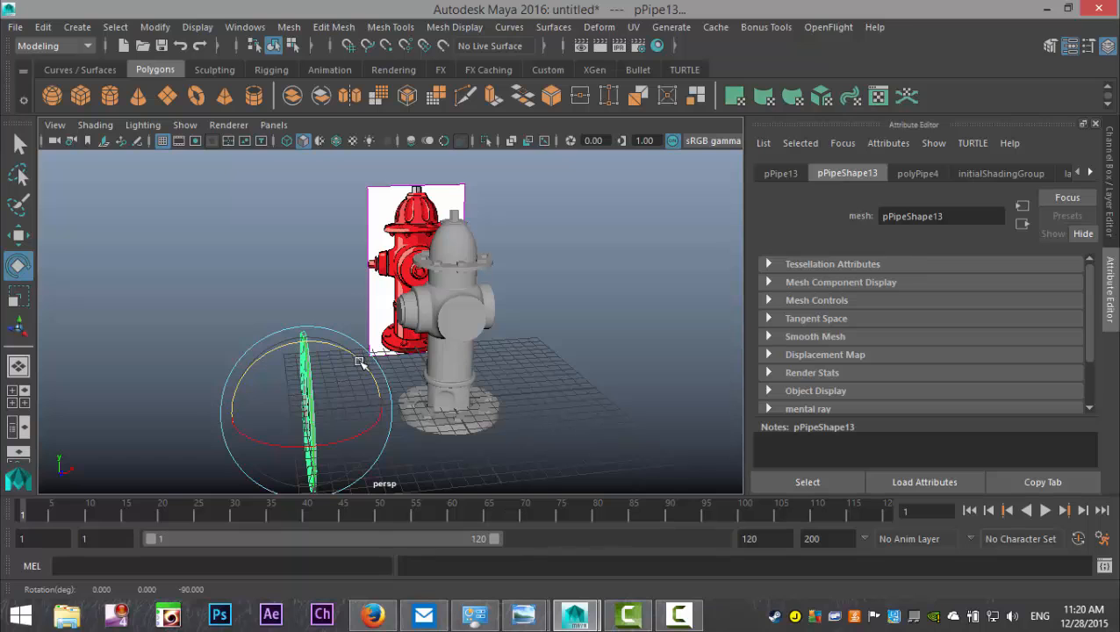
Step: Move the upright ring to the side outlet's cap and shrink it toward the cap's size
key("w")
left_click_drag(386, 404, 462, 399)
mouse_move(388, 404)
left_mouse_down()
mouse_move(384, 318)
mouse_move(301, 334)
mouse_move(303, 380)
mouse_move(390, 385)
left_mouse_up()
key("r")
key("f")
key("w")
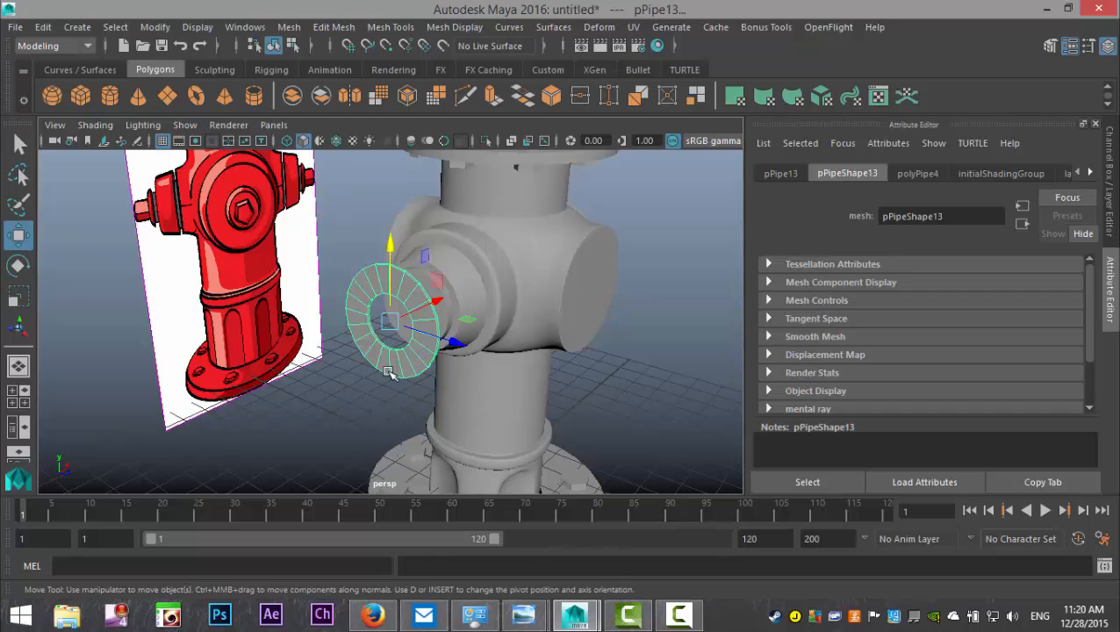
left_click_drag(439, 298, 395, 314)
Step: Scale the ring down to about 0.829 to fit inside the thin disc and adjust its X position on the disc's outer face
key("r")
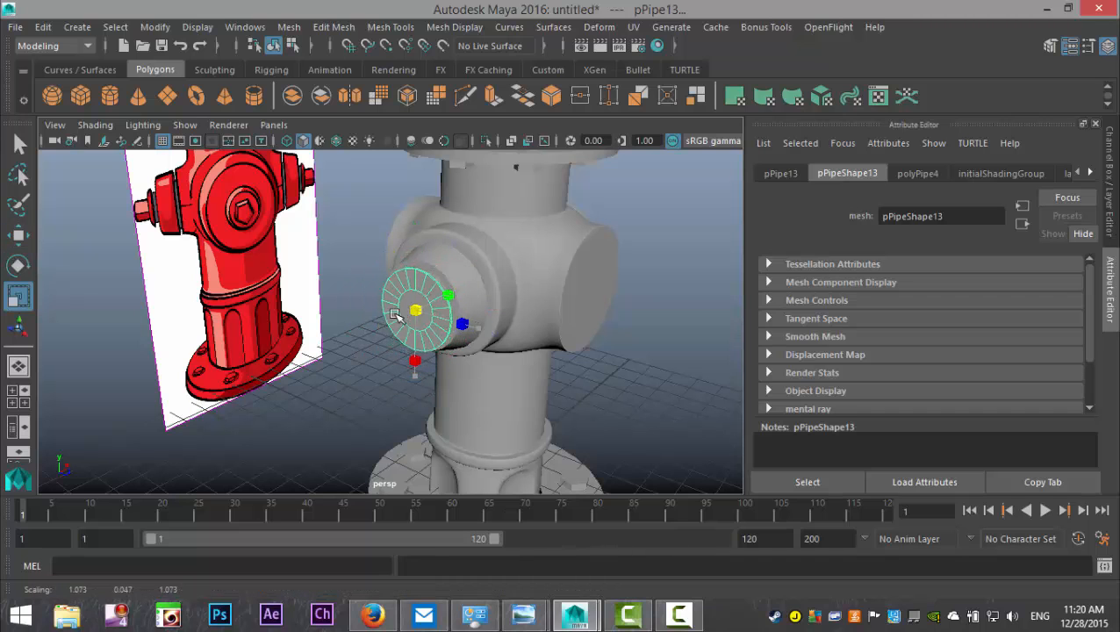
scroll(393, 327, "up", 4)
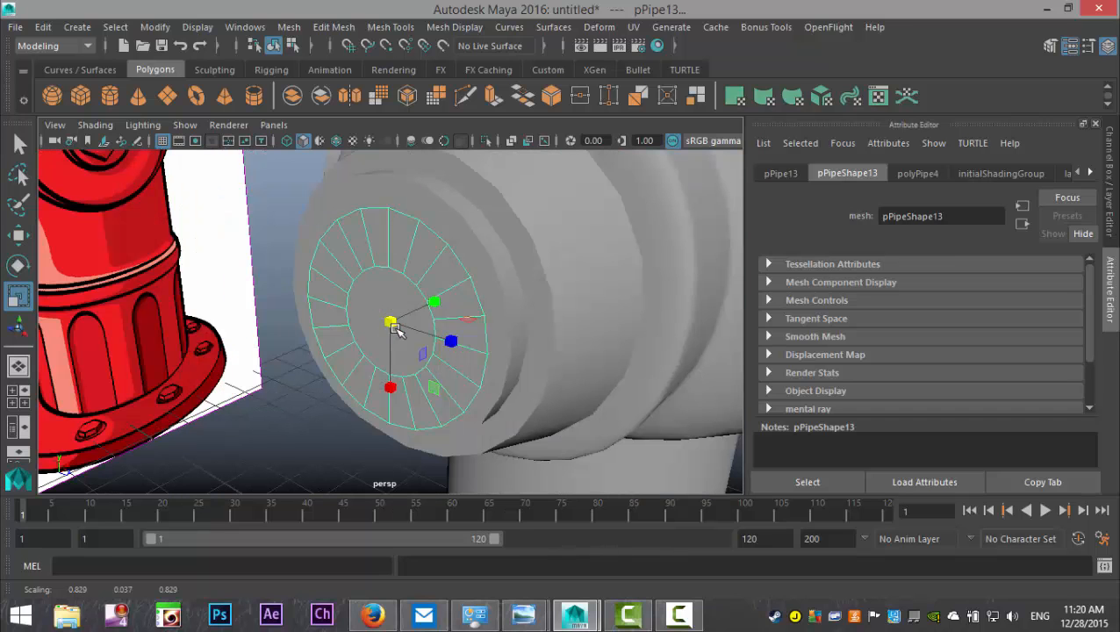
left_click_drag(443, 344, 423, 370, "alt")
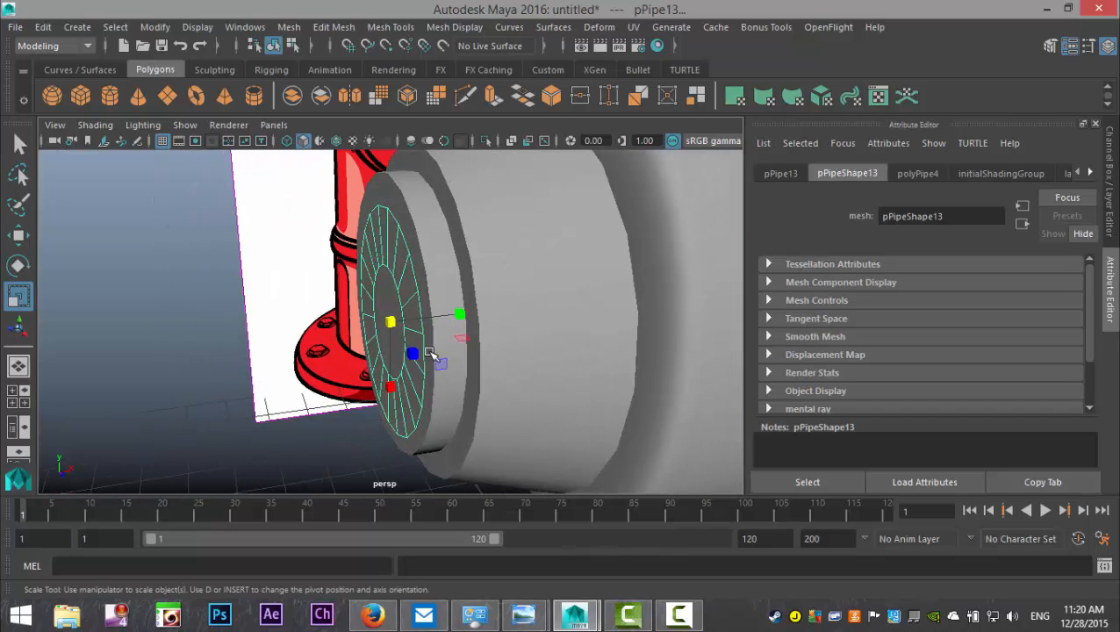
key("w")
left_click_drag(463, 319, 533, 342)
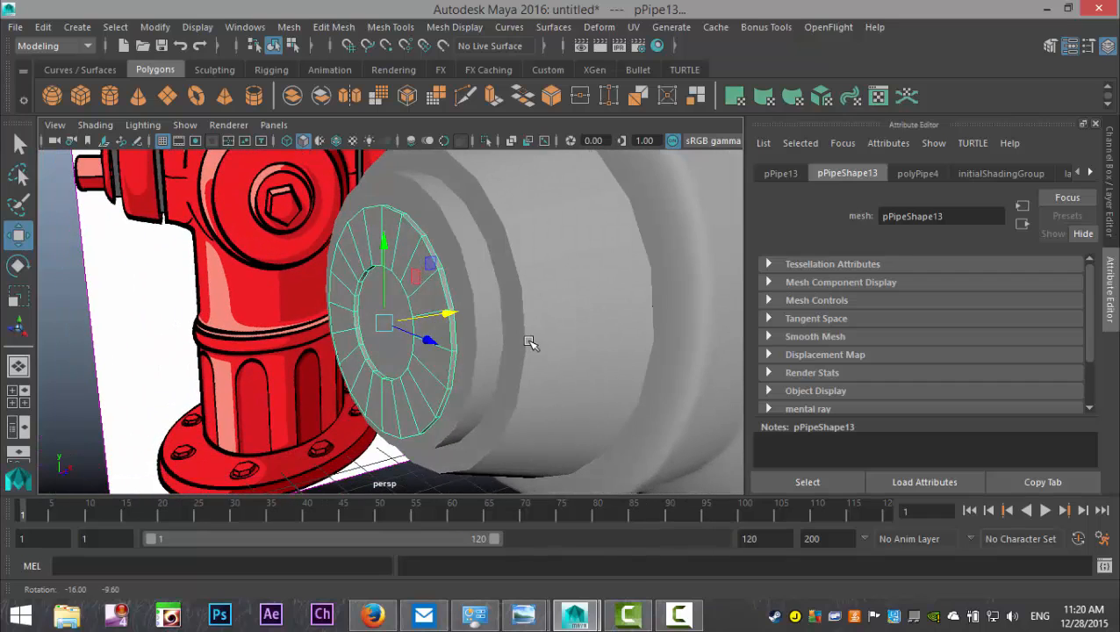
Step: Duplicate the hexagonal nut on top of the dome and move the copy beside the side outlet to about X -8.156, Y 7.617
right_click_drag(518, 343, 527, 363, "alt")
middle_click_drag(527, 362, 537, 345, "alt")
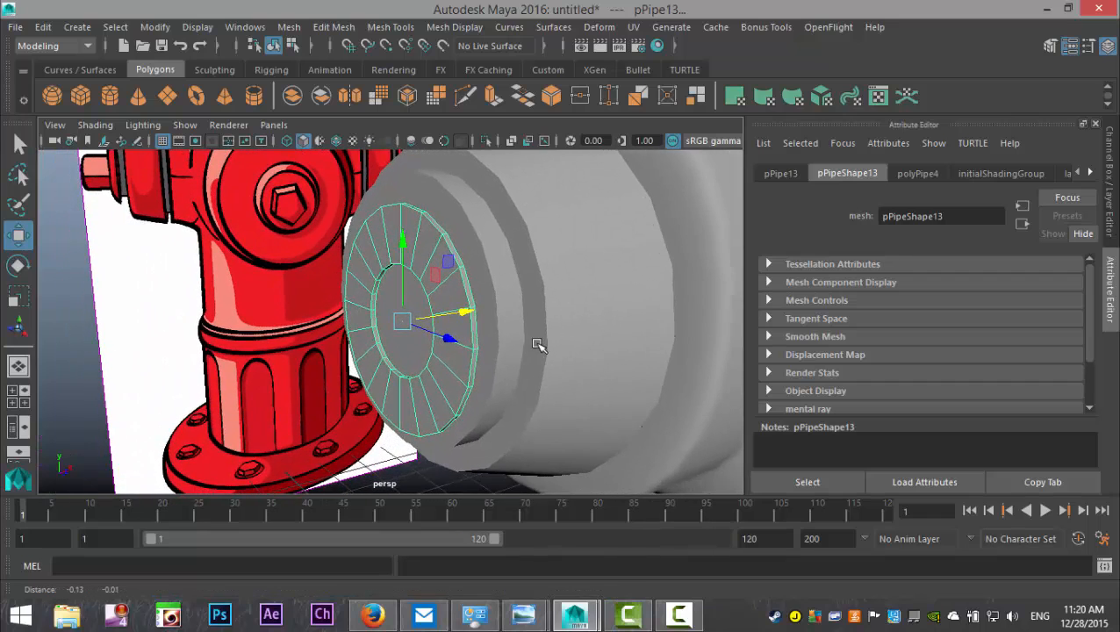
scroll(532, 353, "down", 8)
scroll(548, 299, "down", 5)
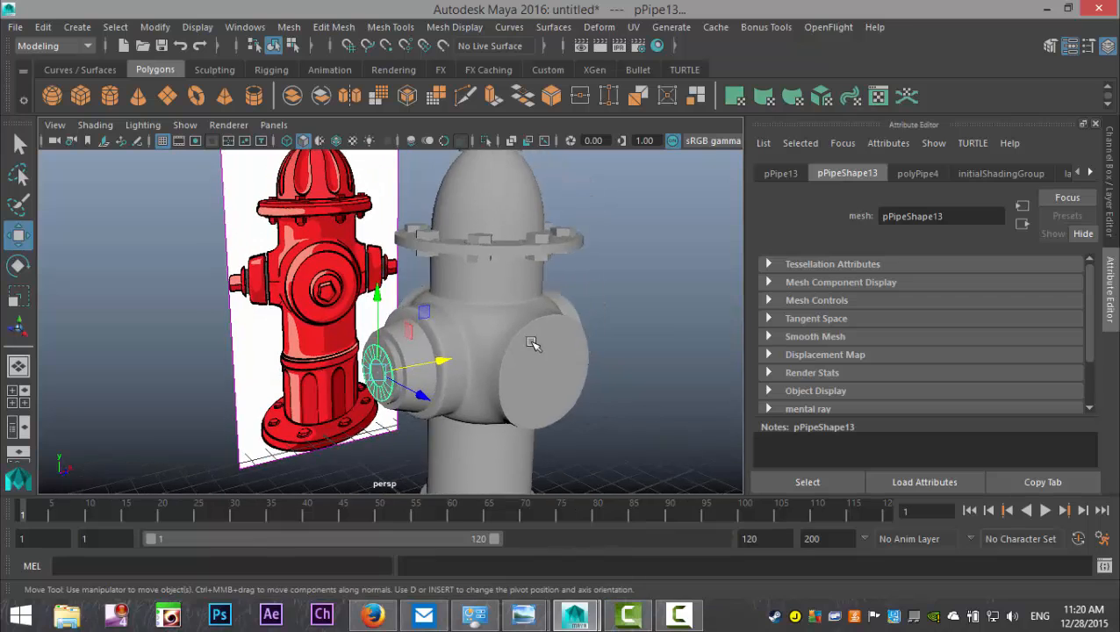
left_click(453, 211)
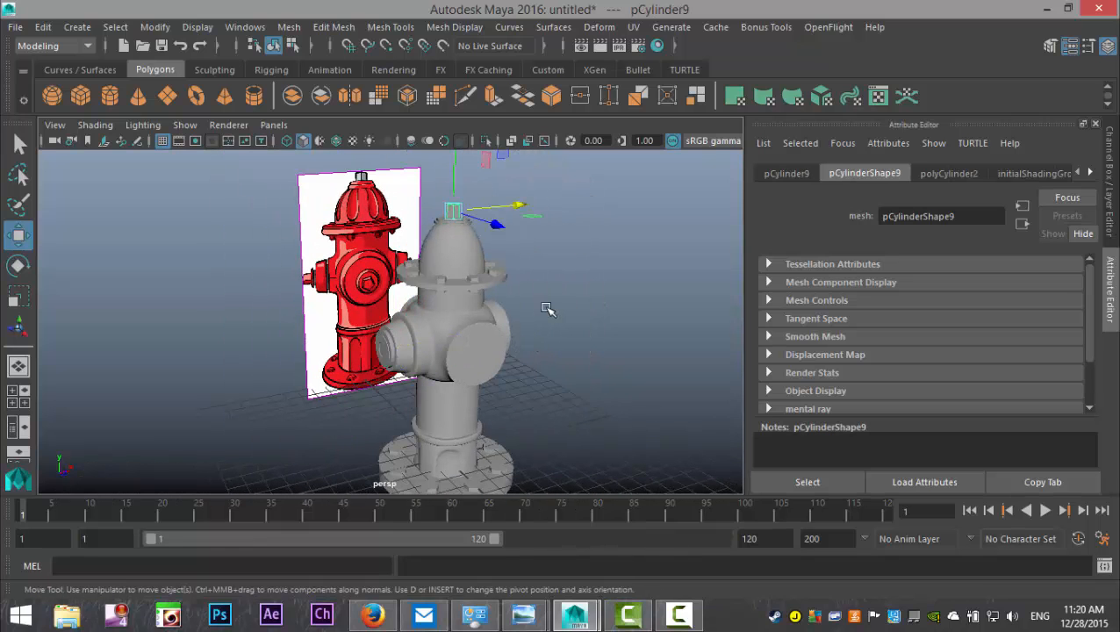
key("ctrl+d")
left_click_drag(509, 213, 372, 235)
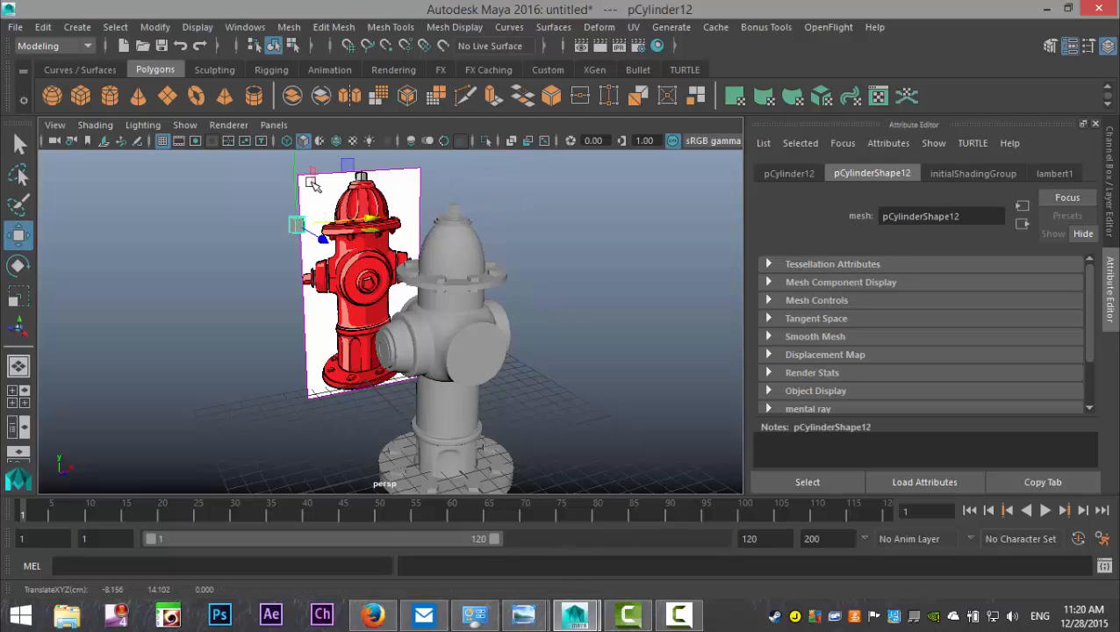
left_click_drag(292, 167, 286, 272)
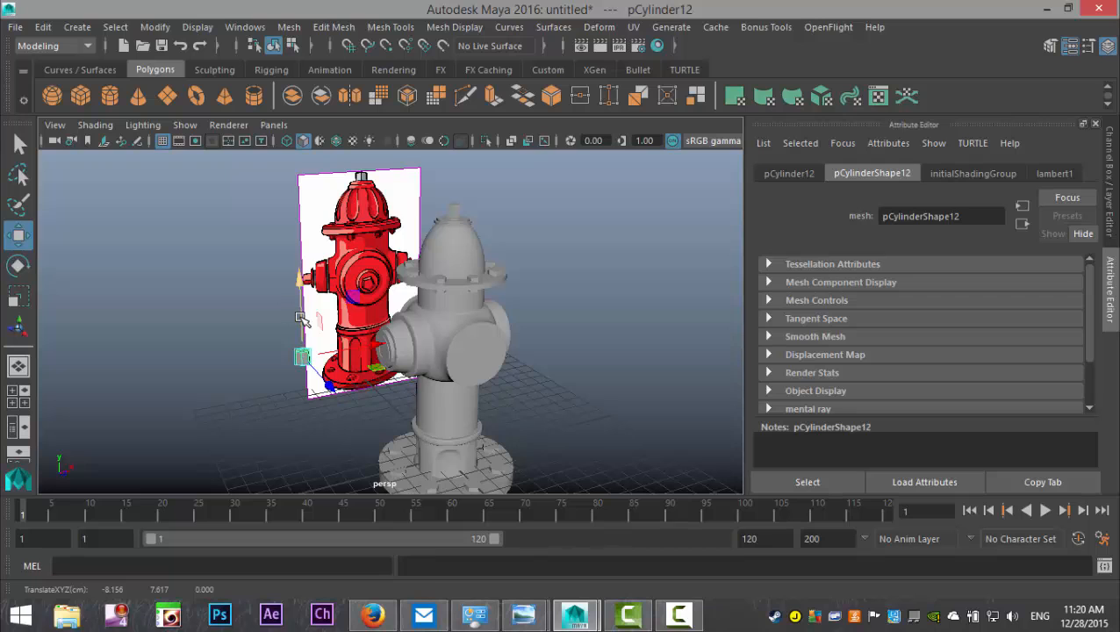
Step: Rotate the duplicated hexagonal nut 90 degrees about Z and move it along X to the side outlet cap's outer face
key("e")
left_click_drag(260, 301, 233, 401)
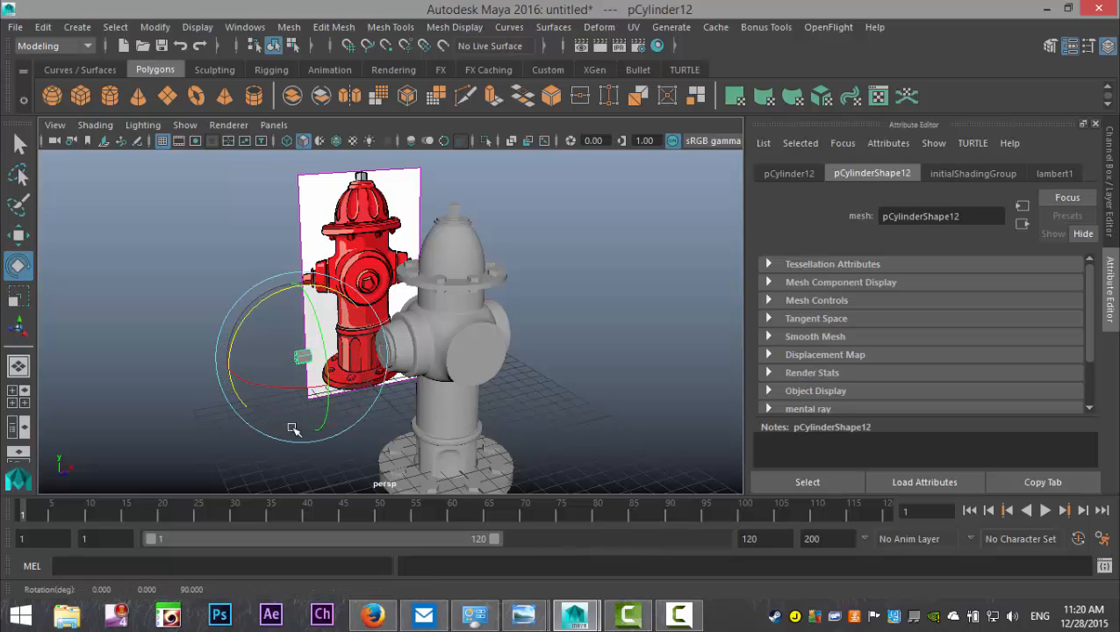
key("w")
left_click_drag(376, 354, 446, 342)
key("f")
scroll(430, 353, "down", 1)
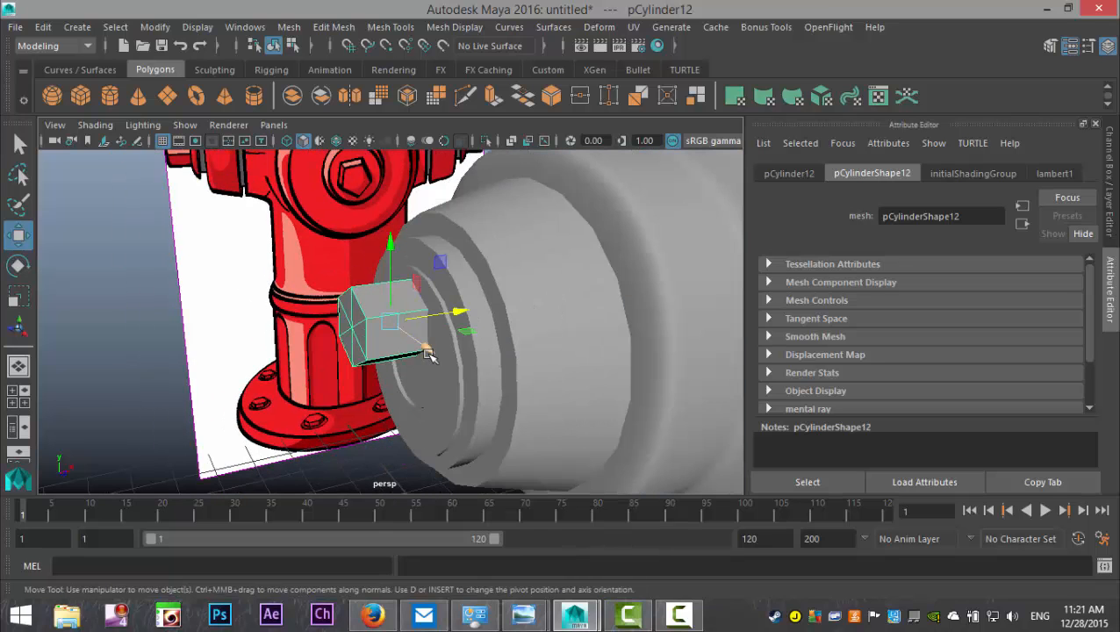
Step: Lower the nut toward the centre of the cap's face and scale it uniformly to about 0.470
left_click_drag(318, 386, 399, 281, "alt")
left_click_drag(392, 243, 401, 291)
left_click_drag(474, 368, 419, 384, "alt")
key("r")
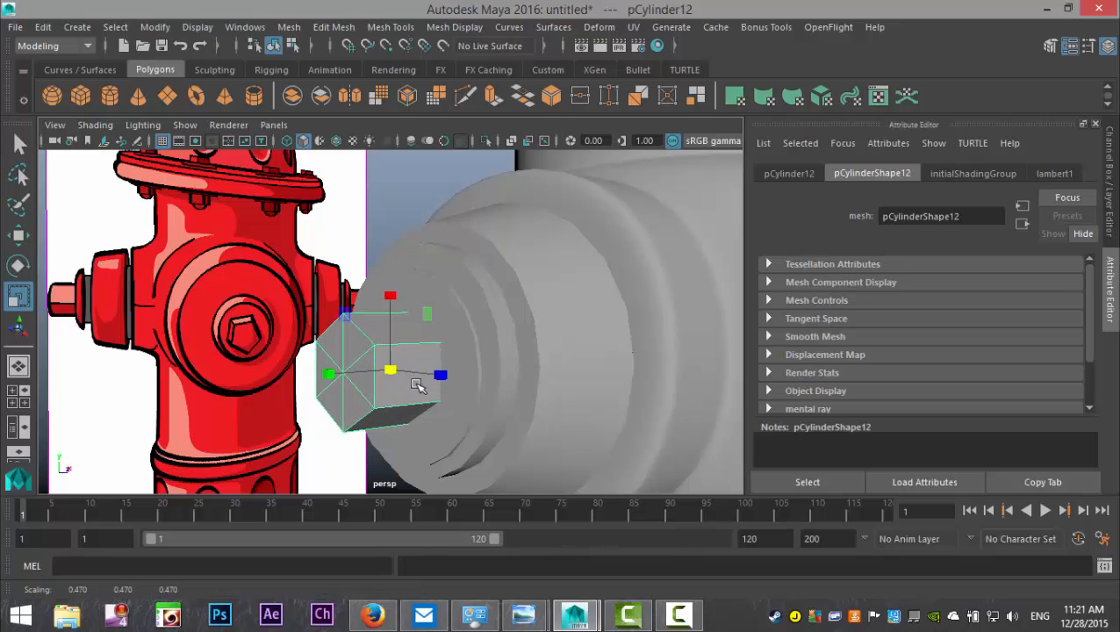
Step: In a shaded front view, slide the nut outward clear of the cap and nudge the disc slightly inward along X
left_click(19, 396)
key("space")
scroll(397, 447, "up", 3)
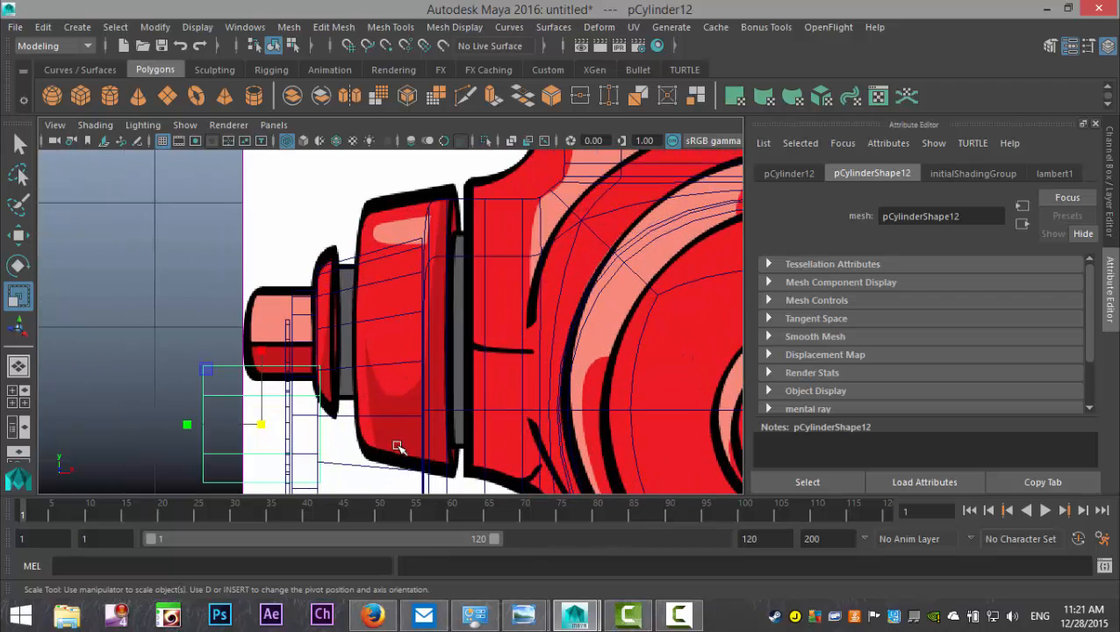
mouse_move(391, 446)
middle_mouse_down("alt")
mouse_move(442, 300)
mouse_move(442, 330)
mouse_move(365, 310)
mouse_move(416, 372)
mouse_move(452, 368)
mouse_move(456, 343)
middle_mouse_up("alt")
key("5")
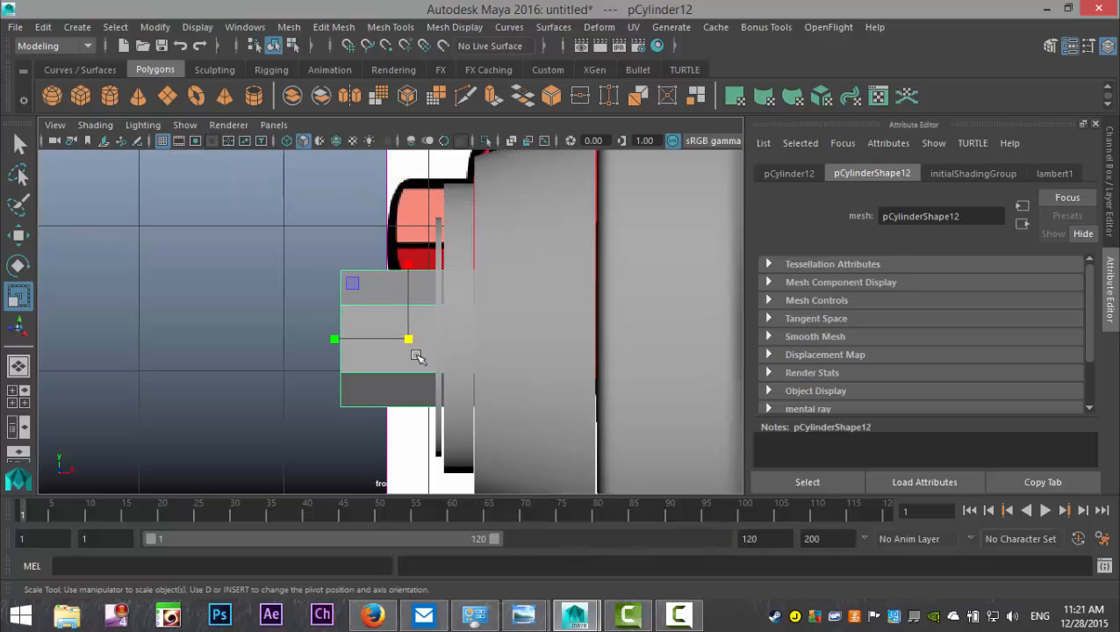
key("w")
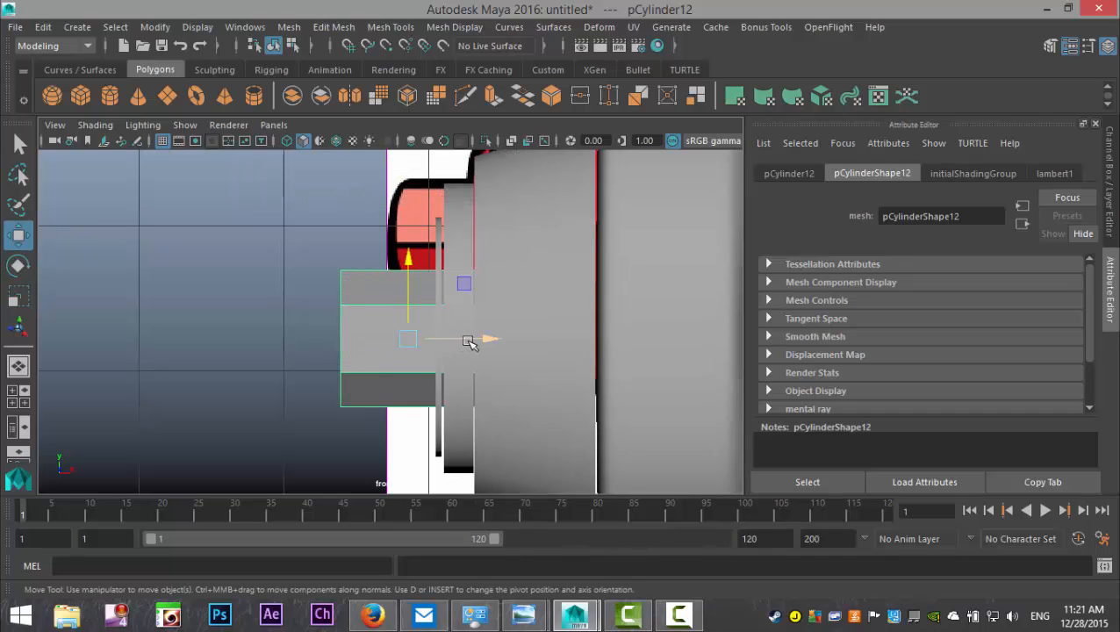
left_click_drag(489, 341, 424, 343)
left_click(460, 273)
left_click_drag(540, 328, 566, 340)
Step: Slide the nut back along X until its inner end meets the ring's outer face, and return to the perspective view
left_click(439, 320)
key("r")
left_click(343, 311)
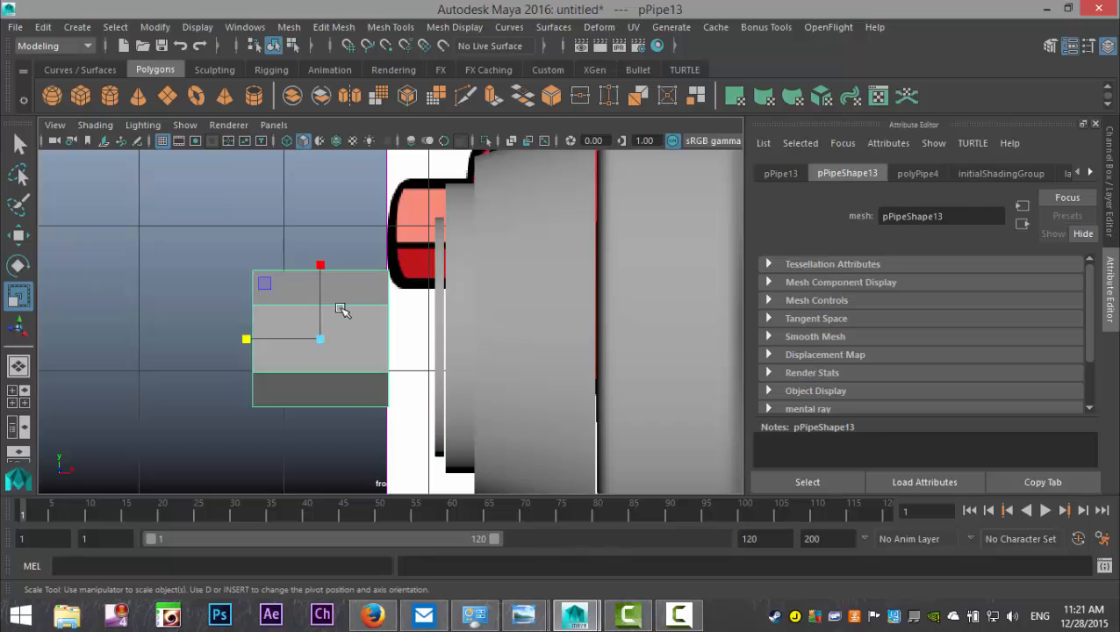
key("w")
left_click_drag(399, 341, 453, 349)
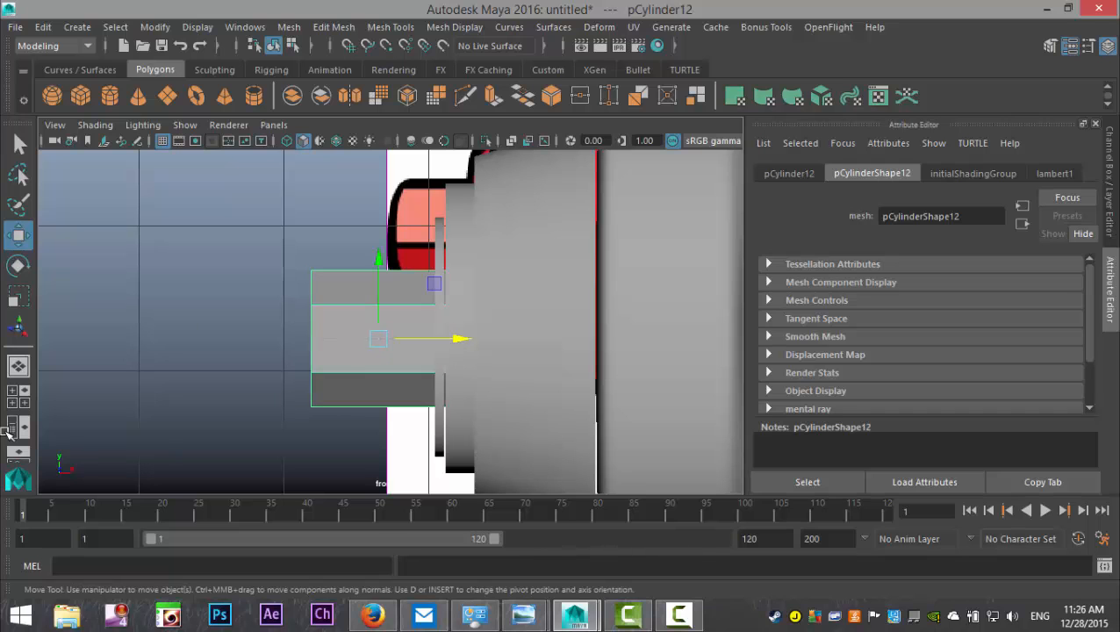
left_click(18, 391)
key("space")
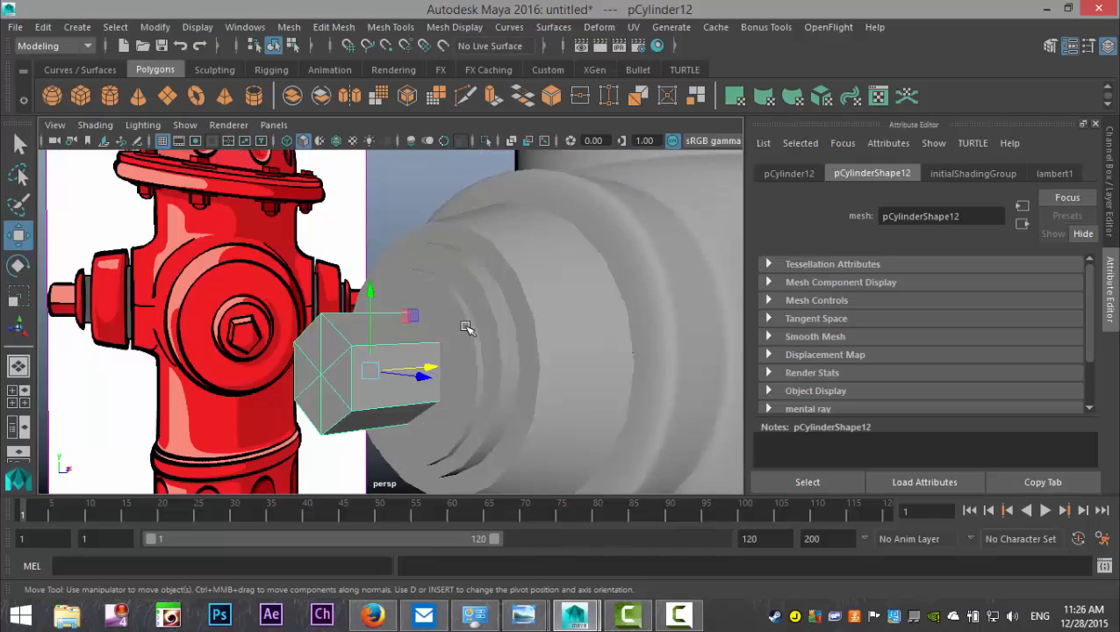
scroll(465, 334, "down", 5)
left_click_drag(452, 355, 379, 395, "alt")
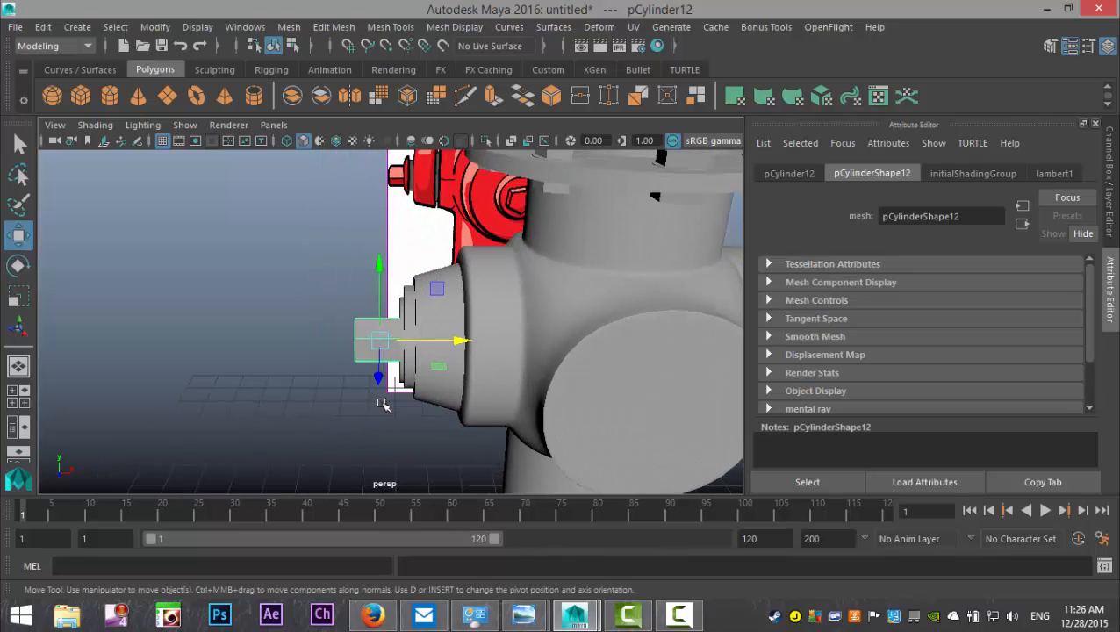
Step: Insert two closely spaced edge loops around the tapered cap cylinder near its narrow outer end
scroll(419, 416, "up", 2)
scroll(418, 414, "up", 2)
middle_click_drag(417, 341, 447, 376, "alt")
left_click_drag(447, 377, 483, 303, "alt")
left_click(488, 290)
right_click_drag(503, 275, 498, 98)
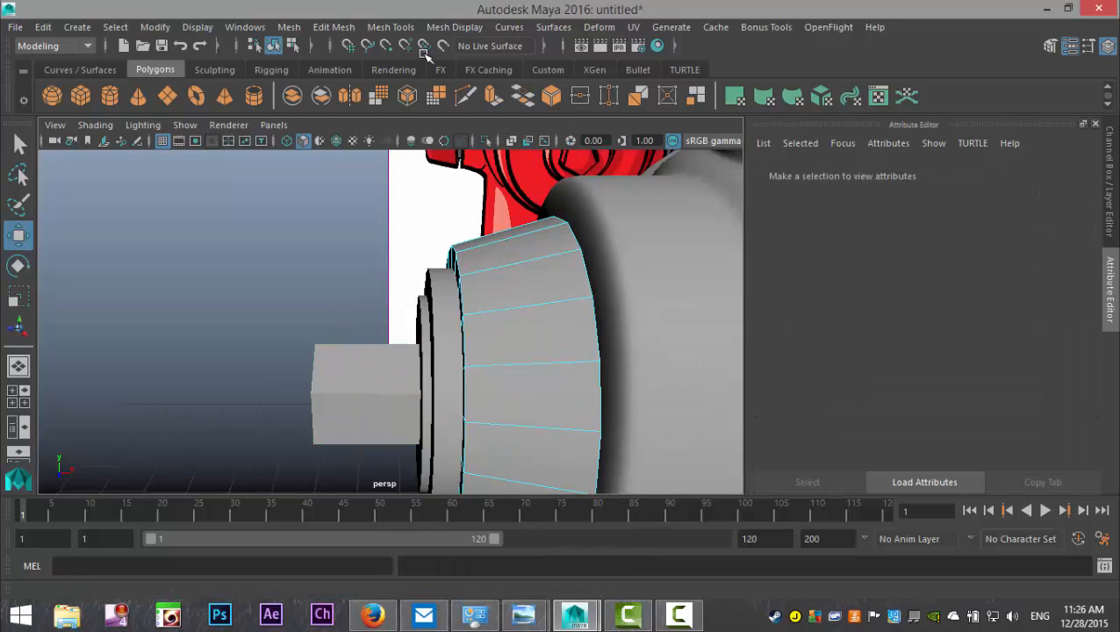
left_click(395, 28)
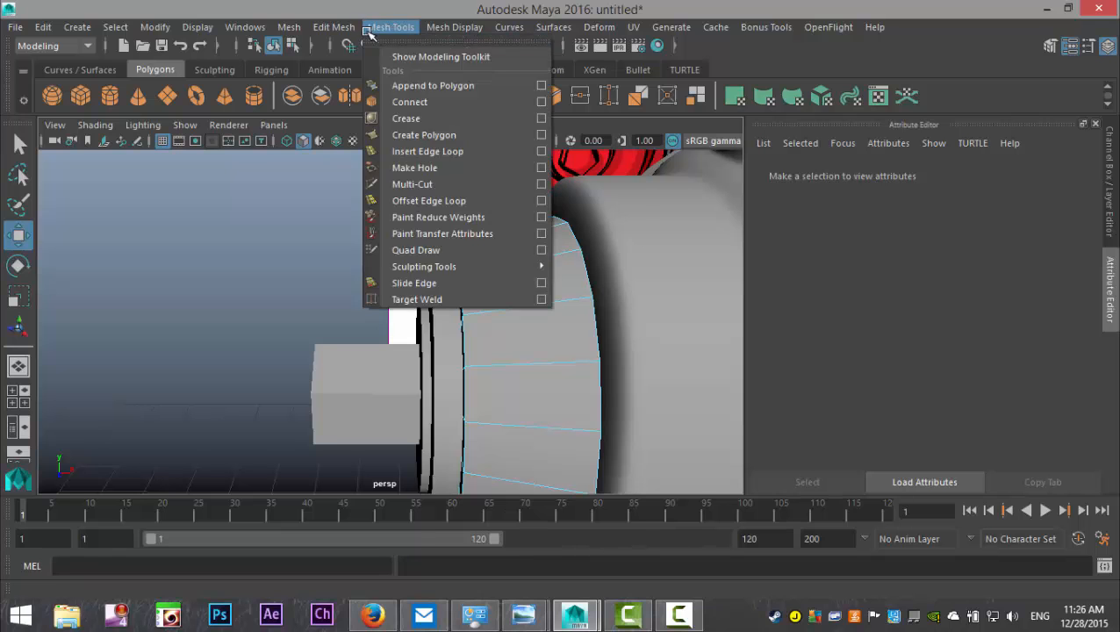
left_click(325, 28)
left_click(390, 27)
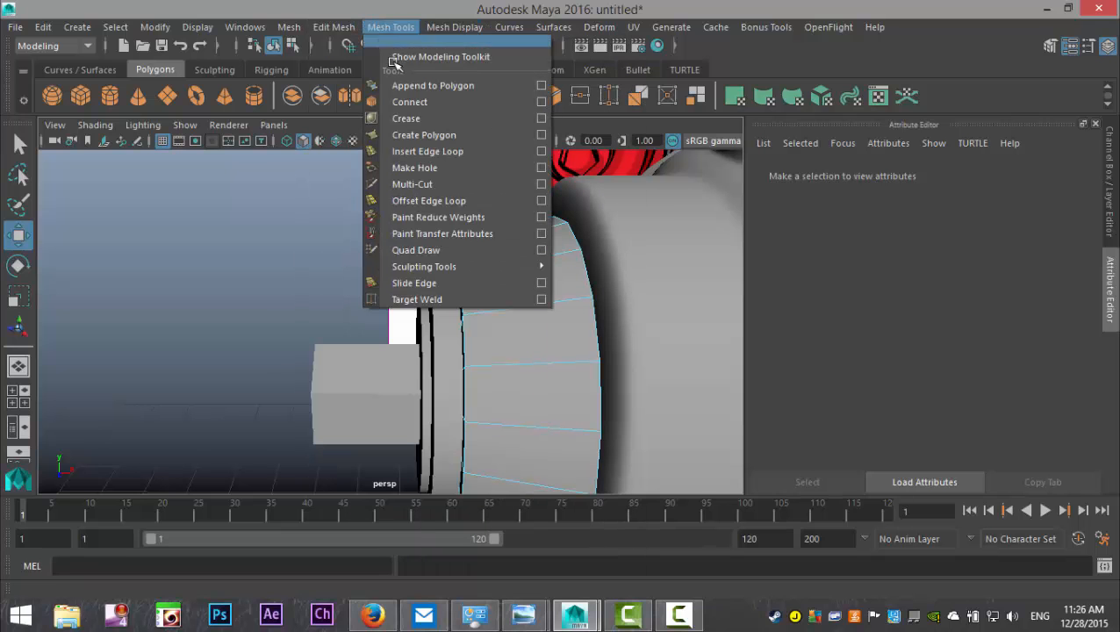
left_click(452, 150)
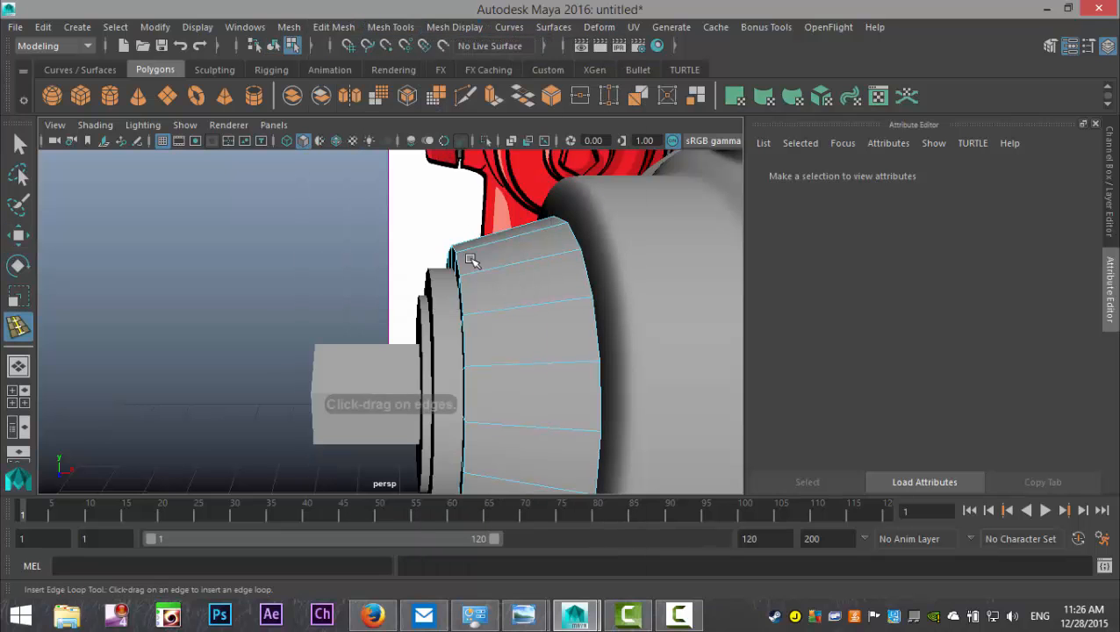
mouse_move(492, 316)
left_mouse_down()
mouse_move(471, 317)
mouse_move(489, 316)
left_mouse_up()
left_click(489, 316)
key("q")
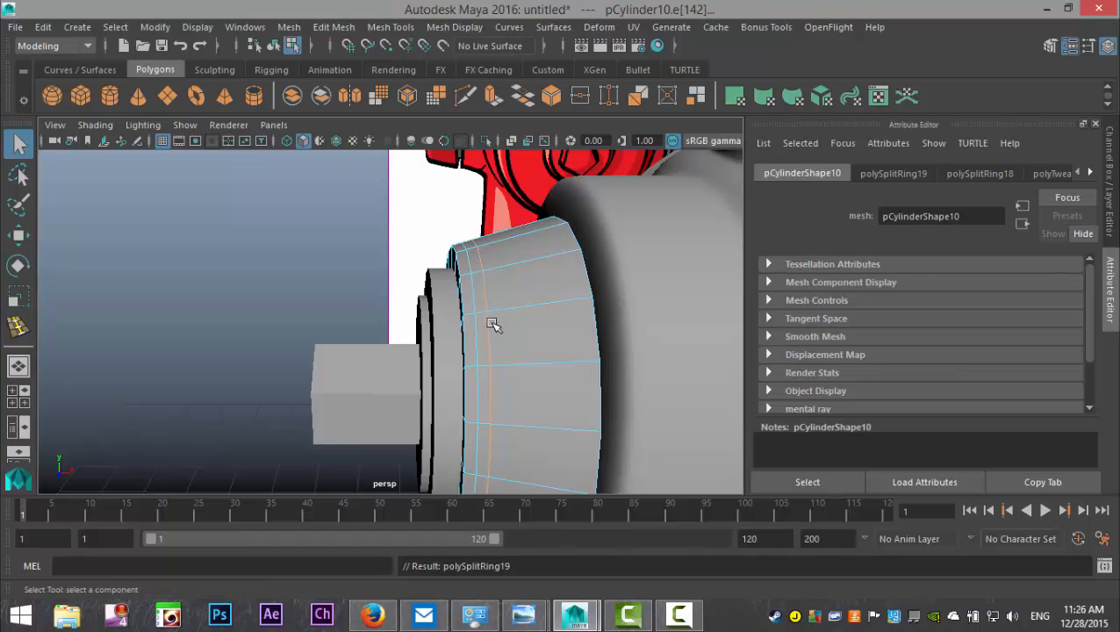
Step: Extrude the ring of faces between the two new edge loops with a thickness of 0.1
right_click_drag(483, 302, 477, 183)
double_click(480, 314)
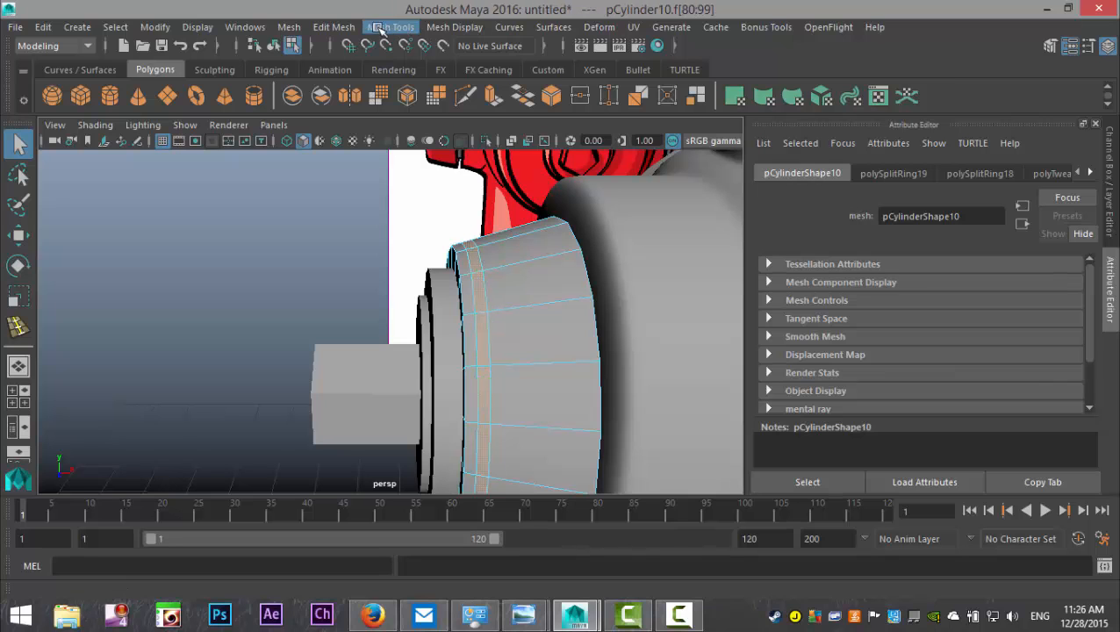
left_click(334, 28)
left_click(387, 167)
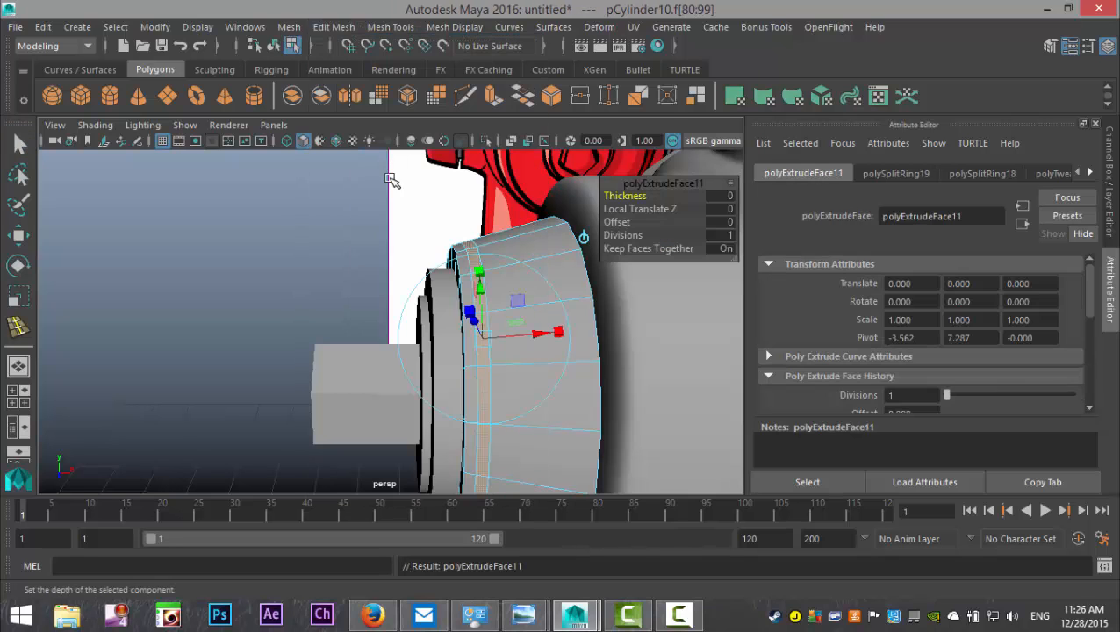
left_click_drag(626, 195, 620, 197)
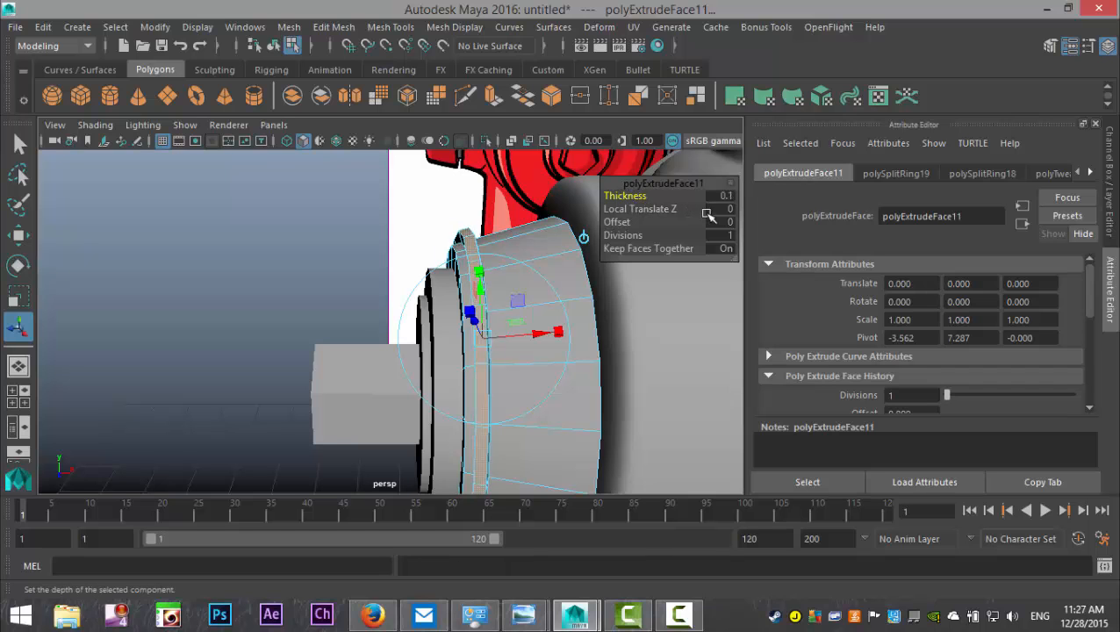
left_click_drag(333, 301, 220, 275, "alt")
left_click(231, 259)
Step: Preview the tapered cap cylinder smoothed as a whole object, and switch back to its unsmoothed display
middle_click_drag(268, 279, 243, 303, "alt")
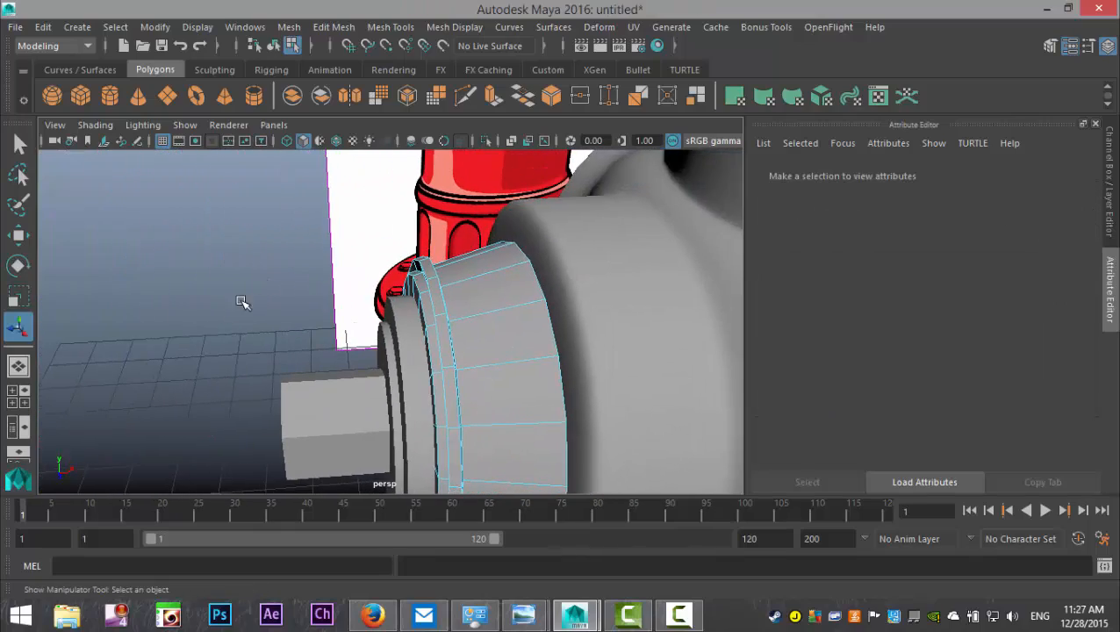
right_click_drag(483, 316, 544, 119)
key("3")
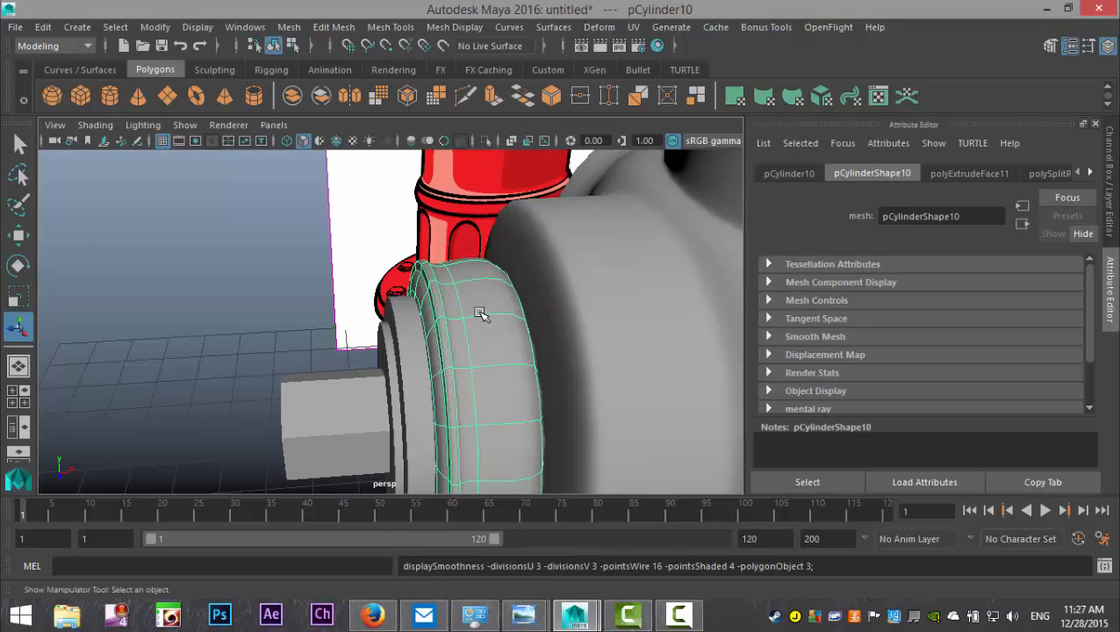
key("1")
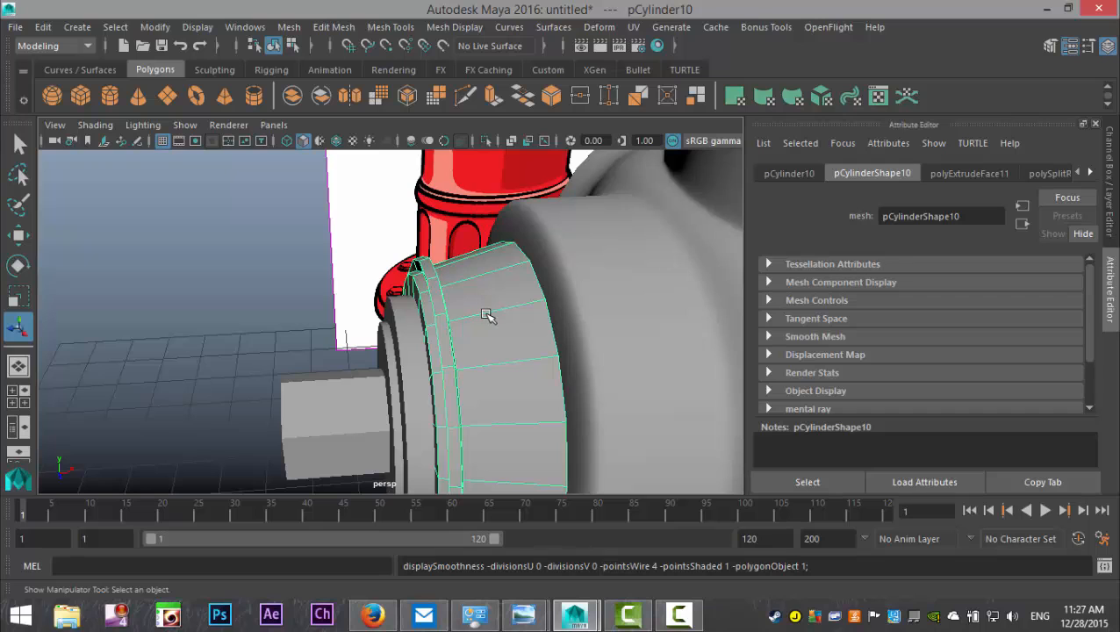
Step: Insert supporting edge loops at the cap's wide end, beside and on the raised band, and on the narrow outer lip
left_click(391, 27)
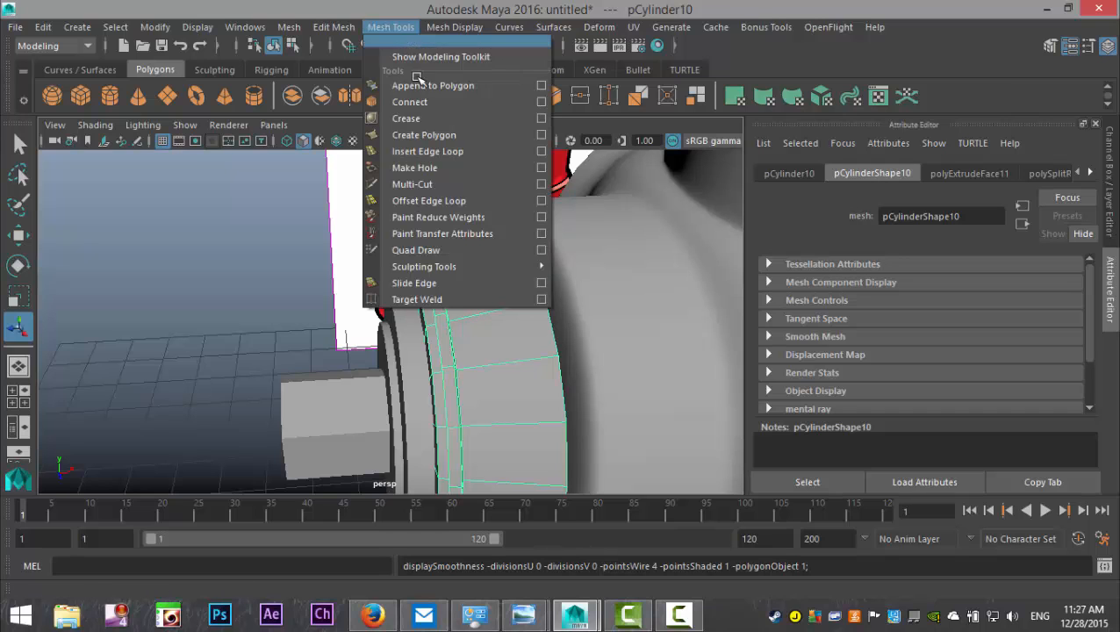
left_click(456, 152)
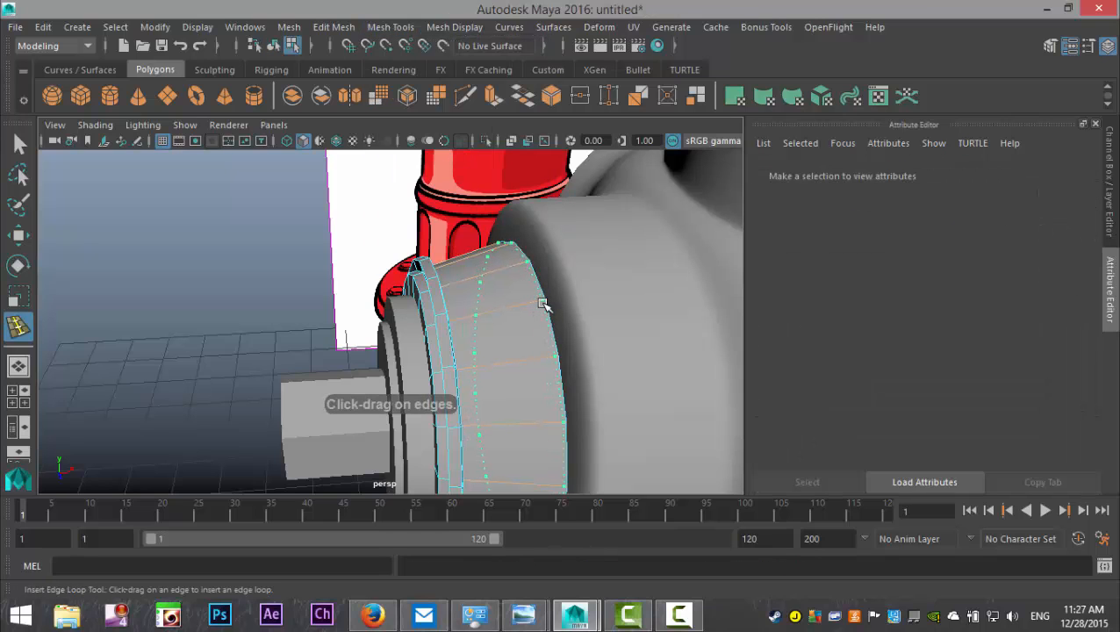
left_click_drag(543, 303, 544, 304)
left_click_drag(468, 319, 450, 325)
scroll(445, 346, "up", 4)
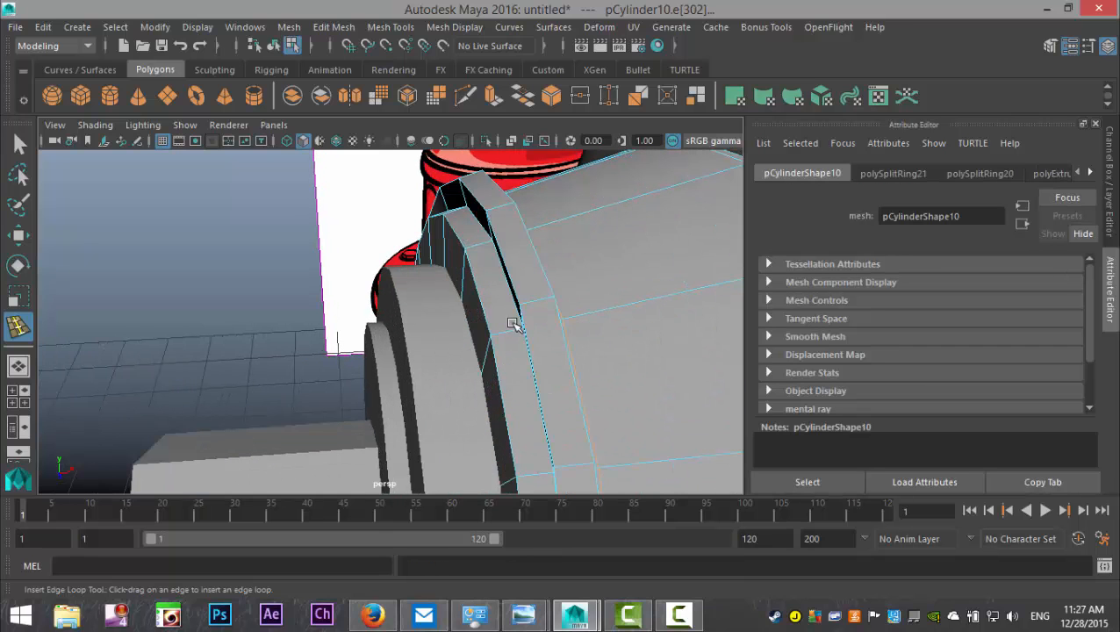
left_click_drag(525, 305, 549, 300)
left_click_drag(510, 335, 497, 339)
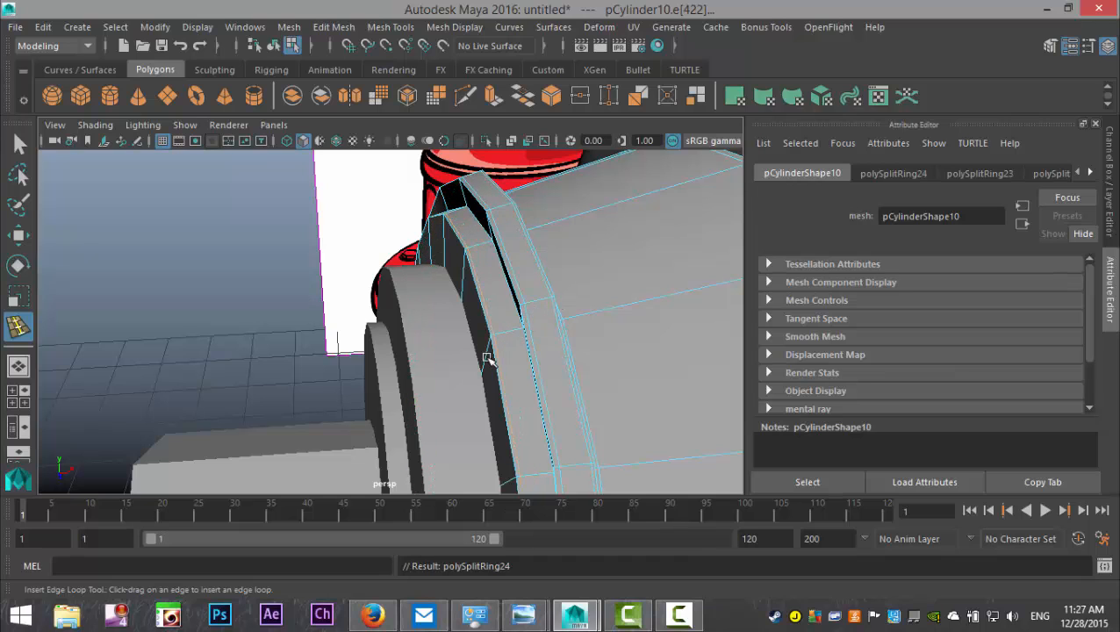
key("q")
Step: Return the tapered cap cylinder to object selection and display it with the smooth preview
right_click_drag(597, 143, 652, 119)
key("3")
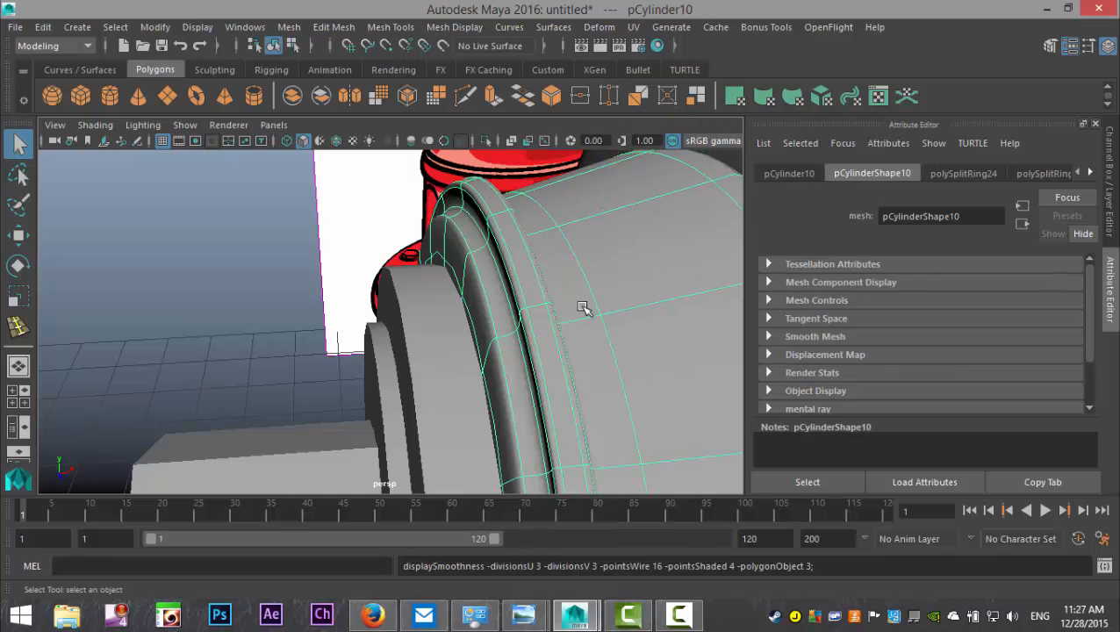
left_click(263, 278)
left_click_drag(280, 280, 332, 320, "alt")
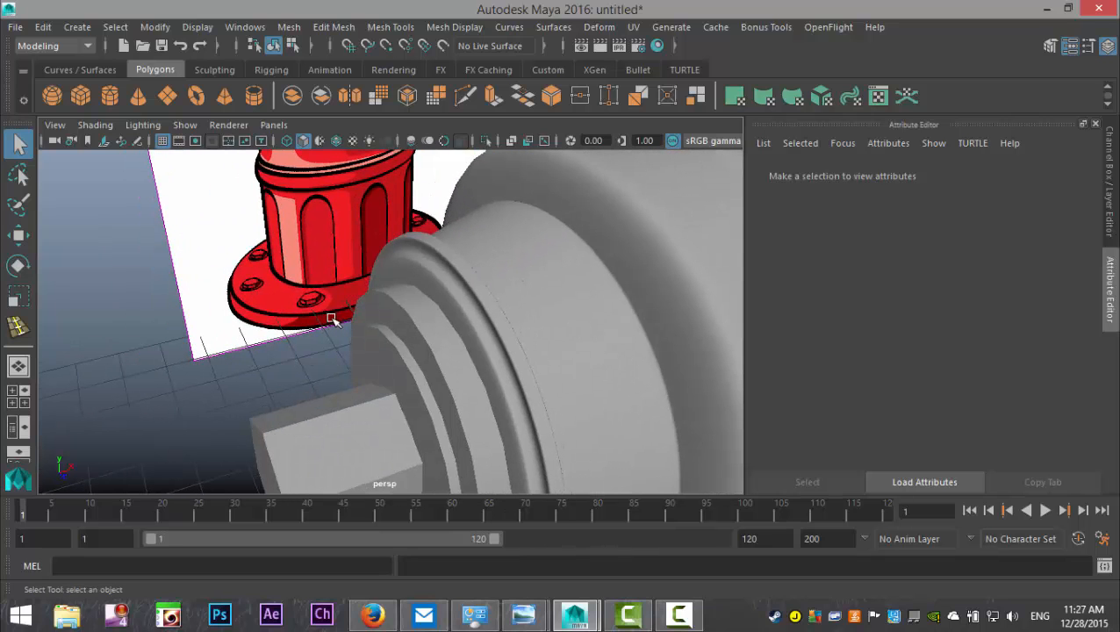
Step: Apply Smooth to the tapered cap cylinder's mesh
left_click(496, 292)
left_click(288, 26)
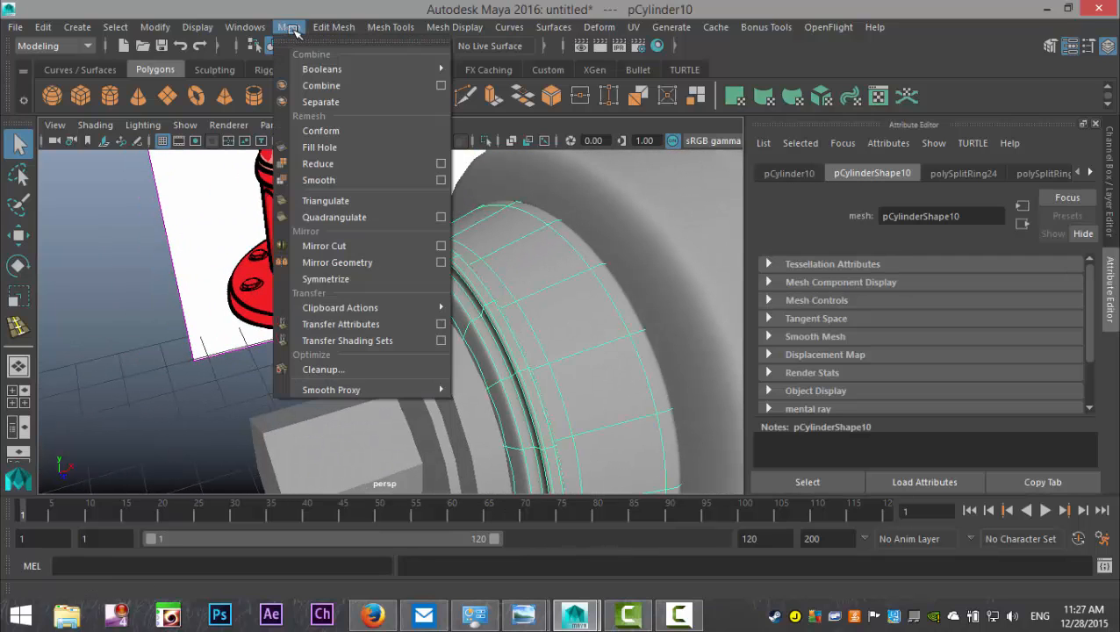
left_click(319, 180)
left_click(236, 310)
left_click_drag(235, 311, 305, 341, "alt")
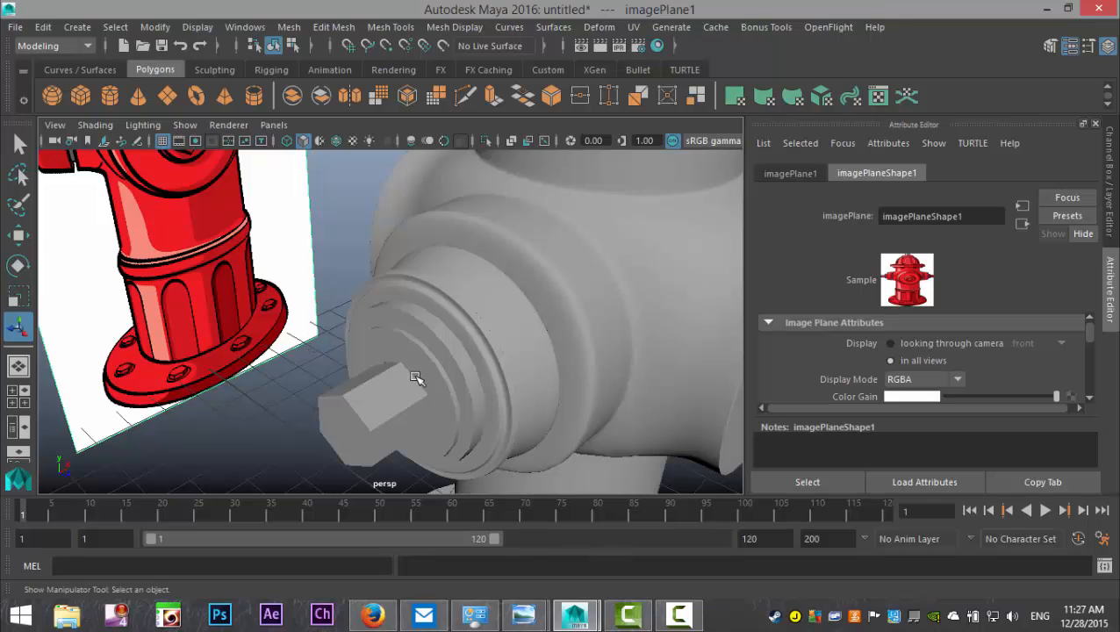
Step: Insert an edge loop close to each edge of the cap disc's rim and select the disc as a whole object
left_click(438, 352)
left_click_drag(439, 376, 364, 389, "alt")
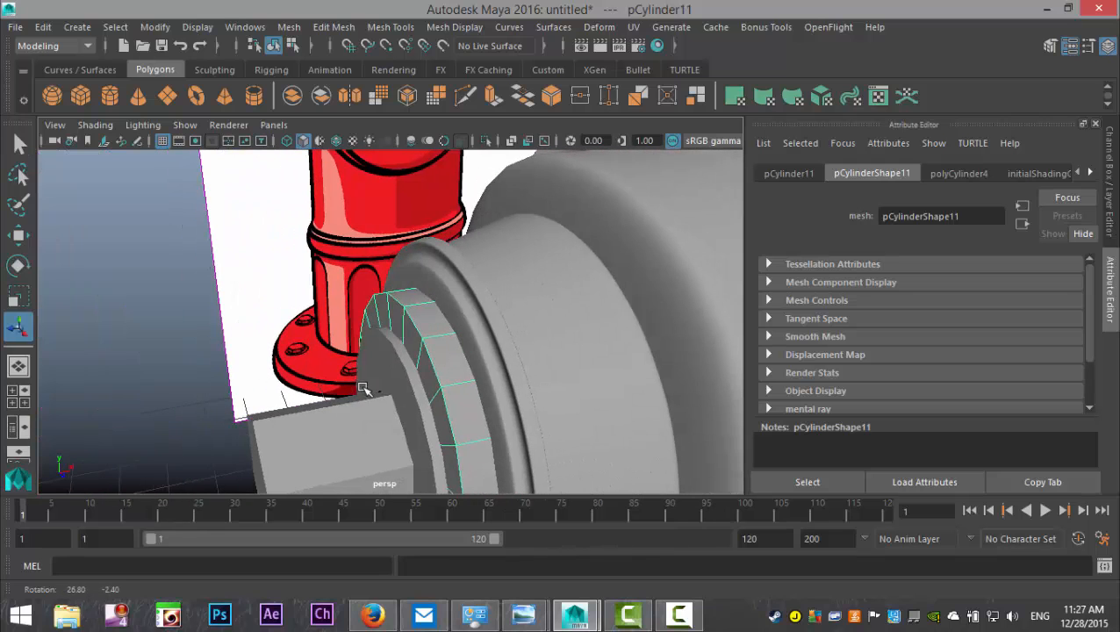
left_click(396, 29)
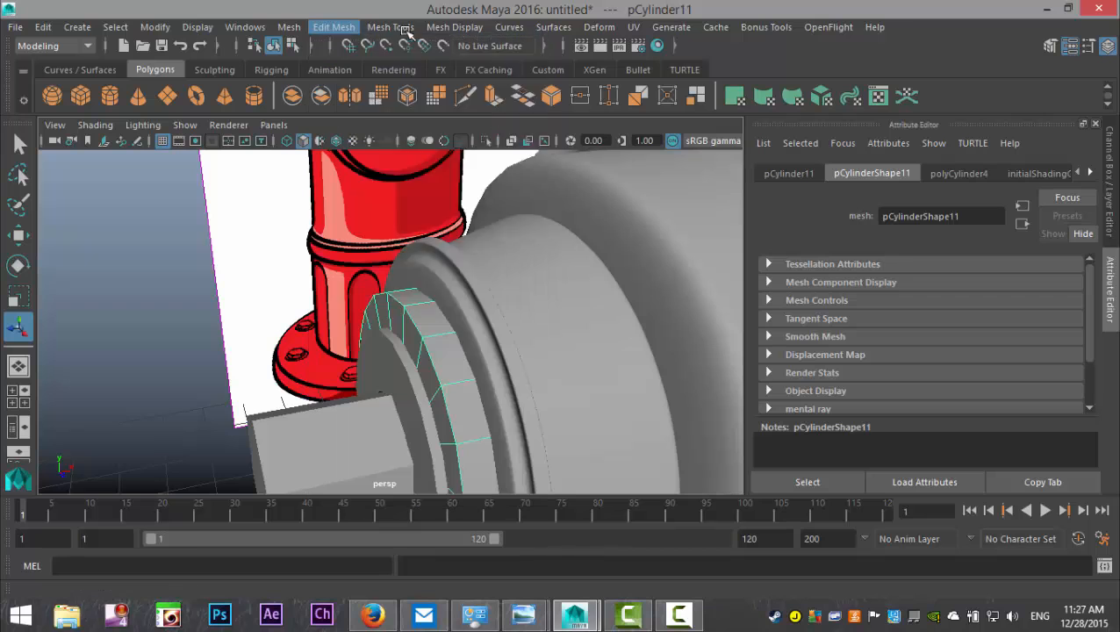
left_click(463, 151)
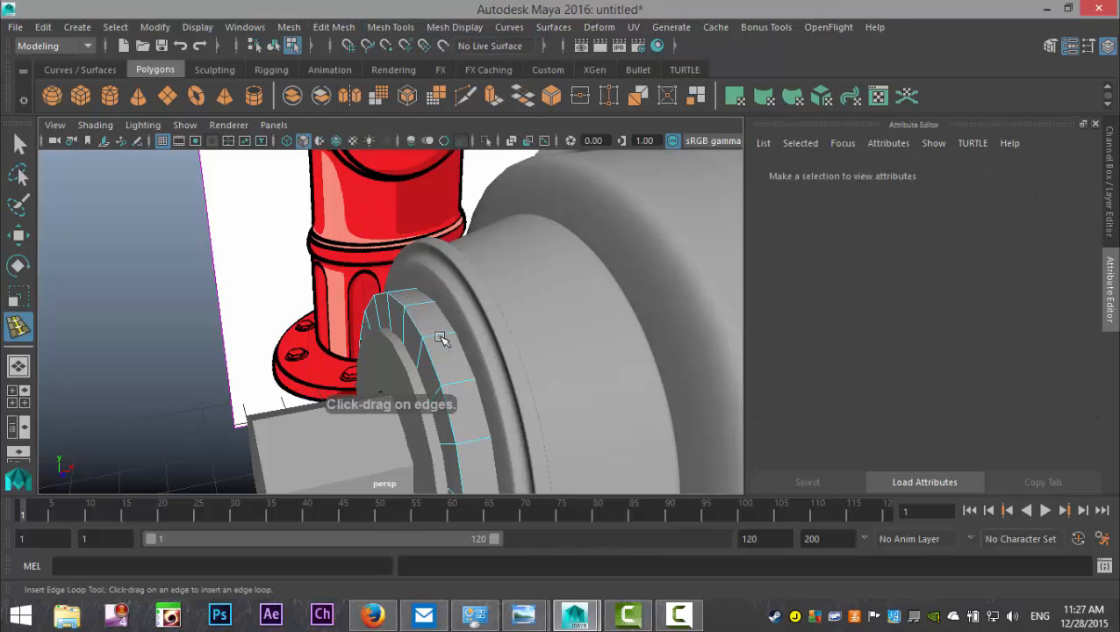
left_click(452, 336)
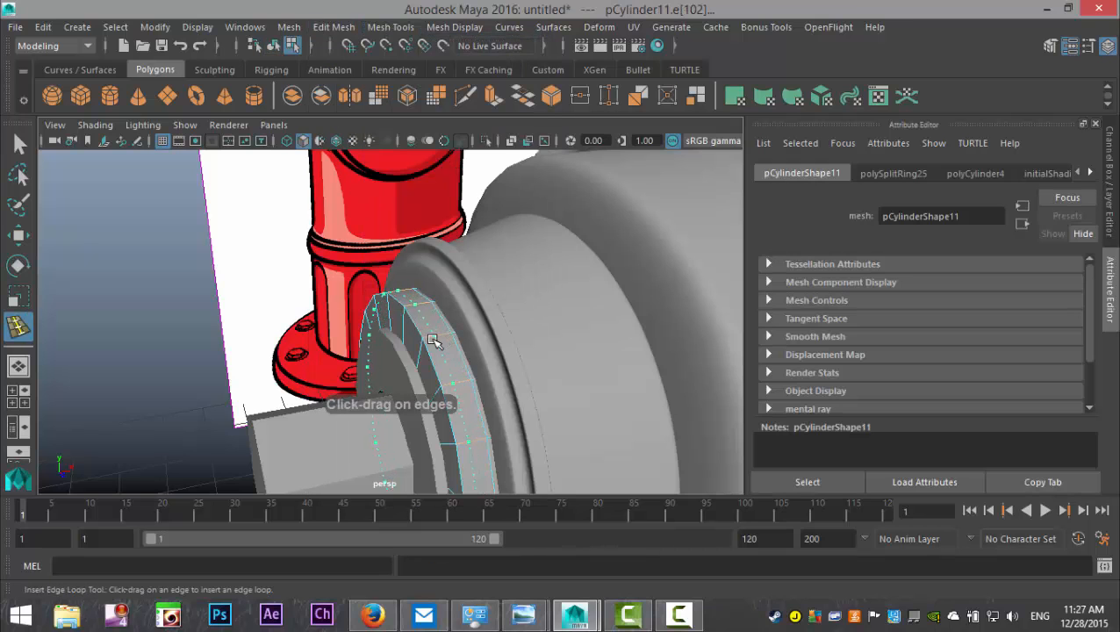
left_click(430, 343)
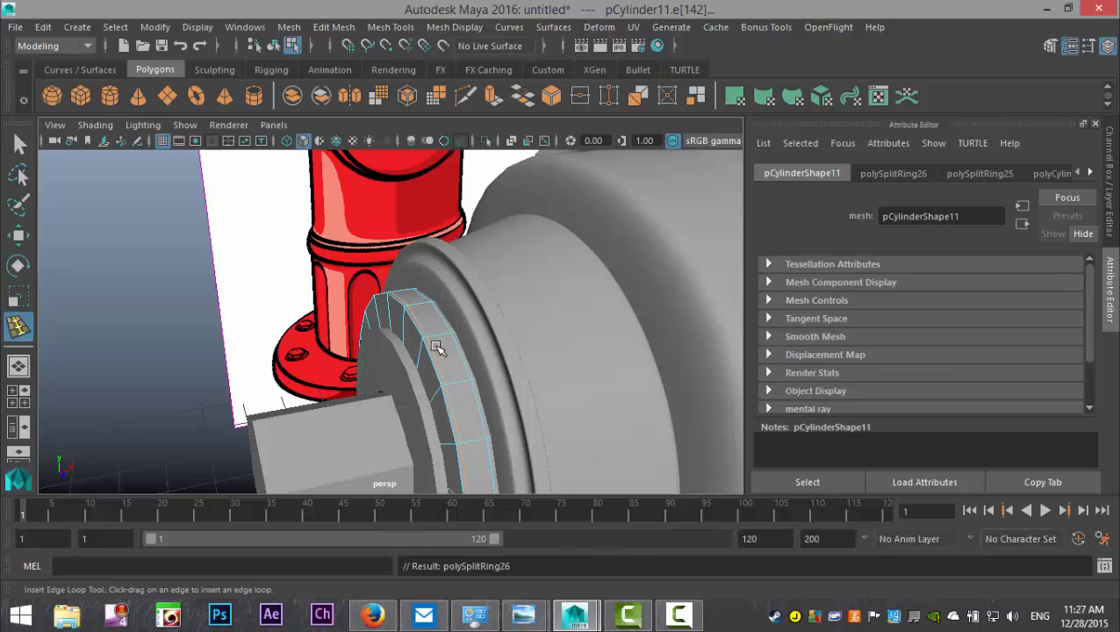
key("q")
right_click_drag(437, 340, 493, 127)
left_click(446, 320)
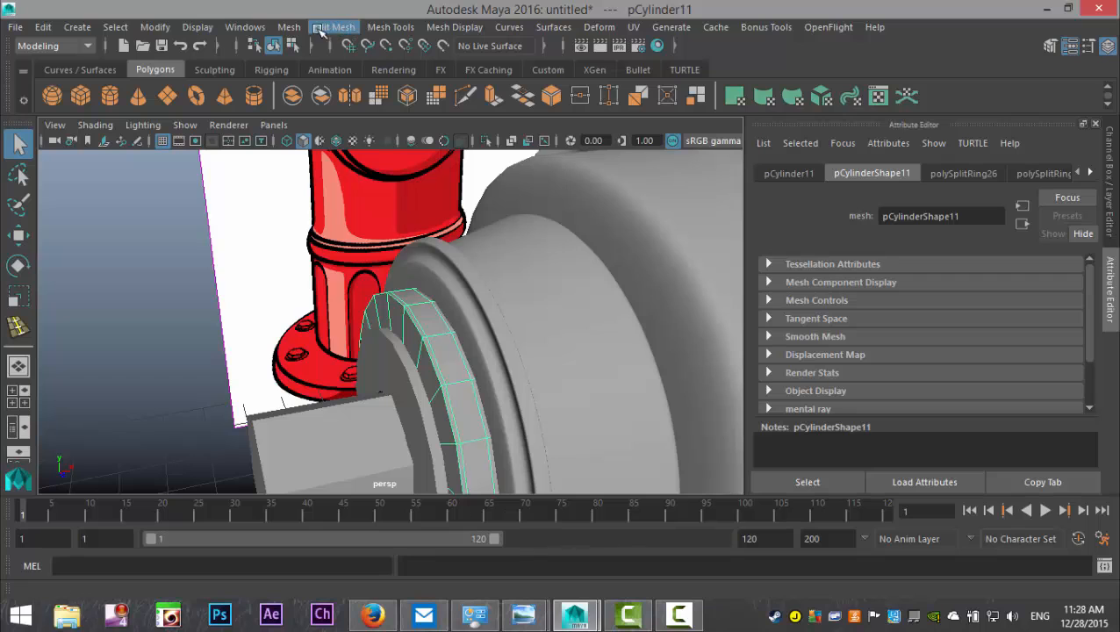
Step: Display the cap disc with the smooth preview and apply Smooth to its mesh
key("3")
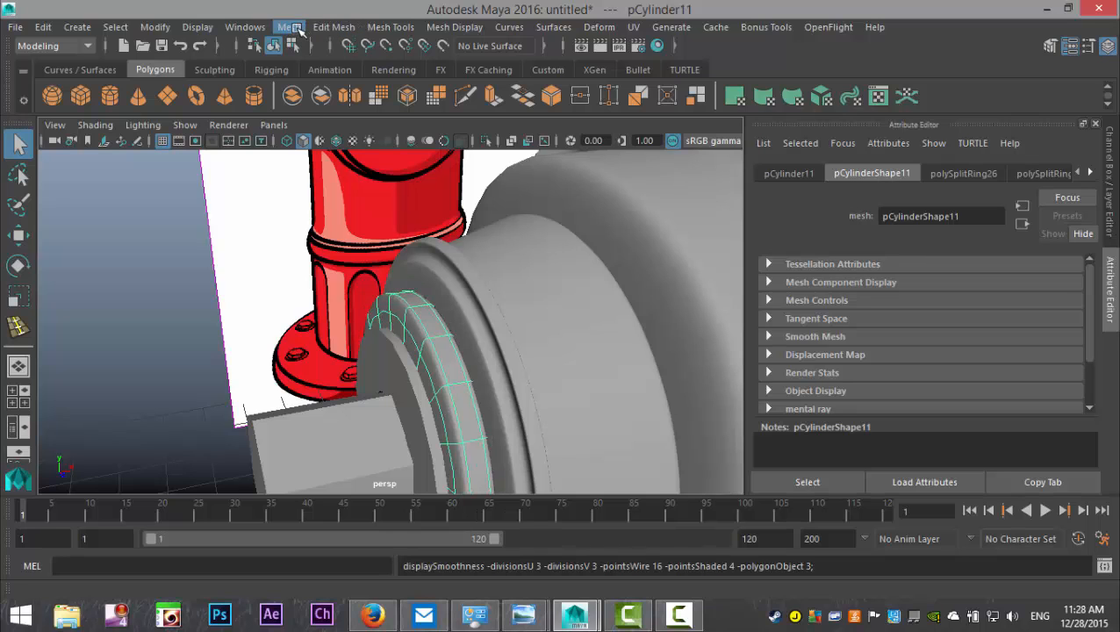
left_click(268, 303)
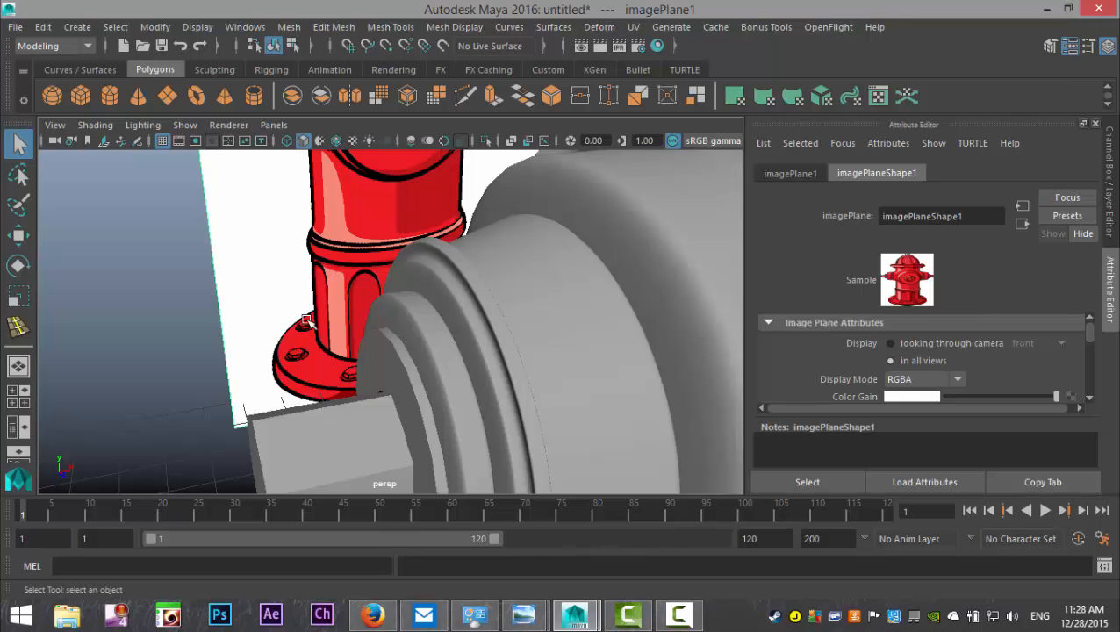
left_click(424, 337)
left_click(289, 26)
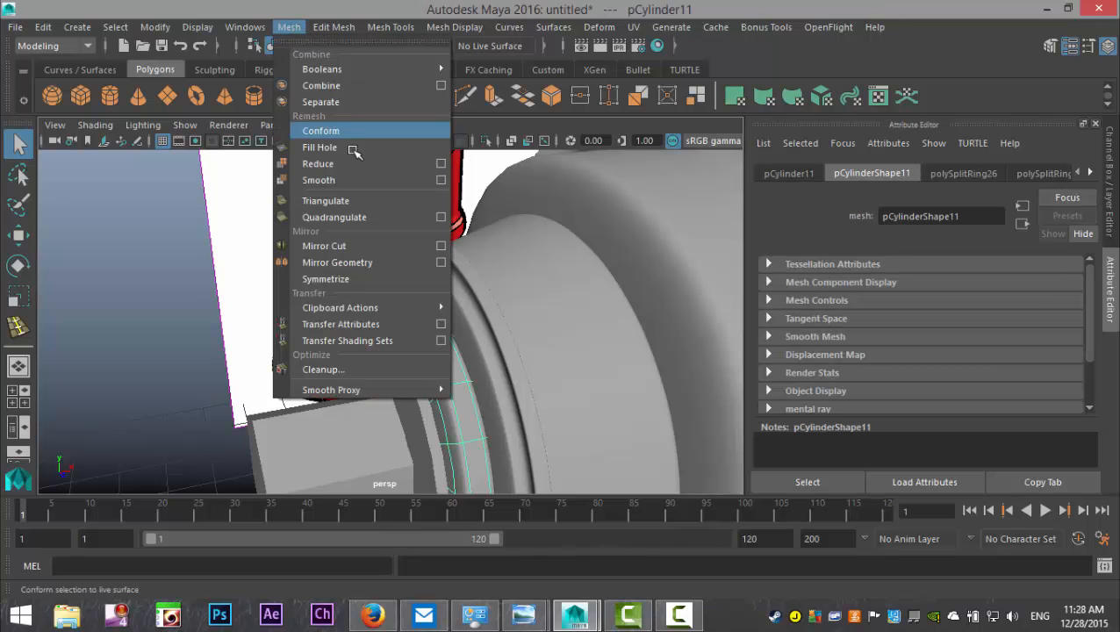
left_click(351, 180)
scroll(351, 214, "down", 3)
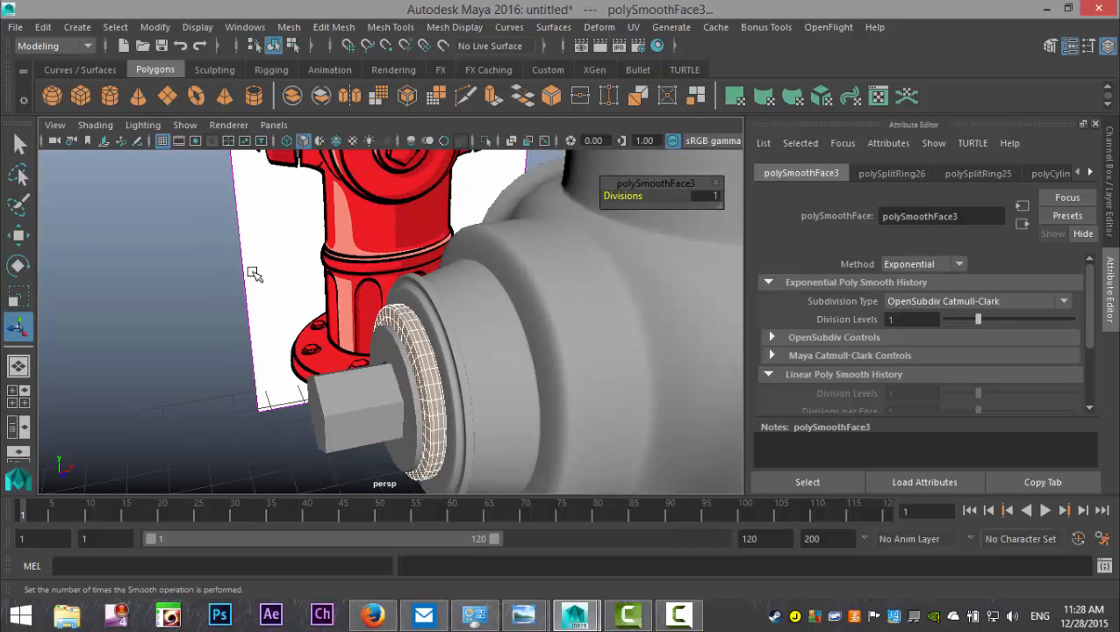
left_click(213, 272)
Step: Select the side outlet cap's tapered cylinder, its two stacked discs and the hex nut together
left_click_drag(284, 325, 454, 358, "alt")
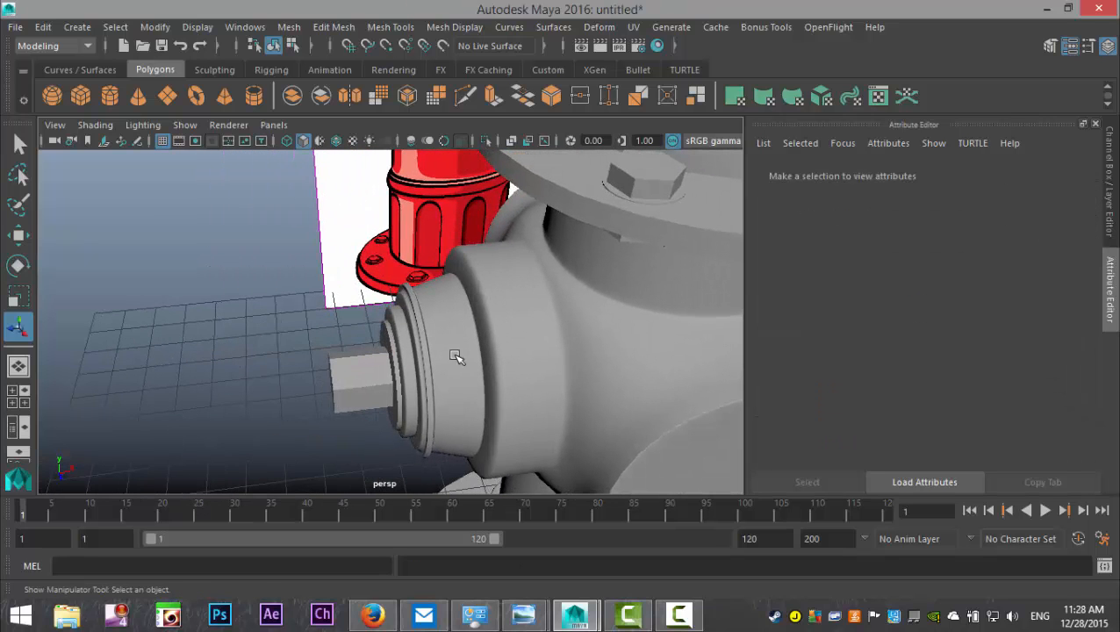
left_click(455, 355)
scroll(456, 381, "up", 2)
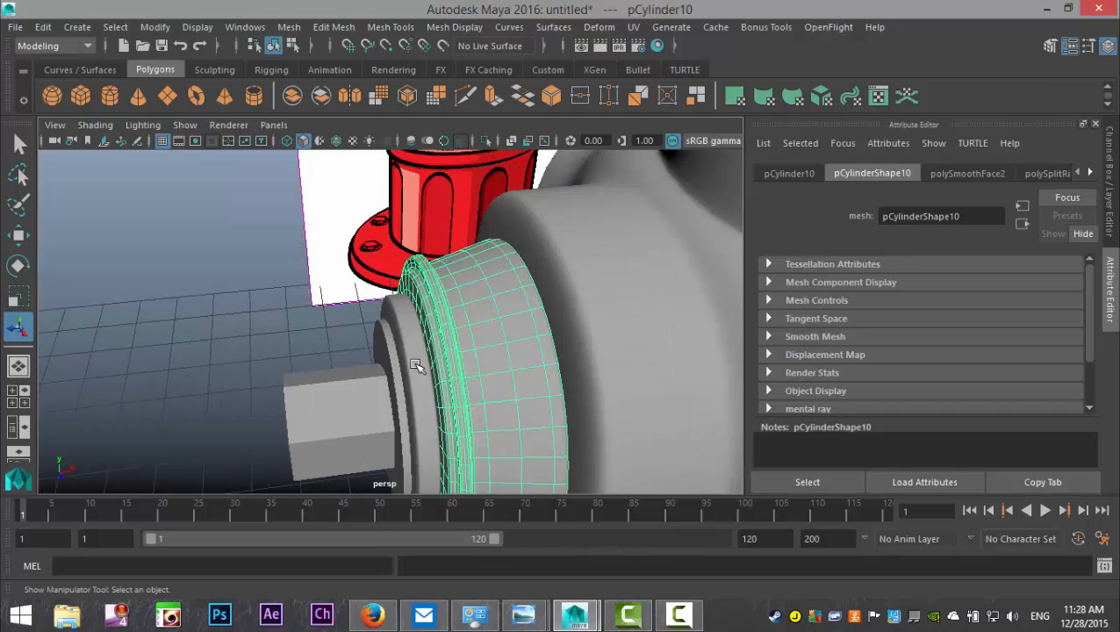
left_click(415, 363)
left_click(392, 356)
left_click(345, 384)
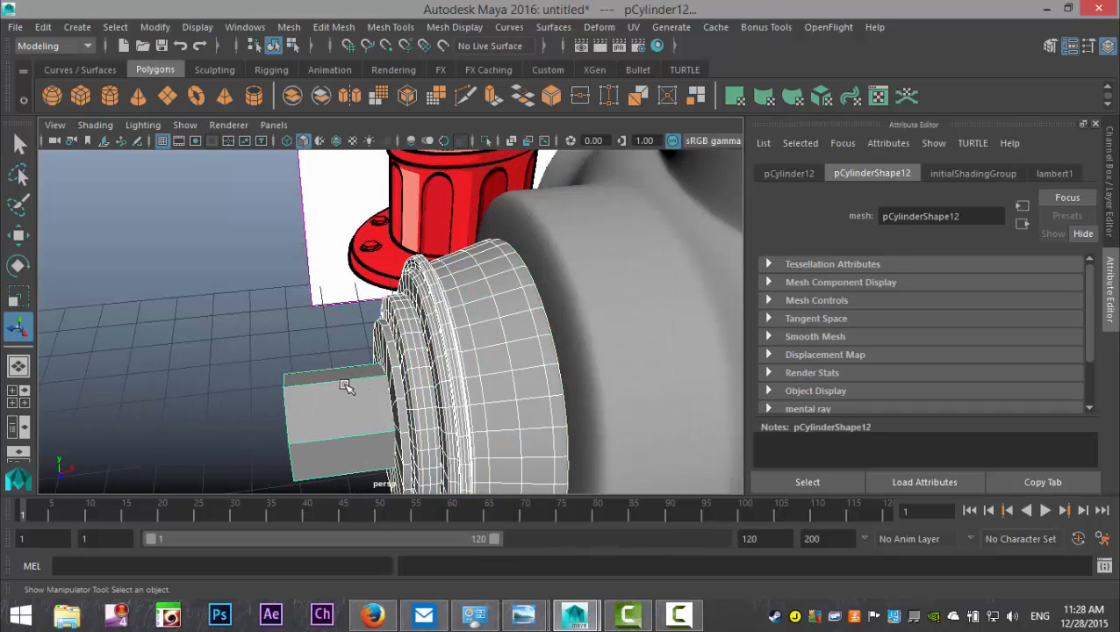
Step: Try to combine the selected cap parts into a single mesh and undo the Combine
left_click(286, 28)
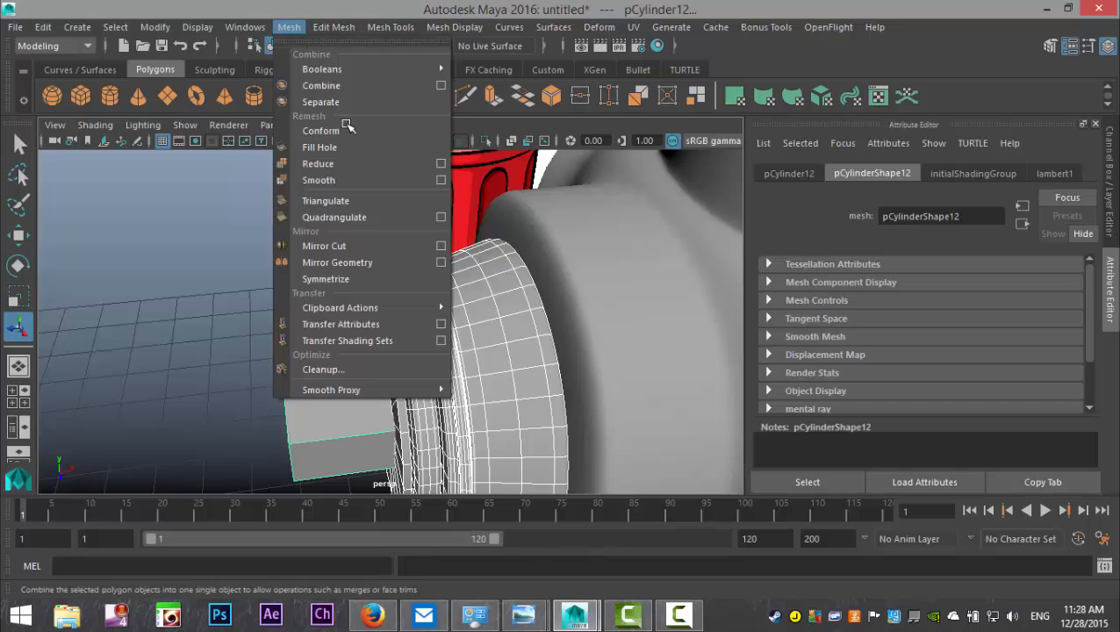
left_click(336, 88)
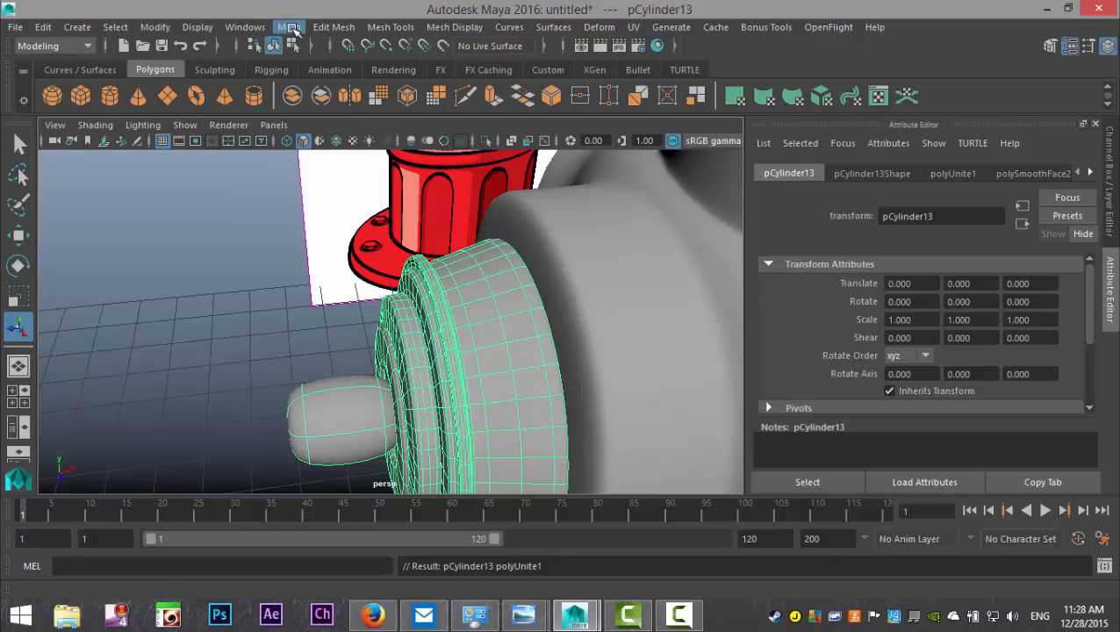
key("ctrl+z")
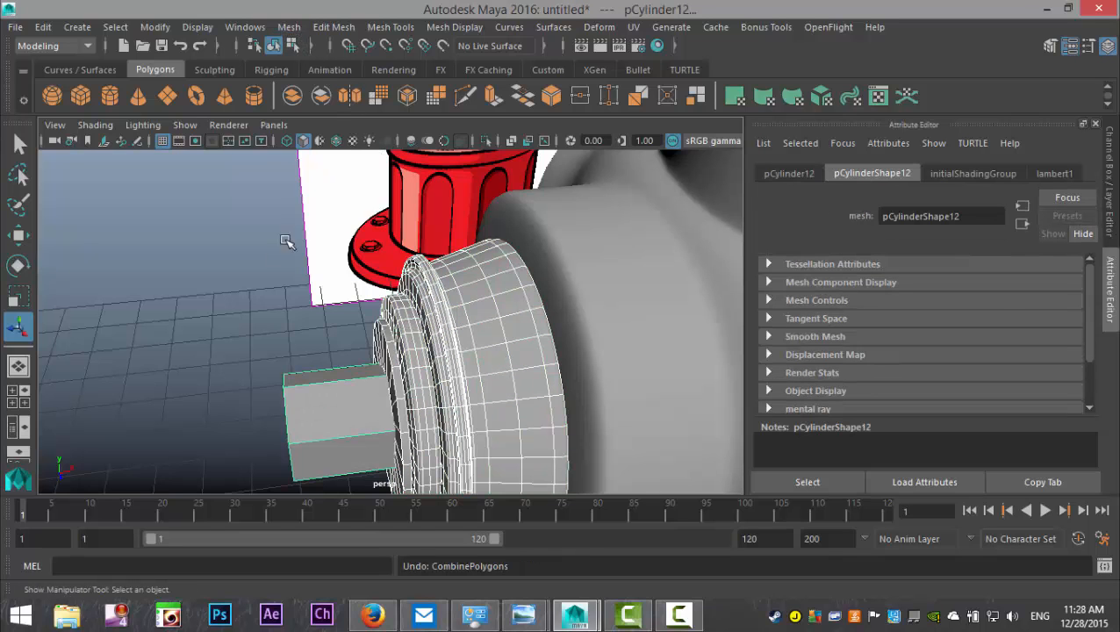
Step: Group the selected cap parts and center the group's pivot, working in the full-size top view
key("ctrl+g")
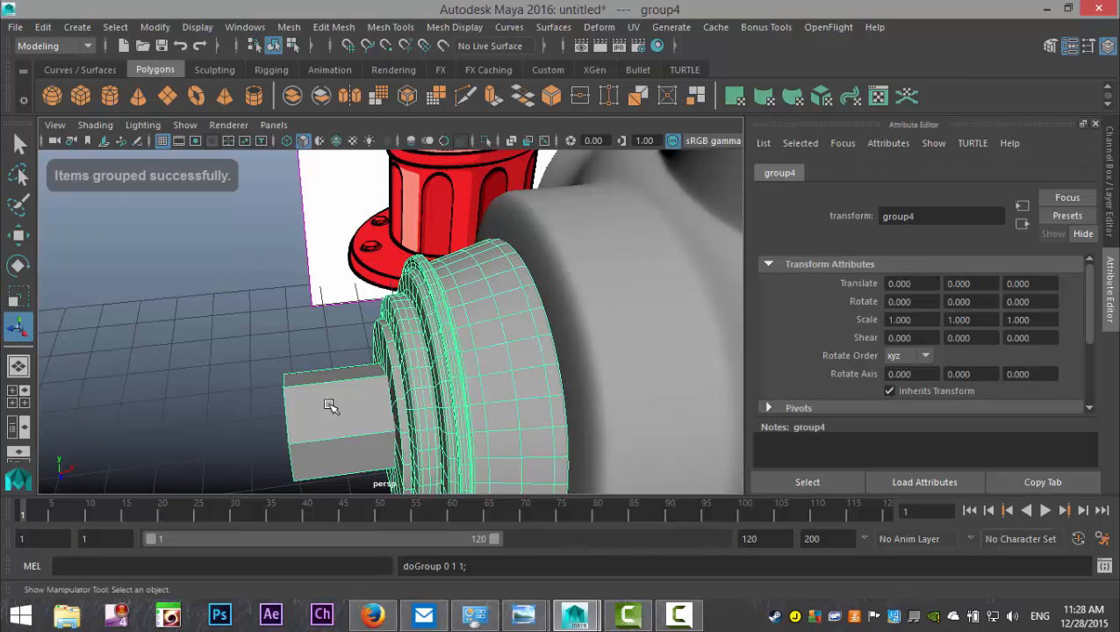
scroll(329, 406, "down", 5)
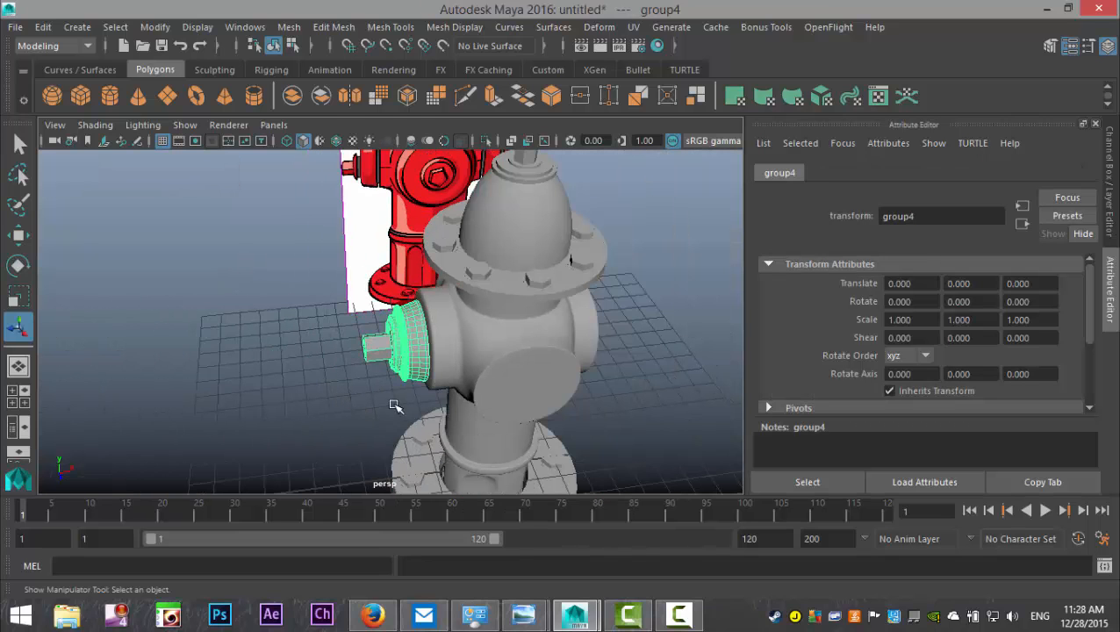
left_click(19, 396)
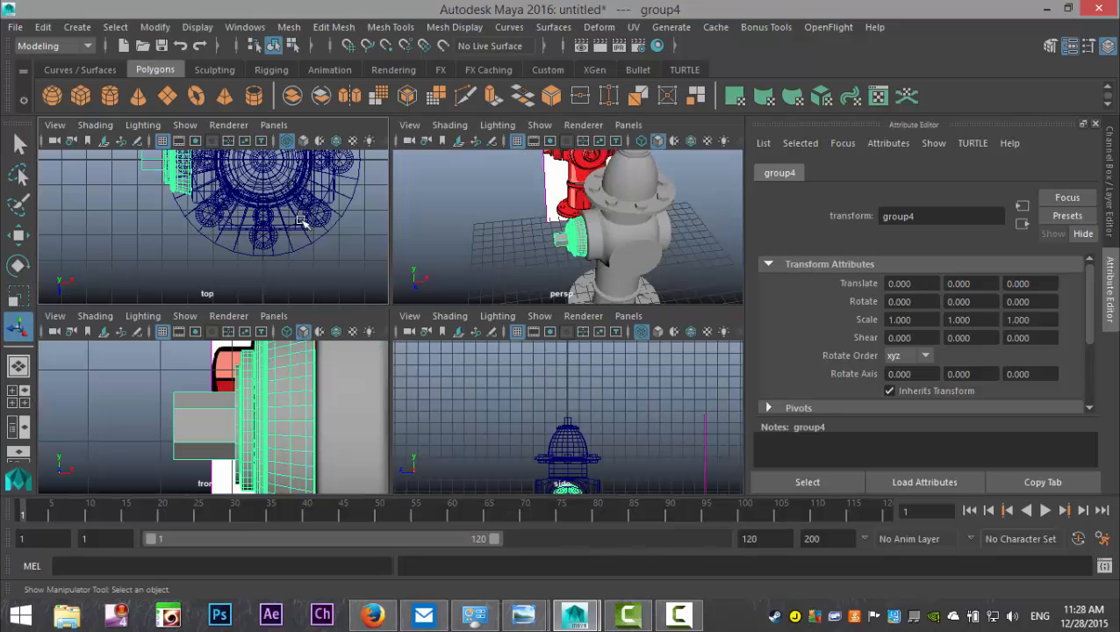
key("space")
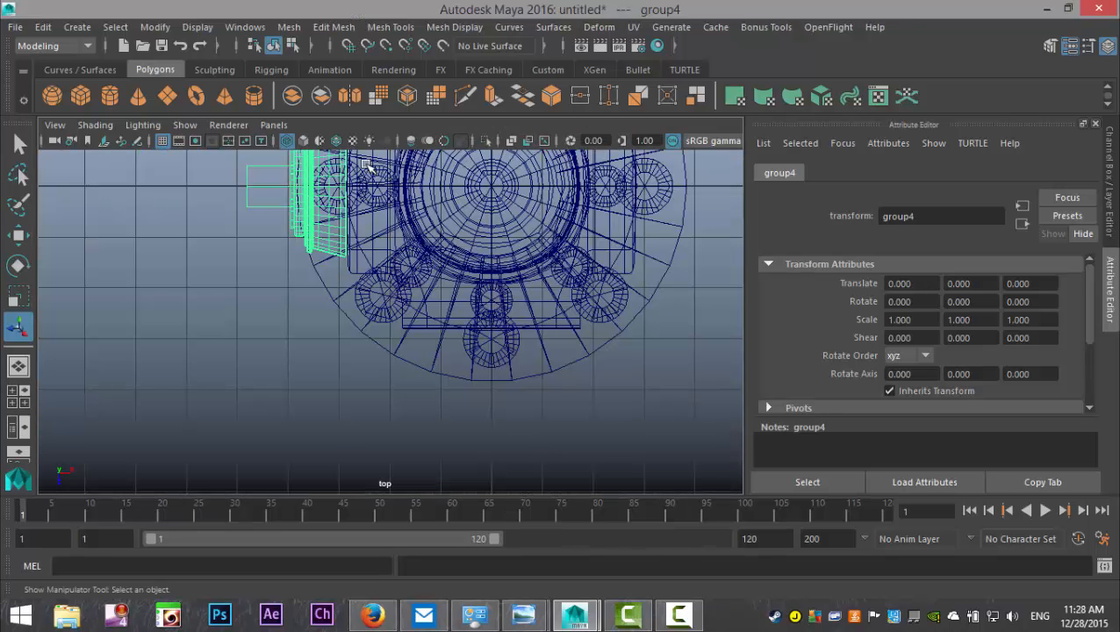
left_click(157, 27)
left_click(198, 130)
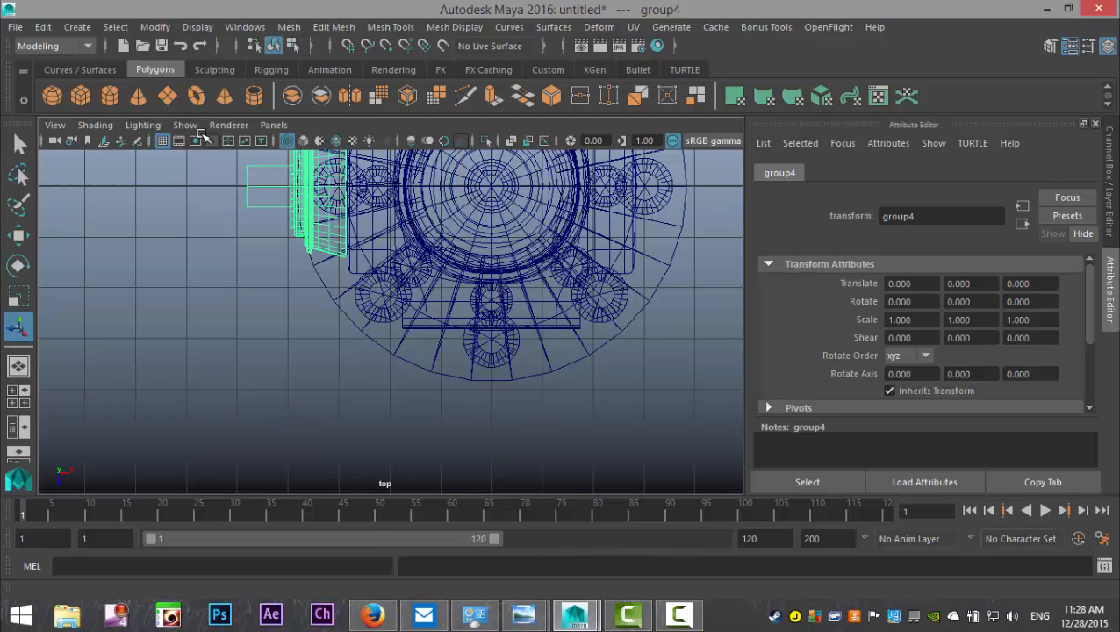
Step: Move the cap group's pivot to the hydrant's center point, leaving the cap itself in place
middle_click_drag(468, 265, 422, 383, "alt")
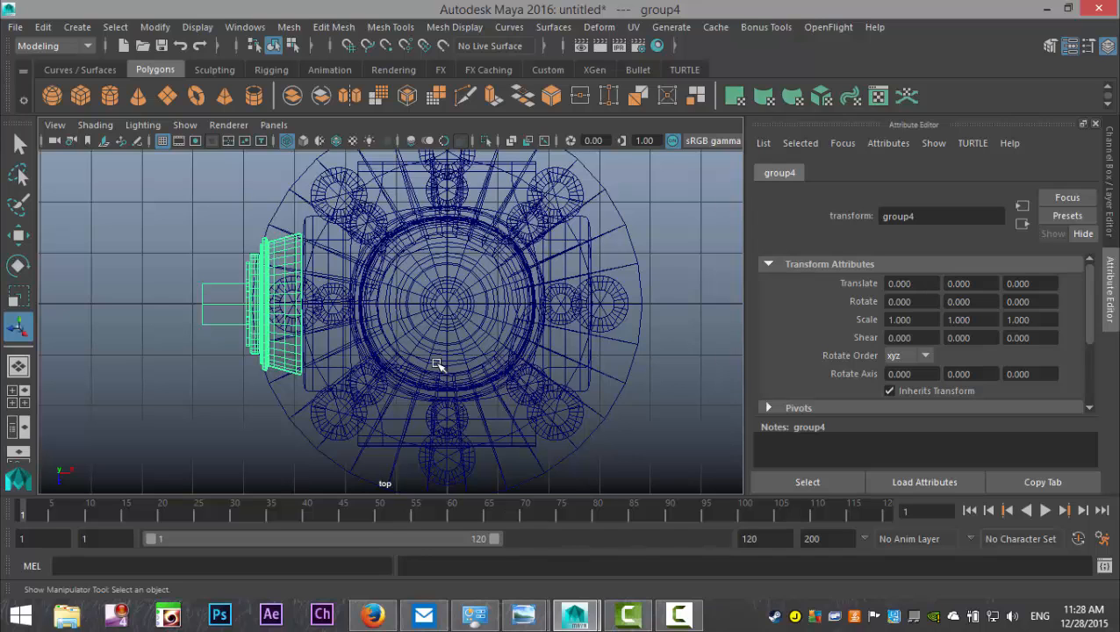
key("w")
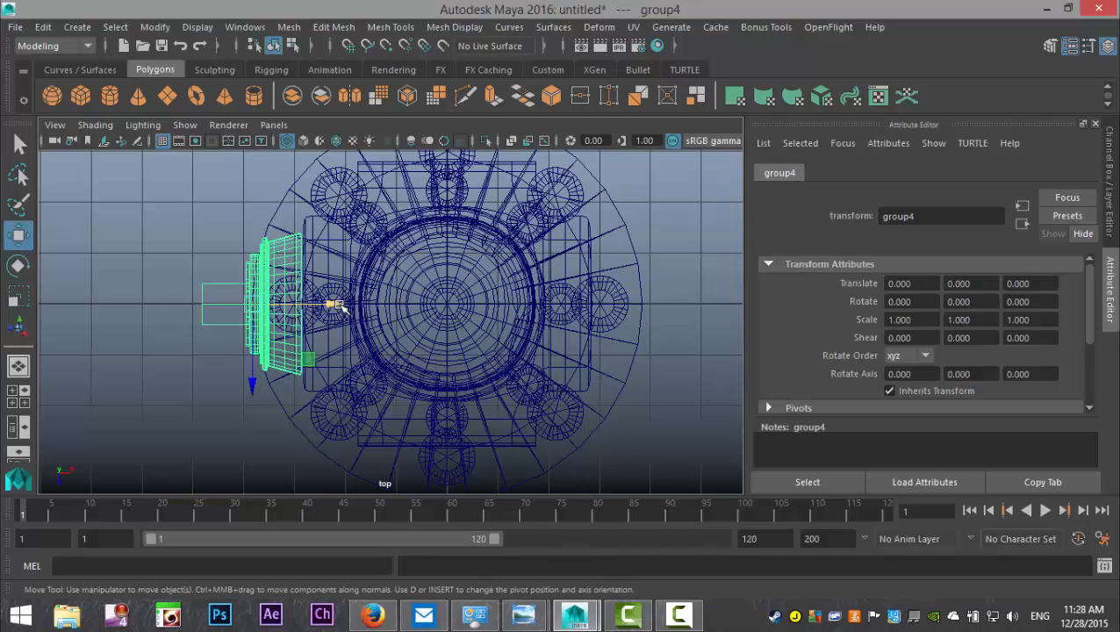
left_click_drag(337, 306, 345, 308)
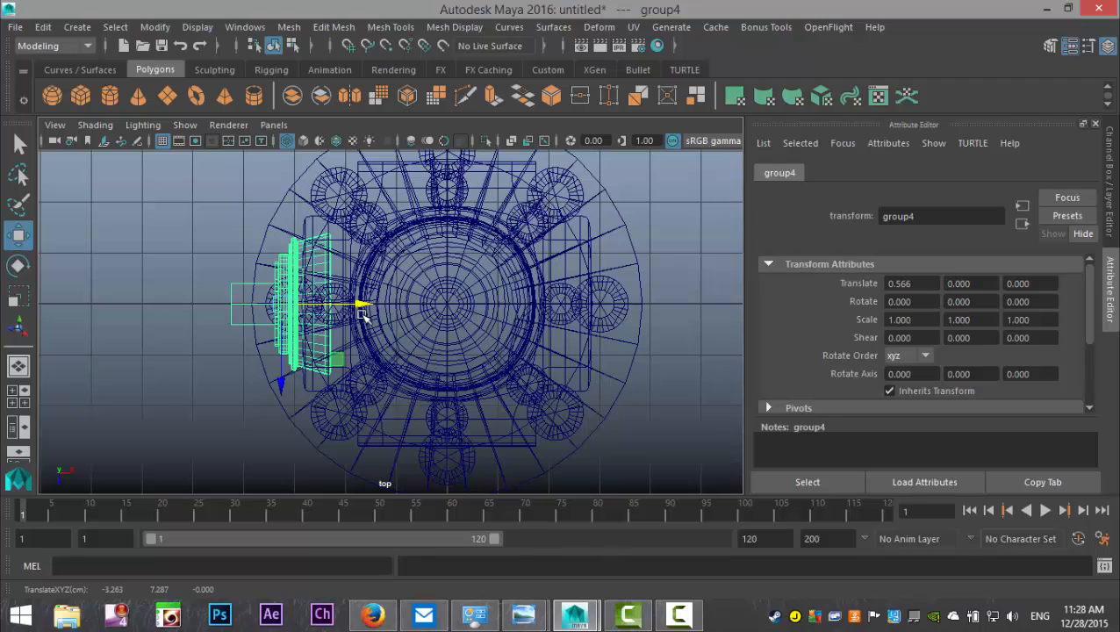
key("ctrl+z")
key("d")
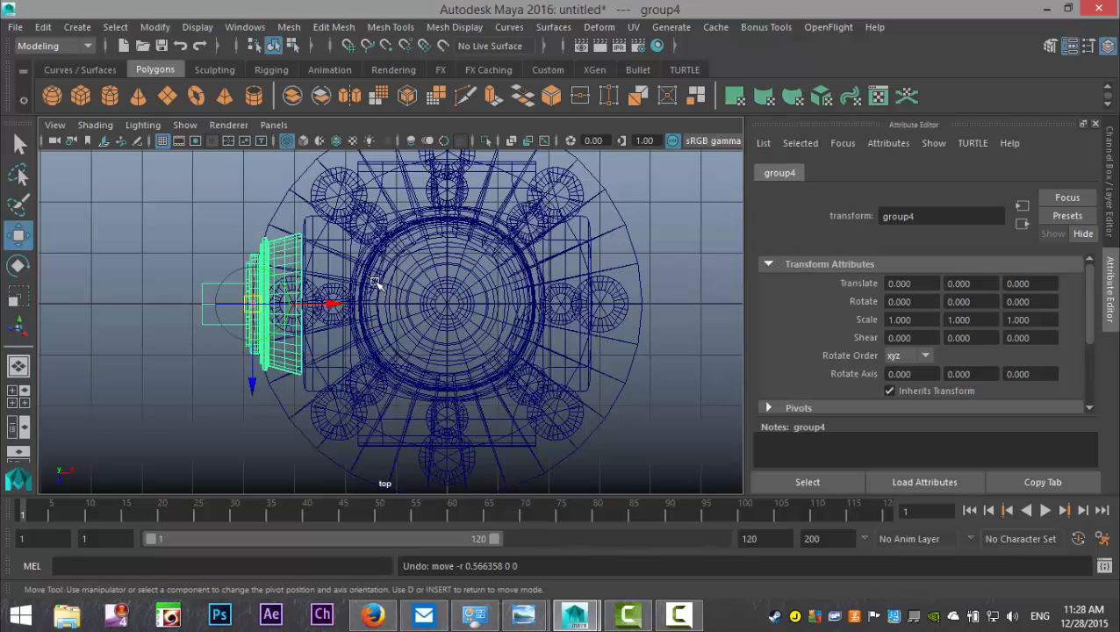
left_click_drag(332, 305, 448, 318)
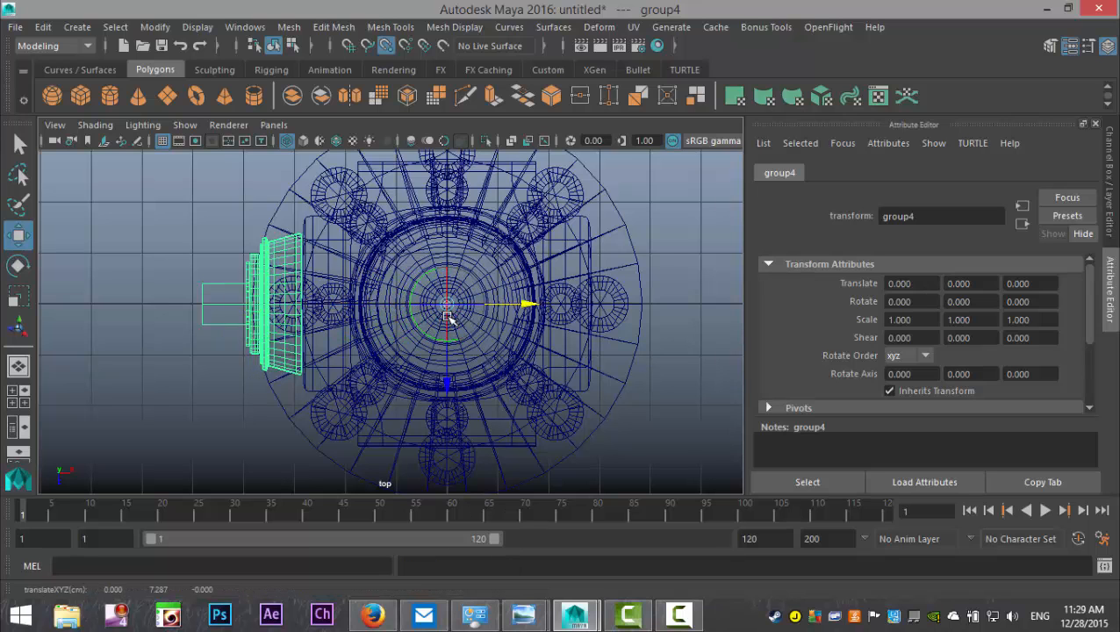
Step: Duplicate the cap group and rotate the copy to -90 degrees about Y around the hydrant's center
scroll(485, 354, "down", 3)
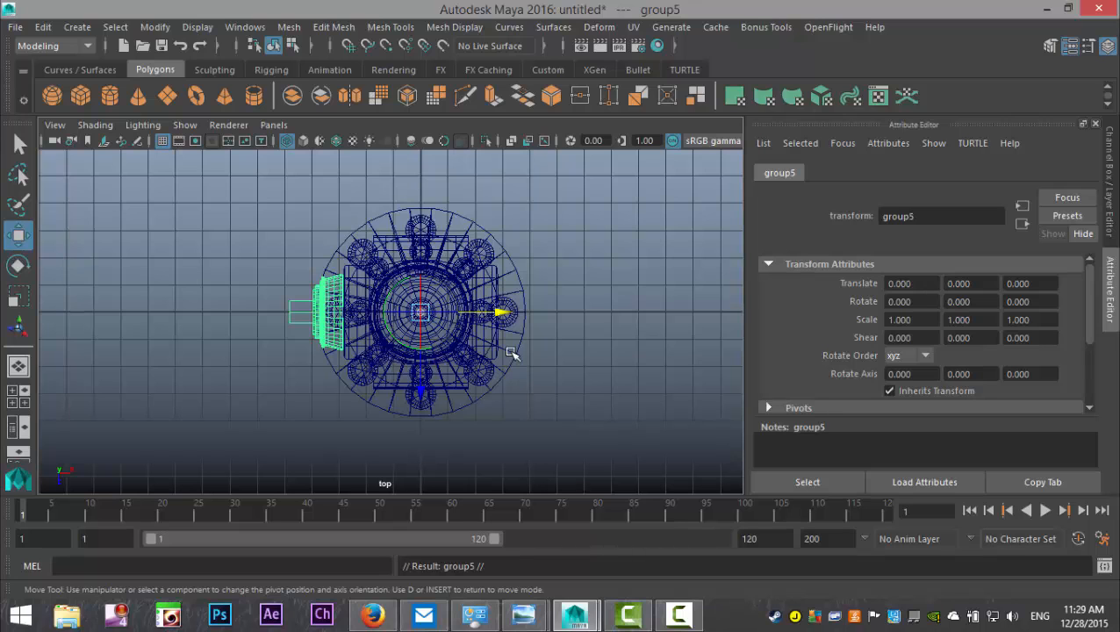
key("e")
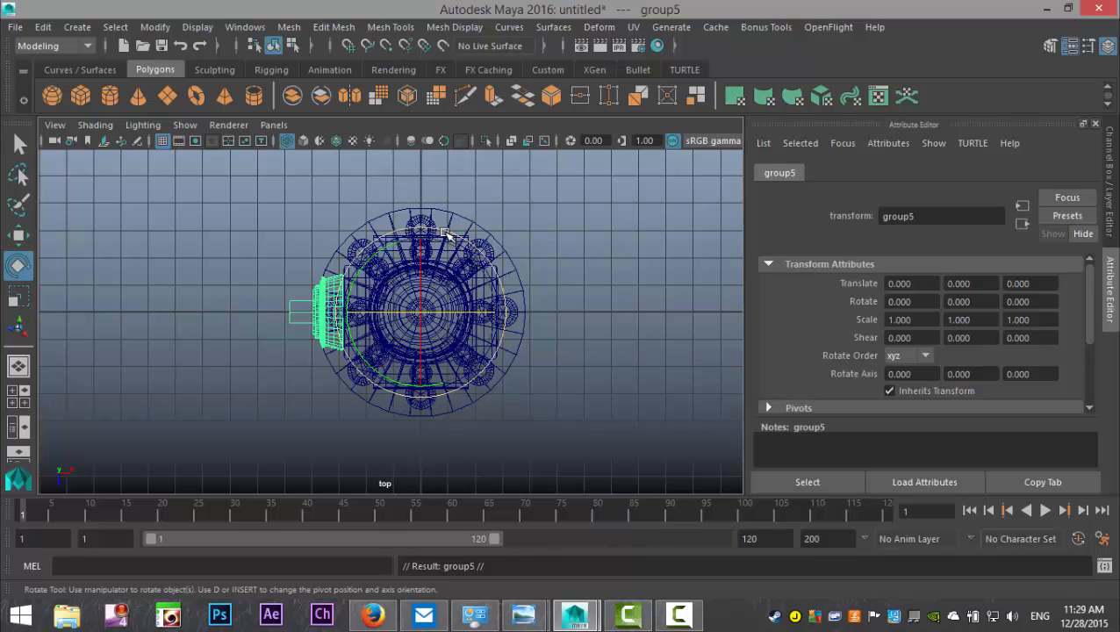
left_click_drag(445, 232, 532, 284)
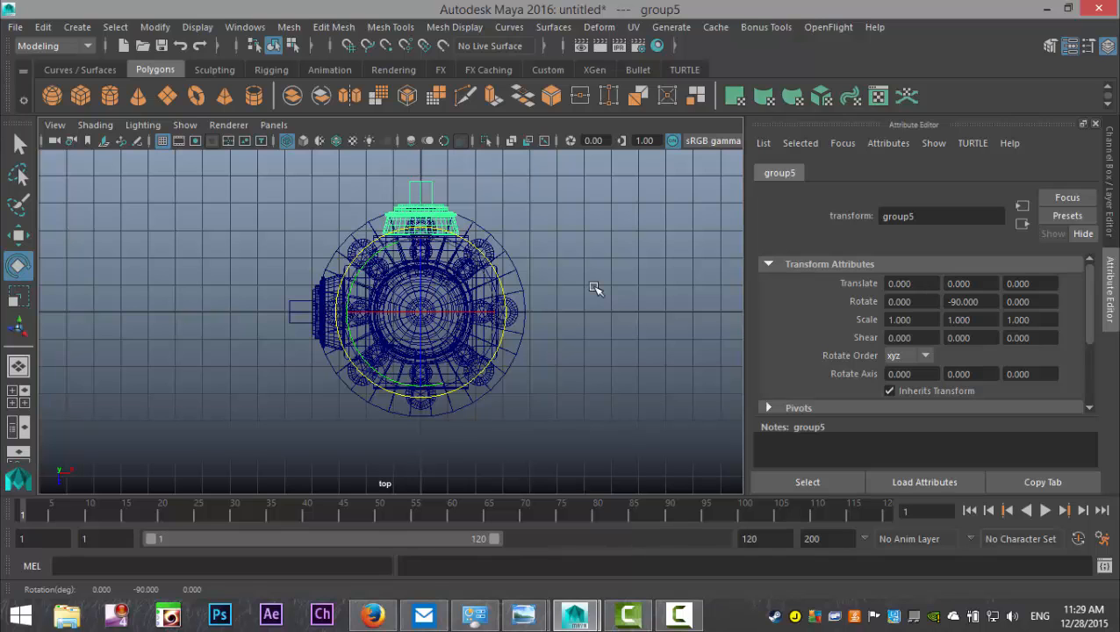
Step: Duplicate the rotated cap twice with the same transform to fill the hydrant's other two sides, and deselect in the perspective view
key("shift+d")
key("shift+d")
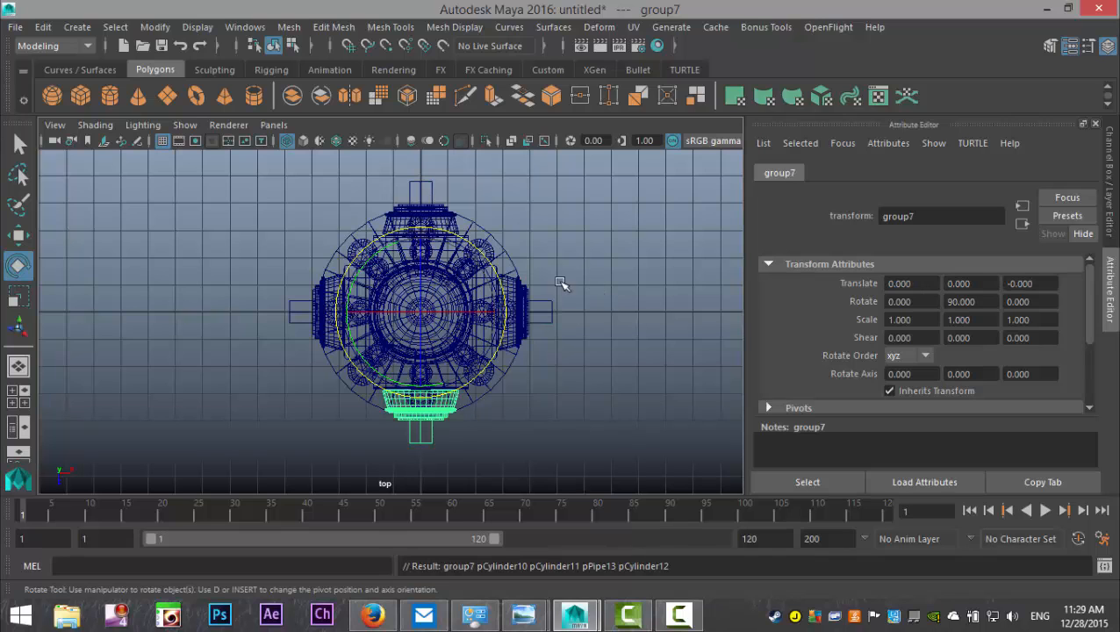
key("space")
key("space")
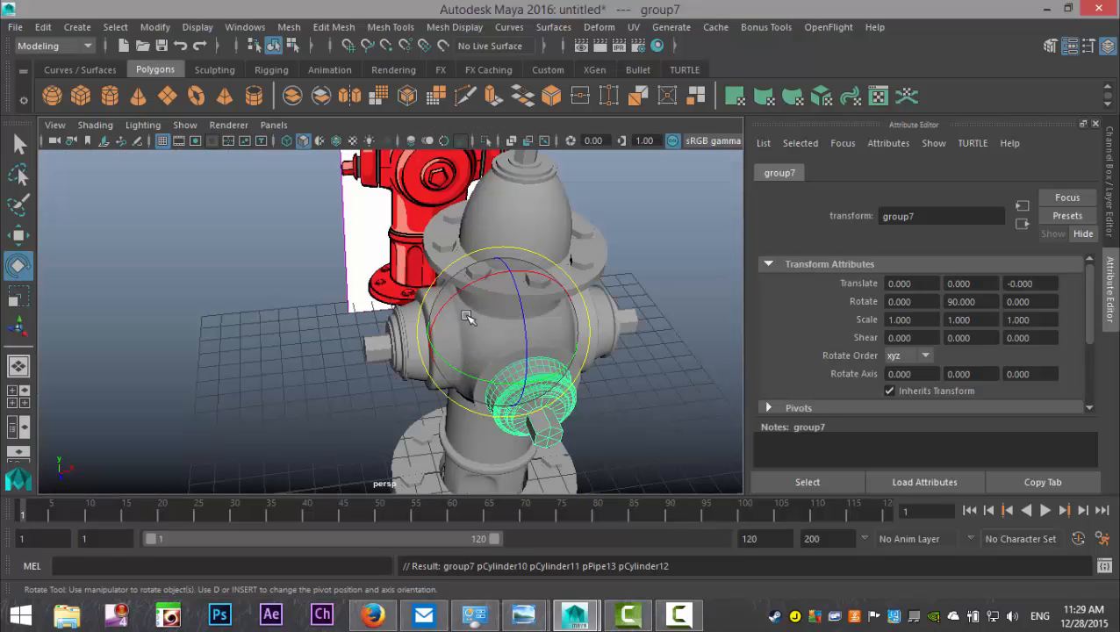
left_click(296, 336)
Step: Select the dome under the hydrant's top nut and switch it to face selection
scroll(298, 334, "down", 3)
mouse_move(301, 336)
left_mouse_down("alt")
mouse_move(456, 329)
mouse_move(328, 352)
mouse_move(305, 343)
mouse_move(332, 345)
mouse_move(321, 372)
mouse_move(314, 333)
mouse_move(314, 362)
mouse_move(309, 346)
left_mouse_up("alt")
middle_click_drag(309, 346, 285, 412, "alt")
right_click_drag(339, 244, 431, 331, "alt")
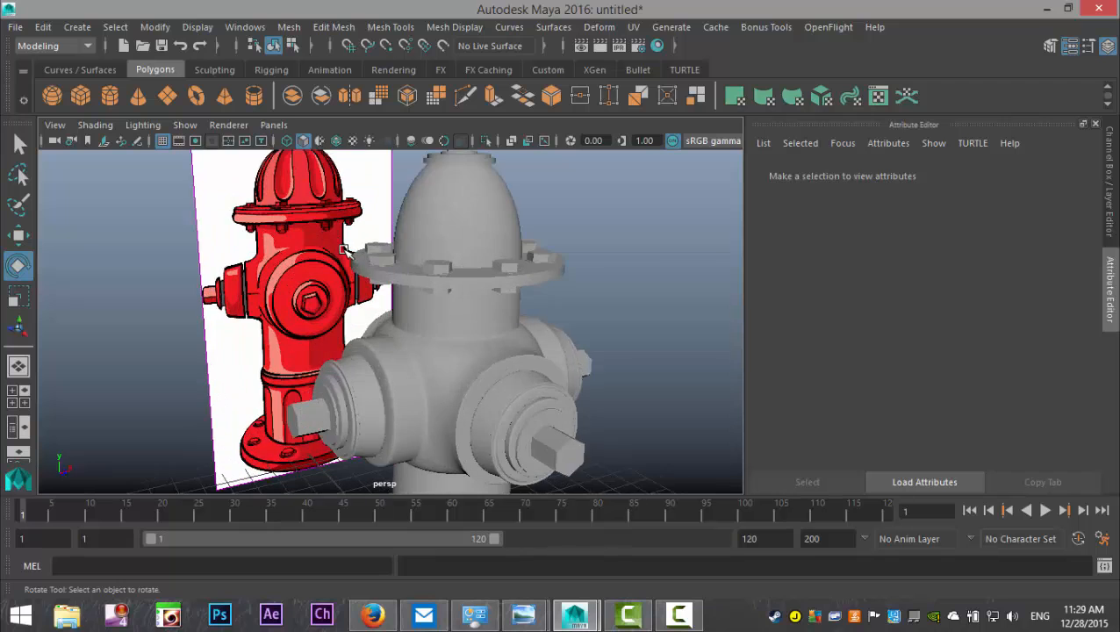
left_click(439, 313)
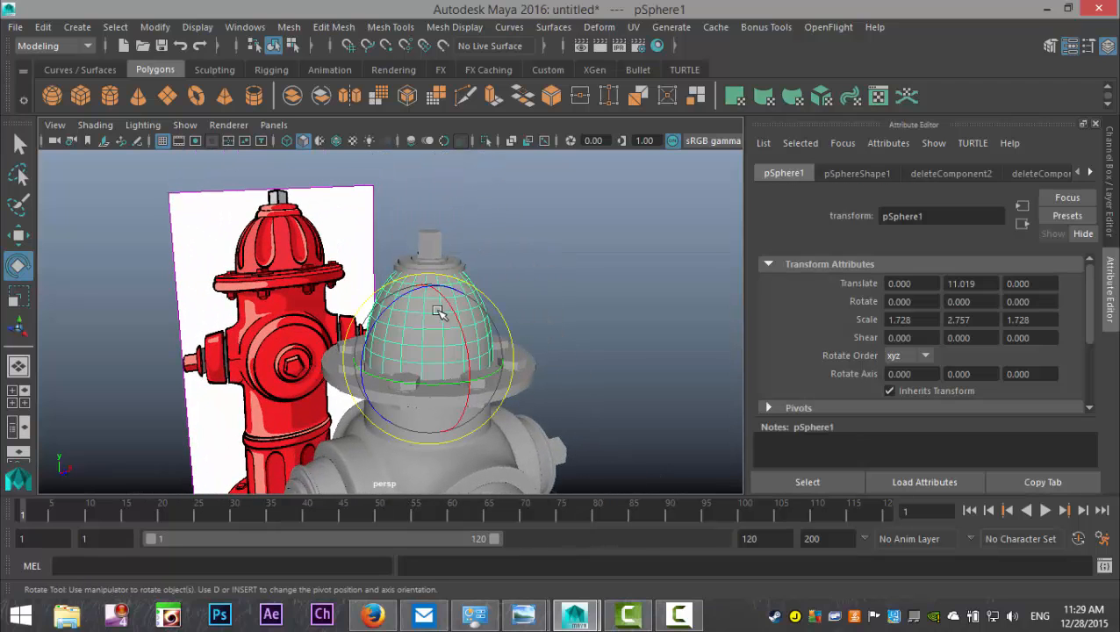
scroll(569, 318, "up", 2)
left_click(603, 264)
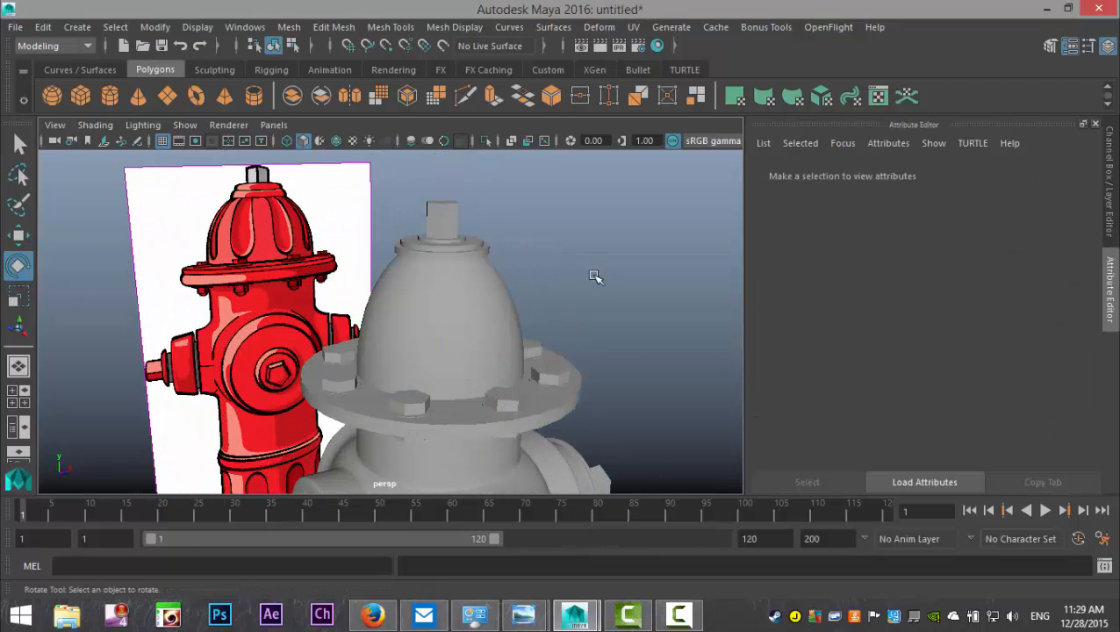
left_click(468, 344)
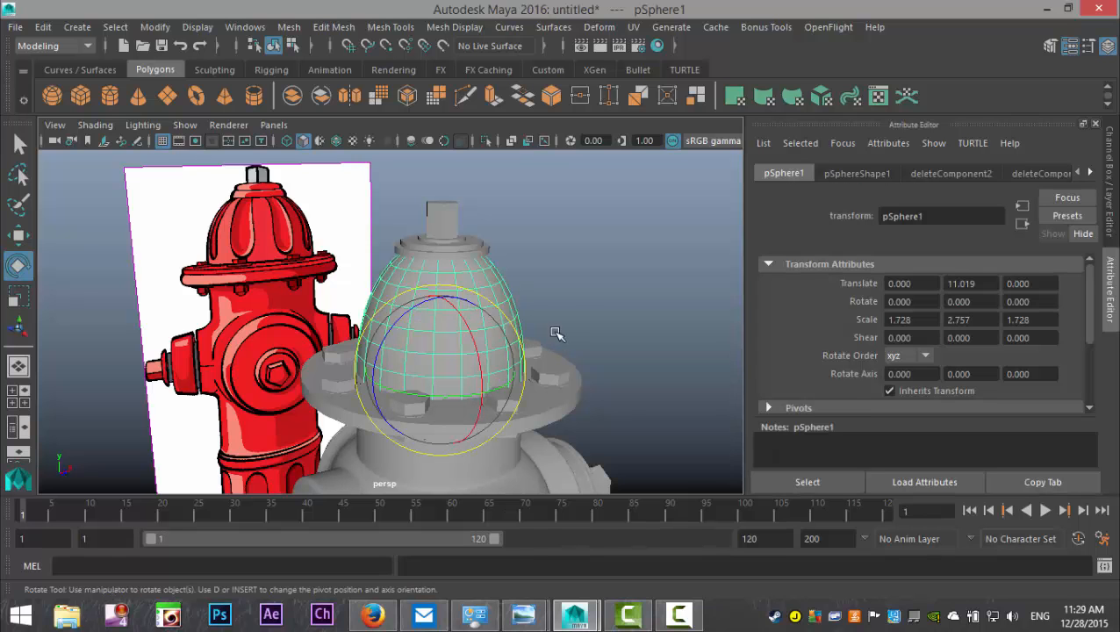
left_click_drag(572, 304, 508, 299, "alt")
right_click_drag(507, 299, 488, 184)
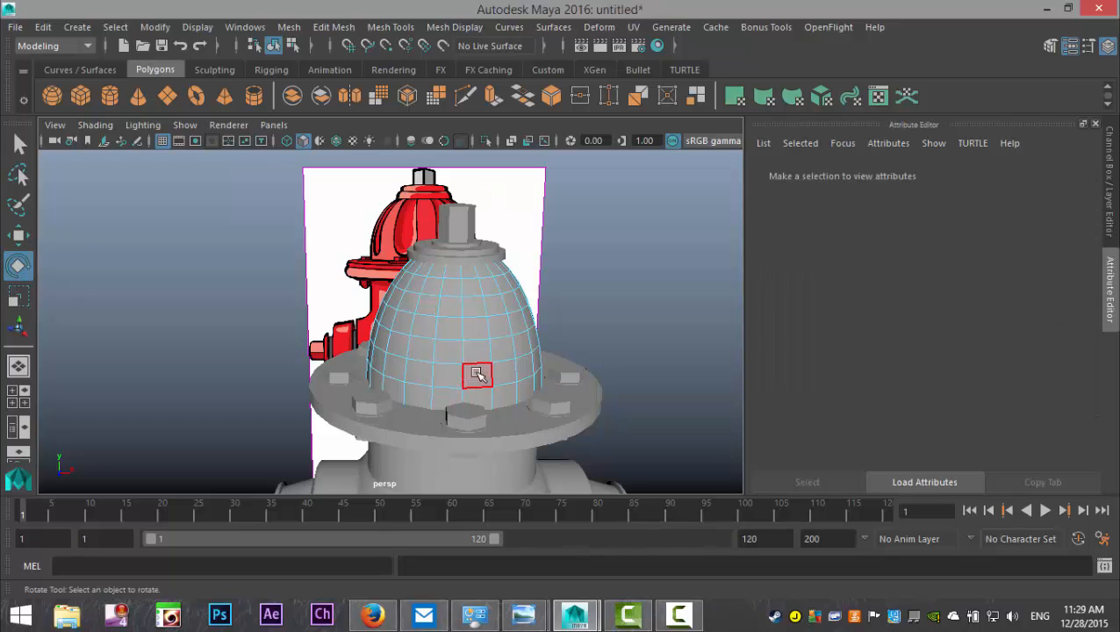
Step: Select one vertical strip of dome faces, leaving out its uppermost and lowest rows, and shrink the manipulator
left_click(450, 376)
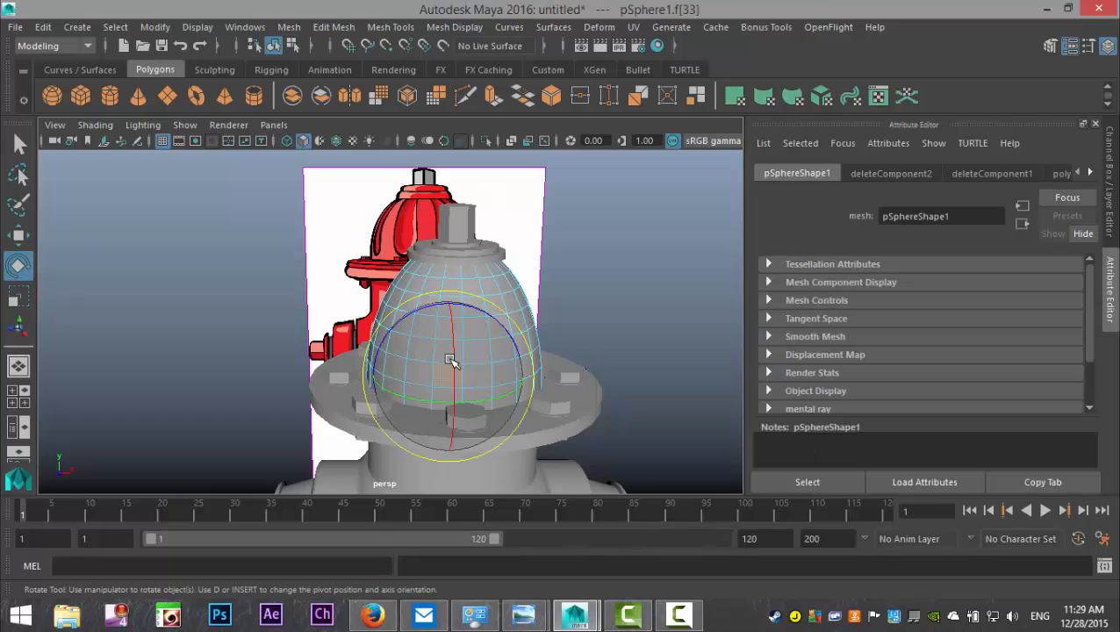
scroll(452, 357, "up", 2)
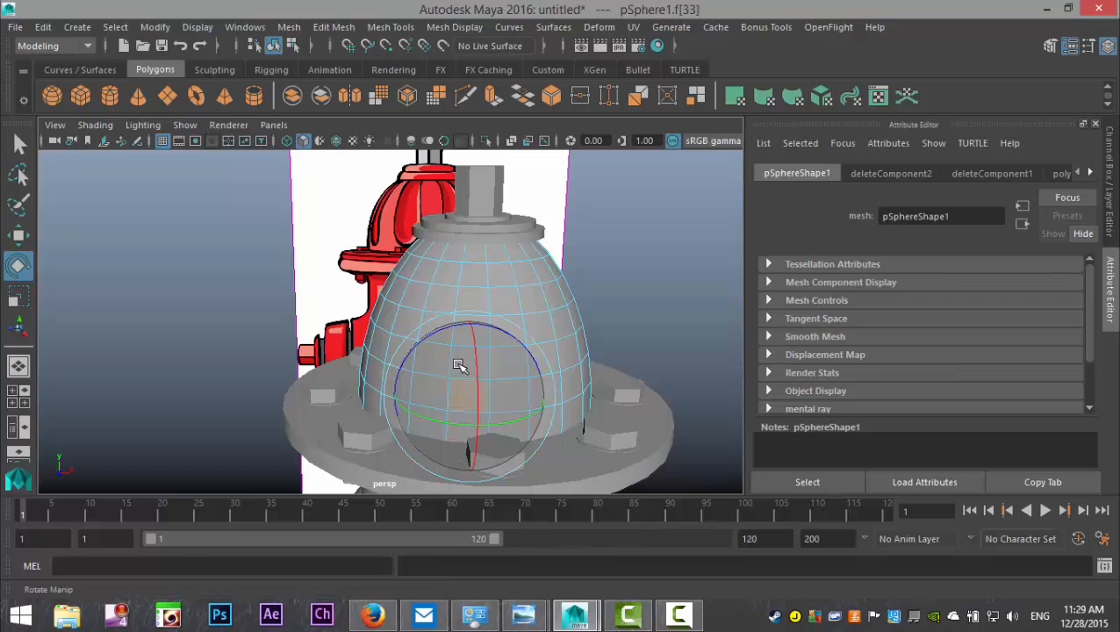
left_click(482, 279)
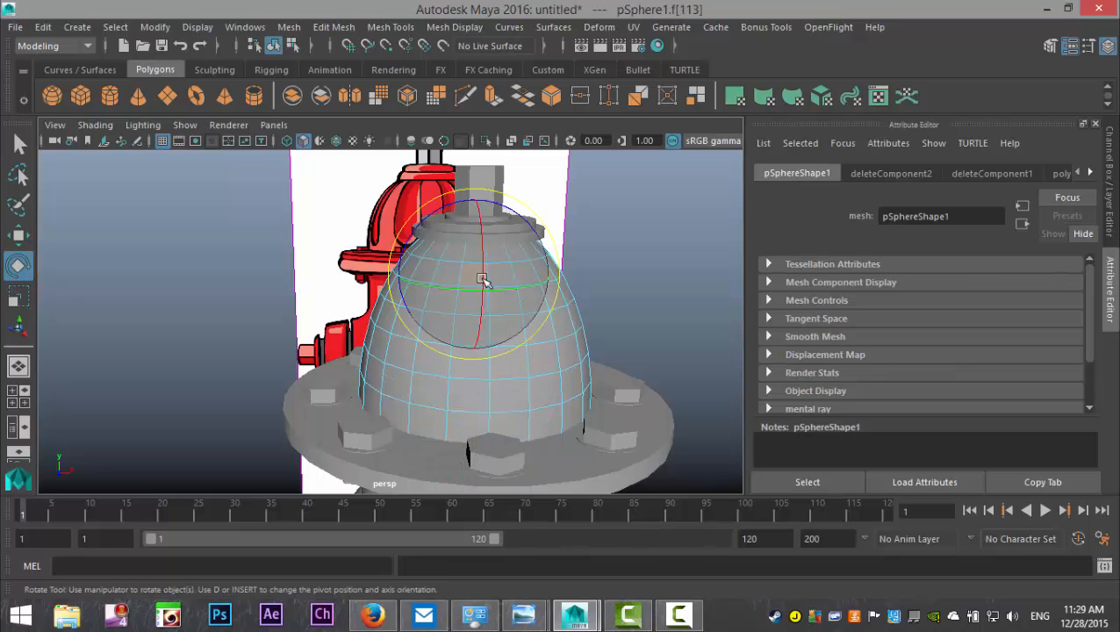
left_click(468, 399)
left_click_drag(500, 386, 457, 378, "alt")
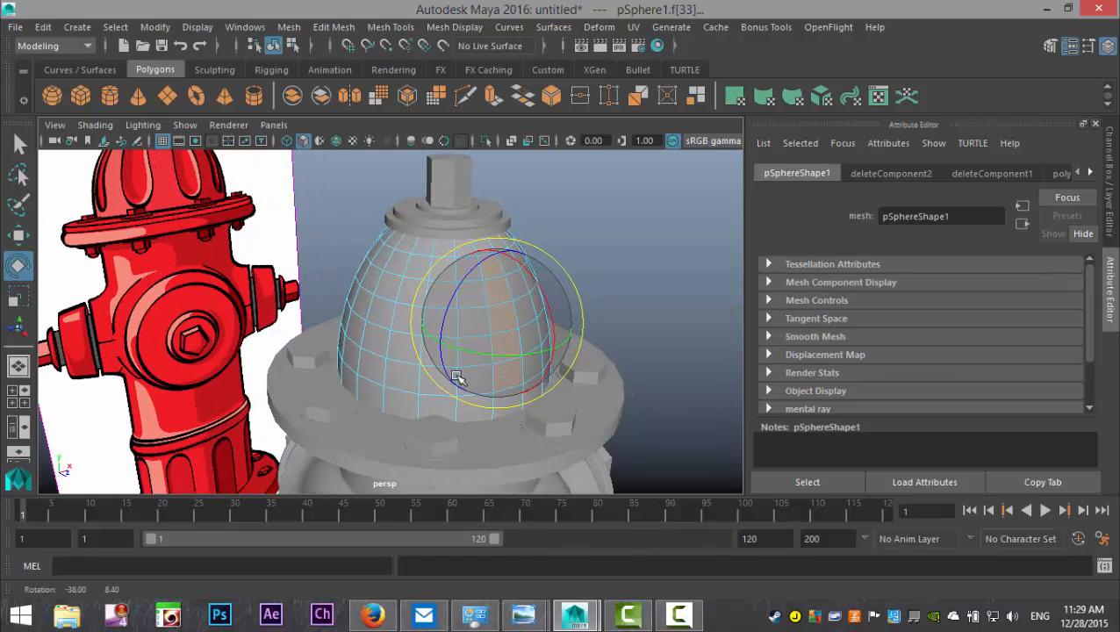
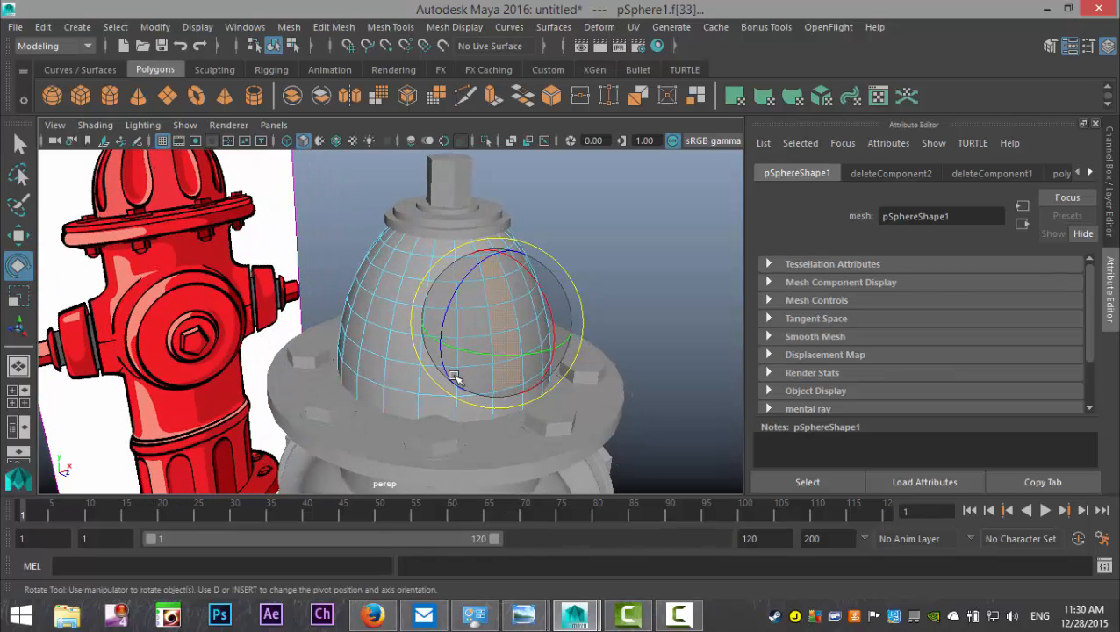
key("minus")
key("minus")
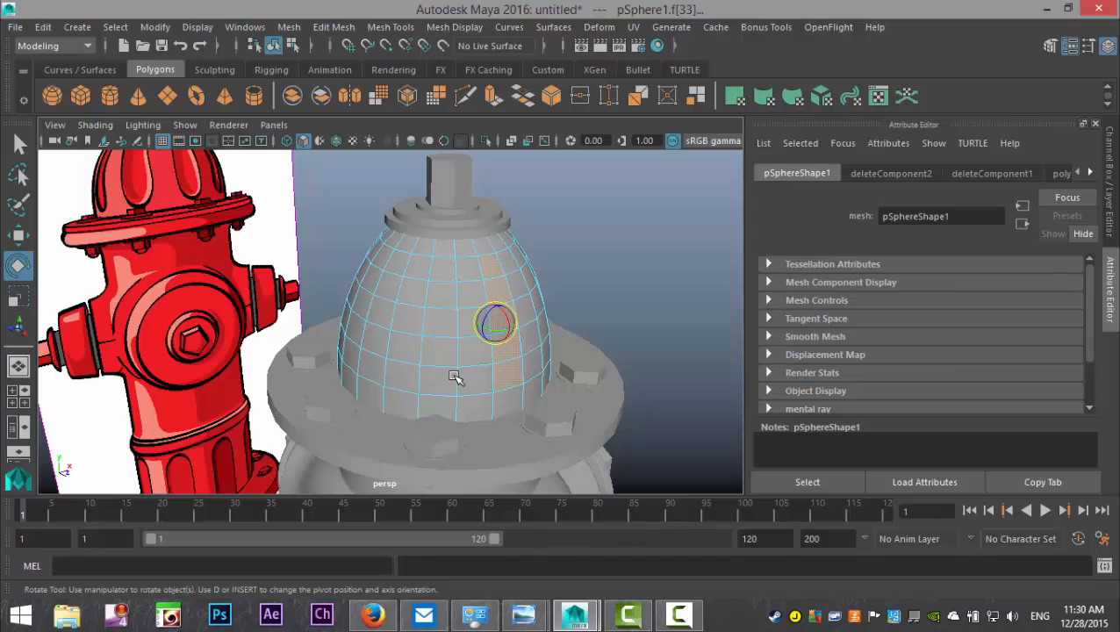
Step: Add the next two alternate vertical strips of dome faces to the selection, skipping one column between strips
left_click(443, 272, "shift")
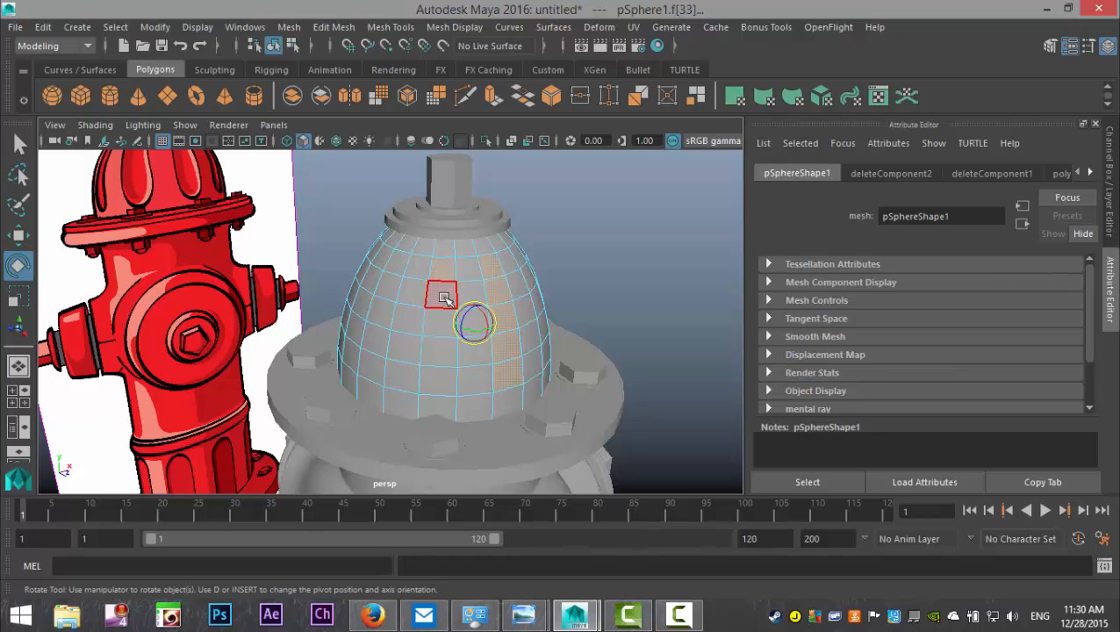
left_click(439, 318, "shift")
left_click(396, 268, "shift")
left_click(377, 303, "shift")
left_click(374, 338, "shift")
left_click(372, 367, "shift")
left_click_drag(353, 391, 470, 389, "alt")
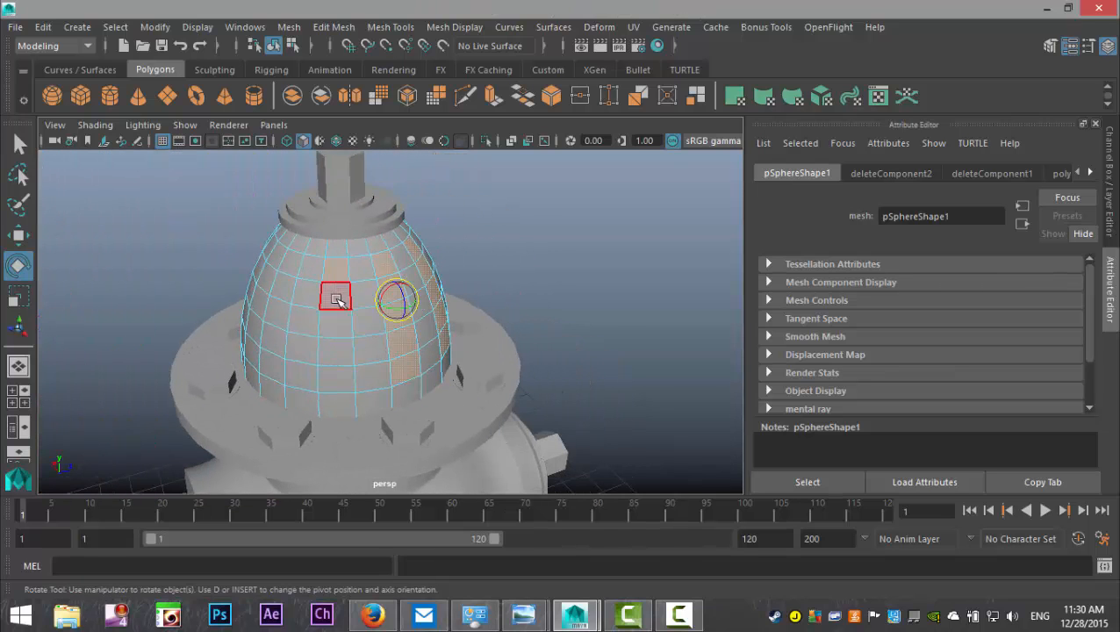
Step: Continue around the dome, adding two more alternate vertical face strips over the same rows to the selection
left_click_drag(264, 387, 353, 402, "alt")
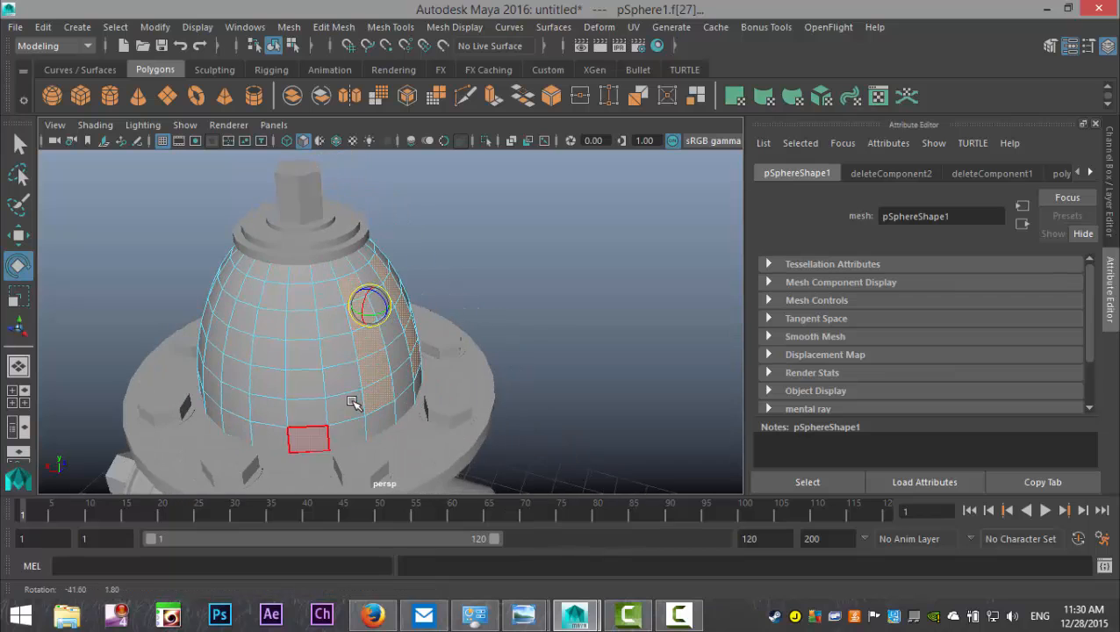
left_click(312, 414, "shift")
left_click(309, 386, "shift")
left_click(305, 353, "shift")
left_click(302, 327, "shift")
left_click(299, 306, "shift")
left_click(249, 297, "shift")
left_click(236, 400, "shift")
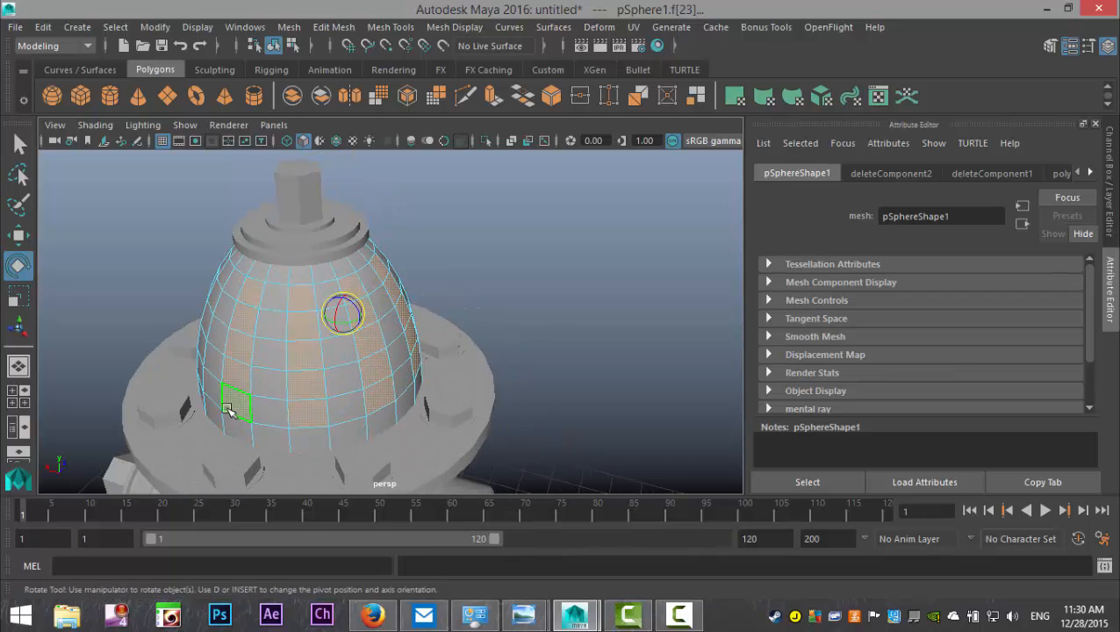
Step: Add the remaining alternate vertical face strips on the far side to complete the selection around the dome
scroll(165, 443, "up", 5)
middle_click_drag(268, 430, 405, 328, "alt")
double_click(373, 370, "shift")
left_click_drag(313, 362, 376, 387, "alt")
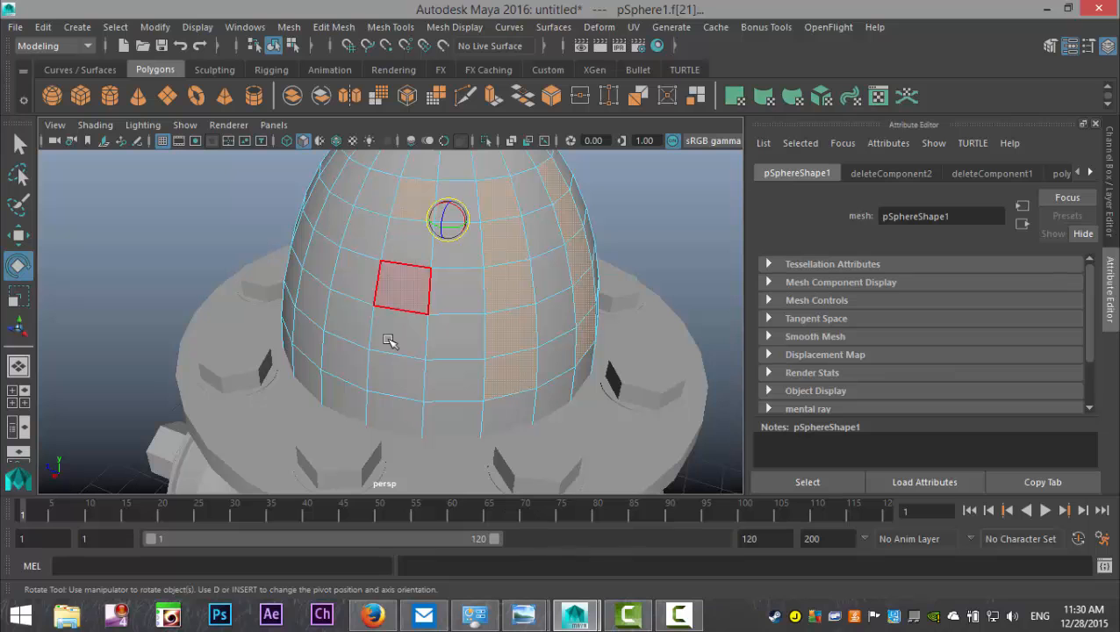
left_click_drag(280, 384, 373, 398, "alt")
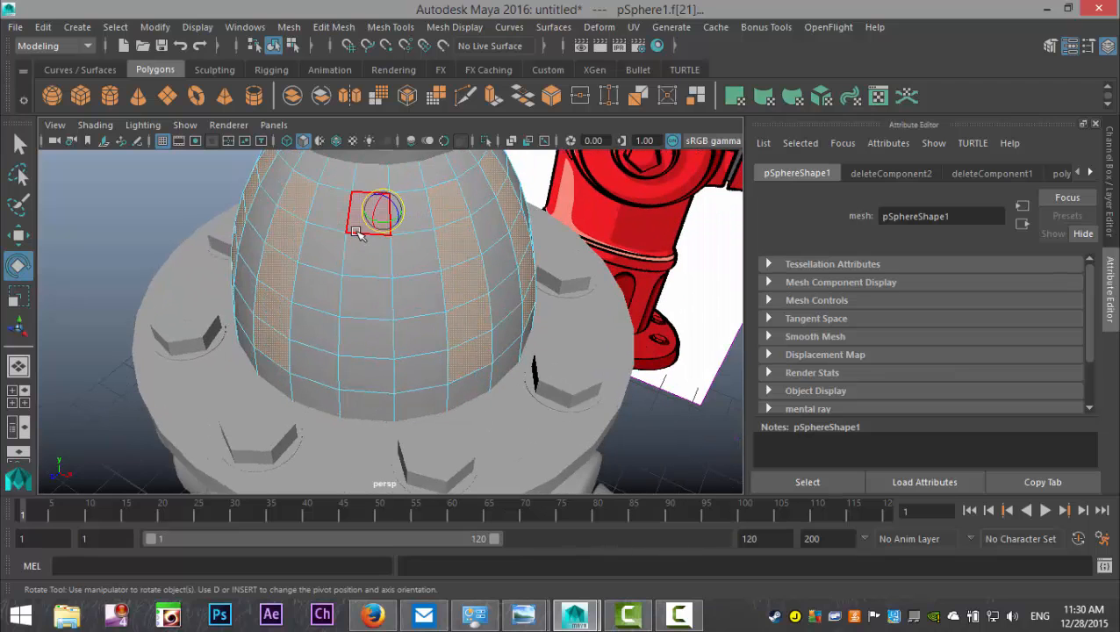
left_click(369, 377, "shift")
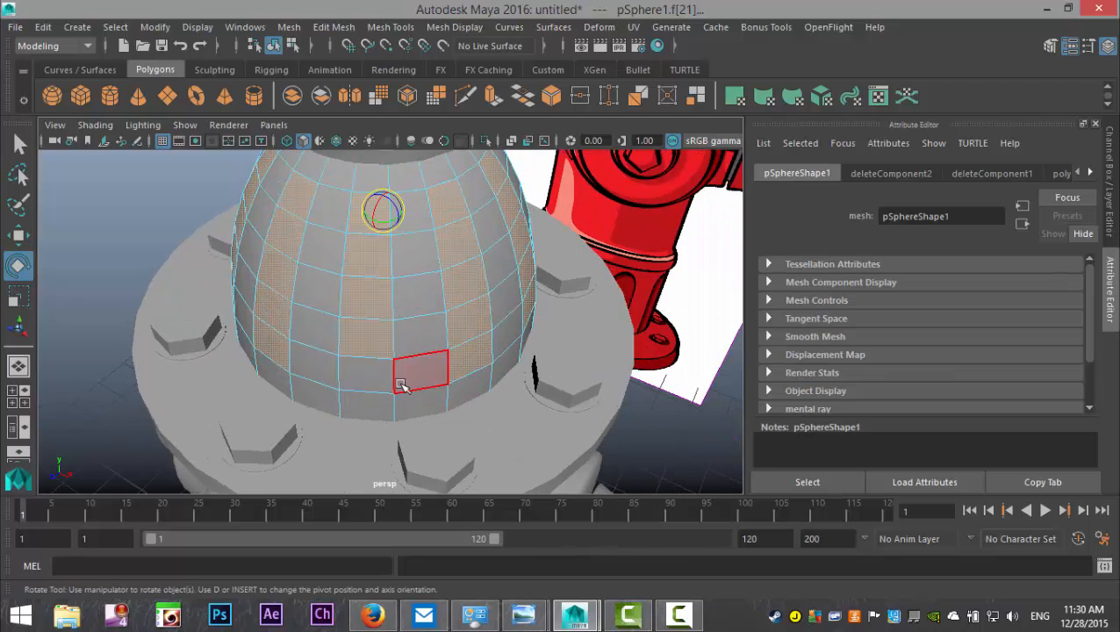
left_click_drag(597, 351, 465, 404, "alt")
Step: Extrude the selected strips inward with a Thickness of -0.2, and return the dome to object selection
left_click(338, 27)
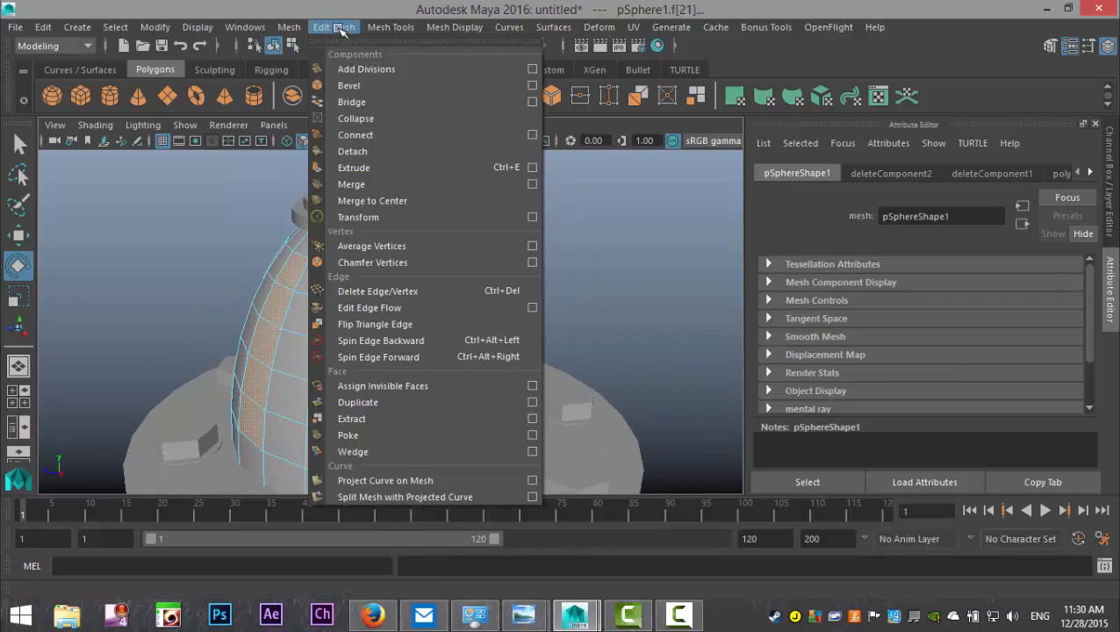
left_click(382, 168)
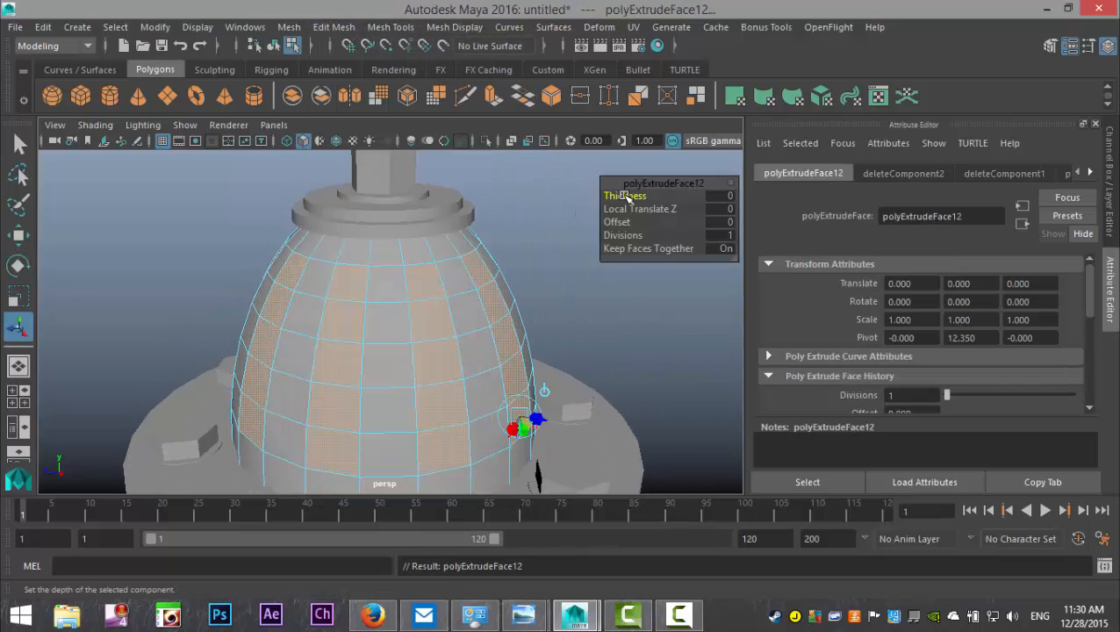
left_click_drag(625, 197, 625, 199)
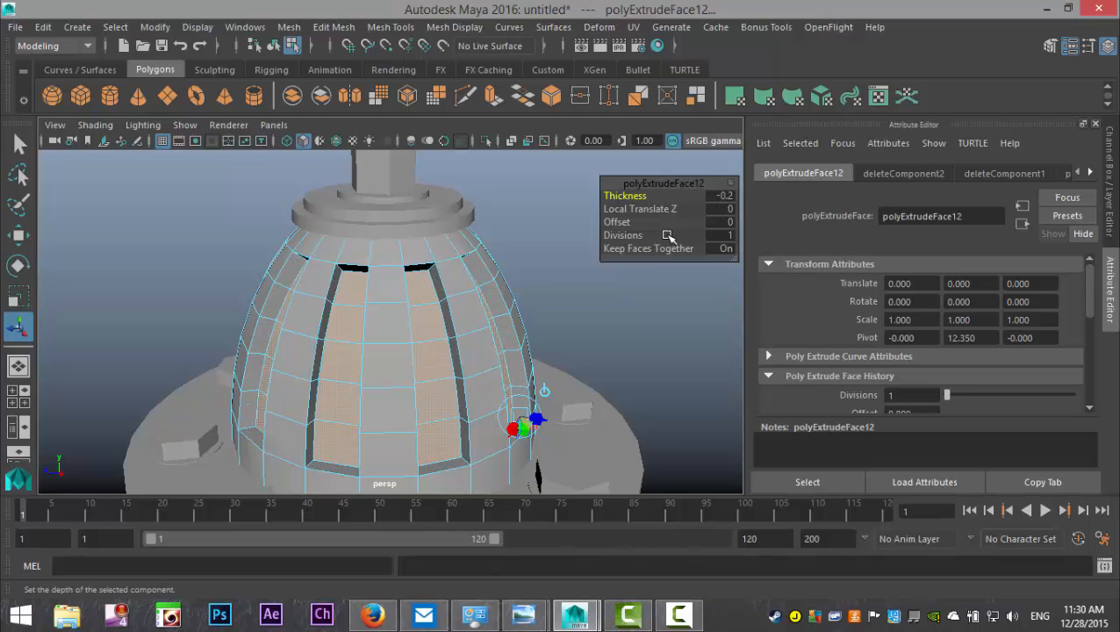
scroll(589, 279, "down", 3)
left_click_drag(531, 326, 442, 339, "alt")
left_click(513, 215)
right_click_drag(430, 301, 493, 138)
left_click(451, 326)
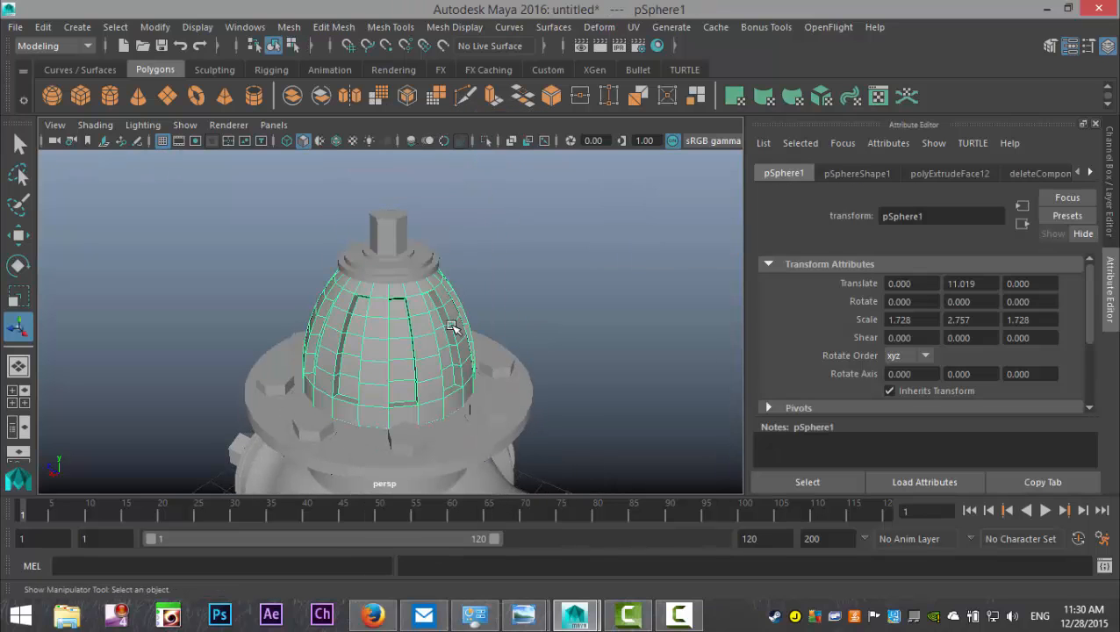
Step: Check the grooved dome in smooth preview, and restore its unsmoothed display
key("3")
left_click(559, 252)
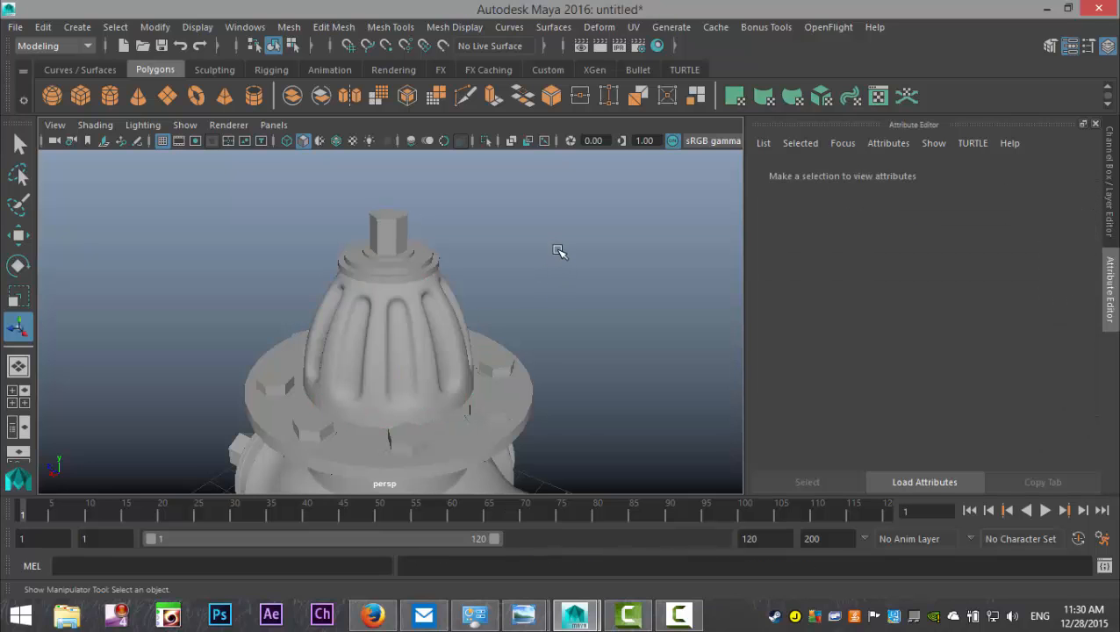
scroll(553, 303, "up", 2)
left_click_drag(569, 298, 420, 317, "alt")
left_click(410, 323)
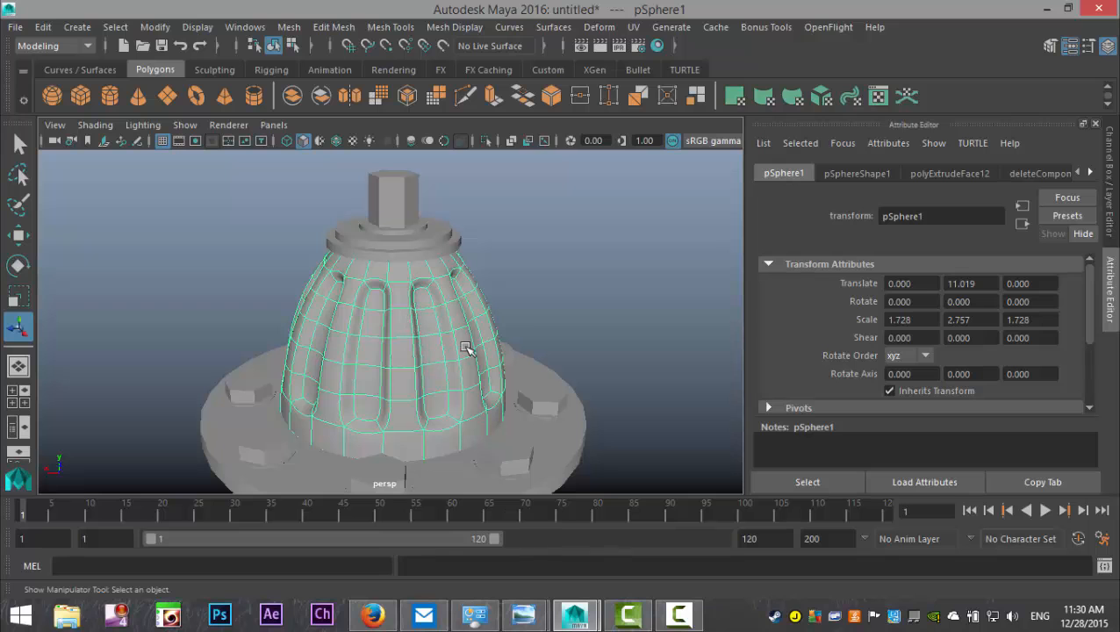
key("1")
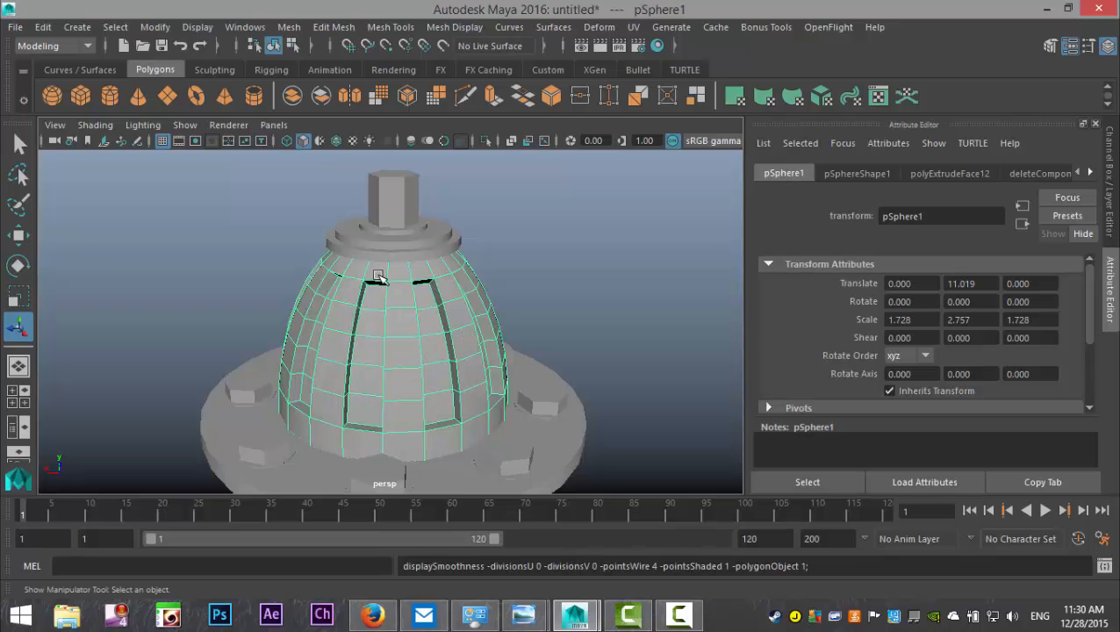
Step: Apply the Smooth operation to the dome mesh and deselect it
left_click(289, 27)
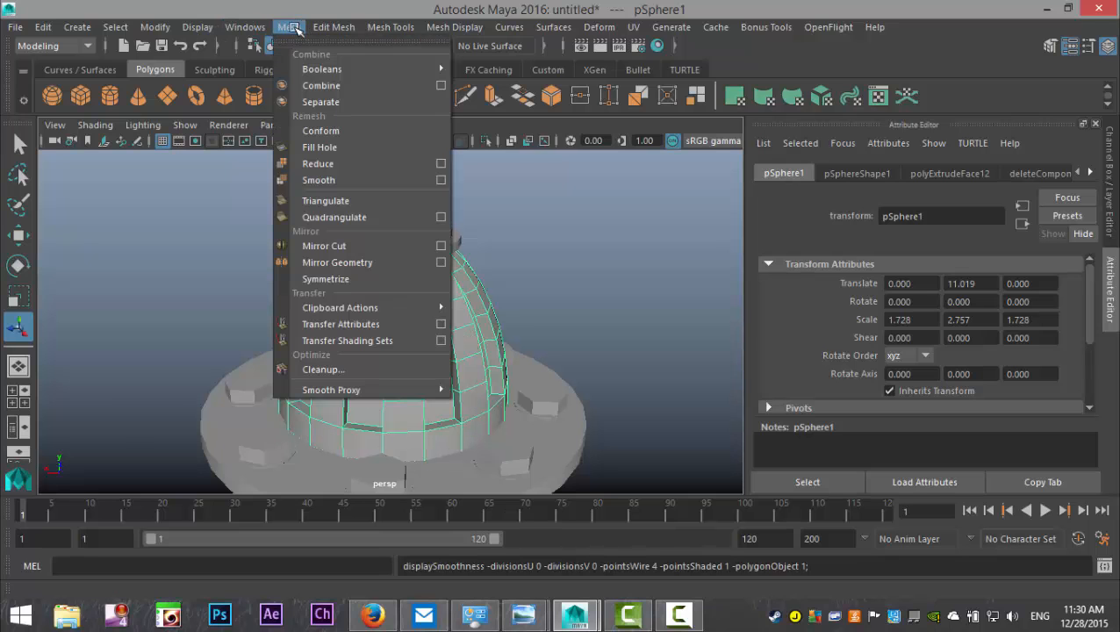
left_click(334, 179)
left_click(554, 295)
scroll(602, 299, "down", 6)
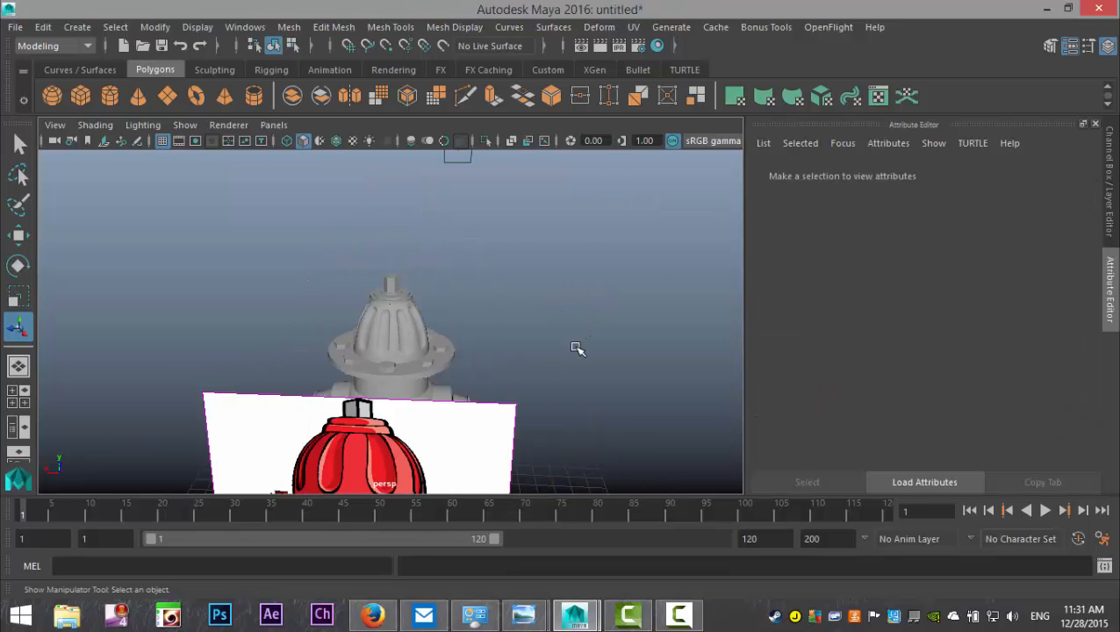
Step: Turn off smooth preview on the hydrant body and insert an edge loop just below the existing loop on its upper column
left_click_drag(577, 348, 383, 374, "alt")
middle_click_drag(381, 399, 383, 332, "alt")
scroll(514, 393, "up", 3)
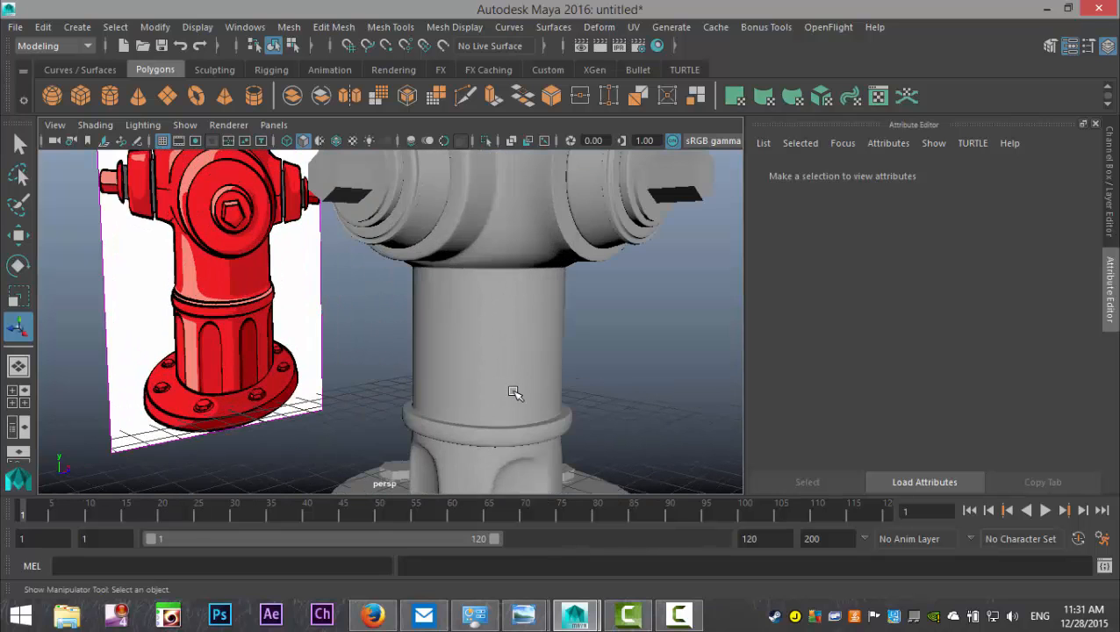
scroll(514, 398, "down", 2)
left_click(502, 322)
mouse_move(554, 346)
left_mouse_down("alt")
mouse_move(538, 353)
mouse_move(549, 362)
left_mouse_up("alt")
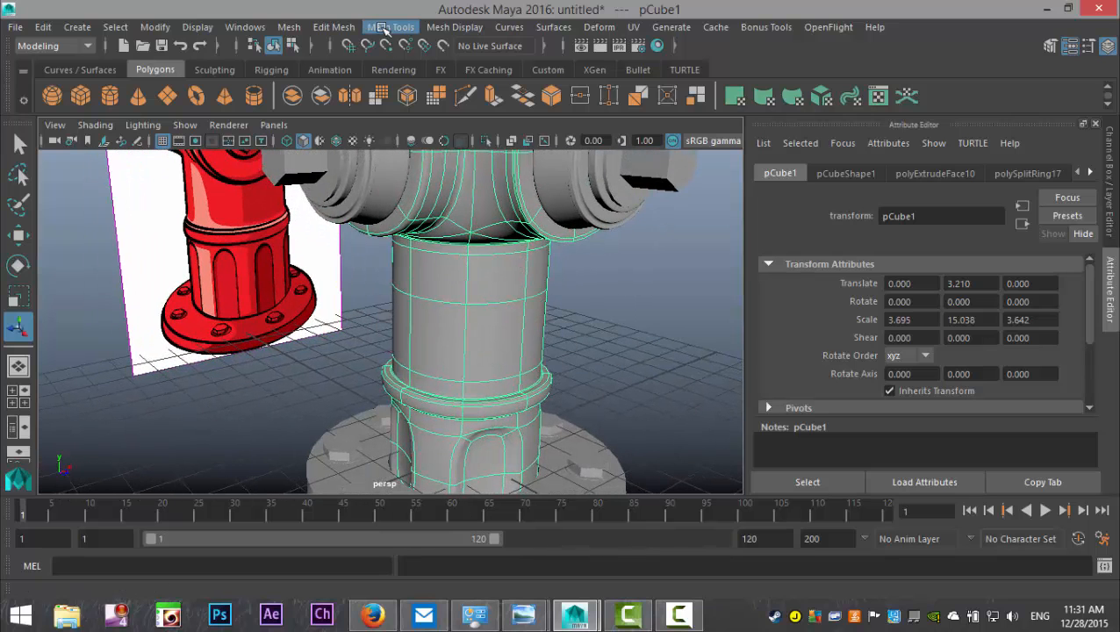
left_click(391, 27)
left_click(463, 149)
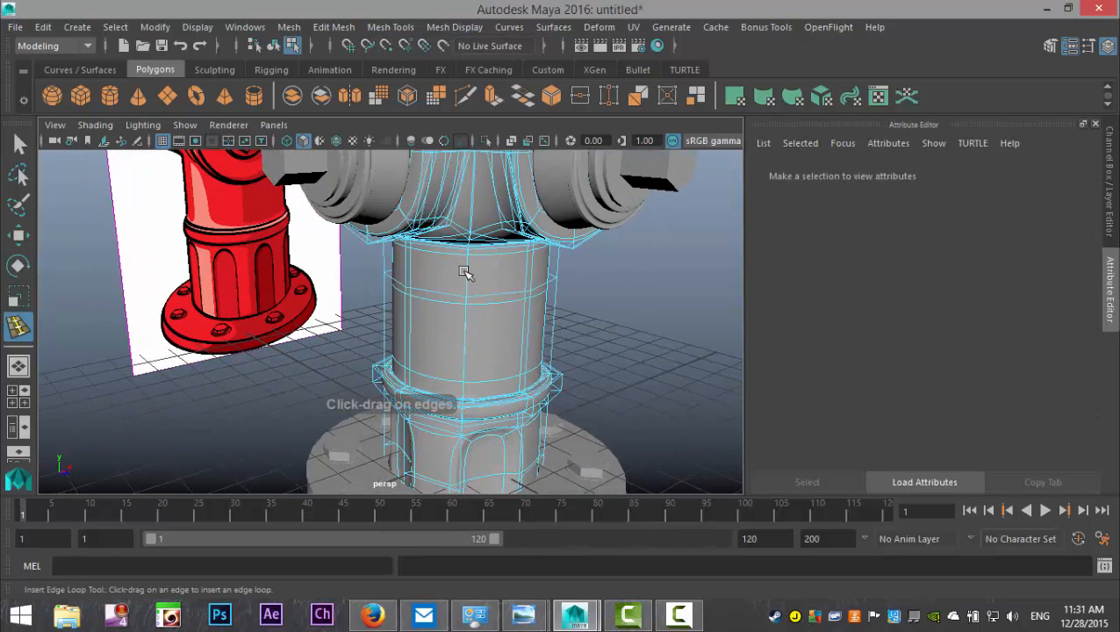
key("1")
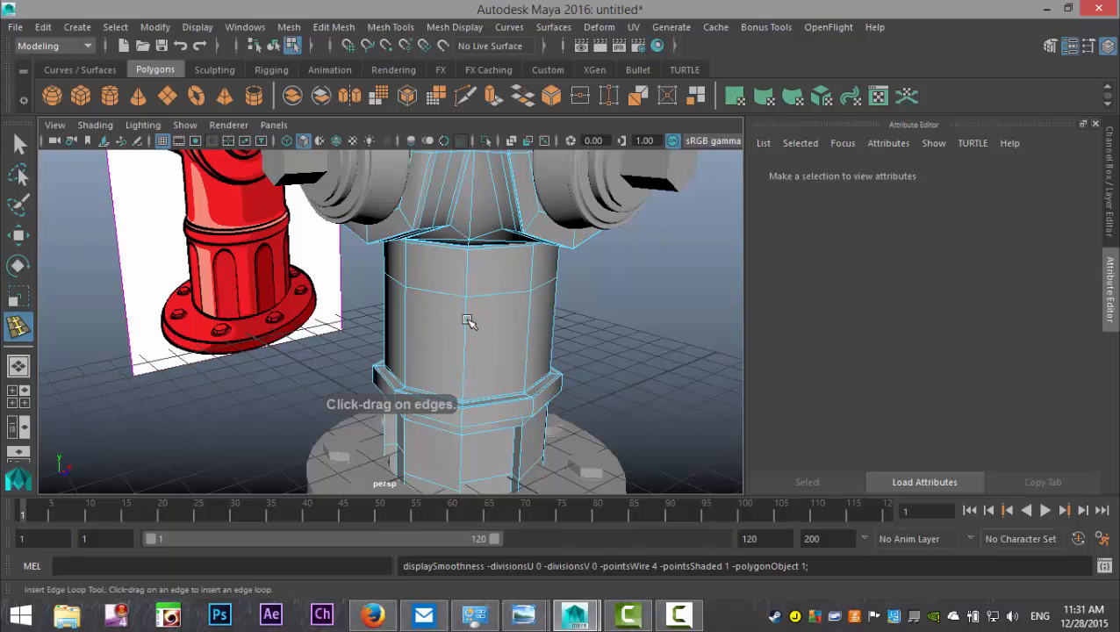
left_click_drag(465, 309, 466, 310)
Step: Select the narrow ring of faces between the column's two close edge loops and extrude it with a Thickness of 0.2
key("q")
right_click_drag(483, 305, 483, 188)
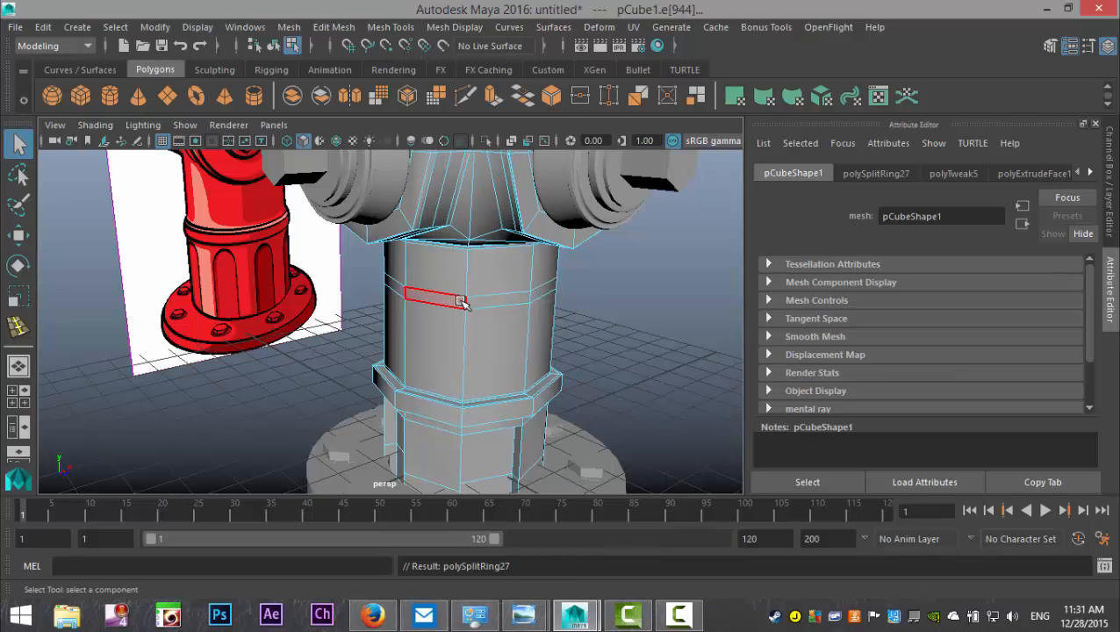
left_click(465, 303)
double_click(499, 301, "shift")
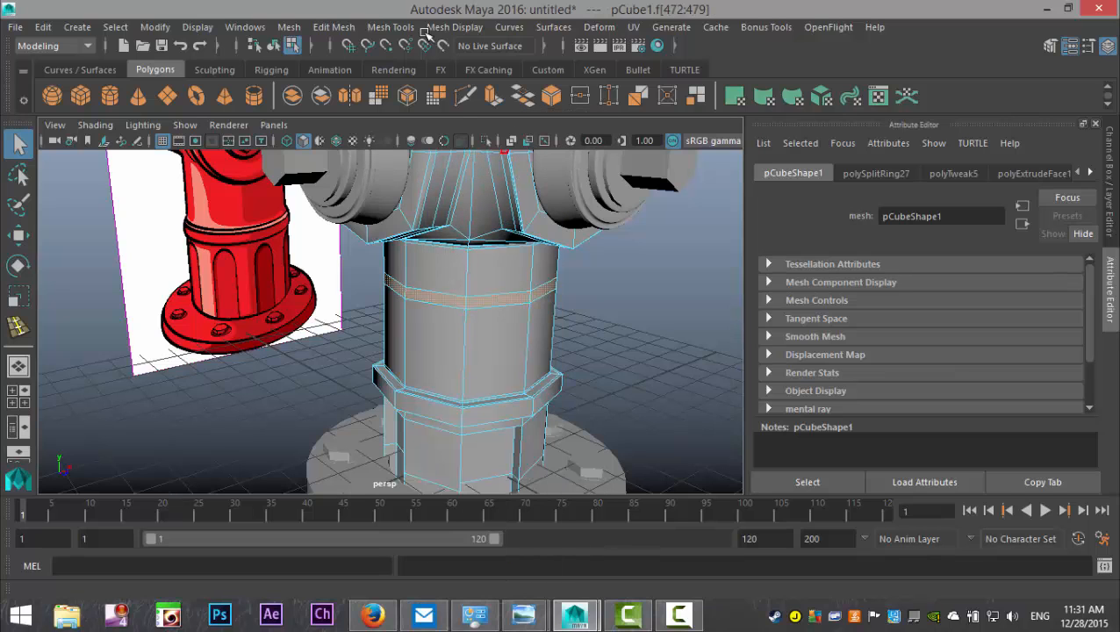
left_click(338, 27)
left_click(354, 167)
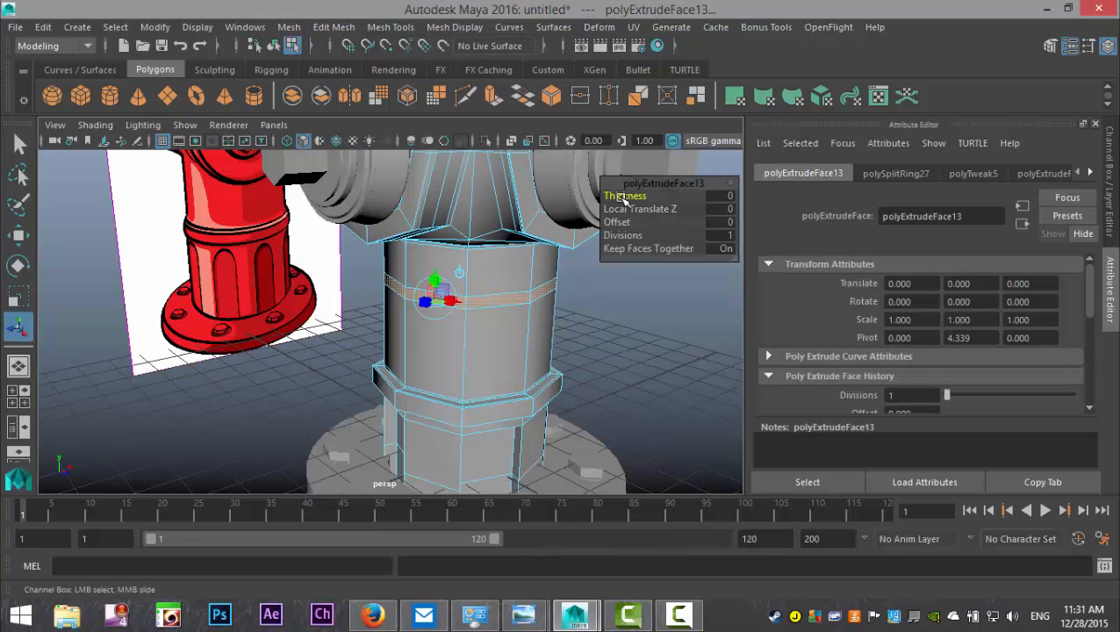
left_click_drag(623, 198, 625, 201)
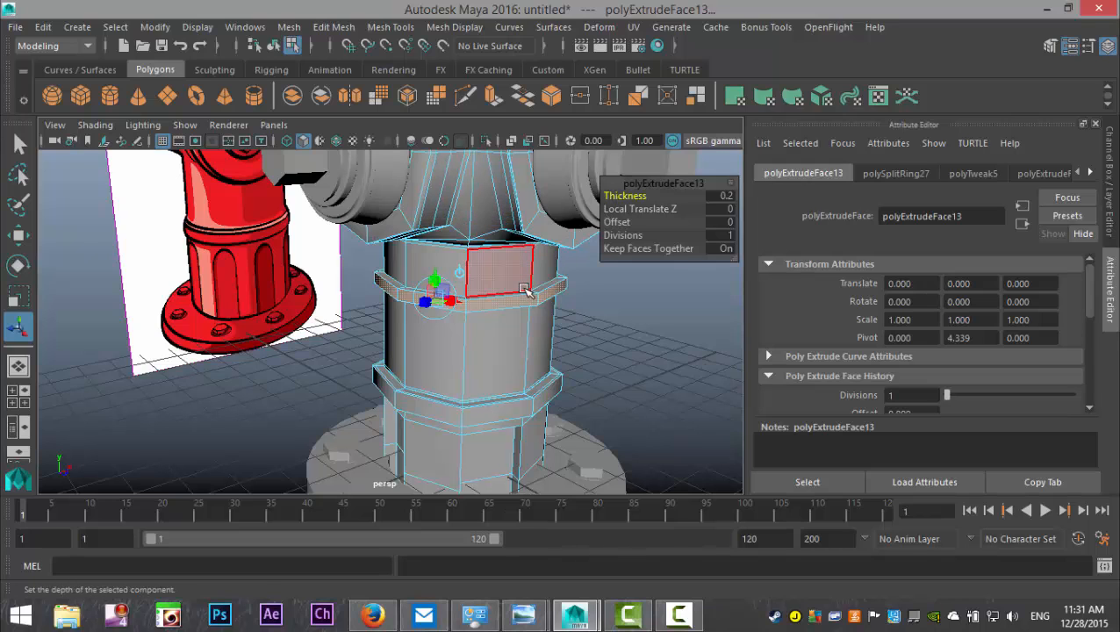
Step: Extrude the raised ring's outer faces again with an Offset of 0.2
key("ctrl+e")
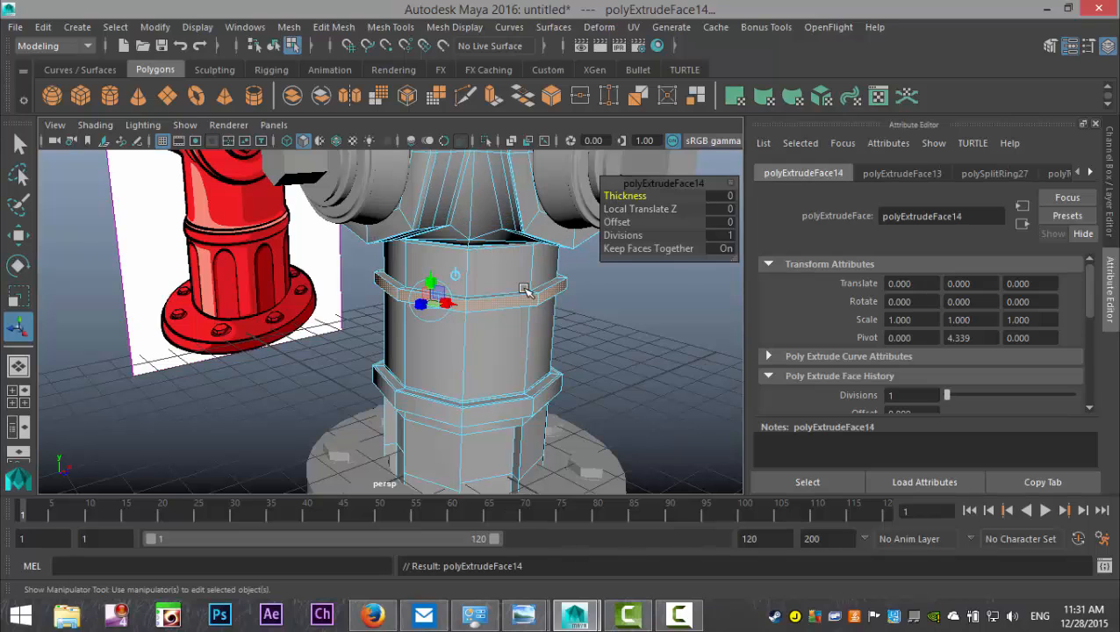
left_click(618, 222)
middle_click_drag(620, 226, 622, 226)
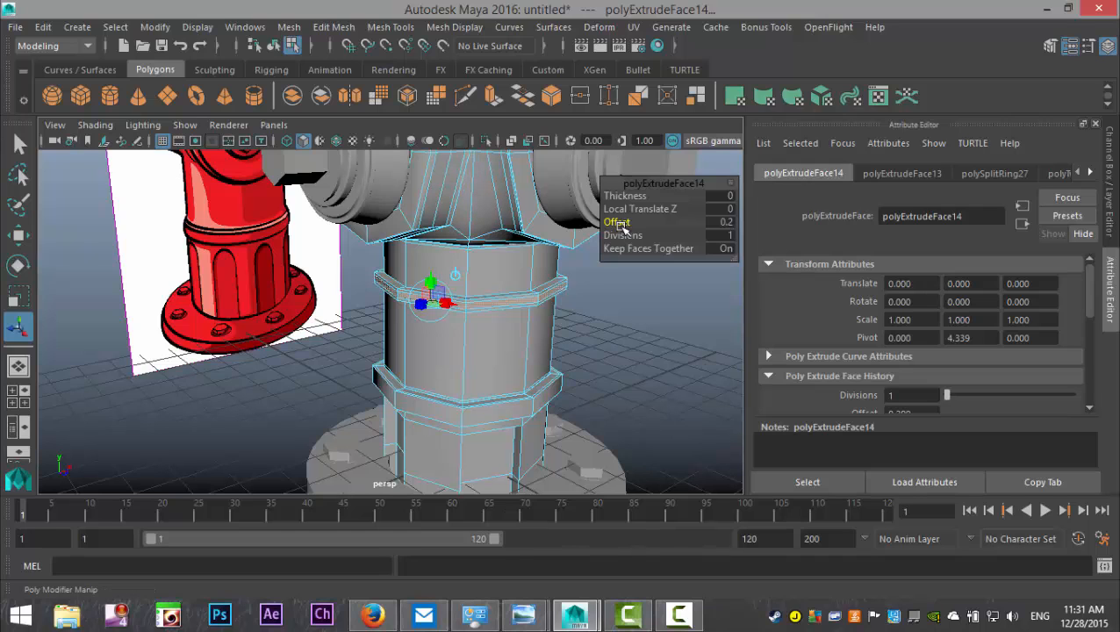
Step: Extrude the ring's faces once more, scale them slightly outward, and deselect
key("ctrl+e")
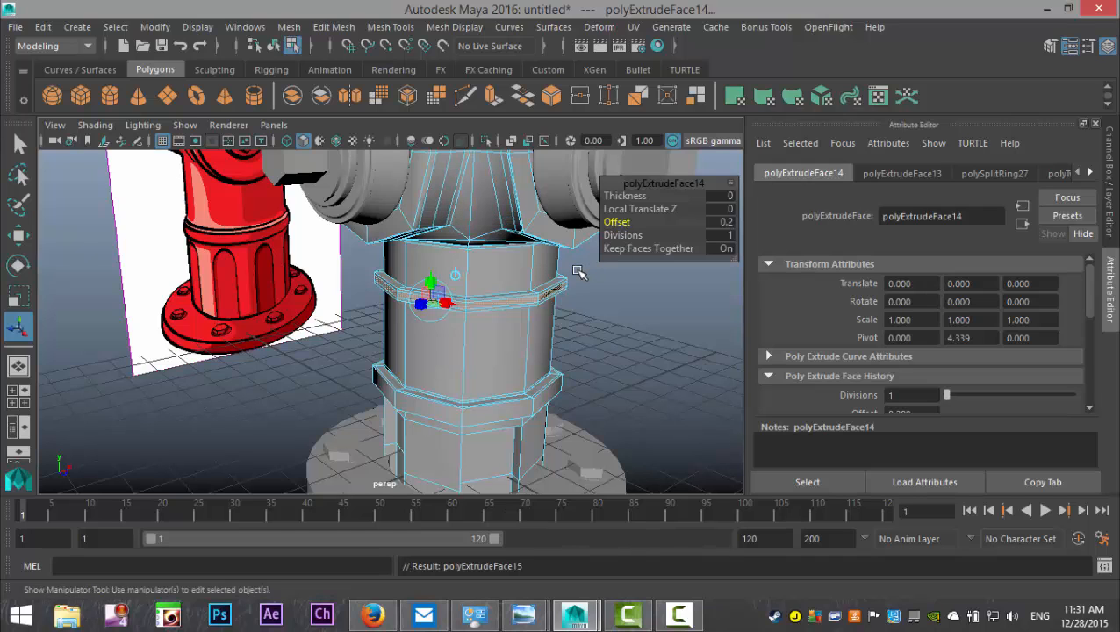
key("r")
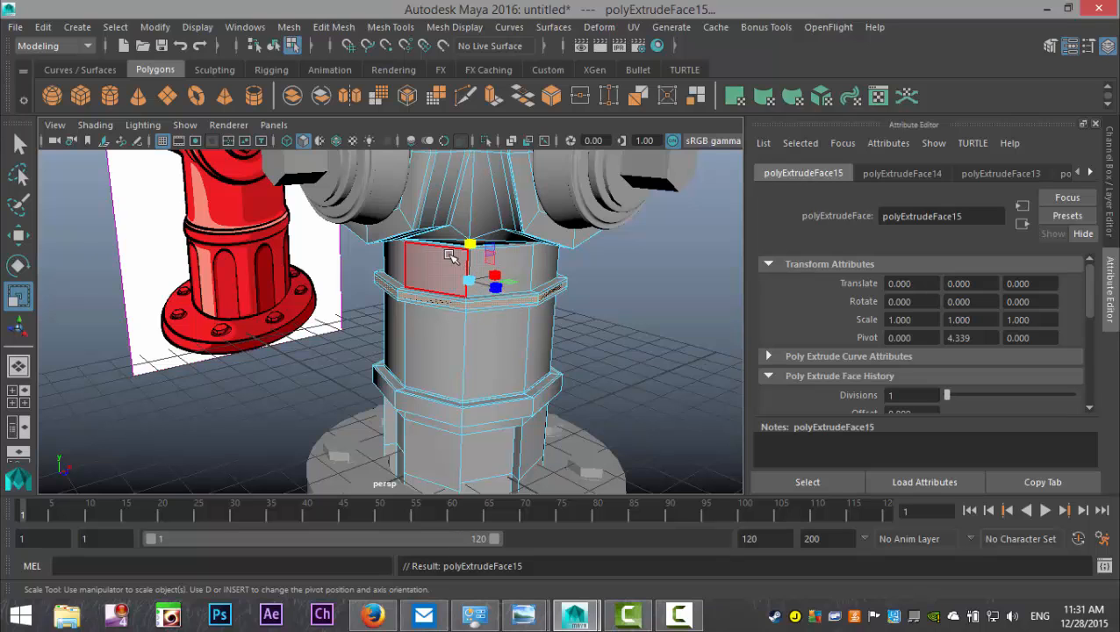
left_click_drag(470, 280, 476, 283)
left_click(618, 297)
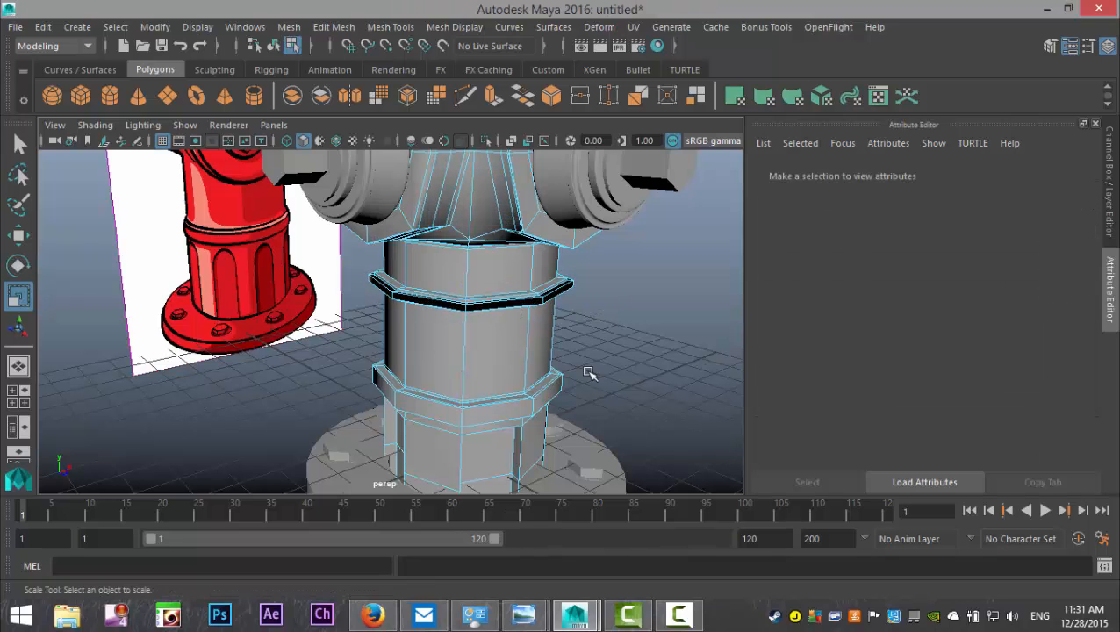
Step: Undo the outward scaling and the latest extrusions on the column's upper raised ring, and clear the selection
scroll(589, 374, "up", 4)
middle_click_drag(556, 374, 431, 409, "alt")
left_click_drag(431, 408, 483, 415, "alt")
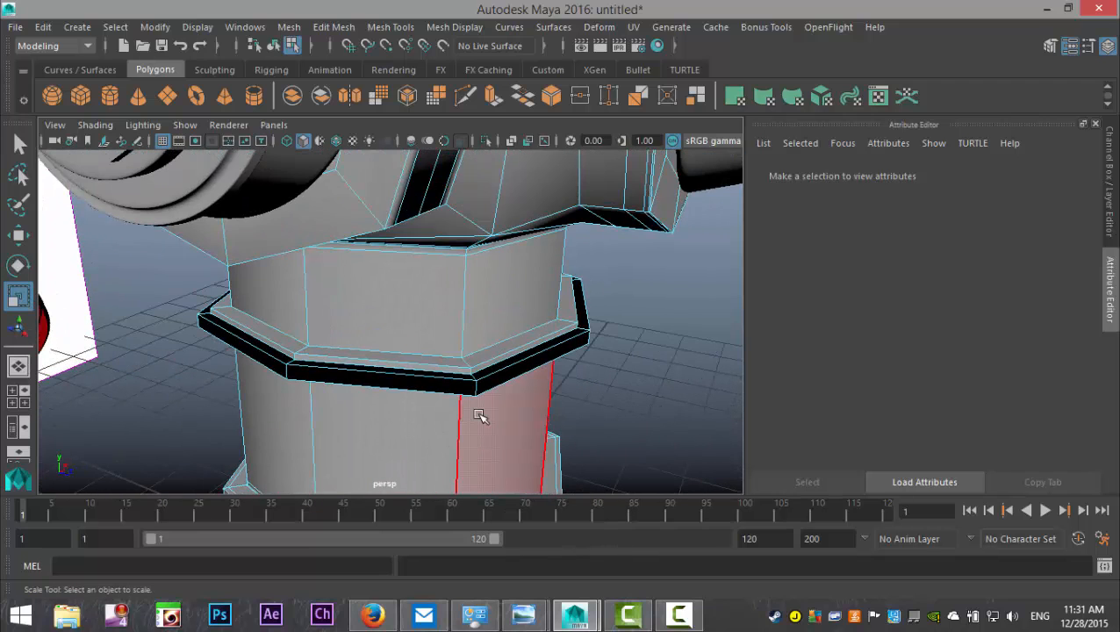
key("ctrl+z")
key("ctrl+z")
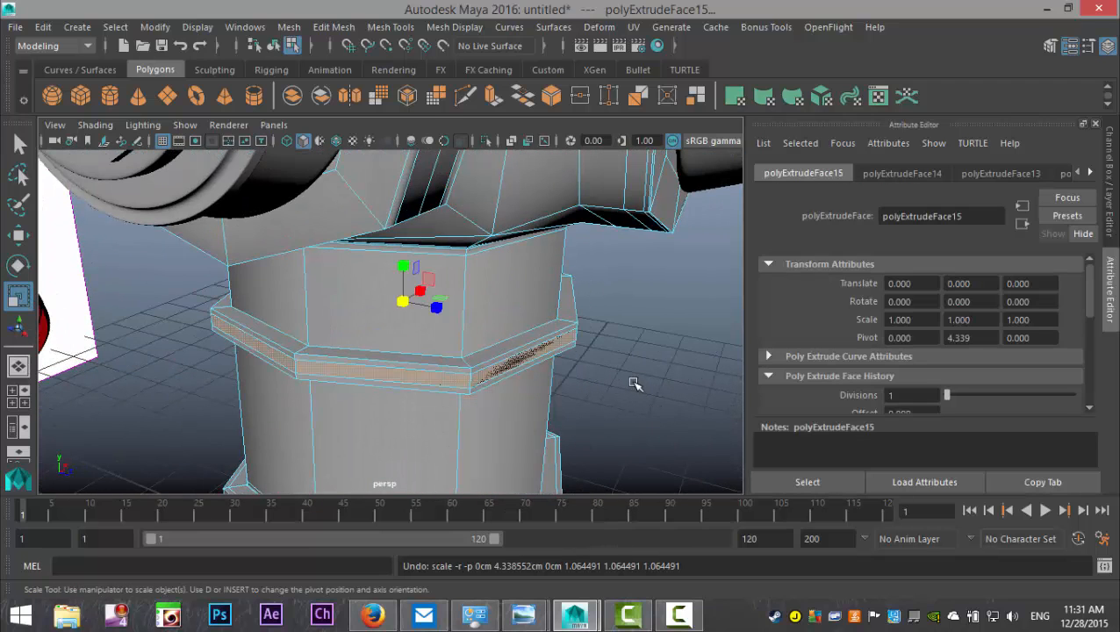
key("ctrl+z")
key("ctrl+z")
key("ctrl+z")
key("ctrl+z")
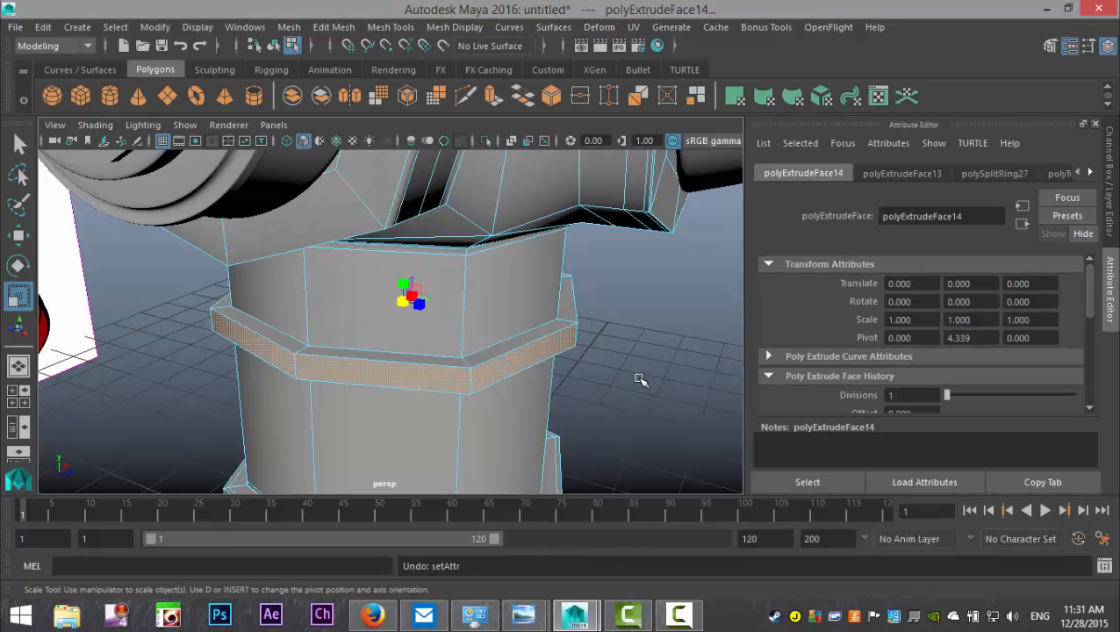
left_click(641, 379)
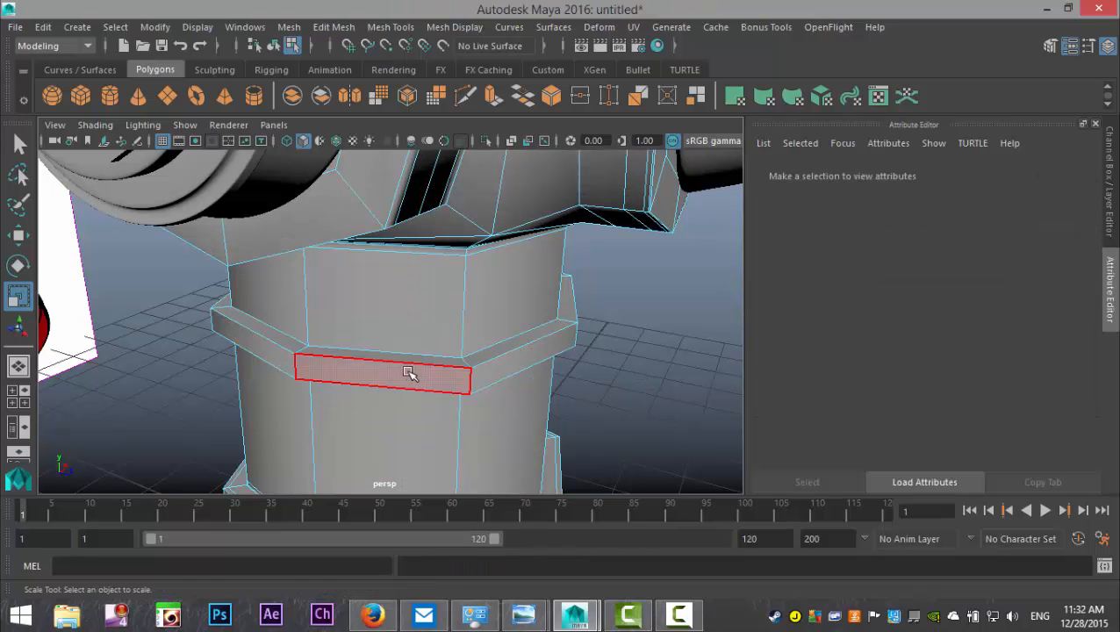
Step: Select the upper ring's outer faces all around, extrude them in place, and scale the extruded faces narrower vertically
left_click(409, 373)
double_click(263, 342, "shift")
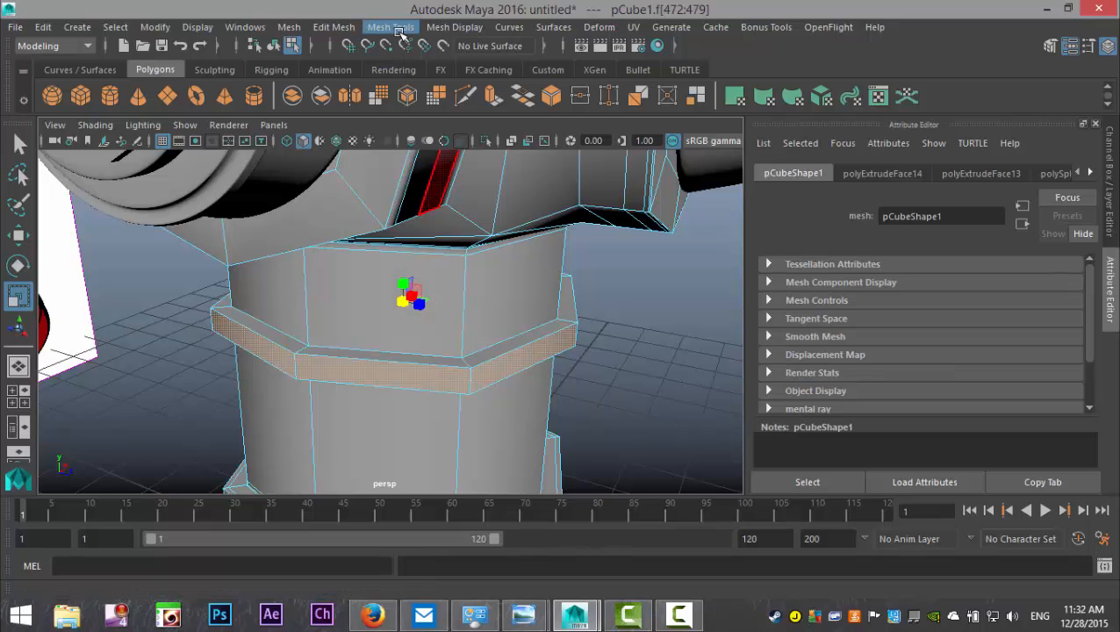
left_click(362, 29)
left_click(369, 168)
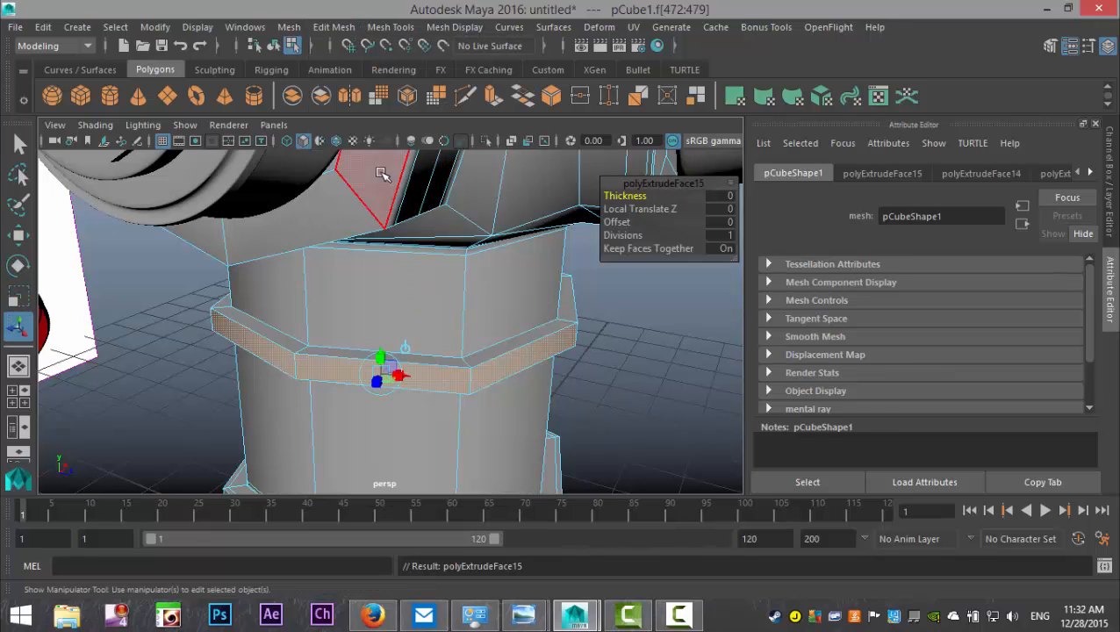
key("r")
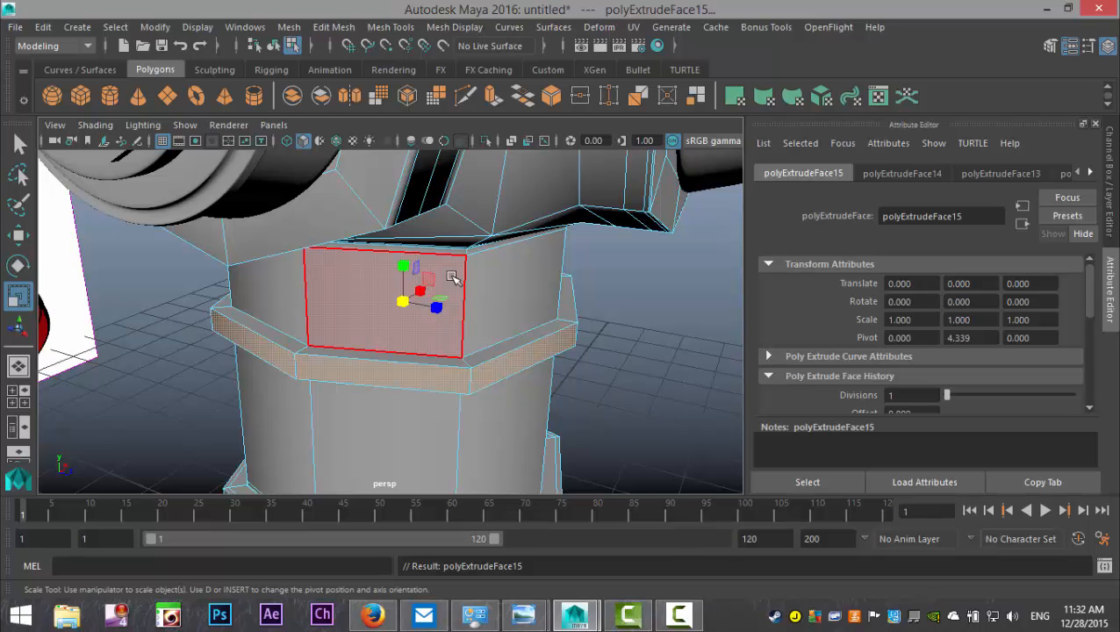
left_click_drag(402, 265, 407, 287)
left_click(429, 301)
Step: Extrude the ring's narrowed faces again, scale them uniformly slightly outward to form a protruding lip, and deselect
key("ctrl+e")
key("r")
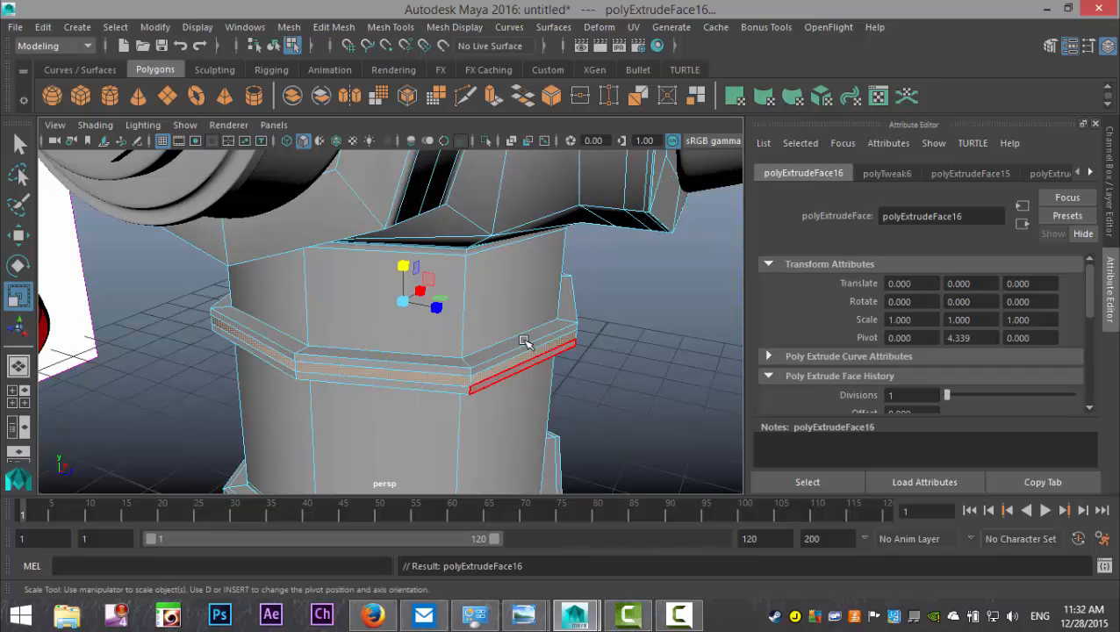
left_click_drag(400, 296, 402, 301)
key("ctrl+z")
key("ctrl+z")
key("ctrl+z")
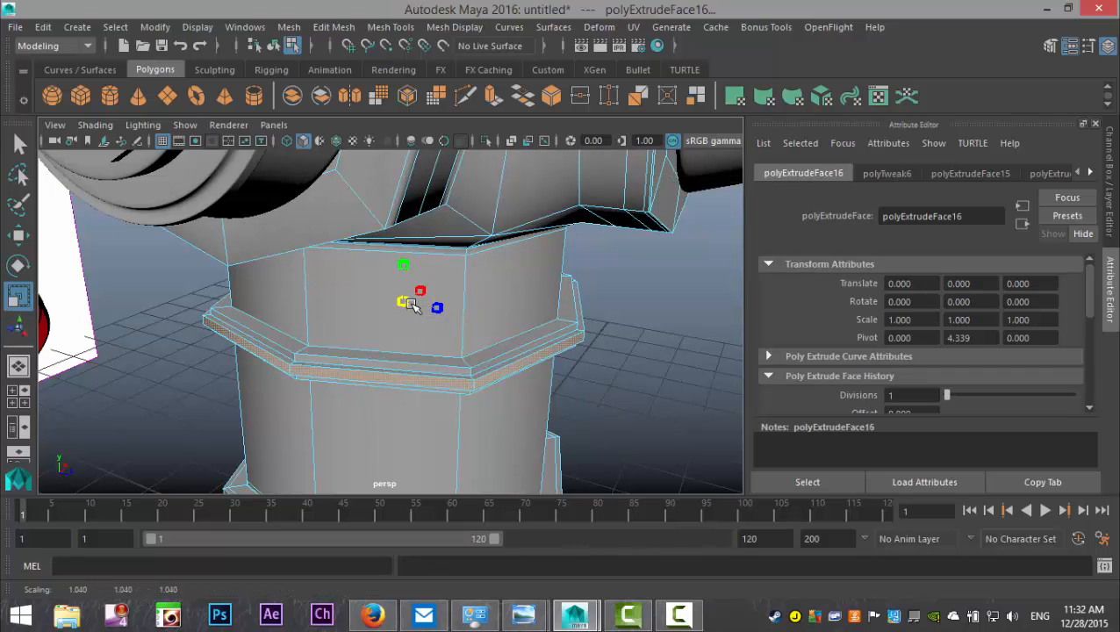
scroll(640, 416, "down", 2)
left_click(630, 416)
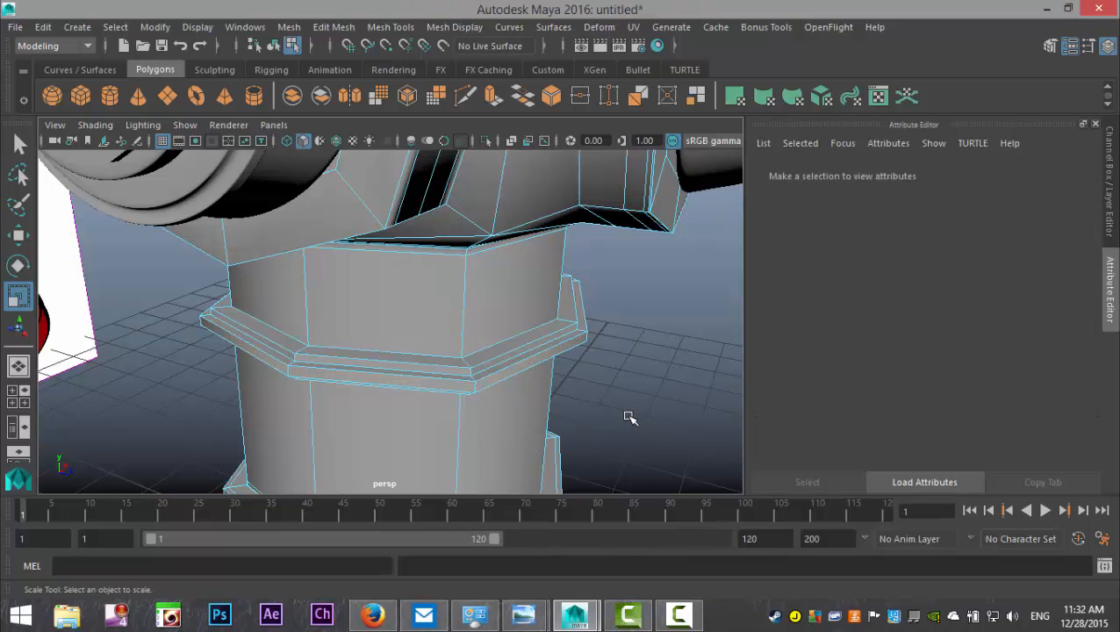
Step: Return the hydrant body from face selection to object mode and preview it smoothed to check the new ring
scroll(623, 421, "down", 3)
left_click_drag(619, 424, 593, 400, "alt")
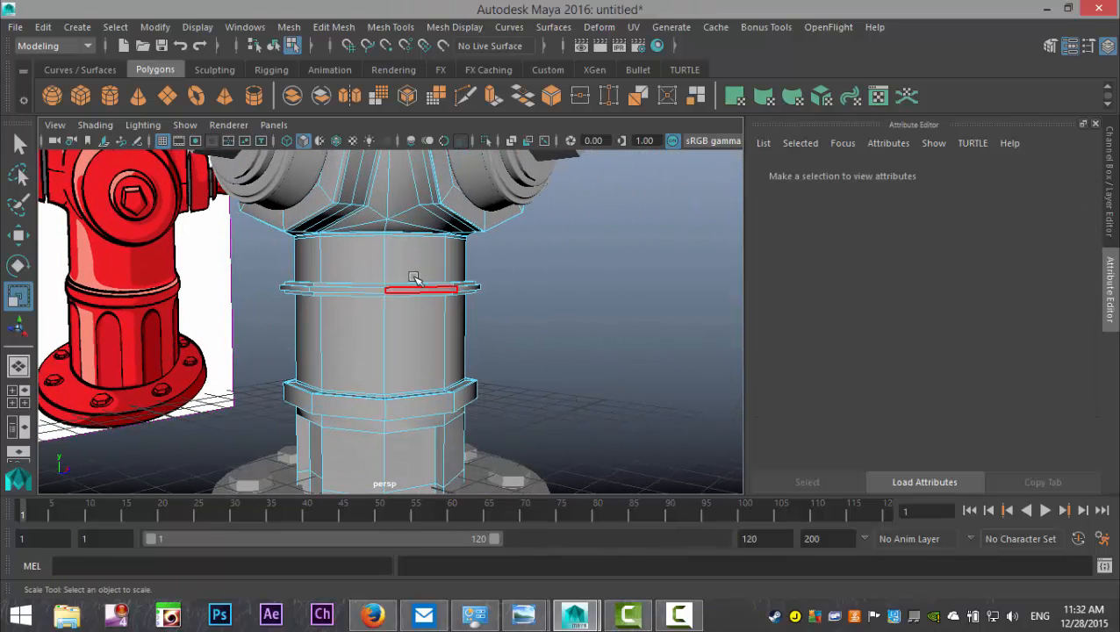
right_click(414, 233)
left_click(491, 117)
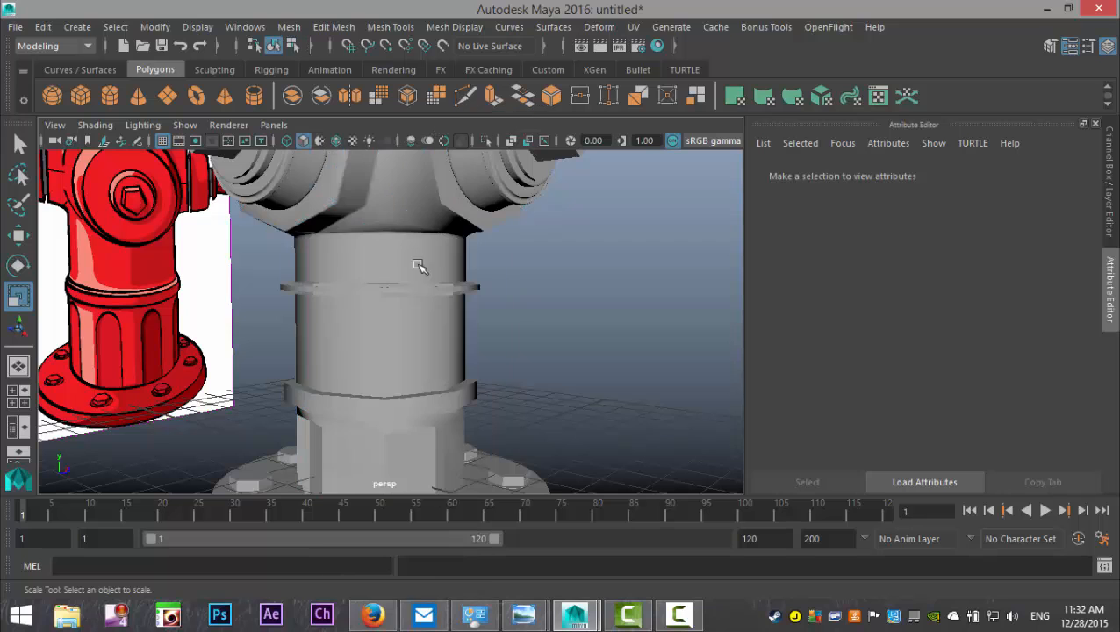
left_click(608, 303)
scroll(604, 307, "up", 3)
scroll(604, 309, "down", 4)
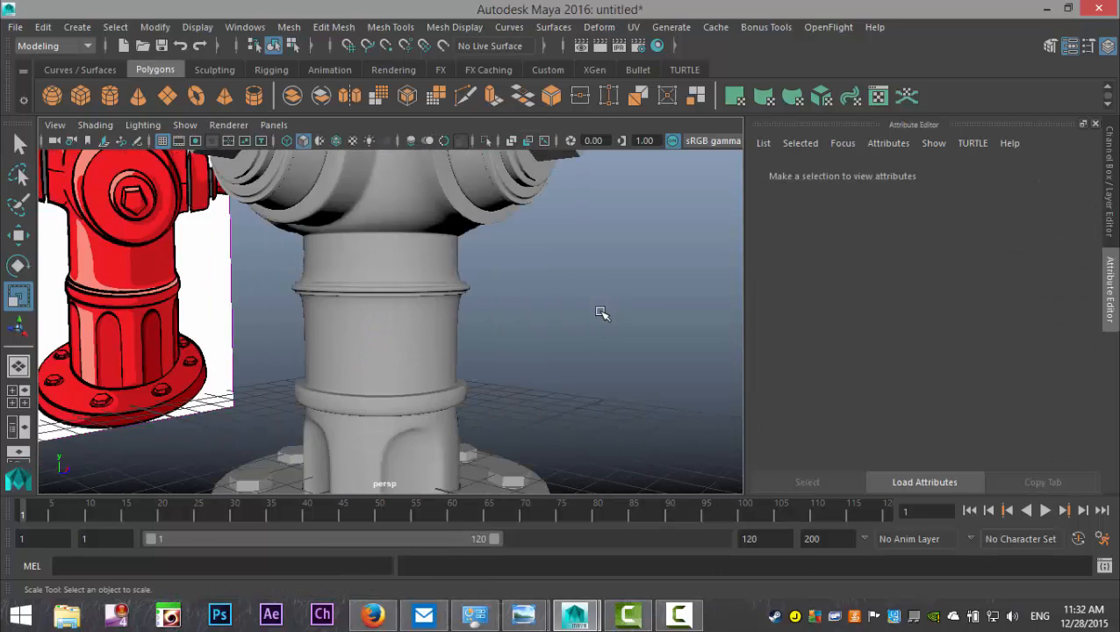
Step: Select the hydrant body, turn off its smooth preview, apply the Smooth operation to its mesh, and deselect
left_click_drag(594, 323, 463, 332, "alt")
middle_click_drag(431, 335, 446, 385, "alt")
left_click_drag(446, 384, 470, 417, "alt")
left_click(416, 411)
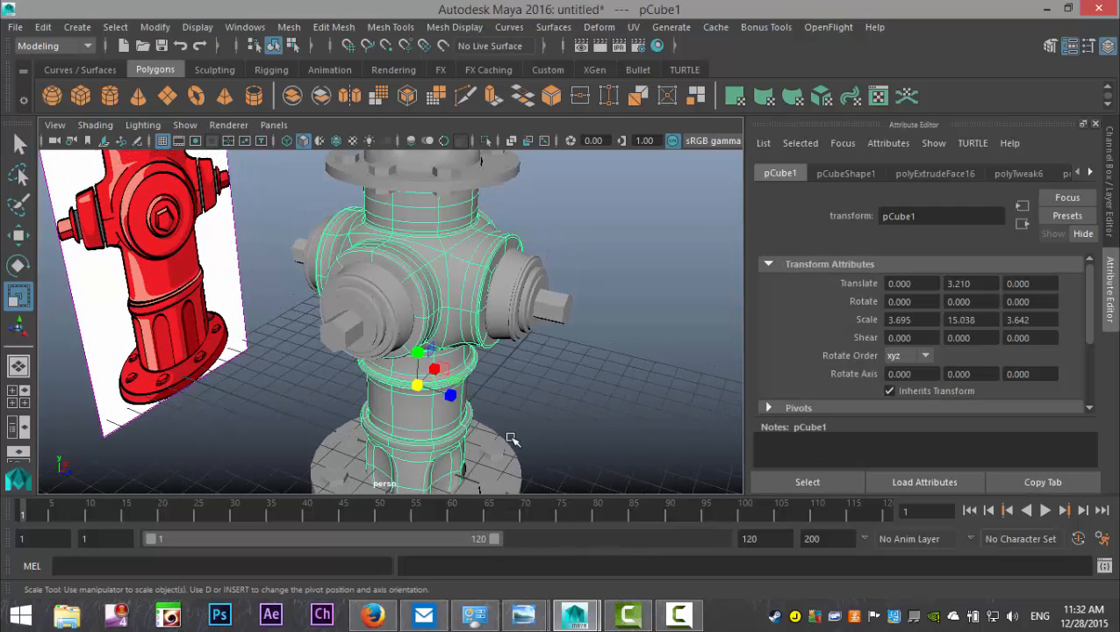
key("1")
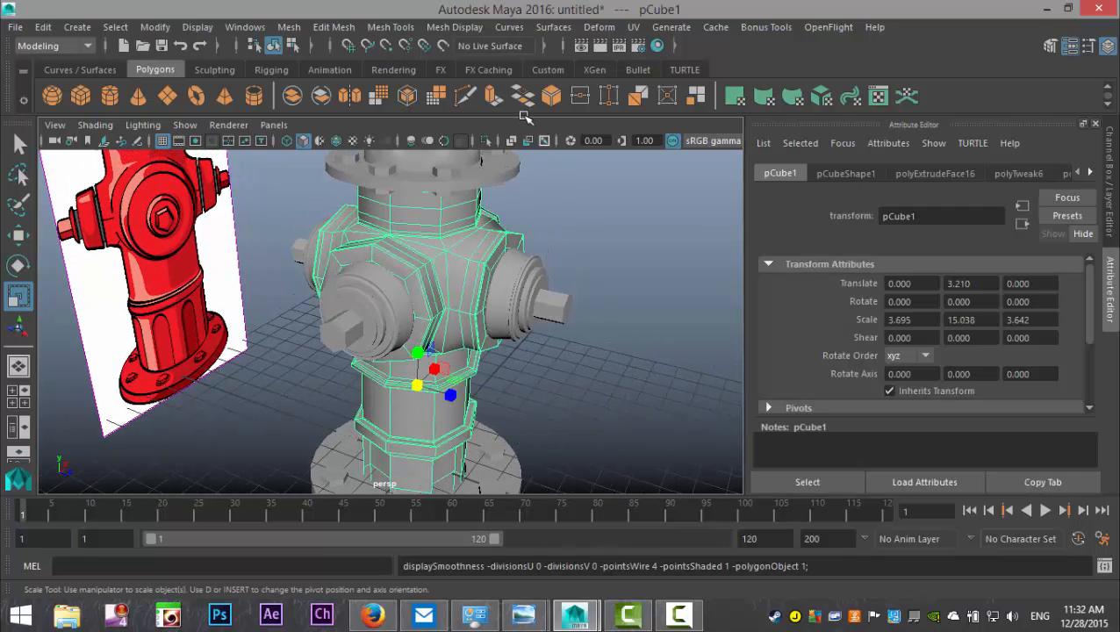
left_click(289, 26)
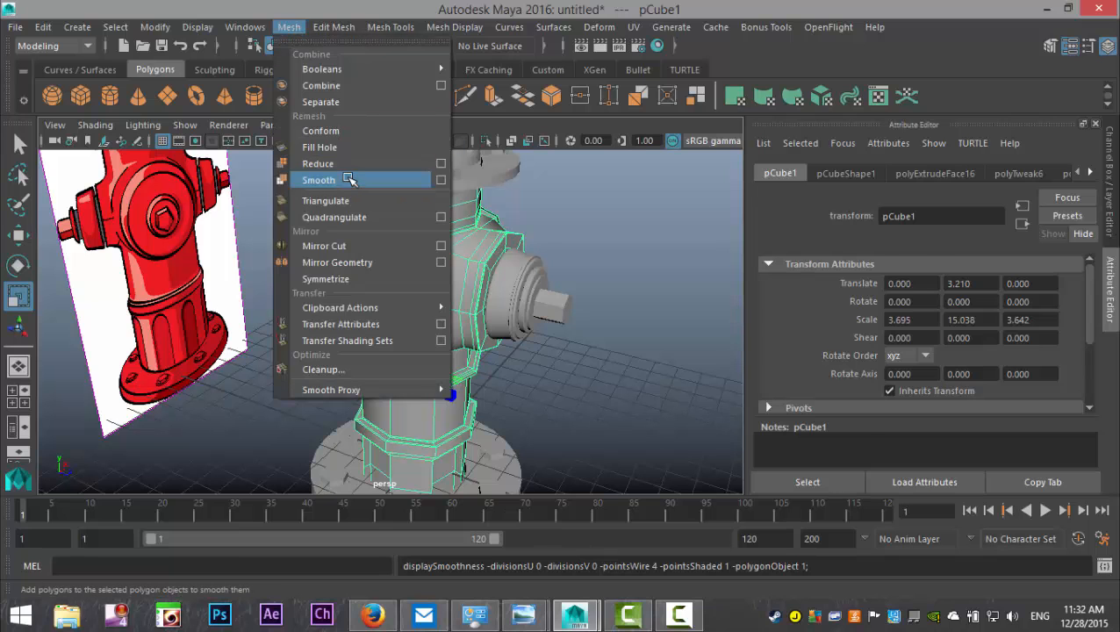
left_click(349, 182)
left_click(639, 381)
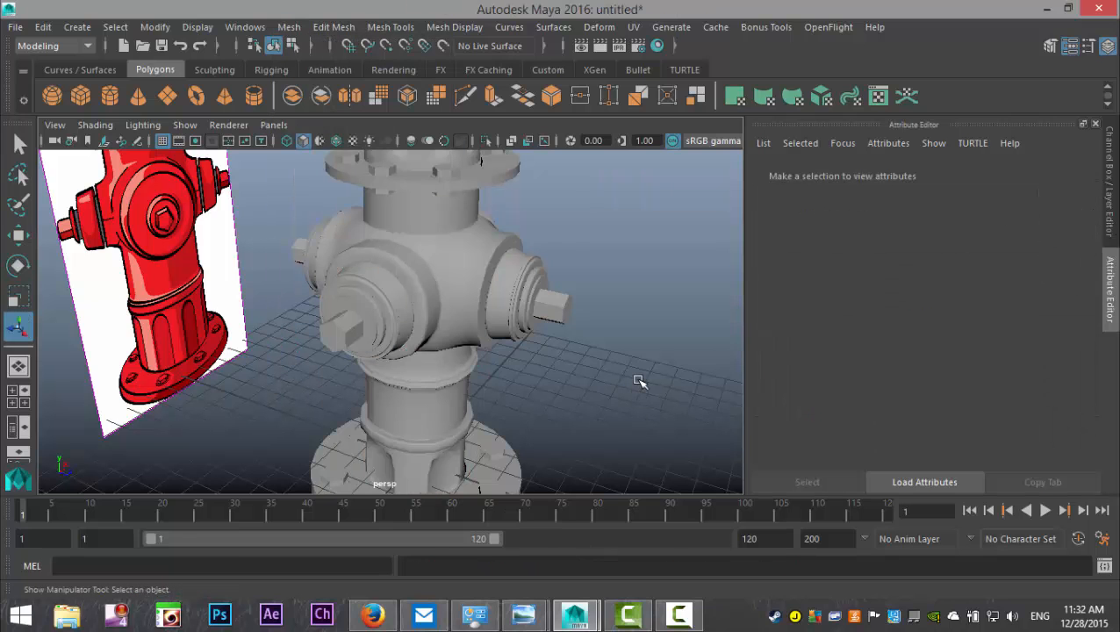
Step: Select all the hydrant parts without the reference image and group them
scroll(639, 381, "down", 4)
scroll(632, 383, "up", 2)
scroll(631, 384, "down", 2)
left_click_drag(578, 360, 565, 434, "alt")
left_click_drag(283, 195, 588, 493)
key("ctrl+g")
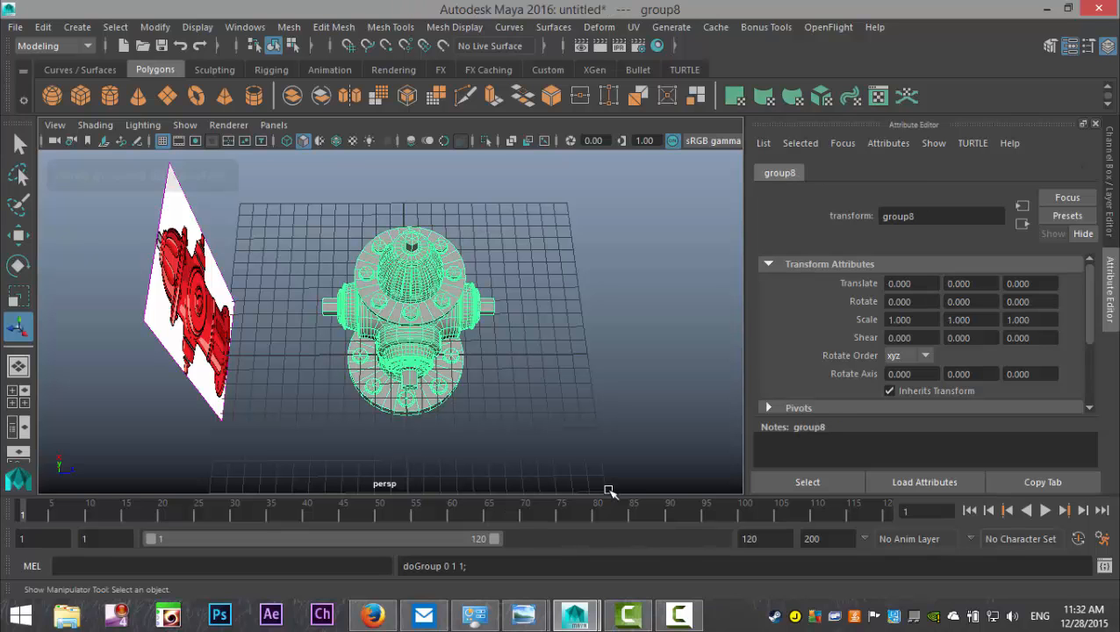
Step: Assign a new Blinn material to the whole hydrant group
left_click_drag(590, 385, 485, 323, "alt")
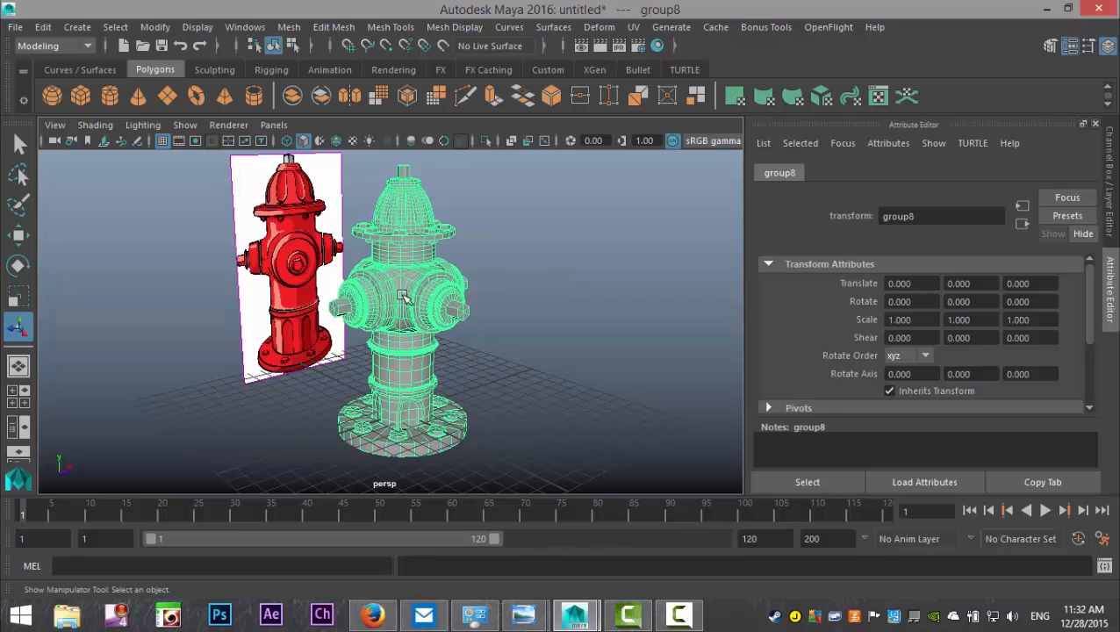
right_click_drag(397, 281, 427, 539)
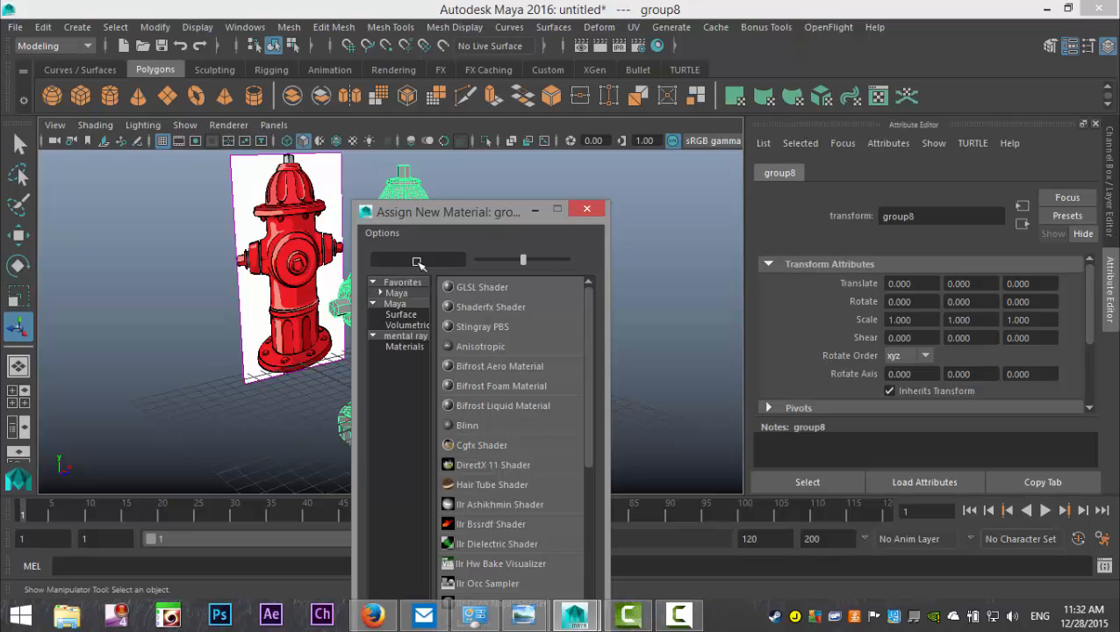
type("bli")
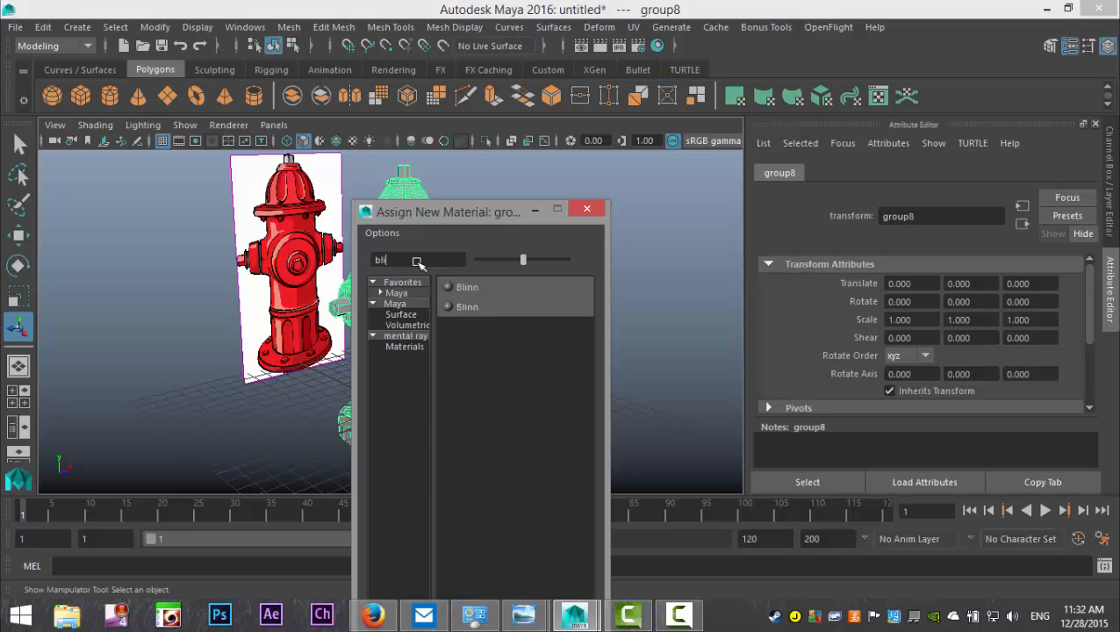
left_click(510, 286)
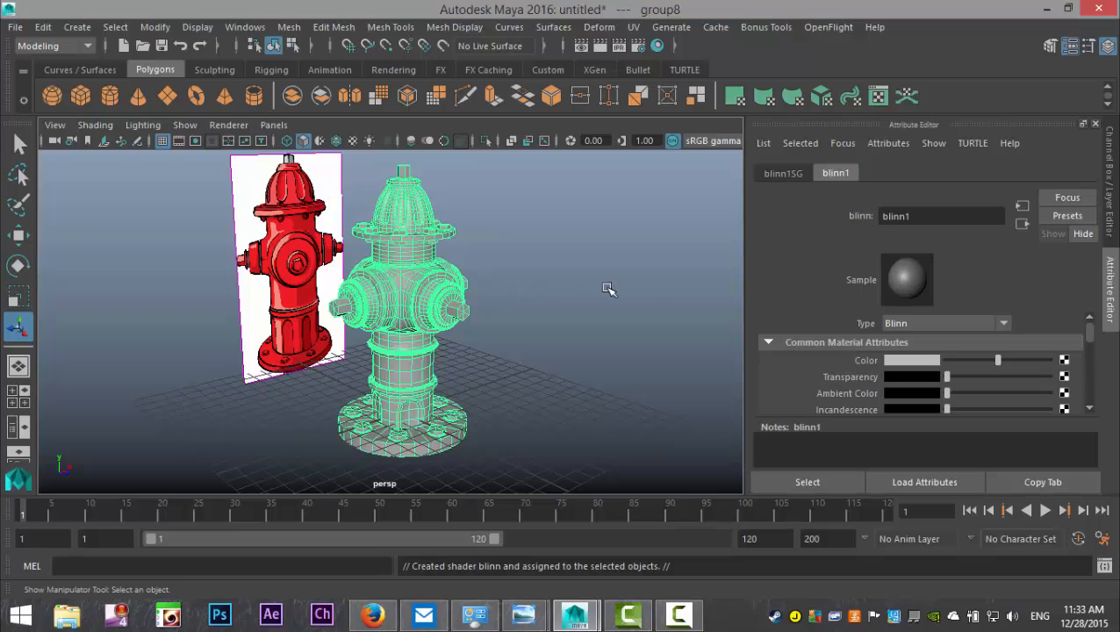
Step: Set the Blinn material's color to the red sampled from the hydrant in the reference image, and inspect the model
left_click(916, 361)
left_click(822, 327)
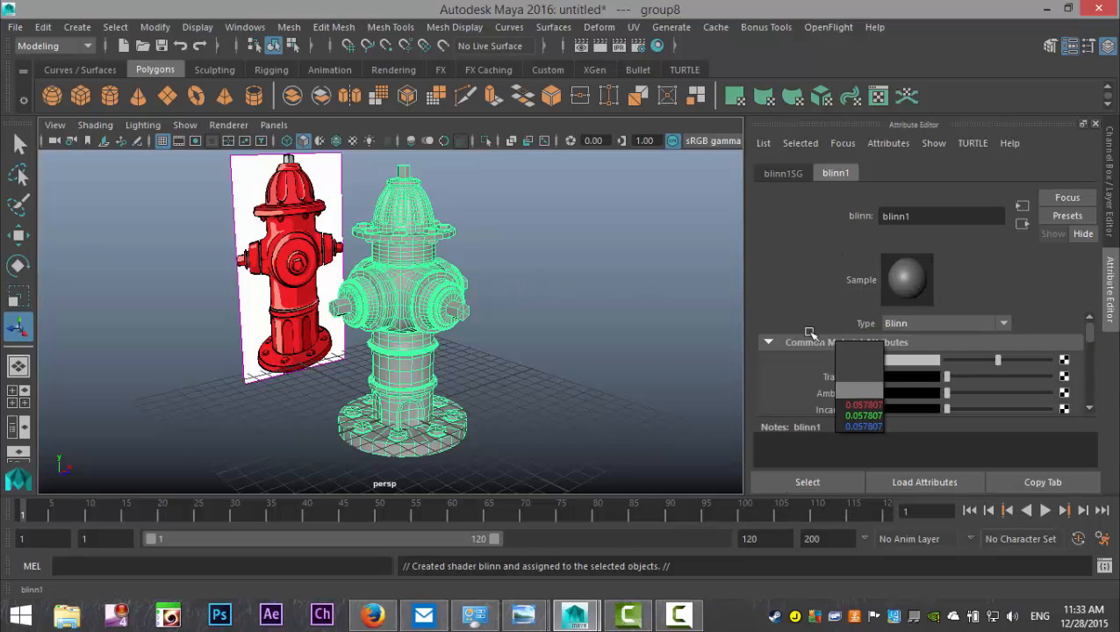
left_click(283, 226)
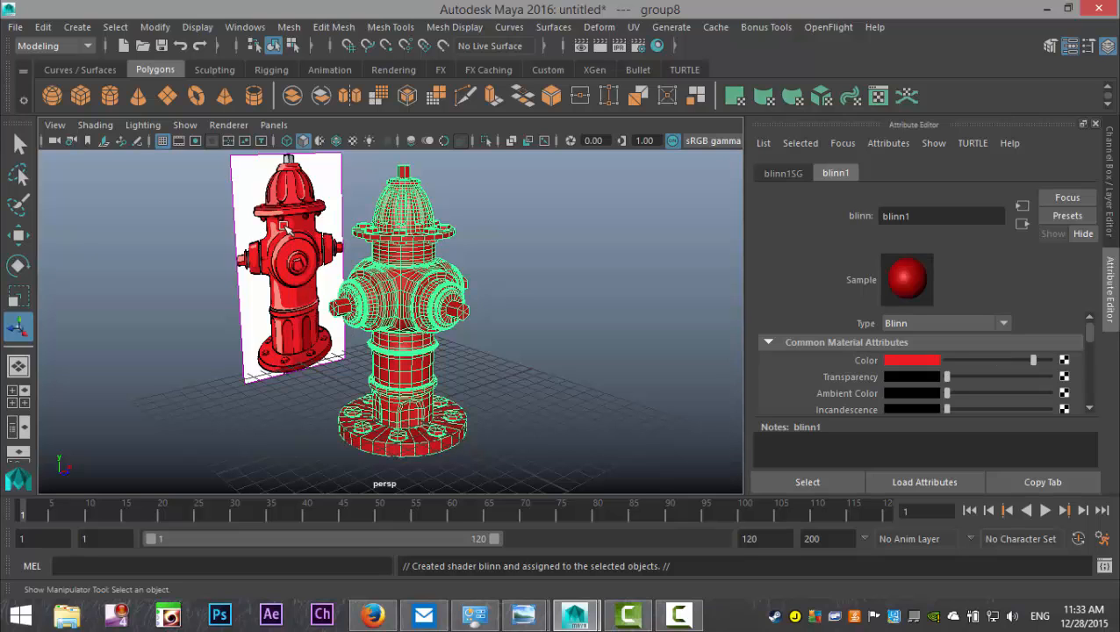
left_click(570, 298)
scroll(563, 303, "up", 5)
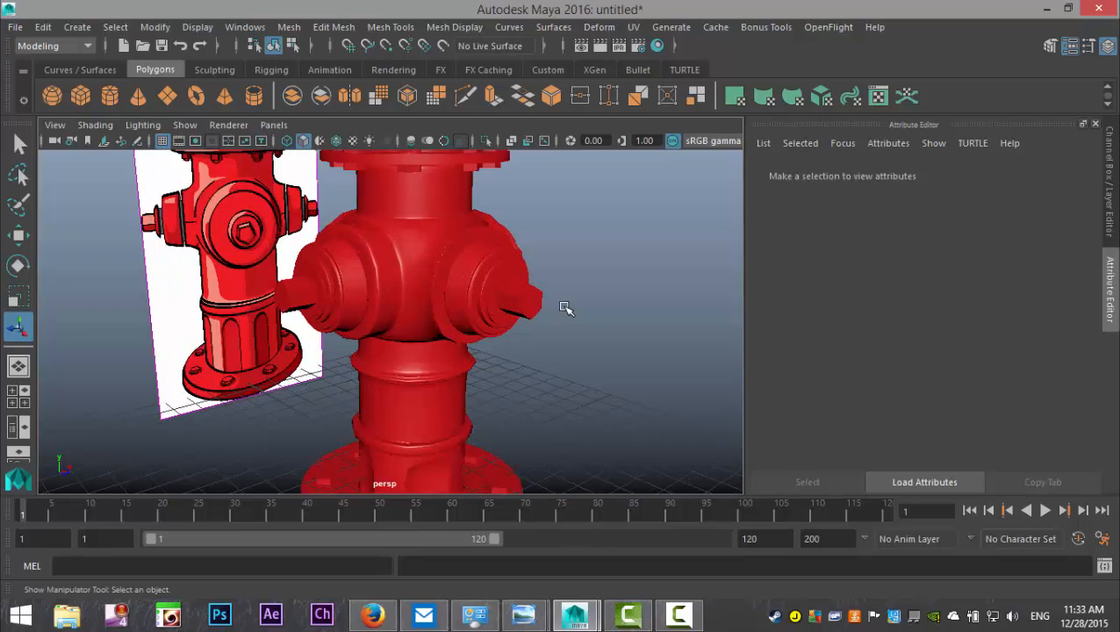
left_click_drag(581, 322, 601, 348, "alt")
scroll(598, 350, "down", 5)
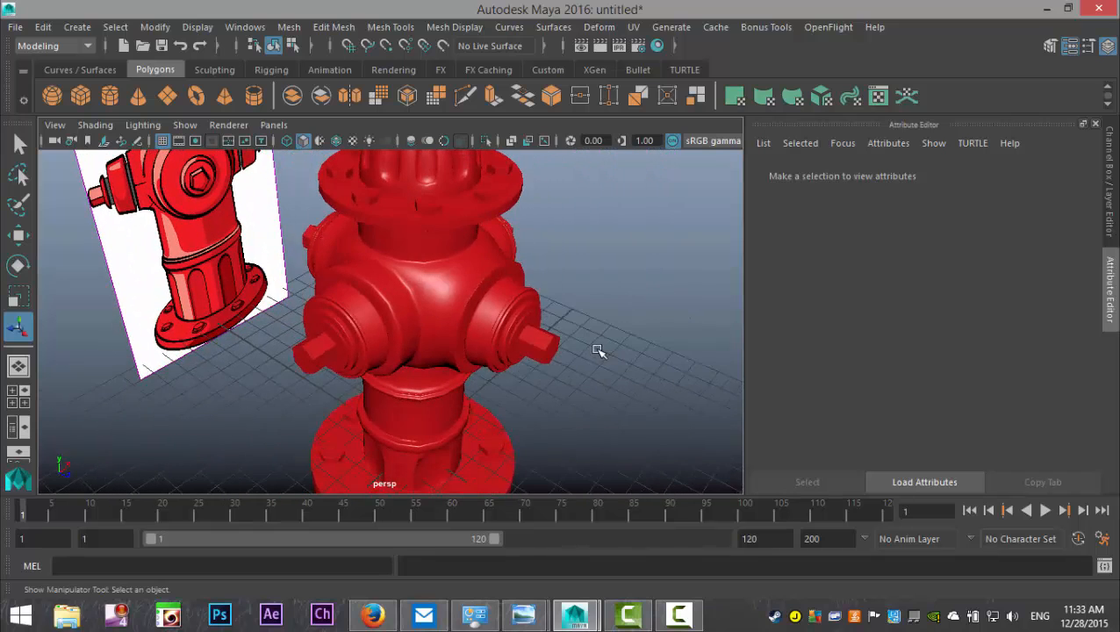
Step: Delete the reference image plane behind the hydrant
scroll(615, 381, "down", 3)
left_click_drag(325, 387, 321, 360, "alt")
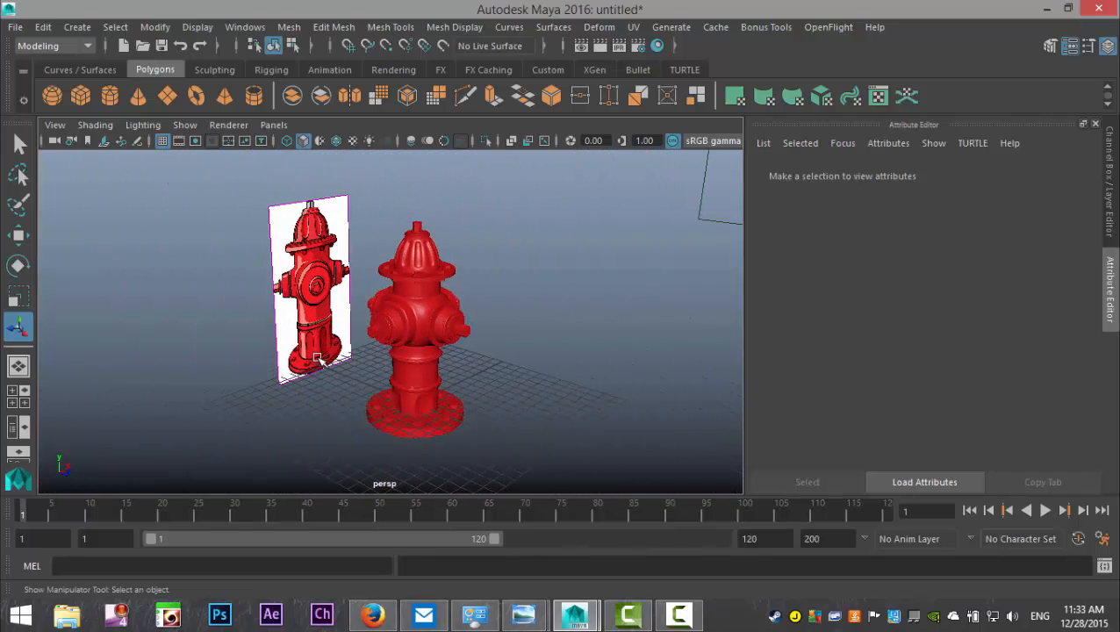
left_click(311, 263)
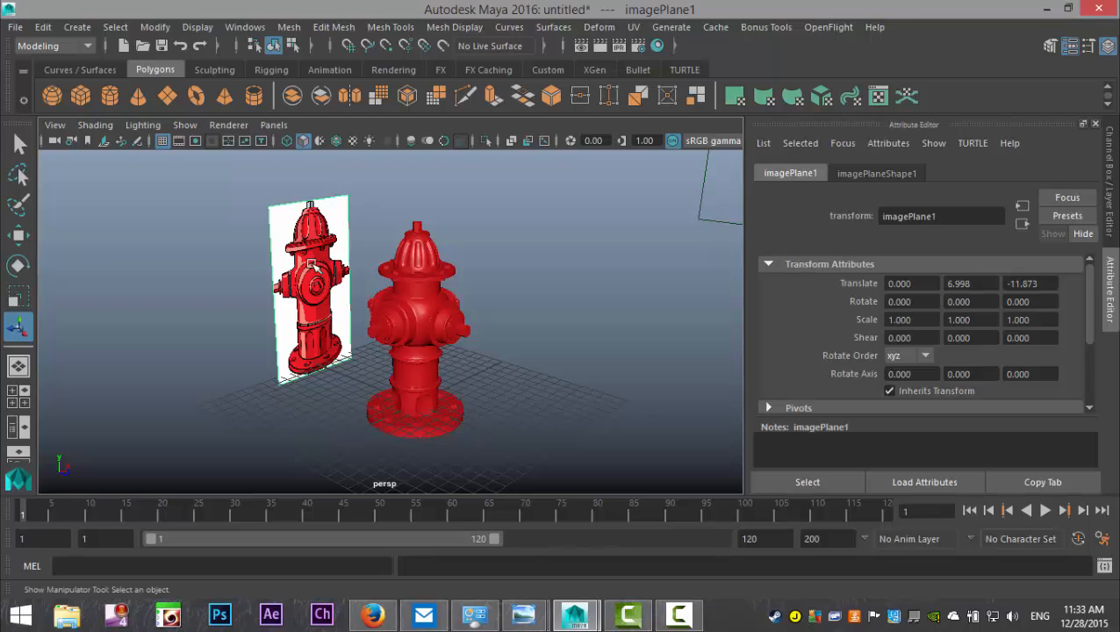
key("Delete")
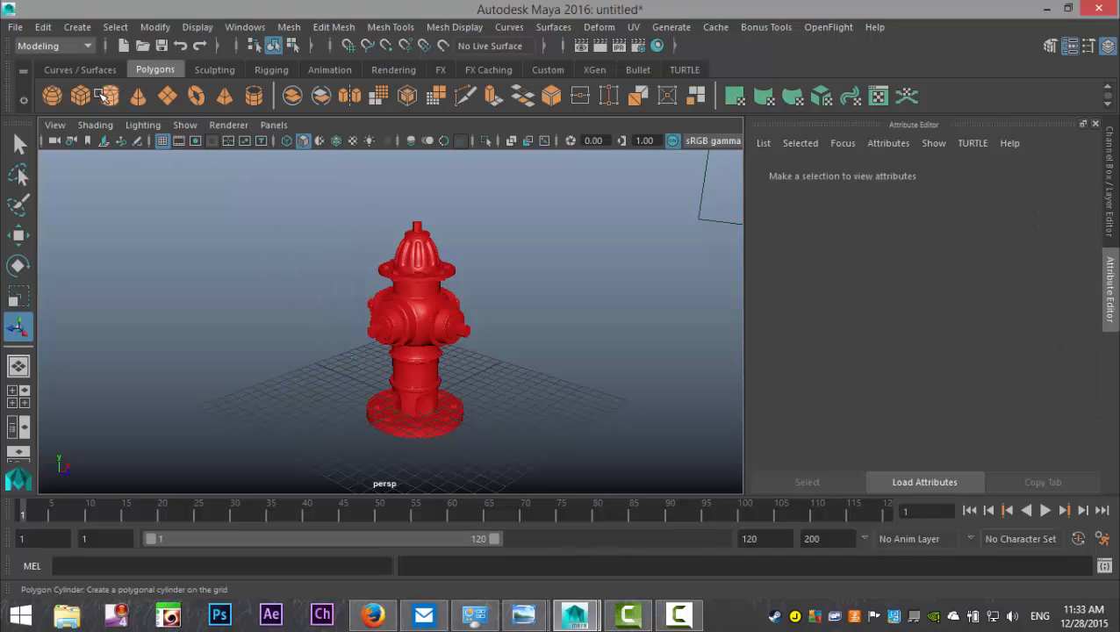
Step: Create a polygon plane at the origin and scale it up well beyond the grid as a ground surface
left_click(169, 97)
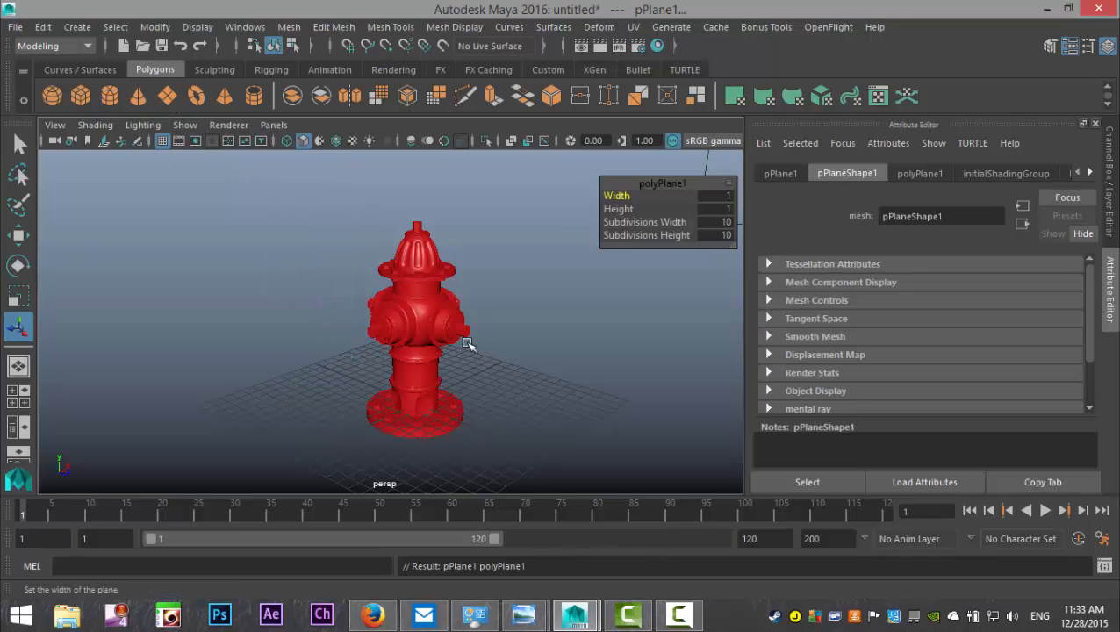
key("r")
left_click_drag(412, 403, 693, 441)
left_click_drag(418, 415, 729, 452)
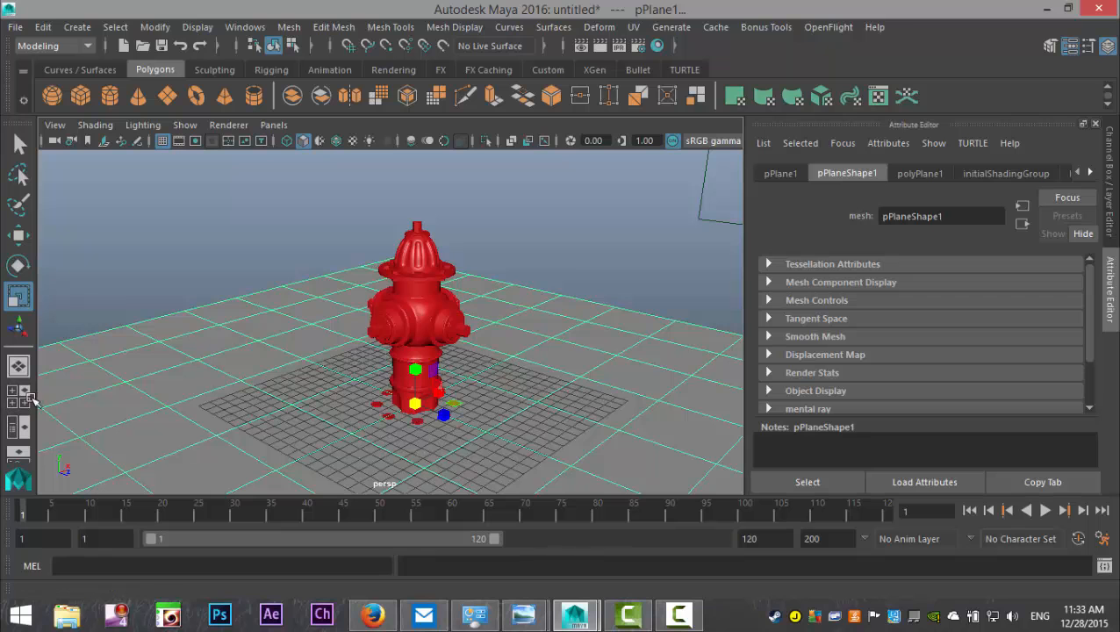
Step: In the side view, select all hydrant parts without the ground plane and raise them until the base rests on it
left_click(12, 390)
key("space")
scroll(490, 408, "down", 4)
left_click_drag(321, 286, 476, 483)
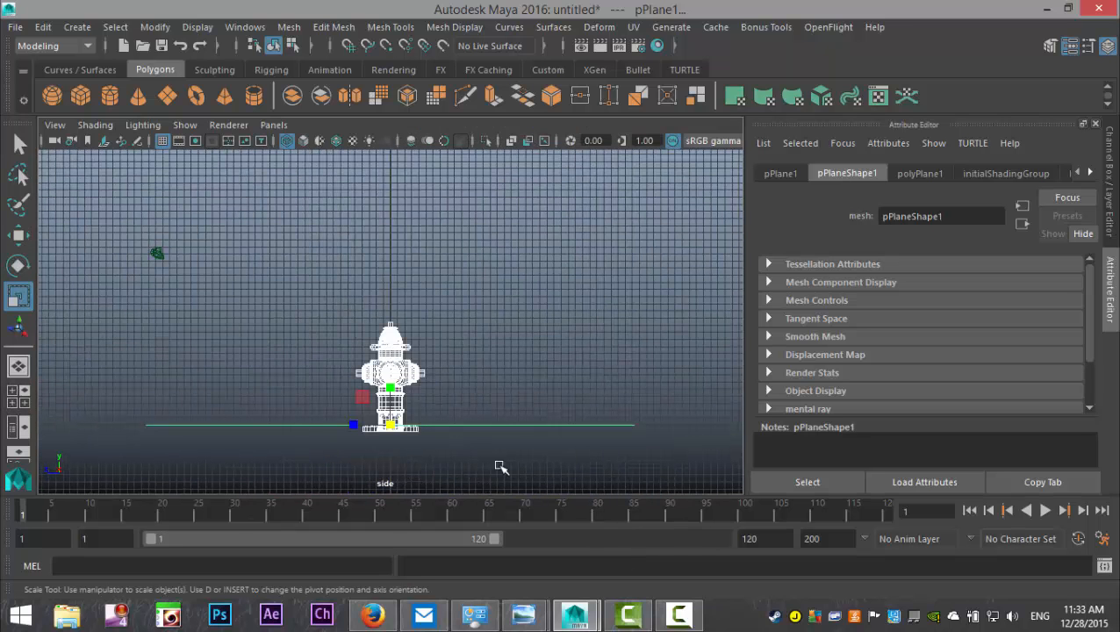
left_click(508, 427, "shift")
key("w")
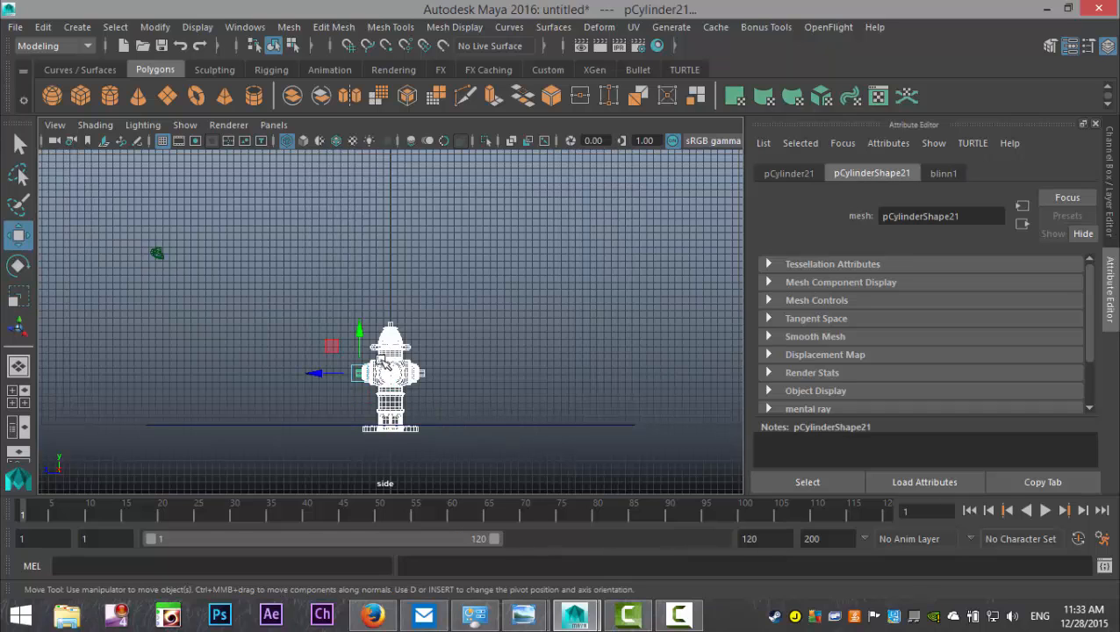
left_click_drag(360, 332, 357, 319)
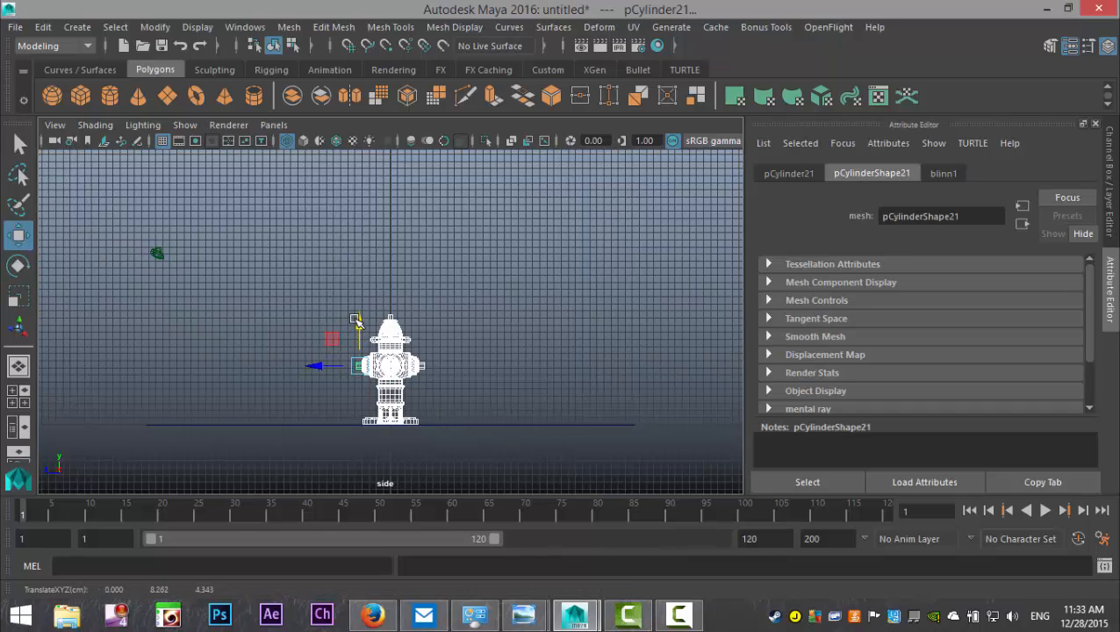
key("f")
middle_click_drag(427, 387, 463, 309, "alt")
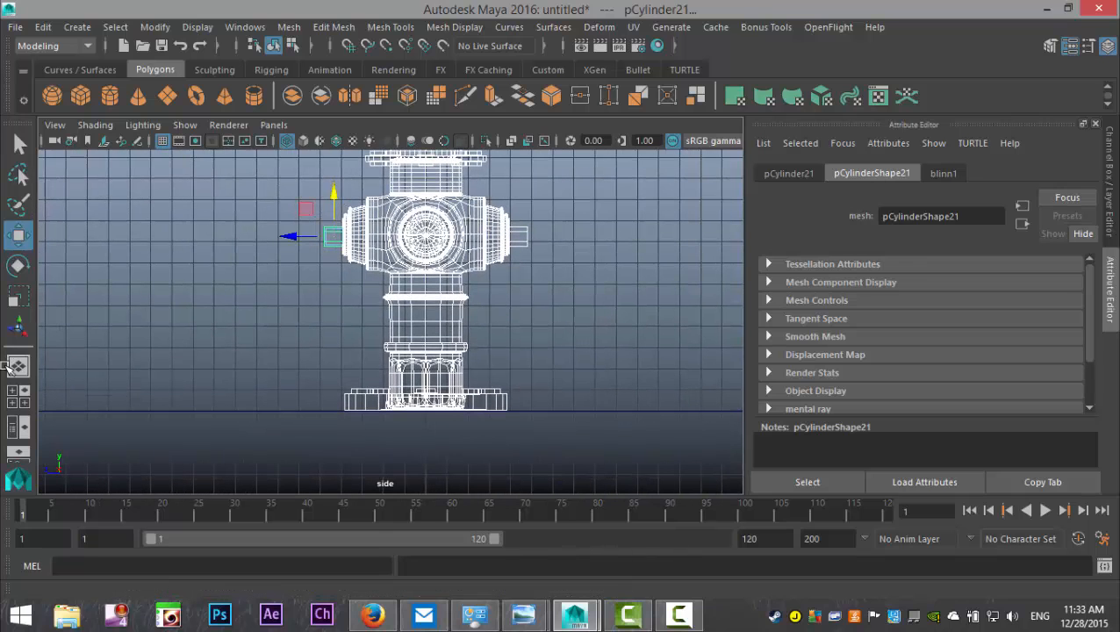
Step: Return to the perspective view, select the ground plane, and scale it up further around the hydrant
left_click(12, 391)
key("space")
scroll(500, 325, "up", 5)
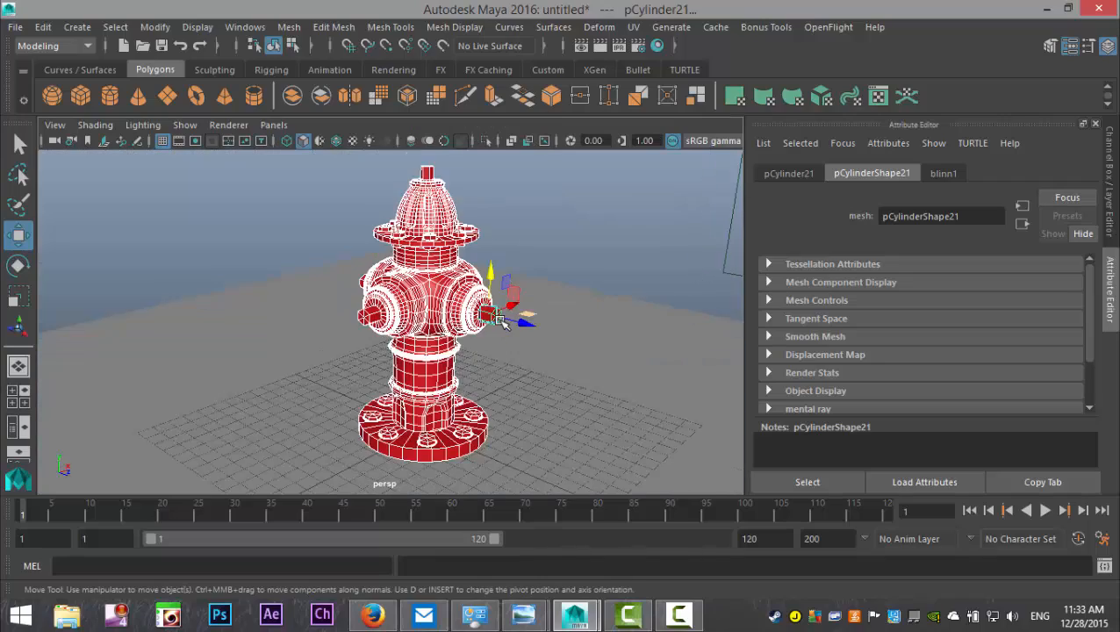
scroll(494, 350, "down", 5)
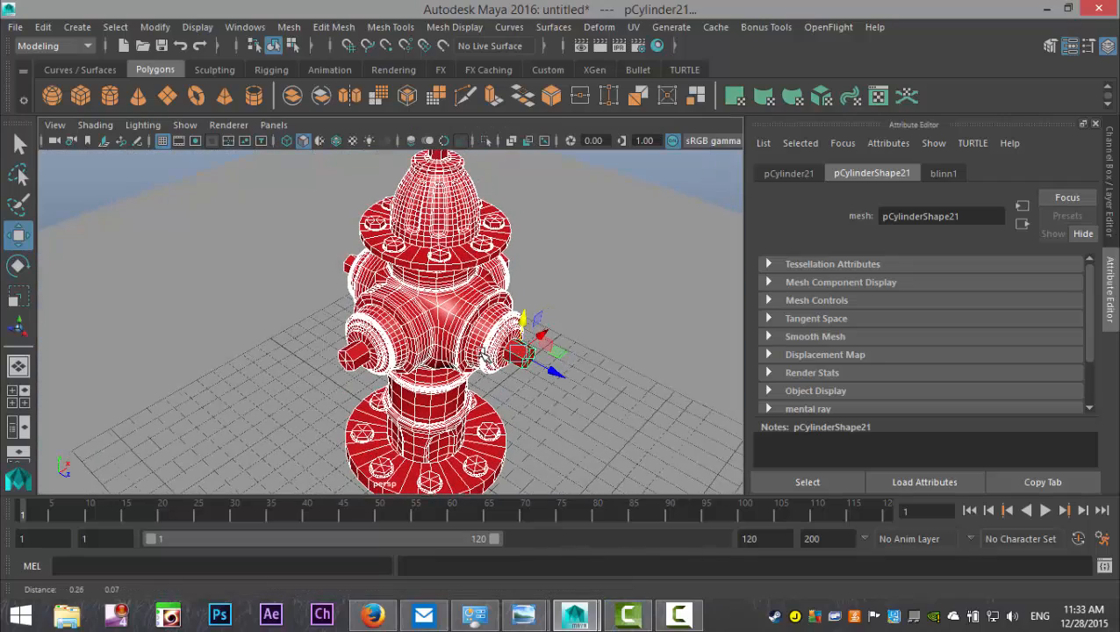
left_click(621, 246)
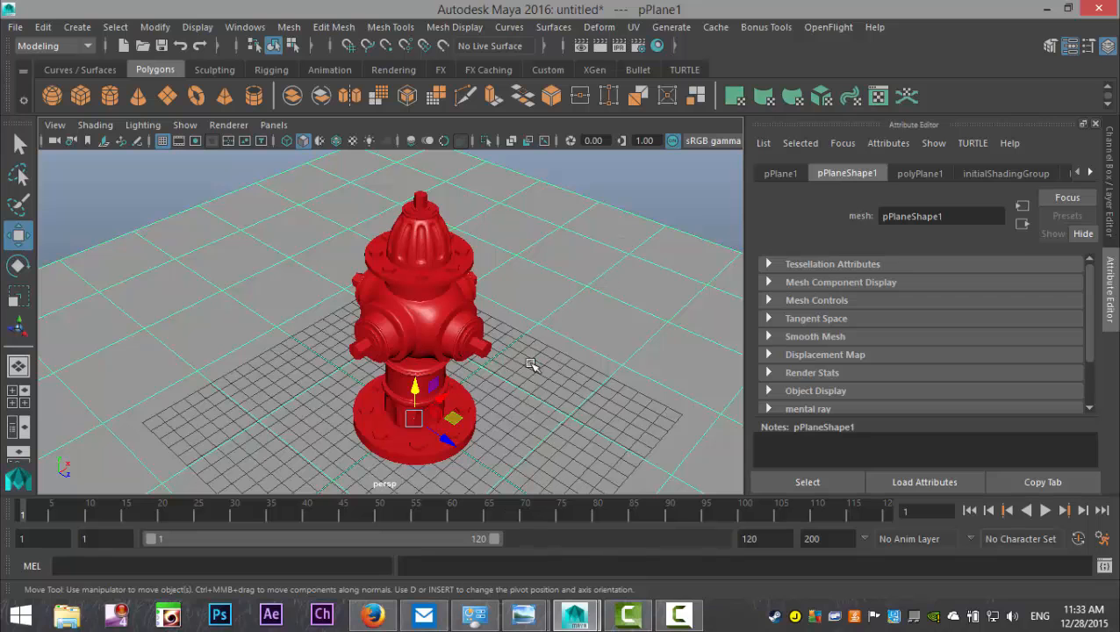
key("r")
left_click_drag(417, 422, 470, 421)
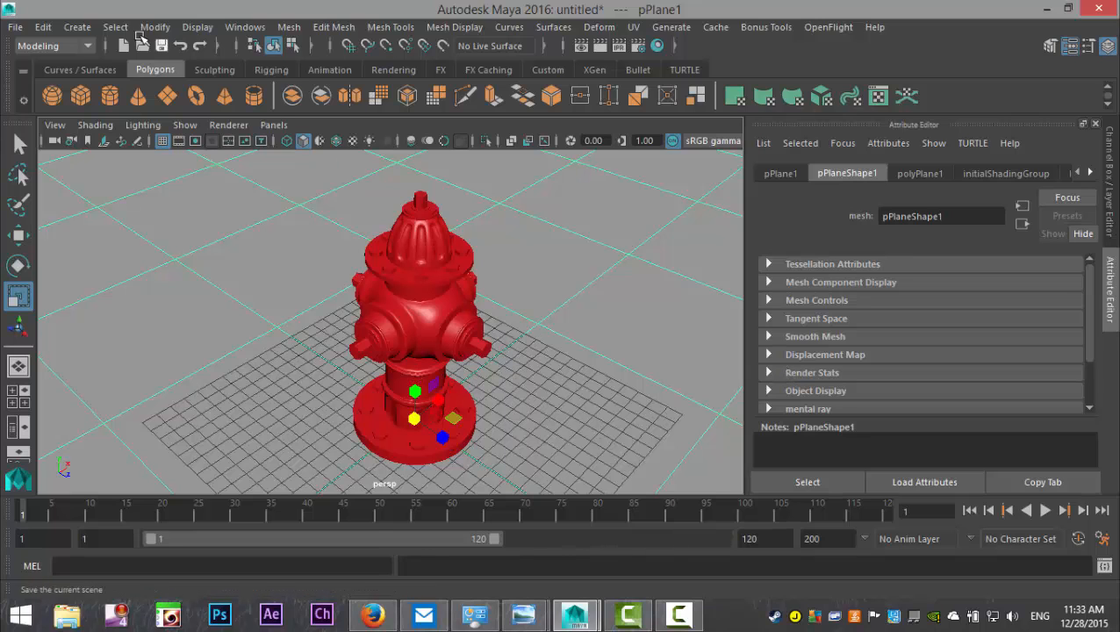
Step: Create an area light and move it to about X -22.4, Y 20.4, Z 0, above and beside the hydrant
left_click(77, 27)
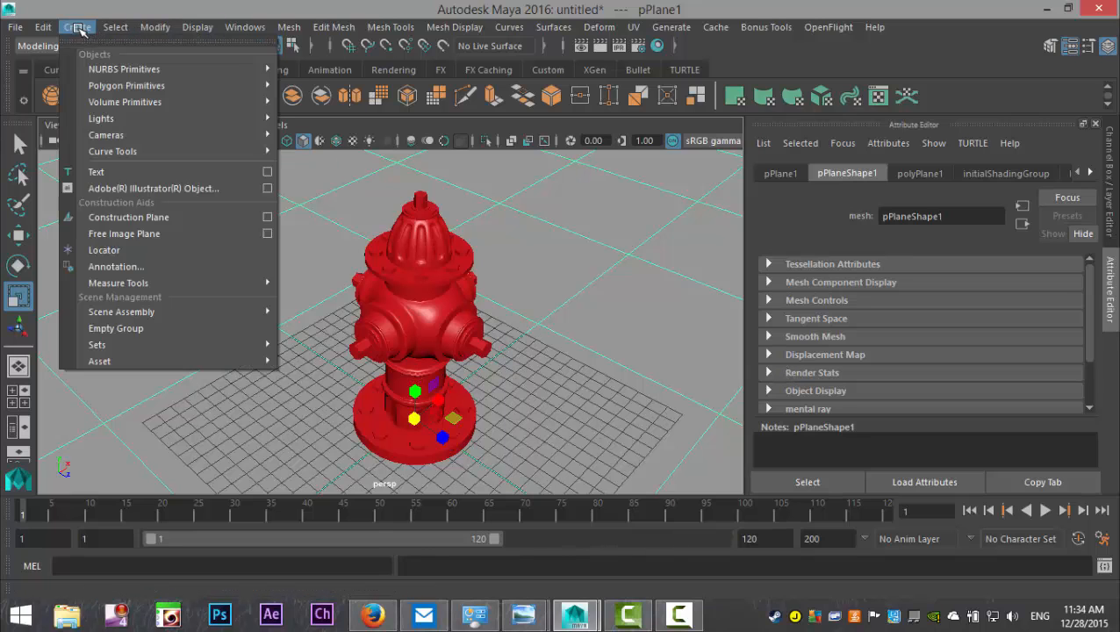
mouse_move(123, 127)
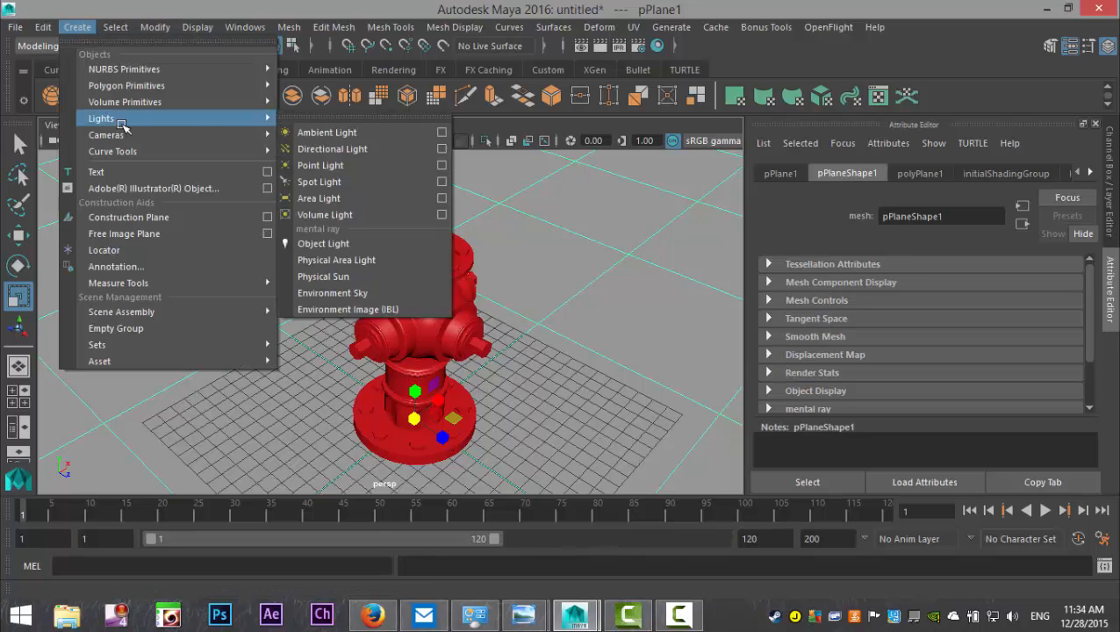
left_click(329, 199)
scroll(374, 250, "down", 5)
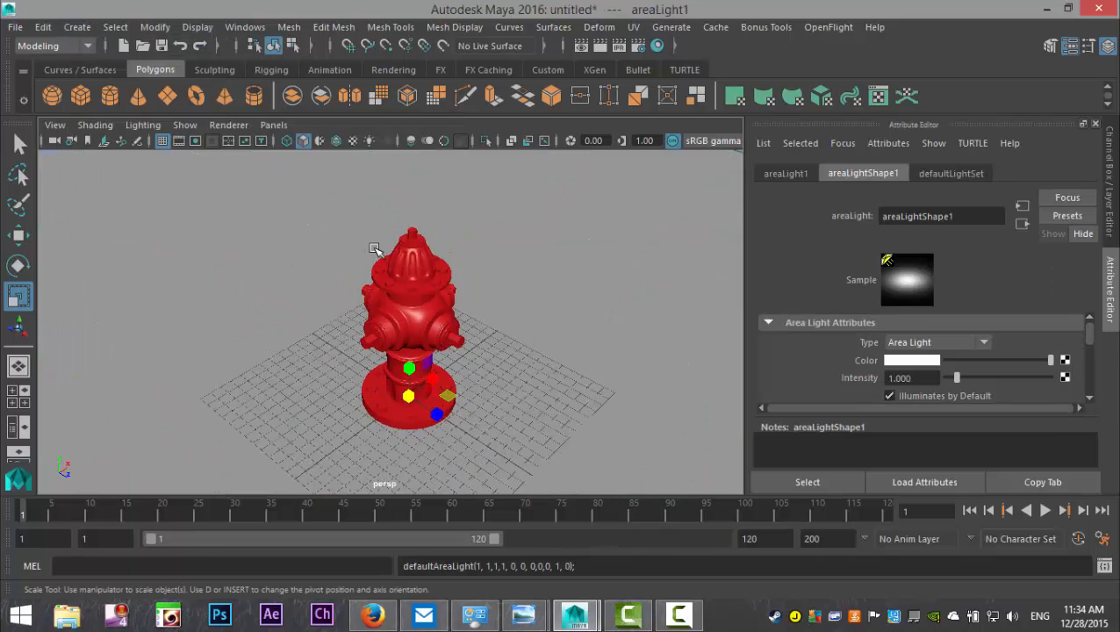
key("w")
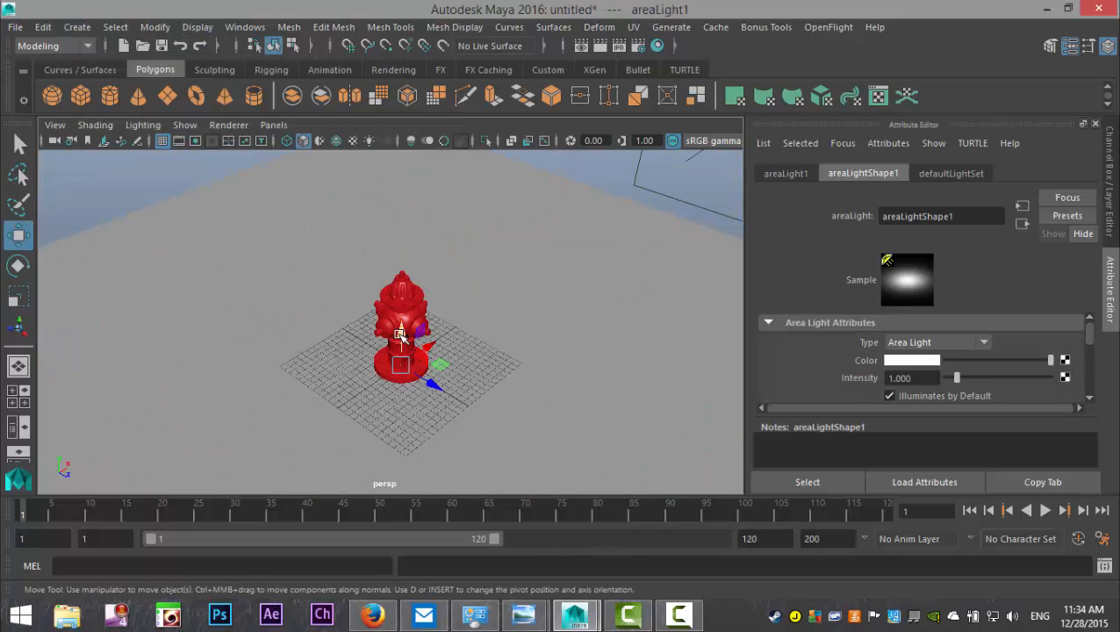
left_click_drag(402, 323, 313, 313)
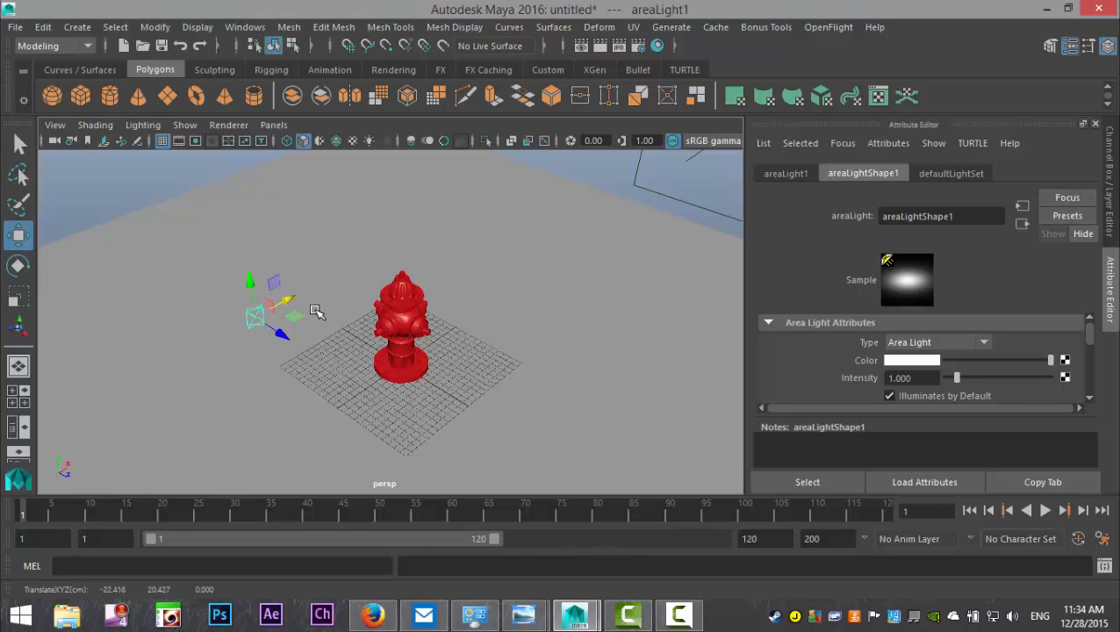
Step: Turn on scene lighting in the viewport and adjust the area light's aim target onto the hydrant, at about 0.95, 4.34, -0.36
key("t")
left_click_drag(258, 281, 394, 253)
left_click_drag(349, 204, 387, 313)
key("7")
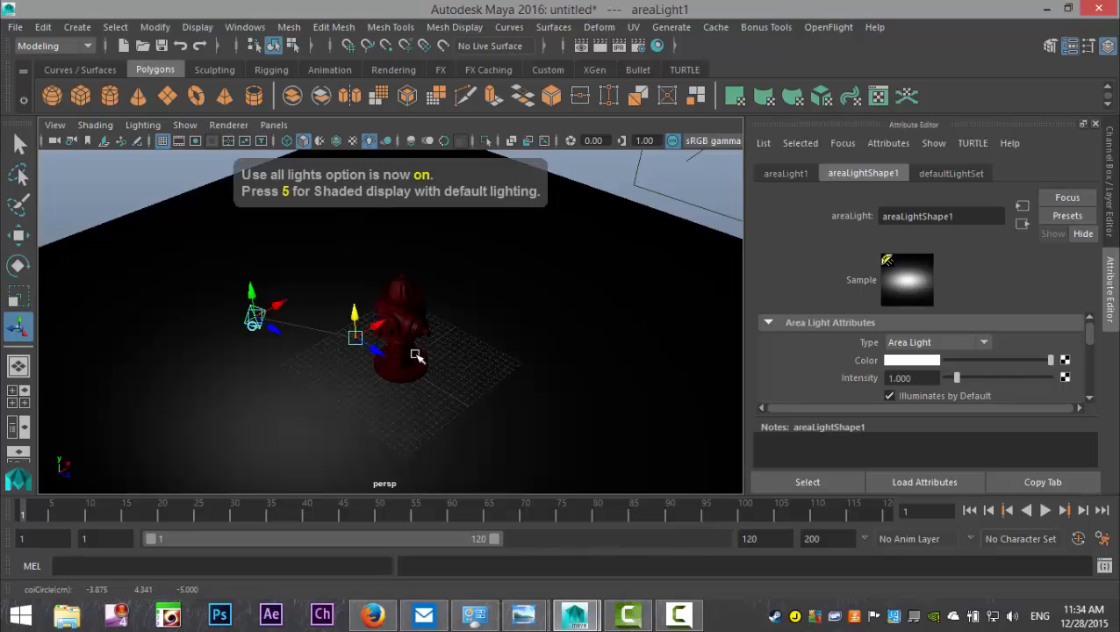
scroll(414, 357, "up", 2)
left_click_drag(395, 400, 330, 367, "alt")
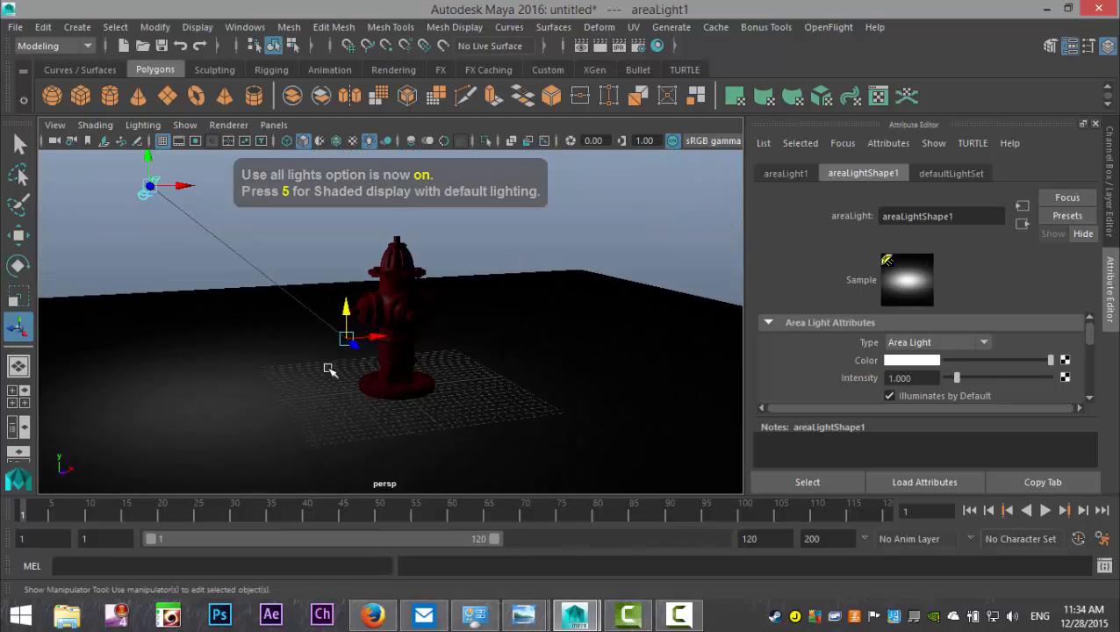
middle_click_drag(327, 369, 427, 404, "alt")
left_click_drag(270, 200, 314, 263)
left_click_drag(472, 373, 509, 370)
left_click_drag(412, 372, 451, 376, "alt")
left_click_drag(461, 321, 512, 335)
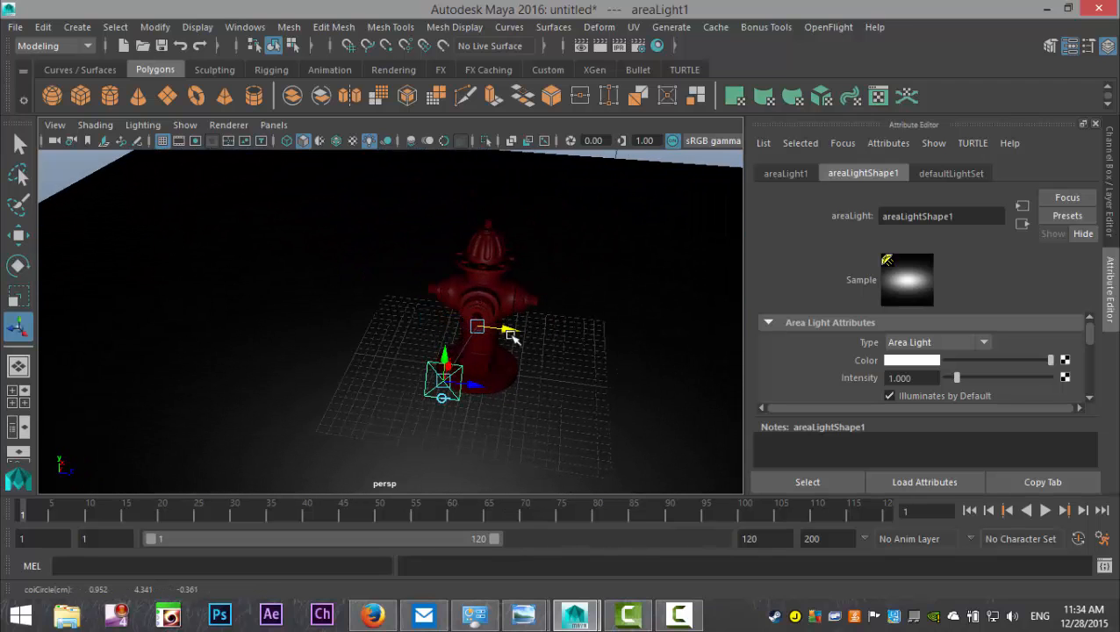
Step: Scale the area light up uniformly to about 4.7 so it lights the hydrant more strongly
scroll(518, 367, "down", 4)
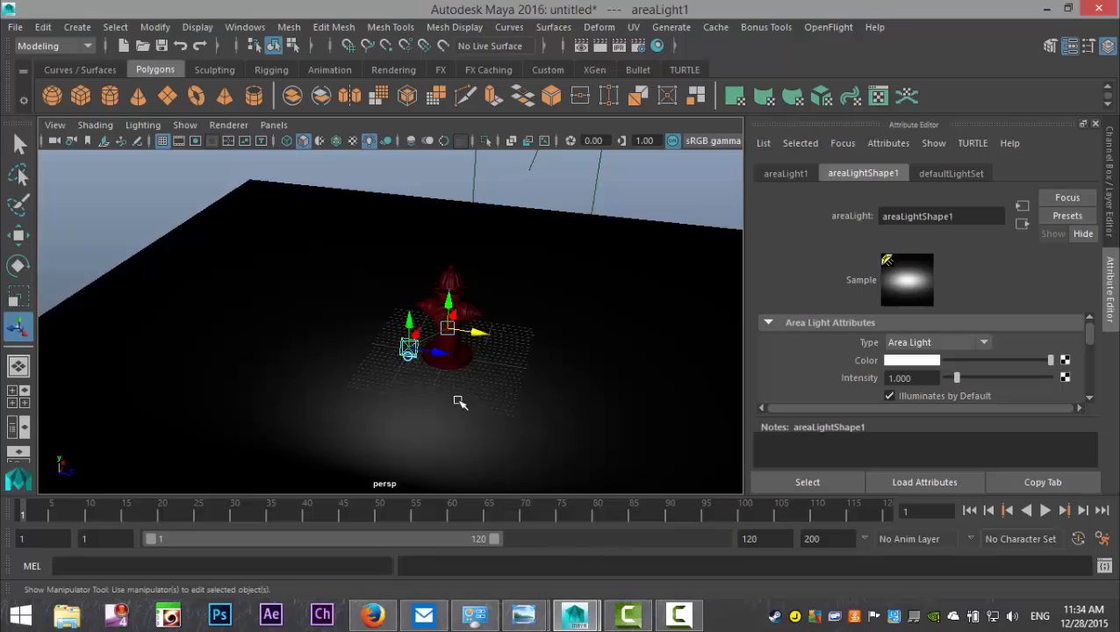
key("r")
mouse_move(411, 349)
left_mouse_down()
mouse_move(482, 353)
mouse_move(407, 354)
mouse_move(398, 368)
mouse_move(376, 343)
mouse_move(409, 361)
left_mouse_up()
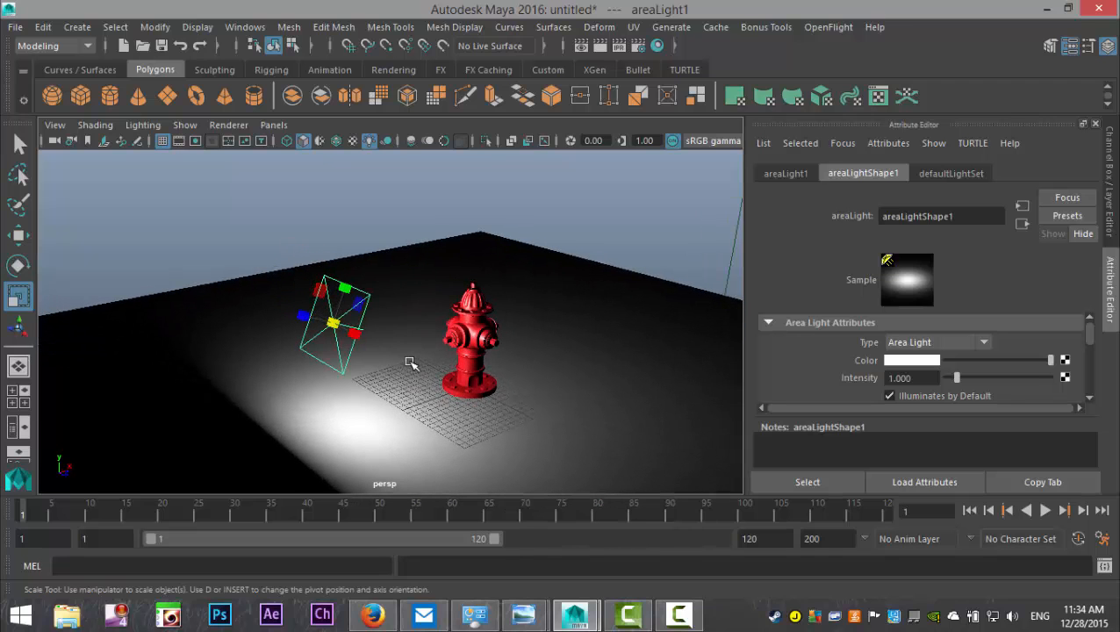
Step: Duplicate the area light and place the copy across from the first at about -2.6, 21.3, 23.3, still aimed at the hydrant
key("ctrl+d")
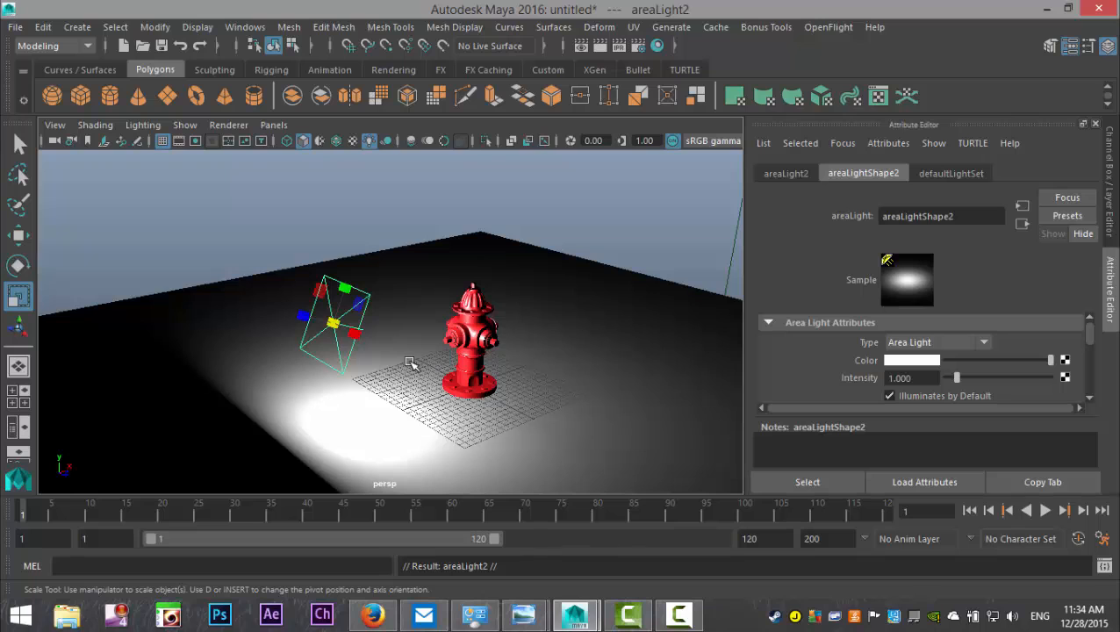
key("w")
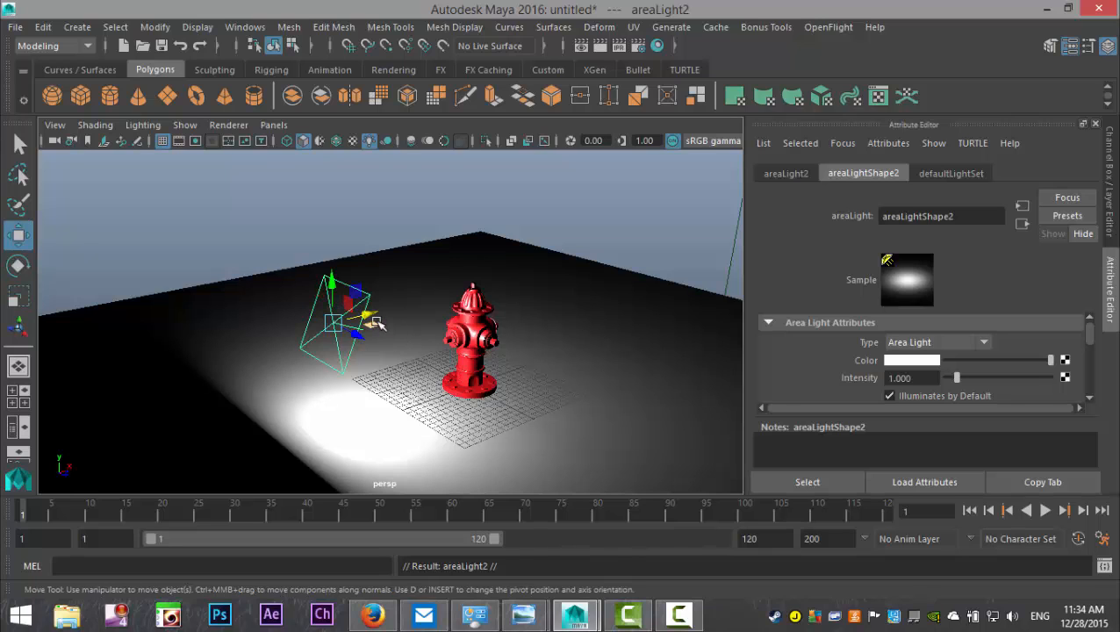
key("t")
left_click_drag(354, 336, 521, 401)
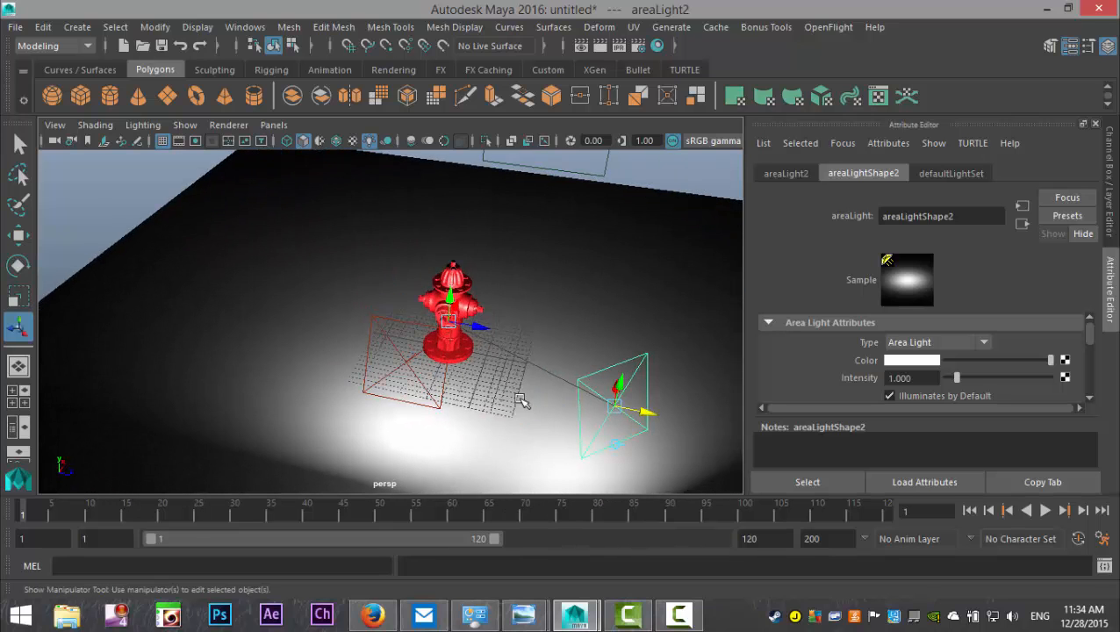
left_click_drag(610, 389, 456, 300, "alt")
left_click_drag(590, 331, 579, 270)
Step: Set the second area light's intensity to 0.2 and expand its shadow settings down to the raytrace shadow attributes
left_click_drag(916, 378, 837, 375)
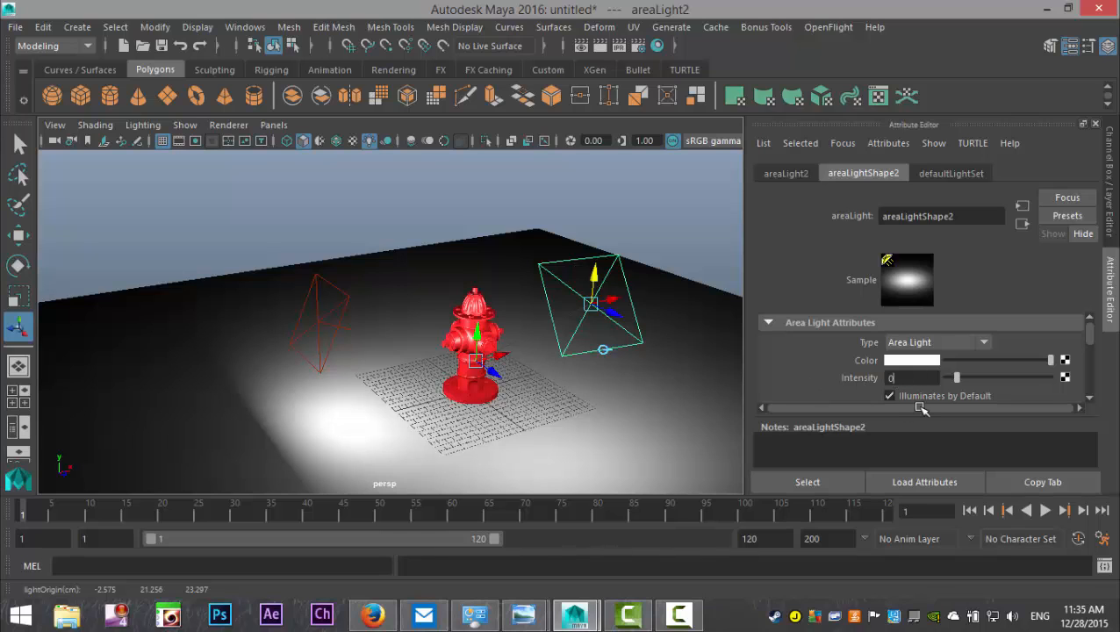
key("Return")
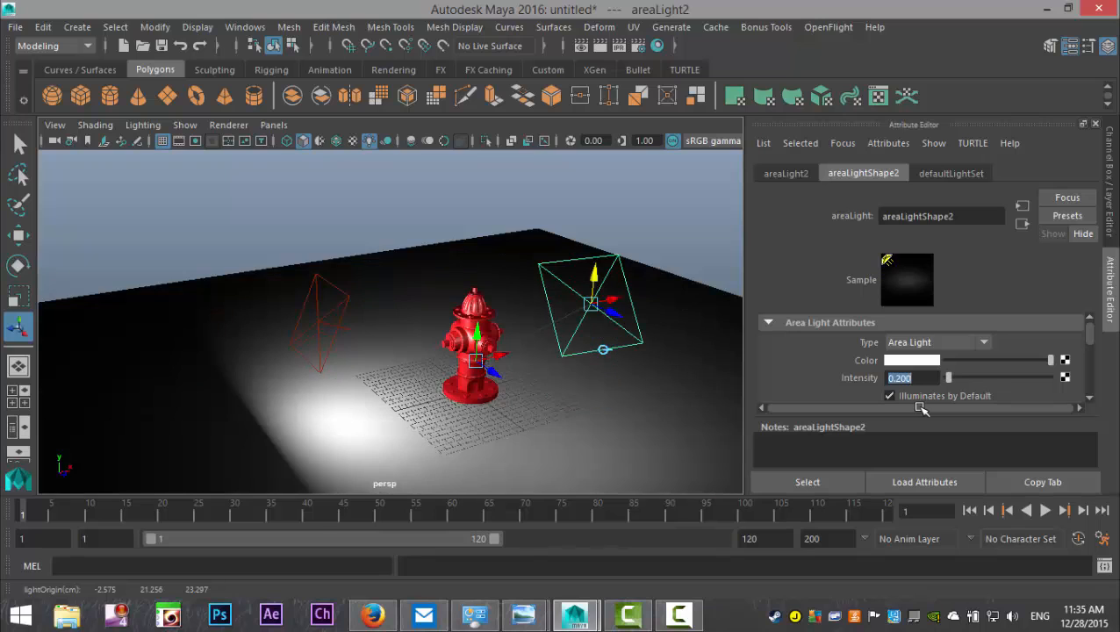
scroll(966, 352, "down", 10)
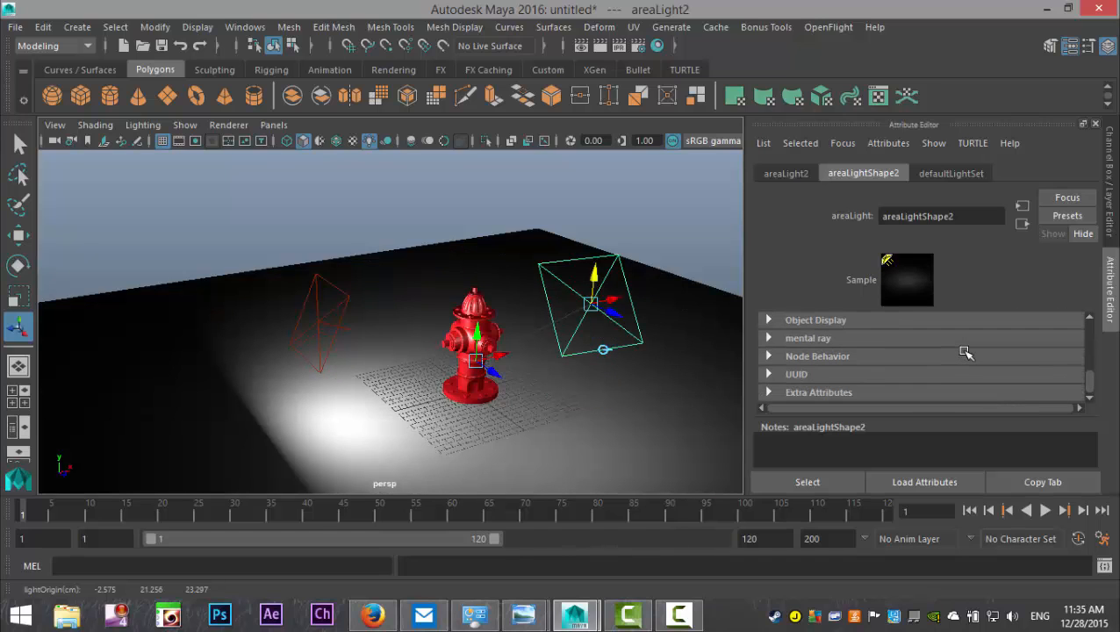
scroll(887, 373, "up", 3)
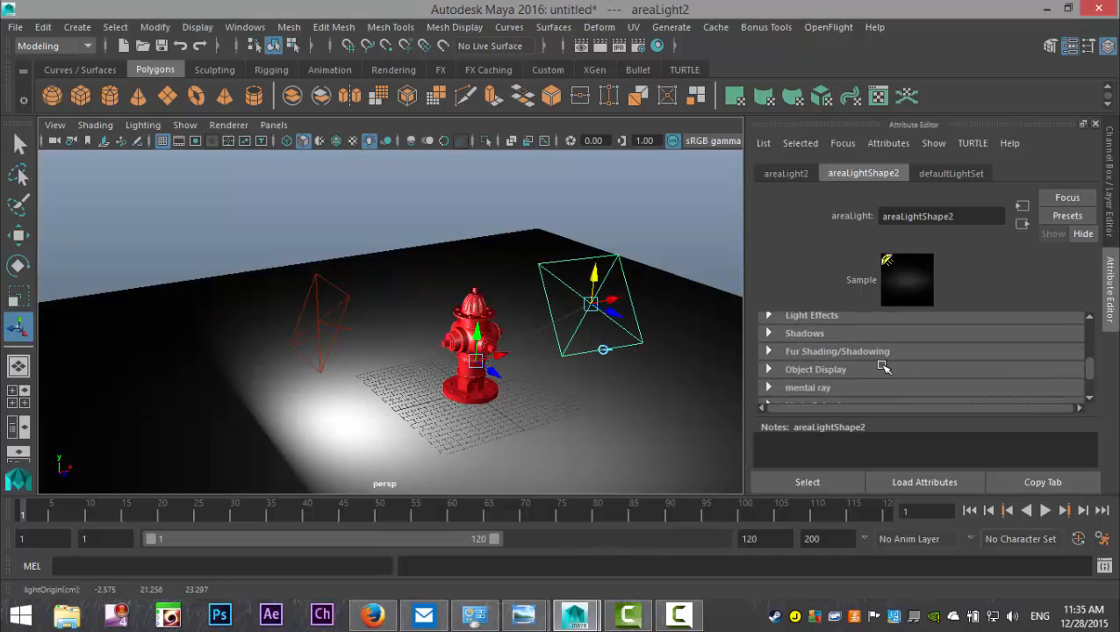
left_click(770, 333)
scroll(966, 373, "down", 5)
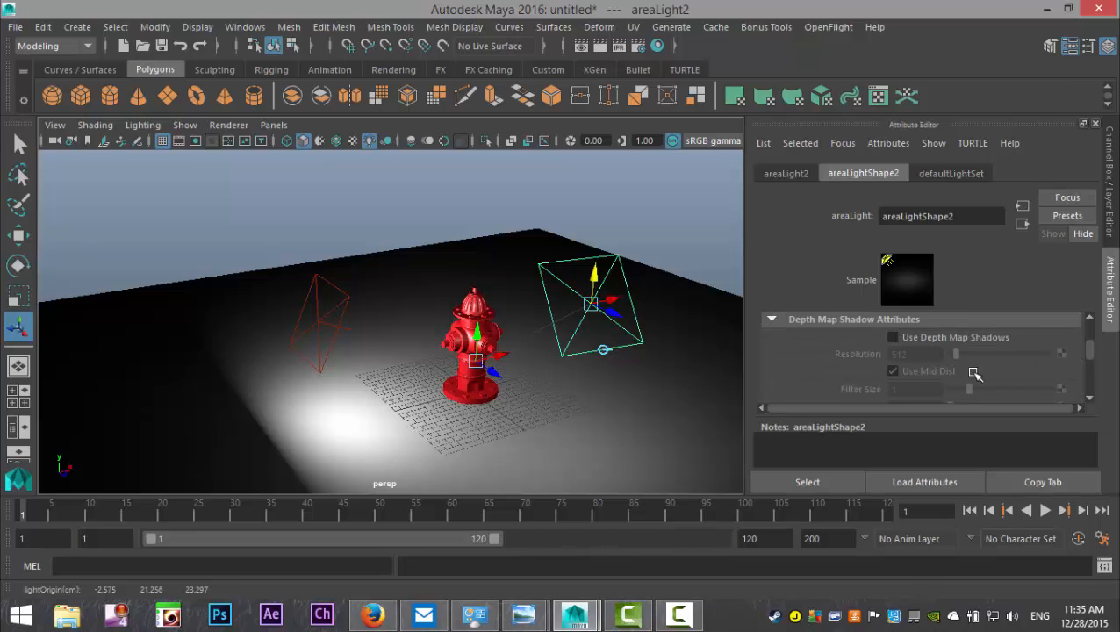
scroll(969, 372, "down", 2)
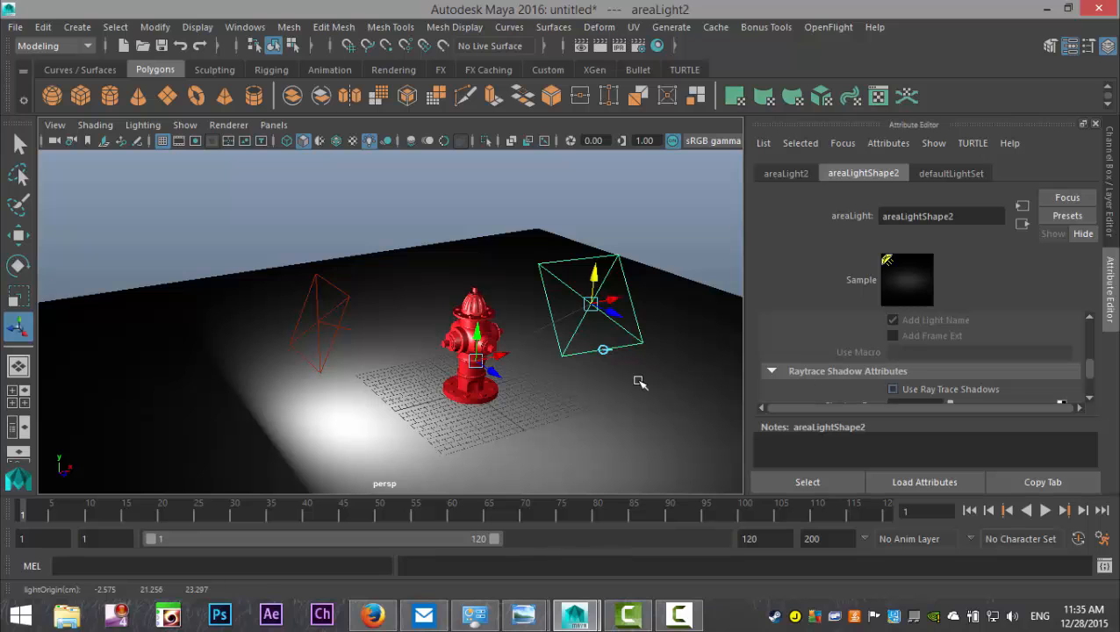
Step: Duplicate the dim area light and place the copy behind the hydrant at about 12, 21.3, -15.6, keeping its aim on the hydrant
left_click_drag(519, 413, 637, 426, "alt")
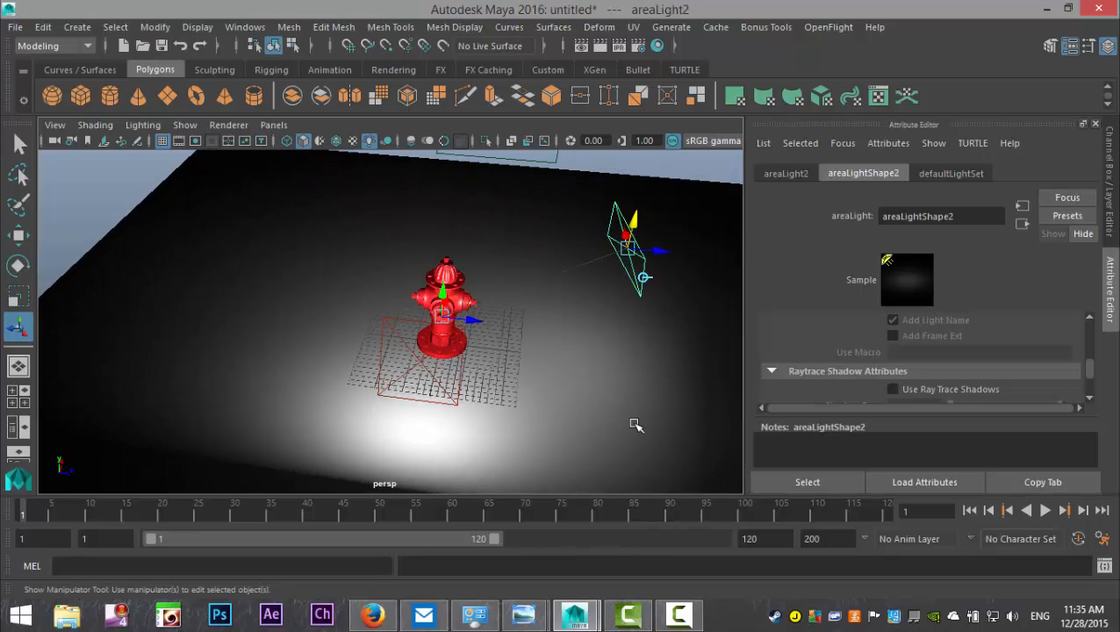
key("ctrl+d")
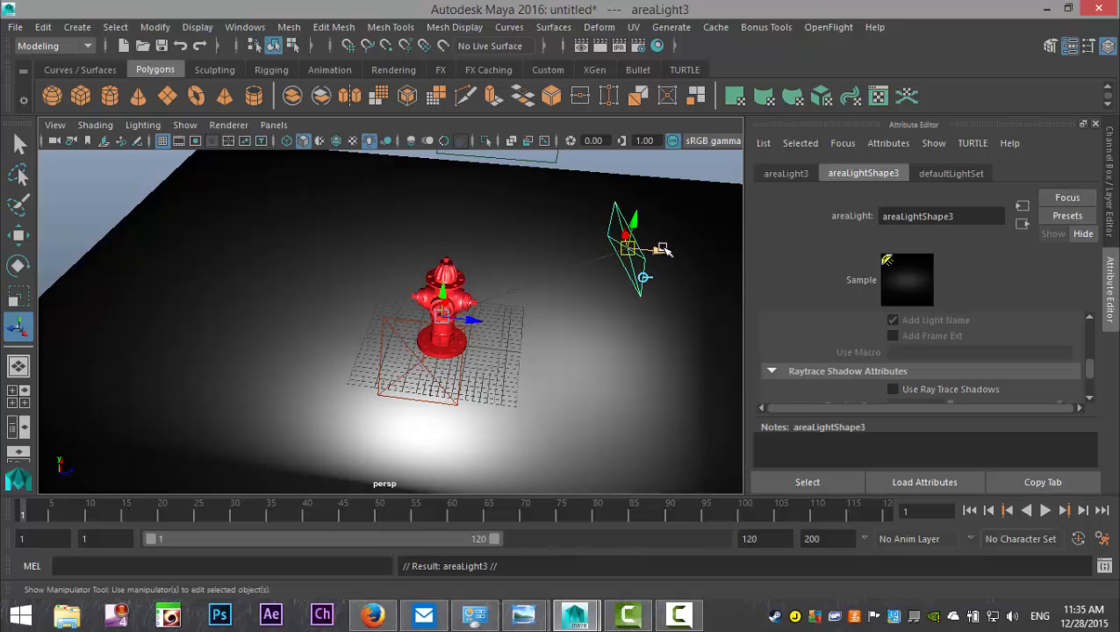
left_click_drag(645, 245, 362, 216)
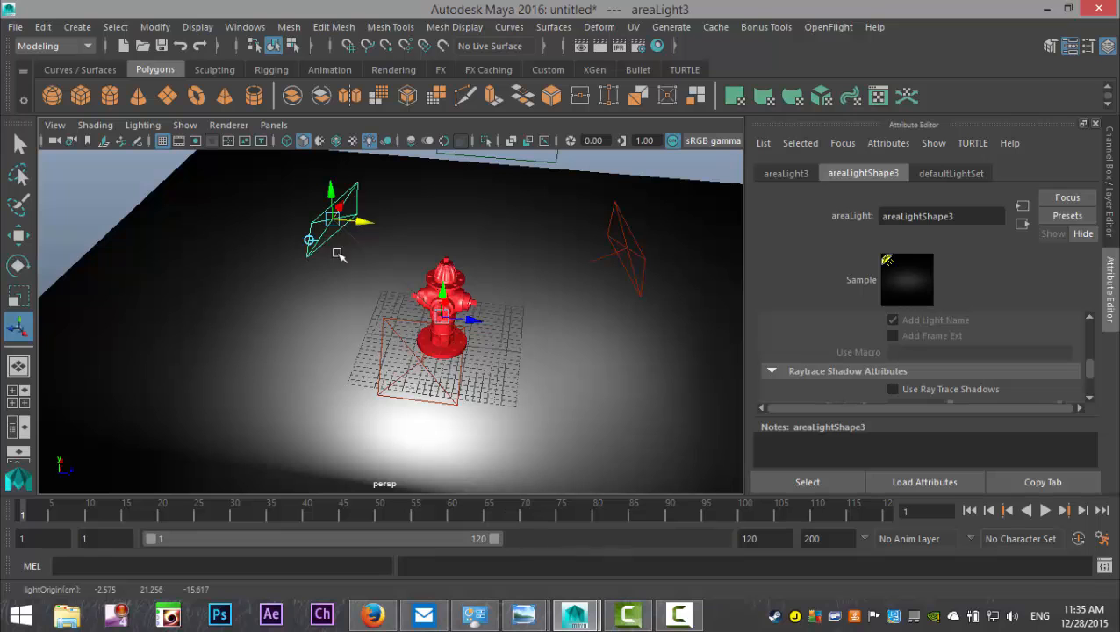
left_click_drag(351, 295, 406, 268, "alt")
left_click_drag(467, 221, 572, 230)
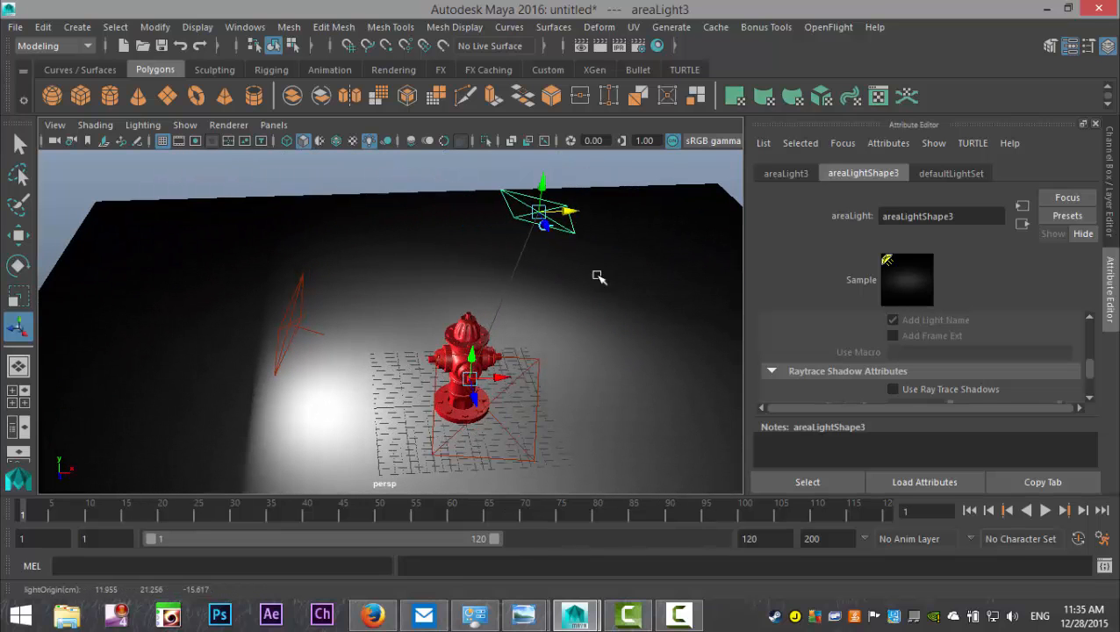
left_click_drag(570, 353, 695, 319, "alt")
Step: Check the third area light's transform, intensity and shadow settings, and inspect the lighting around the hydrant
left_click(786, 173)
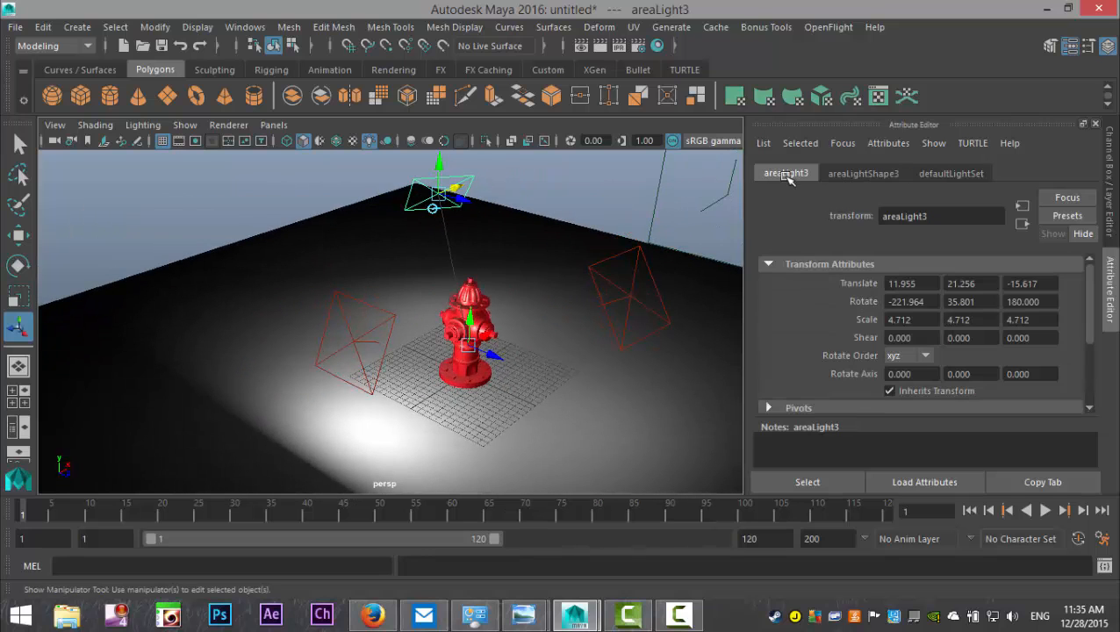
left_click(892, 174)
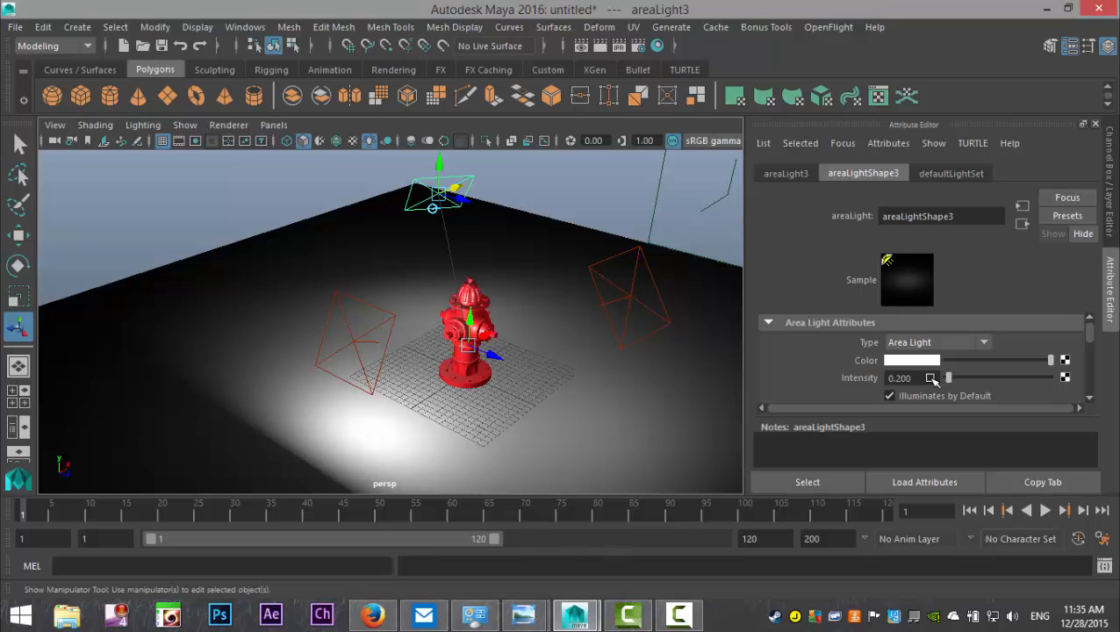
scroll(975, 377, "down", 10)
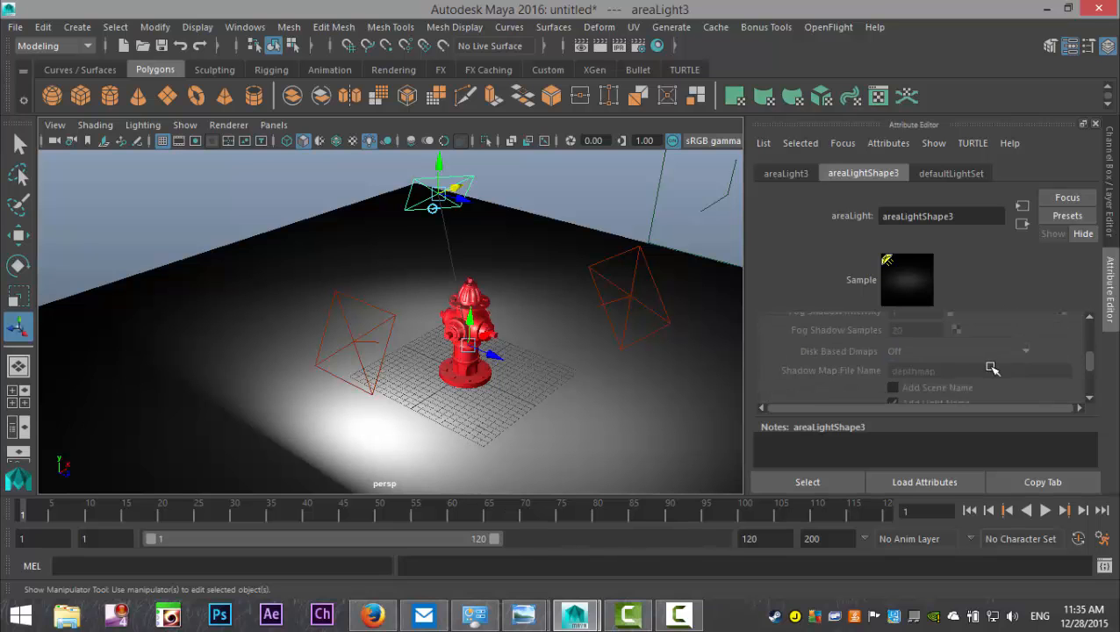
left_click_drag(589, 405, 590, 407, "alt")
left_click_drag(445, 433, 572, 407, "alt")
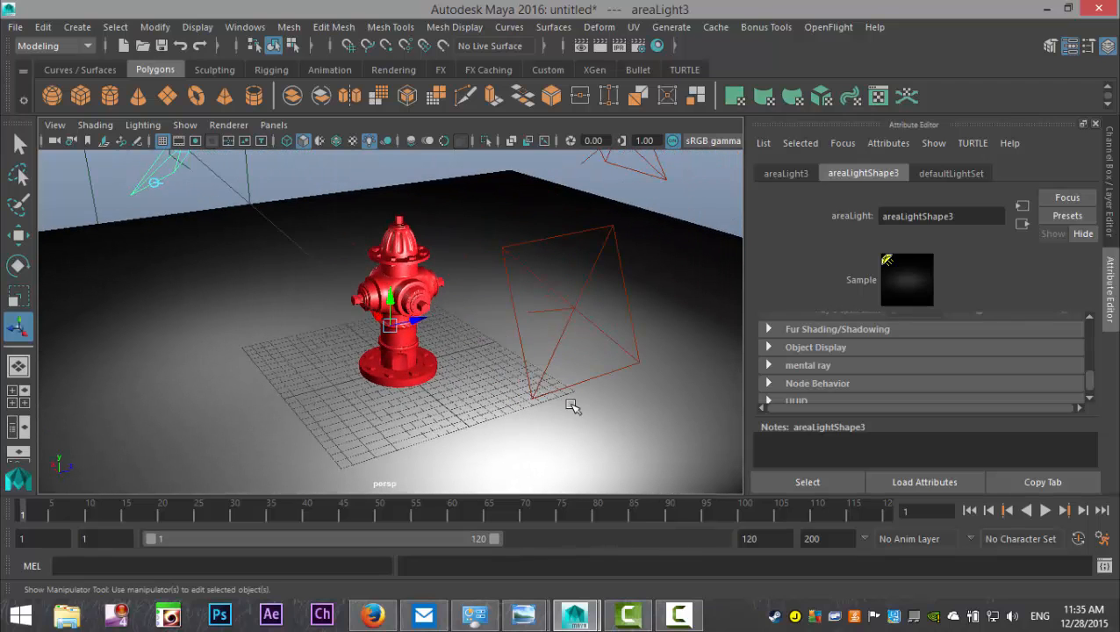
Step: Select the first, brightest area light, set its intensity to 0.8, and check the lit hydrant up close
left_click(518, 242)
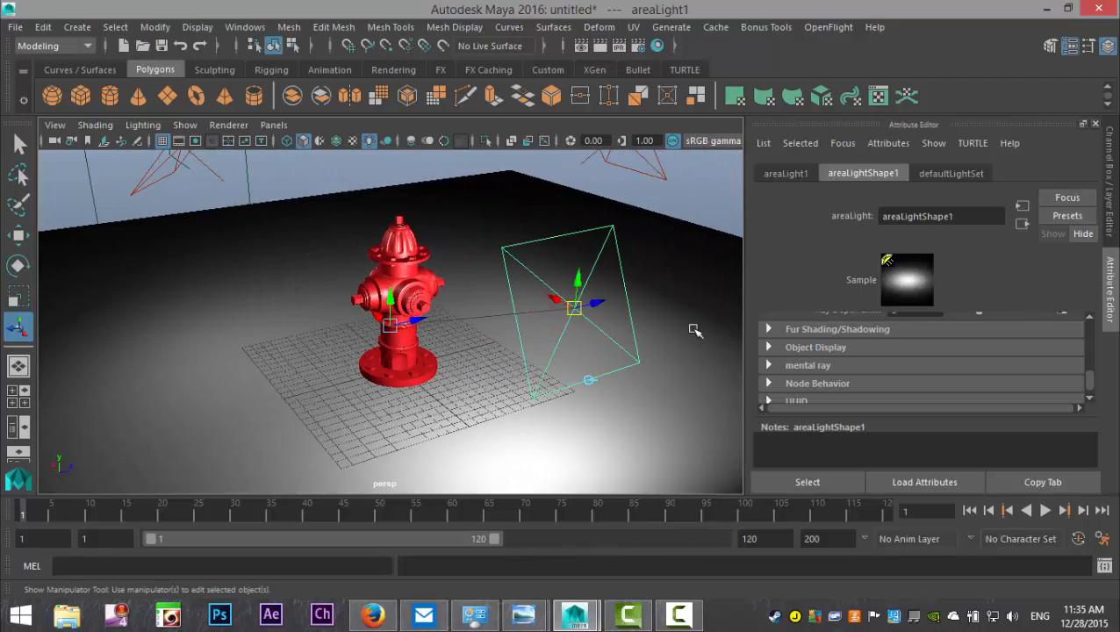
scroll(1036, 338, "up", 5)
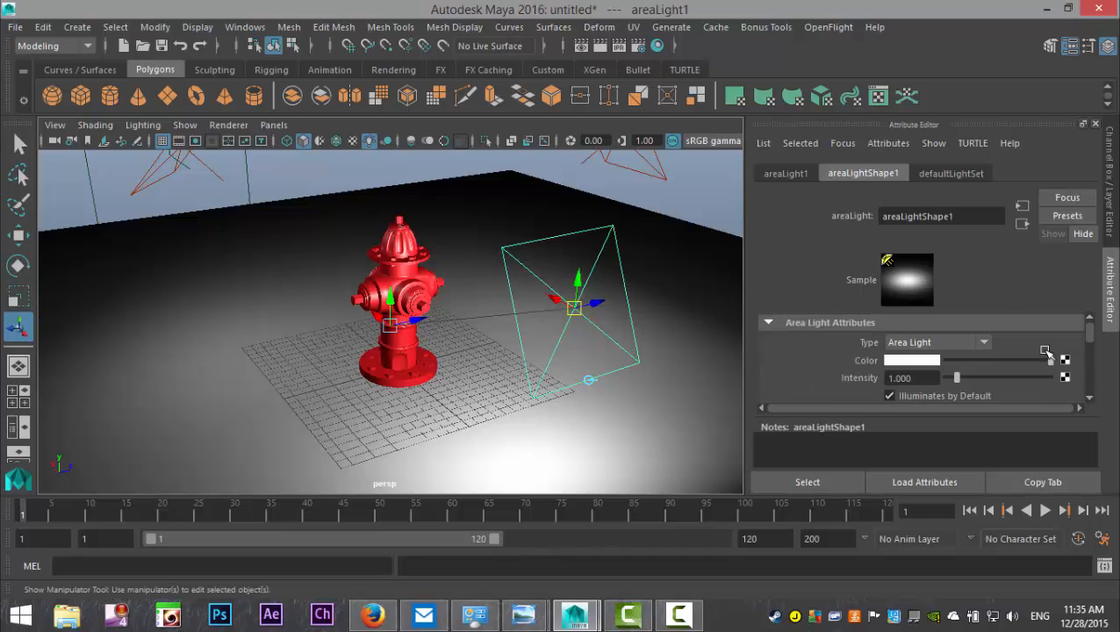
left_click_drag(928, 379, 877, 378)
type("0.8")
key("Return")
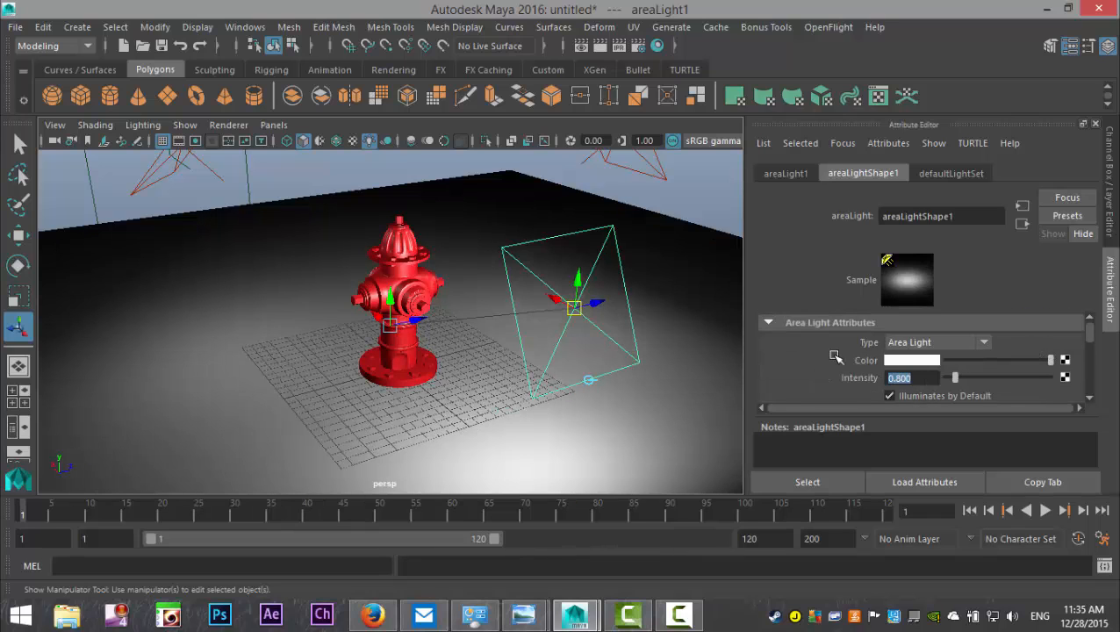
scroll(537, 375, "up", 5)
left_click_drag(537, 374, 570, 387, "alt")
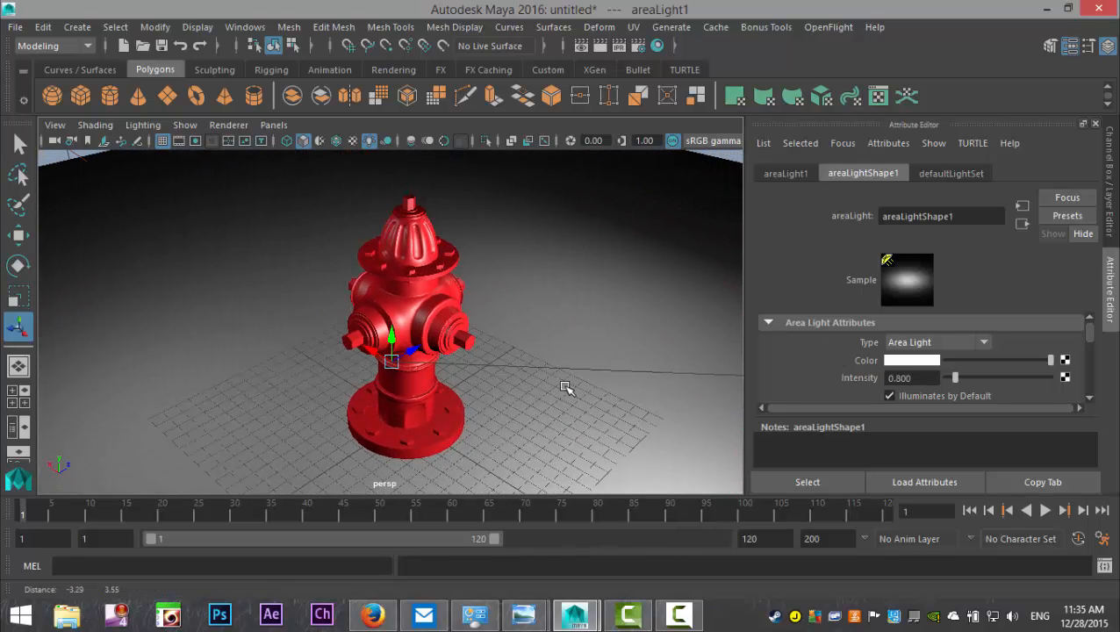
Step: Show the resolution gate in the perspective view and enlarge the ground plane along both horizontal axes behind the hydrant
left_click(179, 140)
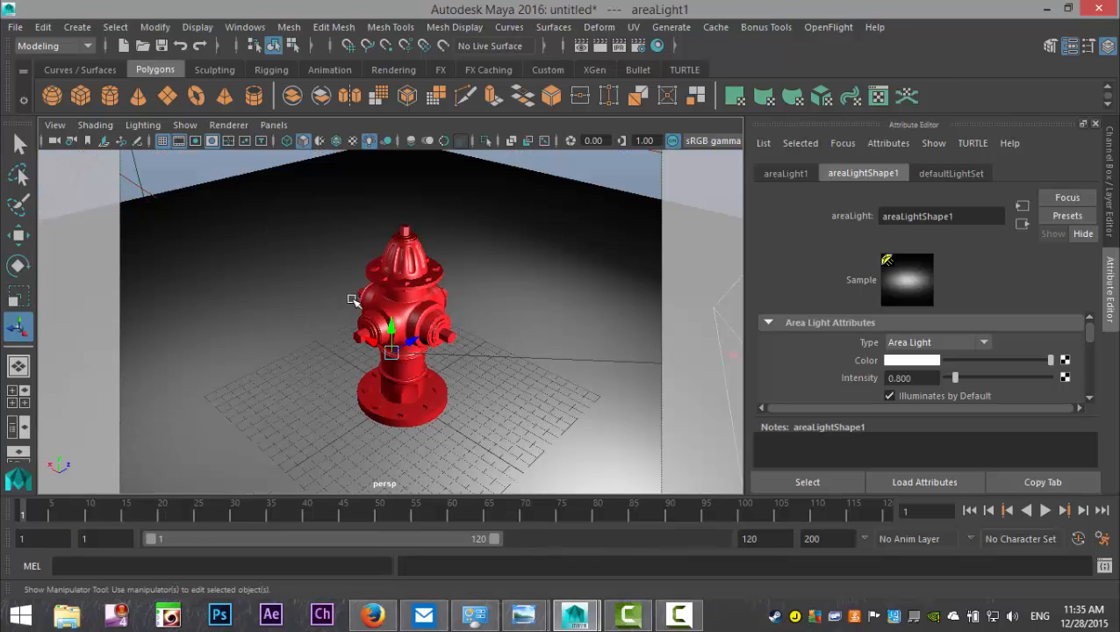
scroll(362, 310, "up", 2)
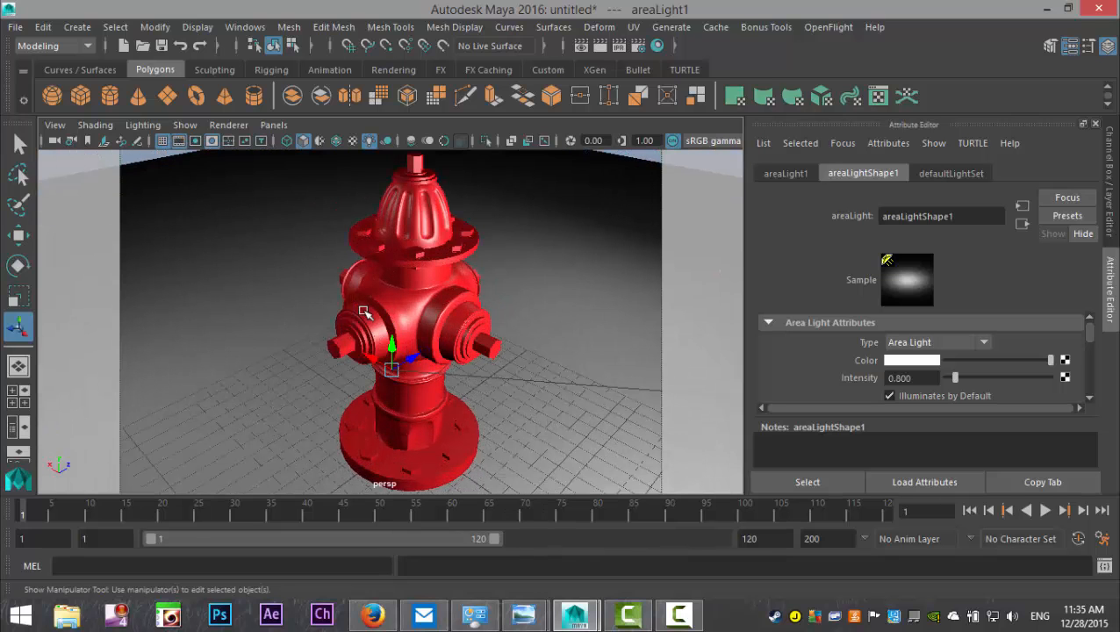
left_click(599, 196)
scroll(577, 272, "down", 4)
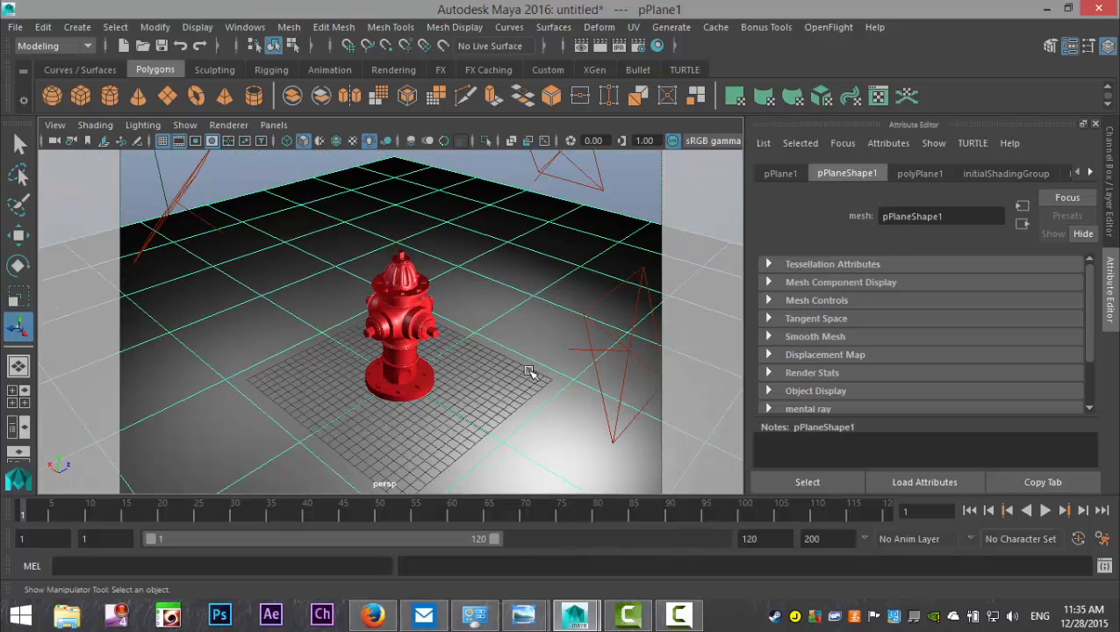
key("r")
left_click_drag(423, 367, 496, 325)
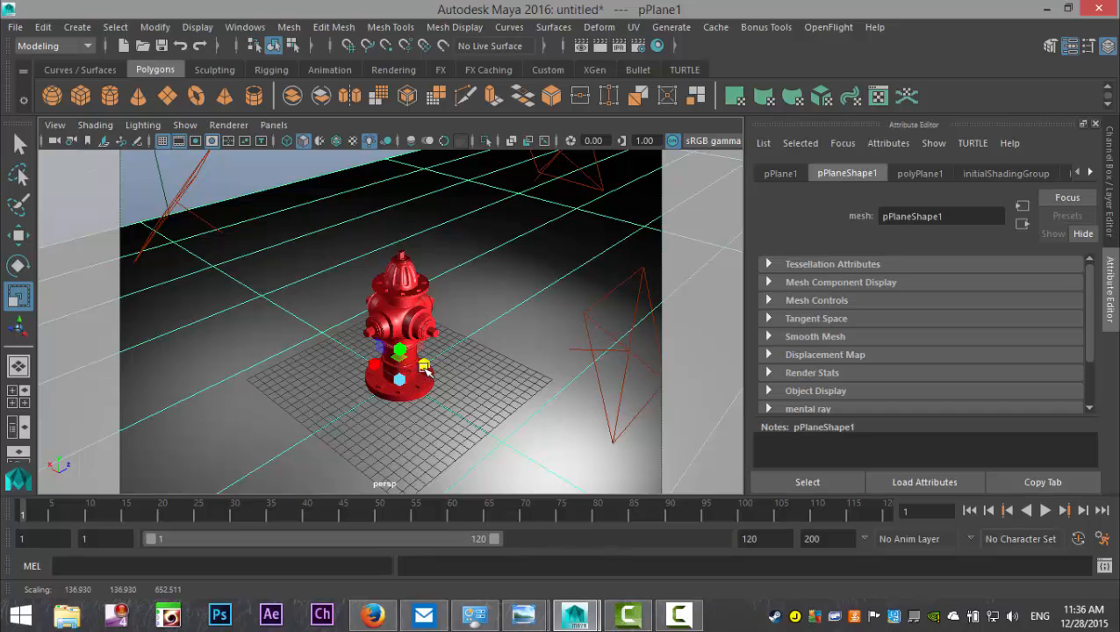
left_click_drag(425, 368, 344, 348)
scroll(404, 383, "up", 5)
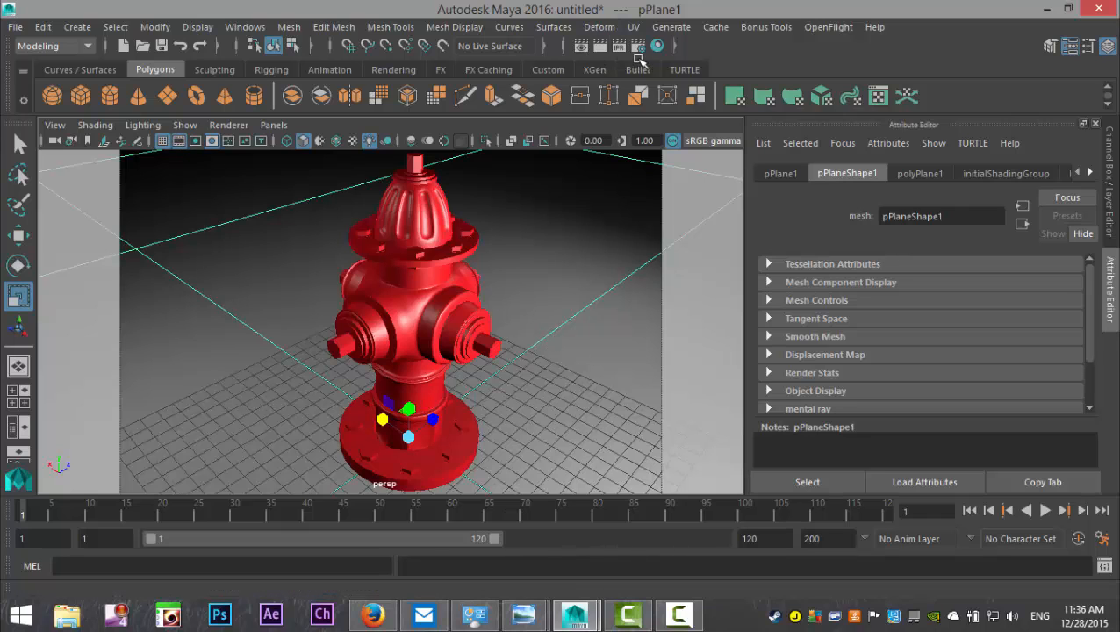
Step: Set the scene to render with mental ray, keeping the HD 540 image size preset
left_click(639, 45)
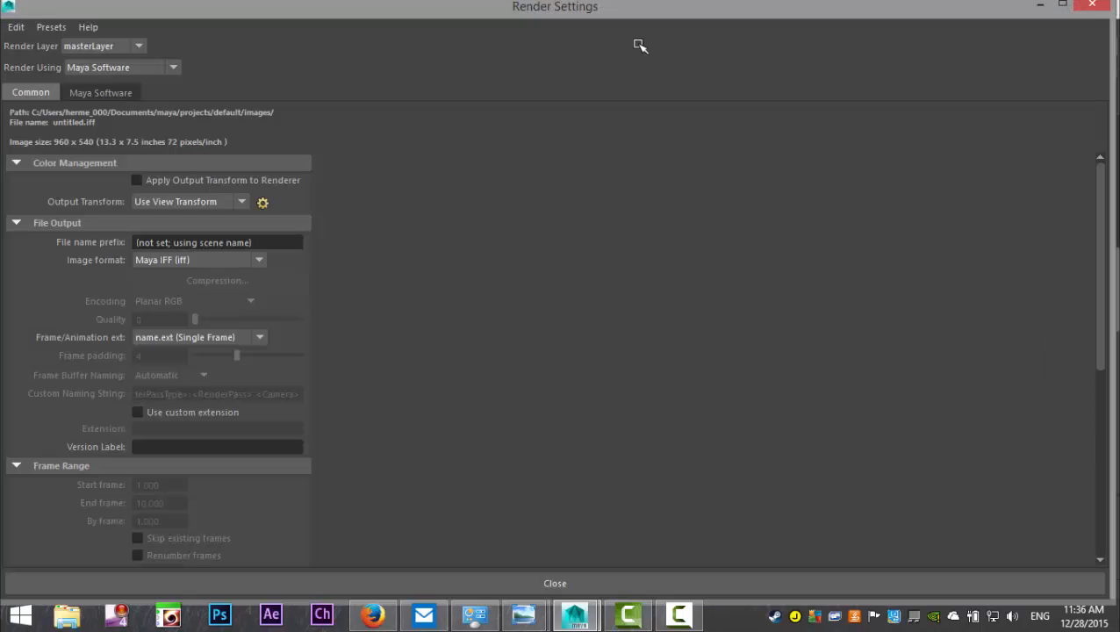
left_click(95, 67)
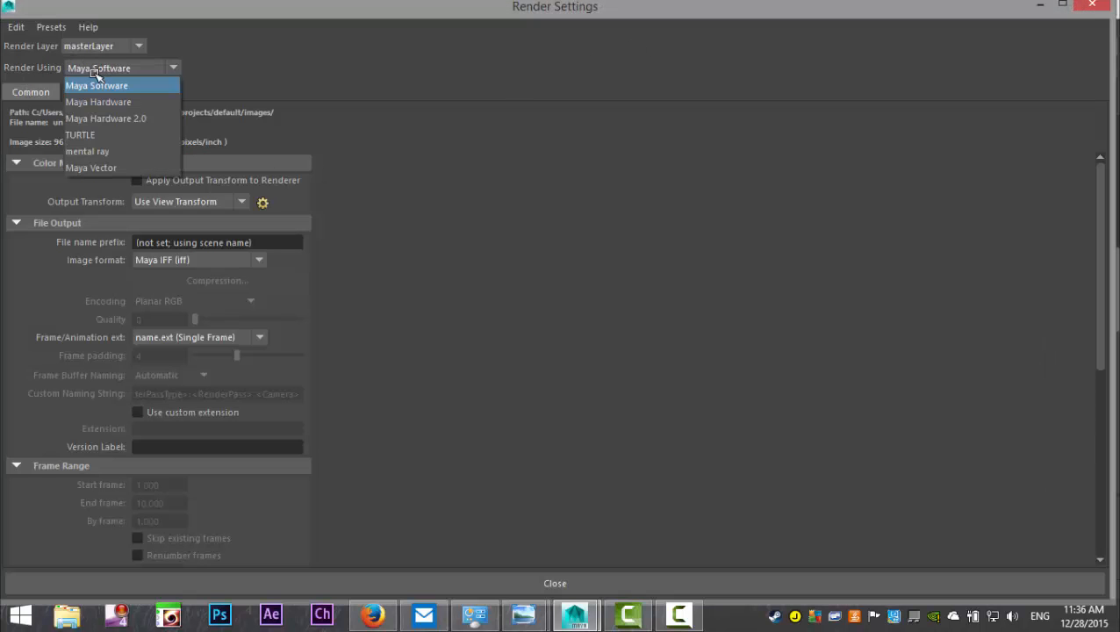
left_click(103, 152)
scroll(263, 363, "down", 8)
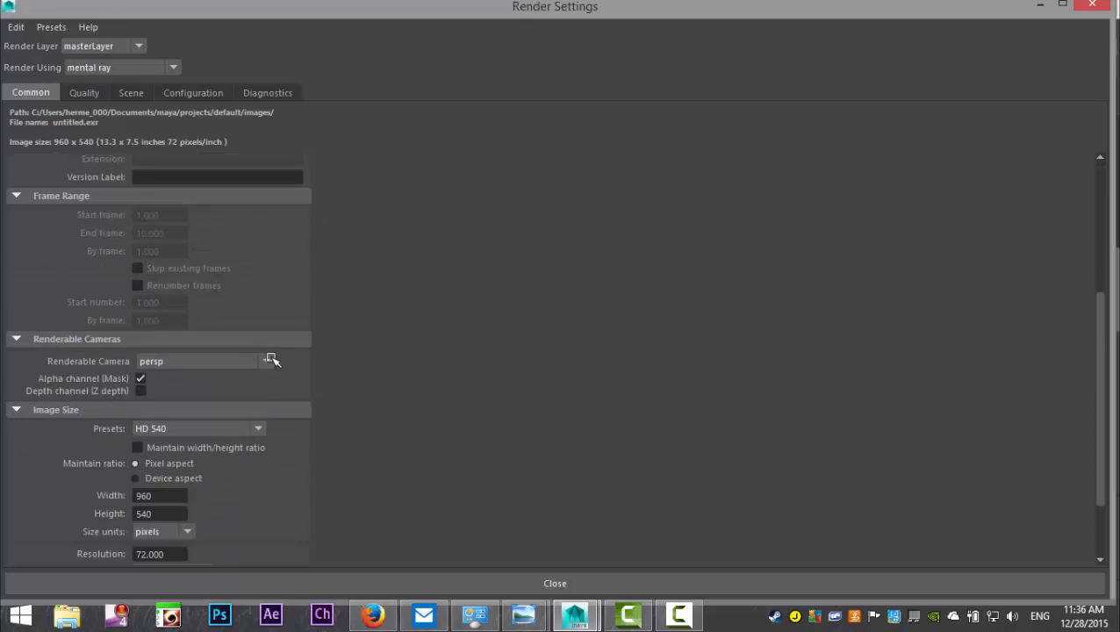
left_click(257, 337)
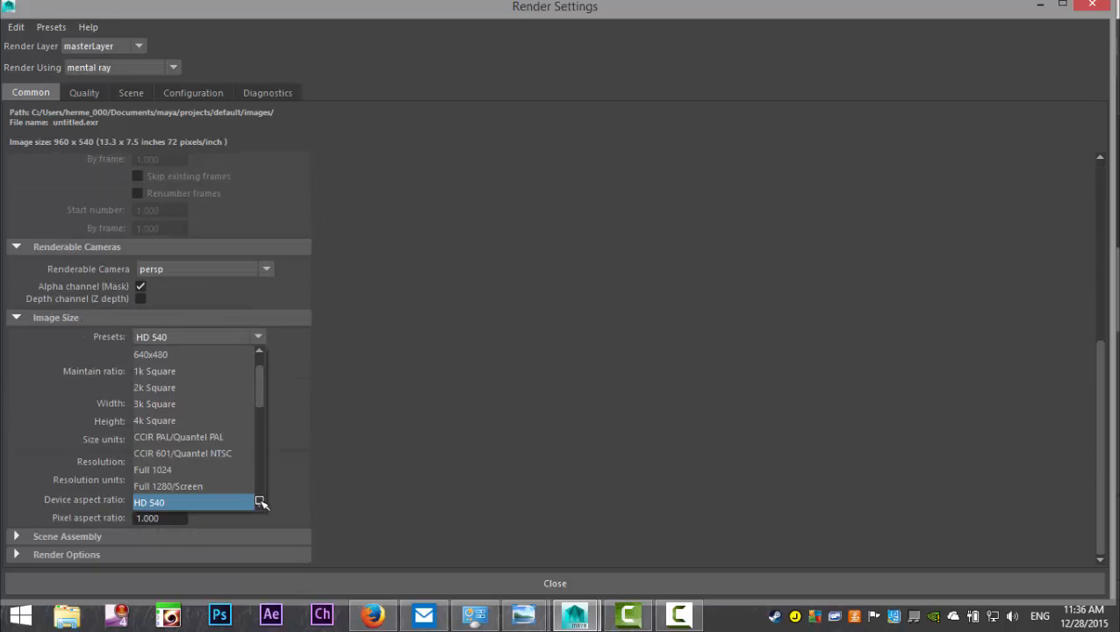
scroll(261, 503, "down", 2)
left_click(253, 503)
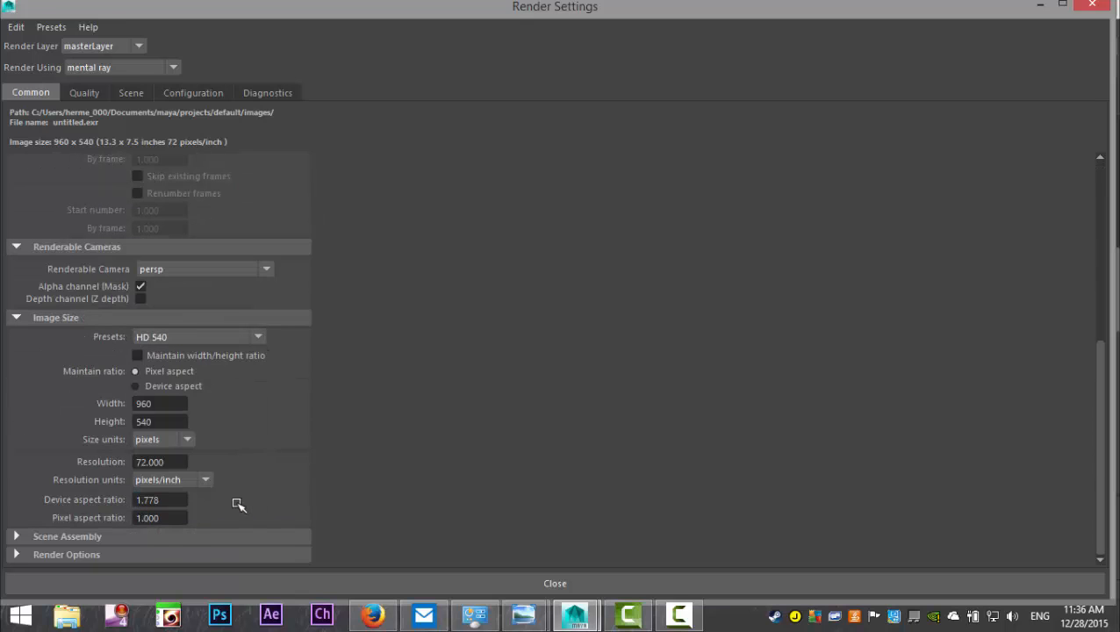
Step: Raise the overall sampling quality of the mental ray render to 1.50
left_click(85, 94)
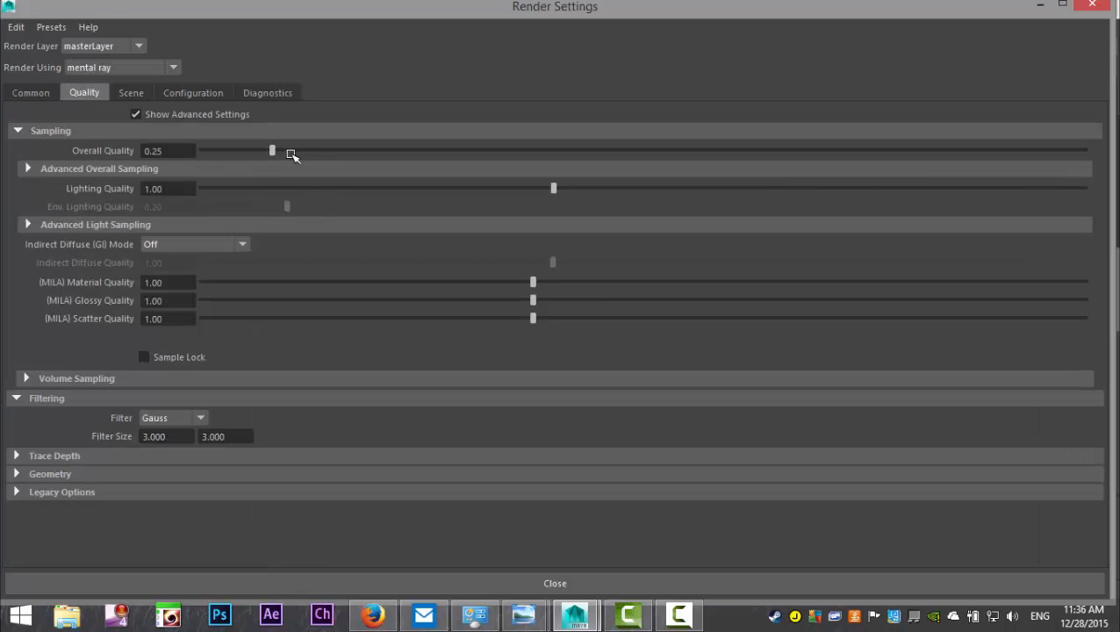
left_click_drag(273, 151, 434, 151)
left_click_drag(531, 165, 855, 171)
Step: Create image-based lighting for the render environment and show the advanced scene and configuration settings
left_click(132, 93)
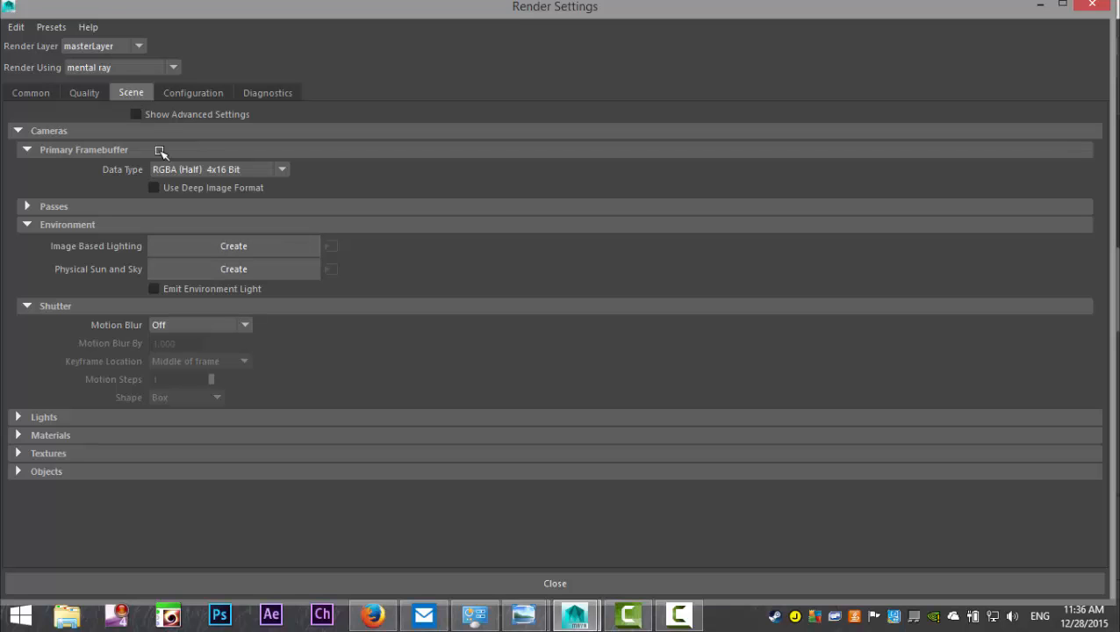
left_click(136, 115)
scroll(374, 311, "down", 1)
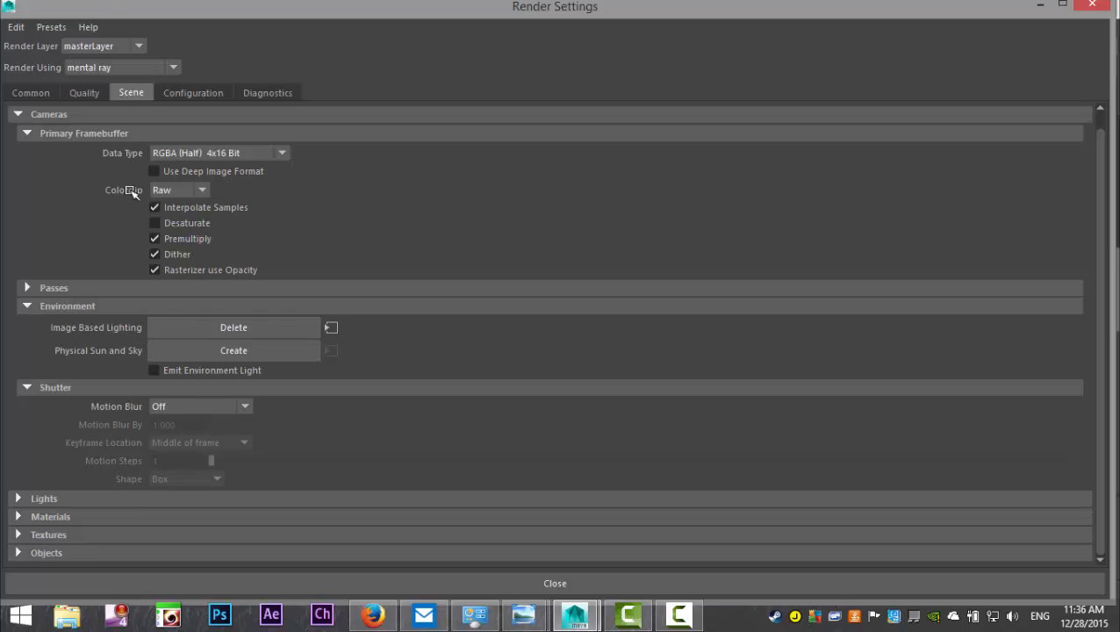
left_click(182, 91)
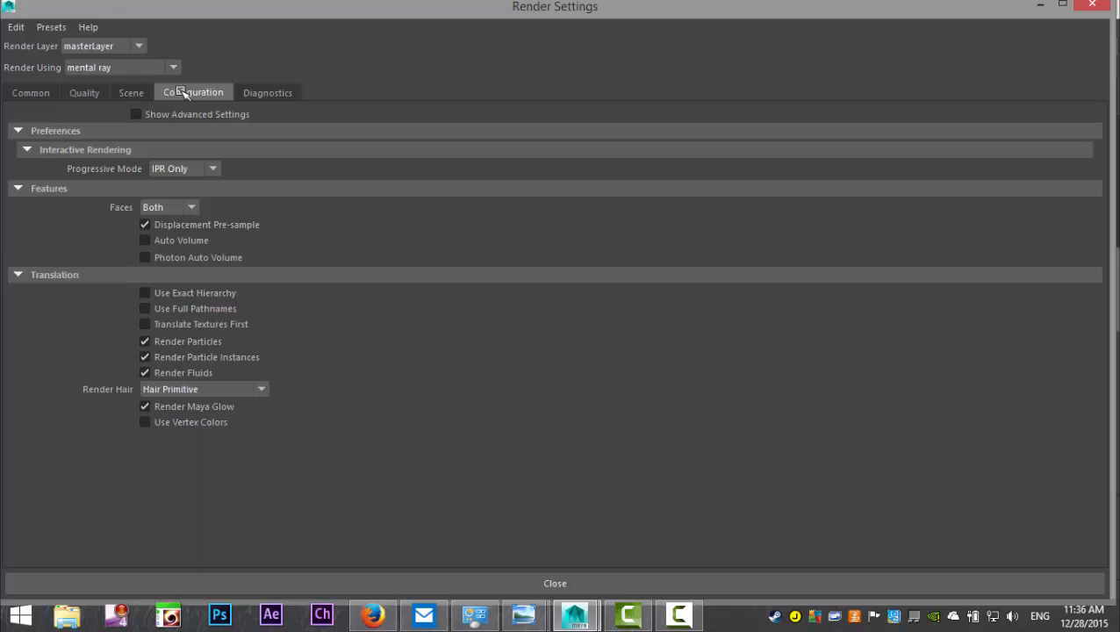
left_click(134, 115)
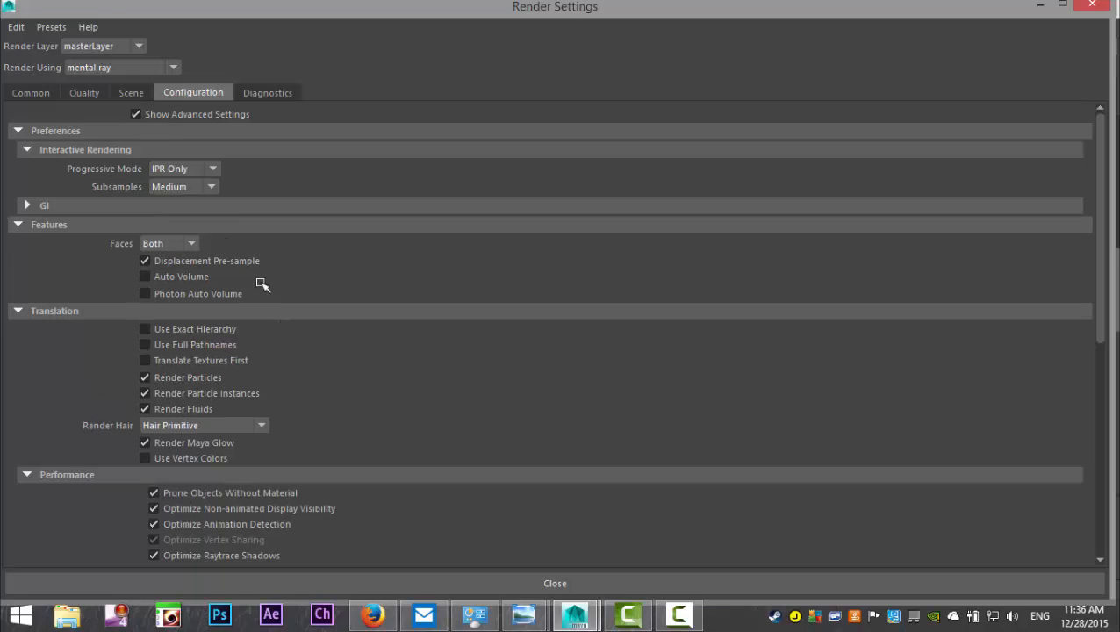
Step: Expand the legacy options of the render quality settings and enable Global Illumination and Final Gathering
left_click(85, 93)
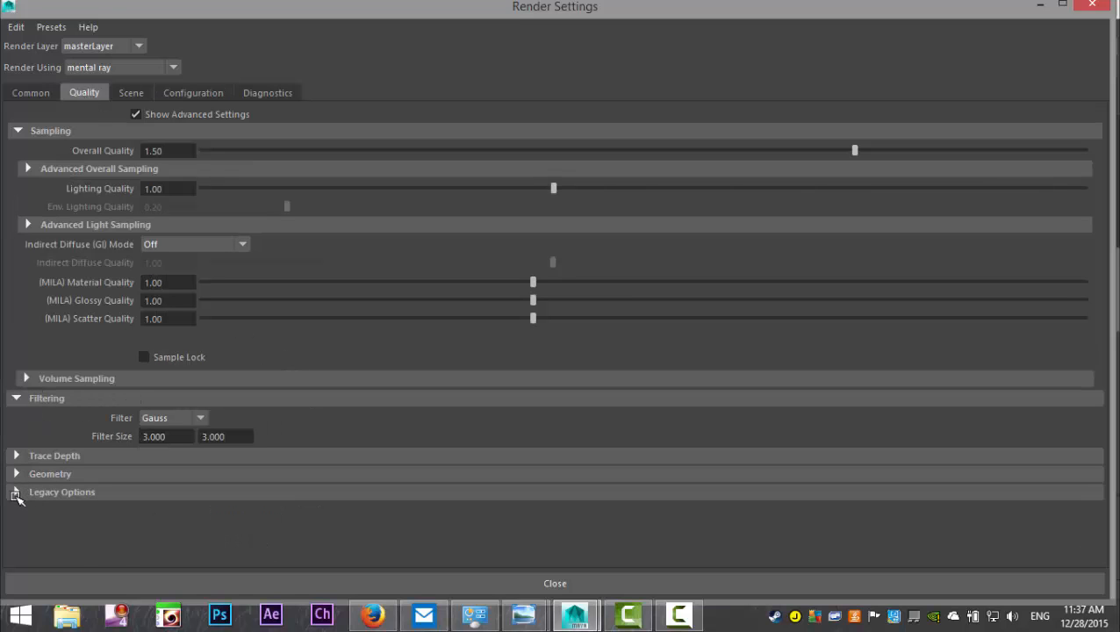
left_click(17, 494)
scroll(425, 443, "down", 5)
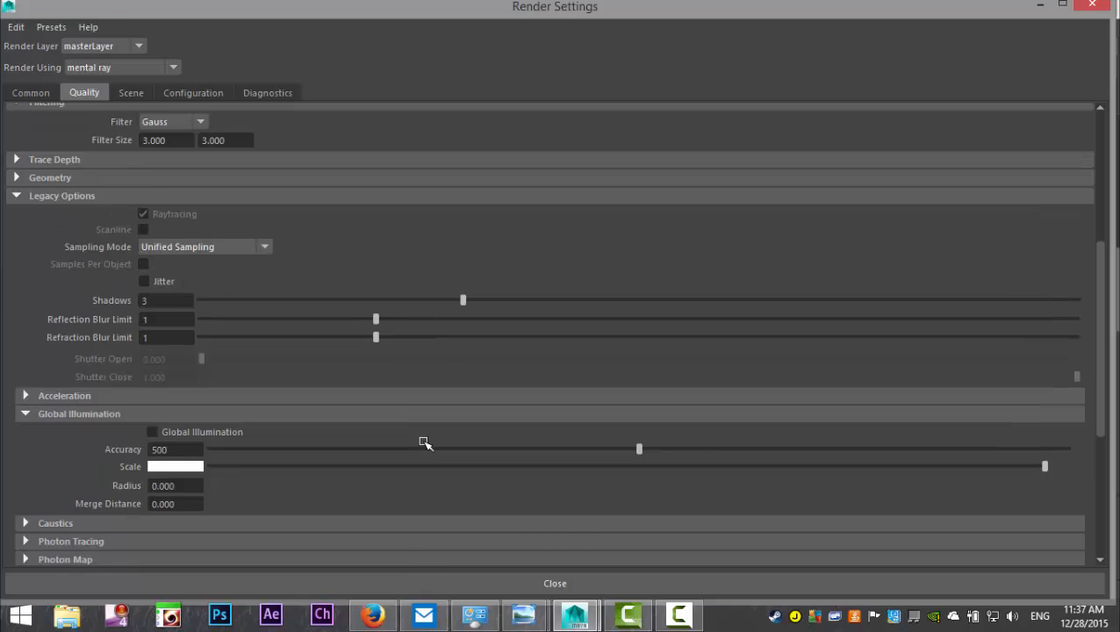
scroll(423, 443, "up", 5)
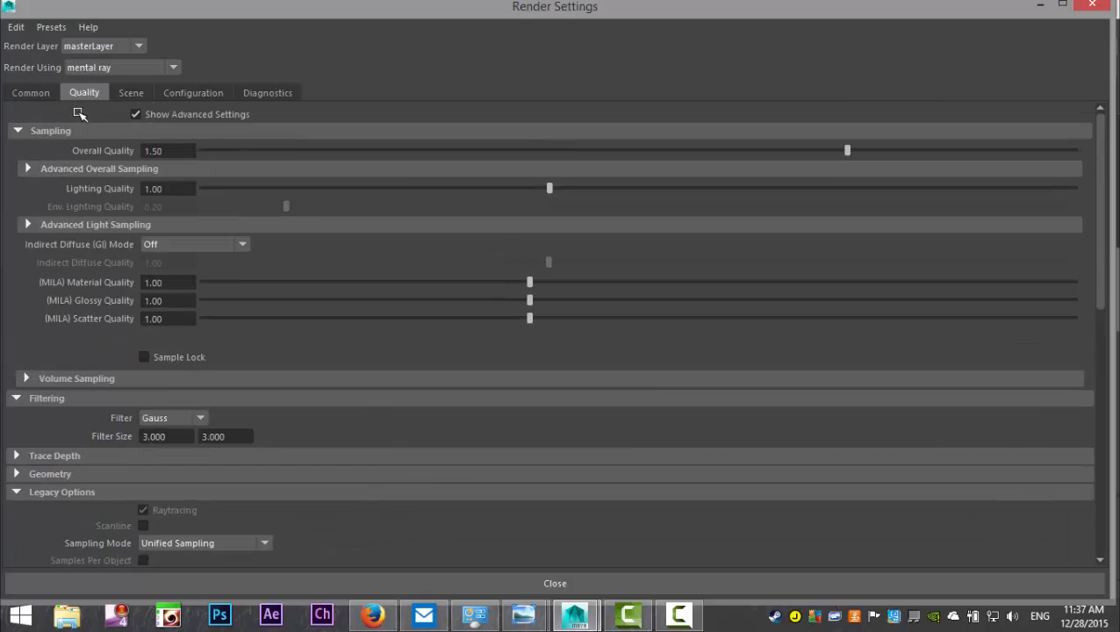
scroll(351, 261, "down", 1)
scroll(351, 263, "up", 1)
scroll(405, 336, "down", 3)
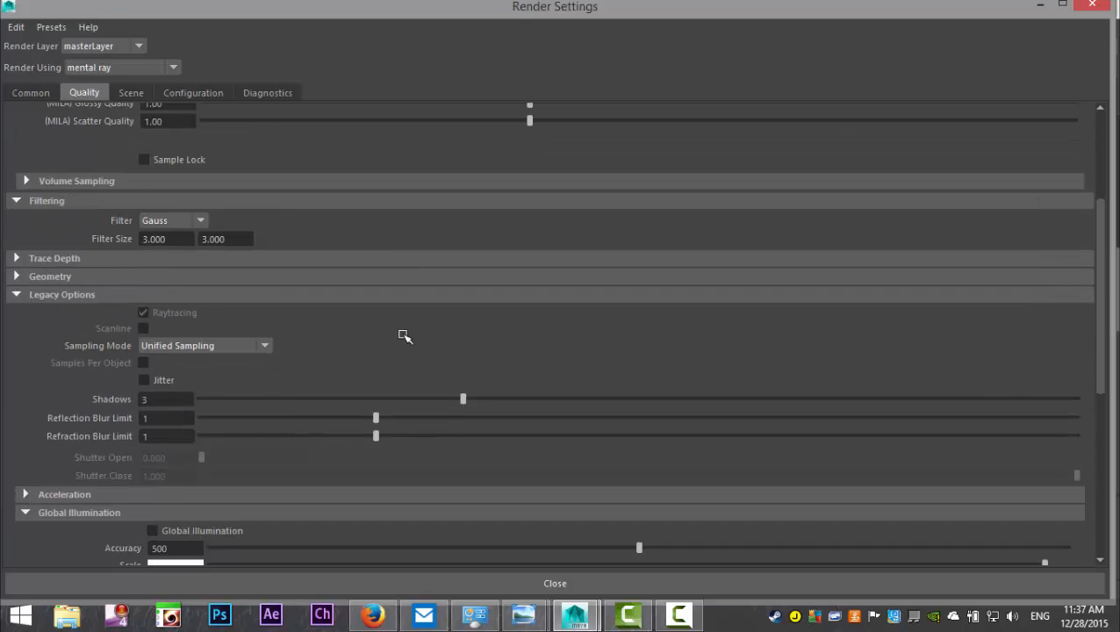
scroll(404, 336, "down", 2)
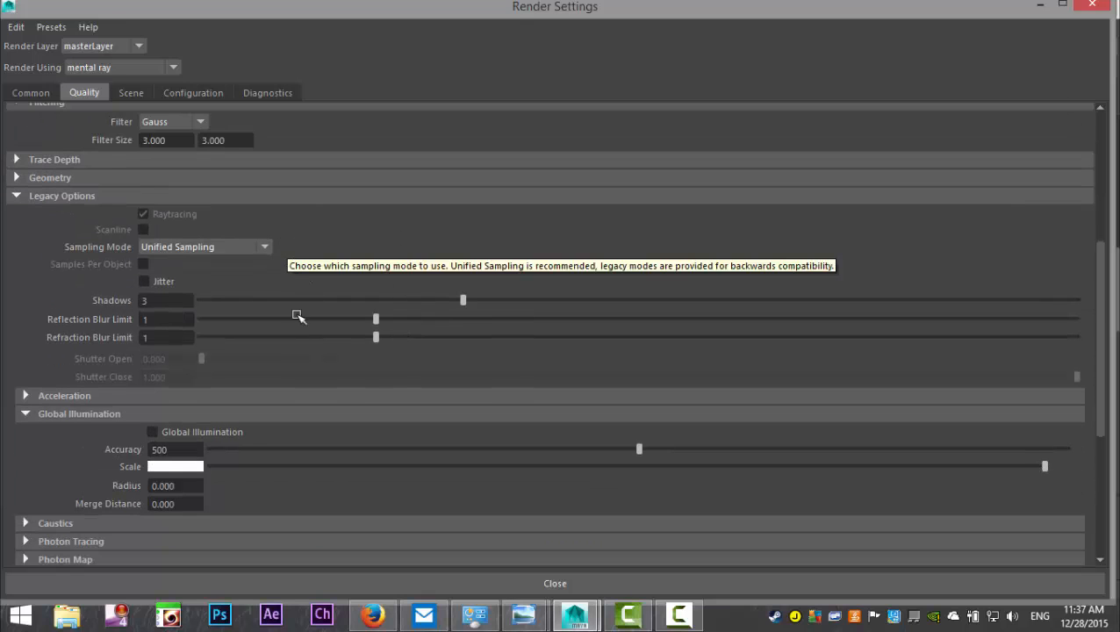
left_click(154, 432)
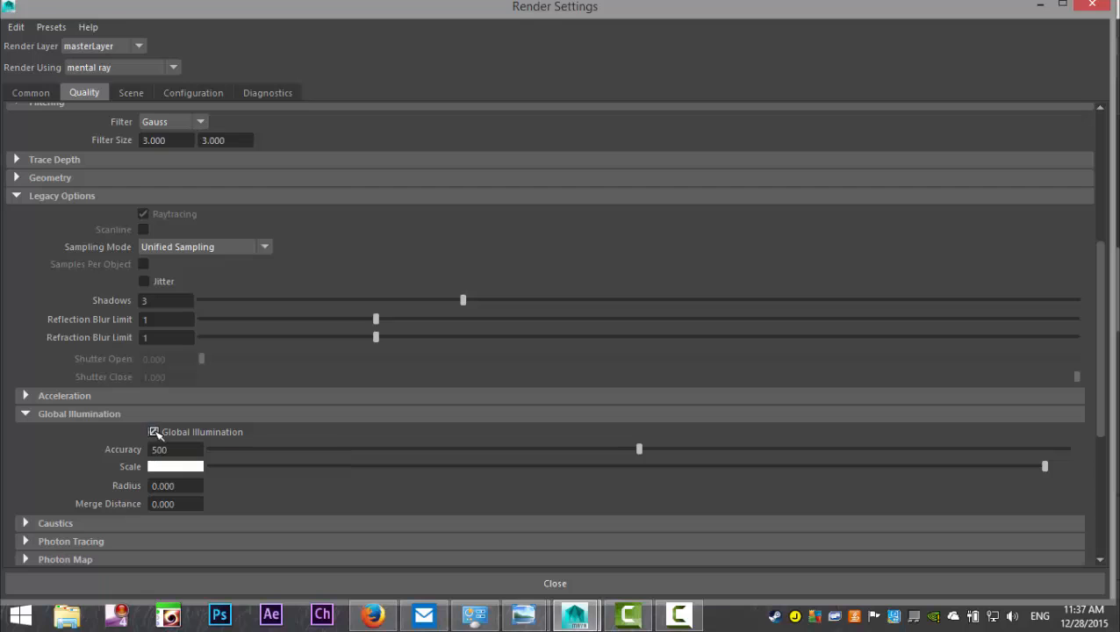
scroll(301, 455, "down", 3)
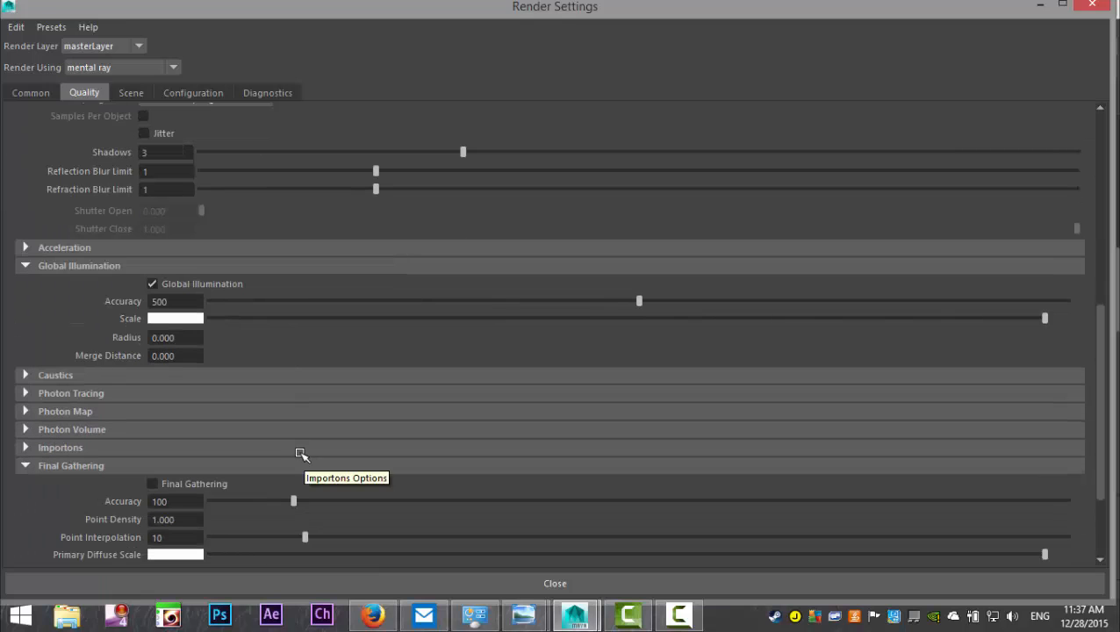
left_click(154, 484)
scroll(652, 397, "up", 8)
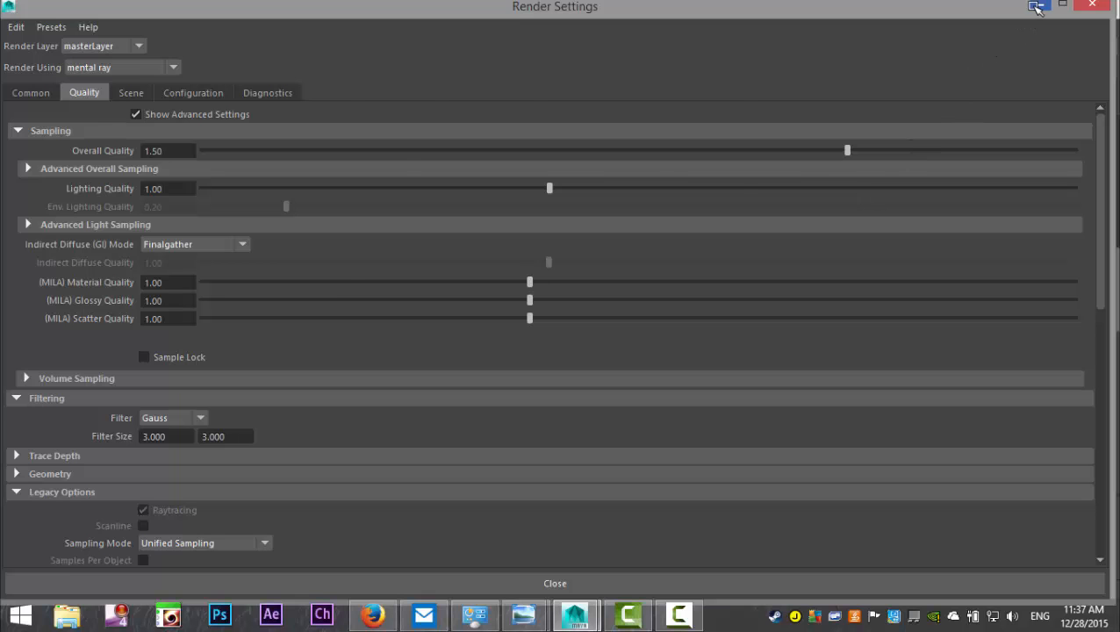
Step: Minimize the render settings and load Sky 8.hdr from the HDRI folder as the image-based lighting image
left_click(1039, 6)
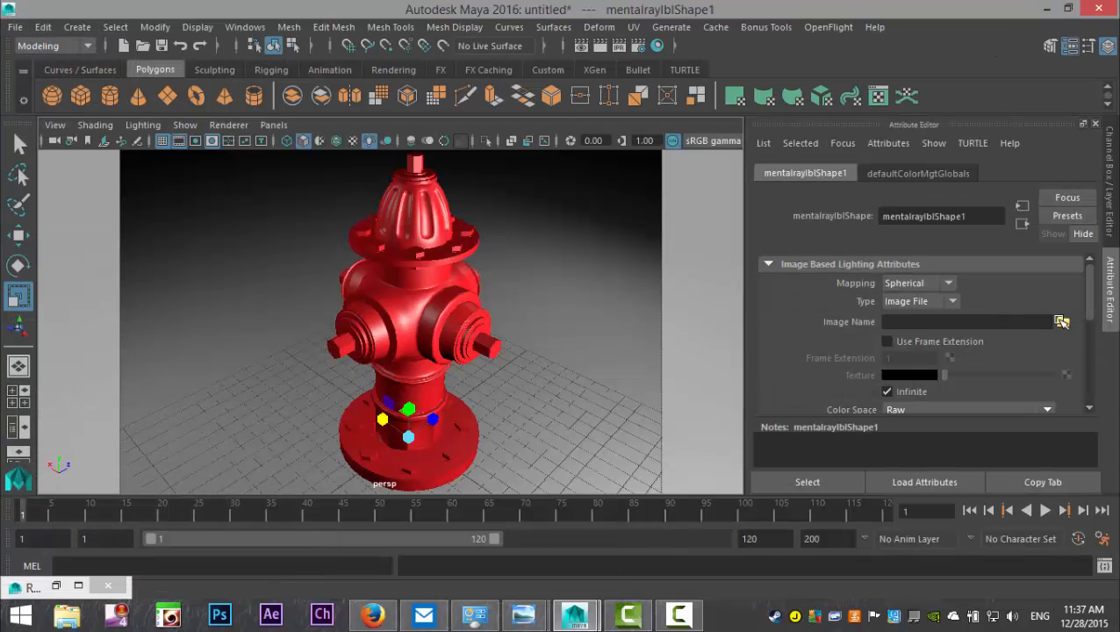
left_click(1064, 322)
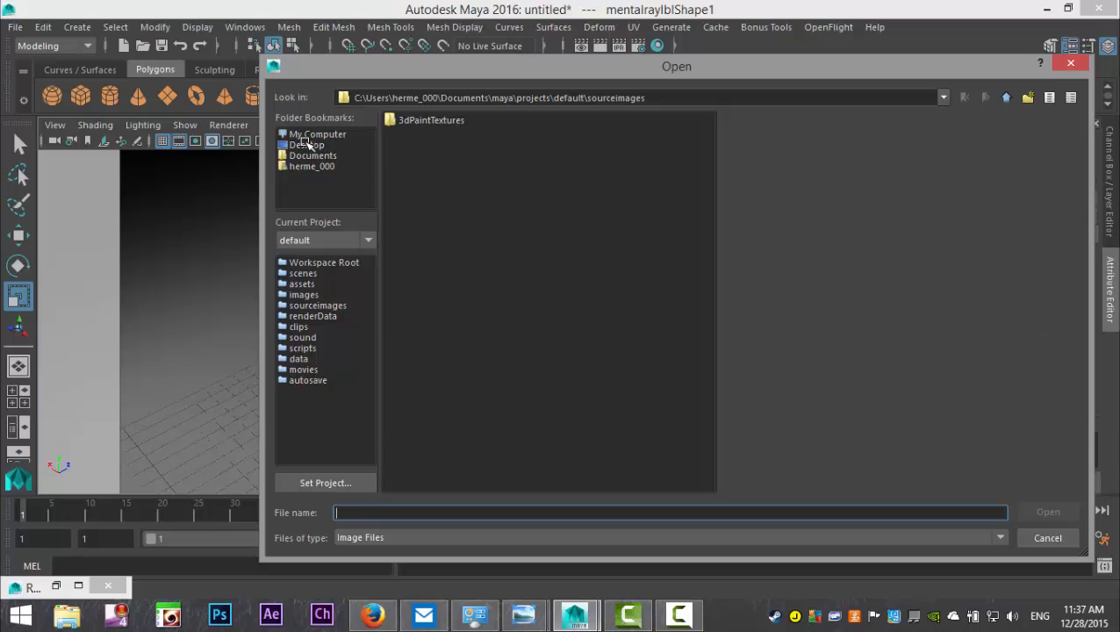
left_click(308, 145)
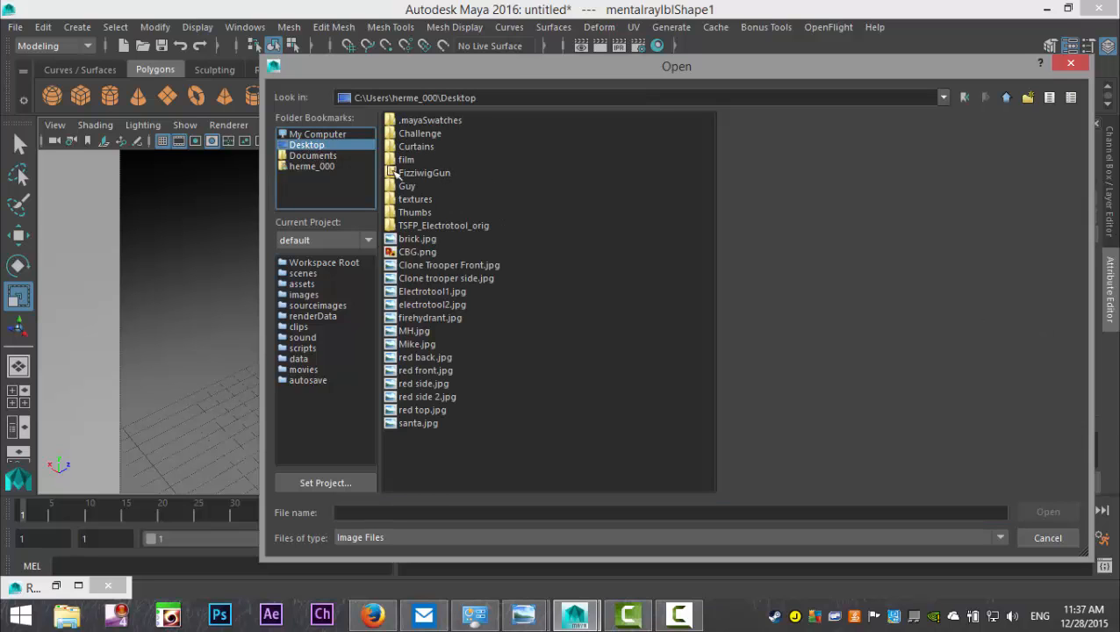
left_click(299, 155)
double_click(409, 172)
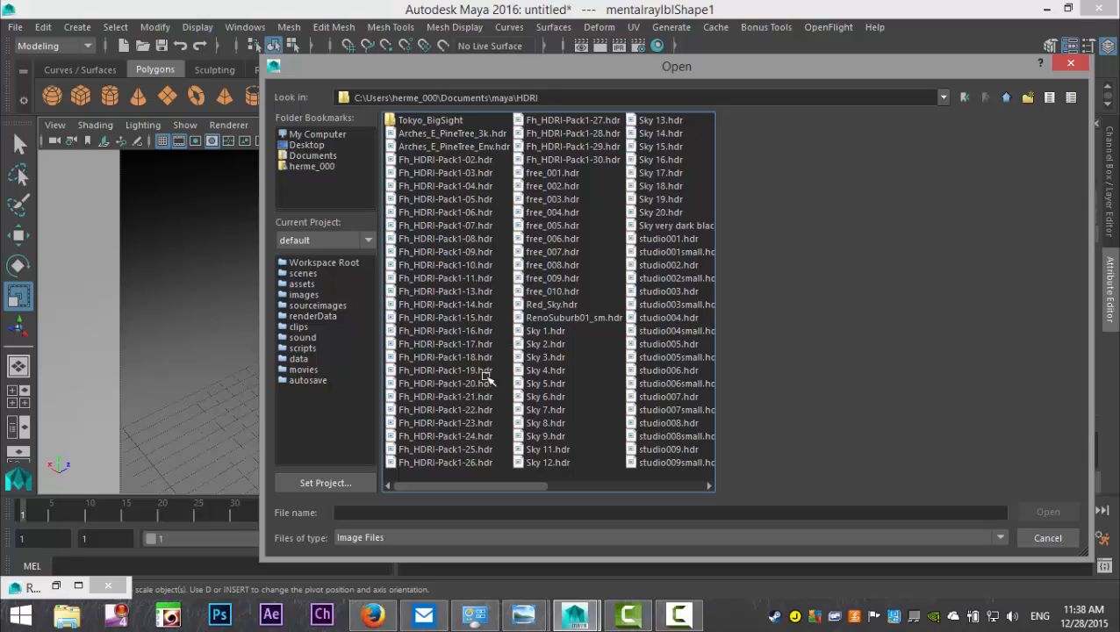
left_click(542, 423)
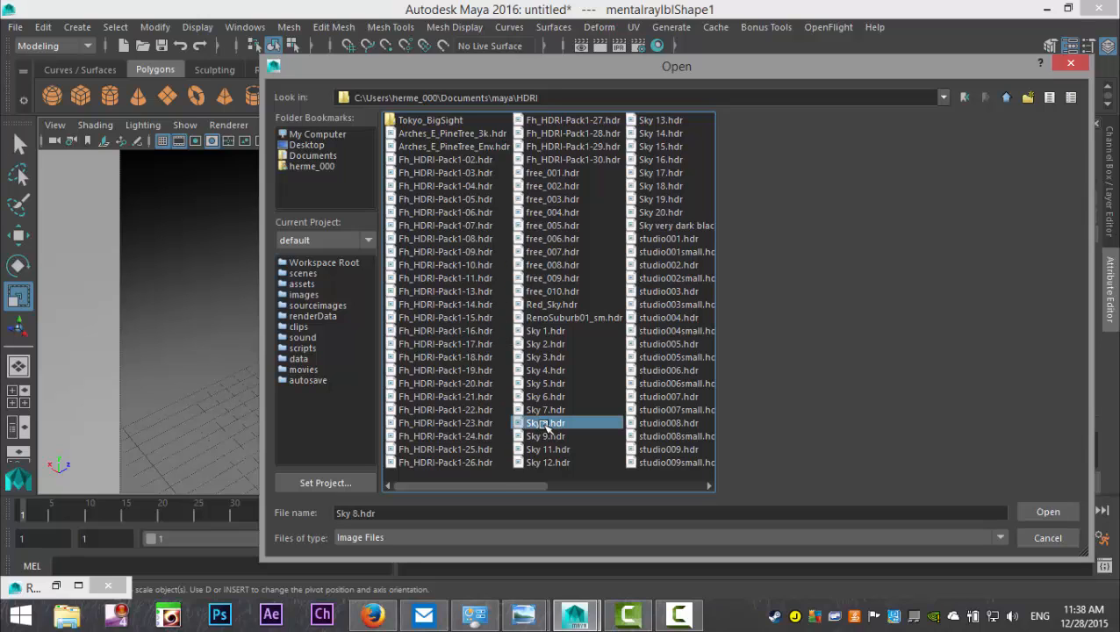
left_click(1049, 512)
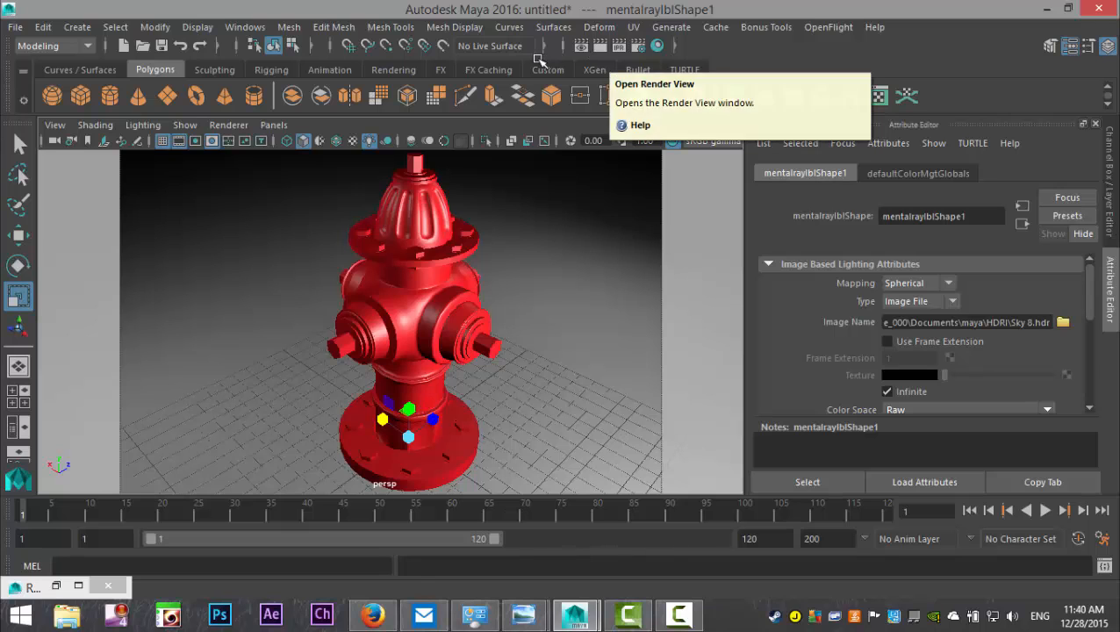
Step: Reframe the perspective view so the whole hydrant fits inside the resolution gate
scroll(511, 268, "down", 3)
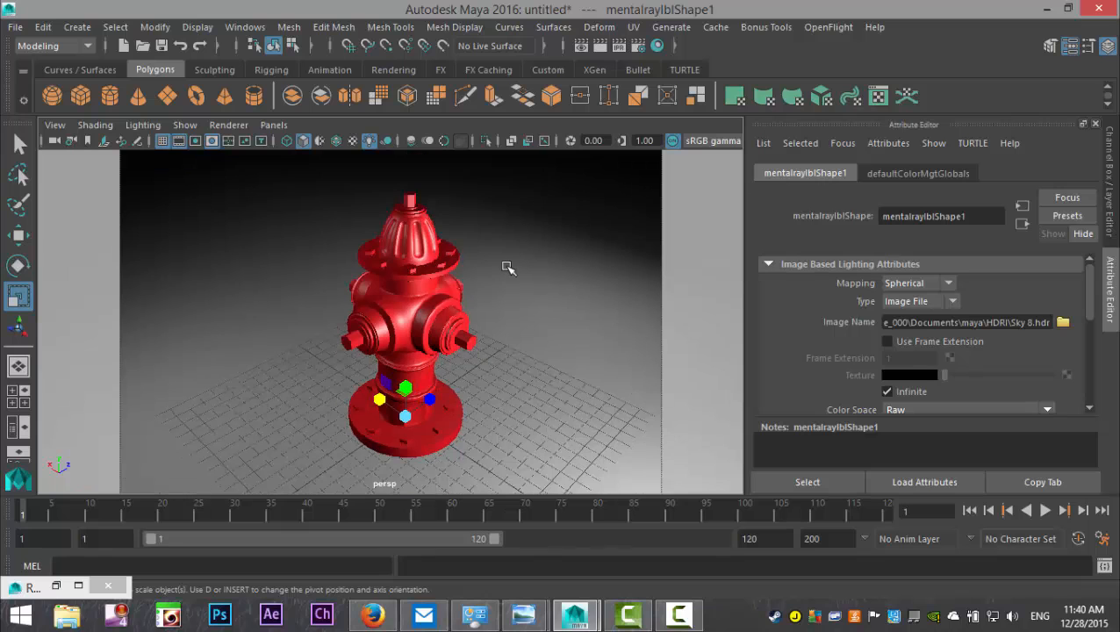
scroll(515, 285, "up", 3)
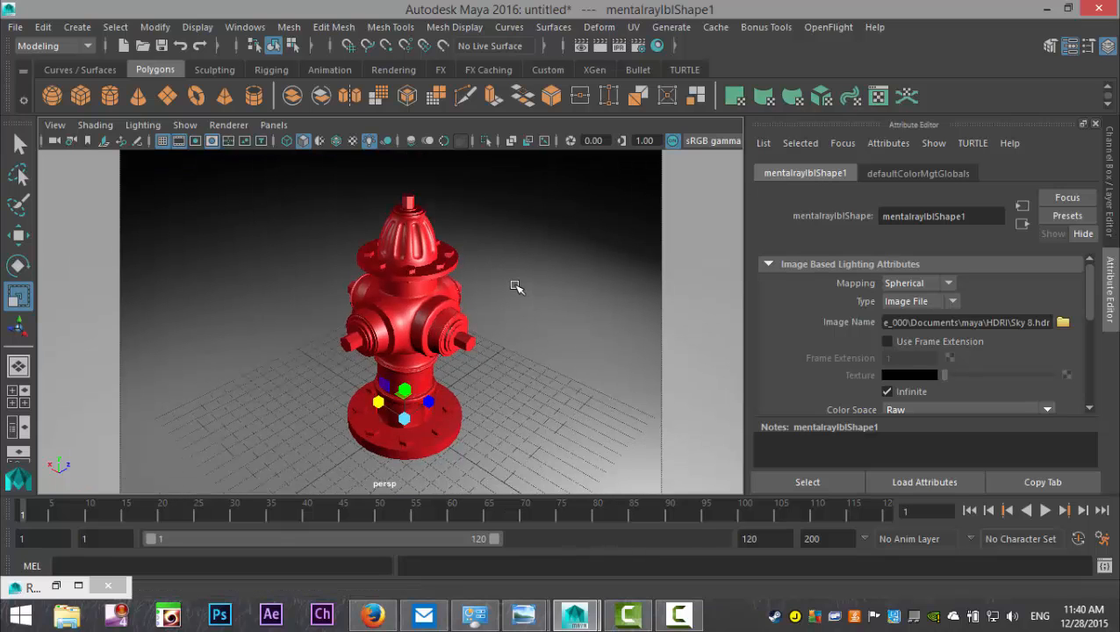
middle_click_drag(506, 307, 509, 301, "alt")
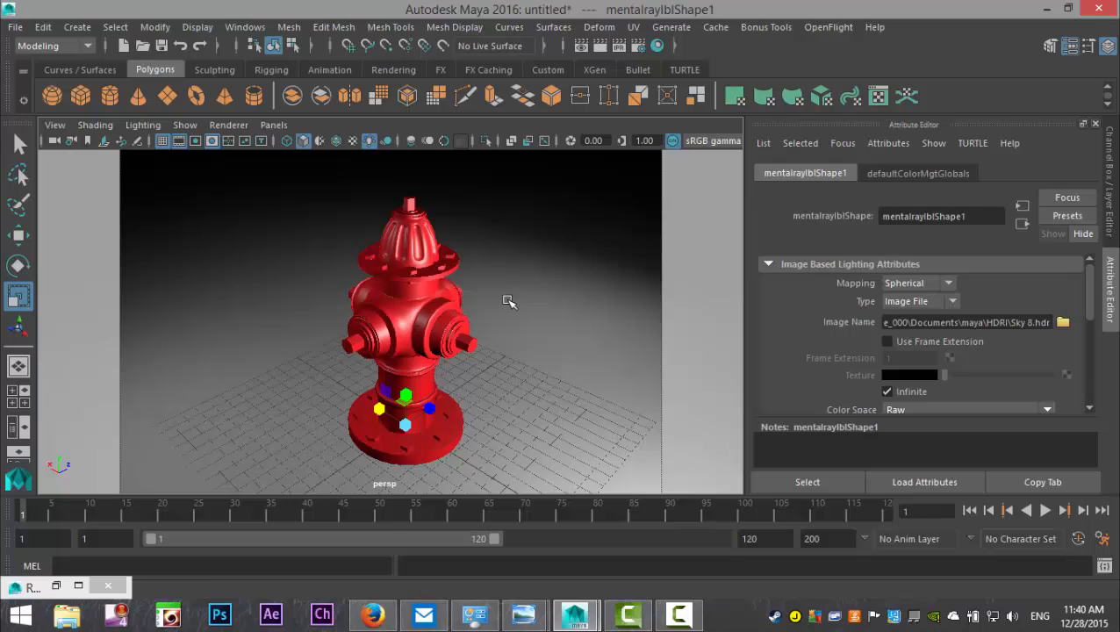
Step: Set the reflectivity of the hydrant cap's red blinn material to 0.15 and its specular roll off to about 0.38
left_click(420, 262)
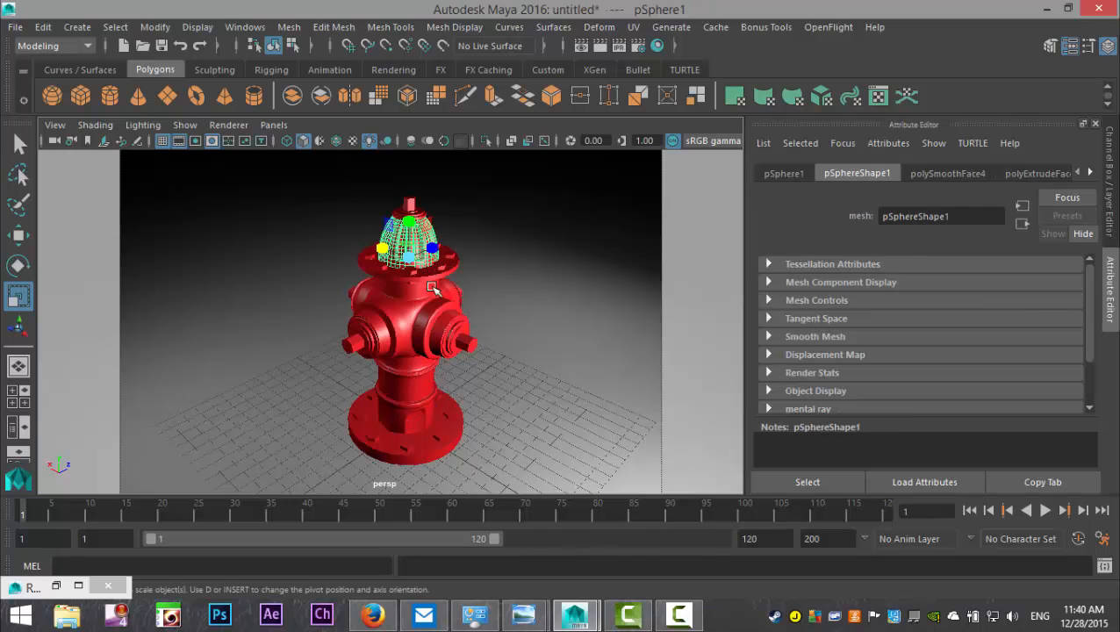
left_click(1089, 172)
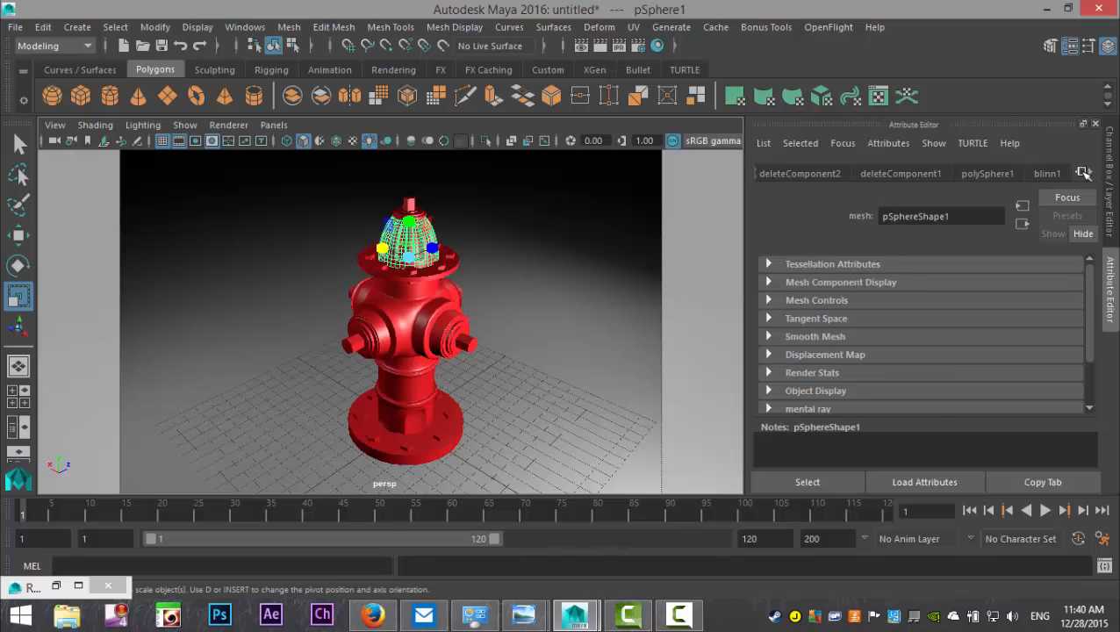
left_click(1047, 173)
scroll(965, 392, "down", 1)
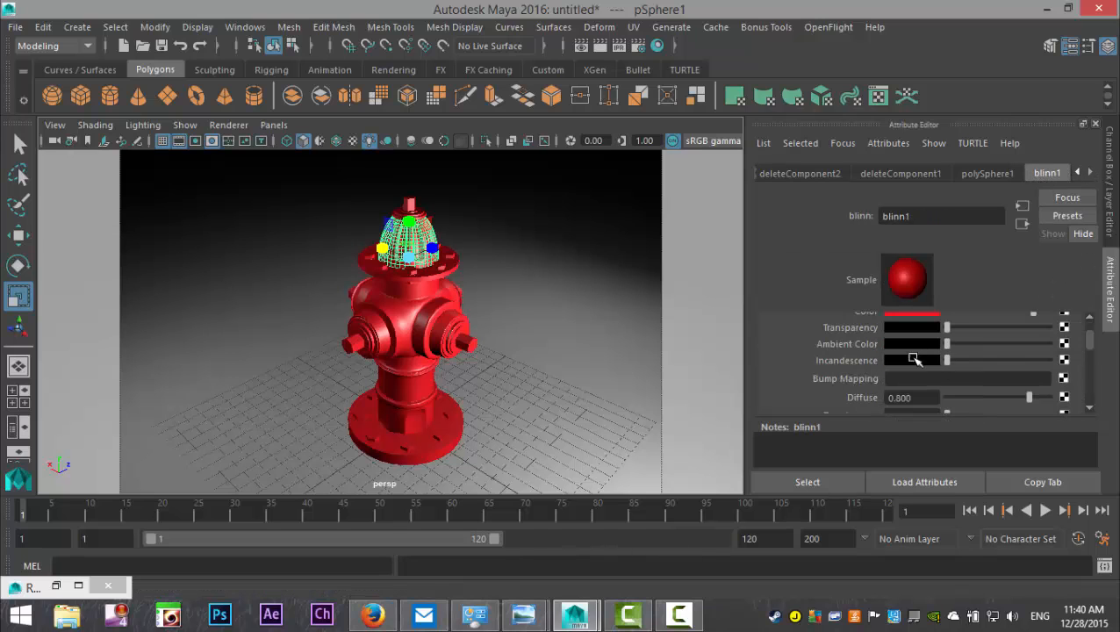
scroll(982, 358, "down", 2)
scroll(969, 364, "down", 1)
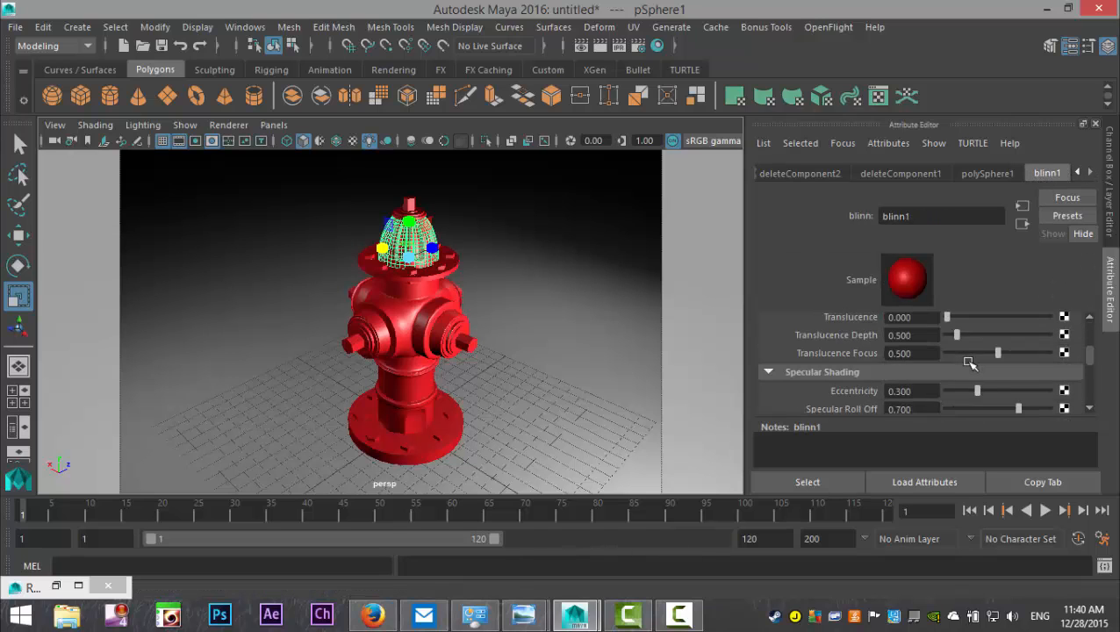
scroll(969, 364, "down", 1)
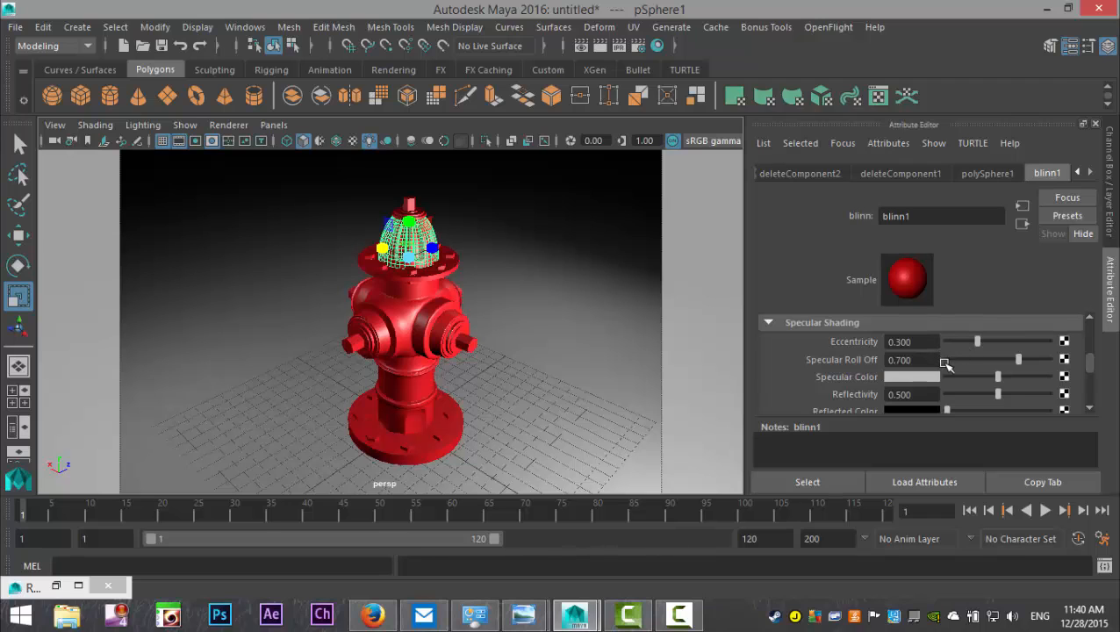
double_click(918, 395)
type("0.15")
key("Return")
left_click_drag(1021, 360, 987, 363)
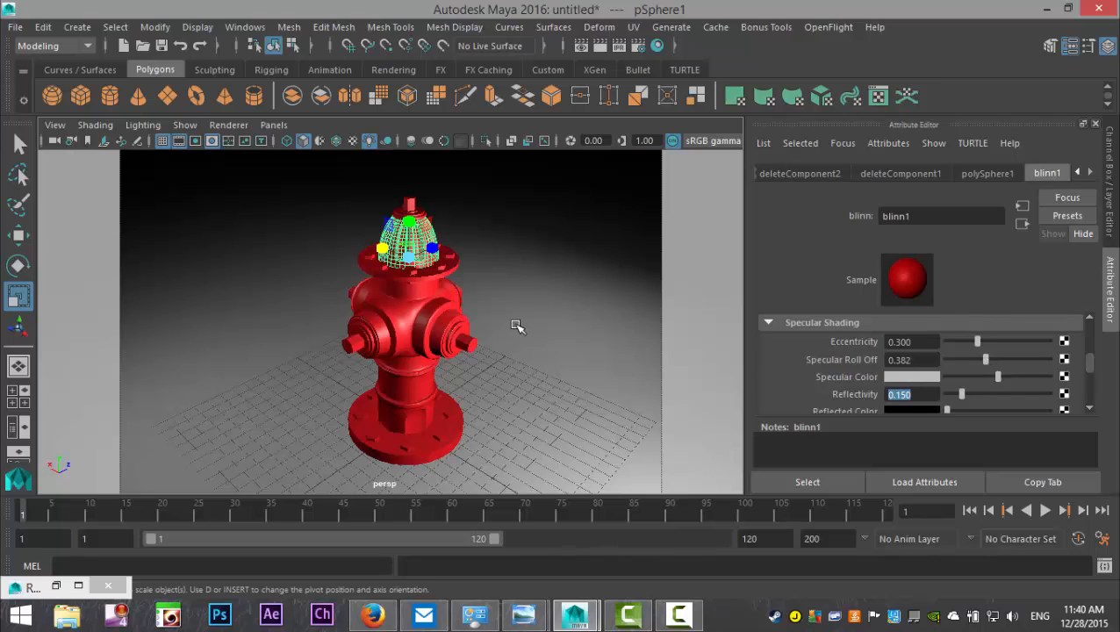
Step: Select the area light beside the hydrant and set its intensity to 0.7
scroll(518, 326, "down", 4)
left_click(591, 323)
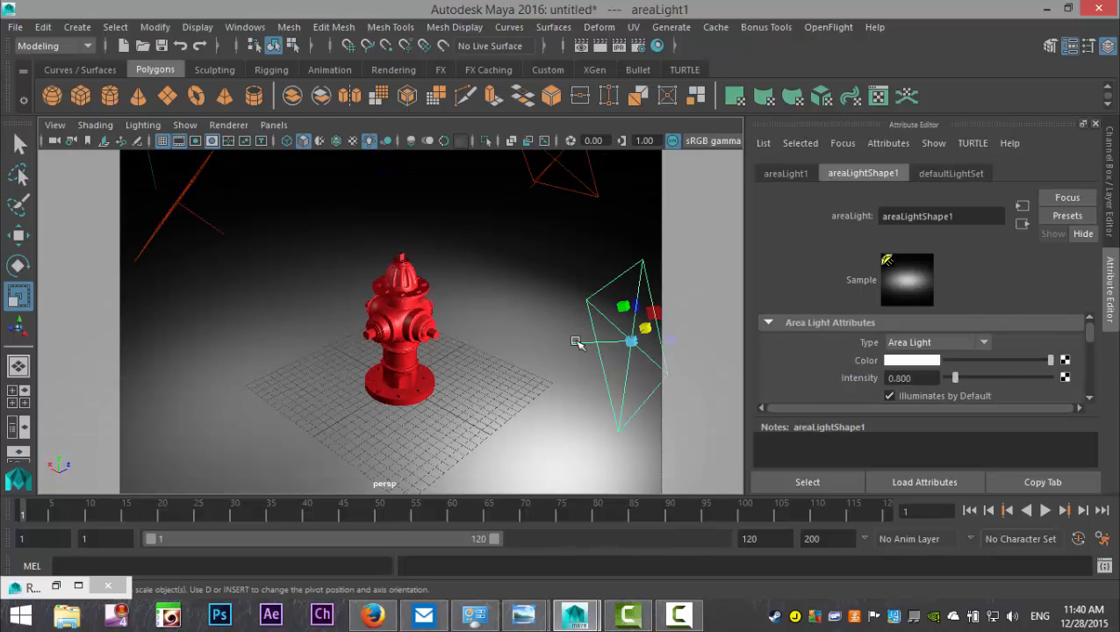
left_click(929, 380)
type("0.7")
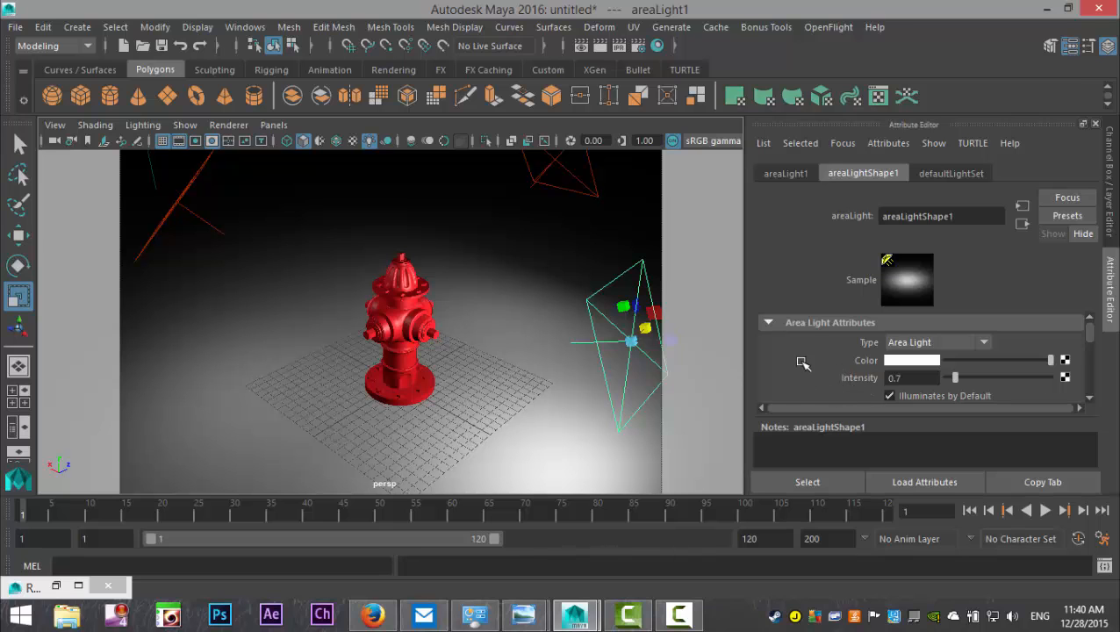
Step: Disable the default light in the common render options and minimize the render settings
left_click(638, 45)
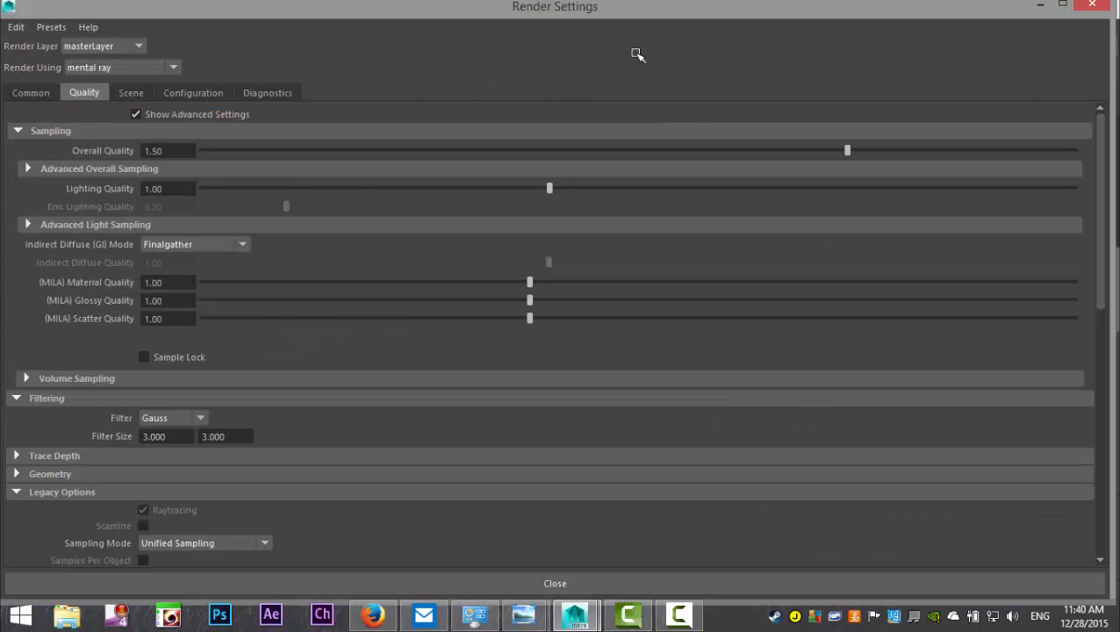
left_click(29, 93)
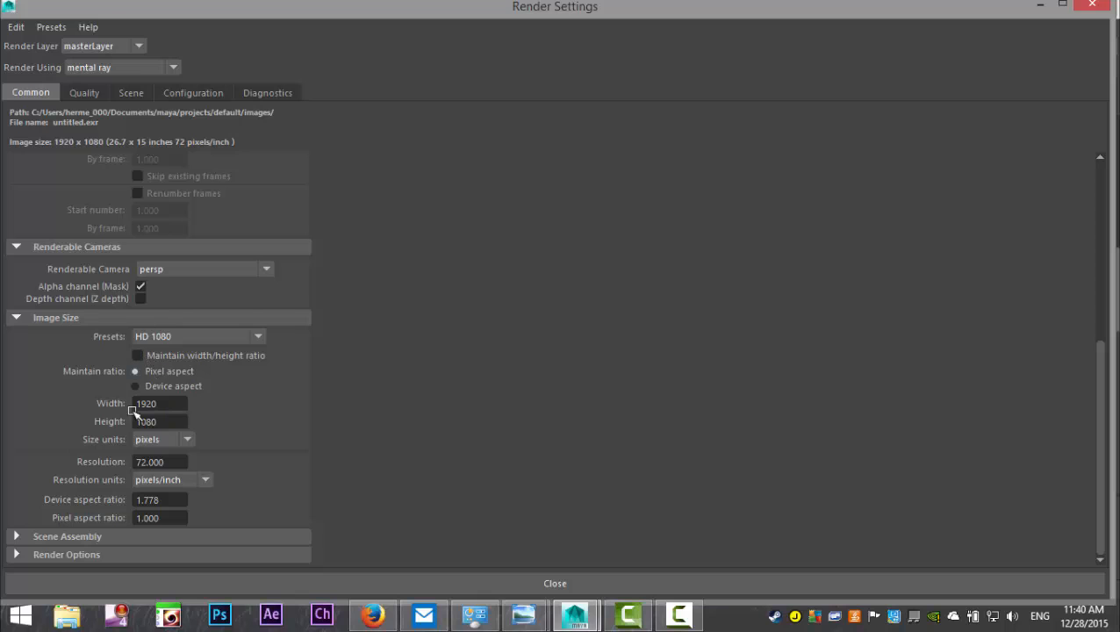
left_click(16, 555)
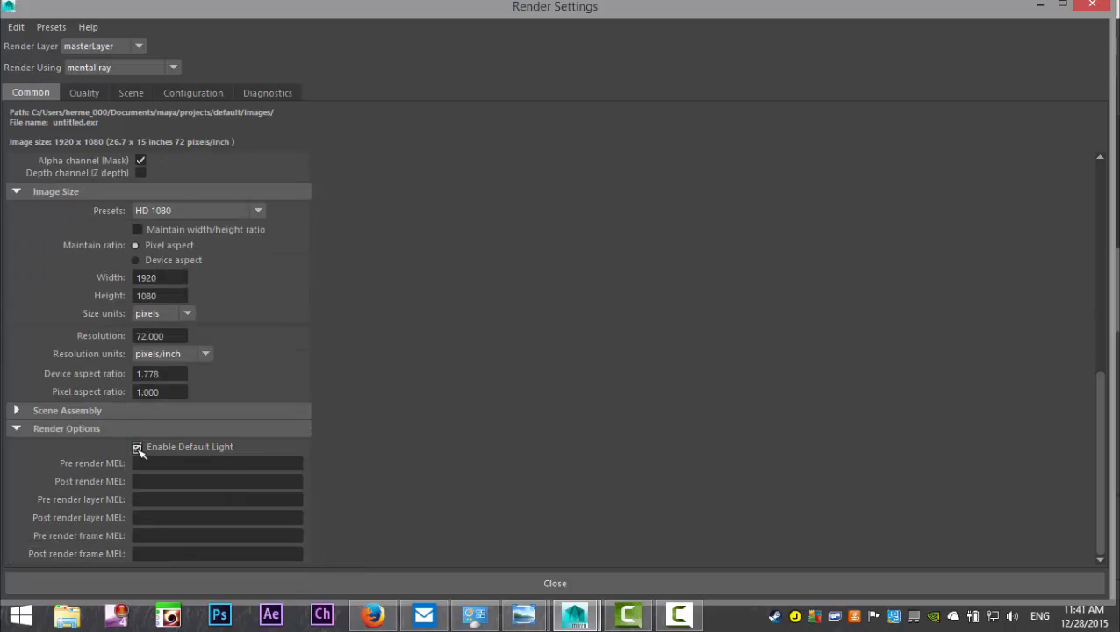
left_click(137, 449)
left_click(1038, 5)
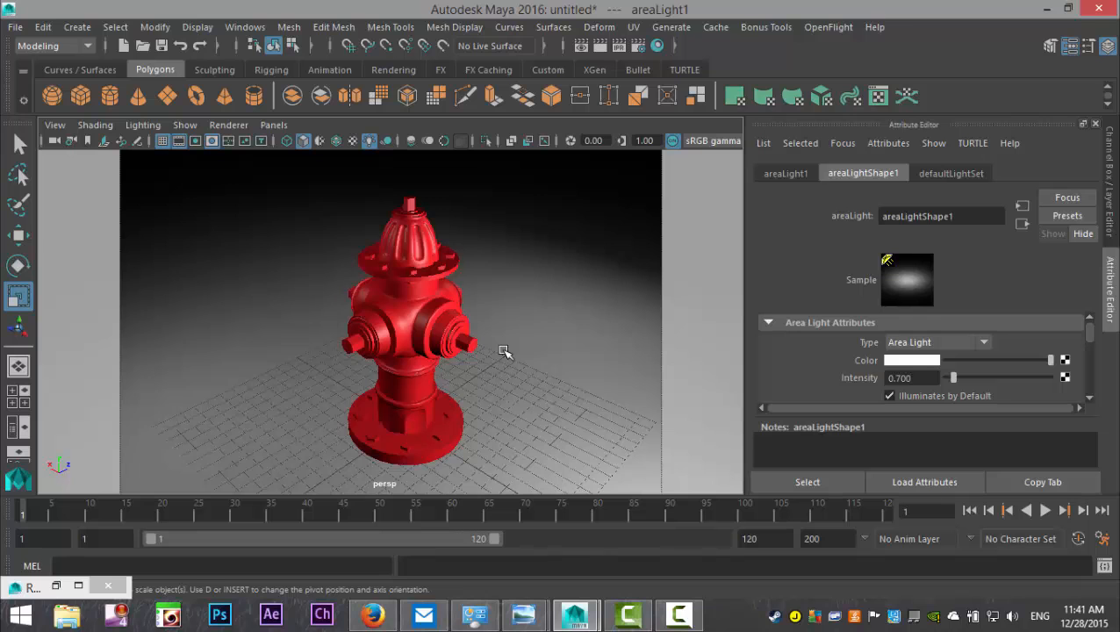
Step: Frame the hydrant more closely in the perspective view and open the Render View for the mental ray render
scroll(504, 351, "up", 2)
left_click_drag(536, 355, 509, 334, "alt")
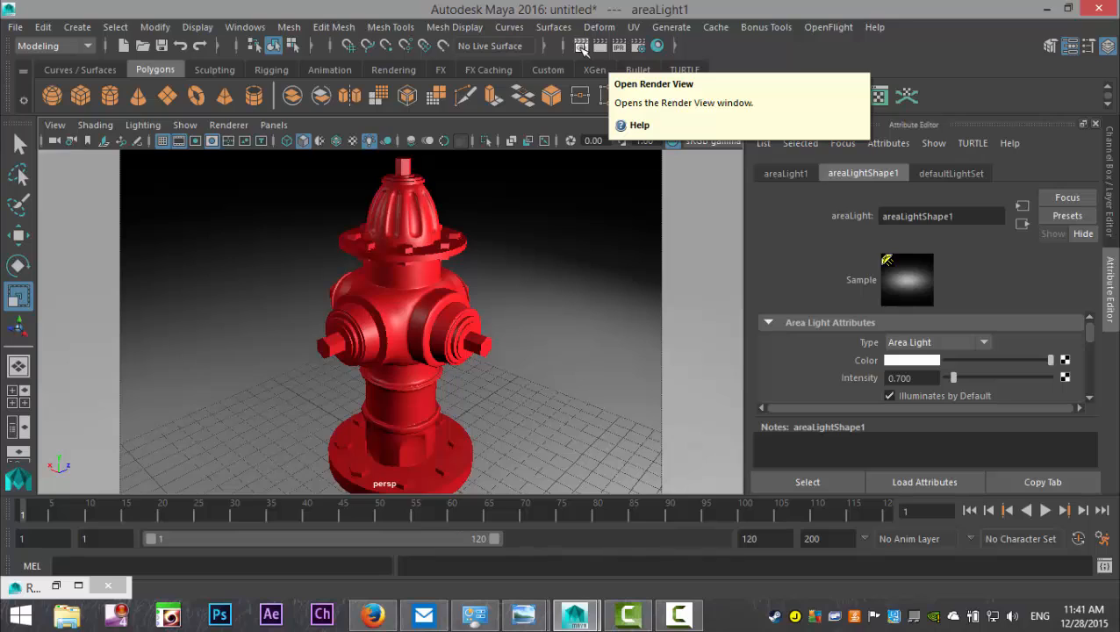
left_click(582, 46)
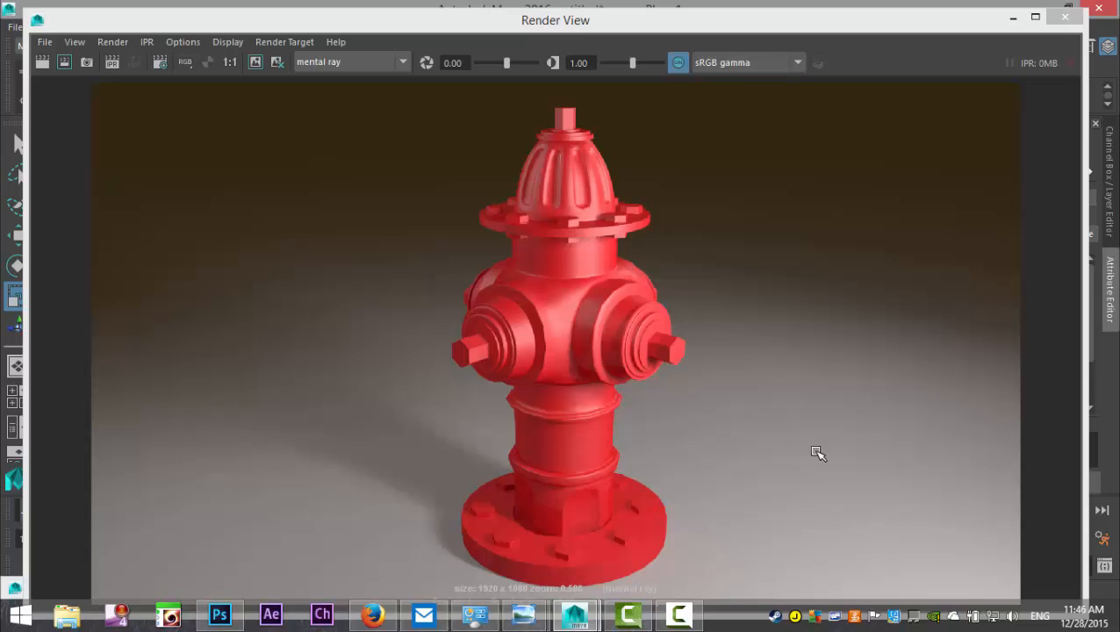
Step: Switch to Photoshop and convert the blue paint texture to black and white with the Default preset
left_click(219, 614)
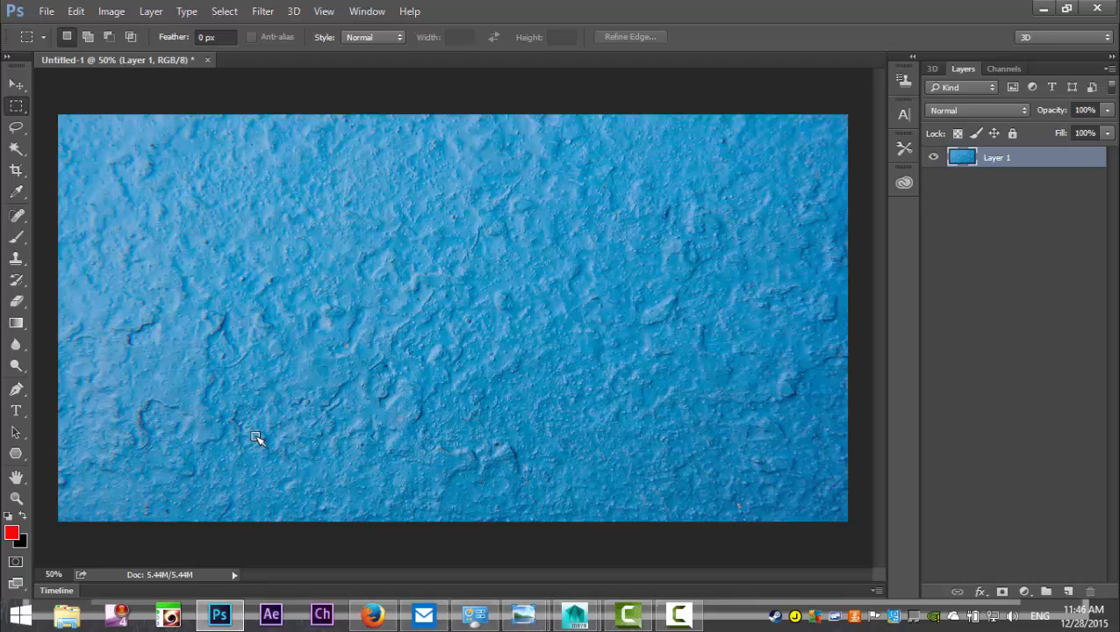
left_click(111, 12)
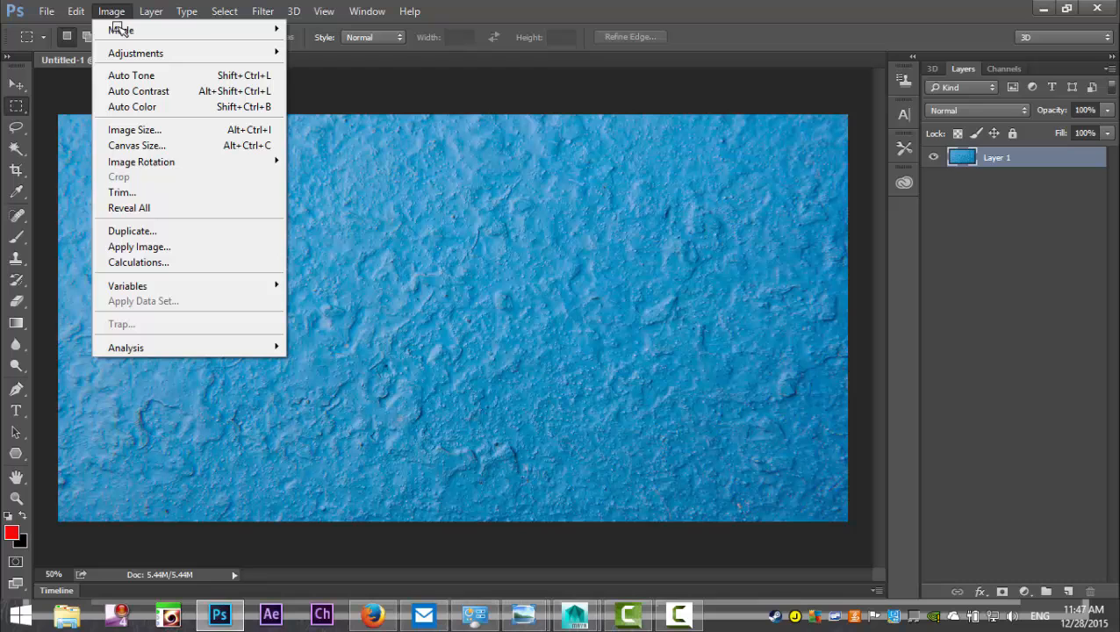
mouse_move(246, 54)
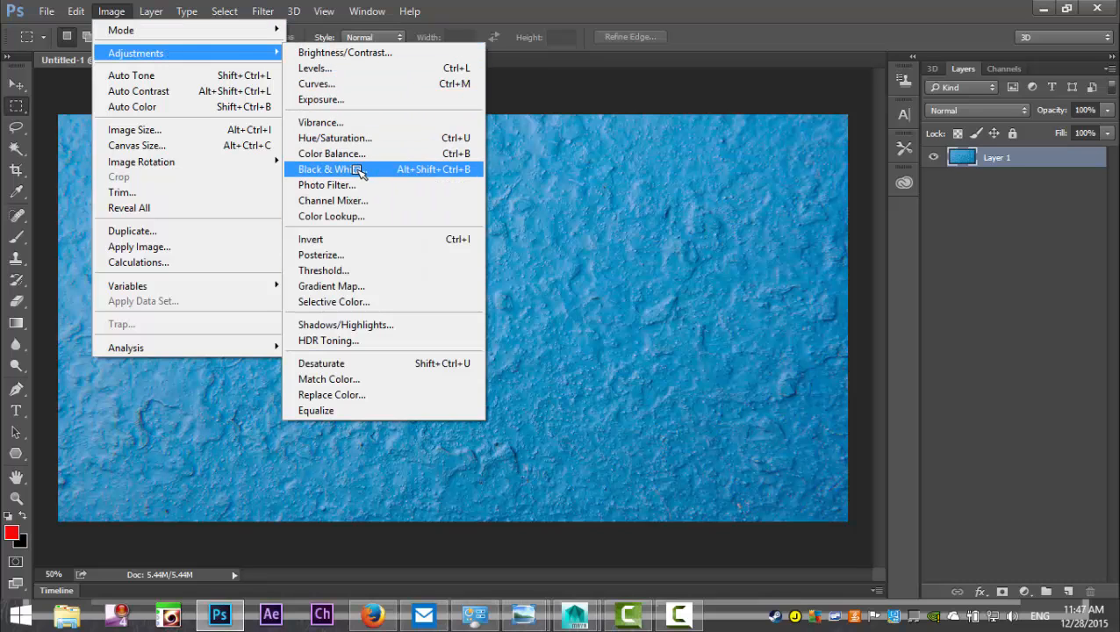
left_click(325, 169)
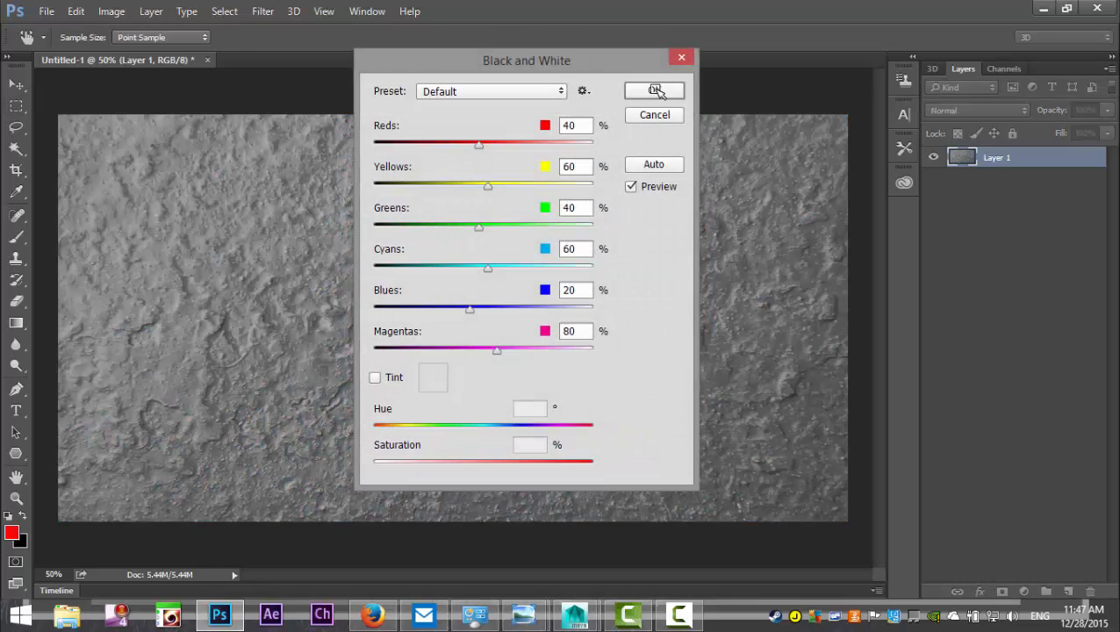
left_click(655, 91)
Step: Adjust the grayscale paint texture to brightness 11 and contrast 90
left_click(111, 12)
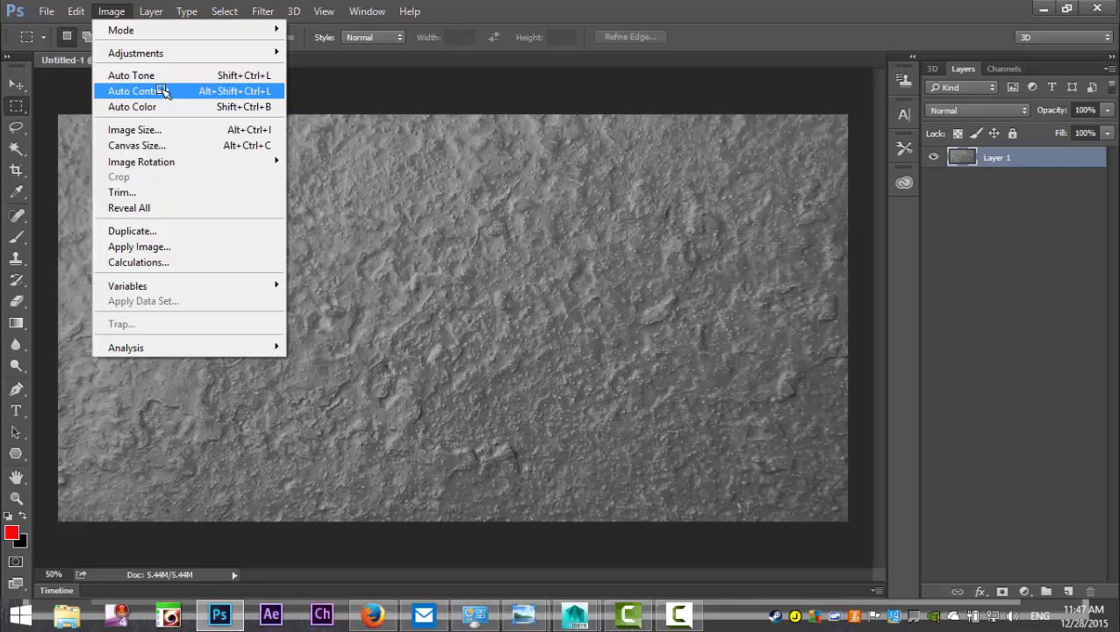
mouse_move(173, 54)
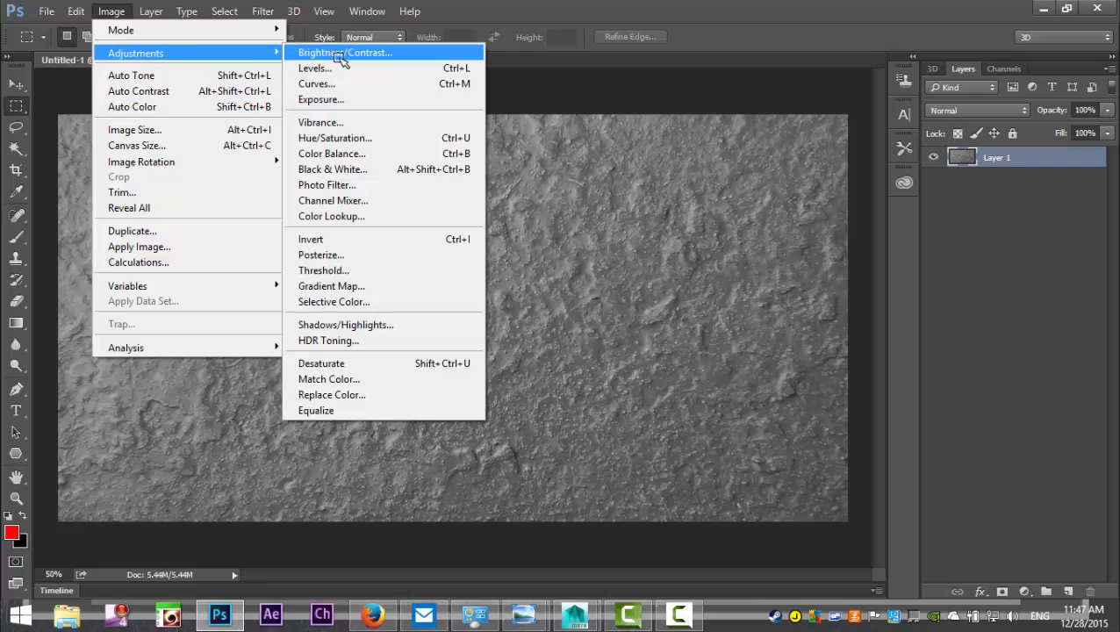
left_click(341, 54)
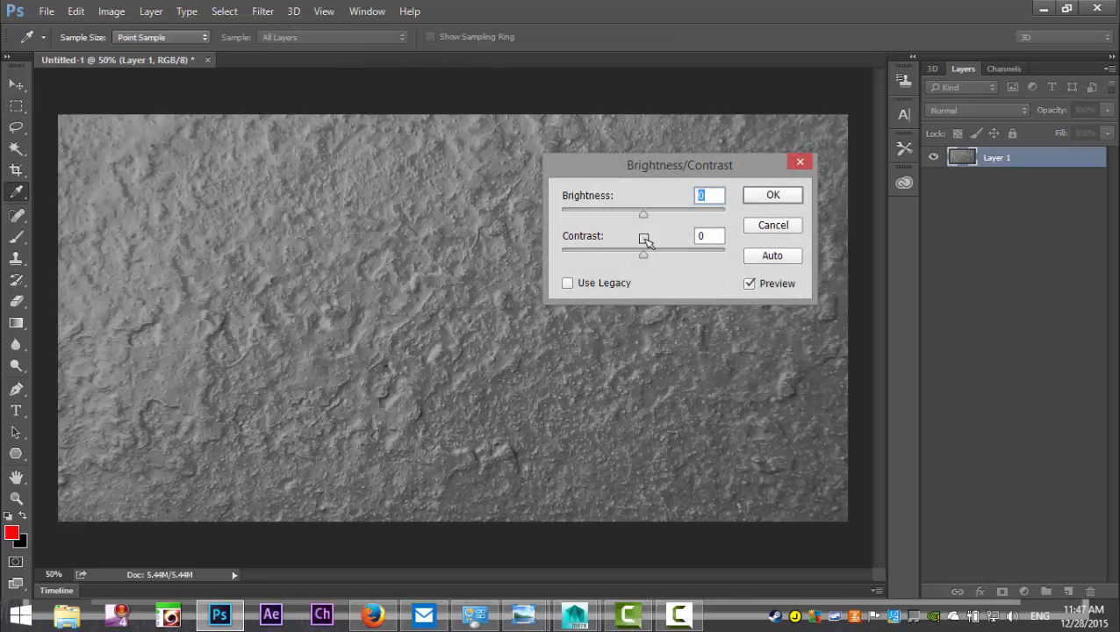
left_click_drag(643, 251, 715, 256)
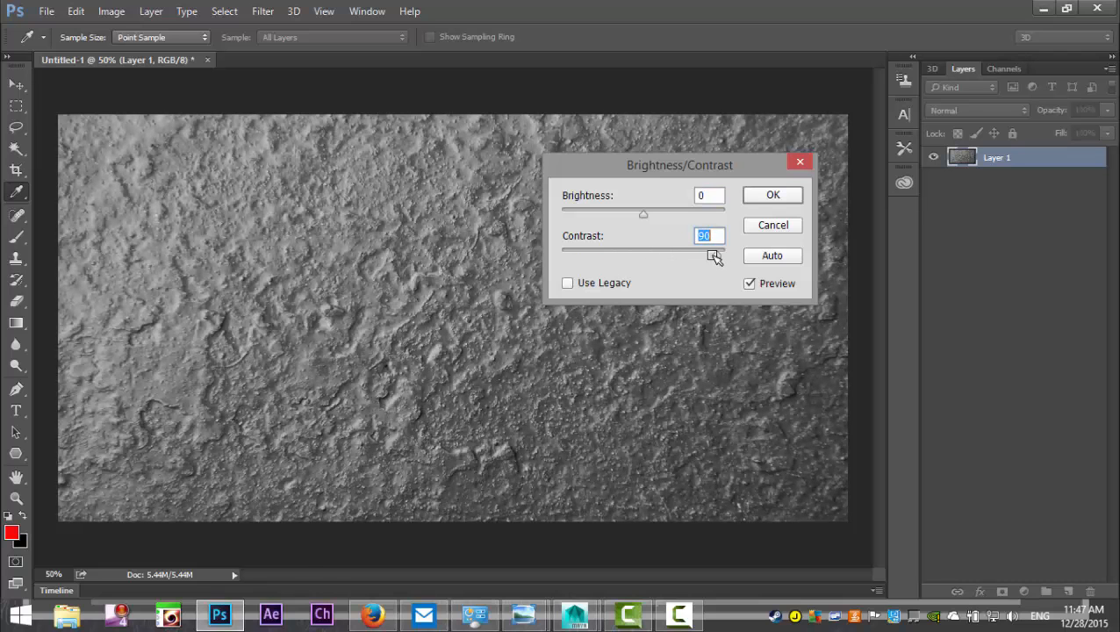
mouse_move(643, 215)
left_mouse_down()
mouse_move(620, 215)
mouse_move(649, 217)
left_mouse_up()
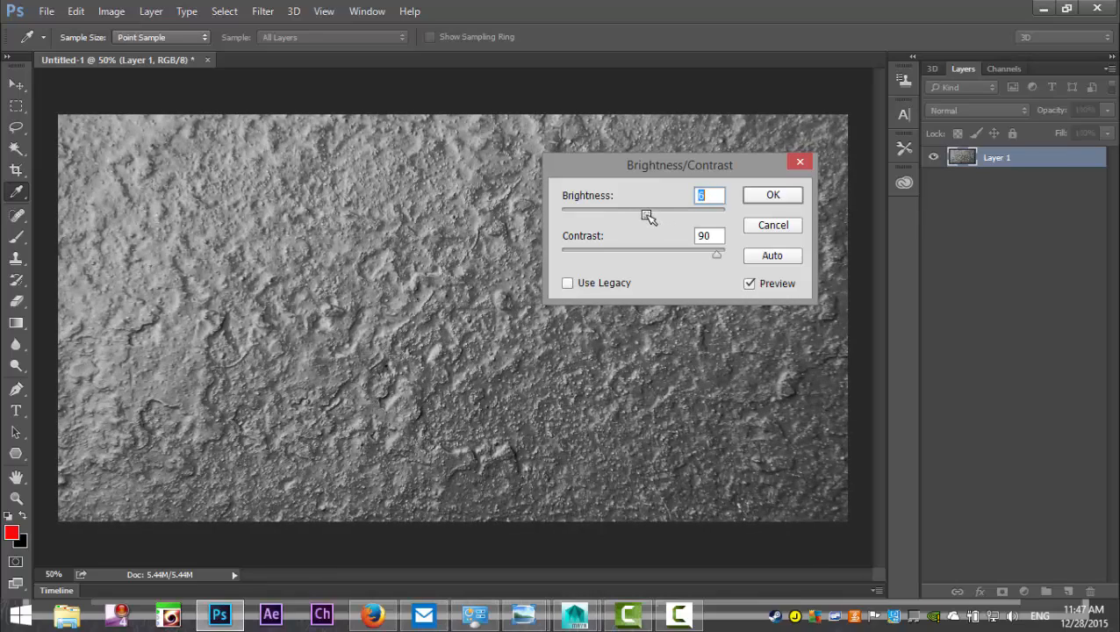
left_click(763, 194)
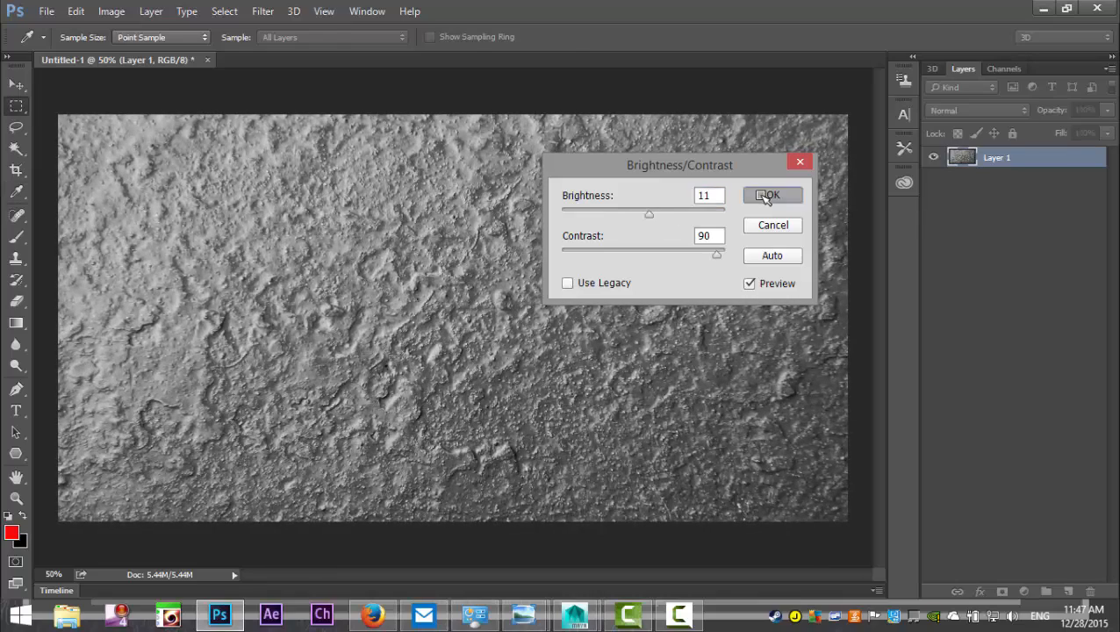
Step: Save the texture to the Desktop as a JPEG named thickpaintBM with Maximum quality 10
left_click(48, 11)
left_click(93, 192)
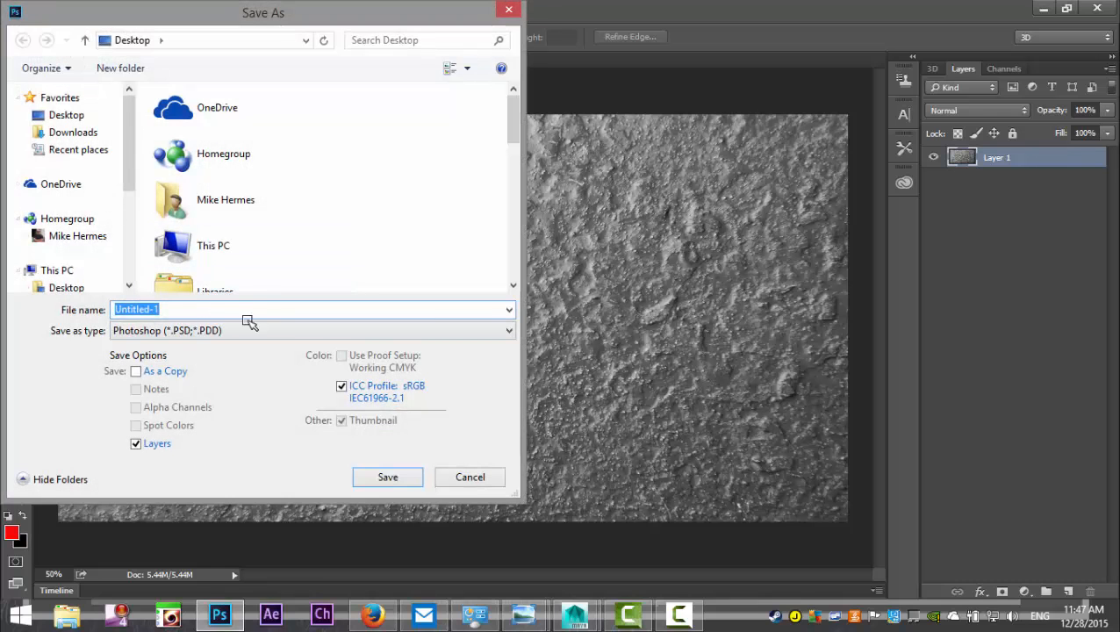
left_click(230, 329)
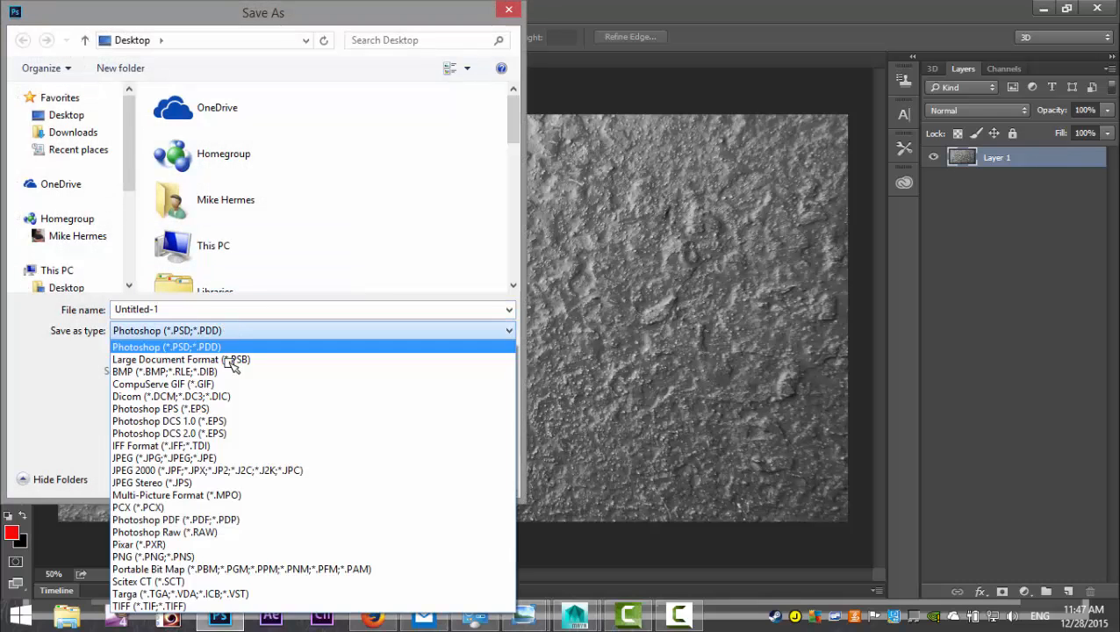
left_click(239, 456)
double_click(195, 309)
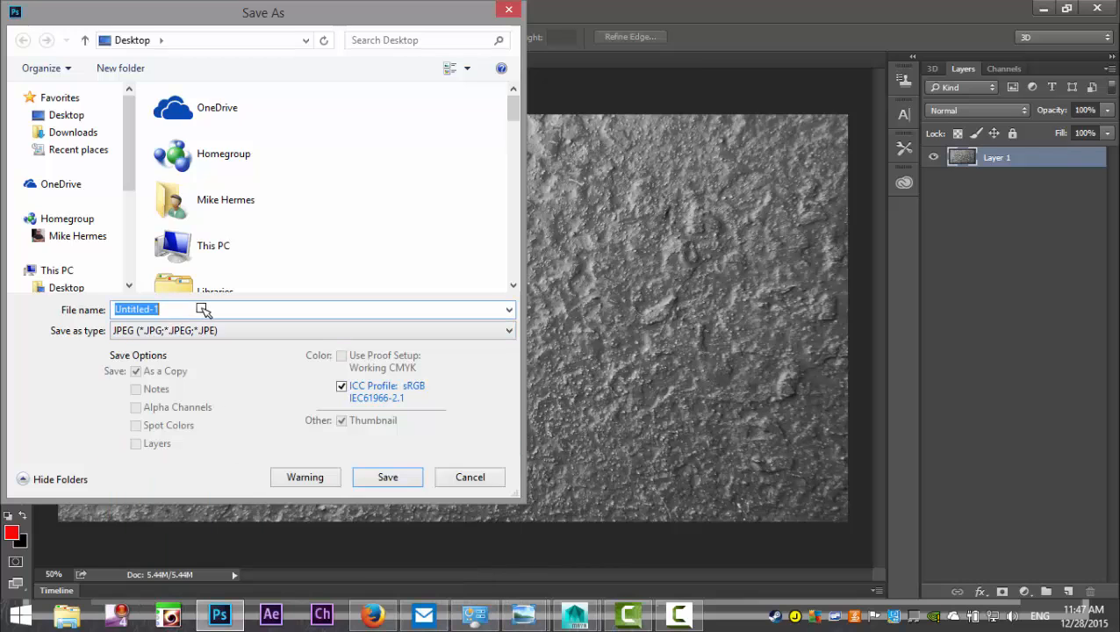
type("thickpaintBM")
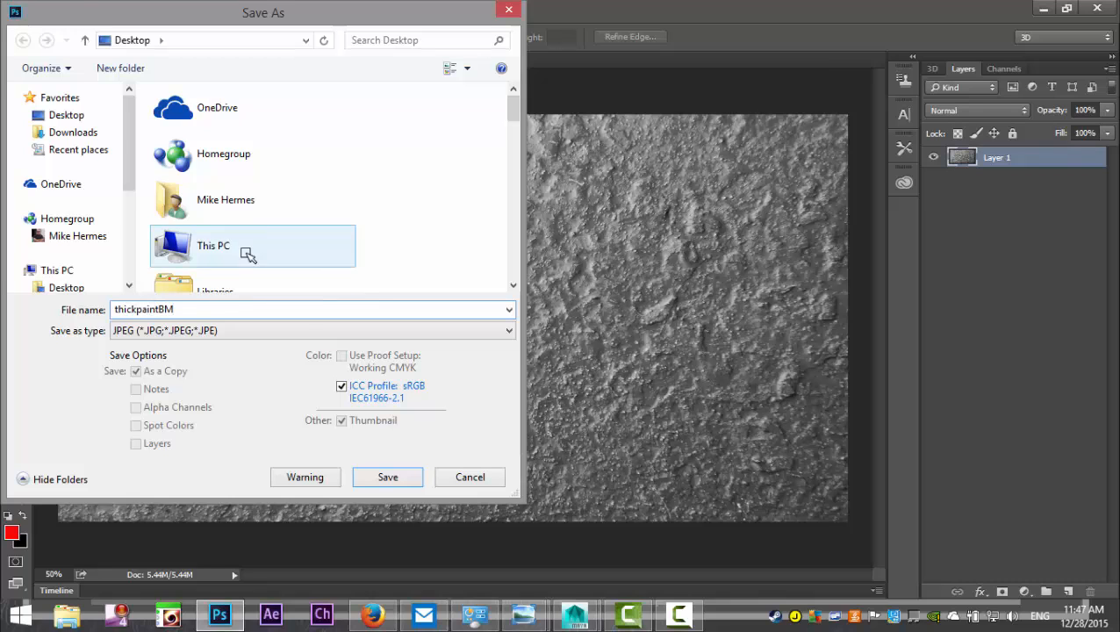
left_click(395, 477)
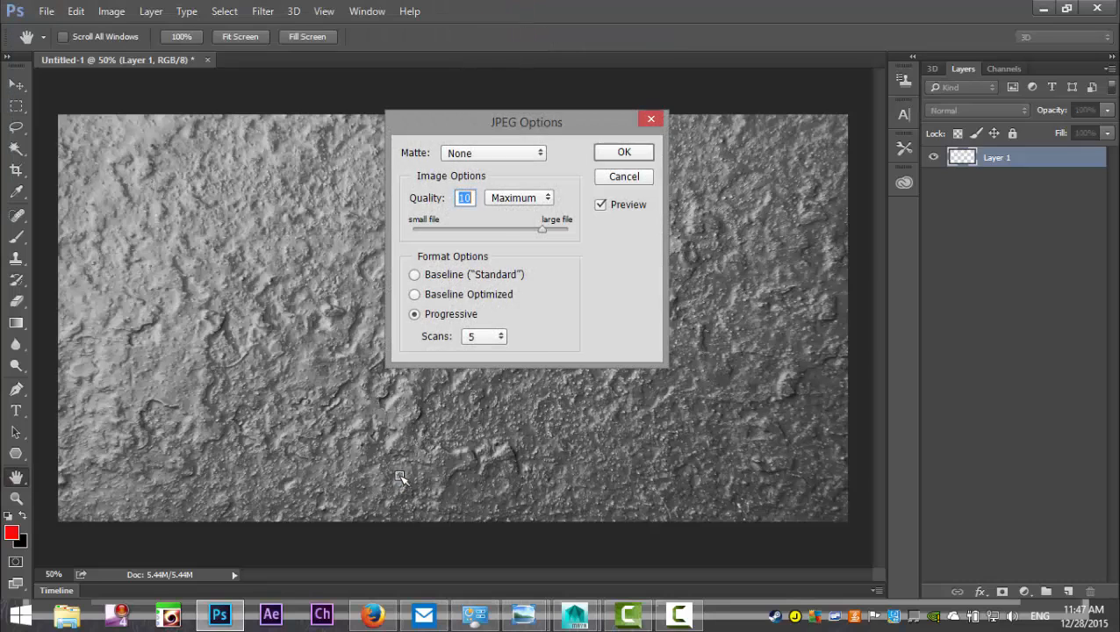
left_click(619, 155)
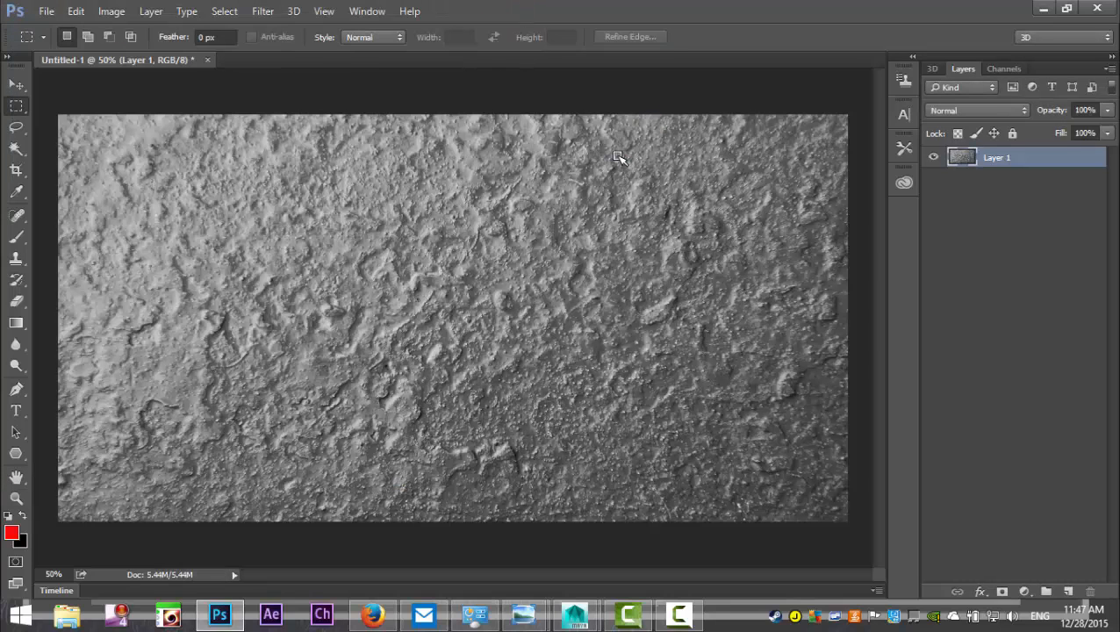
Step: Return to Maya, minimize the Render View and look through the hydrant body's attribute nodes for its material
key("alt+Tab")
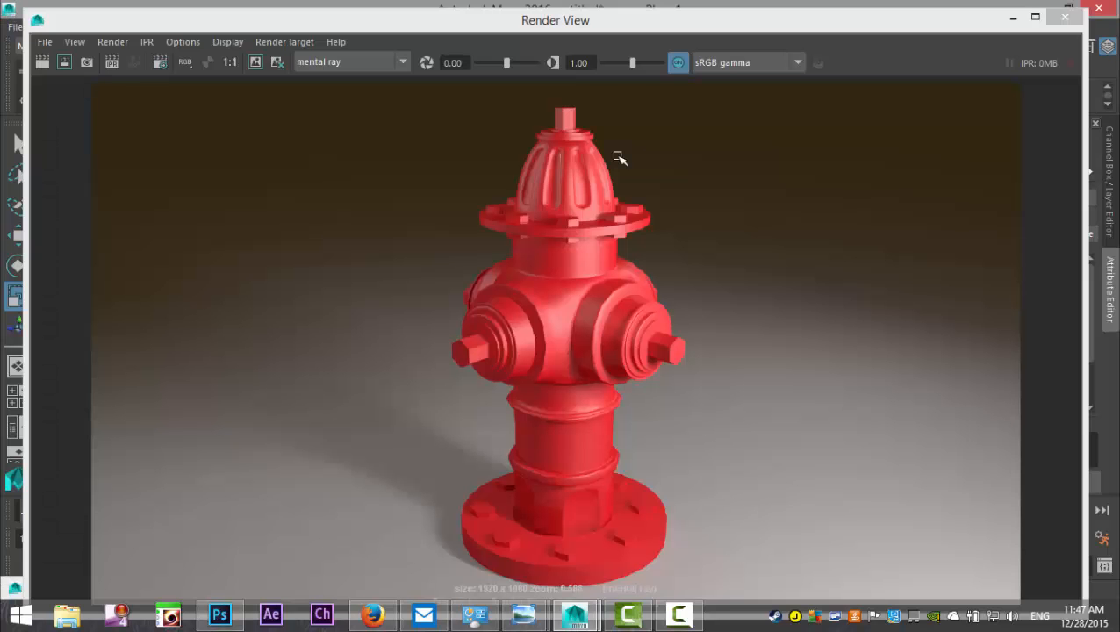
left_click(1013, 16)
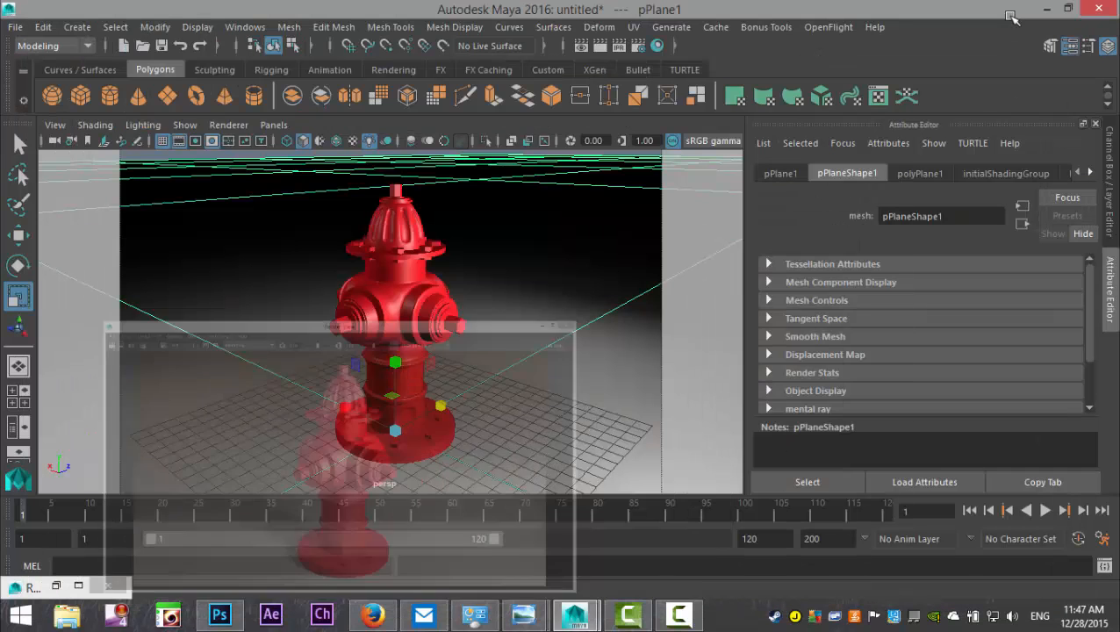
left_click(386, 293)
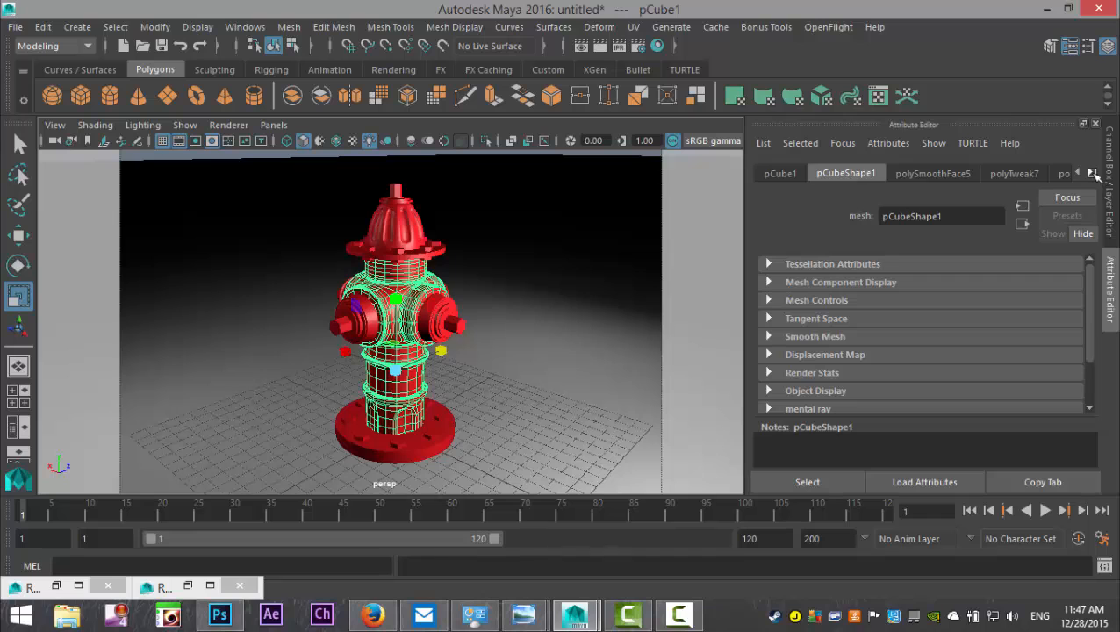
left_click(1093, 173)
left_click(1092, 173)
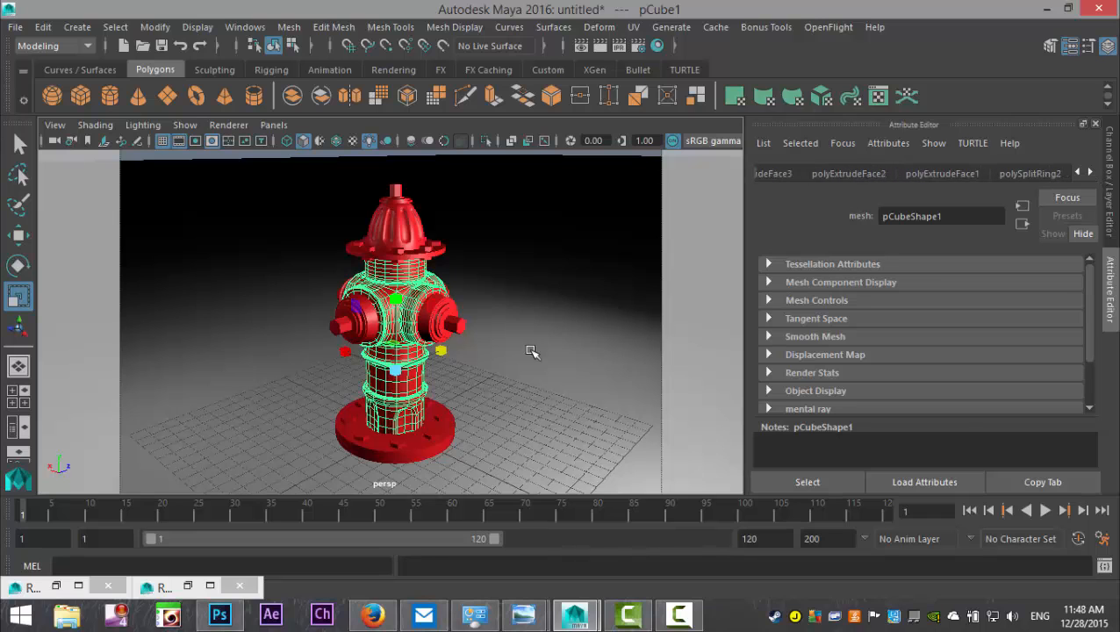
Step: Select all objects in the scene, including the hydrant parts and lights, and delete their construction history
scroll(492, 365, "down", 12)
left_click_drag(215, 187, 563, 450)
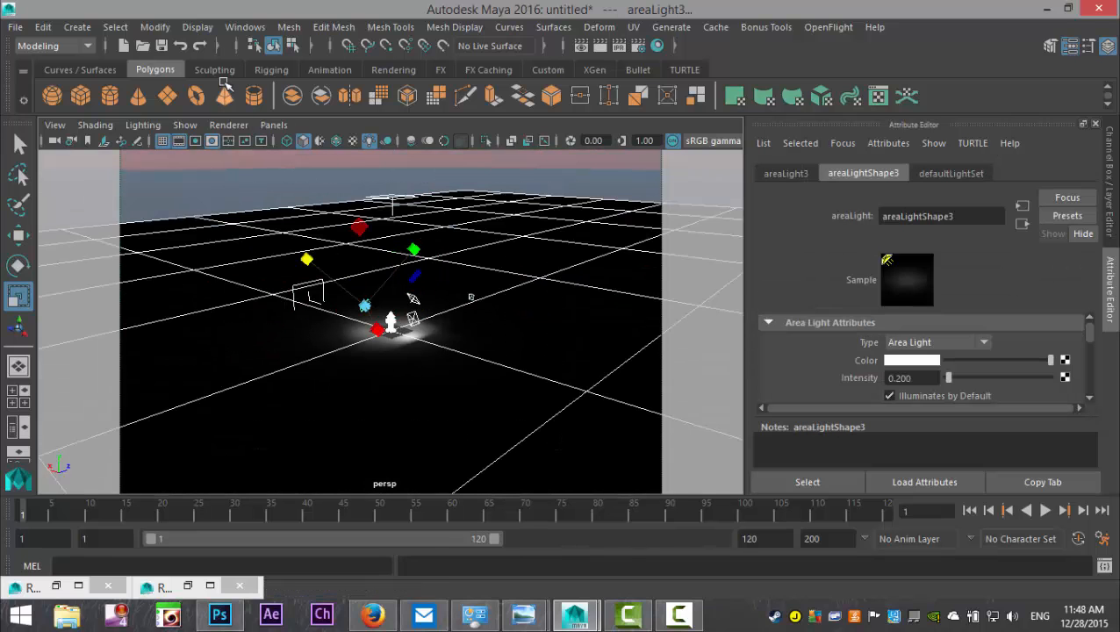
left_click(42, 27)
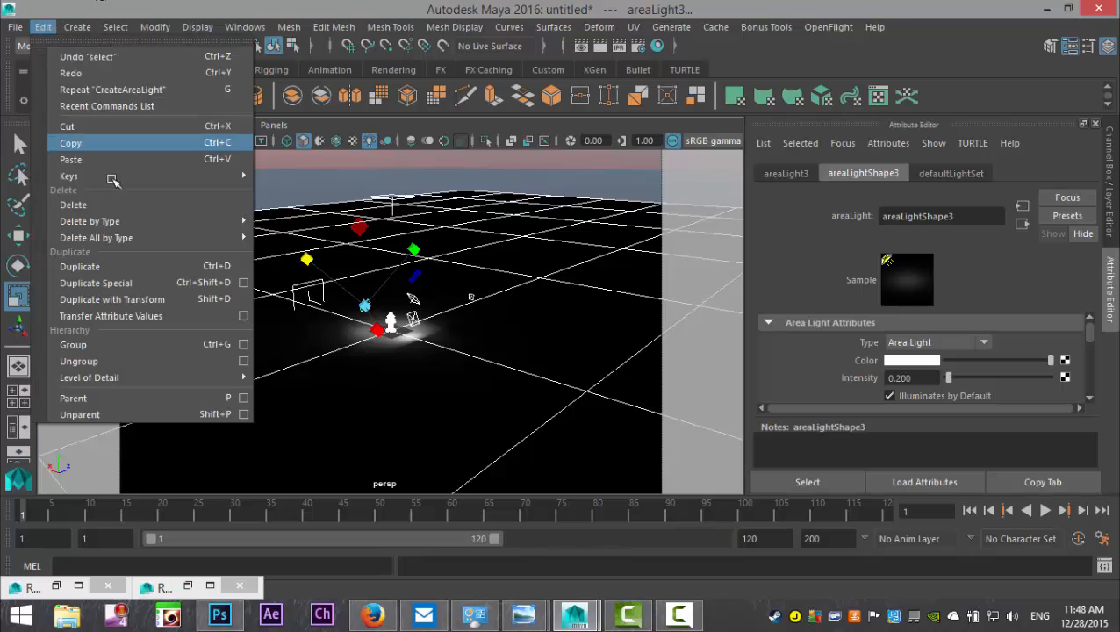
mouse_move(144, 222)
left_click(323, 238)
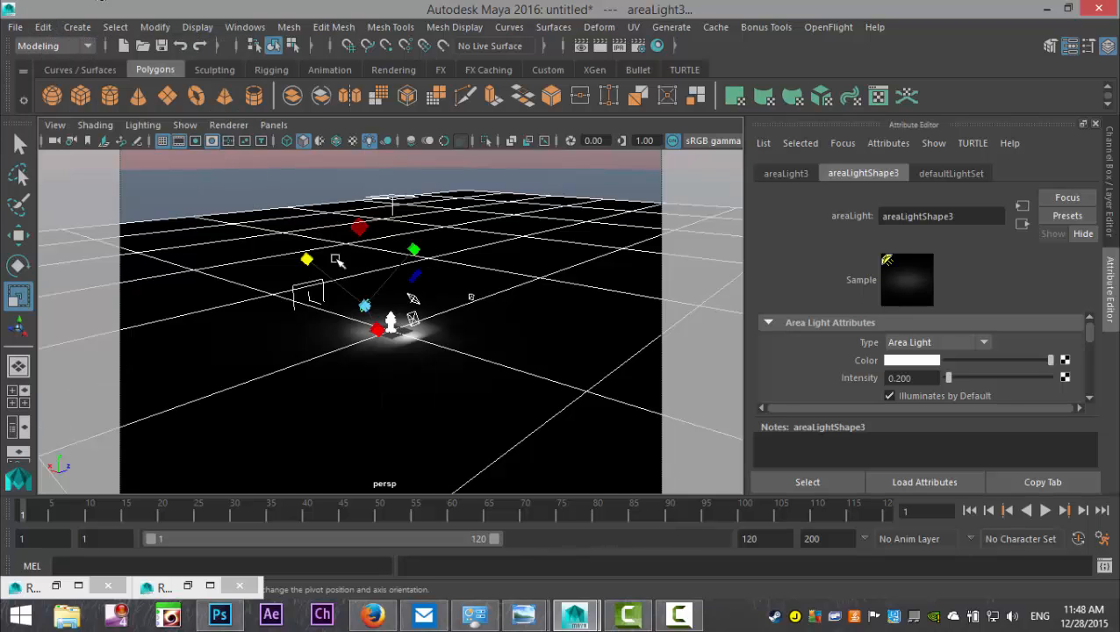
key("f")
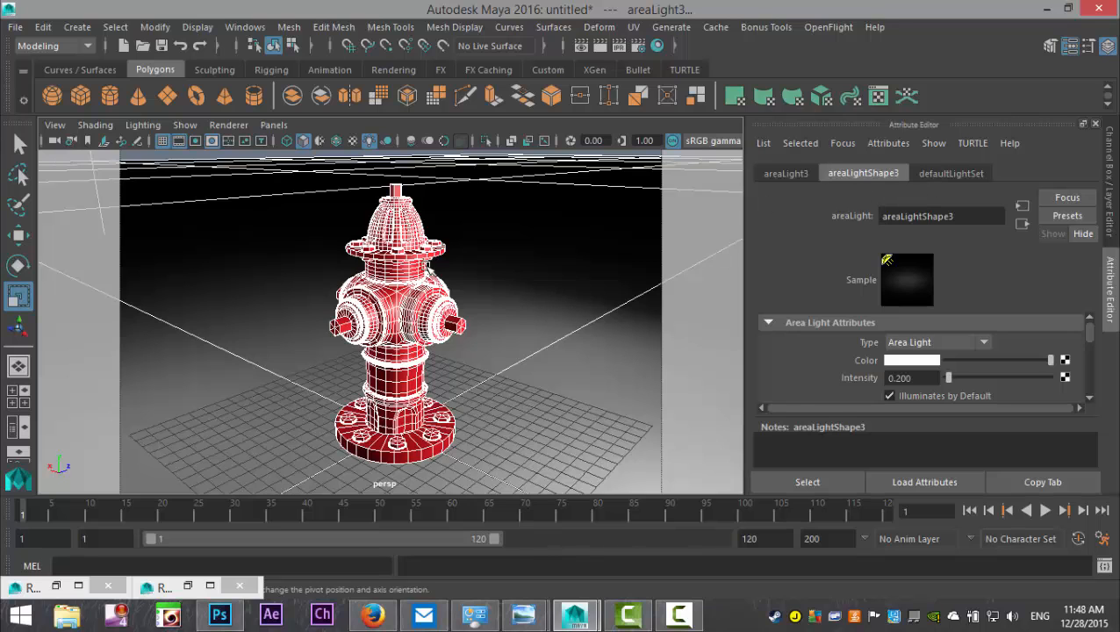
Step: Open the hydrant body's blinn1 material and connect a File texture to its Bump Mapping attribute
left_click(428, 269)
left_click(909, 174)
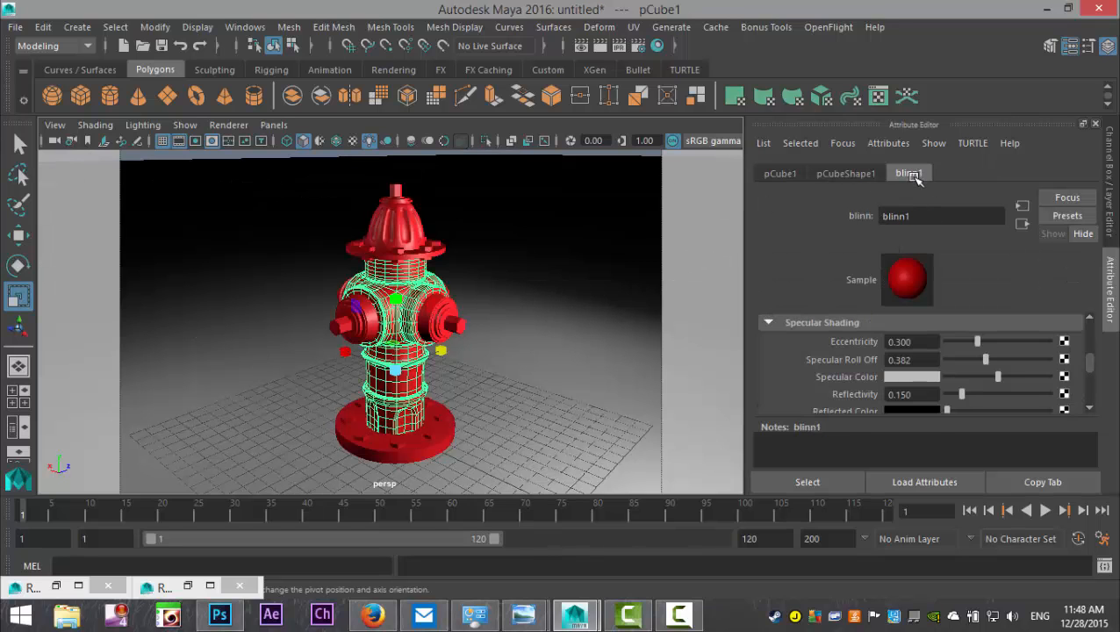
scroll(1012, 363, "down", 4)
scroll(950, 361, "up", 8)
scroll(957, 362, "up", 2)
scroll(974, 367, "down", 2)
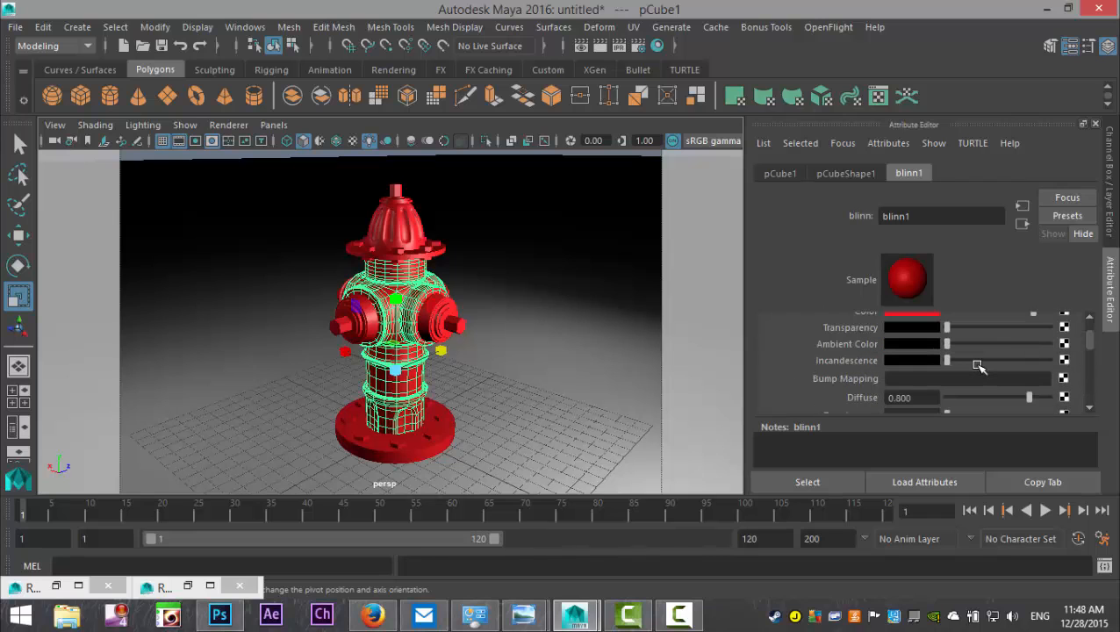
left_click(1063, 379)
left_click(539, 346)
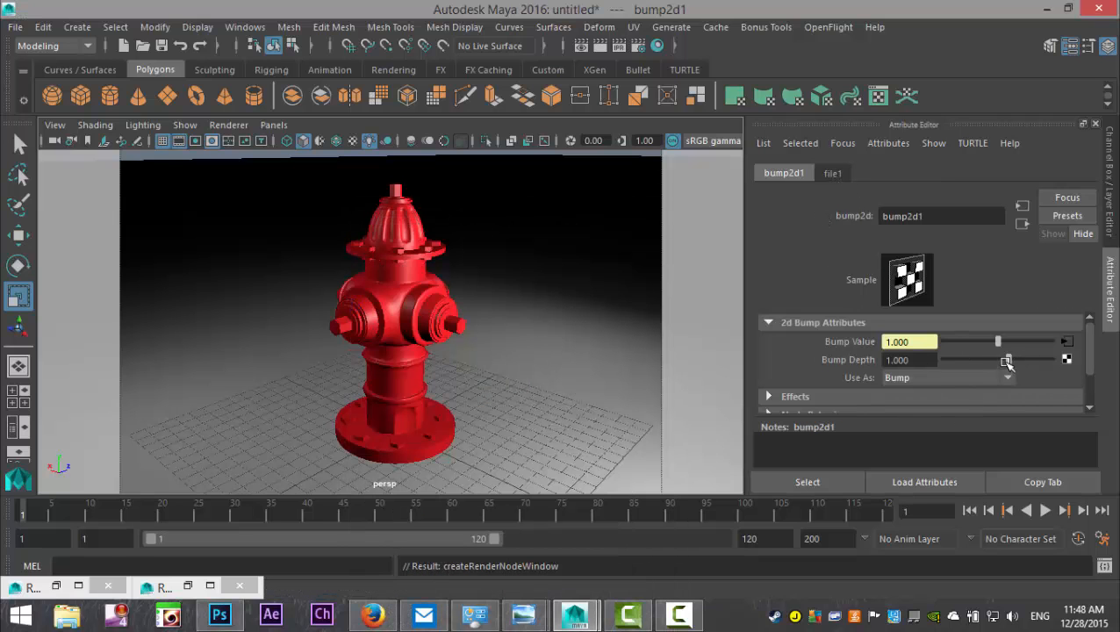
Step: Set the bump depth of the new bump2d1 node to 0.2
double_click(896, 360)
type("0.2")
key("Return")
Step: Load thickpaintBM.jpg from the Desktop as the image of the file1 bump texture
left_click(833, 173)
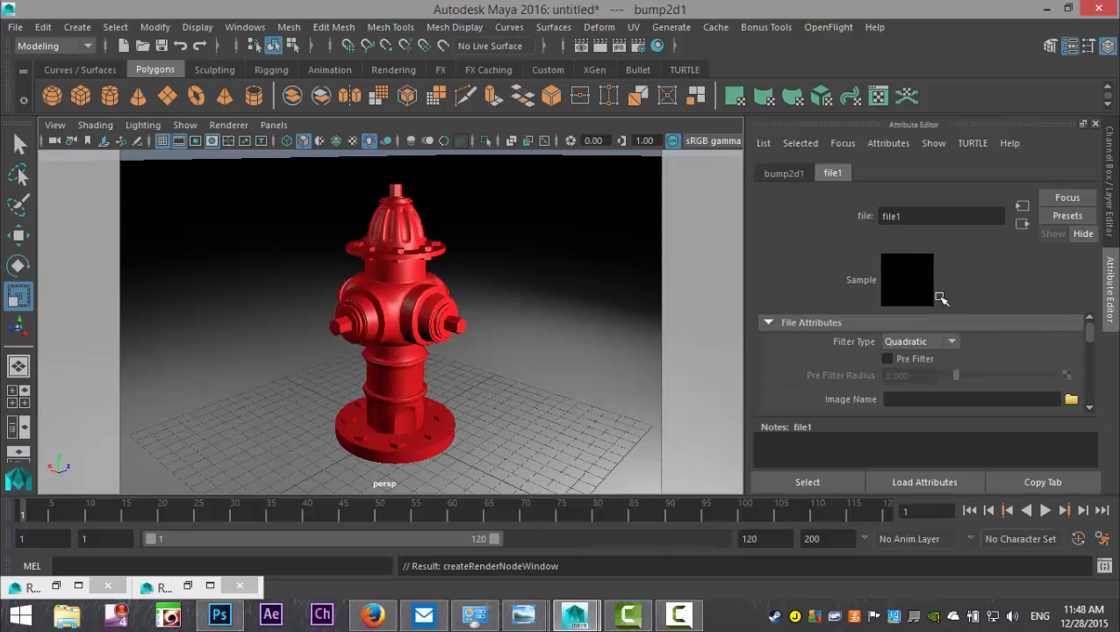
left_click(1071, 399)
left_click(304, 145)
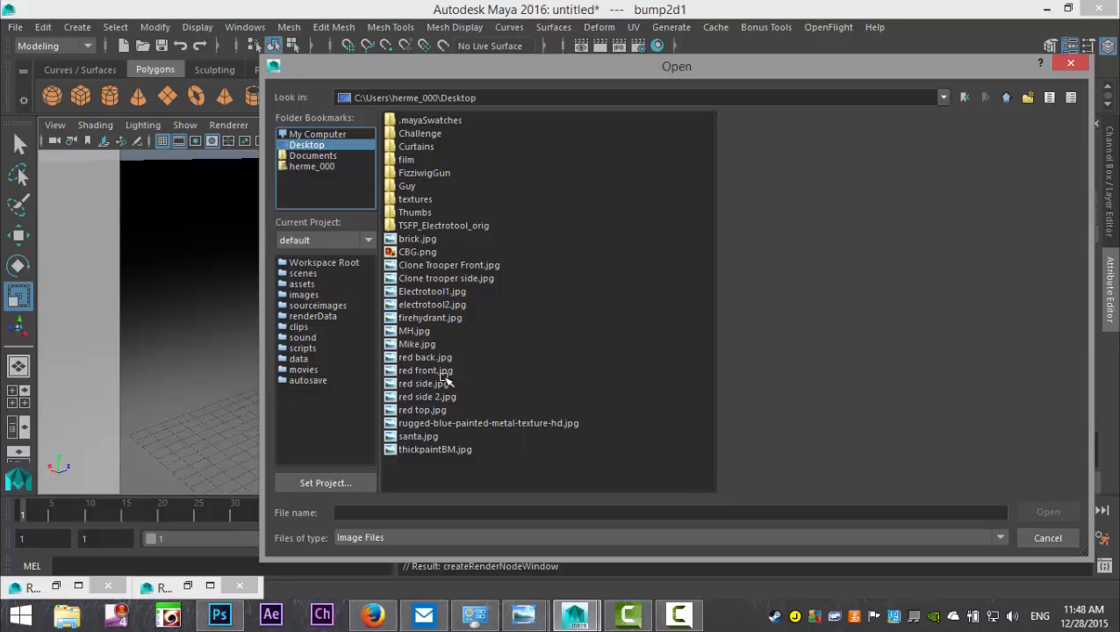
left_click(435, 449)
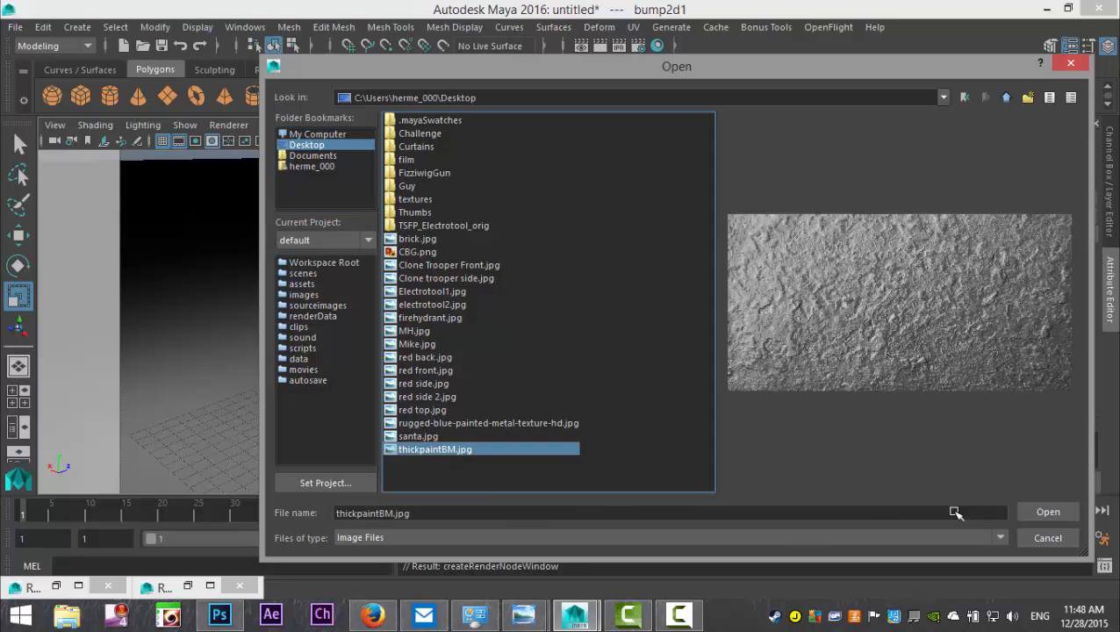
left_click(1045, 514)
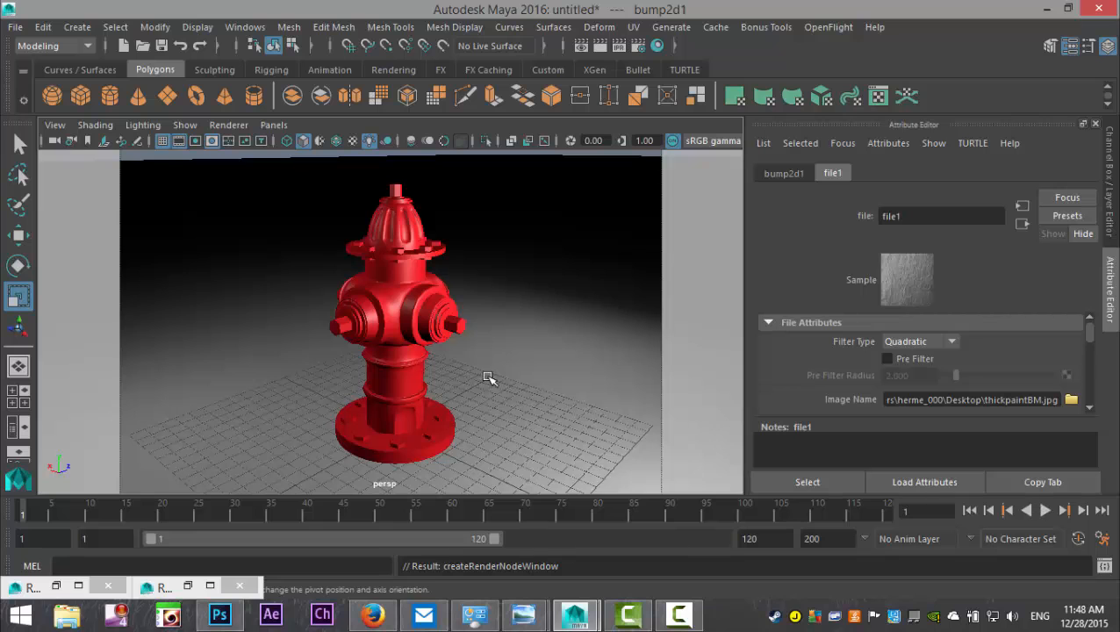
Step: Try a bump depth of about 3.372 on bump2d1 and inspect the hydrant body's surface up close
scroll(497, 379, "up", 5)
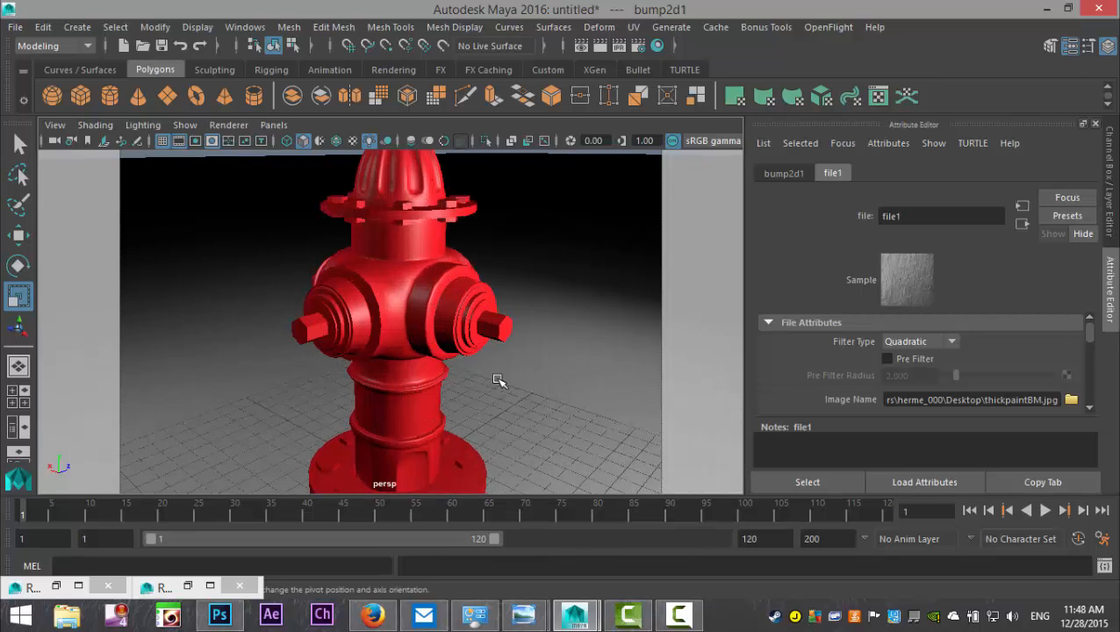
left_click(788, 174)
left_click_drag(1003, 361, 1035, 362)
scroll(508, 354, "up", 5)
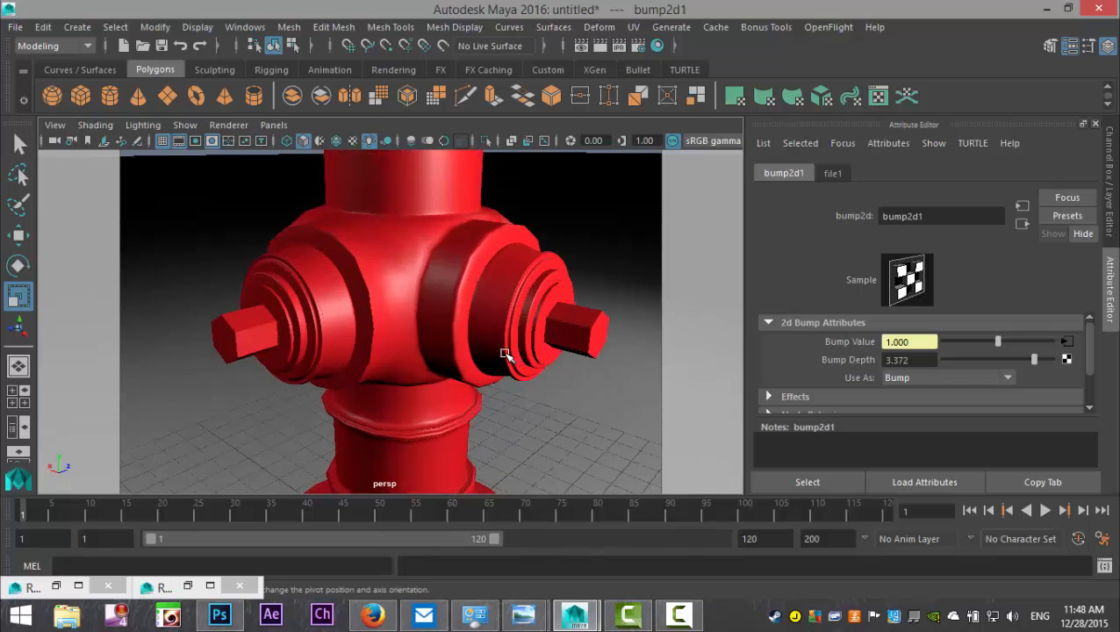
scroll(509, 356, "up", 5)
scroll(515, 359, "down", 3)
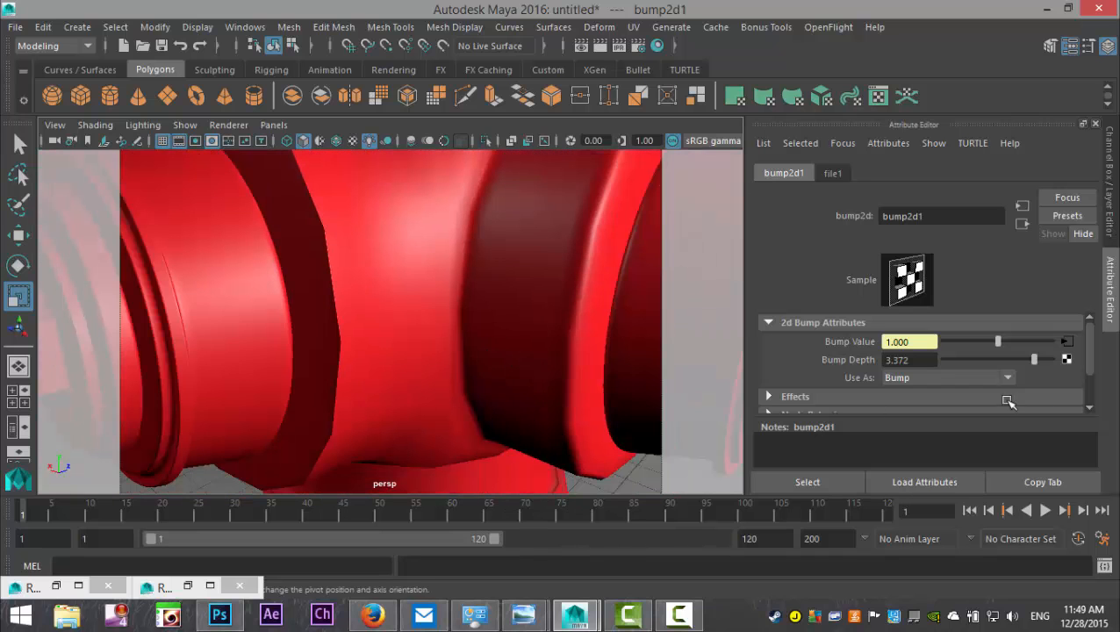
Step: Set the bump depth of bump2d1 to 0.25
left_click_drag(1034, 361, 779, 350)
type("0.25")
key("Return")
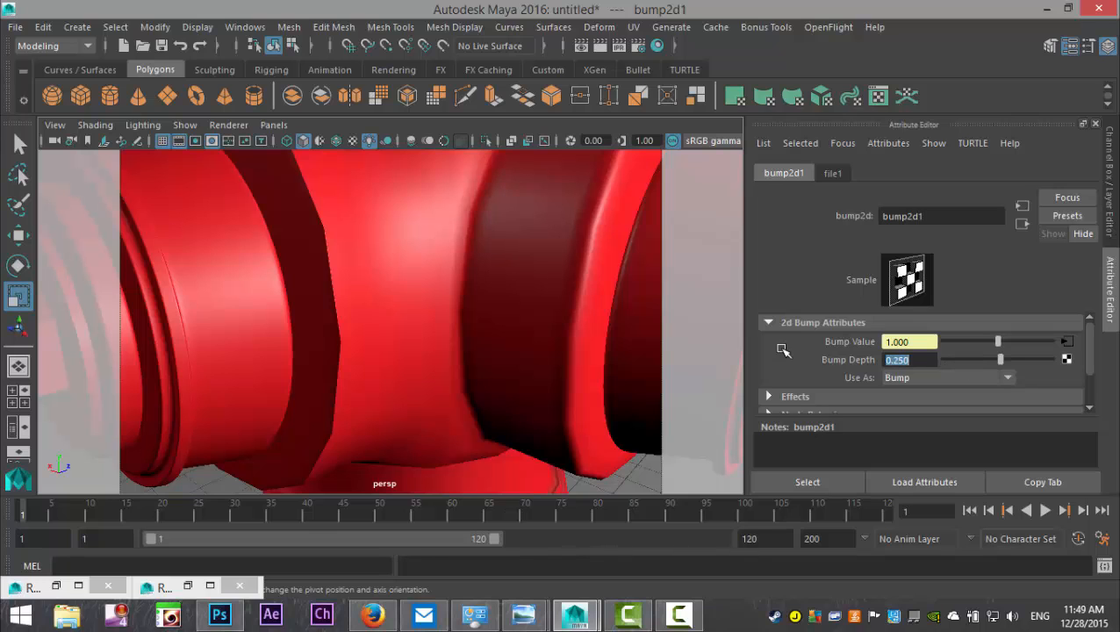